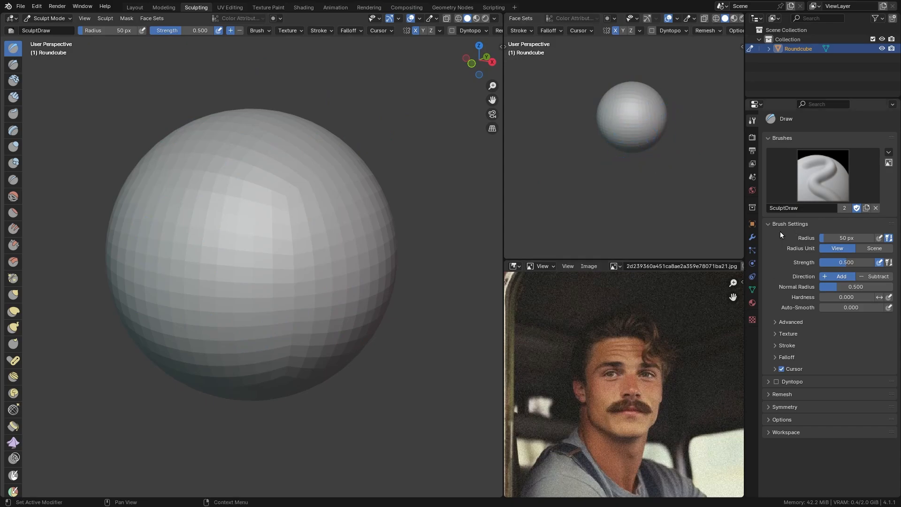
Pull the sphere's underside down with the Grab brush at 279 px radius to form an egg-shaped head, then reduce the radius to 218 px.
mouse_move(263, 256)
middle_mouse_down()
mouse_move(282, 257)
mouse_move(282, 245)
middle_mouse_up()
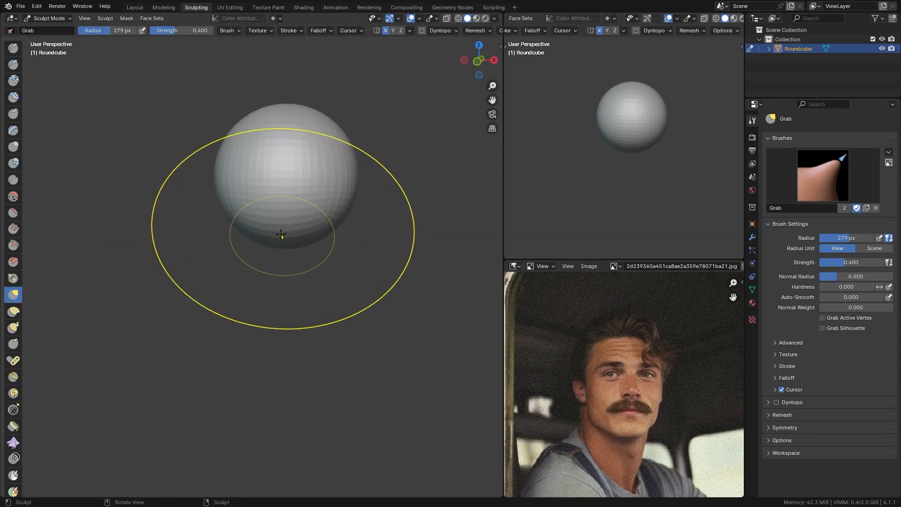
mouse_move(281, 235)
left_mouse_down()
mouse_move(282, 296)
mouse_move(267, 259)
mouse_move(271, 280)
left_mouse_up()
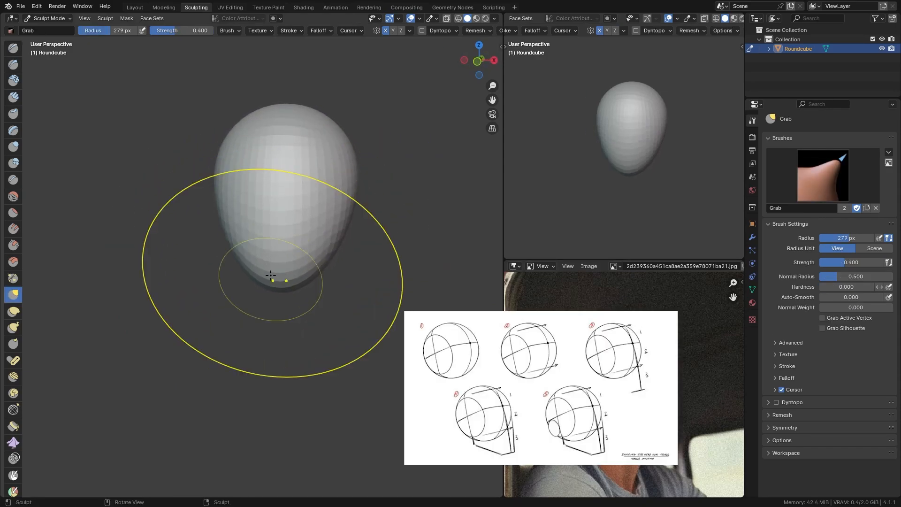
key("KP_1")
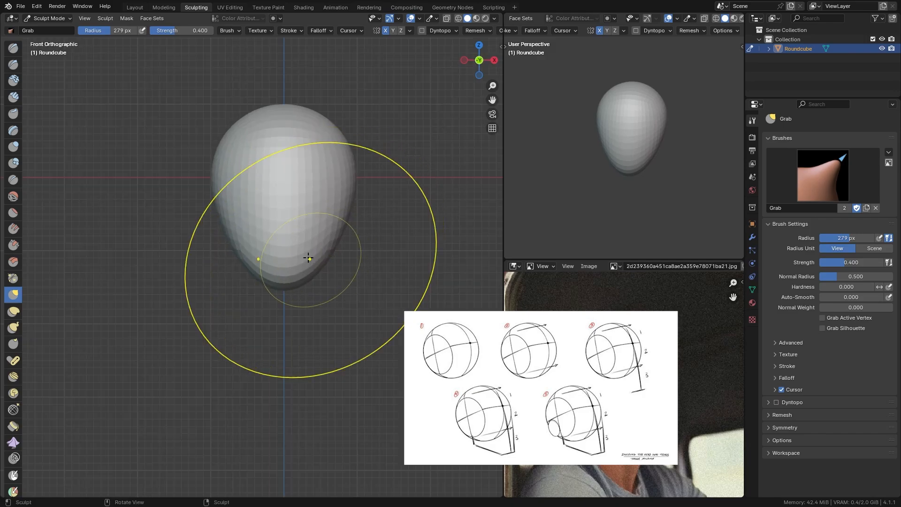
key("f")
left_click(374, 270)
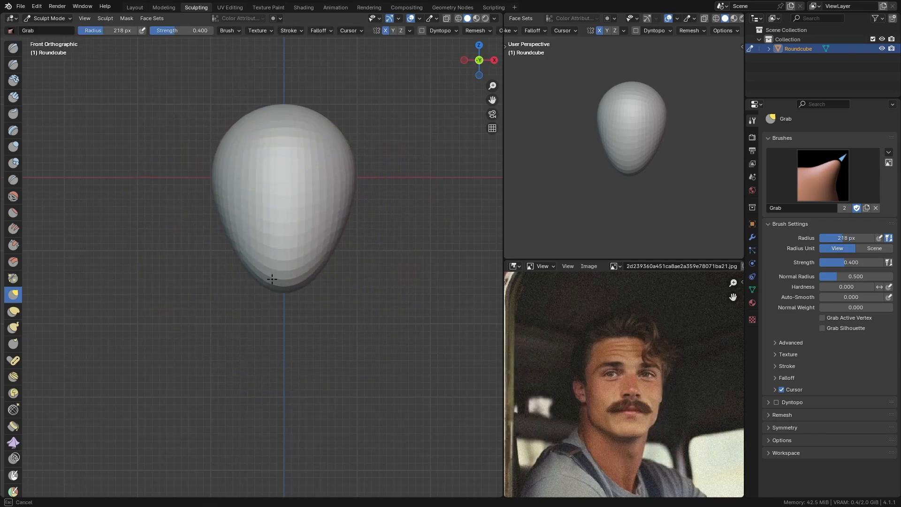
Push the forehead and chin forward in profile with the Grab brush at 272 px radius.
middle_click_drag(280, 278, 217, 273)
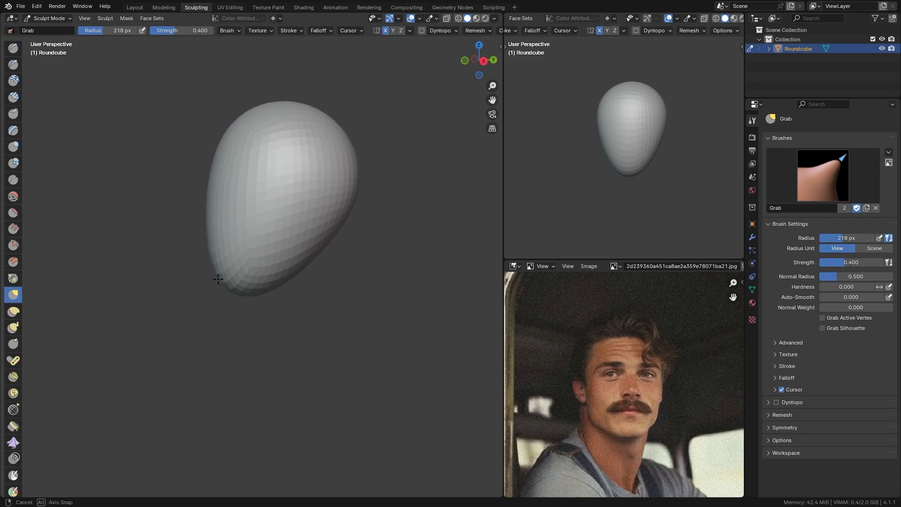
key("f")
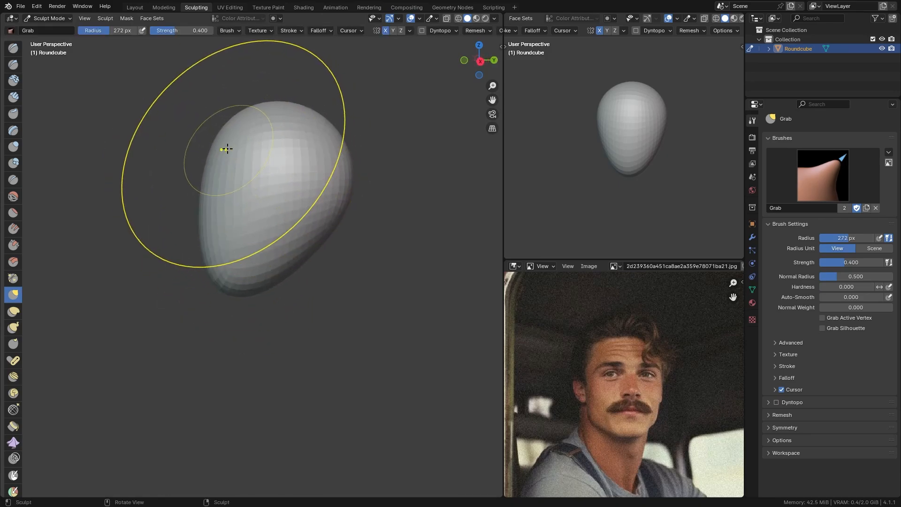
left_click(212, 144)
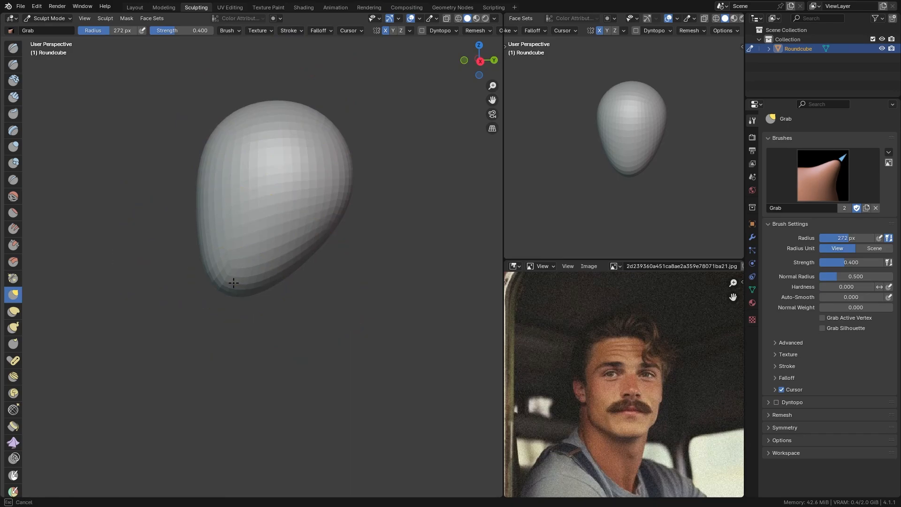
left_click_drag(237, 292, 230, 293)
Narrow the sides of the head with the Grab brush from the top and front views, then set the radius to 206 px.
middle_click_drag(227, 150, 282, 238)
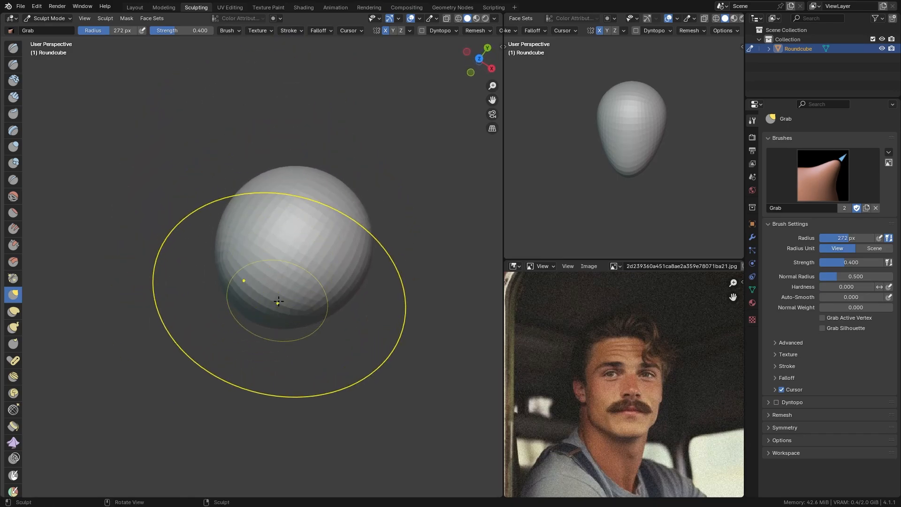
key("KP_7")
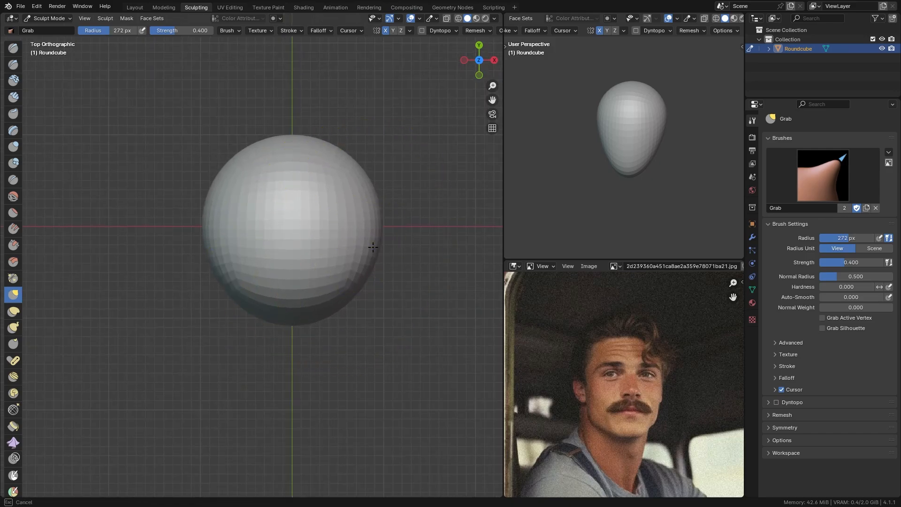
left_click_drag(381, 249, 371, 254)
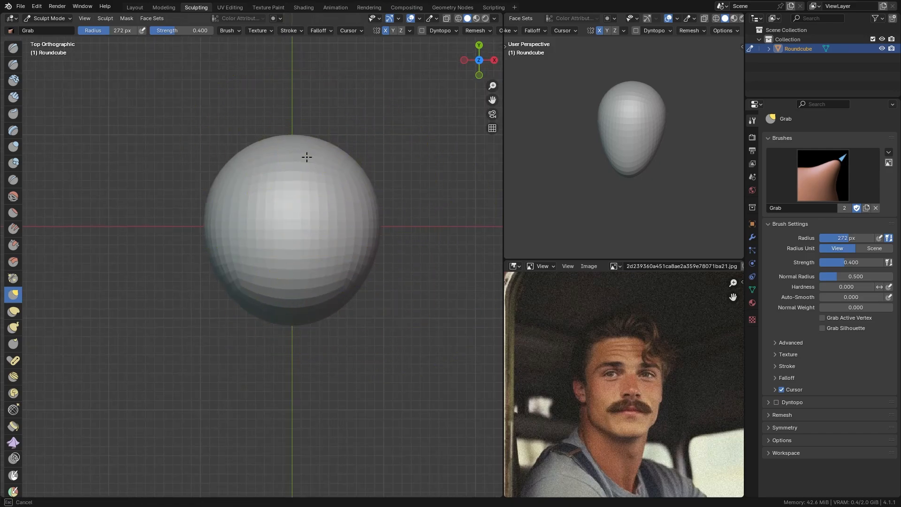
key("KP_1")
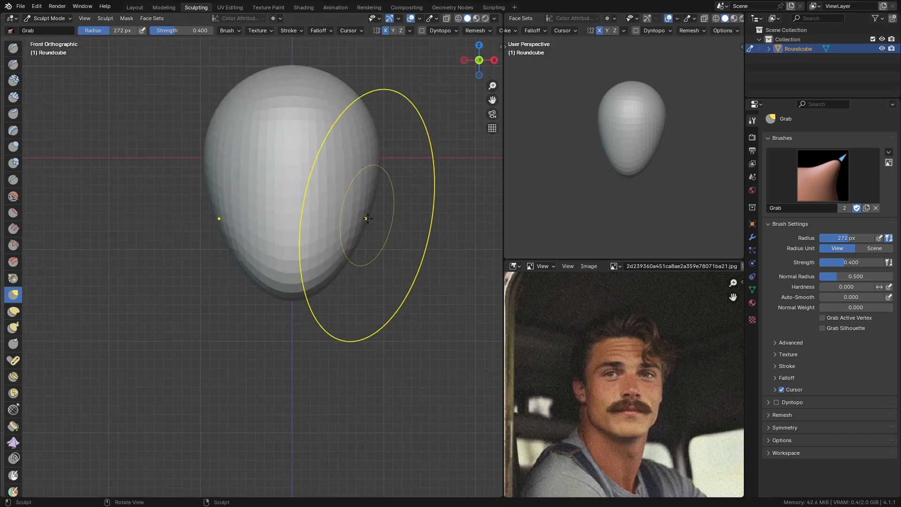
middle_click_drag(345, 258, 332, 267, "shift")
key("f")
left_click(268, 289)
middle_click_drag(257, 240, 263, 275, "shift")
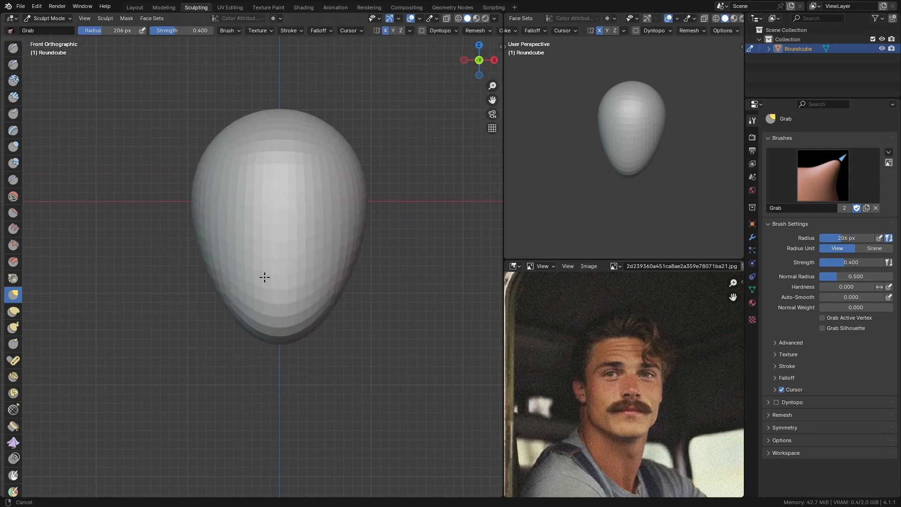
Slice the side of the head flat along a vertical line with the Line Project tool.
key("q")
left_click(310, 359)
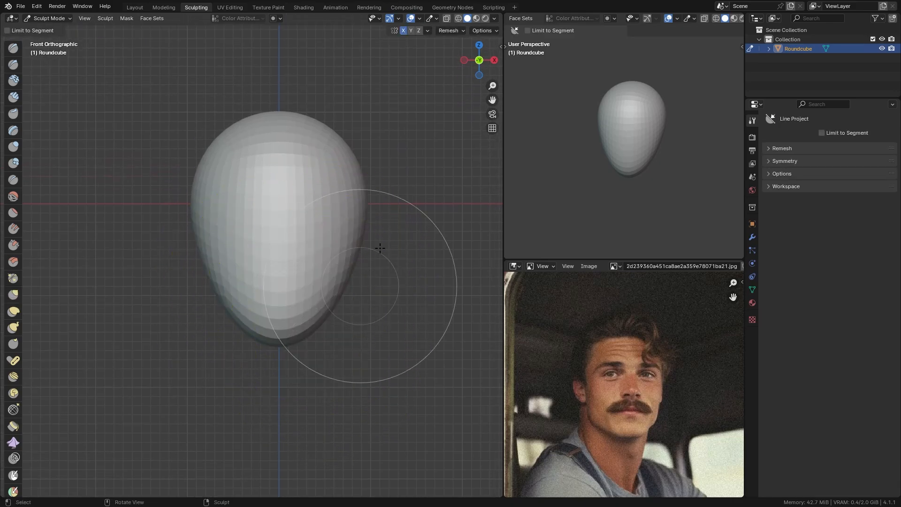
left_click_drag(346, 302, 350, 130)
mouse_move(251, 228)
middle_mouse_down()
mouse_move(255, 203)
mouse_move(221, 201)
mouse_move(268, 141)
mouse_move(258, 160)
middle_mouse_up()
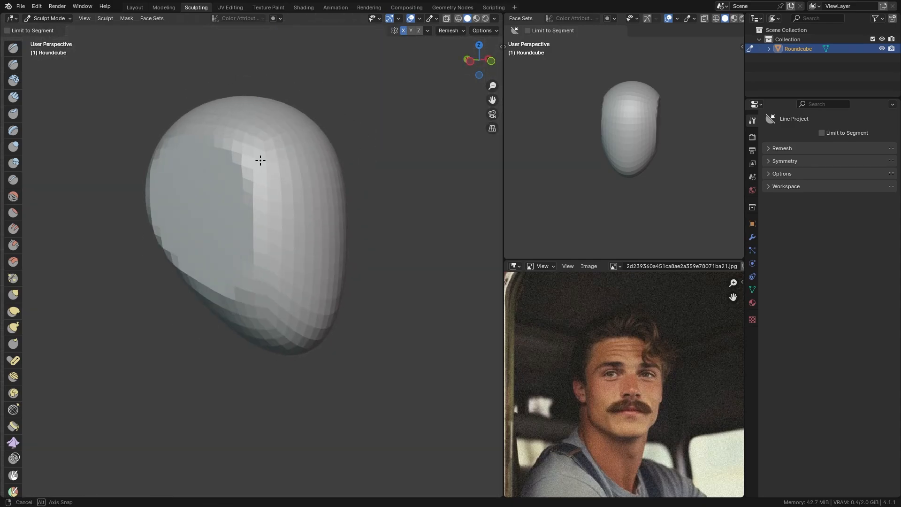
Nudge the flattened side plane near the temple inward with the Grab brush at 209 px radius.
key("g")
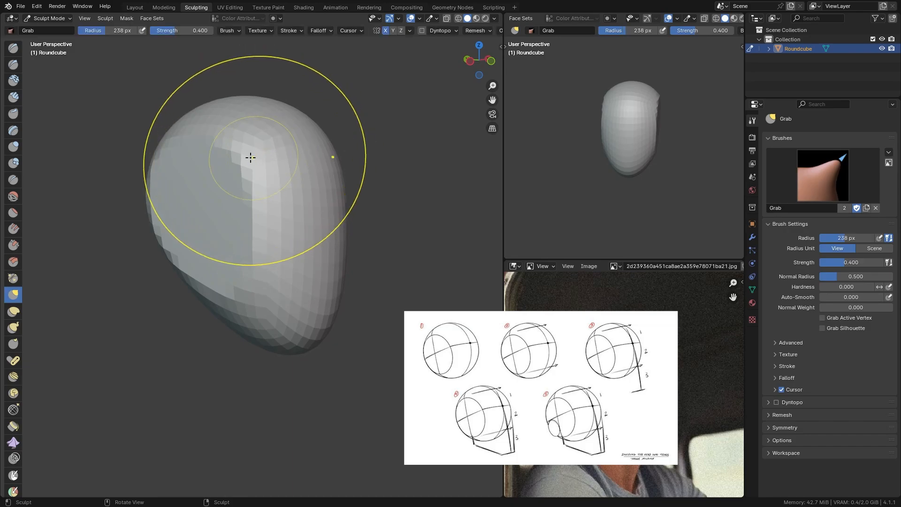
middle_click_drag(247, 163, 192, 198)
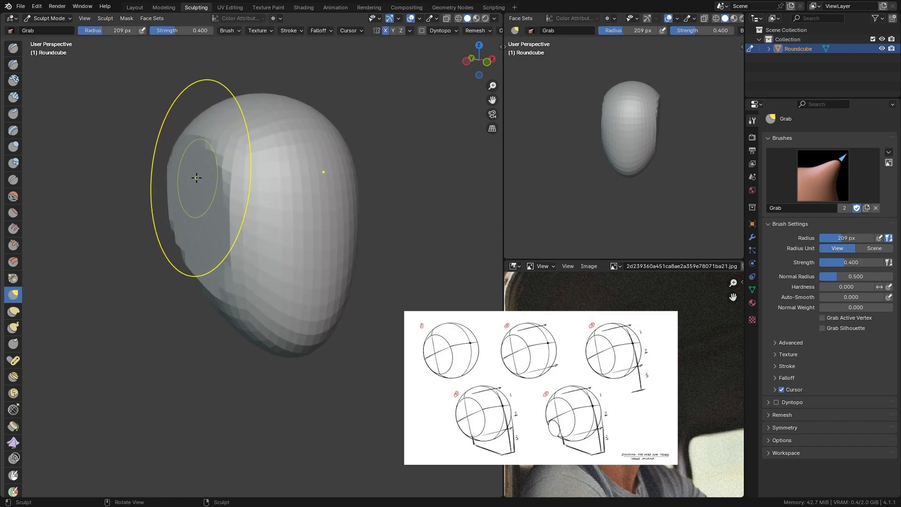
left_click_drag(189, 180, 200, 178)
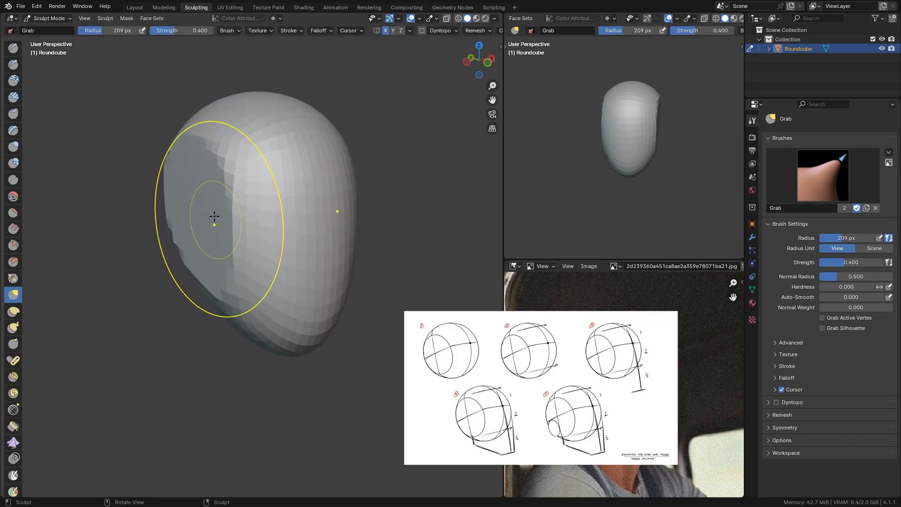
middle_click_drag(190, 229, 273, 251)
Reshape the front edge of the side plane and the face profile with the Grab brush enlarged to 291 px and 328 px.
key("f")
left_click(287, 221)
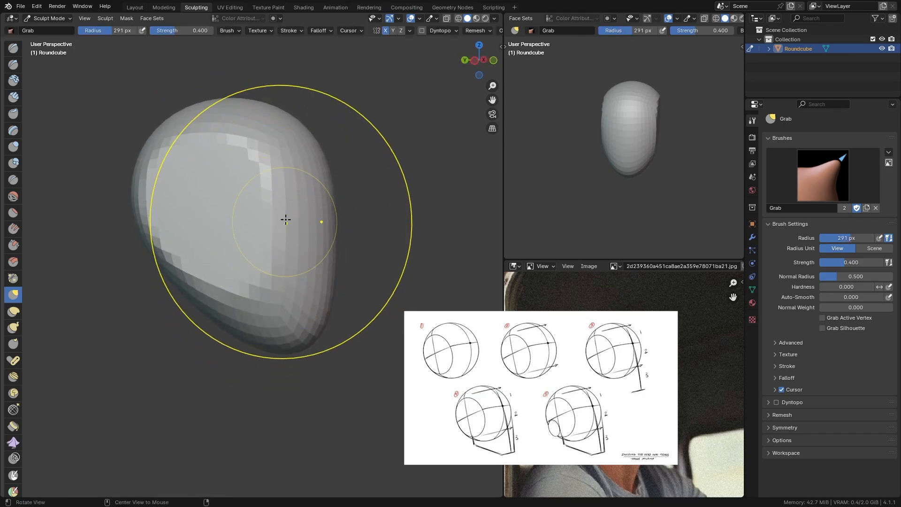
middle_click_drag(285, 219, 307, 200)
mouse_move(296, 143)
left_mouse_down()
mouse_move(298, 312)
mouse_move(287, 310)
left_mouse_up()
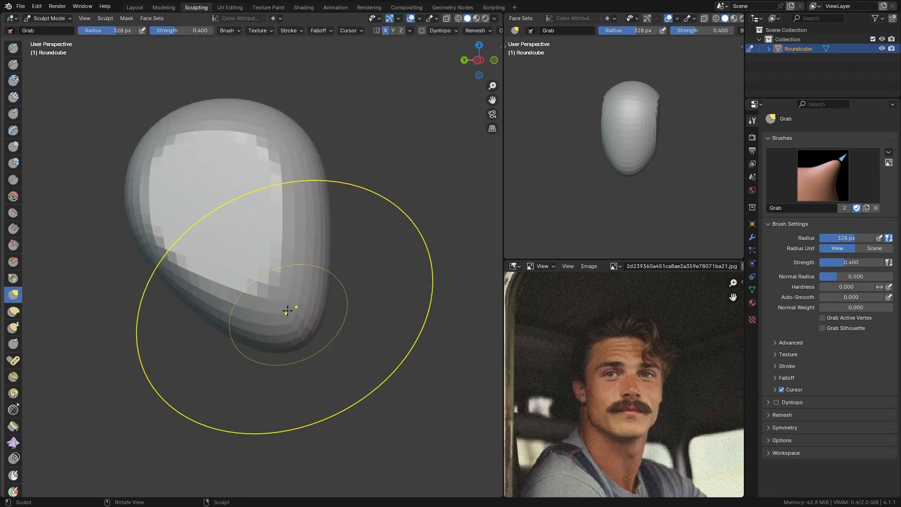
mouse_move(287, 310)
middle_mouse_down()
mouse_move(288, 235)
mouse_move(259, 250)
mouse_move(221, 248)
middle_mouse_up()
left_click_drag(249, 183, 229, 172)
Refine the upper side plane around the temples with the Grab brush at 175 px and 208 px radius.
key("f")
left_click(184, 187)
key("f")
left_click(317, 178)
middle_click_drag(205, 168, 216, 165)
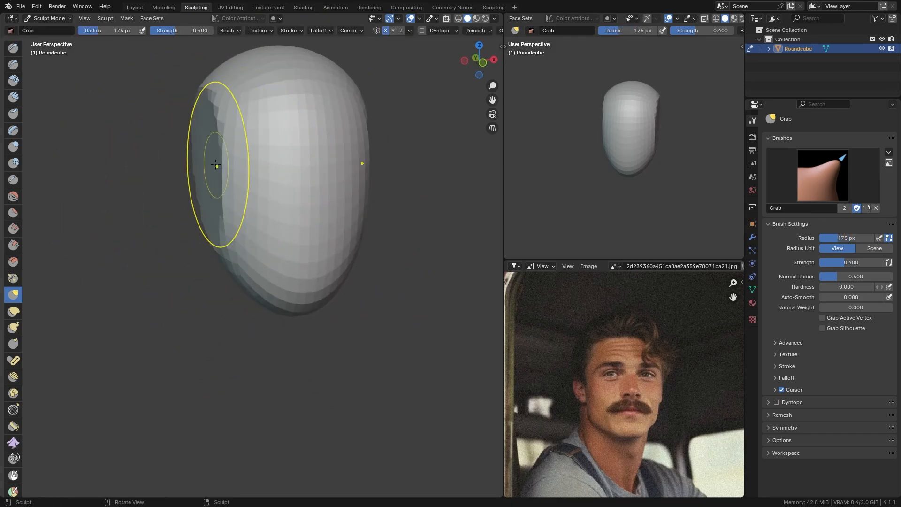
key("f")
left_click(211, 209)
mouse_move(201, 202)
middle_mouse_down()
mouse_move(228, 207)
mouse_move(244, 225)
middle_mouse_up()
scroll(263, 230, "down", 2)
key("f")
left_click(363, 236)
mouse_move(360, 238)
middle_mouse_down()
mouse_move(277, 257)
mouse_move(276, 234)
middle_mouse_up()
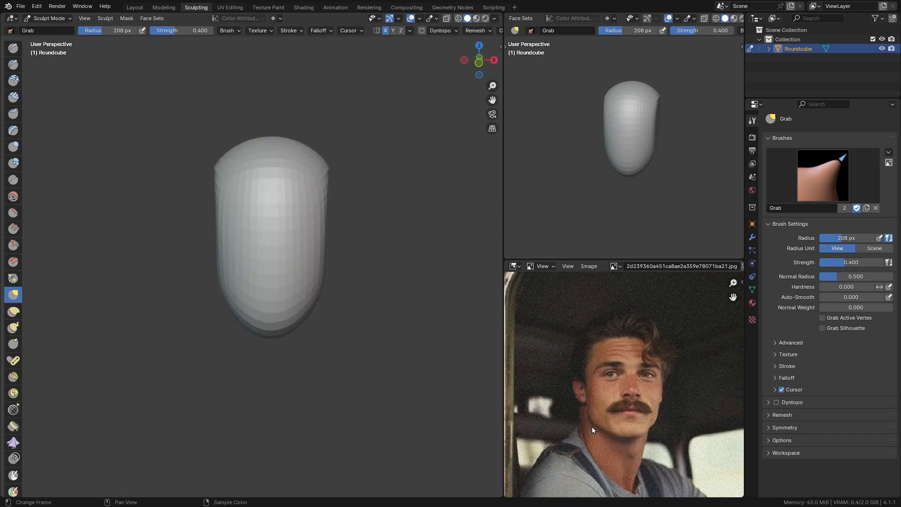
Pull out the lower cheeks and jaw corners with the Grab brush, enlarging its radius to 273 px.
mouse_move(235, 291)
middle_mouse_down()
mouse_move(272, 295)
mouse_move(281, 281)
mouse_move(274, 249)
mouse_move(274, 269)
mouse_move(287, 257)
middle_mouse_up()
left_click_drag(287, 257, 275, 266)
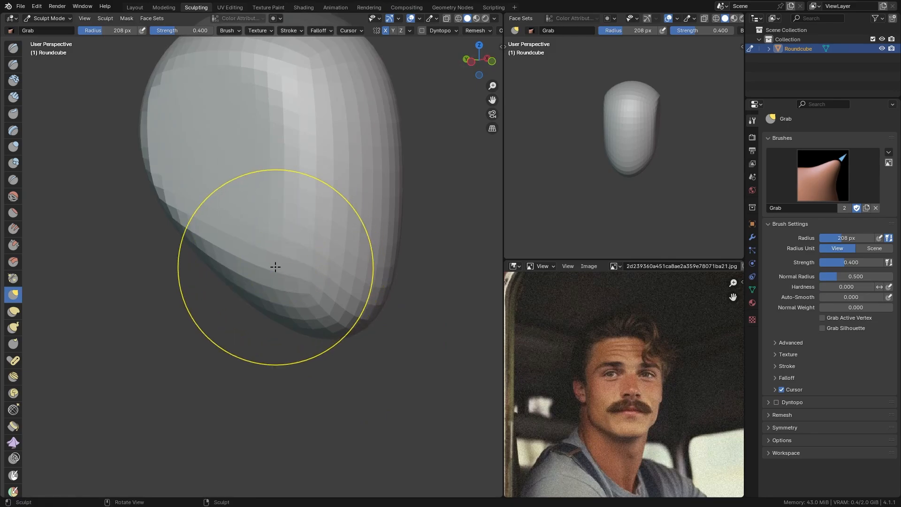
middle_click_drag(294, 271, 298, 270)
key("f")
left_click(314, 269)
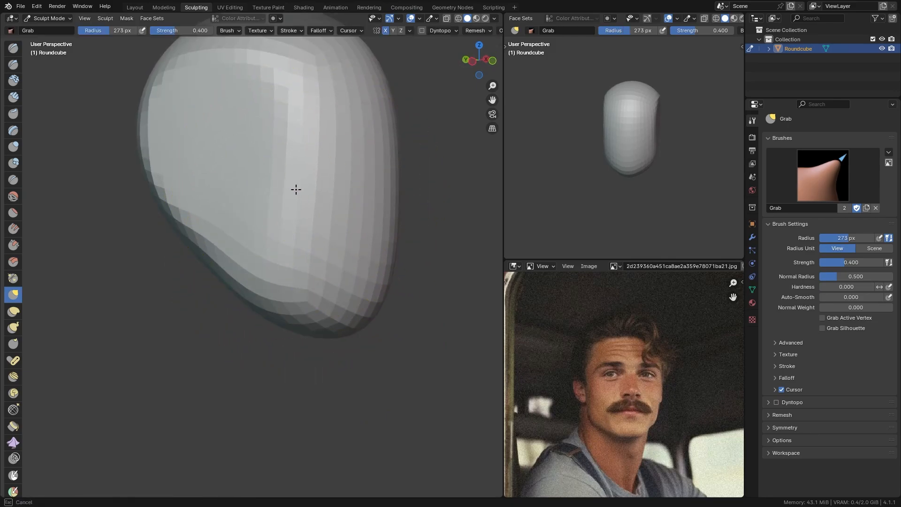
left_click_drag(298, 293, 312, 295)
mouse_move(311, 295)
middle_mouse_down()
mouse_move(251, 298)
mouse_move(310, 288)
middle_mouse_up()
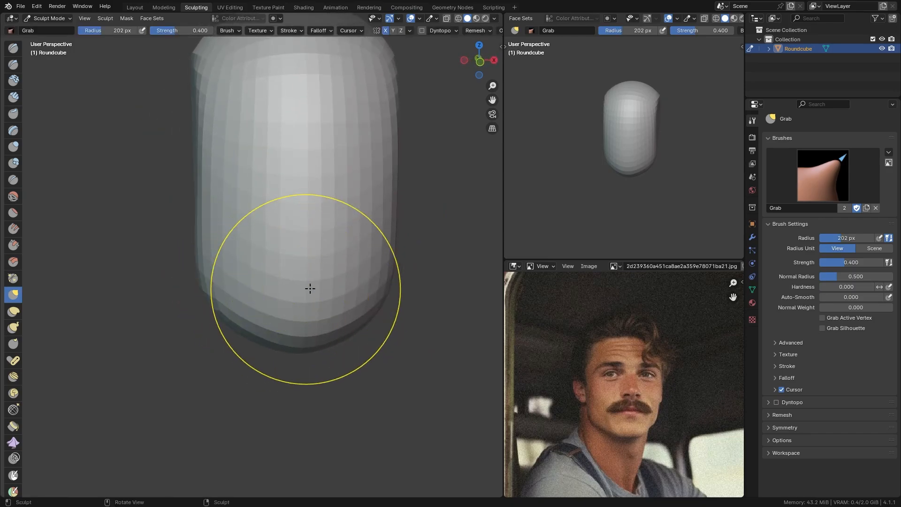
Shape the chin and the lower edge of the jaw with the Grab brush at 144 px and 134 px radius.
key("f")
left_click(276, 347)
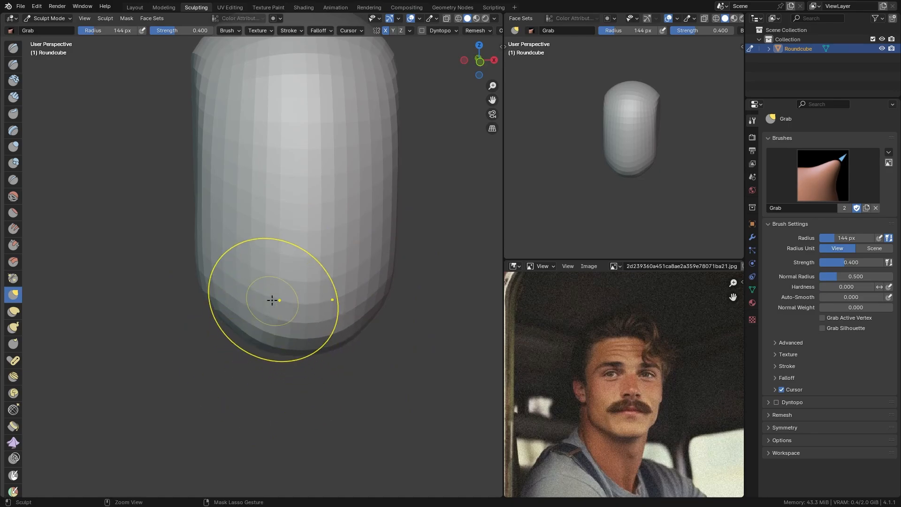
middle_click_drag(272, 300, 271, 319, "ctrl")
middle_click_drag(271, 319, 270, 345)
key("f")
left_click(290, 344)
left_click_drag(298, 340, 300, 338)
middle_click_drag(278, 341, 248, 337)
key("f")
left_click(225, 338)
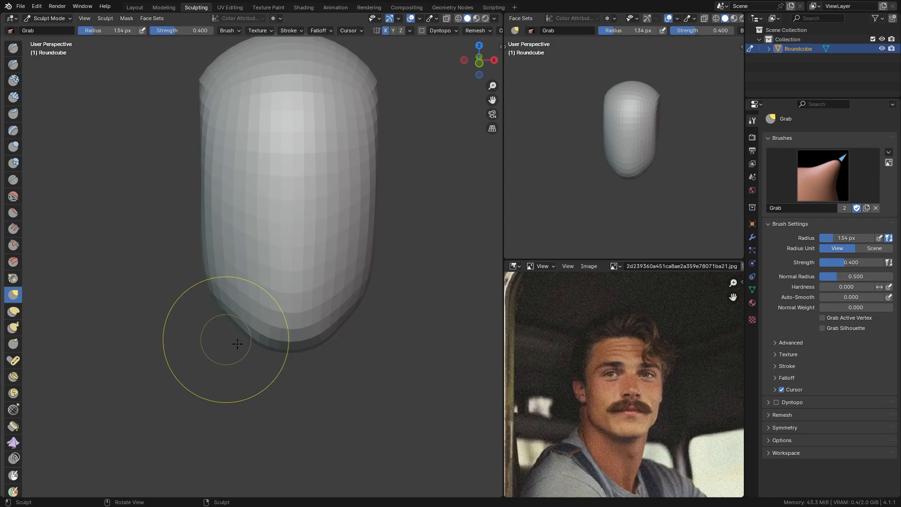
Refine the chin's width and bottom contour from the front with the Grab brush at 168 px radius.
middle_click_drag(278, 376, 271, 277, "shift")
key("f")
left_click(288, 278)
left_click_drag(296, 297, 295, 294)
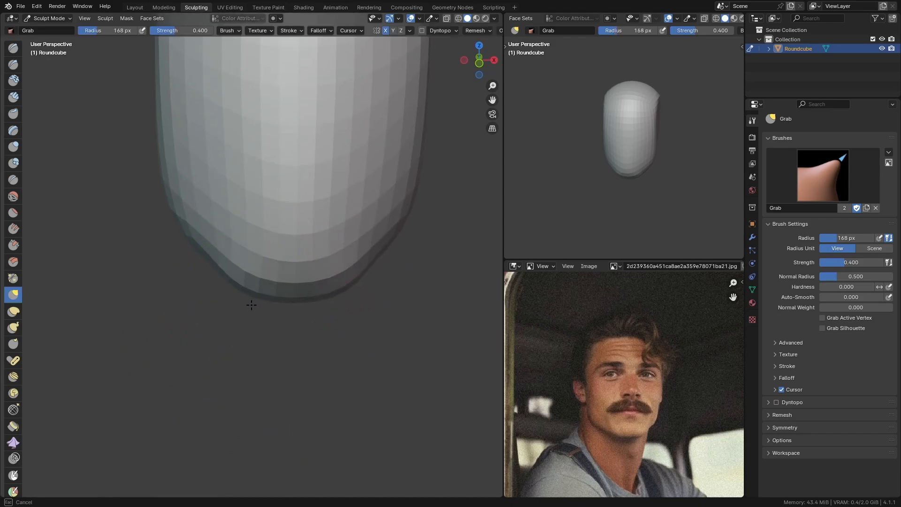
left_click_drag(252, 305, 253, 304)
key("f")
left_click(292, 290)
Pull the jawline back between chin and jaw corner with the Grab brush from a three-quarter view.
middle_click_drag(265, 283, 284, 258)
key("f")
left_click(328, 251)
middle_click_drag(304, 230, 353, 273, "shift")
key("f")
left_click(379, 268)
left_click_drag(378, 261, 359, 258)
mouse_move(301, 261)
left_mouse_down()
mouse_move(252, 262)
mouse_move(268, 247)
left_mouse_up()
mouse_move(306, 217)
middle_mouse_down("ctrl")
mouse_move(290, 303)
mouse_move(299, 310)
mouse_move(309, 266)
middle_mouse_up("ctrl")
middle_click_drag(309, 267, 300, 206, "ctrl")
Soften the cheek and side plane transition and adjust the jaw's underside with the Grab brush at 323, 271 and 233 px radius.
key("f")
left_click(263, 199)
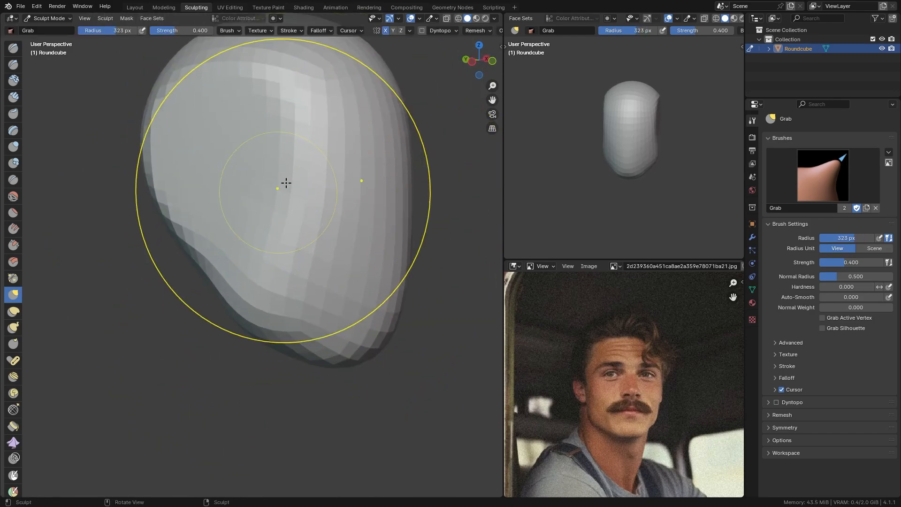
mouse_move(284, 184)
left_mouse_down()
mouse_move(264, 173)
mouse_move(276, 184)
left_mouse_up()
key("f")
left_click(248, 167)
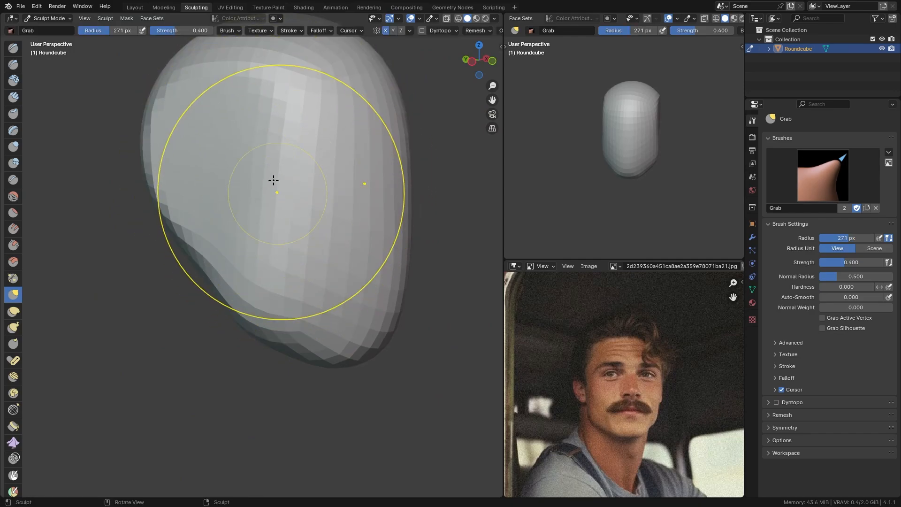
key("f")
left_click(236, 303)
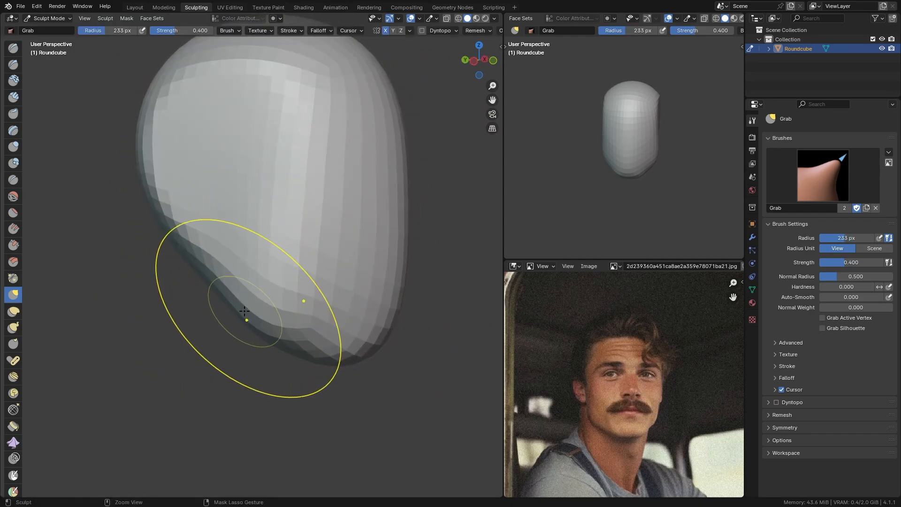
middle_click_drag(244, 311, 245, 327, "ctrl")
Carve the hollow beneath the jaw and behind the chin with the Clay Strips brush at 98 px radius and 0.600 strength.
mouse_move(239, 300)
middle_mouse_down()
mouse_move(251, 246)
mouse_move(230, 248)
middle_mouse_up()
key("q")
left_click(216, 182)
key("f")
left_click(212, 248)
left_click_drag(240, 244, 238, 228, "alt")
key("f")
left_click(244, 224)
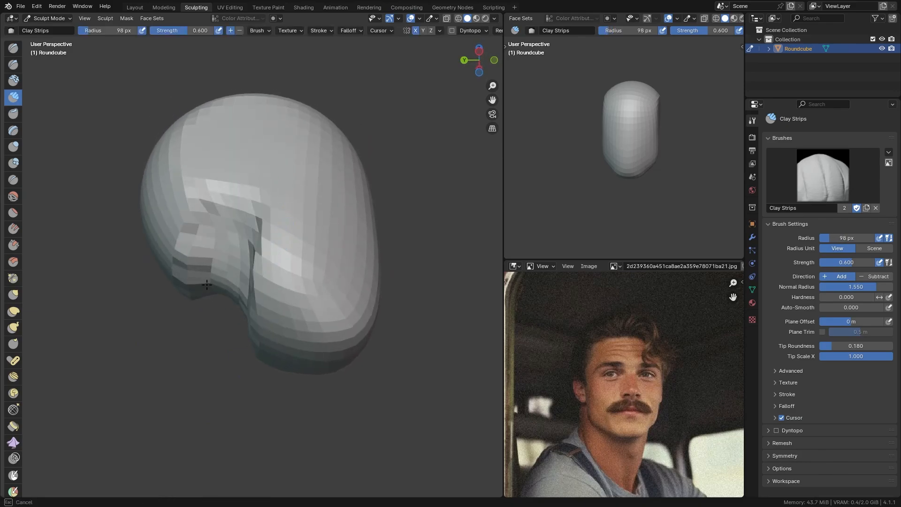
key("f")
left_click(225, 225)
Flatten the lower back of the skull with the Scrape/Peaks brush at 143 px and 182 px radius, then set the radius to 139 px.
mouse_move(235, 247)
middle_mouse_down()
mouse_move(234, 269)
mouse_move(154, 211)
middle_mouse_up()
key("f")
left_click(172, 250)
key("shift+space")
left_click(148, 203)
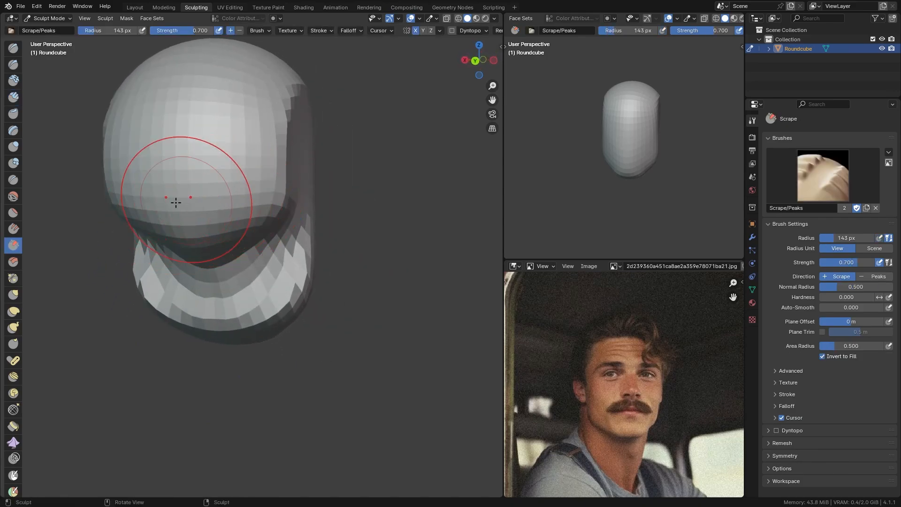
key("f")
left_click(194, 202)
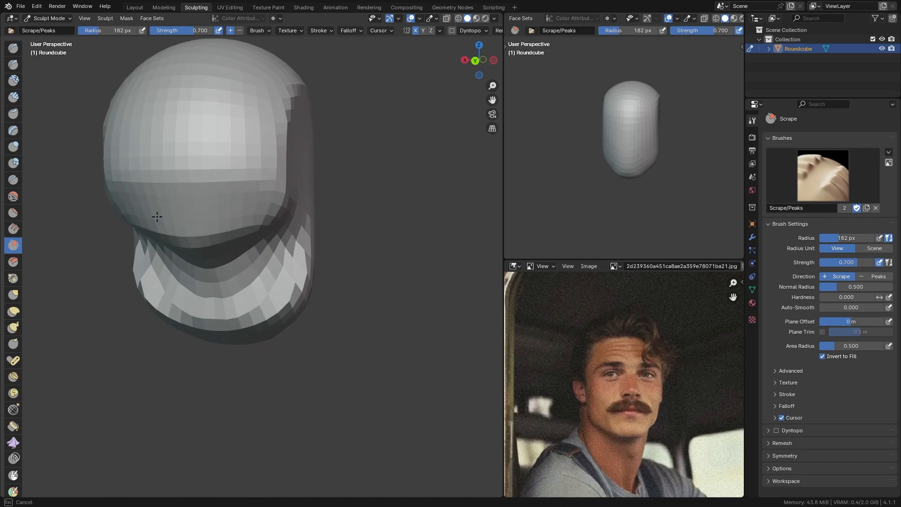
key("f")
left_click(225, 235)
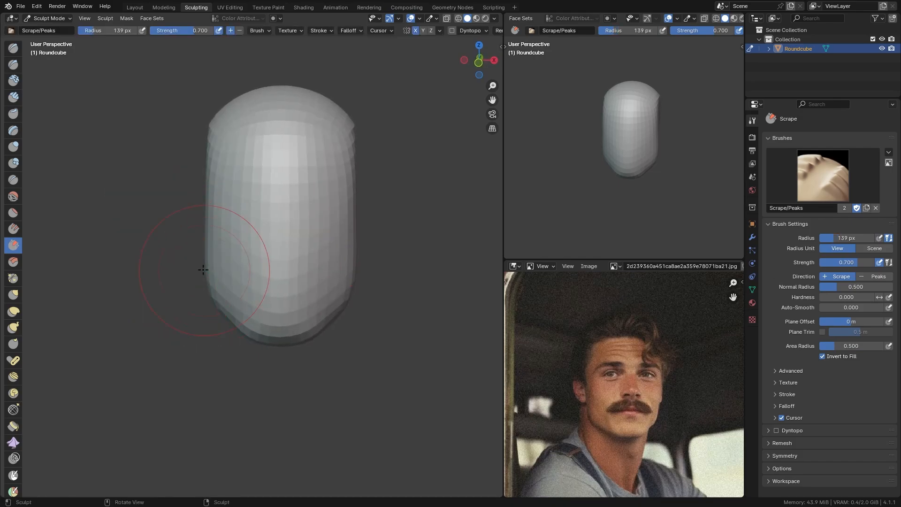
Narrow the cheeks and jaw from the front with the Grab brush at 255, 276 and 190 px radius.
key("shift+space")
key("g")
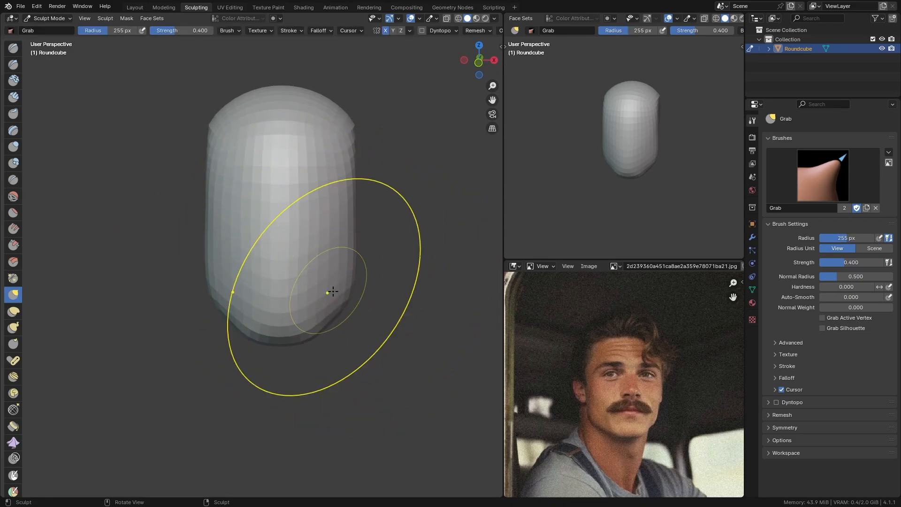
mouse_move(333, 291)
left_mouse_down()
mouse_move(344, 291)
mouse_move(331, 291)
left_mouse_up()
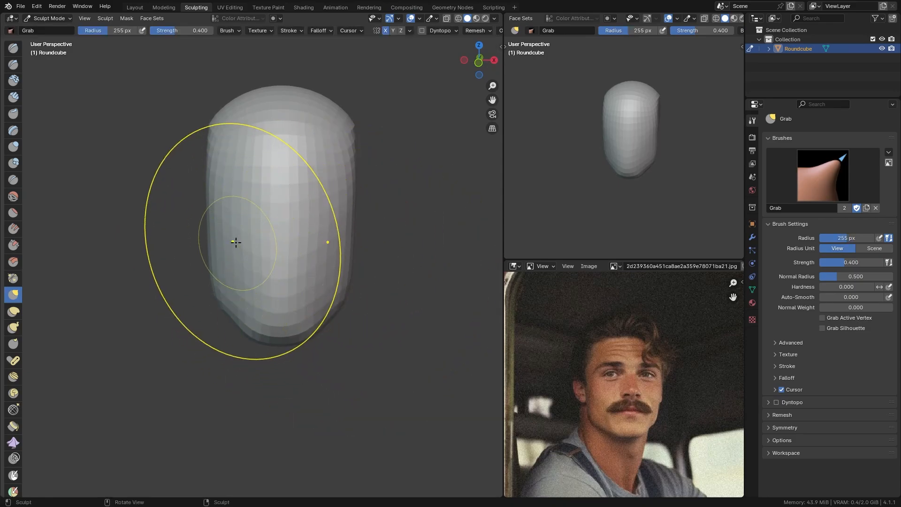
key("f")
left_click(225, 213)
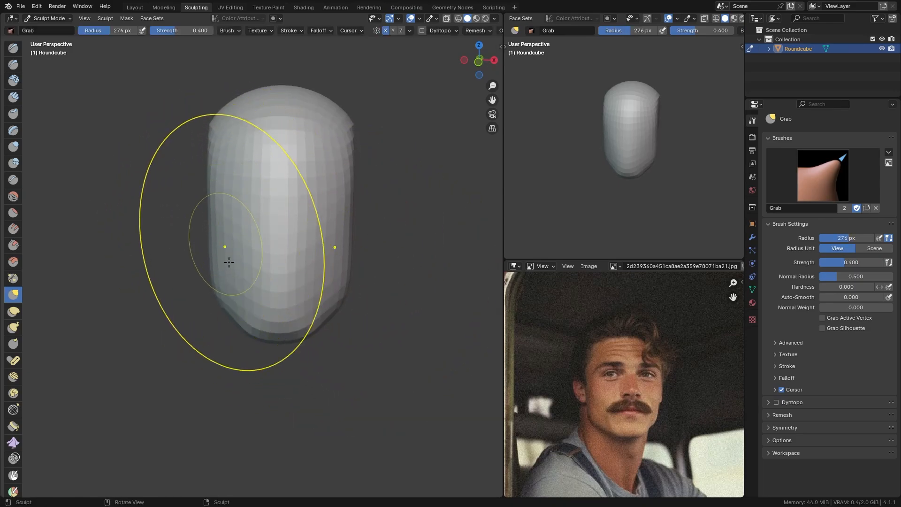
key("f")
left_click(204, 317)
middle_click_drag(218, 315, 238, 317)
key("f")
left_click(247, 308)
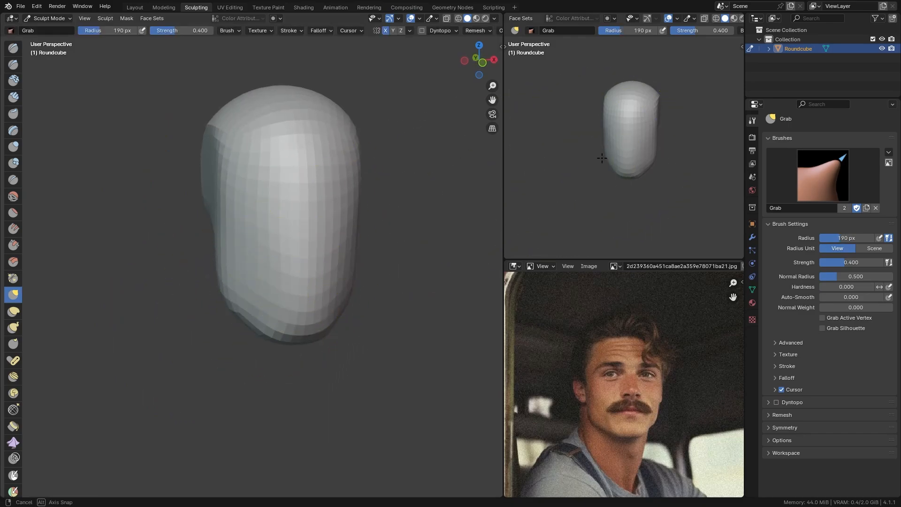
Refine the upper back of the skull at 234 px radius and the sides of the face at 304 px with the Grab brush.
middle_click_drag(601, 158, 645, 158)
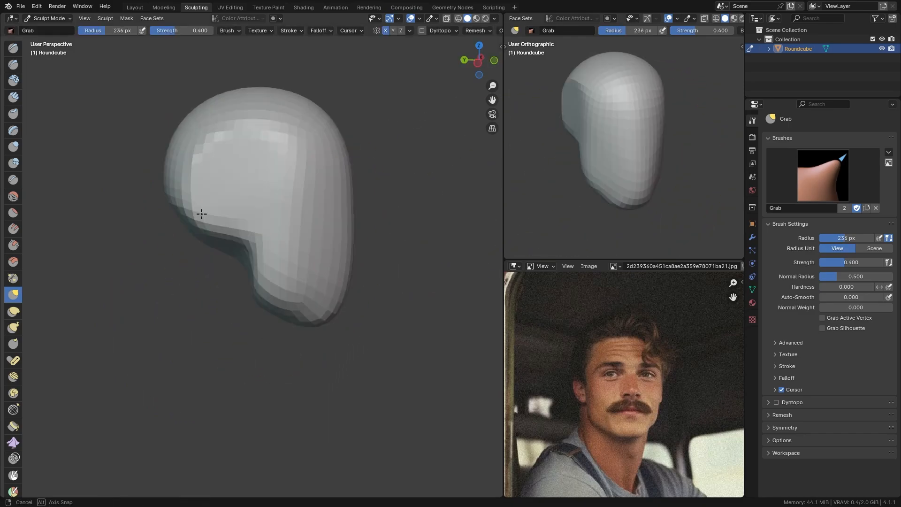
middle_click_drag(201, 214, 205, 201)
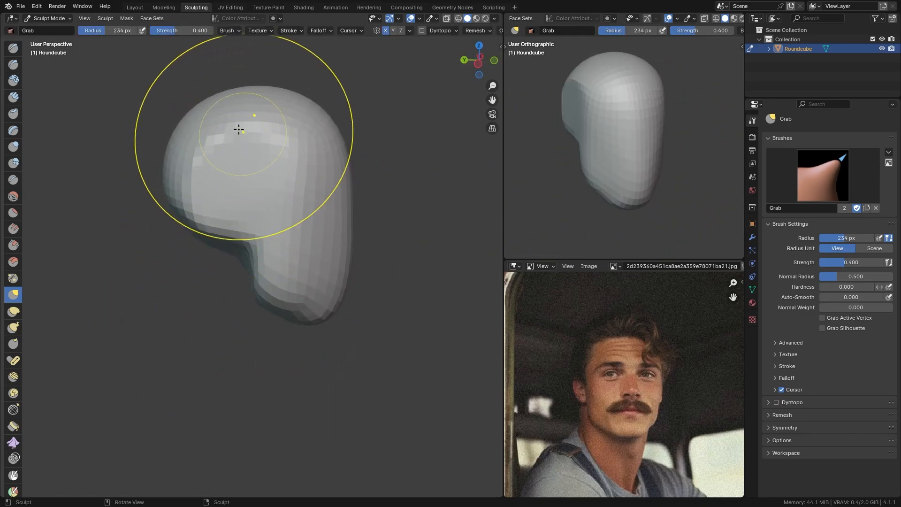
scroll(227, 100, "down", 2)
middle_click_drag(599, 182, 594, 174)
middle_click_drag(228, 145, 225, 148)
scroll(217, 136, "up", 2)
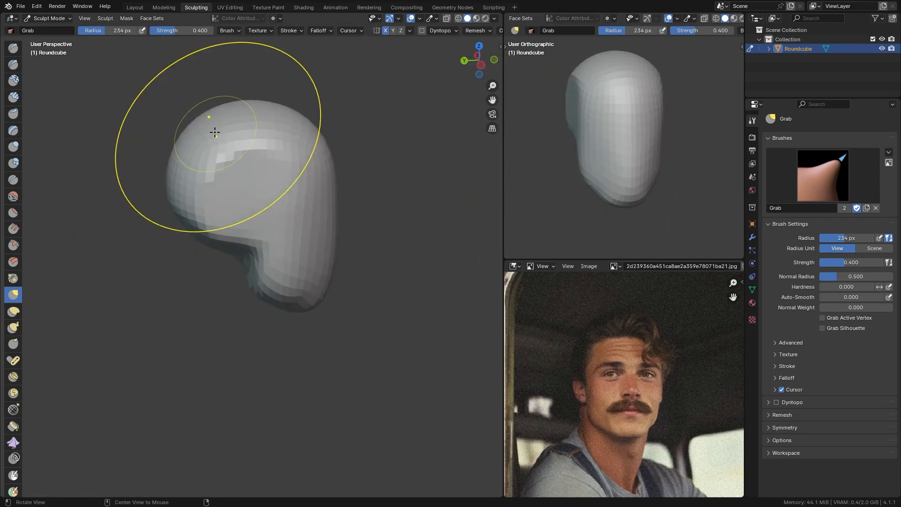
left_click_drag(205, 125, 201, 115)
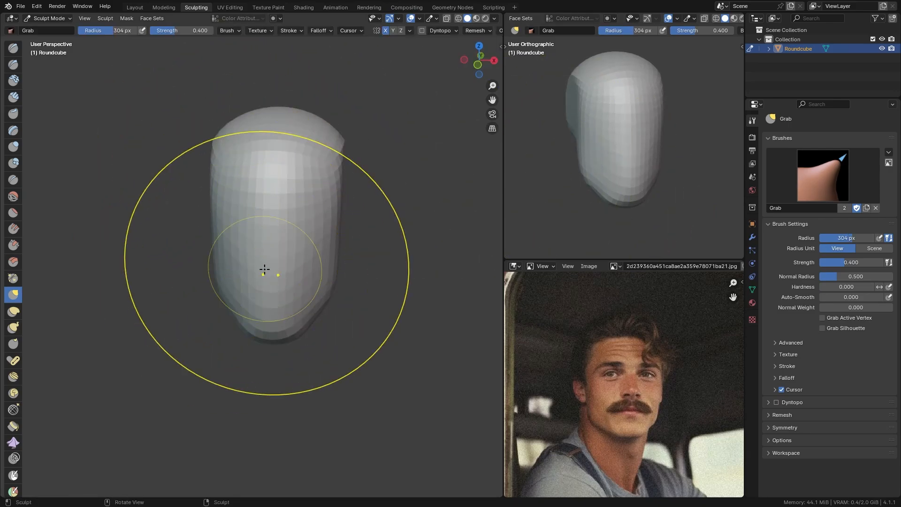
left_click_drag(227, 256, 216, 234)
In Object Mode, add a Round Cube for the neck using the Quadsphere preset.
key("ctrl+Tab")
middle_click_drag(270, 224, 274, 171, "shift")
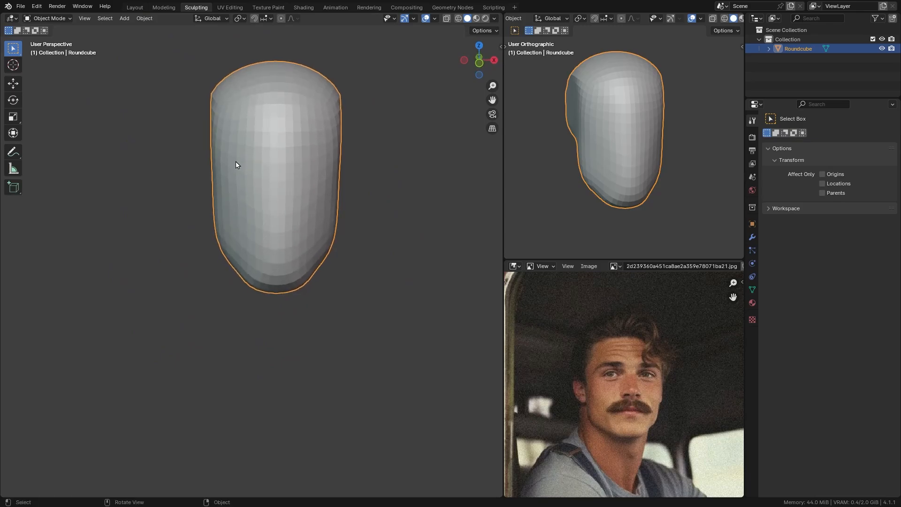
key("q")
left_click(142, 153)
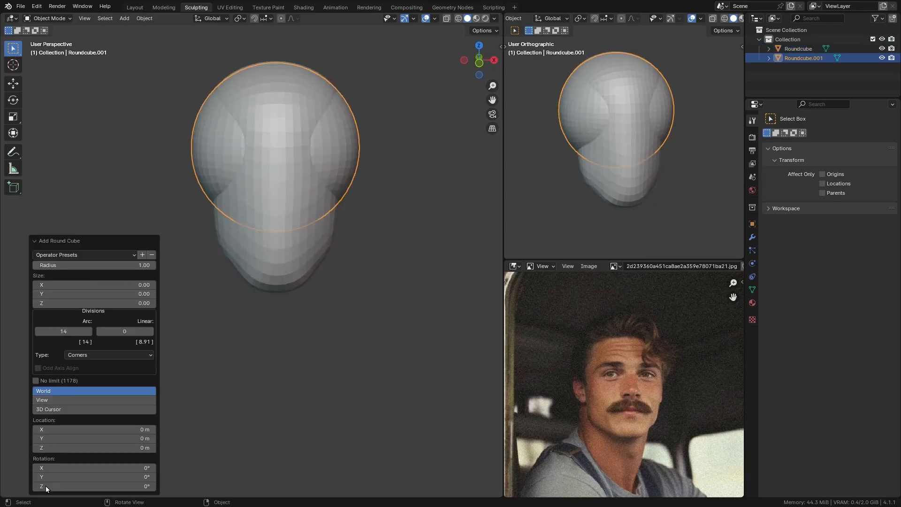
left_click(85, 255)
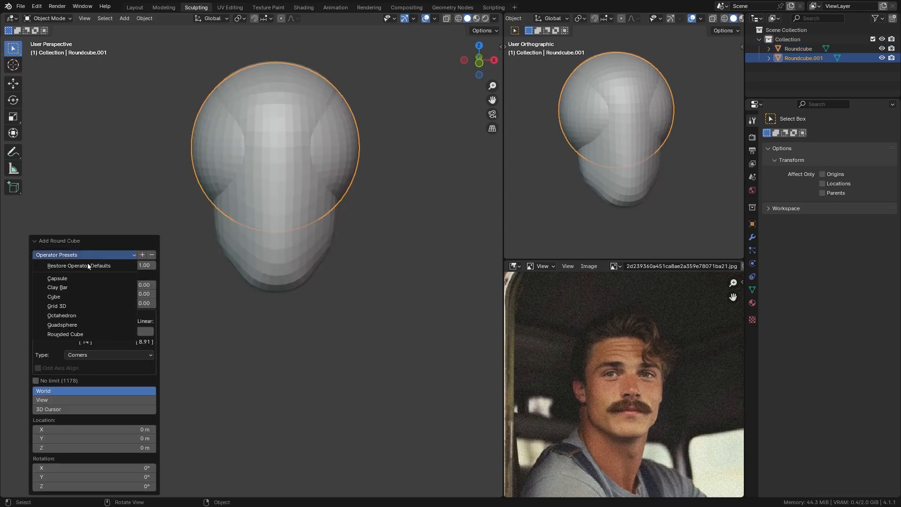
left_click(77, 325)
left_click(46, 240)
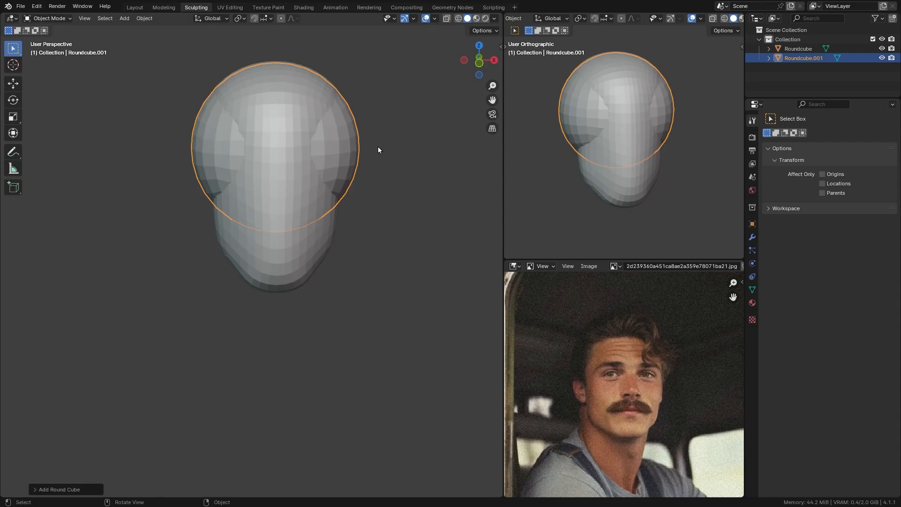
Scale down the new sphere, place it below the skull behind the jaw in side view, and enter Edit Mode.
middle_click_drag(378, 146, 268, 173)
key("s")
left_click(293, 141)
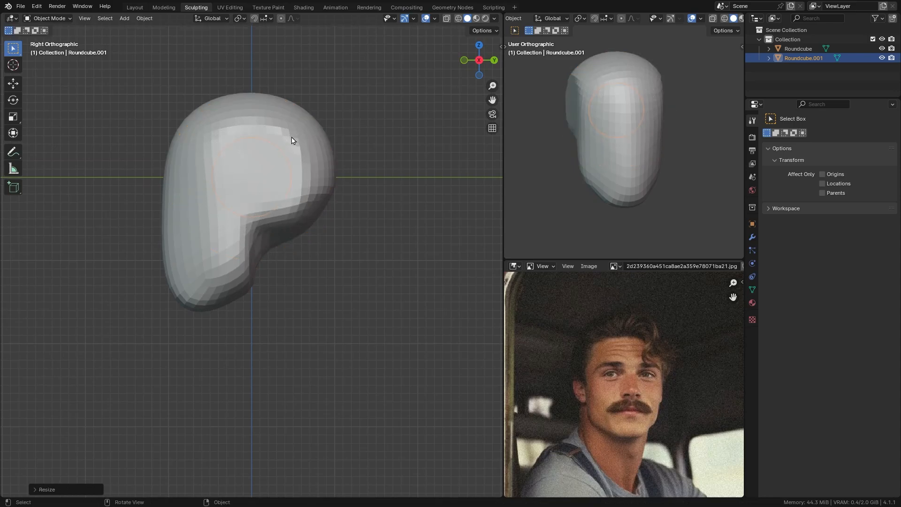
key("g")
left_click(325, 252)
key("Tab")
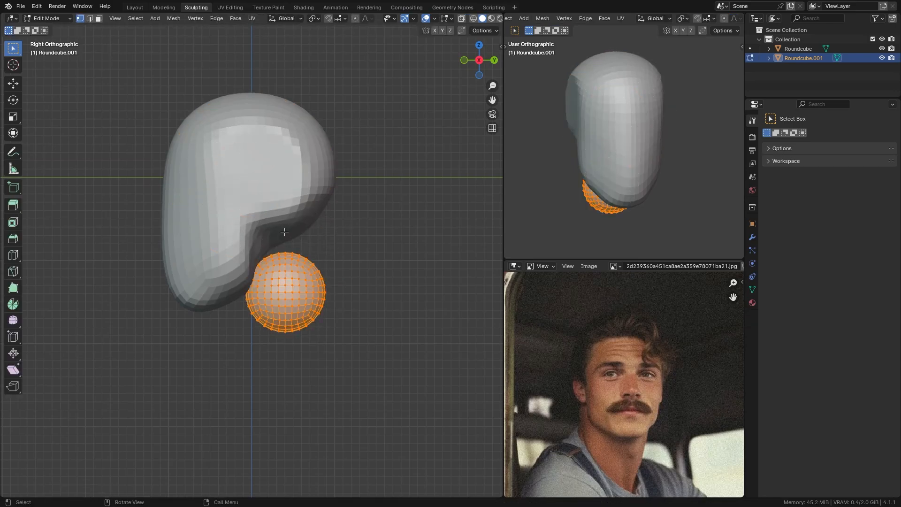
Stretch the sphere along Z into a neck, tilt it backward and fit it under the skull, then return to Sculpt Mode.
key("s")
key("z")
right_click(294, 183)
key("s")
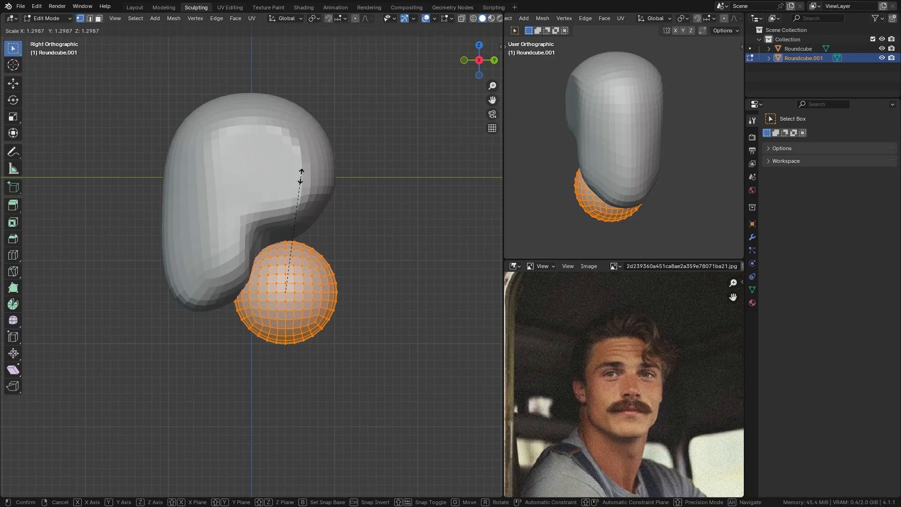
key("z")
left_click(298, 96)
key("g")
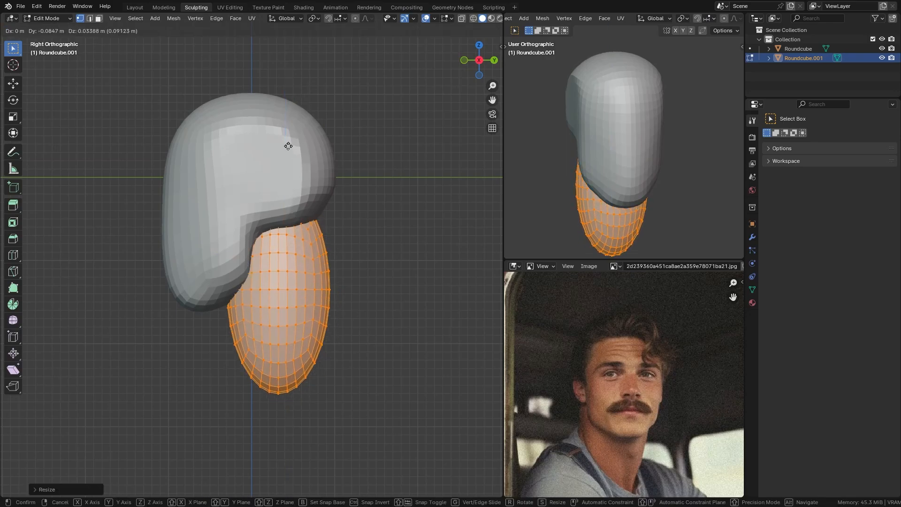
left_click(287, 146)
key("r")
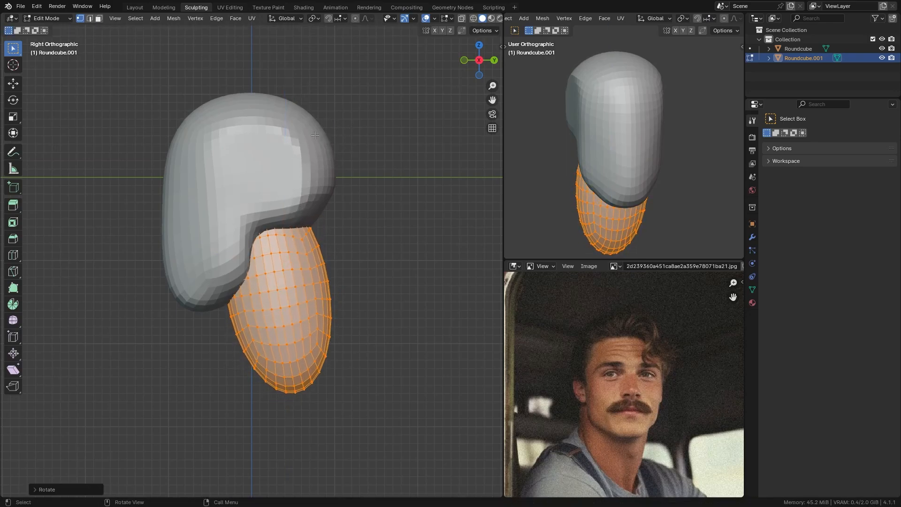
left_click(344, 122)
key("g")
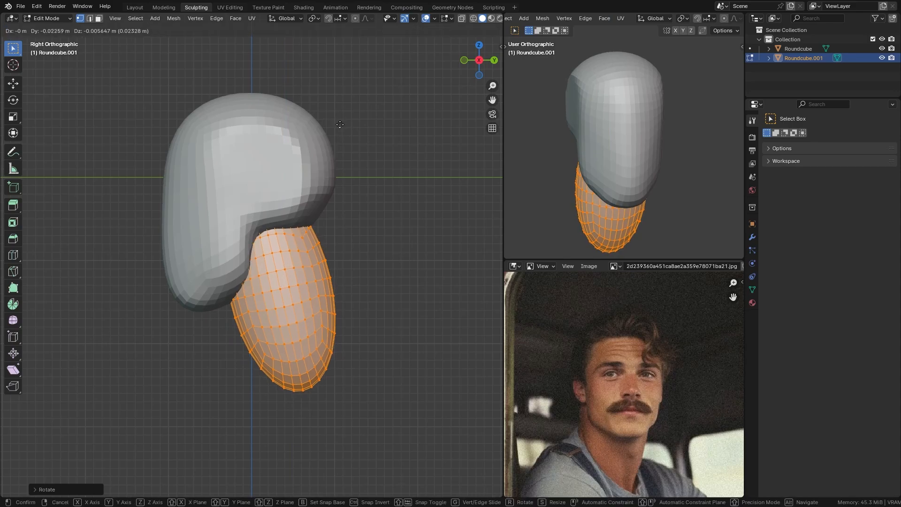
left_click(339, 120)
key("Tab")
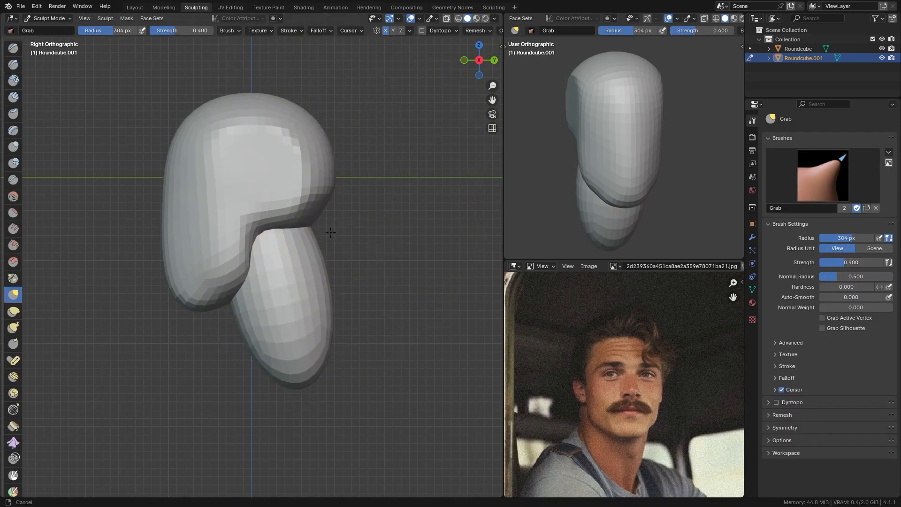
Push in the upper back of the neck from the side with the Grab brush at 269 px radius.
middle_click_drag(330, 233, 337, 188, "ctrl")
key("f")
left_click(317, 184)
left_click_drag(319, 184, 328, 176)
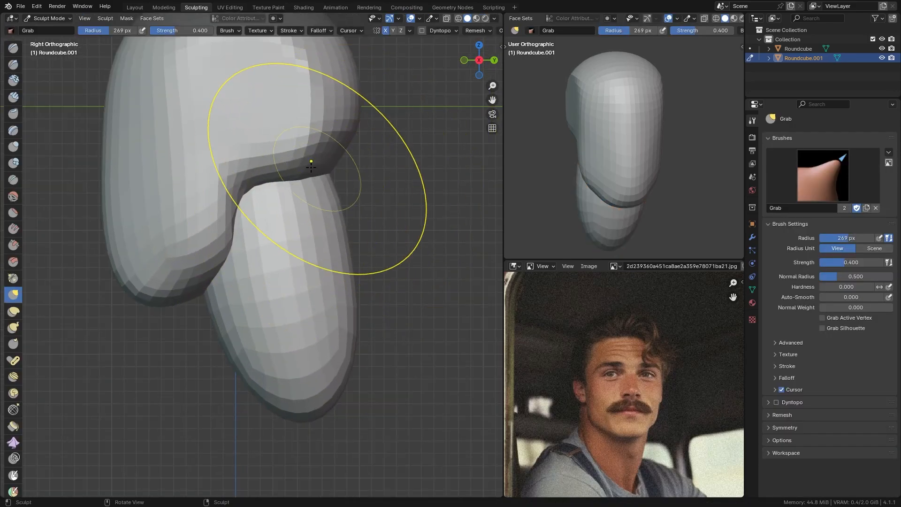
left_click_drag(348, 231, 336, 225)
left_click_drag(339, 193, 322, 191)
Pull the neck's base forward and backward to broaden it with the Grab brush at 257 px radius.
middle_click_drag(334, 331, 326, 256, "shift")
key("f")
left_click(295, 278)
mouse_move(269, 315)
left_mouse_down()
mouse_move(206, 356)
mouse_move(242, 340)
left_mouse_up()
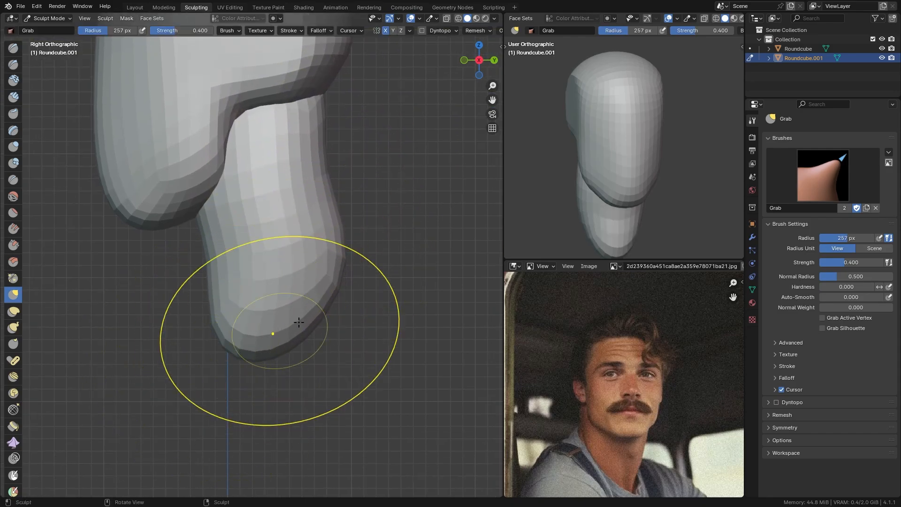
left_click_drag(328, 313, 365, 316)
key("f")
left_click(211, 212)
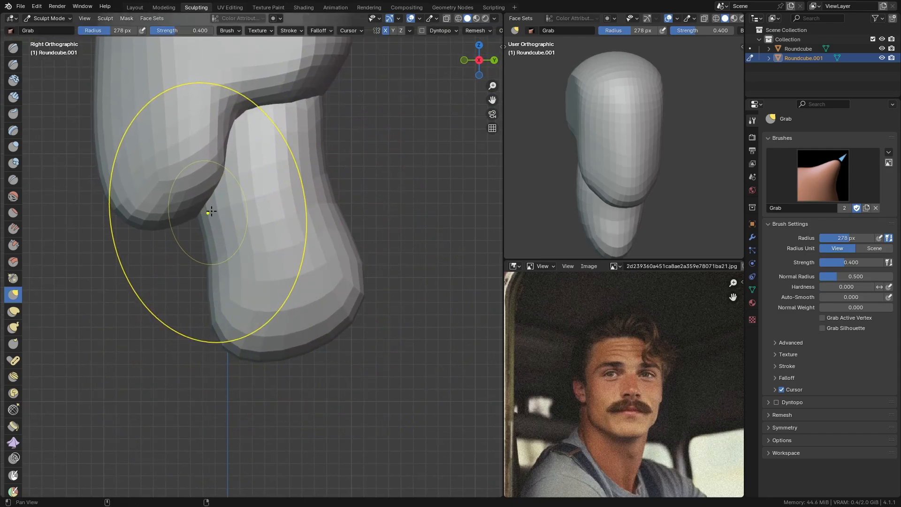
Switch sculpting to the head mesh and square off the chin and jaw underside with the Grab brush at 196 px radius.
middle_click_drag(209, 211, 218, 184, "shift")
mouse_move(219, 183)
middle_mouse_down("ctrl")
mouse_move(213, 164)
mouse_move(183, 213)
middle_mouse_up("ctrl")
key("f")
left_click(163, 198)
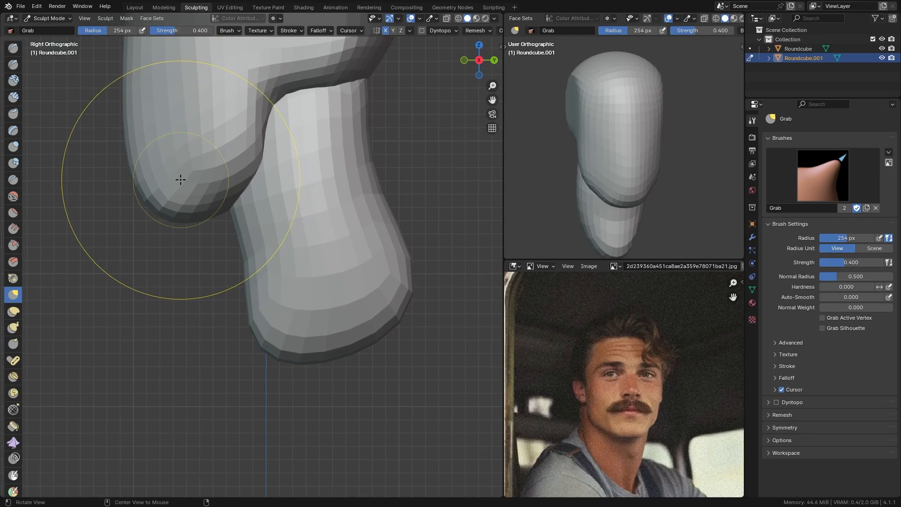
key("alt+q")
scroll(207, 216, "up", 2)
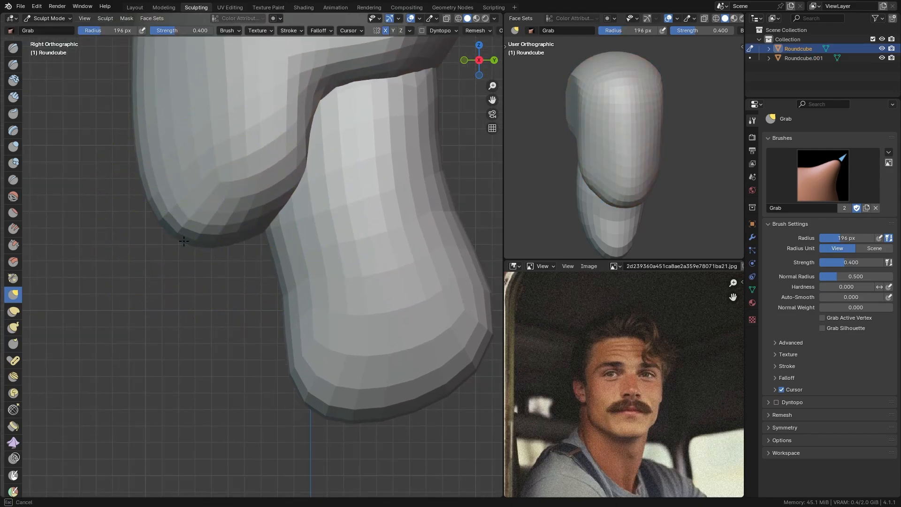
key("f")
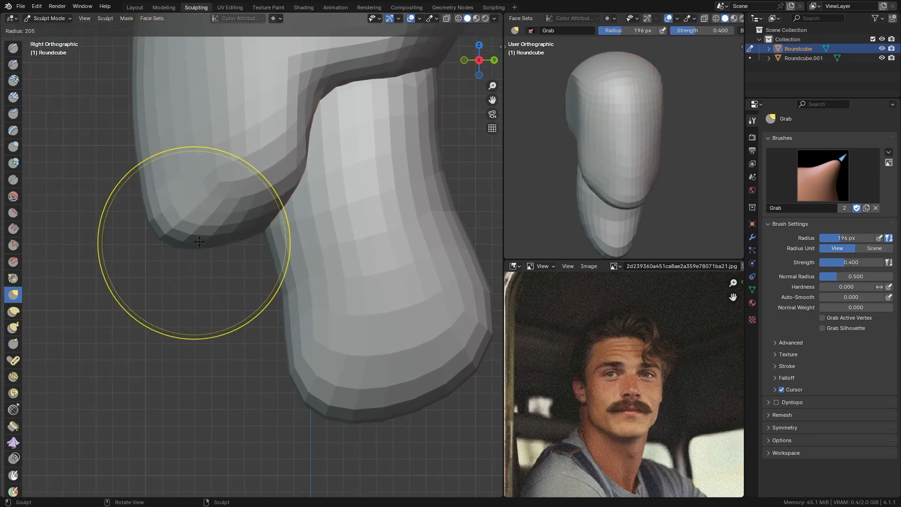
left_click(187, 242)
key("f")
left_click_drag(255, 233, 258, 235)
left_click(267, 232)
scroll(263, 249, "down", 2)
Switch sculpting back to the neck and extend its front base corner and back edge with the Grab brush.
key("alt+q")
middle_click_drag(316, 323, 282, 318, "shift")
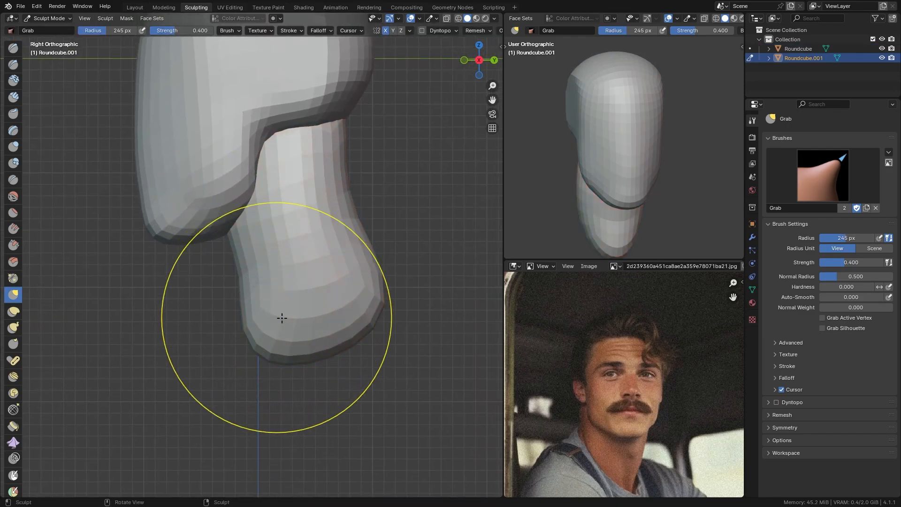
key("f")
left_click(322, 324)
mouse_move(309, 352)
left_mouse_down()
mouse_move(304, 343)
mouse_move(262, 363)
left_mouse_up()
key("f")
left_click(342, 317)
key("f")
left_click(373, 275)
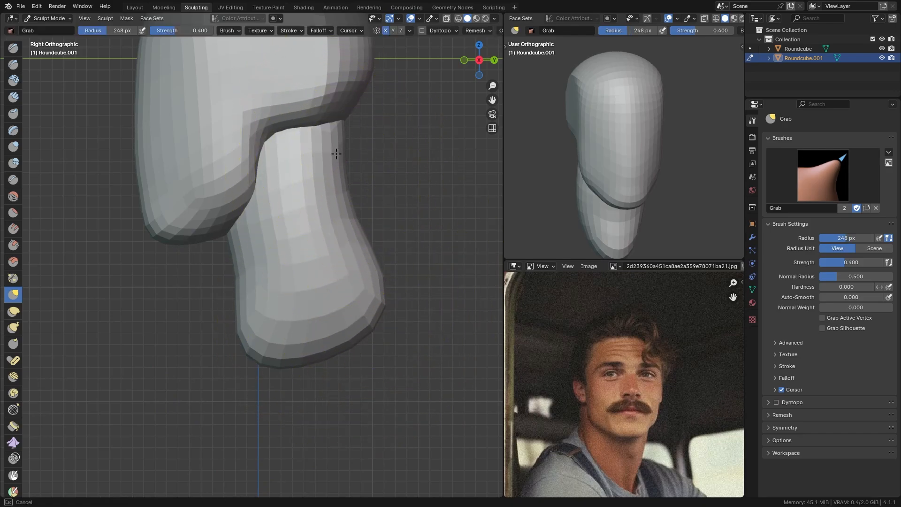
Turn on X-ray and adjust the neck's sides from the front with the Grab brush at 256 px radius.
middle_click_drag(320, 184, 374, 189)
scroll(277, 195, "down", 1)
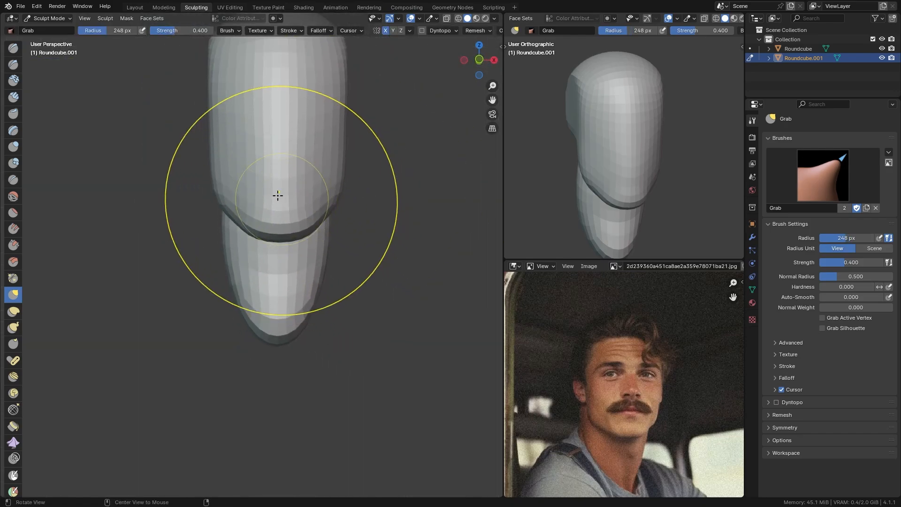
key("alt+z")
middle_click_drag(258, 175, 252, 210, "shift")
scroll(252, 206, "up", 1)
key("f")
left_click(239, 181)
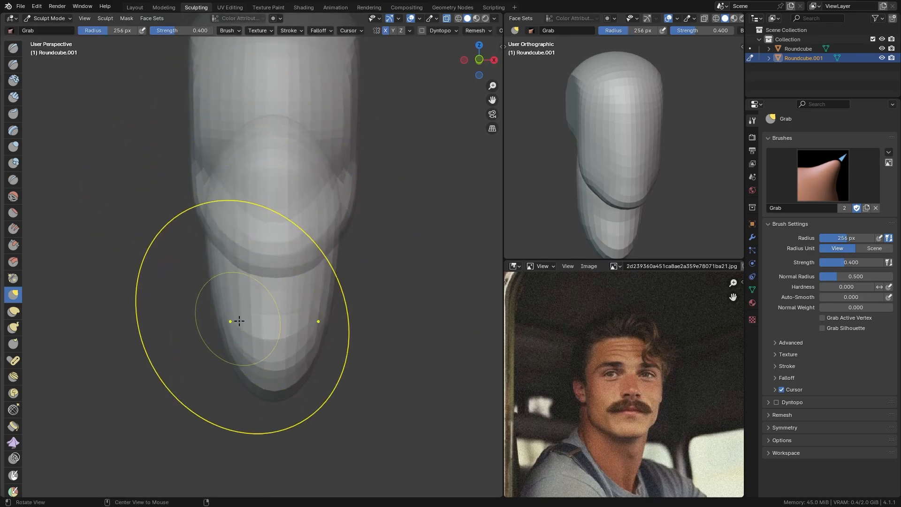
Widen the lower neck from below and behind with the Grab brush at 259 and 199 px radius, ending with X-ray off.
key("alt+z")
mouse_move(238, 272)
middle_mouse_down("shift")
mouse_move(242, 202)
mouse_move(287, 232)
mouse_move(305, 229)
mouse_move(255, 199)
mouse_move(272, 216)
middle_mouse_up("shift")
scroll(226, 209, "up", 2)
key("f")
left_click(279, 215)
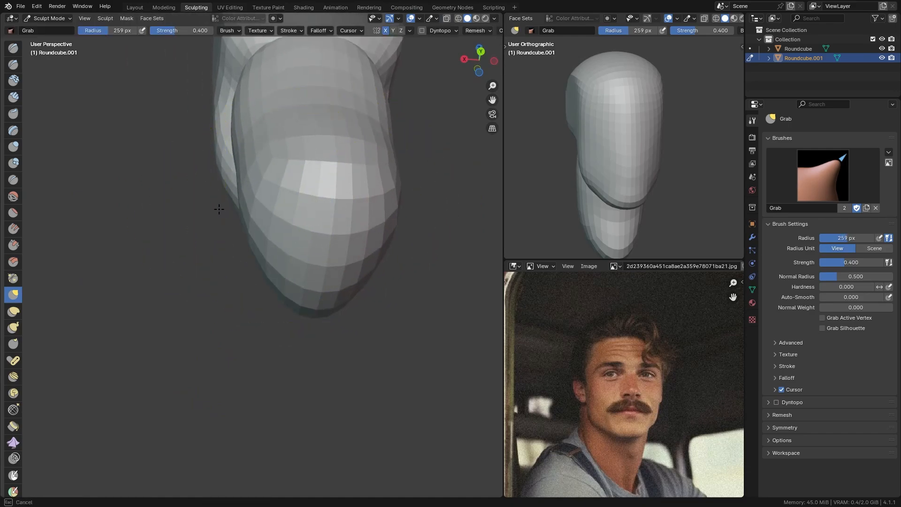
middle_click_drag(247, 205, 264, 169)
key("f")
left_click(250, 191)
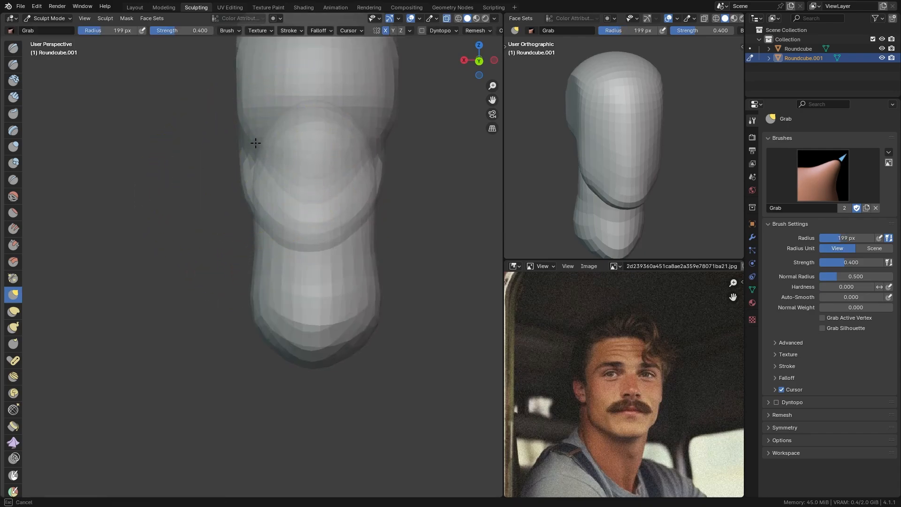
left_click_drag(256, 143, 256, 146)
key("alt+z")
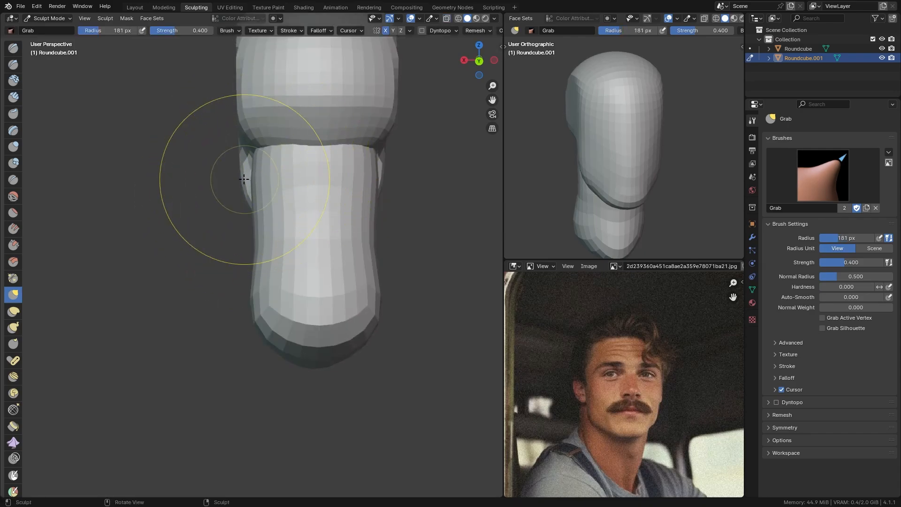
Refine the upper sides of the neck from behind with the Grab brush at 165 and 154 px radius.
key("f")
left_click(250, 207)
key("f")
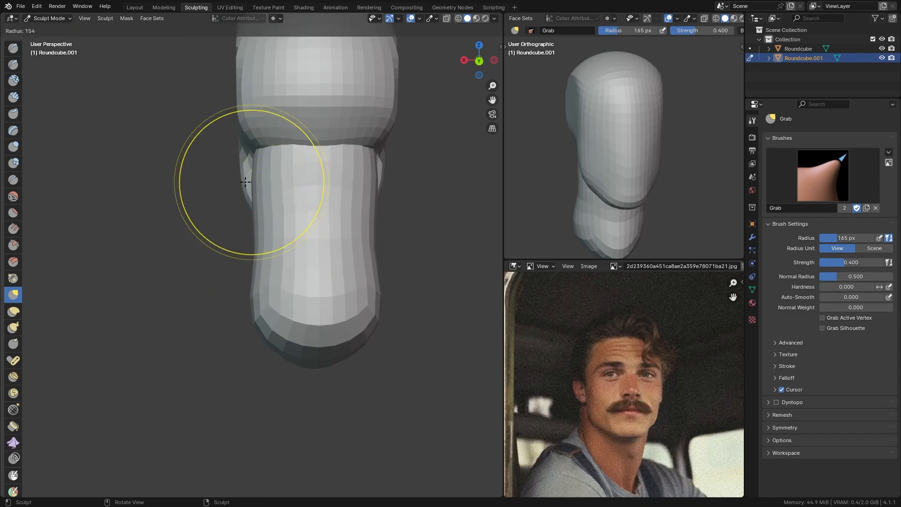
left_click(251, 181)
middle_click_drag(246, 180, 249, 183)
key("f")
left_click(264, 180)
left_click_drag(262, 182, 258, 183)
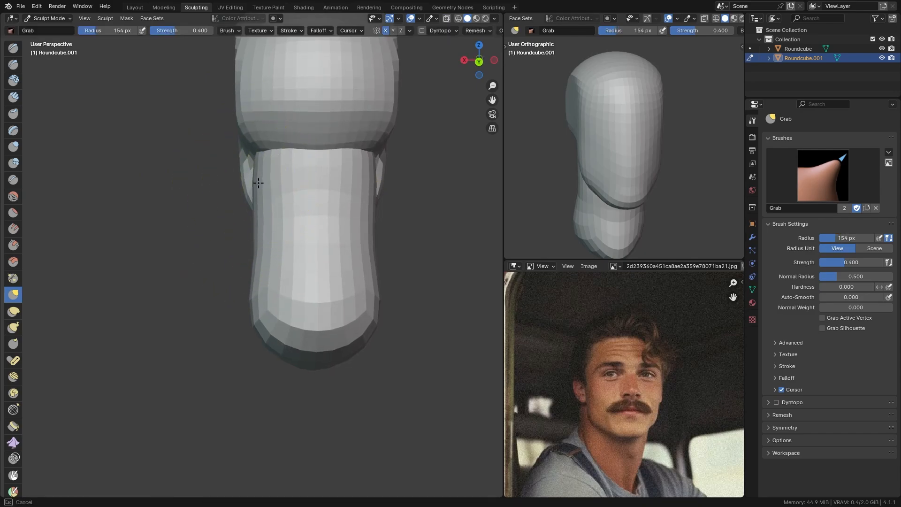
Pull the top of the neck outward beneath the skull in X-ray with the Grab brush at 213 px radius, then disable X-ray.
key("alt+z")
key("f")
left_click(317, 140)
left_click_drag(271, 136, 263, 136)
key("alt+z")
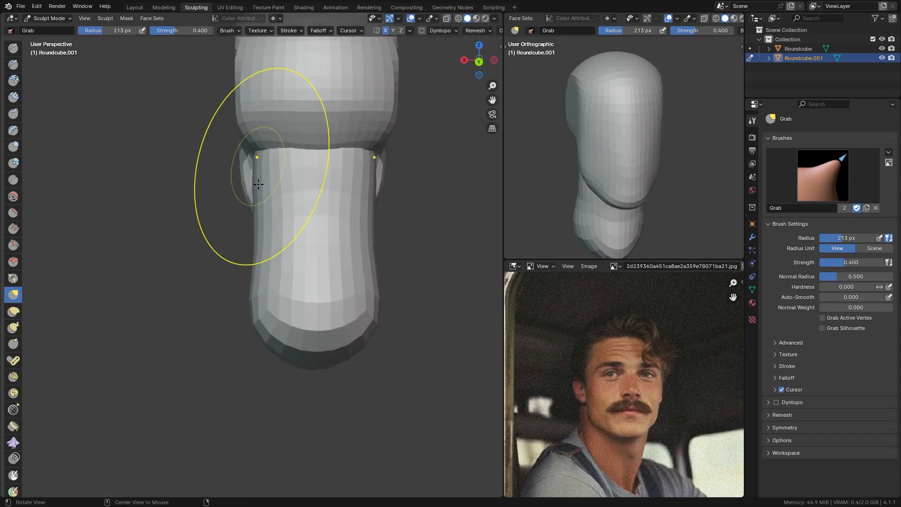
Widen the lower neck from behind, from the side and from the front with the Grab brush at 251, 217 and 226 px radius.
left_click_drag(261, 324, 250, 326)
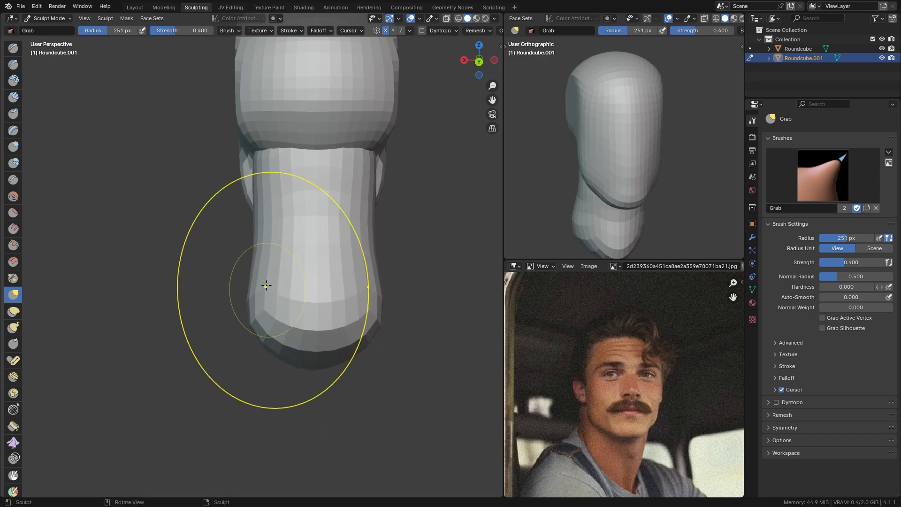
middle_click_drag(267, 285, 359, 291)
key("f")
left_click(362, 304)
left_click_drag(362, 304, 362, 296)
key("KP_3")
key("KP_1")
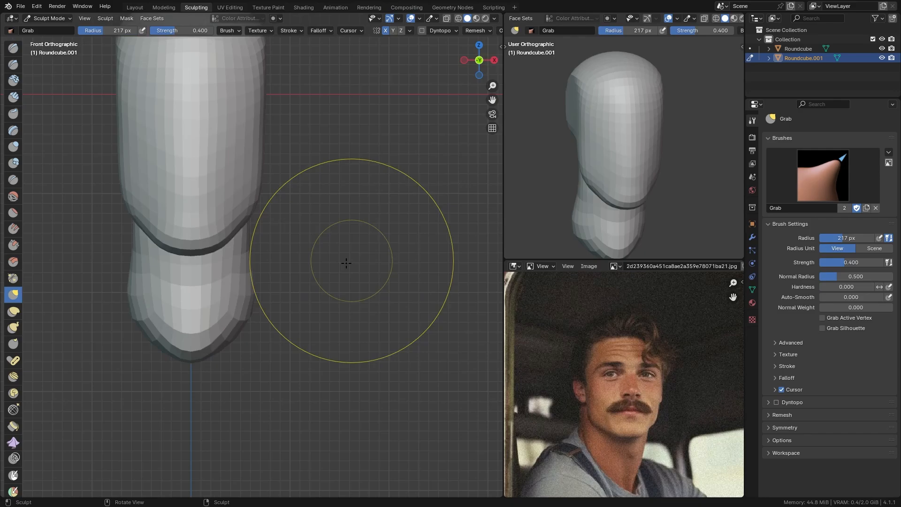
left_click_drag(240, 287, 253, 299)
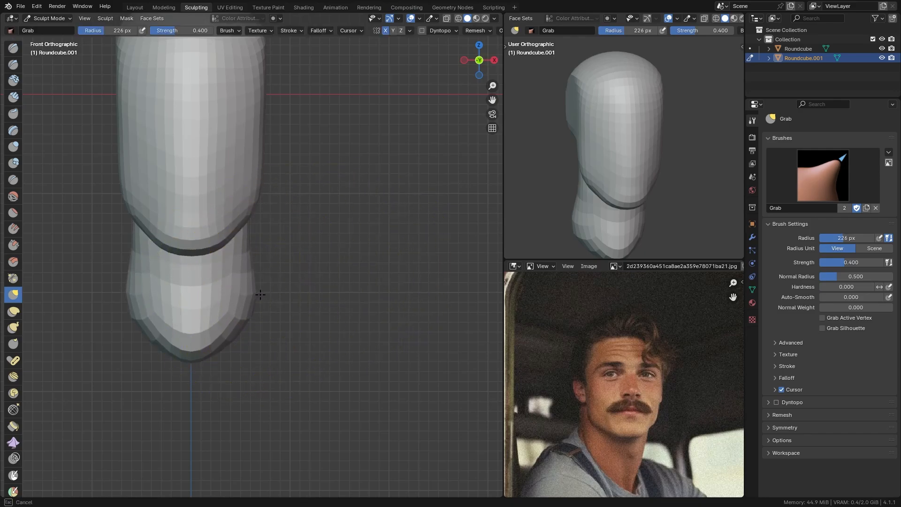
Flatten the bottom of the neck in side view with Line Project along a slanted line rising from front to back.
key("KP_3")
middle_click_drag(261, 298, 232, 222, "shift")
key("q")
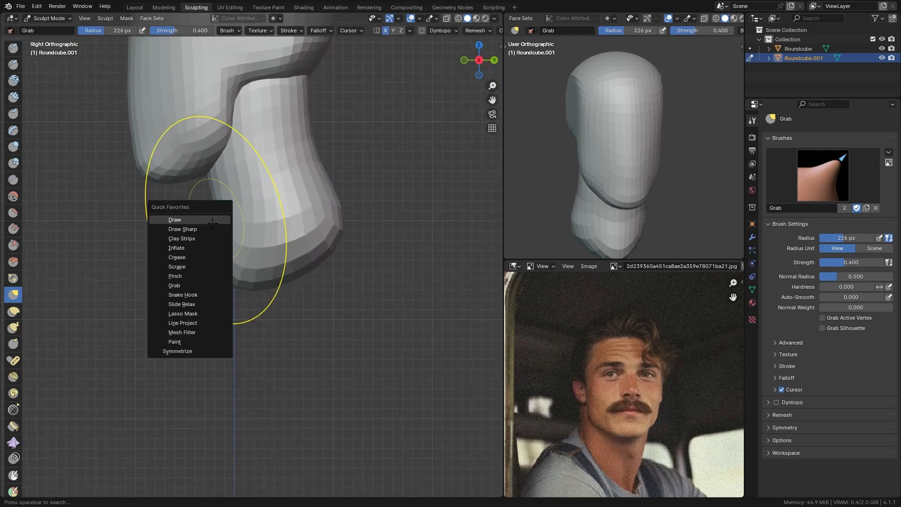
left_click(183, 323)
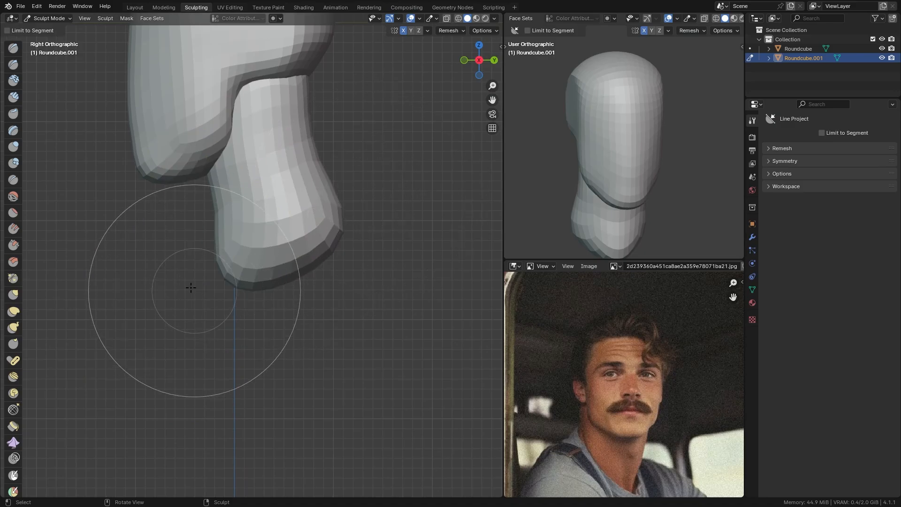
mouse_move(178, 283)
left_mouse_down()
mouse_move(367, 209)
mouse_move(386, 192)
left_mouse_up()
mouse_move(375, 196)
middle_mouse_down("shift")
mouse_move(374, 215)
mouse_move(349, 186)
mouse_move(335, 192)
mouse_move(334, 183)
middle_mouse_up("shift")
Adjust the lower neck's sides from the front and below with the Grab brush at 166 and 141 px radius.
key("g")
key("KP_1")
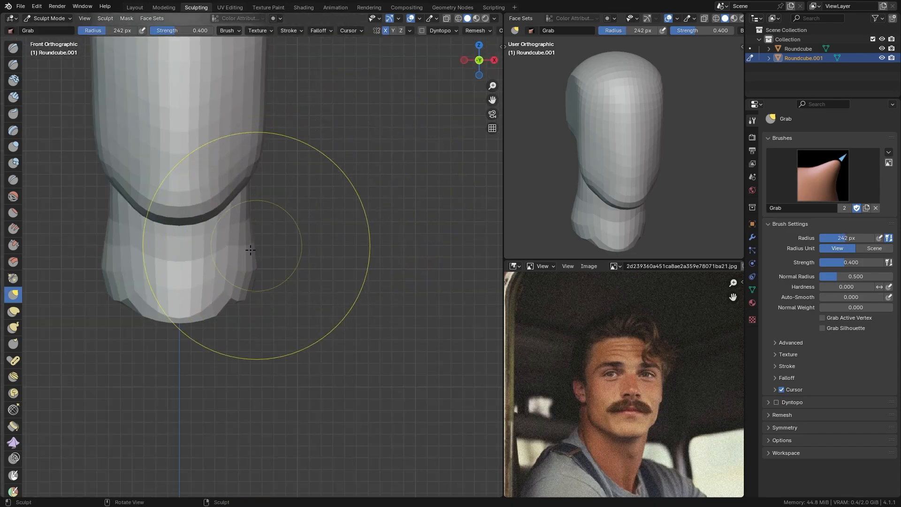
key("f")
left_click(244, 262)
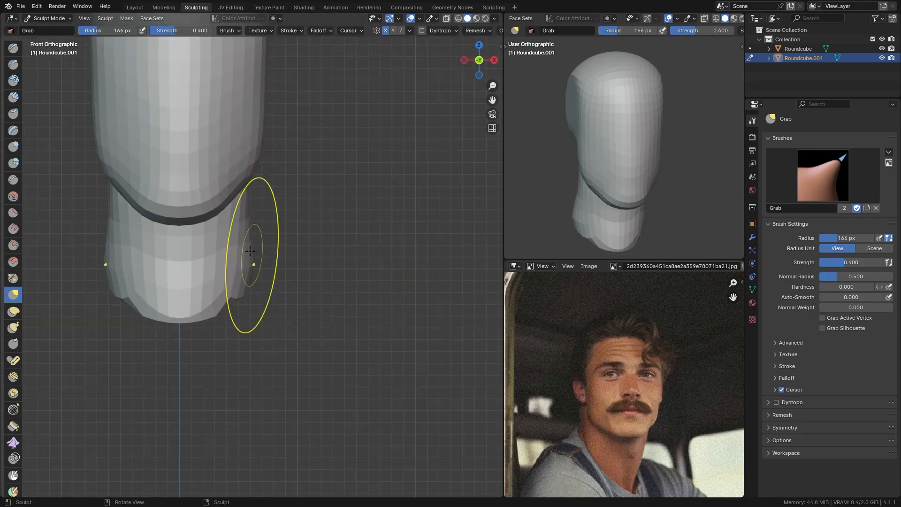
mouse_move(136, 256)
middle_mouse_down()
mouse_move(259, 171)
mouse_move(350, 159)
mouse_move(252, 222)
middle_mouse_up()
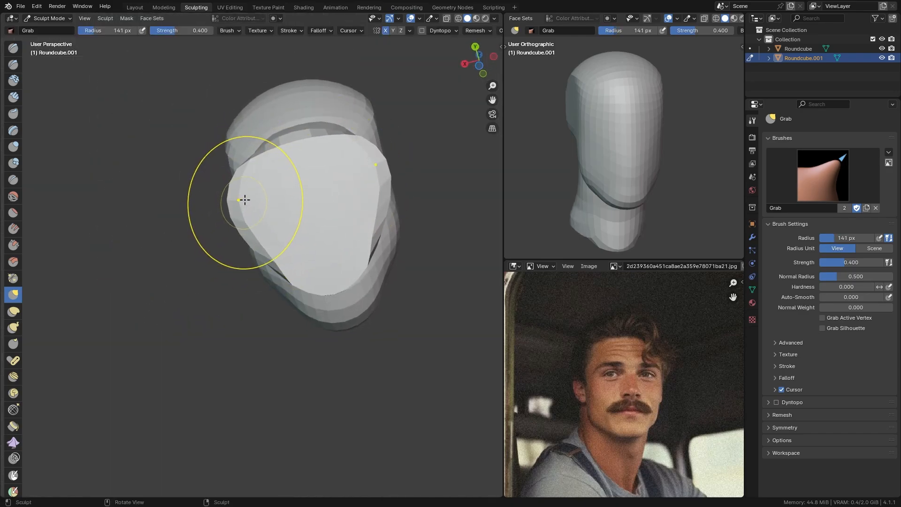
mouse_move(255, 104)
middle_mouse_down()
mouse_move(185, 202)
mouse_move(237, 198)
mouse_move(271, 234)
middle_mouse_up()
Refine the jaw's rear edge on the head with the Grab brush at 122, 225 and 150 px radius, and adjust the neck at 122 px.
key("alt+q")
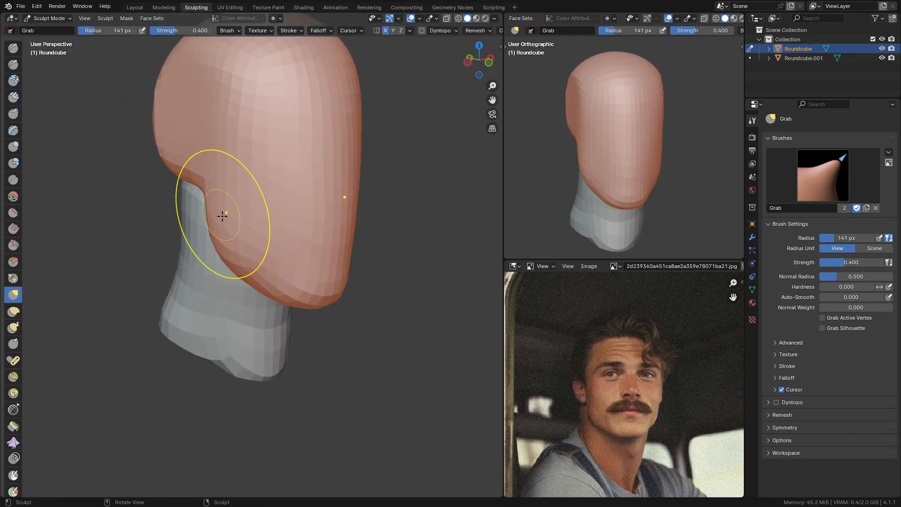
middle_click_drag(221, 215, 240, 216, "ctrl")
key("f")
left_click(216, 214)
key("f")
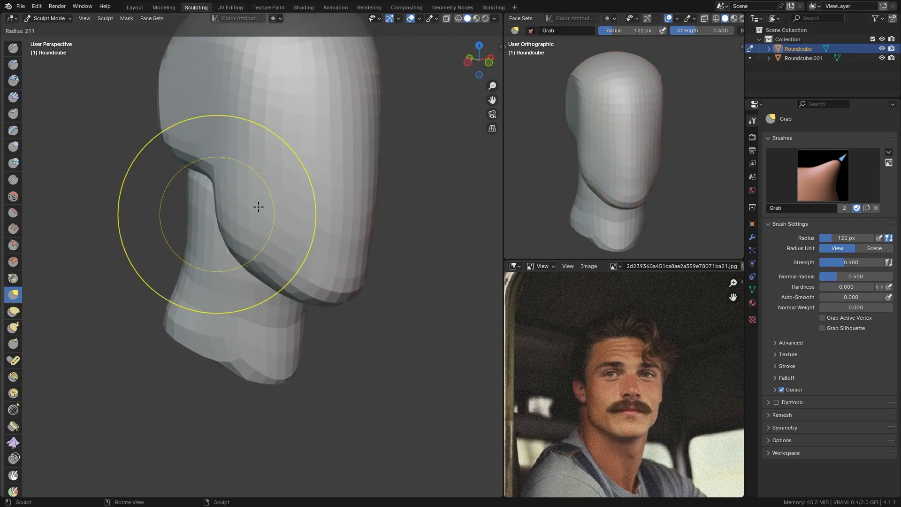
left_click(258, 207)
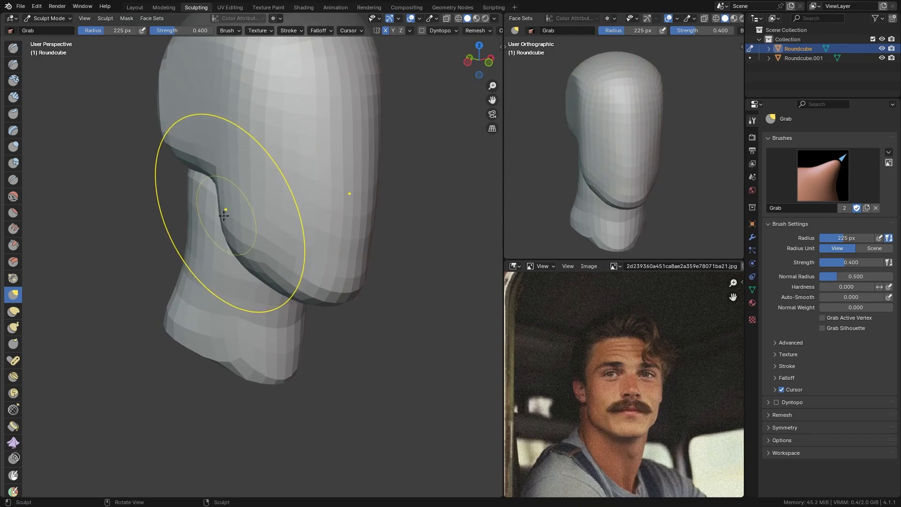
middle_click_drag(243, 222, 246, 222)
key("f")
left_click(226, 227)
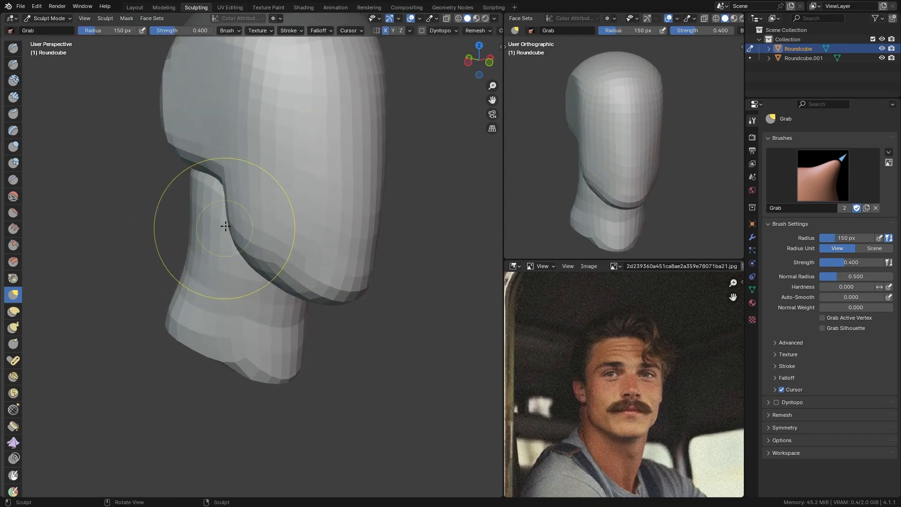
left_click(195, 203)
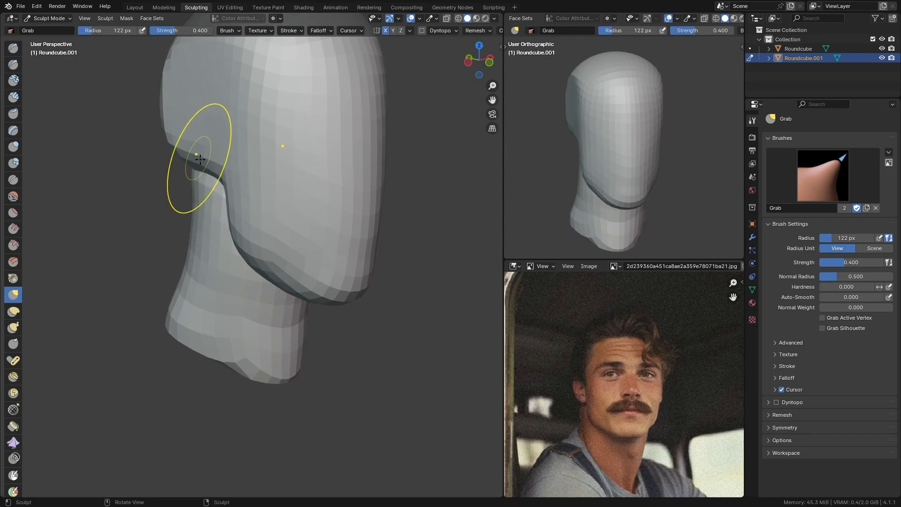
mouse_move(197, 181)
middle_mouse_down()
mouse_move(193, 175)
mouse_move(199, 184)
middle_mouse_up()
Switch sculpting back to the head and pull the upper back of the skull outward with the Grab brush at 235 px radius.
key("alt+q")
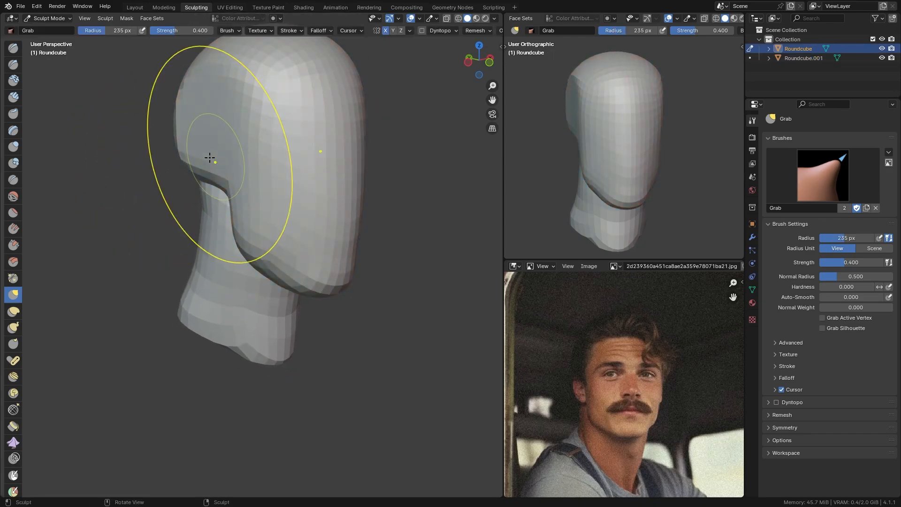
mouse_move(185, 136)
middle_mouse_down("shift")
mouse_move(192, 169)
mouse_move(209, 167)
middle_mouse_up("shift")
key("f")
left_click(237, 155)
left_click_drag(229, 97, 222, 87)
middle_click_drag(299, 140, 323, 143)
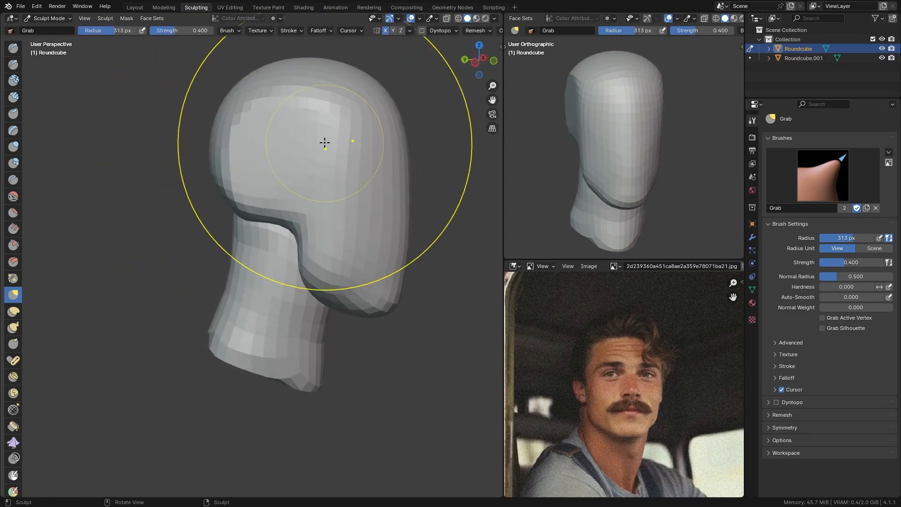
Round out the back of the skull from a rear side angle with the Grab brush at 294 px radius.
key("f")
left_click(360, 148)
left_click_drag(223, 157, 215, 160)
mouse_move(231, 146)
middle_mouse_down("ctrl")
mouse_move(252, 193)
mouse_move(246, 143)
middle_mouse_up("ctrl")
key("f")
left_click(197, 197)
middle_click_drag(567, 200, 640, 227)
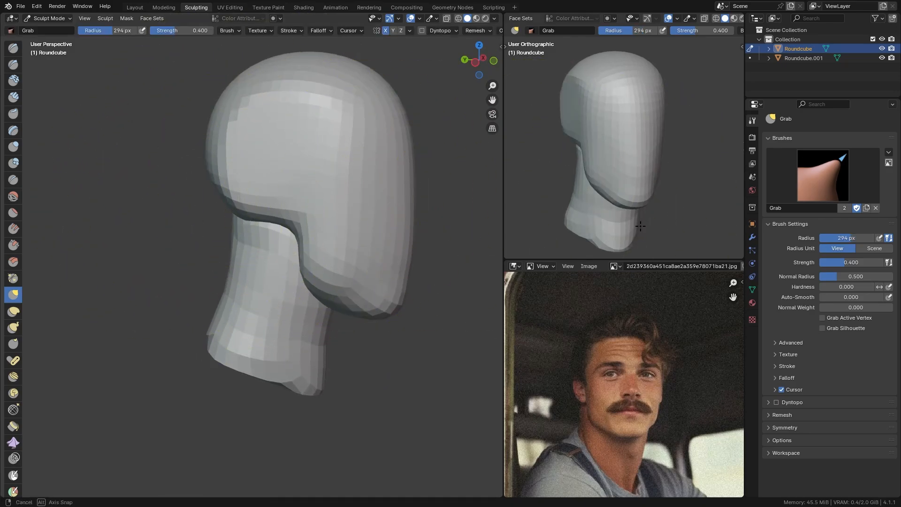
Try to lift the chin and lower jaw with the Grab brush at 389 px radius.
key("f")
left_click(354, 275)
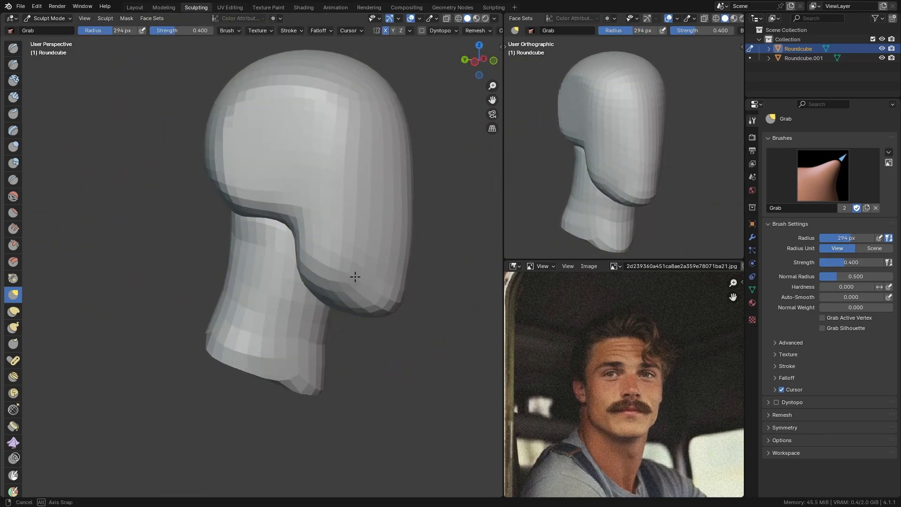
mouse_move(350, 275)
left_mouse_down()
mouse_move(371, 277)
mouse_move(372, 258)
left_mouse_up()
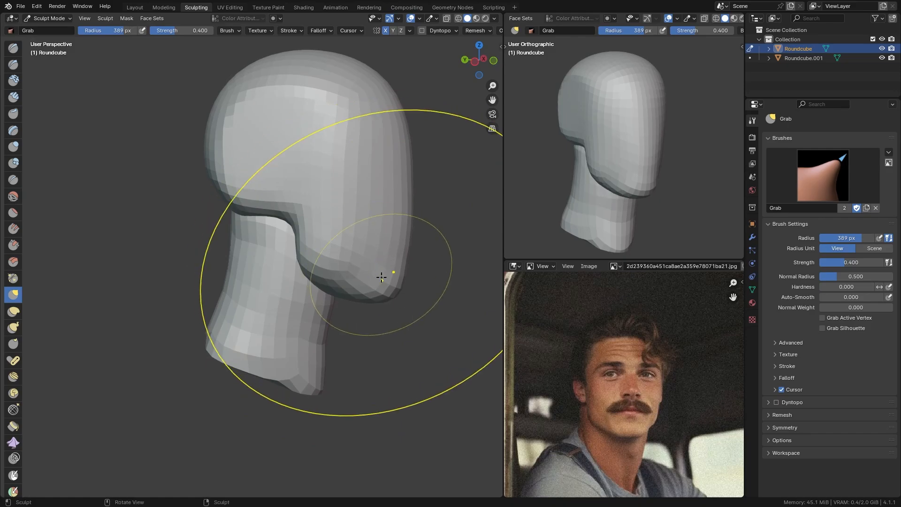
key("ctrl+z")
Raise the underside of the chin slightly with the Grab brush at 321 px radius.
key("f")
left_click(357, 287)
mouse_move(374, 300)
left_mouse_down()
mouse_move(373, 276)
mouse_move(374, 295)
left_mouse_up()
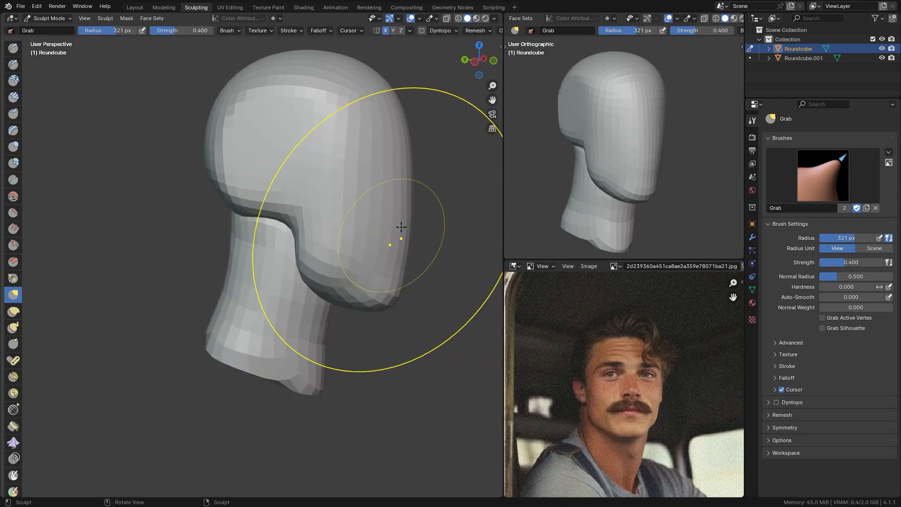
Add a new Roundcube sphere in Object Mode and open it in Edit Mode from the front view.
key("ctrl+Tab")
middle_click_drag(172, 224, 265, 135)
key("shift+a")
left_click(246, 164)
key("KP_1")
key("Tab")
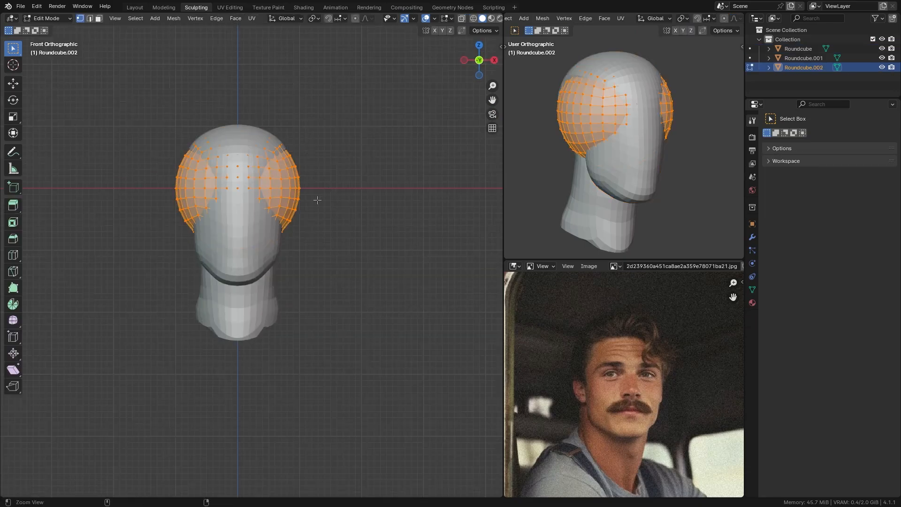
Scale the new sphere down to ear size and place it against the side of the head on the +X side.
scroll(324, 117, "up", 3)
key("Tab")
middle_click_drag(324, 116, 356, 148, "shift")
key("Tab")
key("s")
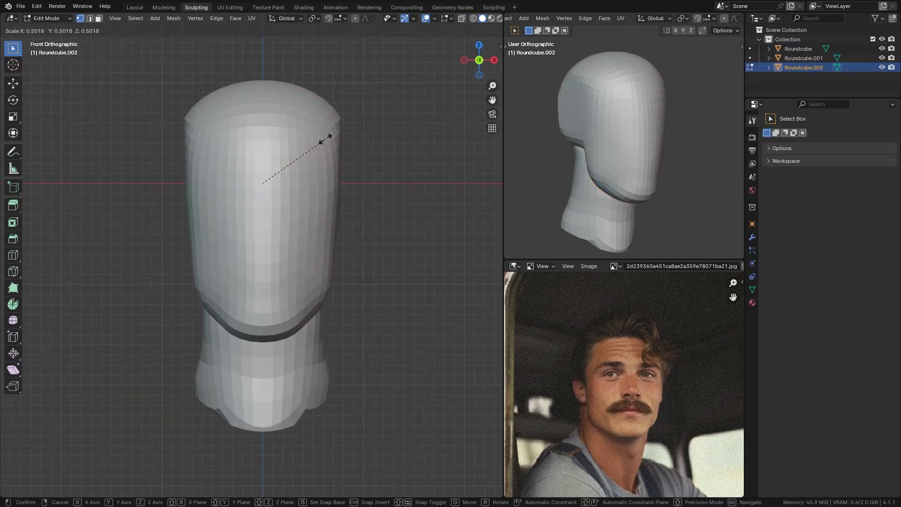
left_click(282, 159)
key("g")
left_click(381, 191)
key("s")
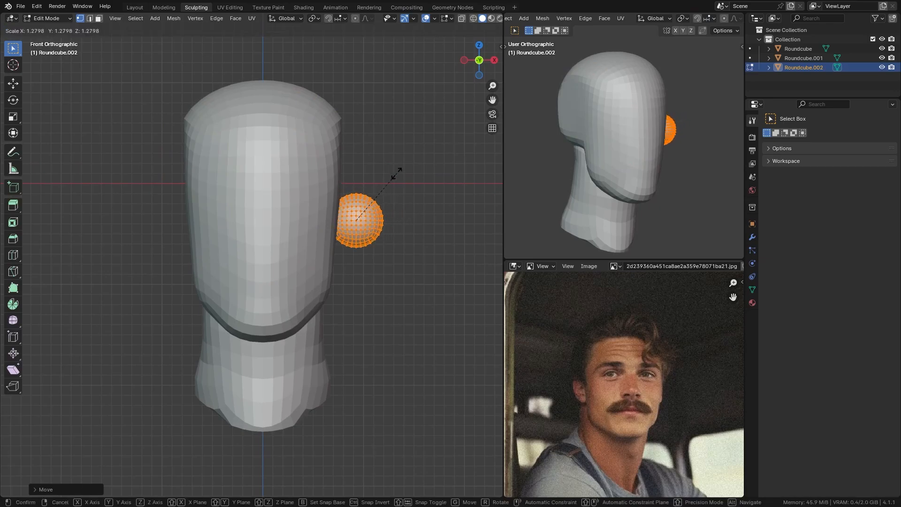
left_click(403, 167)
Flatten the ear sphere along Y to about 0.32 in side view and lower it slightly.
key("KP_3")
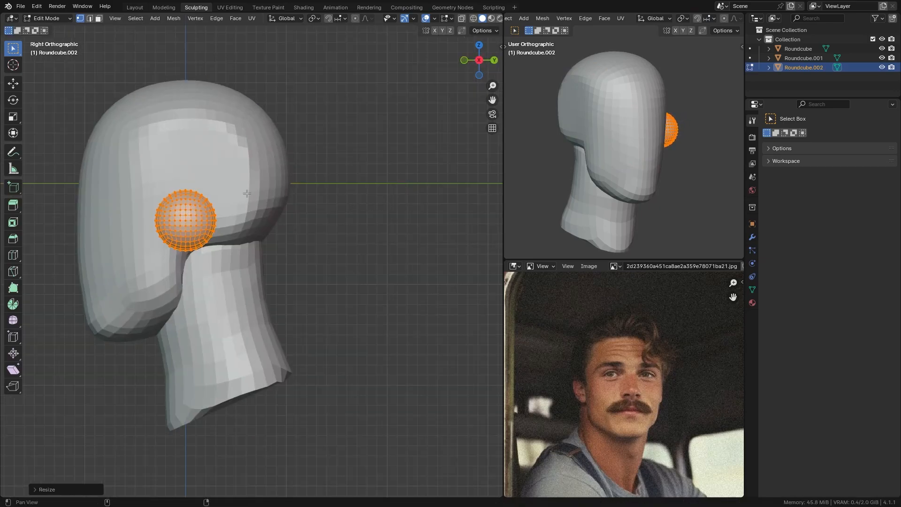
scroll(247, 193, "up", 2)
key("s")
key("y")
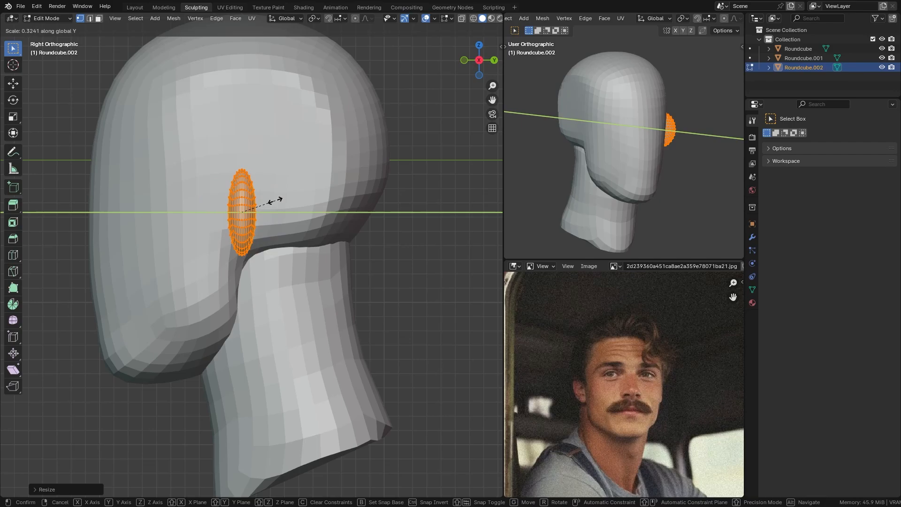
left_click(275, 200)
Shape the ear from the front in Sculpt Mode with the Grab brush at 170 and 204 px radius, tapering it toward the lobe.
key("KP_1")
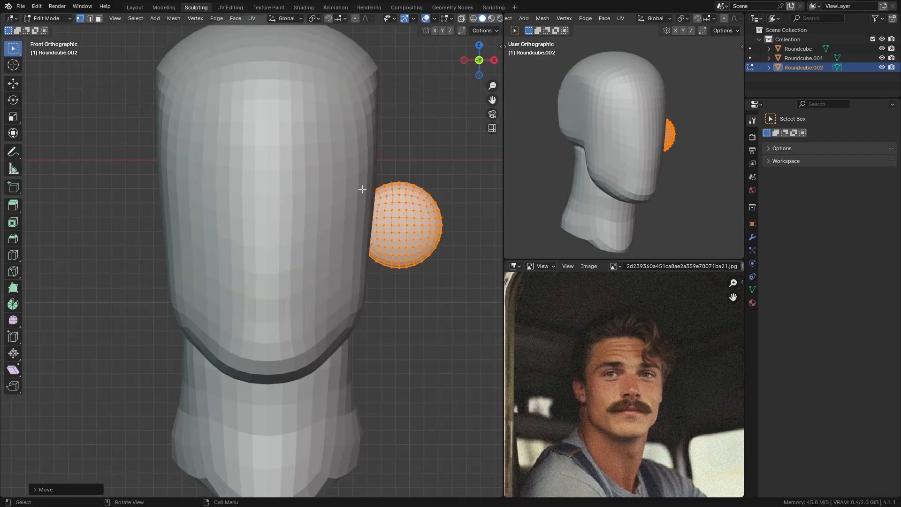
middle_click_drag(362, 189, 340, 161, "shift")
middle_click_drag(342, 123, 344, 137, "ctrl")
key("ctrl+Tab")
middle_click_drag(323, 237, 322, 220, "ctrl")
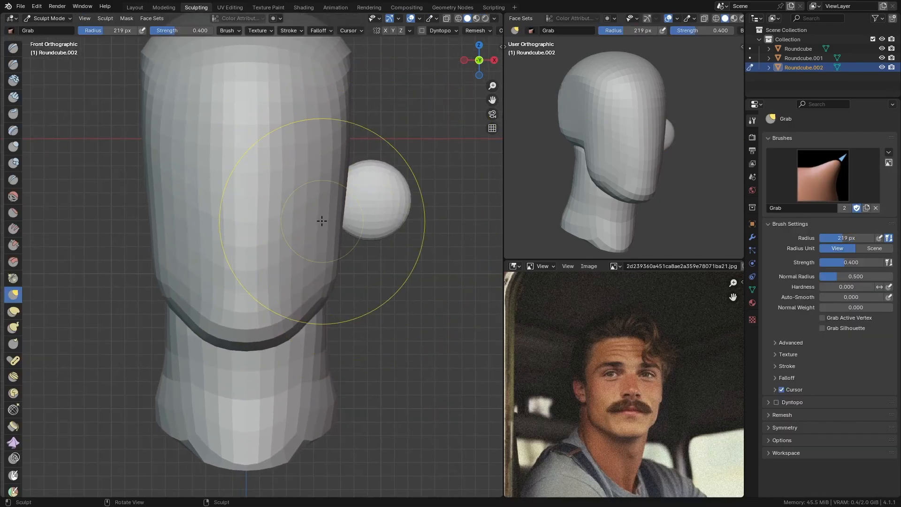
key("f")
left_click(346, 225)
left_click_drag(346, 227, 344, 247)
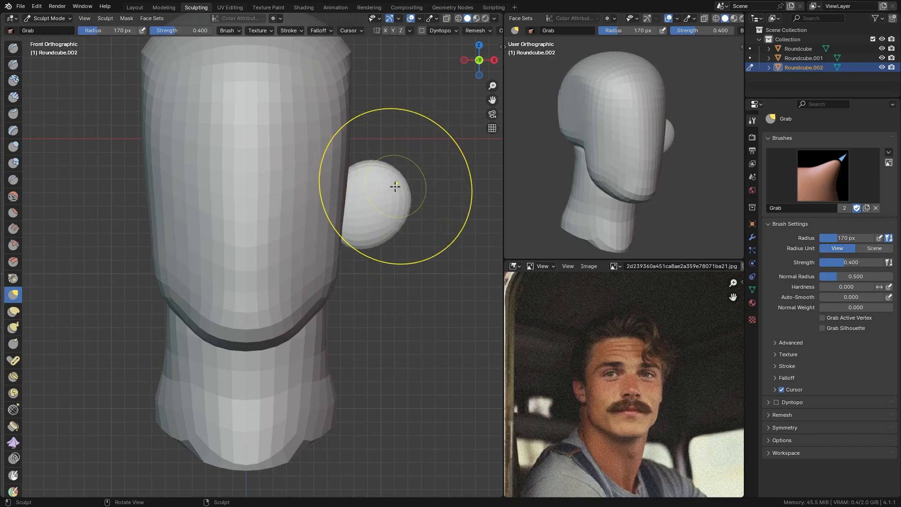
mouse_move(364, 182)
left_mouse_down()
mouse_move(360, 173)
mouse_move(388, 163)
left_mouse_up()
key("f")
left_click(413, 195)
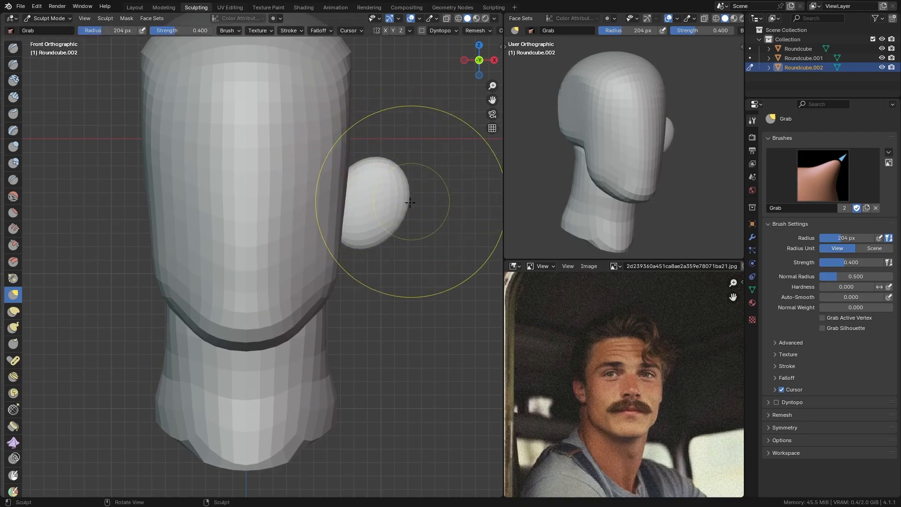
left_click_drag(410, 202, 403, 203)
Enable X mirroring and symmetrize the ear from +X to -X.
left_click(409, 31)
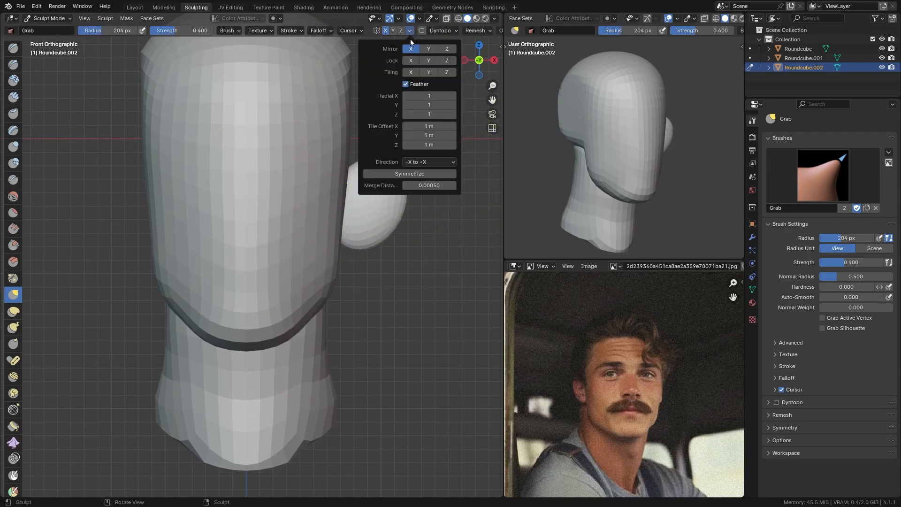
left_click(415, 162)
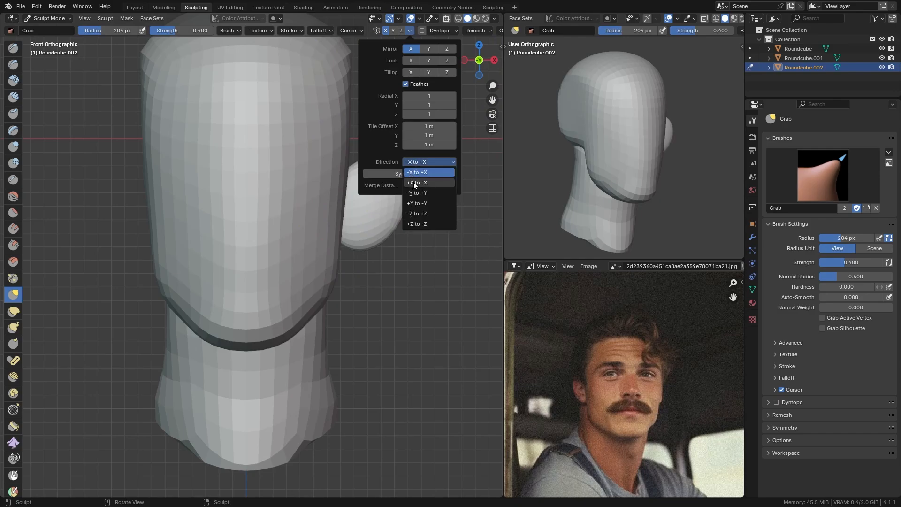
left_click(419, 186)
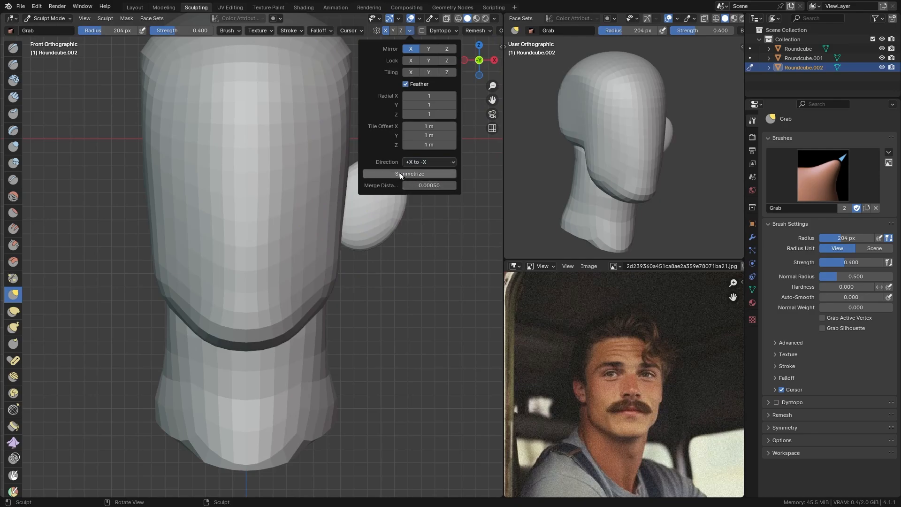
left_click(400, 173)
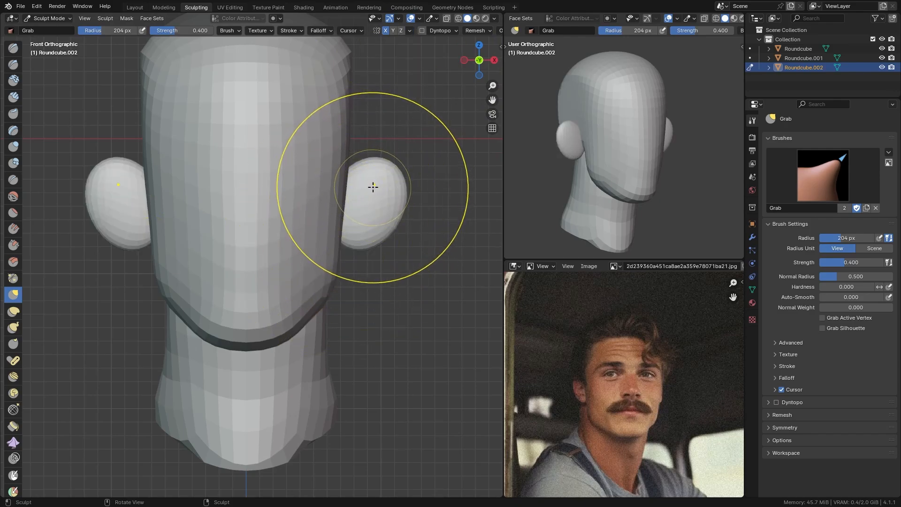
Refine the outer contour of both ears with the Grab brush at 163 px radius.
key("f")
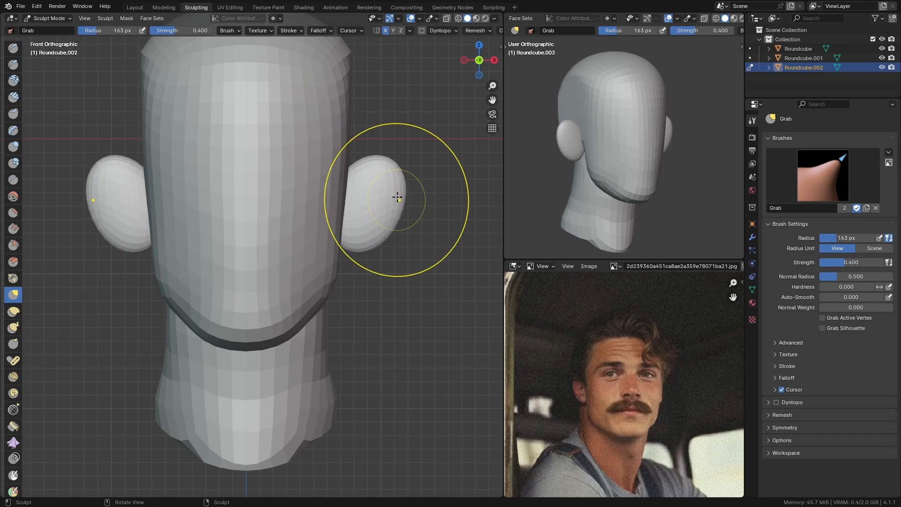
left_click_drag(398, 181, 398, 178)
scroll(391, 169, "down", 1)
Rotate the ears' mesh about 52° around the Z axis in Edit Mode and shift it along X toward the head.
key("Tab")
middle_click_drag(370, 215, 330, 238)
key("r")
key("z")
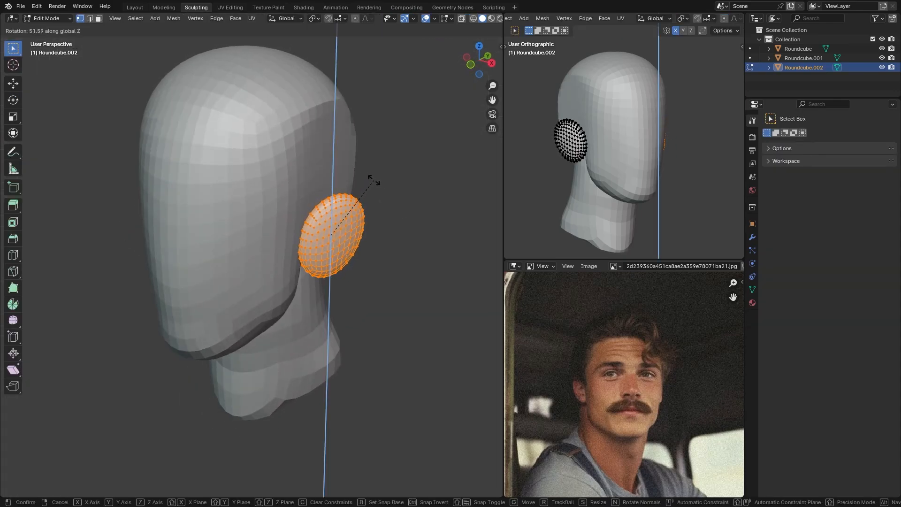
left_click(374, 181)
key("g")
key("x")
left_click(371, 184)
Fine-tune the ear's rotation around Z, adjust its height along Z, and return to Sculpt Mode.
key("r")
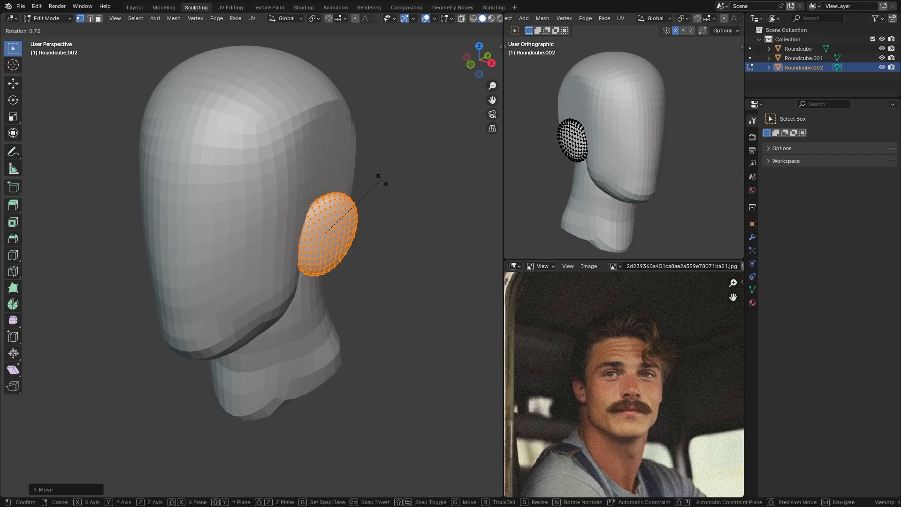
key("z")
left_click(390, 187)
middle_click_drag(400, 198, 393, 181)
key("g")
key("z")
left_click(392, 200)
key("Tab")
Reshape the ears with the Grab brush at different radii, checking them from an angled view.
key("f")
left_click(335, 224)
key("f")
middle_click_drag(325, 244, 329, 215)
left_click(339, 233)
Switch sculpting to the head and round the crown from the side with the Grab brush at 256, 339 and 231 px.
key("alt+q")
middle_click_drag(325, 151, 270, 157)
key("f")
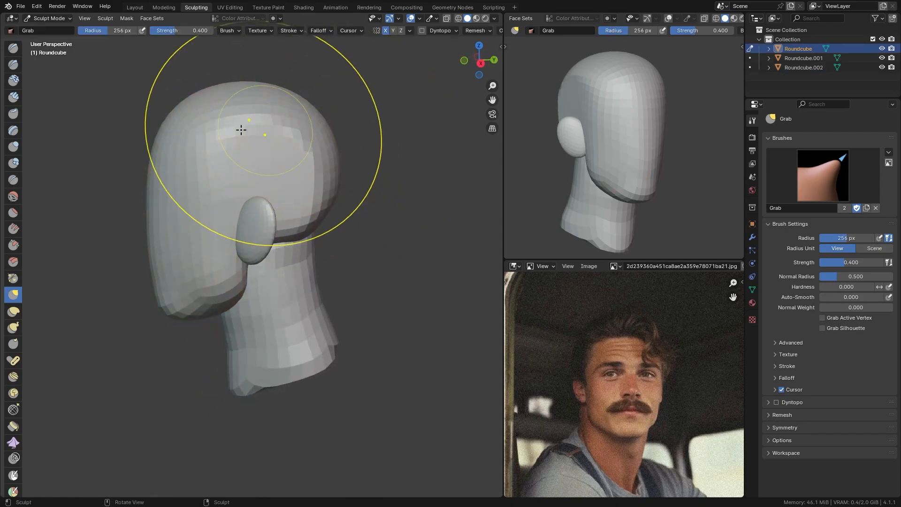
left_click(291, 112)
key("f")
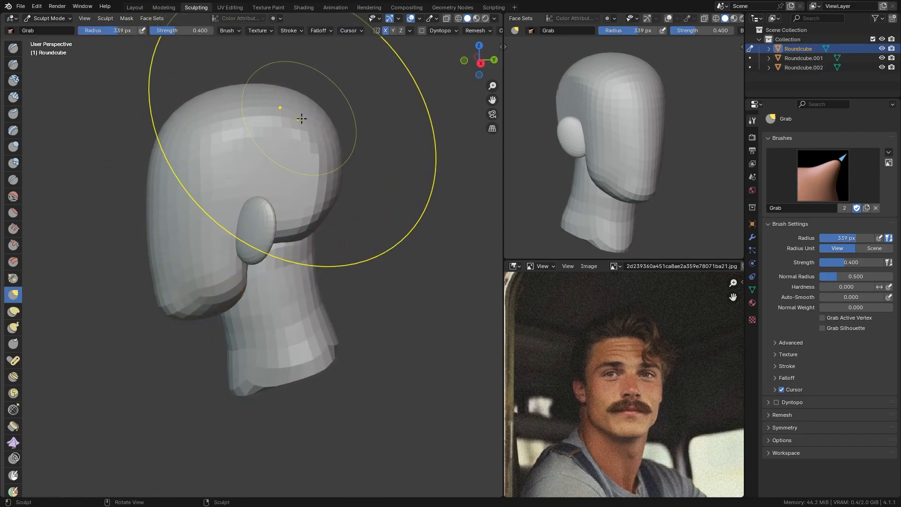
left_click(284, 103)
left_click_drag(289, 105, 284, 105)
key("f")
left_click(259, 115)
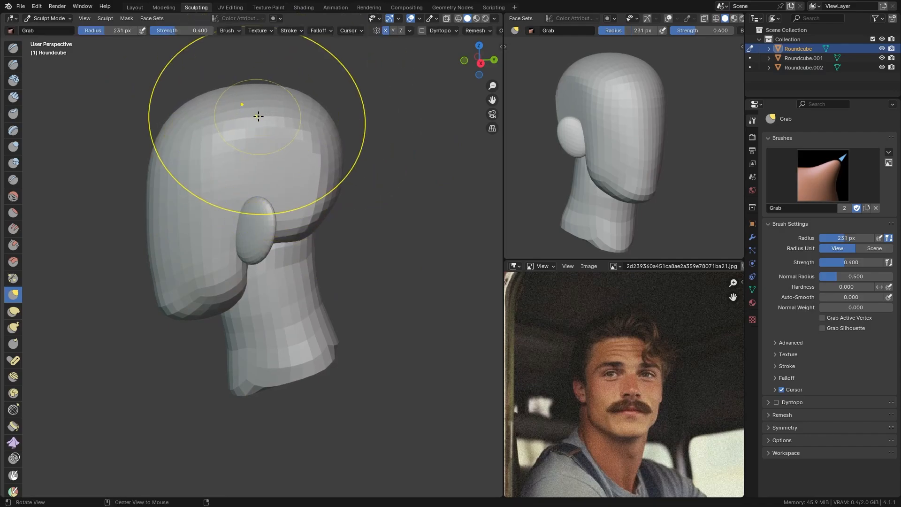
Narrow the sides of the skull from the top view with the Grab brush at 259 and 237 px radius.
mouse_move(257, 117)
middle_mouse_down()
mouse_move(368, 189)
mouse_move(328, 215)
middle_mouse_up()
key("f")
left_click(331, 213)
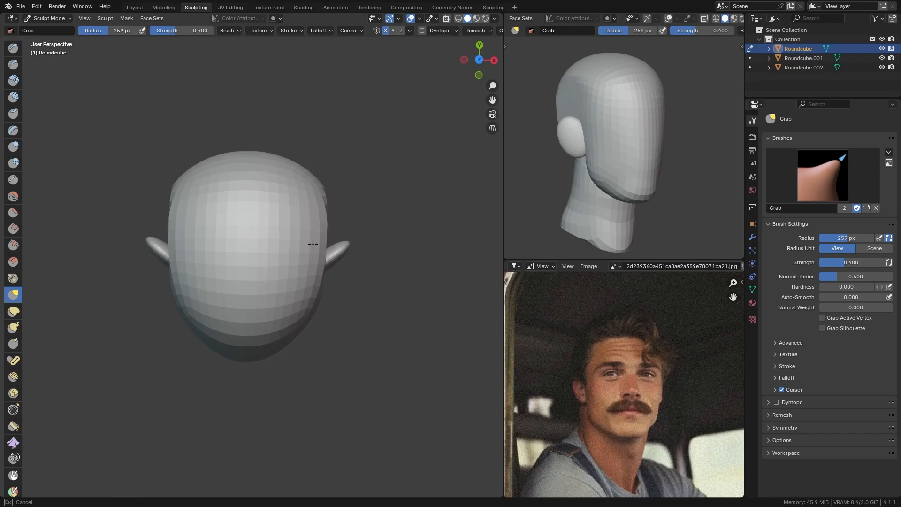
key("f")
left_click(174, 225)
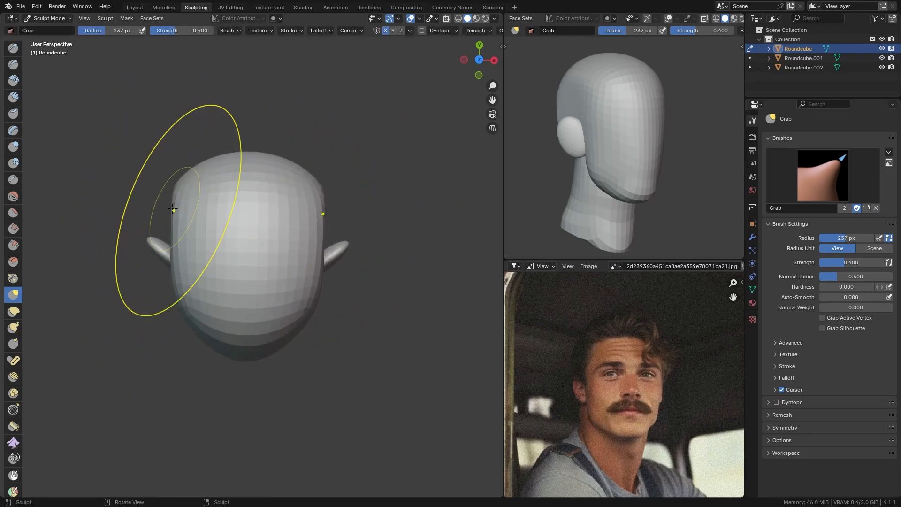
Adjust the chin and lower jaw from the side with the Grab brush.
middle_click_drag(185, 212, 288, 150)
mouse_move(296, 218)
middle_mouse_down("shift")
mouse_move(287, 187)
mouse_move(268, 196)
middle_mouse_up("shift")
scroll(288, 188, "up", 1)
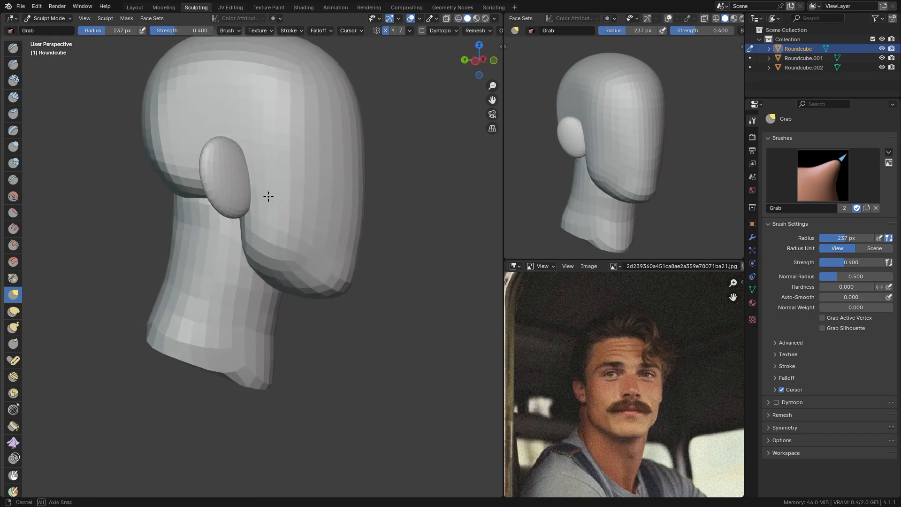
key("f")
left_click(324, 253)
left_click_drag(327, 263, 336, 275)
key("f")
left_click(368, 267)
Raise the crown and fill out the back of the skull with the Grab brush at 348 px radius.
mouse_move(333, 222)
middle_mouse_down("ctrl")
mouse_move(321, 261)
mouse_move(318, 253)
middle_mouse_up("ctrl")
middle_click_drag(305, 212, 317, 248, "shift")
key("f")
left_click(282, 189)
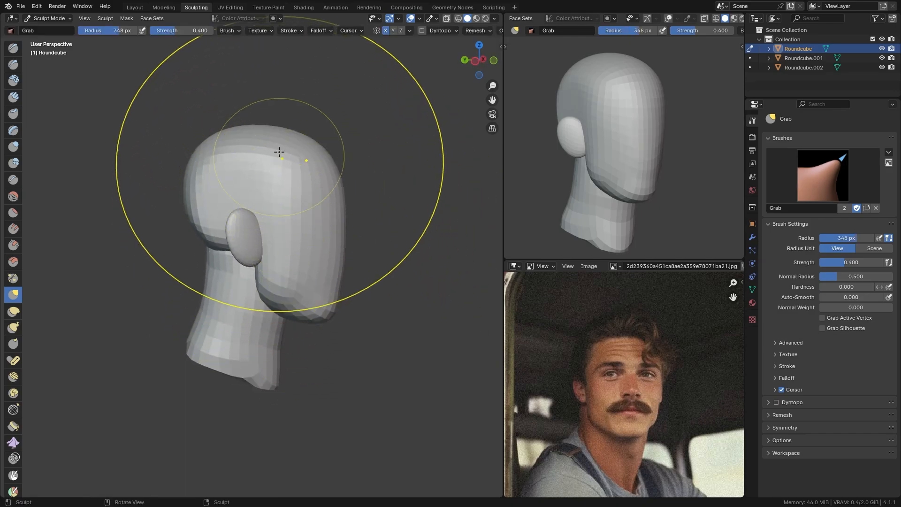
left_click_drag(275, 141, 273, 126)
left_click_drag(198, 230, 193, 235)
key("f")
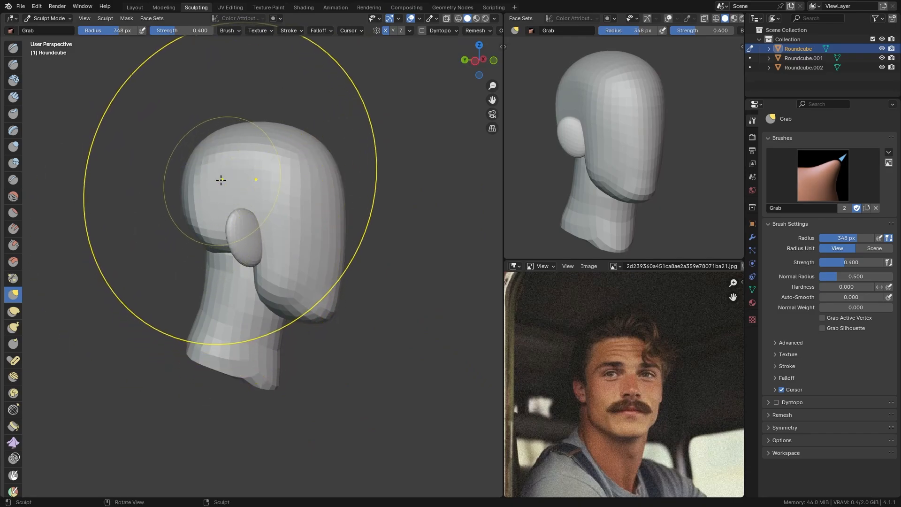
left_click_drag(241, 153, 228, 144)
key("f")
left_click(216, 154)
Switch sculpting to the neck and shape it from behind with the Grab brush at 178 px radius.
middle_click_drag(247, 142, 327, 280)
scroll(327, 280, "up", 4)
key("alt+q")
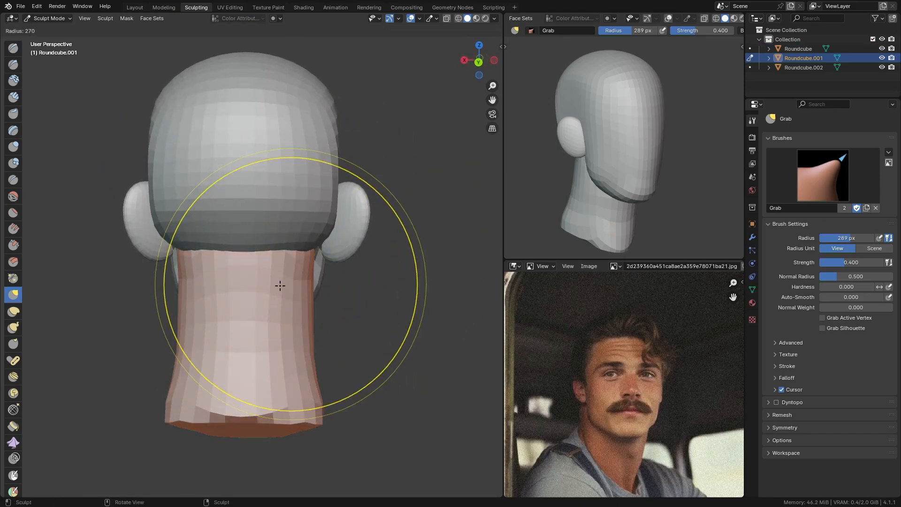
key("f")
left_click(297, 287)
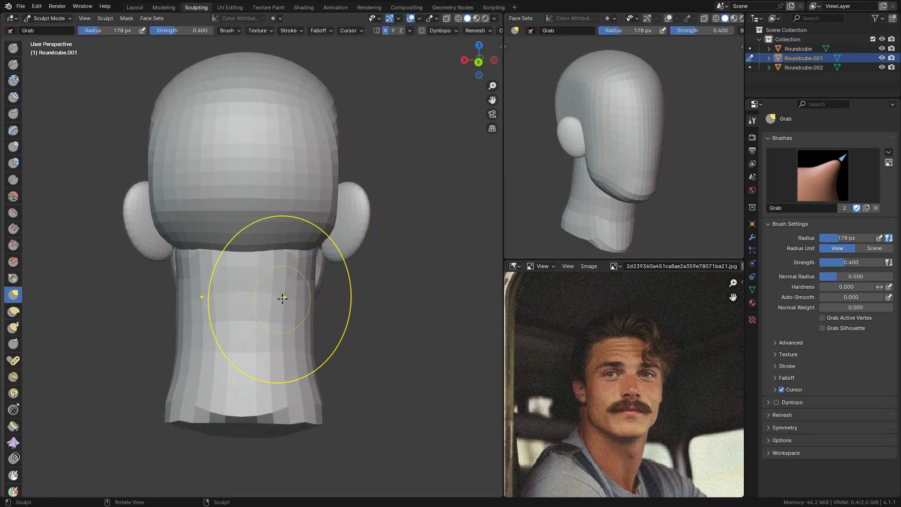
Switch to Object Mode and save the file.
key("ctrl+Tab")
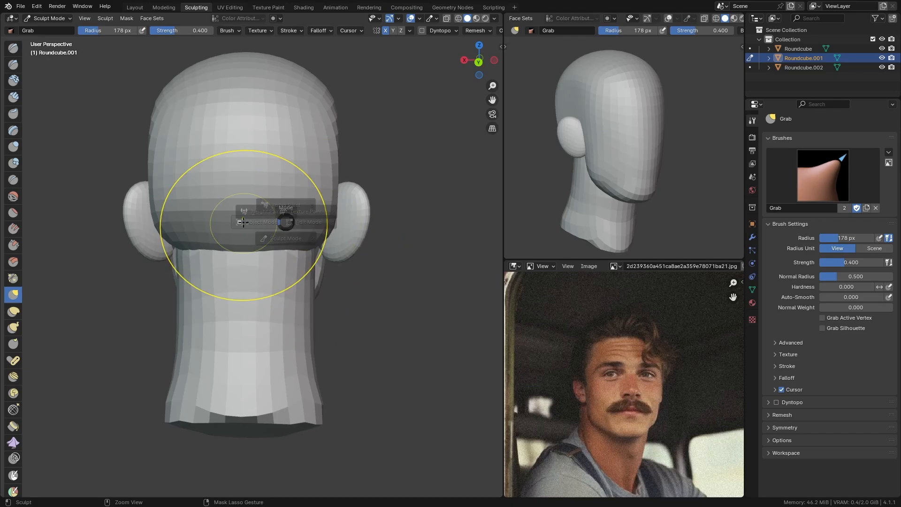
left_click(222, 183)
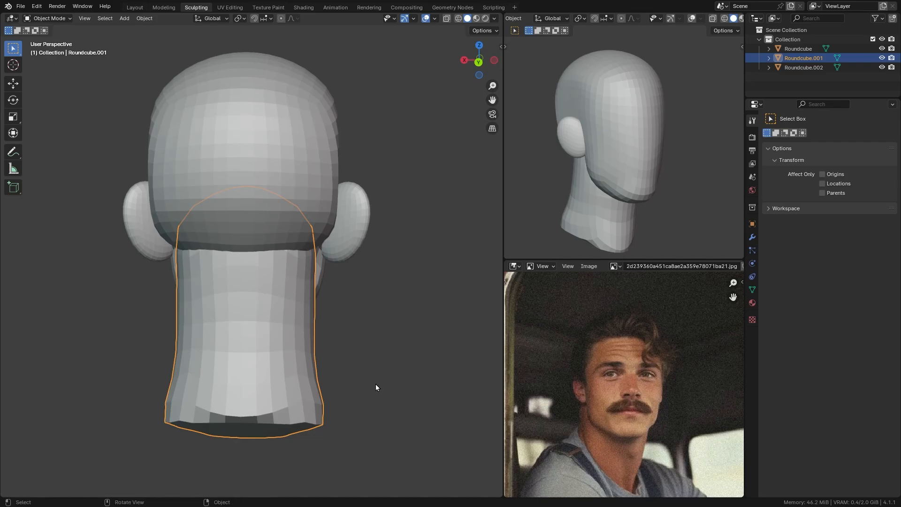
key("ctrl+s")
Return the neck to Sculpt Mode and refine its sides from behind with the Grab brush at 158 and 205 px.
scroll(376, 153, "down", 3)
key("ctrl+Tab")
left_click(241, 236)
scroll(285, 266, "up", 2)
key("f")
left_click(280, 277)
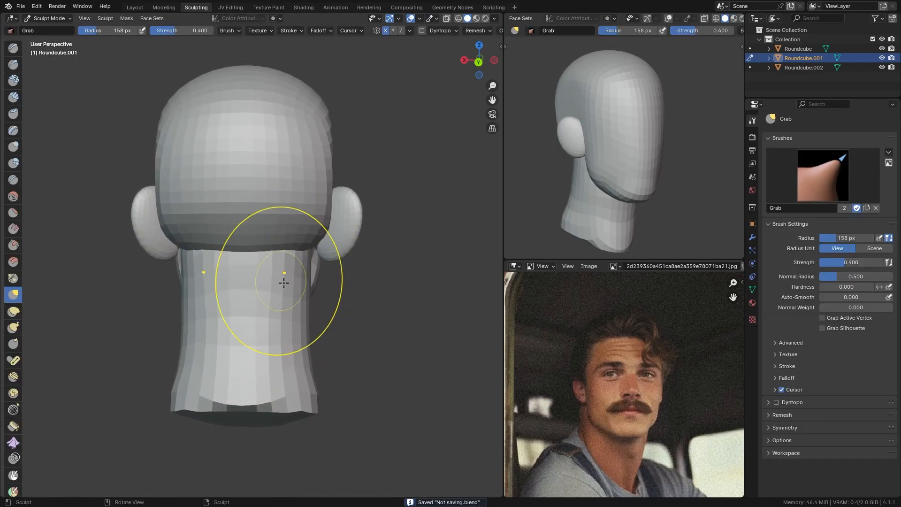
key("f")
left_click(317, 296)
middle_click_drag(312, 241, 314, 249)
scroll(310, 267, "down", 3)
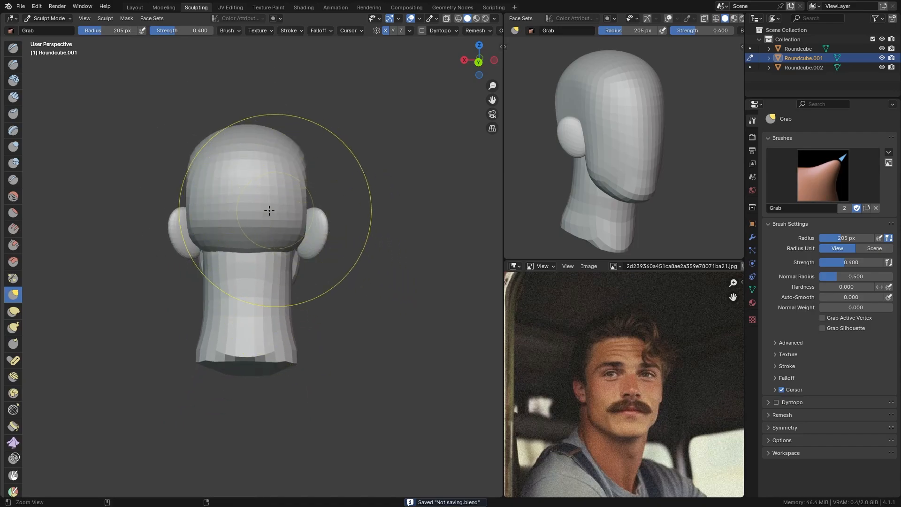
Switch sculpting to the head and refine its sides near the ears from behind with the Grab brush at 230 and 185 px.
scroll(263, 211, "up", 2)
key("alt+q")
key("f")
left_click(209, 210)
left_click_drag(185, 236, 195, 234)
scroll(190, 213, "up", 1)
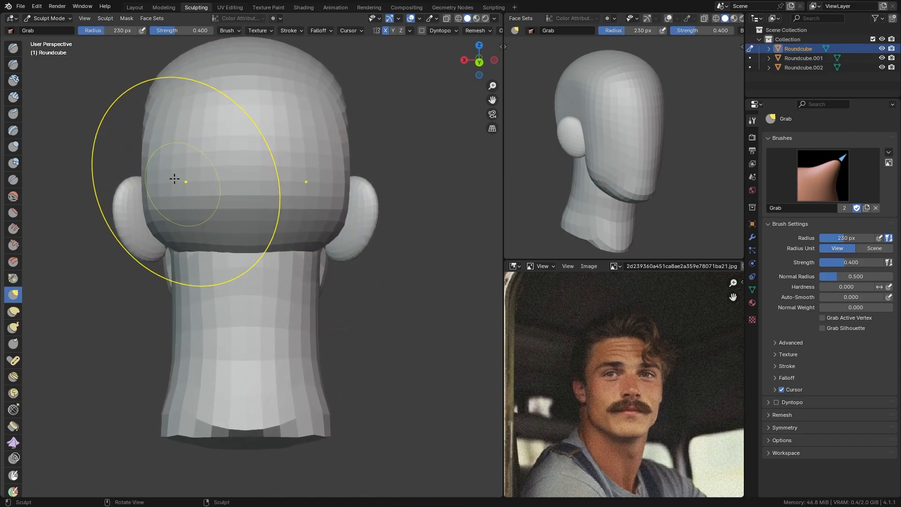
key("f")
left_click(134, 175)
left_click_drag(142, 182, 135, 183)
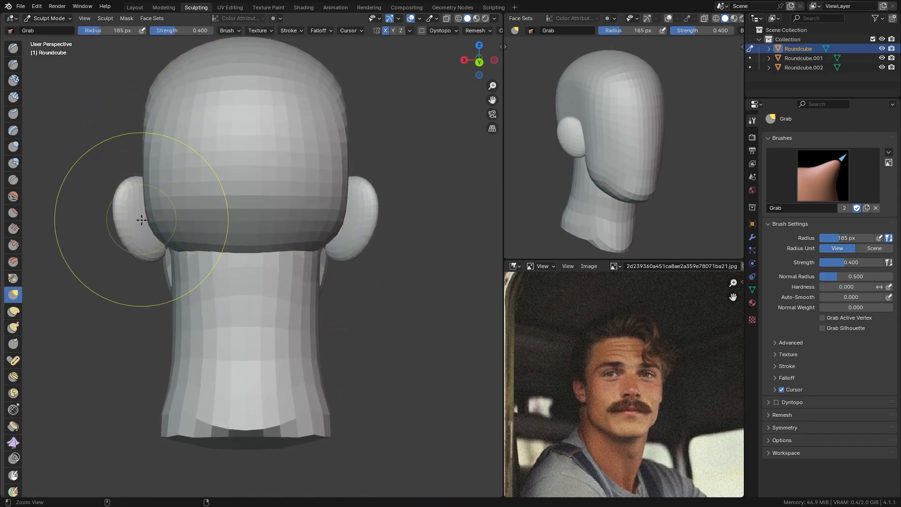
Select the head, neck and ears in Object Mode and duplicate them in place.
scroll(145, 326, "down", 3)
mouse_move(145, 326)
middle_mouse_down()
mouse_move(393, 307)
mouse_move(343, 326)
mouse_move(353, 321)
middle_mouse_up()
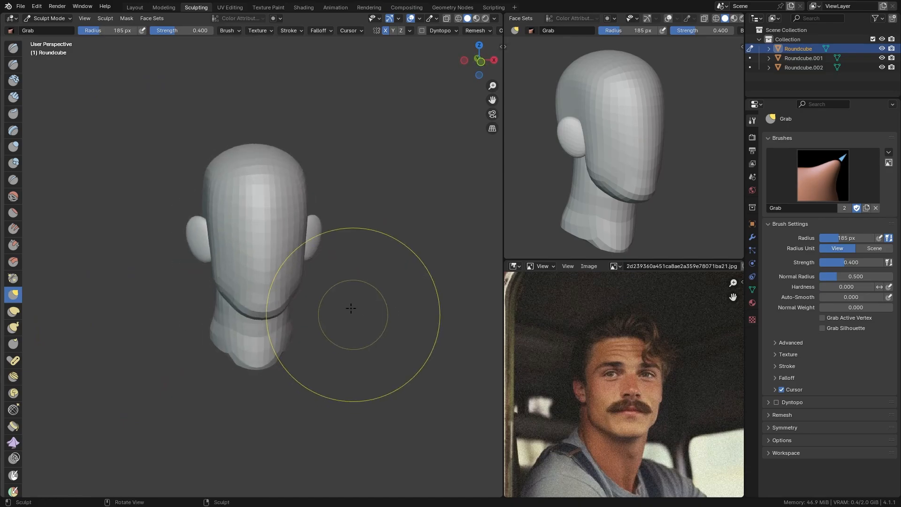
middle_click_drag(352, 277, 360, 227, "shift")
scroll(364, 227, "down", 1)
scroll(620, 147, "down", 1)
left_click_drag(634, 176, 626, 175, "alt")
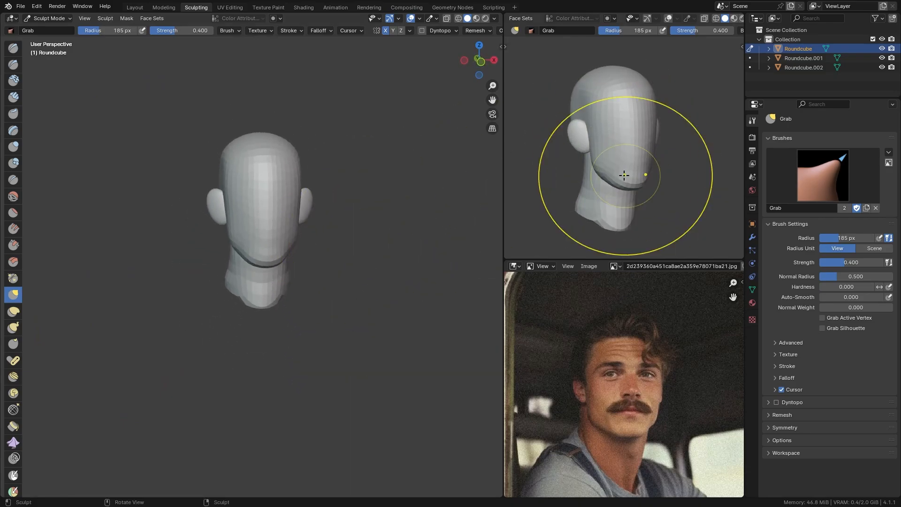
key("ctrl+Tab")
left_click(300, 254)
left_click_drag(224, 156, 313, 287)
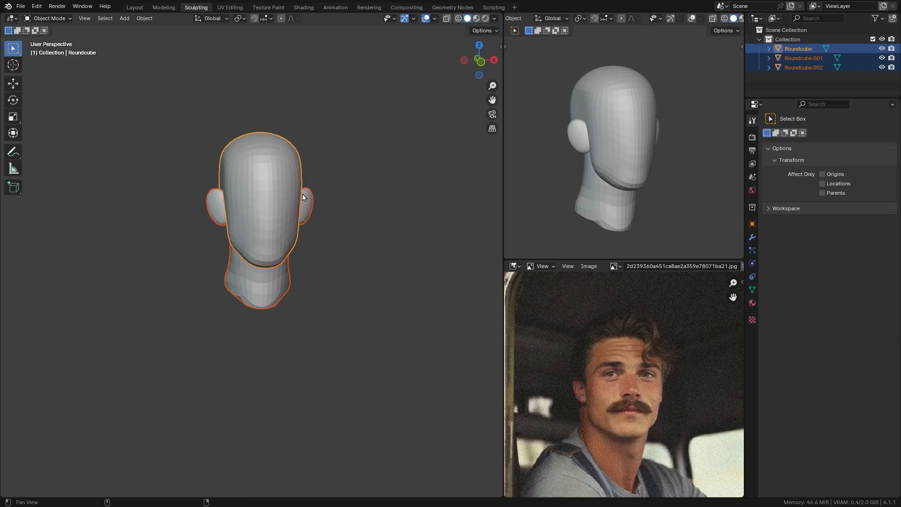
middle_click_drag(302, 194, 302, 213, "shift")
scroll(299, 214, "up", 1)
key("shift+d")
right_click(341, 163)
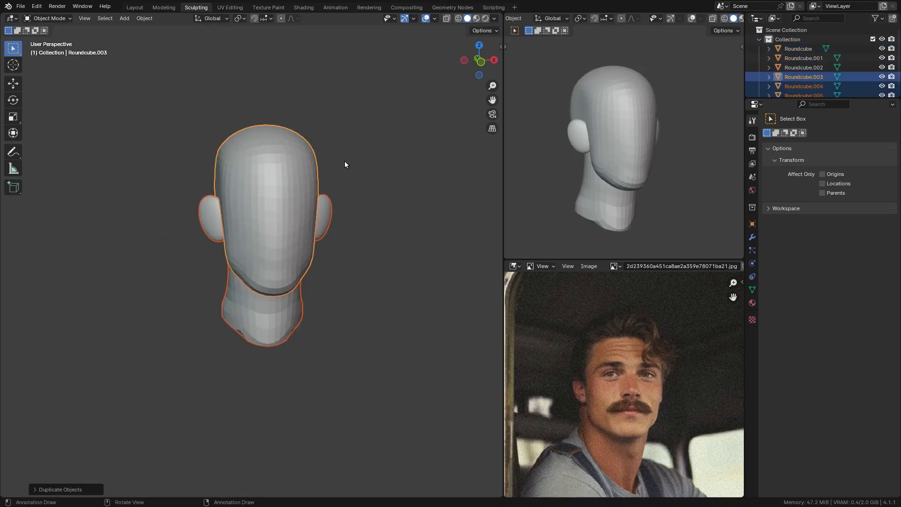
Move the duplicated objects to a new collection named 1 and exclude it from the view layer.
left_click(305, 160)
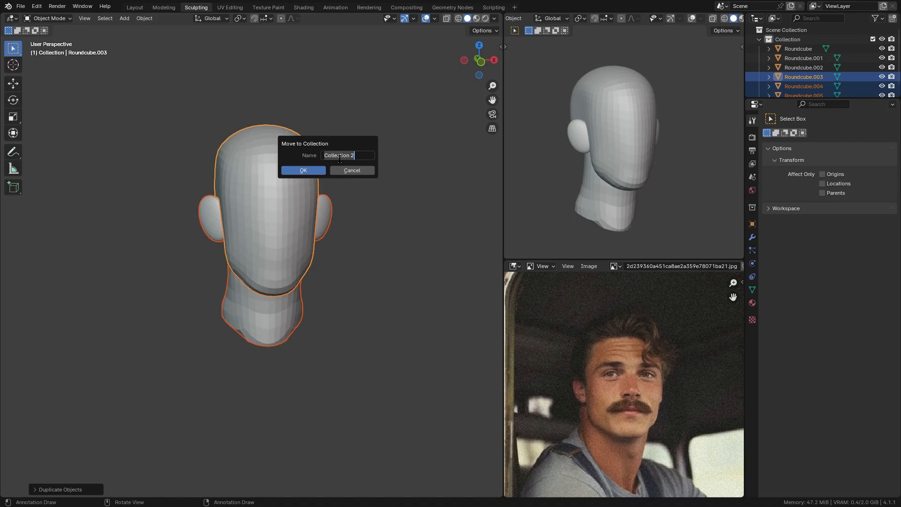
type("1")
key("Return")
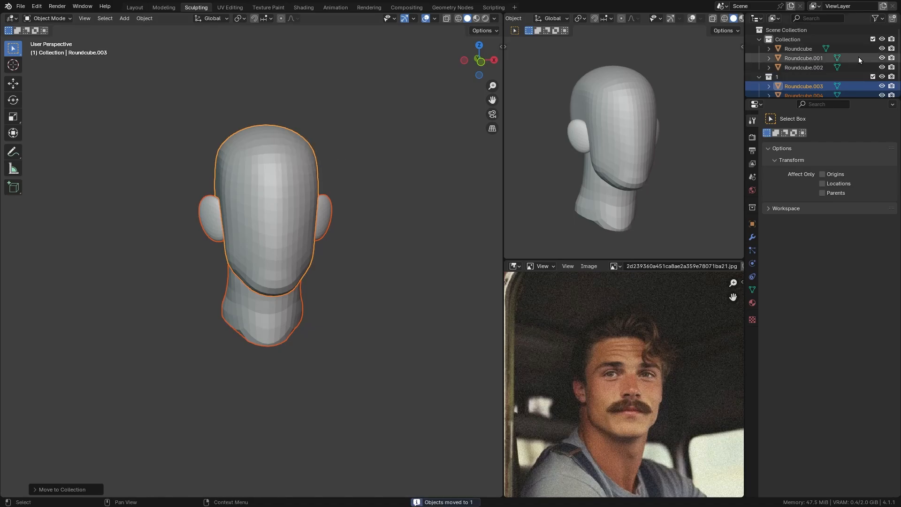
left_click(872, 77)
Put the original head in Sculpt Mode and narrow its temples and face sides with the Grab brush at 209 px radius.
scroll(279, 216, "up", 2)
left_click(268, 134)
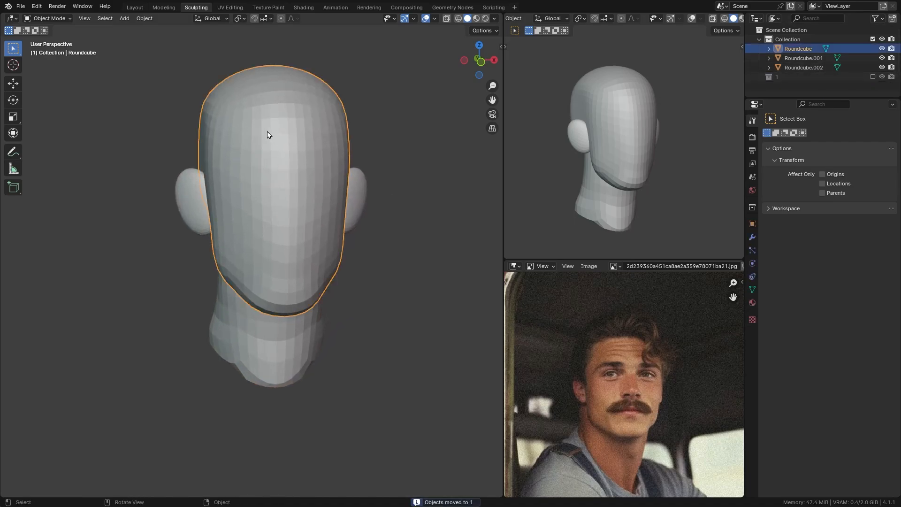
scroll(240, 113, "up", 1)
key("ctrl+Tab")
left_click(236, 289)
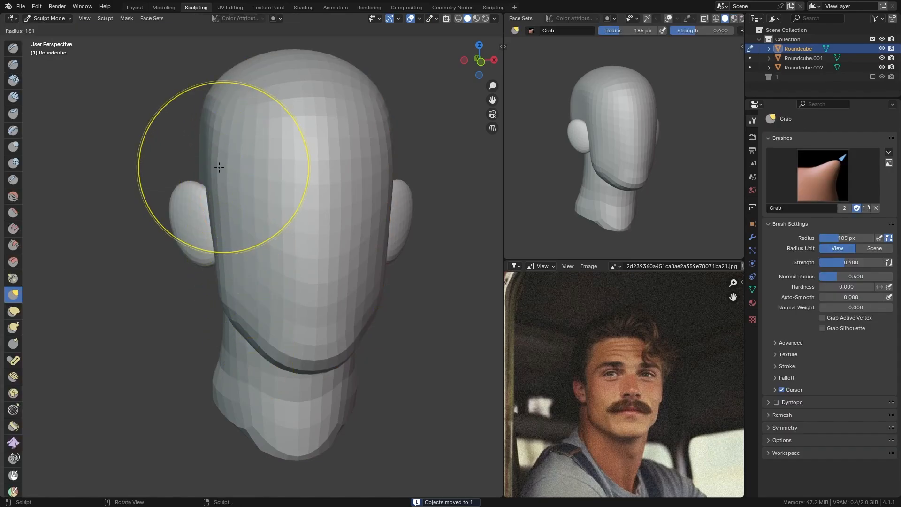
key("bracketright")
left_click_drag(216, 183, 229, 185)
key("bracketleft")
key("bracketleft")
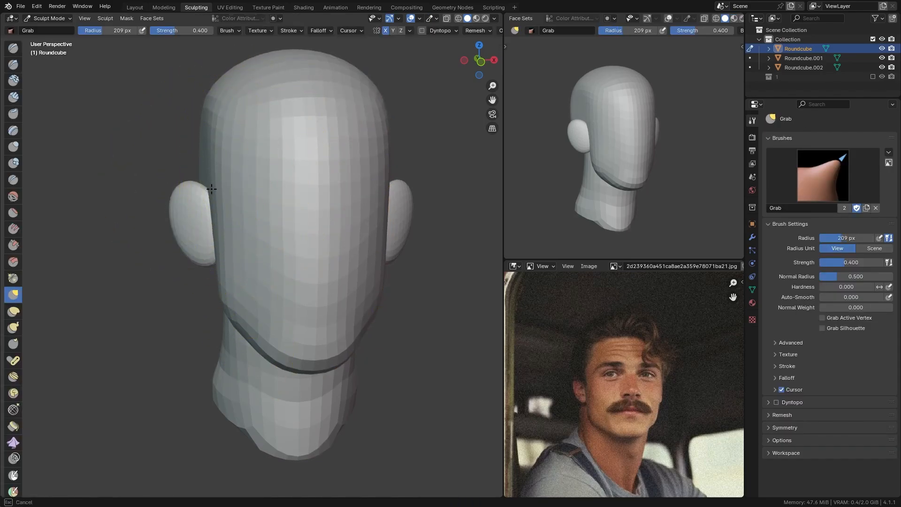
left_click_drag(225, 224, 223, 295)
Shape the cheeks and jaw sides from the front with the Grab brush at 255 and 203 px radius.
key("f")
left_click(247, 283)
mouse_move(224, 241)
middle_mouse_down("ctrl")
mouse_move(232, 269)
mouse_move(244, 272)
middle_mouse_up("ctrl")
mouse_move(245, 272)
middle_mouse_down("shift")
mouse_move(244, 253)
mouse_move(272, 226)
middle_mouse_up("shift")
middle_click_drag(247, 277, 241, 257, "ctrl")
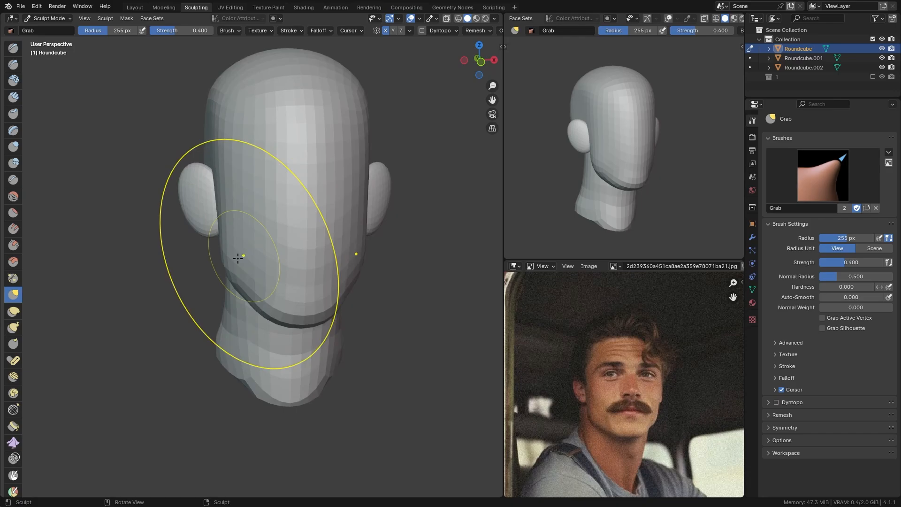
key("f")
left_click(214, 269)
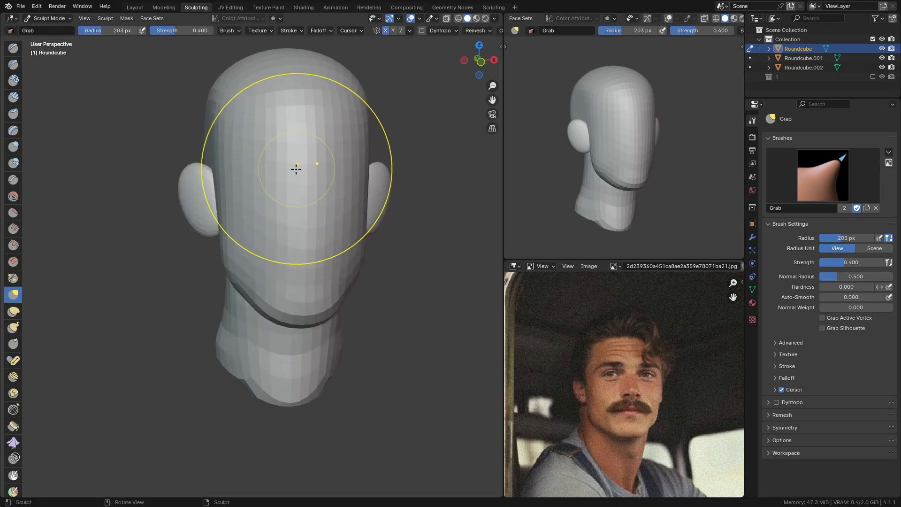
Set the head's voxel size to about 0.0445 m and voxel-remesh it.
key("r")
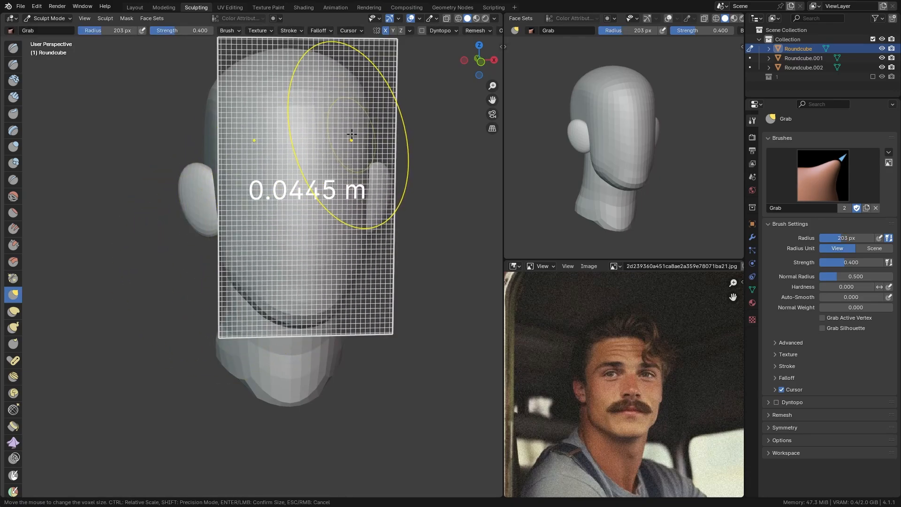
left_click(354, 132)
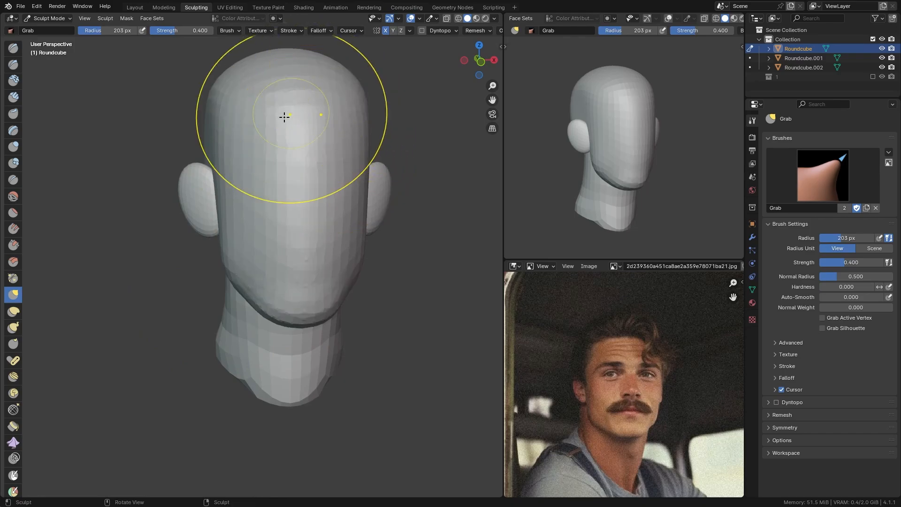
Reshape the remeshed forehead and back of the skull with the Grab brush at 328 and 302 px radius.
scroll(277, 124, "down", 1)
key("f")
left_click(305, 133)
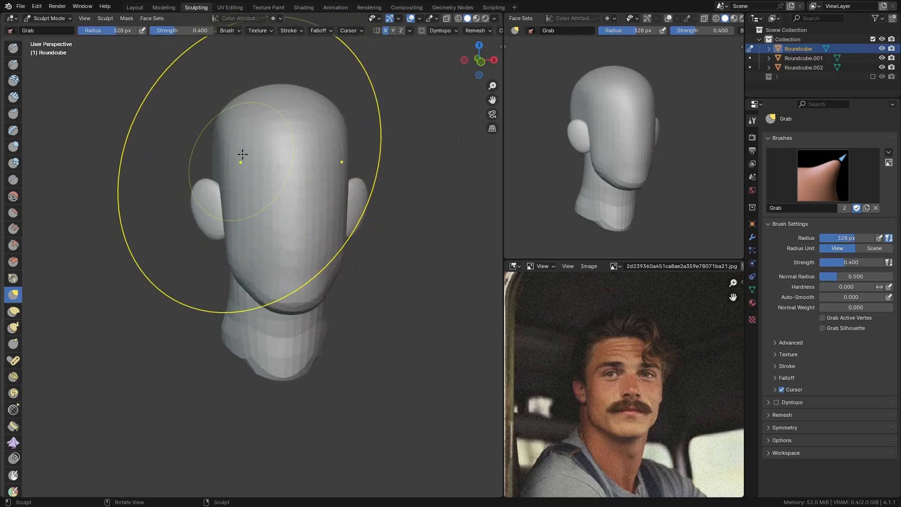
middle_click_drag(276, 237, 312, 231)
key("f")
left_click(299, 218)
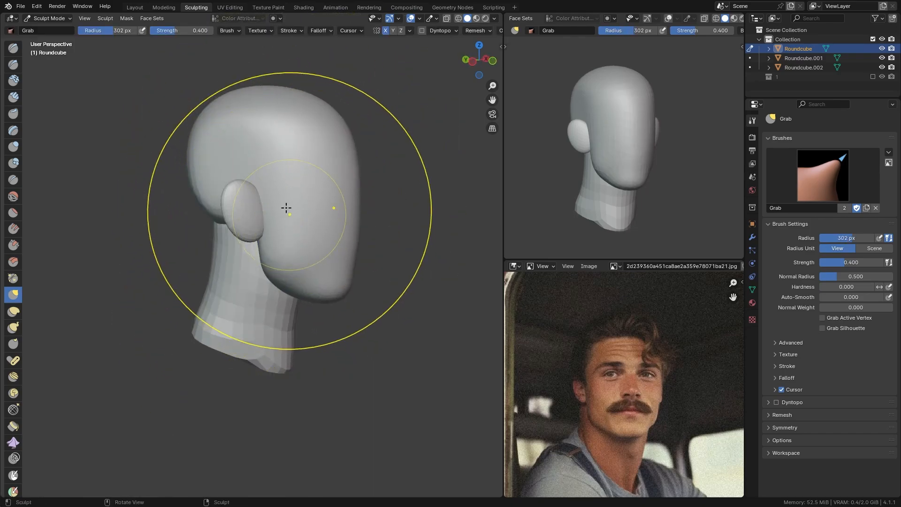
left_click_drag(193, 183, 209, 172)
Pull out the jaw corner below the ear with the Grab brush at 245 px radius.
mouse_move(185, 196)
middle_mouse_down()
mouse_move(245, 177)
mouse_move(287, 203)
middle_mouse_up()
key("f")
left_click(203, 198)
scroll(259, 204, "up", 2)
scroll(272, 226, "up", 1)
middle_click_drag(265, 237, 276, 240)
key("f")
left_click(283, 249)
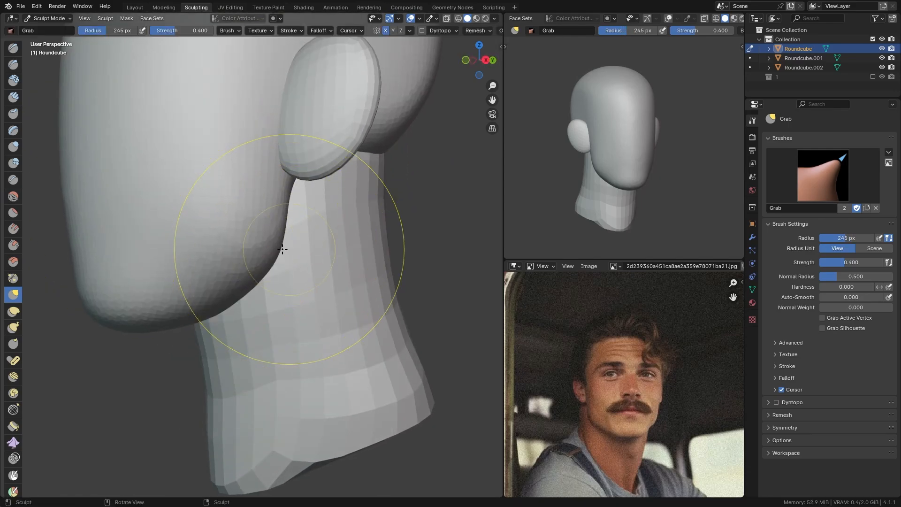
left_click_drag(266, 254, 270, 254)
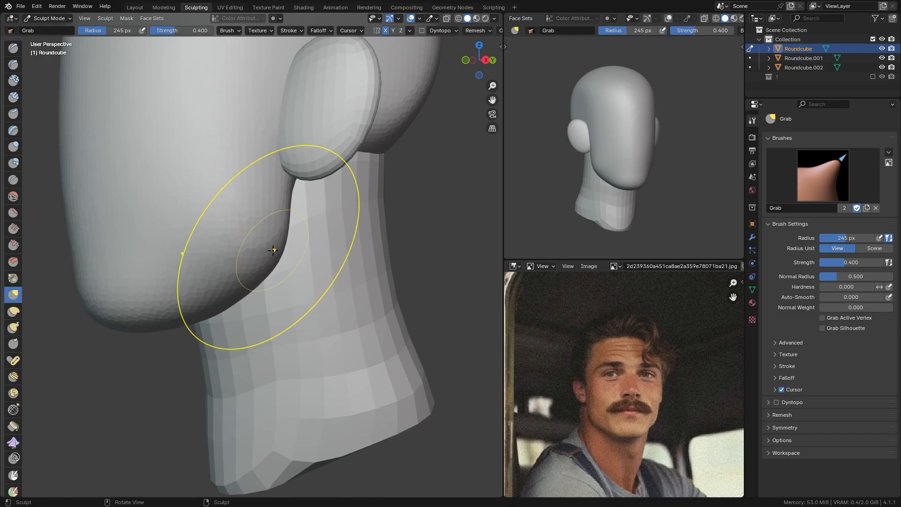
Refine the jaw edge just below the ear with a small Grab brush stroke.
key("f")
left_click(265, 247)
key("f")
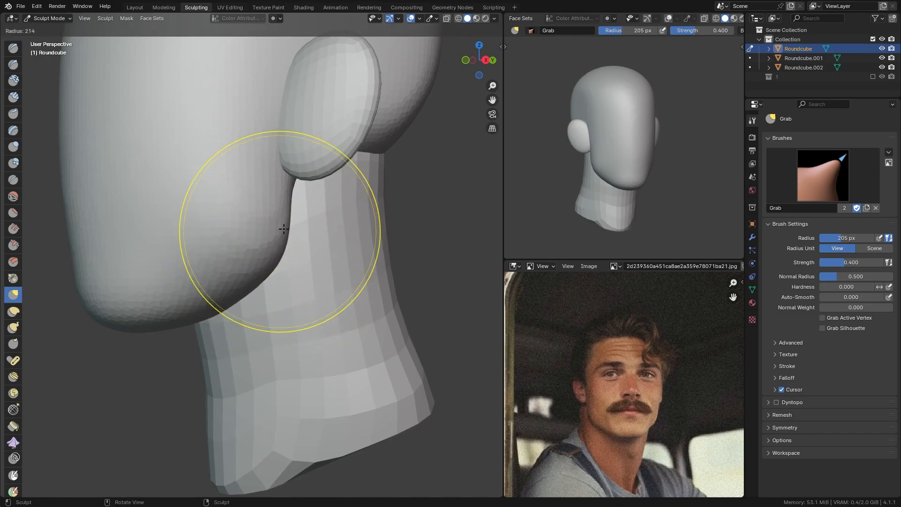
left_click(292, 230)
left_click_drag(275, 199, 278, 199)
mouse_move(279, 202)
middle_mouse_down("ctrl")
mouse_move(281, 216)
mouse_move(245, 251)
mouse_move(238, 220)
middle_mouse_up("ctrl")
key("f")
left_click(252, 265)
middle_click_drag(238, 220, 235, 192, "ctrl")
Flatten the side and underside of the jaw up toward the ear with the Scrape/Peaks brush.
key("shift+t")
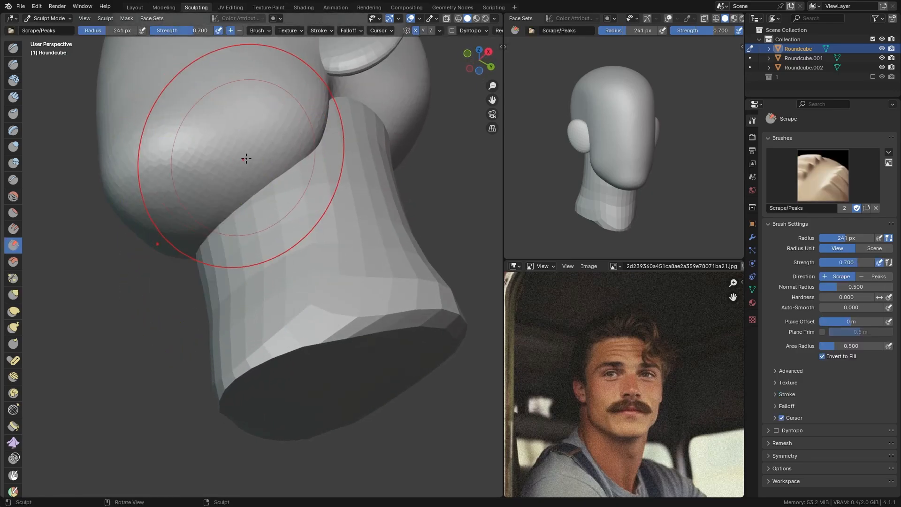
mouse_move(230, 152)
middle_mouse_down("shift")
mouse_move(266, 183)
mouse_move(239, 149)
mouse_move(203, 186)
middle_mouse_up("shift")
key("f")
left_click(232, 177)
key("f")
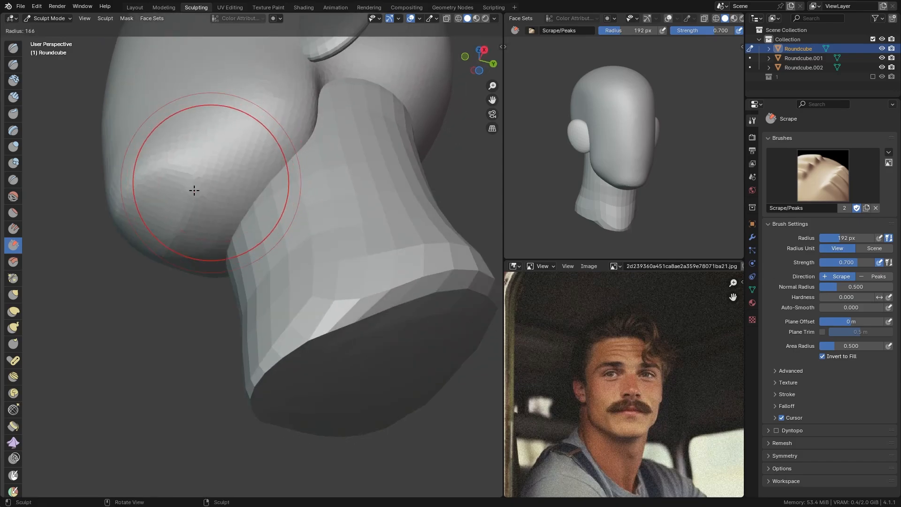
left_click(193, 189)
left_click_drag(197, 190, 280, 144)
mouse_move(219, 175)
left_mouse_down()
mouse_move(276, 133)
mouse_move(315, 126)
left_mouse_up()
mouse_move(266, 142)
middle_mouse_down()
mouse_move(249, 171)
mouse_move(217, 188)
middle_mouse_up()
key("f")
left_click(198, 196)
left_click_drag(199, 193, 263, 140)
mouse_move(254, 146)
middle_mouse_down()
mouse_move(224, 185)
mouse_move(243, 179)
middle_mouse_up()
scroll(233, 226, "down", 5)
scroll(233, 197, "up", 5)
key("q")
left_click(230, 177)
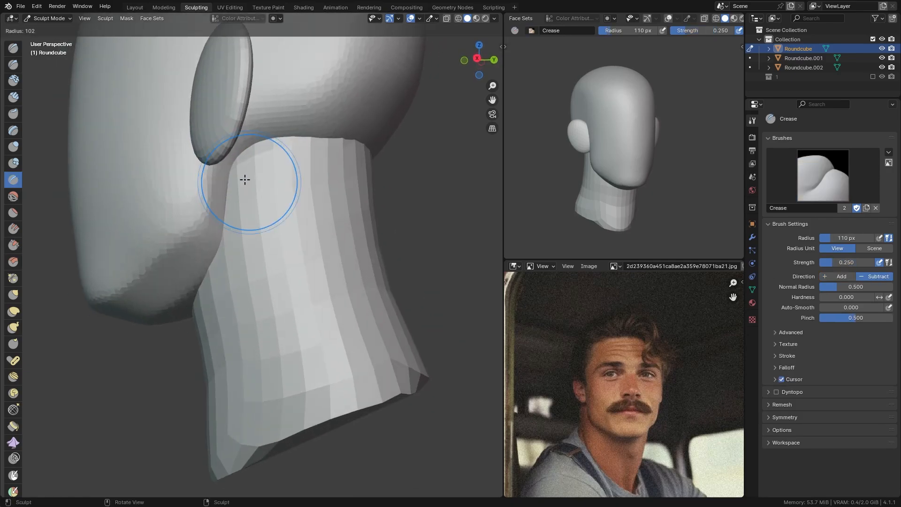
key("f")
left_click(273, 245)
middle_click_drag(273, 244, 253, 232)
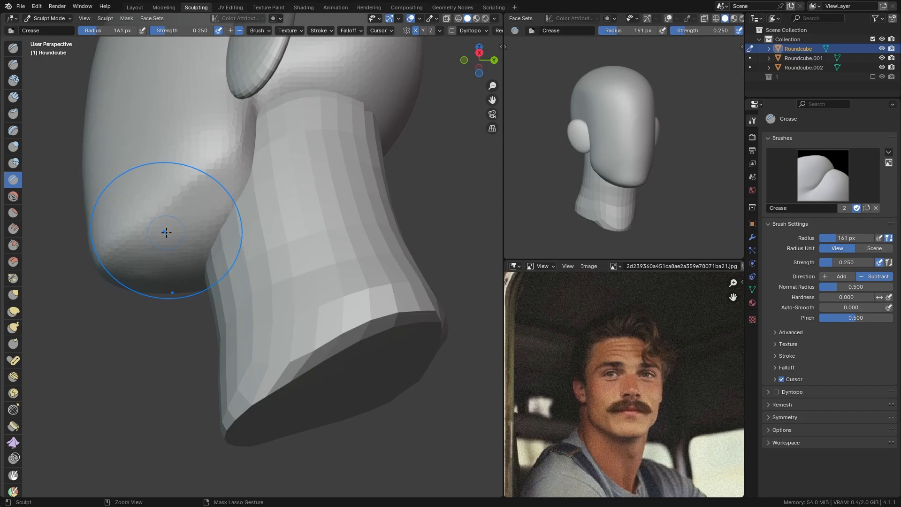
mouse_move(167, 234)
middle_mouse_down()
mouse_move(163, 212)
mouse_move(239, 246)
mouse_move(299, 221)
middle_mouse_up()
Adjust the outer side of the jaw from the front with the Grab brush at 161 px radius.
key("g")
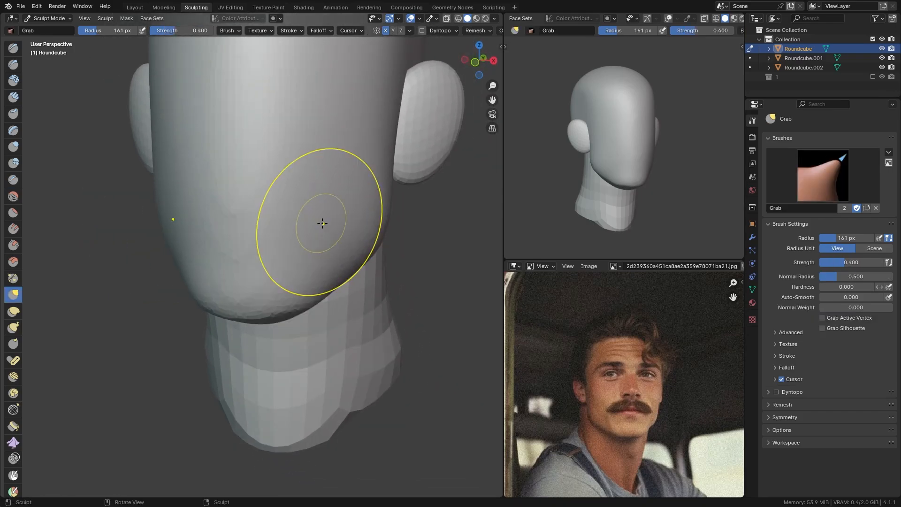
left_click_drag(386, 223, 388, 231)
mouse_move(388, 232)
middle_mouse_down()
mouse_move(374, 183)
mouse_move(367, 202)
middle_mouse_up()
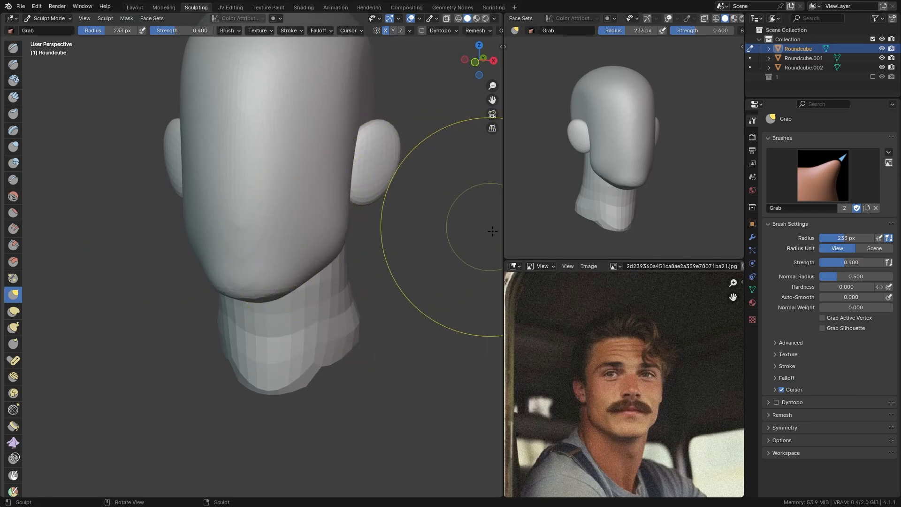
middle_click_drag(656, 180, 658, 169, "ctrl")
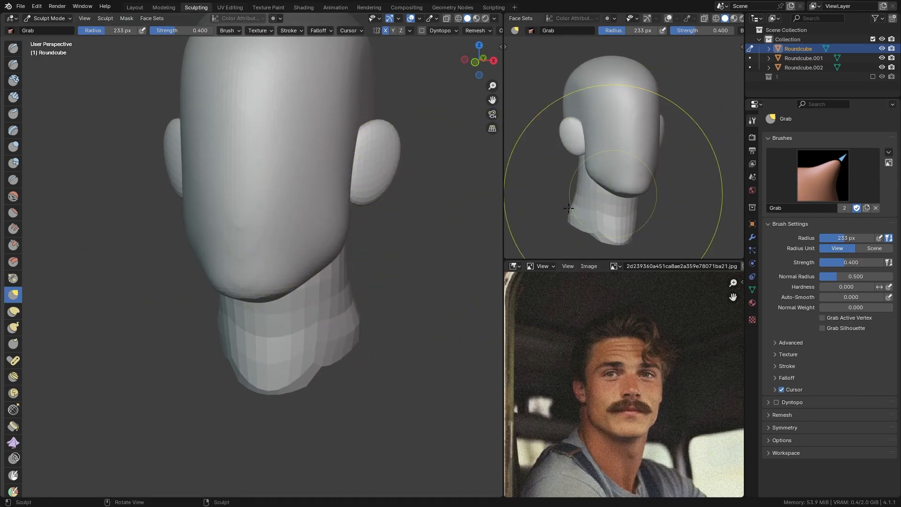
Switch to Object Mode and select the neck object.
key("ctrl+Tab")
middle_click_drag(328, 297, 337, 295)
left_click(337, 297)
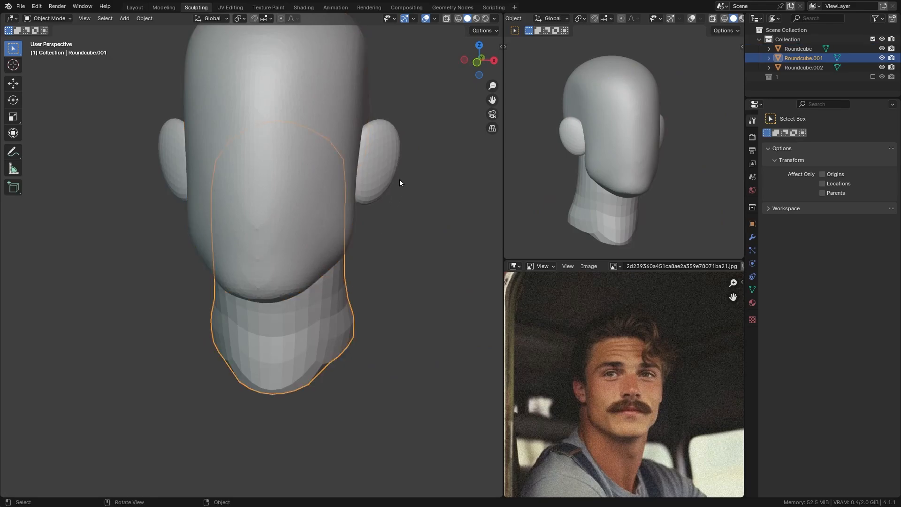
key("r")
key("z")
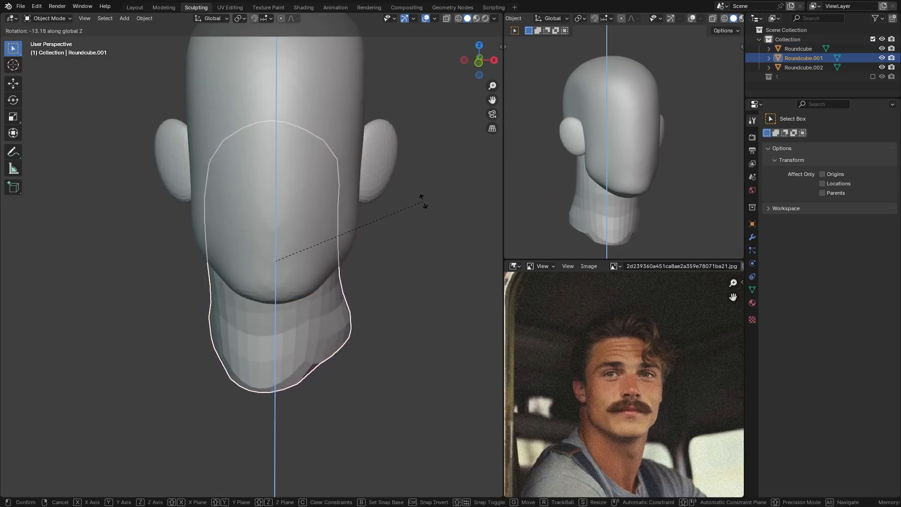
left_click(422, 203)
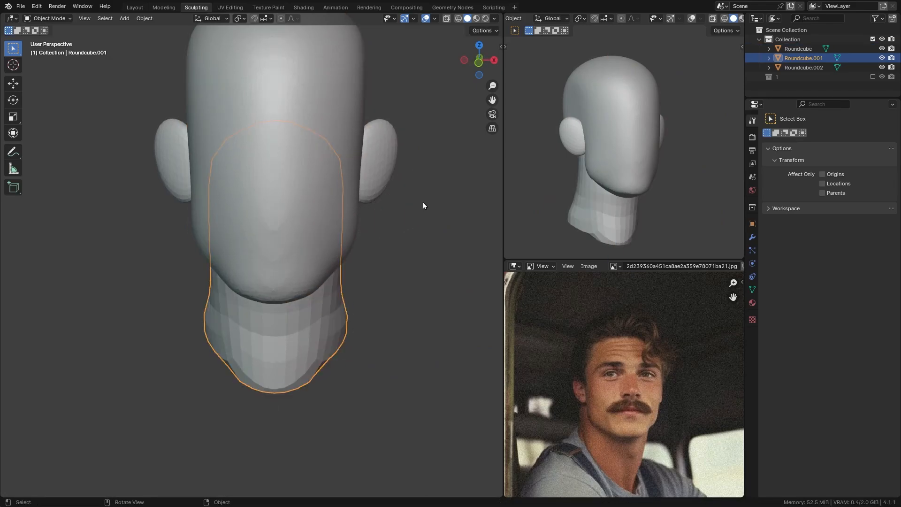
Select the head and ears without the neck, making the head active, and set the pivot point to Active Element.
scroll(412, 202, "down", 2)
left_click_drag(243, 160, 298, 167)
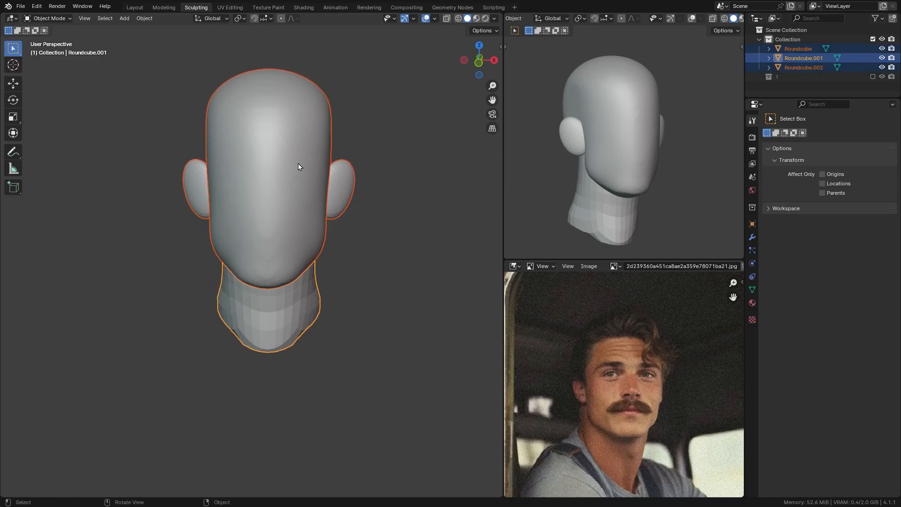
left_click(299, 122, "shift")
key("period")
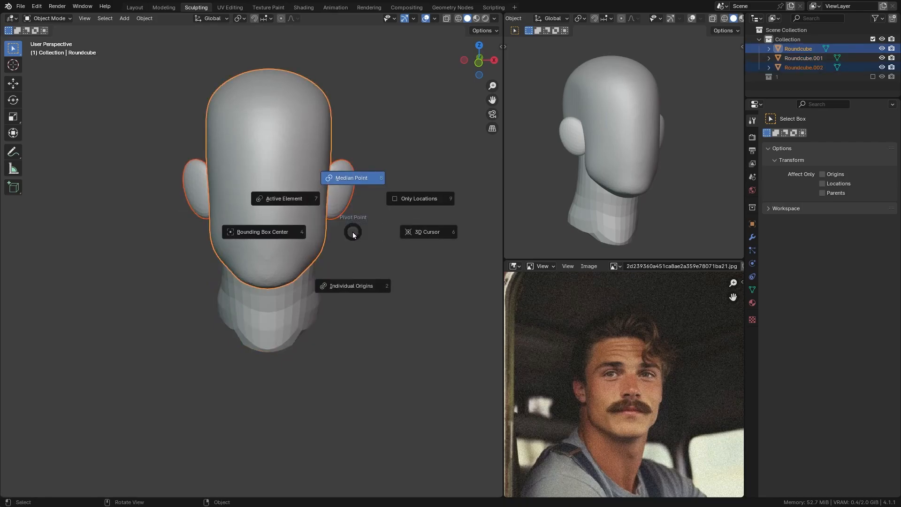
left_click(281, 195)
Rotate the head and ears about -12° around the global Z axis so the head turns relative to the neck.
middle_click_drag(354, 194, 372, 186)
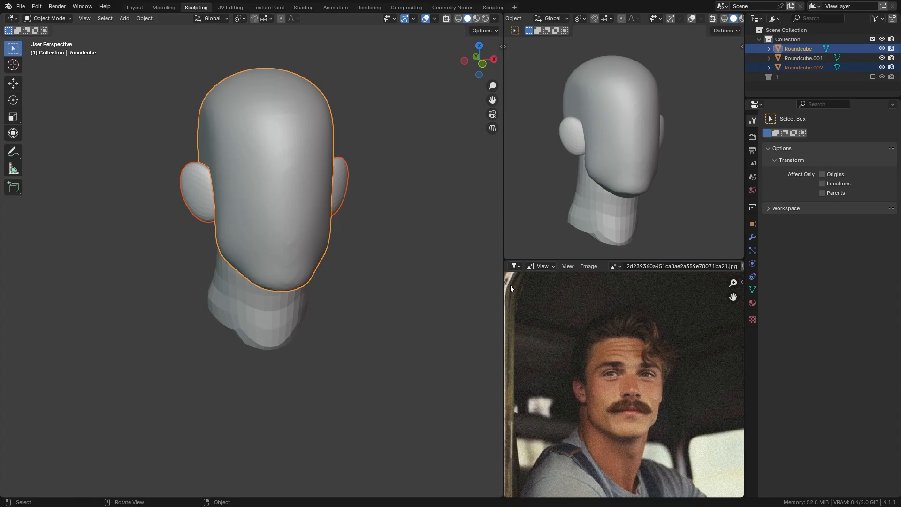
key("r")
key("z")
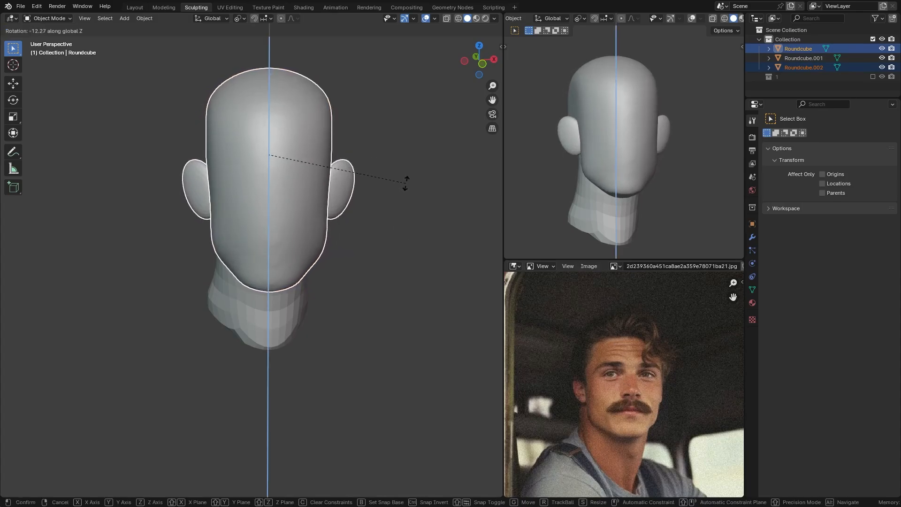
left_click(407, 188)
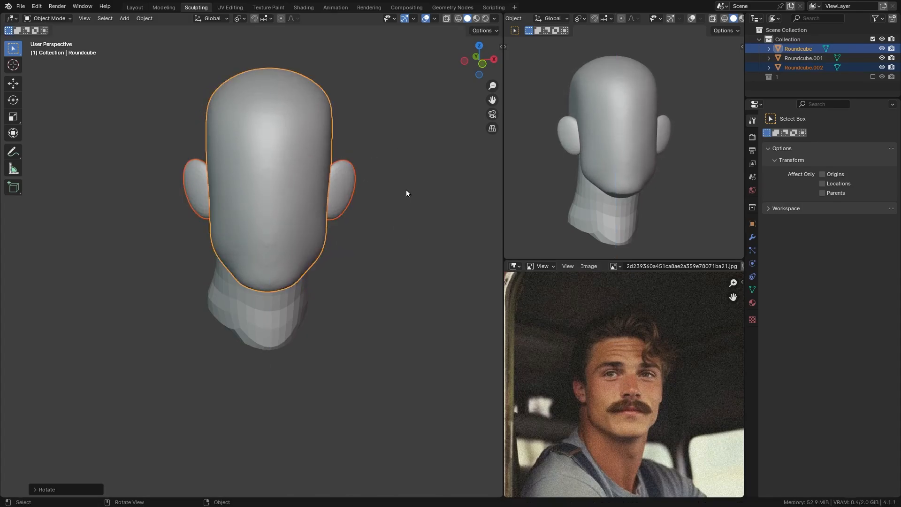
key("g")
key("x")
right_click(403, 191)
Shift the head and ears slightly sideways along the local X axis.
key("g")
key("x")
key("x")
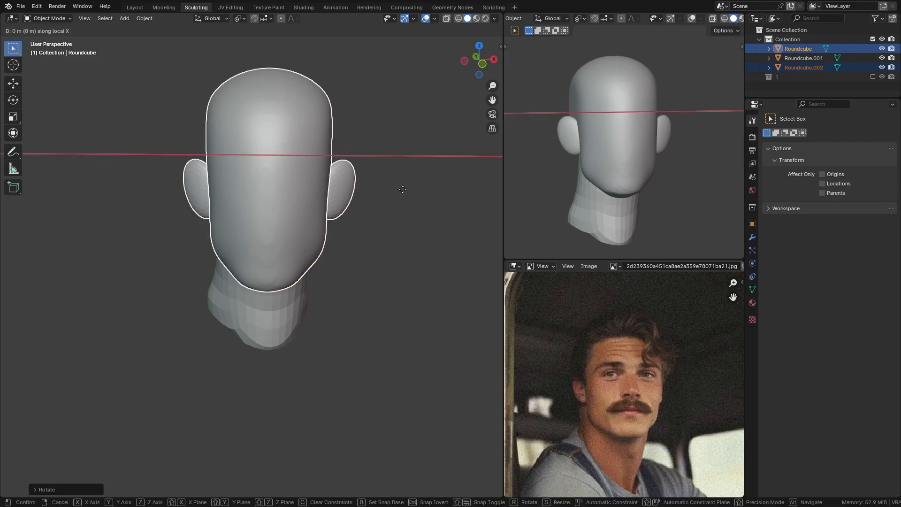
left_click(403, 153)
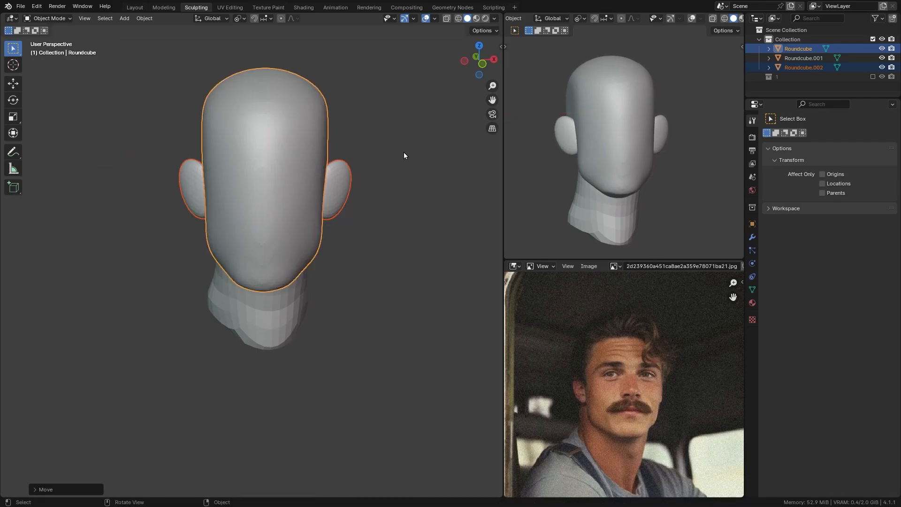
Select the ears object and enter Edit Mode on its mesh.
scroll(395, 200, "down", 3)
scroll(345, 180, "up", 6)
left_click(377, 162)
key("Tab")
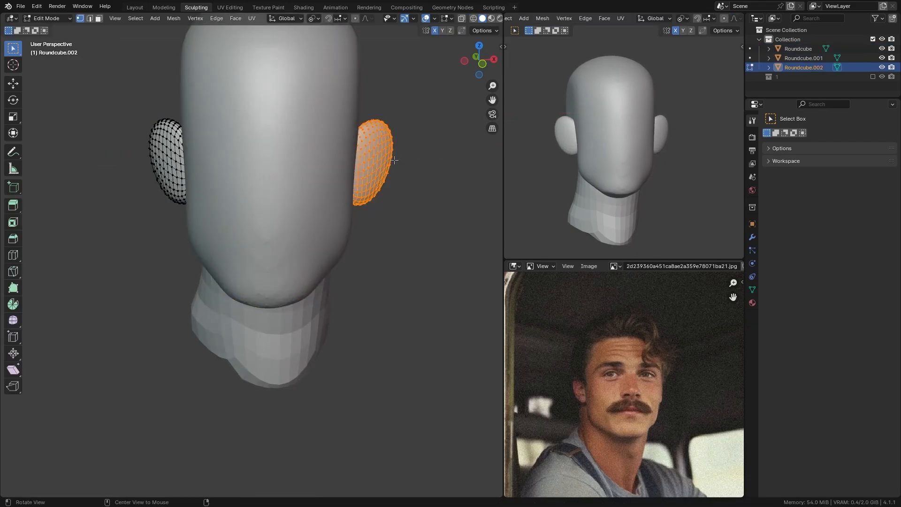
middle_click_drag(377, 163, 402, 177)
key("r")
key("z")
left_click(410, 163)
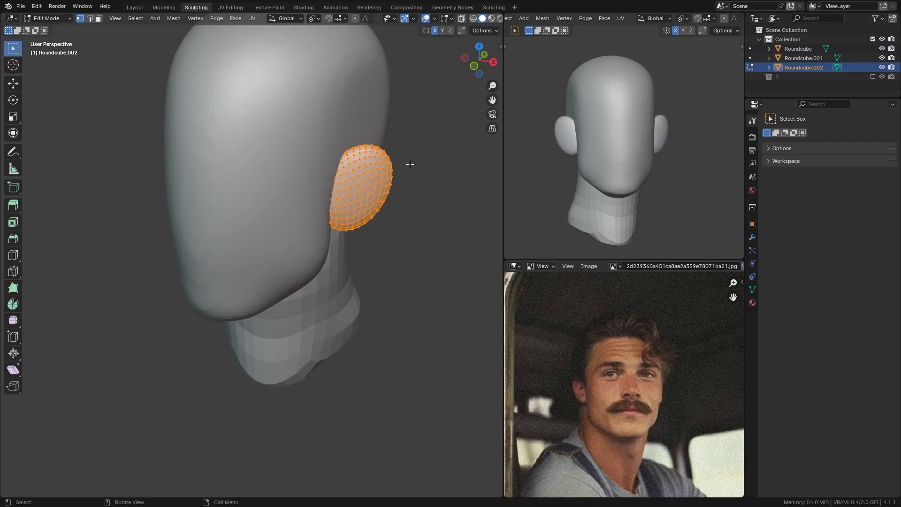
Rotate the selected ear around its Z axis, using Gimbal orientation and the Median Point pivot.
key("comma")
left_click(399, 158)
key("period")
left_click(398, 97)
key("r")
key("z")
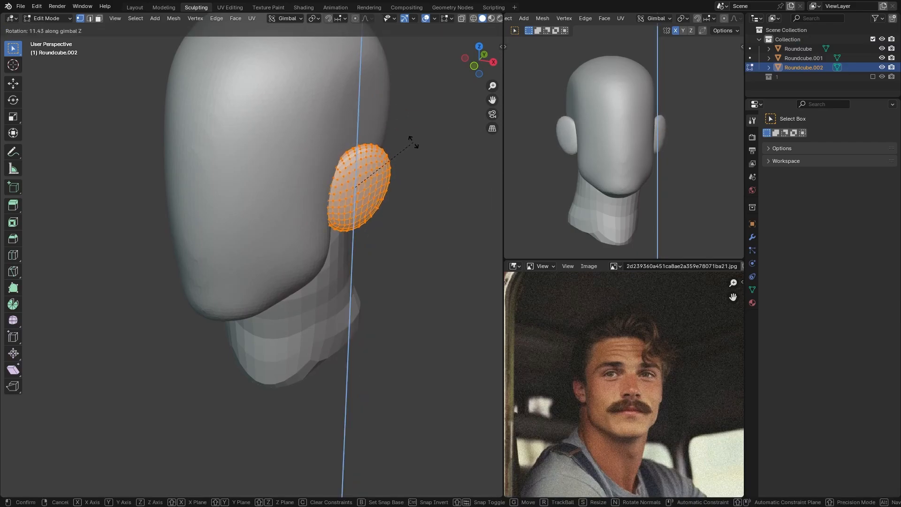
left_click(406, 136)
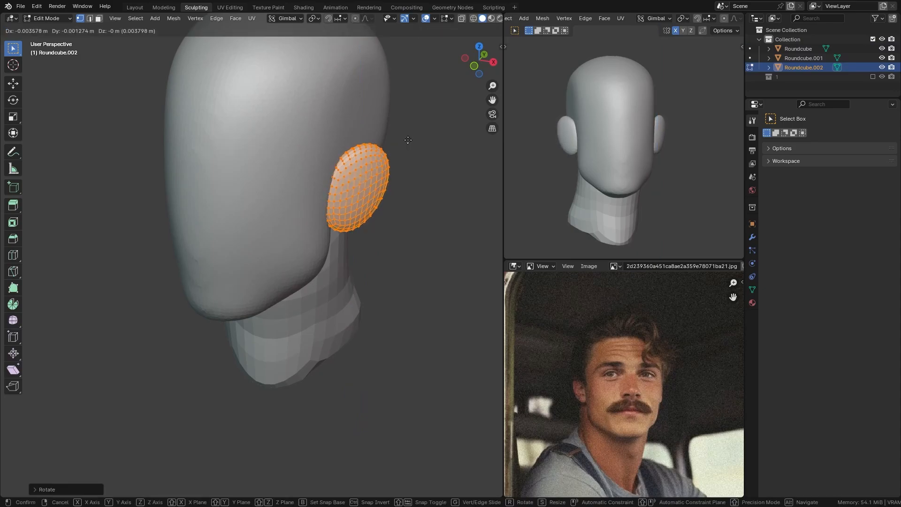
Move the ear inward along the X axis, reposition it against the head, and leave Edit Mode.
key("g")
key("x")
left_click(395, 136)
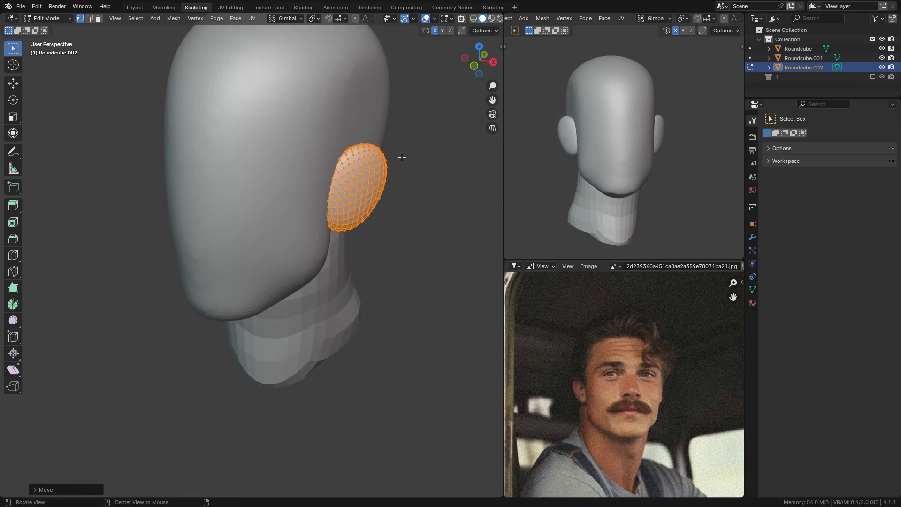
mouse_move(402, 155)
middle_mouse_down()
mouse_move(309, 167)
mouse_move(325, 225)
middle_mouse_up()
key("g")
left_click(328, 170)
key("Tab")
Reshape the upper and front parts of the ear in Sculpt Mode with the Grab brush.
middle_click_drag(325, 225, 327, 166, "ctrl")
key("f")
left_click(295, 178)
left_click_drag(325, 166, 341, 158)
middle_click_drag(319, 200, 328, 202)
key("f")
left_click(317, 211)
left_click_drag(296, 223, 318, 226)
key("f")
left_click(330, 217)
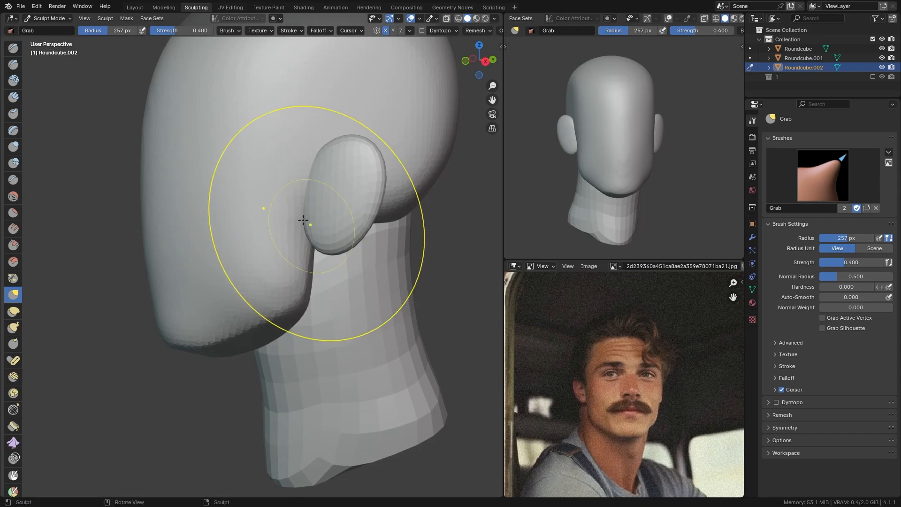
Switch sculpting to the head and adjust the jaw edge below the ear with the Grab brush at 178 px radius.
mouse_move(276, 171)
middle_mouse_down("ctrl")
mouse_move(241, 229)
mouse_move(308, 253)
middle_mouse_up("ctrl")
key("alt+q")
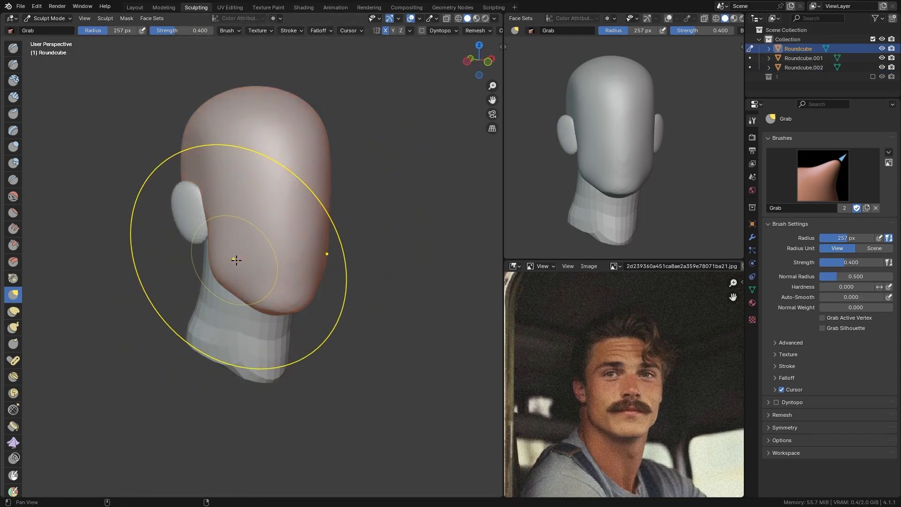
middle_click_drag(235, 259, 261, 230, "shift")
middle_click_drag(261, 230, 240, 189, "ctrl")
key("f")
left_click(202, 201)
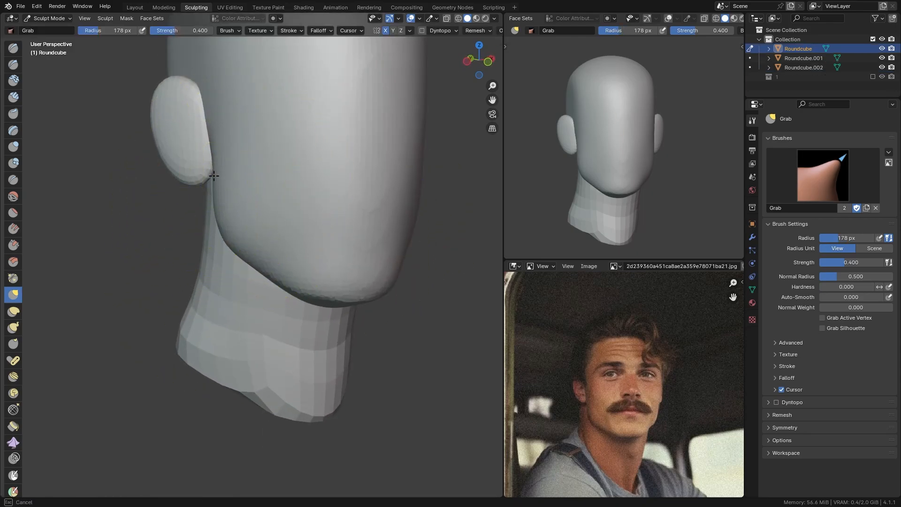
left_click_drag(226, 229, 251, 227, "alt")
Push the chin upward to shorten it with the Grab brush at 396 and 364 px radius.
key("f")
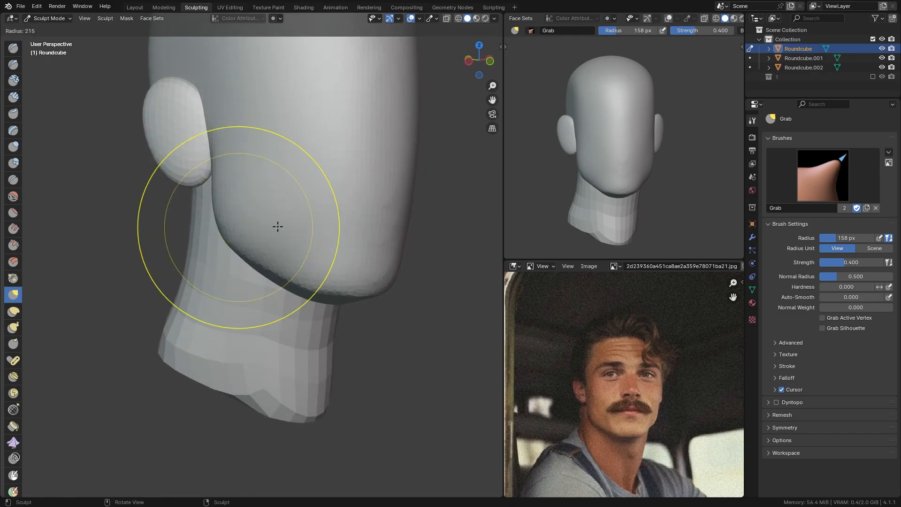
left_click(300, 225)
key("f")
left_click(349, 261)
key("f")
left_click(350, 264)
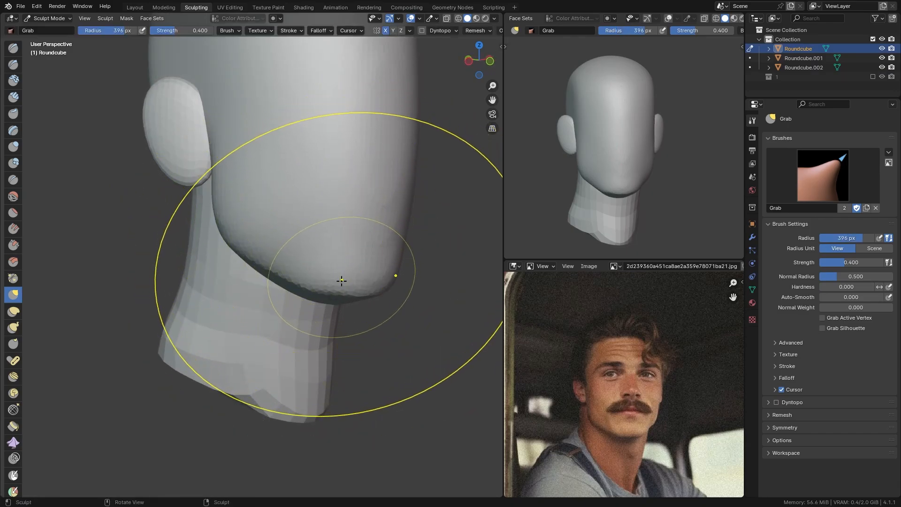
left_click_drag(344, 285, 348, 259)
key("f")
left_click(332, 267)
left_click_drag(347, 265, 347, 260)
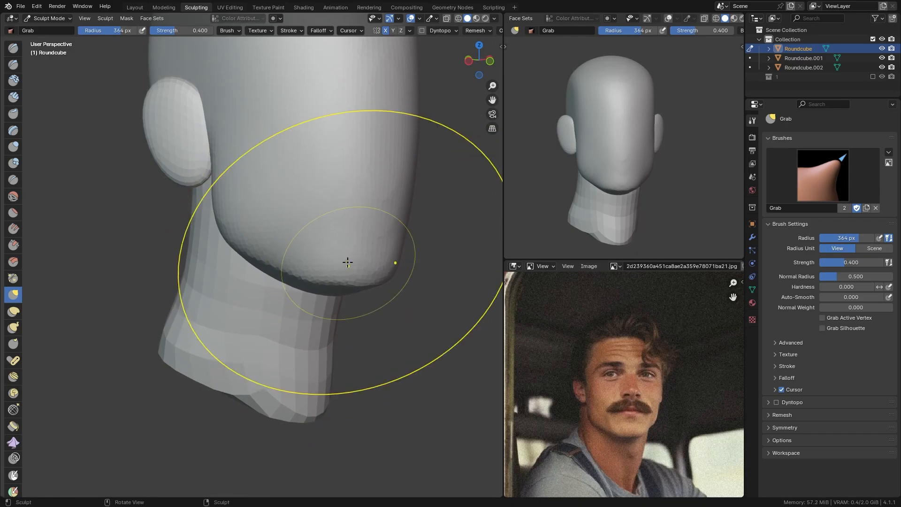
Nudge the side of the head in front of the ear with the Grab brush from the front.
middle_click_drag(348, 218, 277, 211)
key("f")
left_click(231, 189)
key("f")
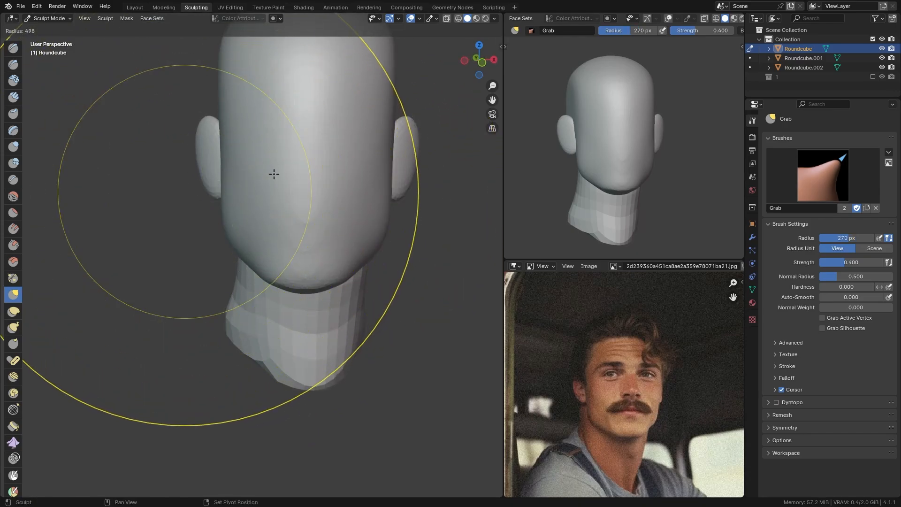
left_click(172, 190)
key("f")
left_click(233, 175)
middle_click_drag(238, 162, 242, 211, "shift")
scroll(241, 210, "up", 1)
key("f")
left_click(255, 187)
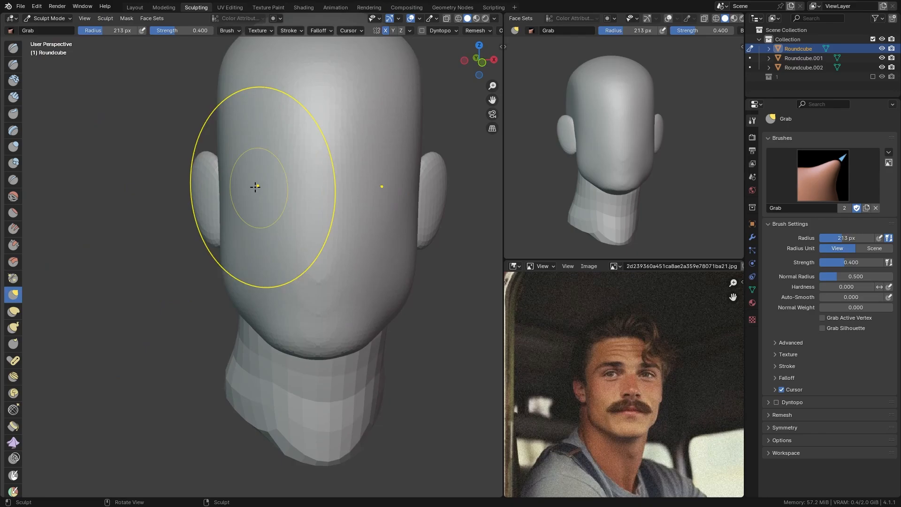
key("q")
key("f")
left_click(266, 188)
left_click_drag(228, 206, 224, 209)
key("f")
left_click(218, 251)
Set the head's voxel size to about 0.064 m and voxel-remesh it.
key("r")
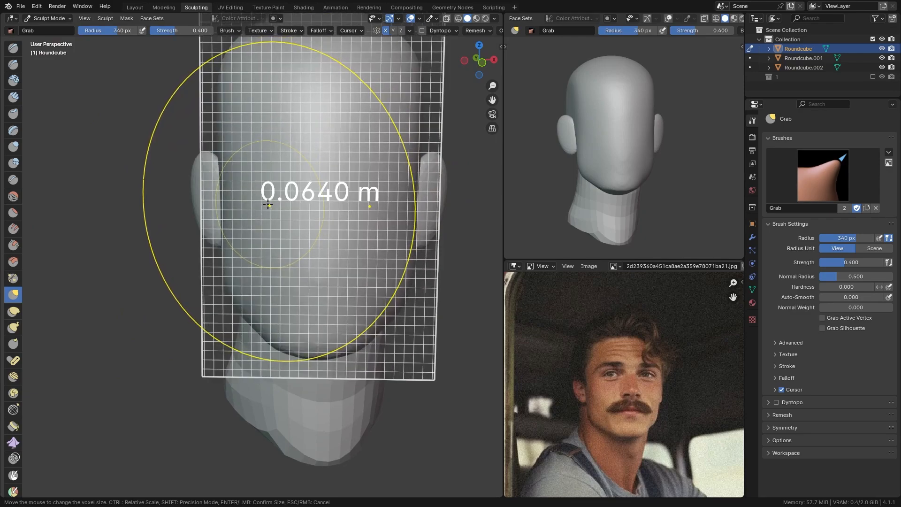
left_click(267, 204)
Carve a horizontal eye-line groove across the front of the head with the Crease brush at 120 and 85 px radius.
middle_click_drag(253, 195, 272, 146)
key("shift+c")
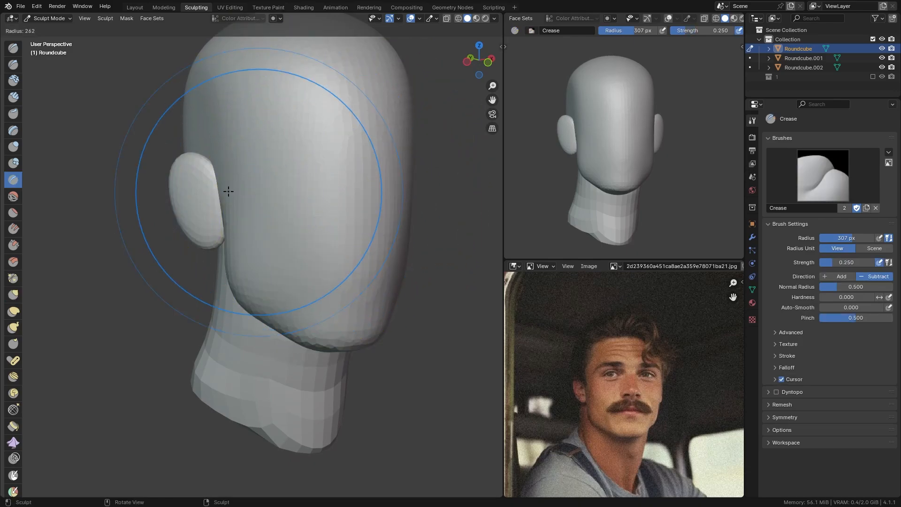
key("f")
left_click(215, 186)
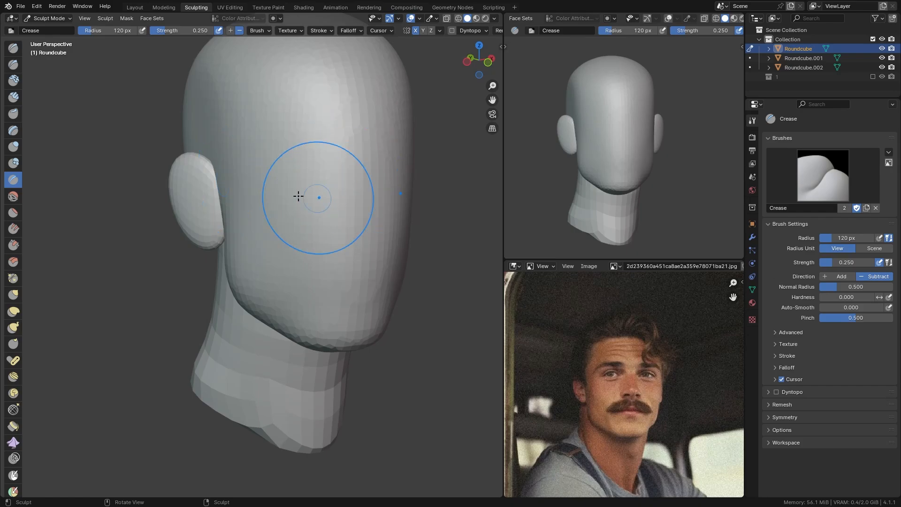
key("f")
left_click(223, 191)
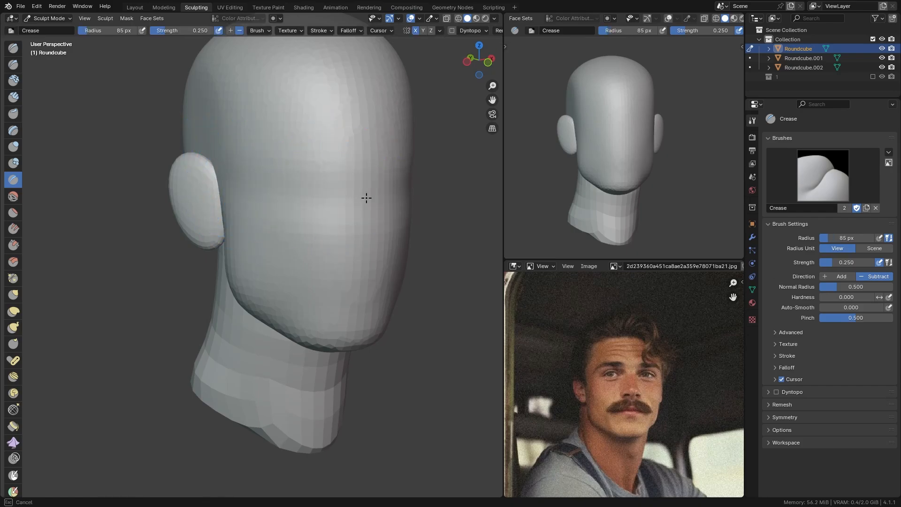
left_click_drag(237, 190, 384, 187)
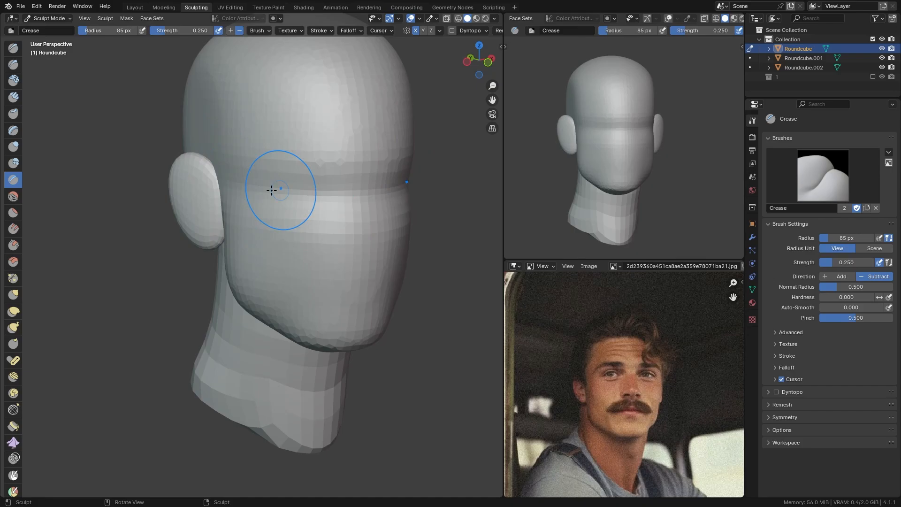
left_click_drag(276, 187, 409, 190)
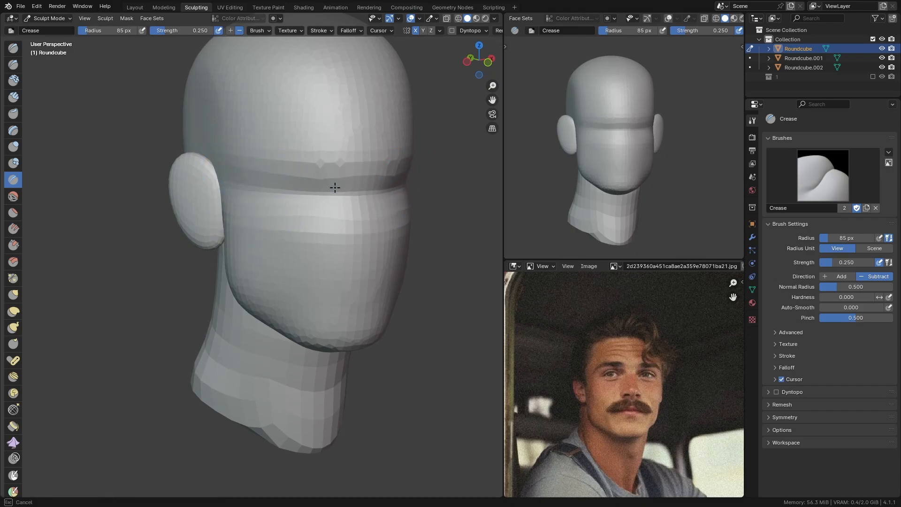
left_click_drag(333, 193, 361, 192)
left_click_drag(310, 189, 344, 191)
Reshape the brow ridge above the eye groove with the Grab brush at 166, 61 and 52 px radius.
middle_click_drag(346, 192, 403, 192)
key("f")
left_click(427, 191)
key("f")
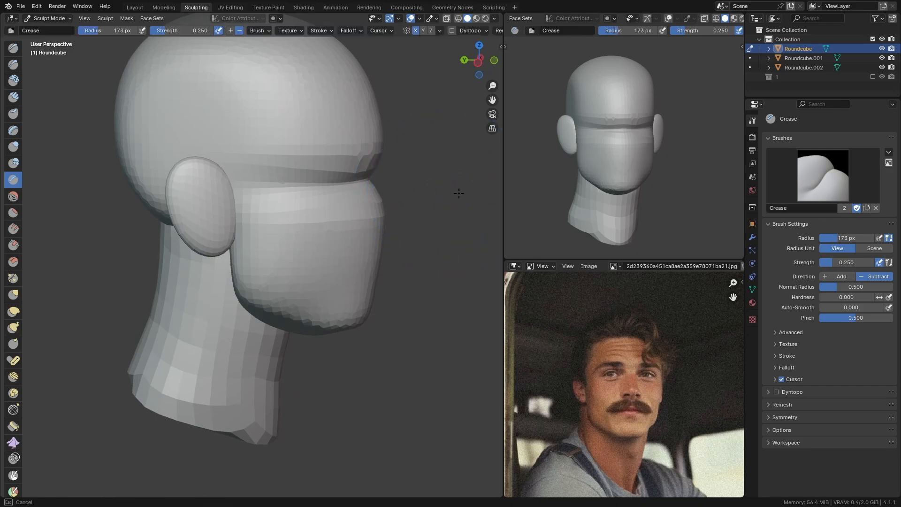
key("g")
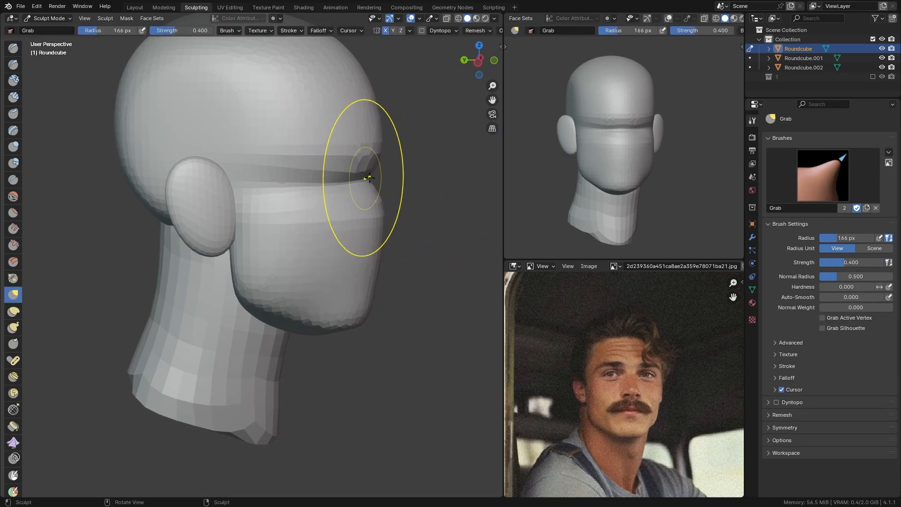
key("f")
left_click(328, 173)
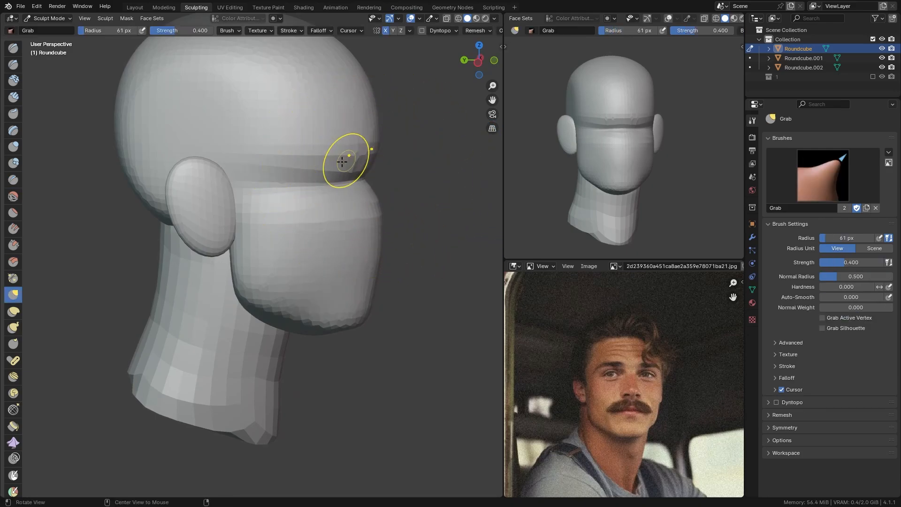
middle_click_drag(343, 159, 308, 156)
left_click_drag(398, 162, 397, 162)
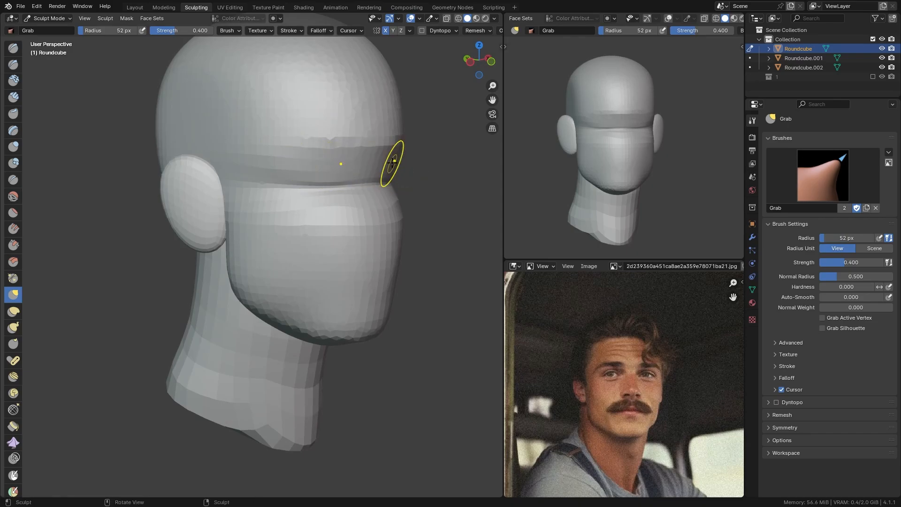
Define the upper edge of the eye groove towards the temple with the Crease brush at 66 px radius.
middle_click_drag(308, 162, 261, 169)
key("shift+c")
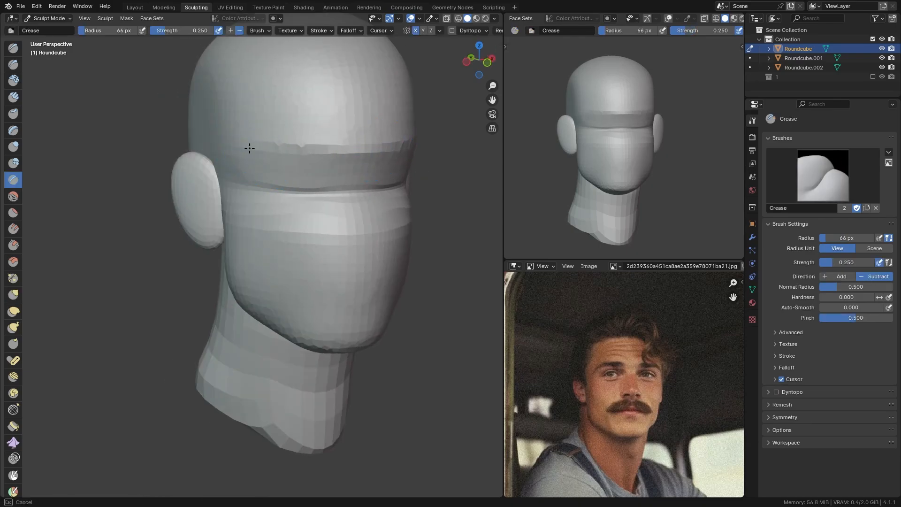
middle_click_drag(253, 174, 306, 187)
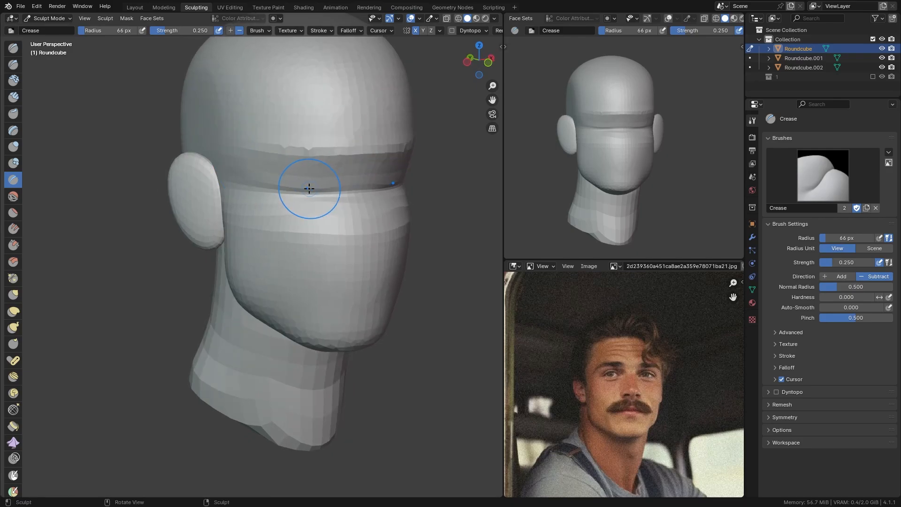
Reshape the middle of the face below the eye groove with the Grab brush at 125 and 120 px radius, from front and side.
key("g")
key("f")
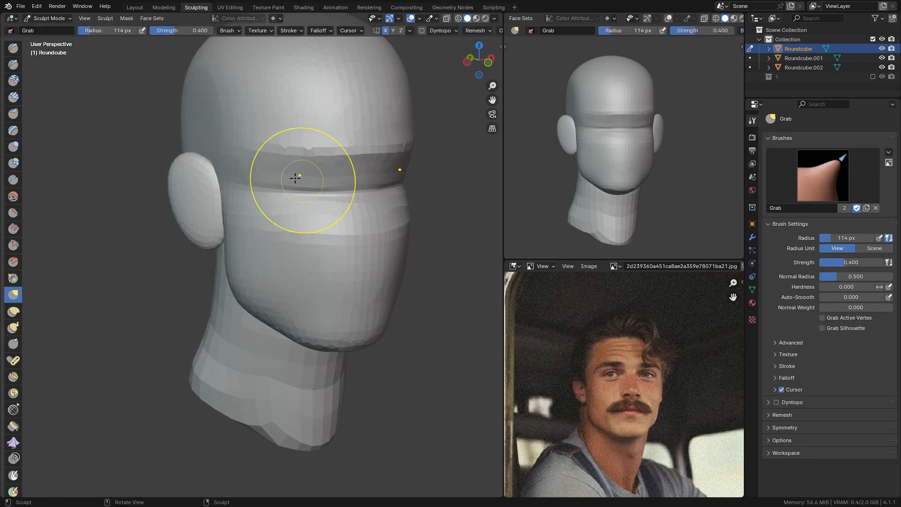
mouse_move(328, 201)
middle_mouse_down()
mouse_move(286, 199)
mouse_move(313, 219)
middle_mouse_up()
key("f")
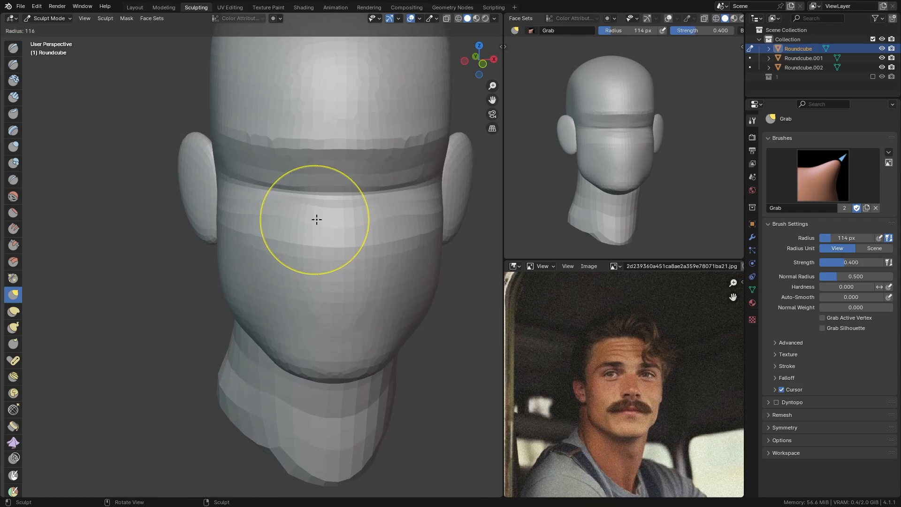
left_click(325, 227)
left_click_drag(309, 249, 318, 256)
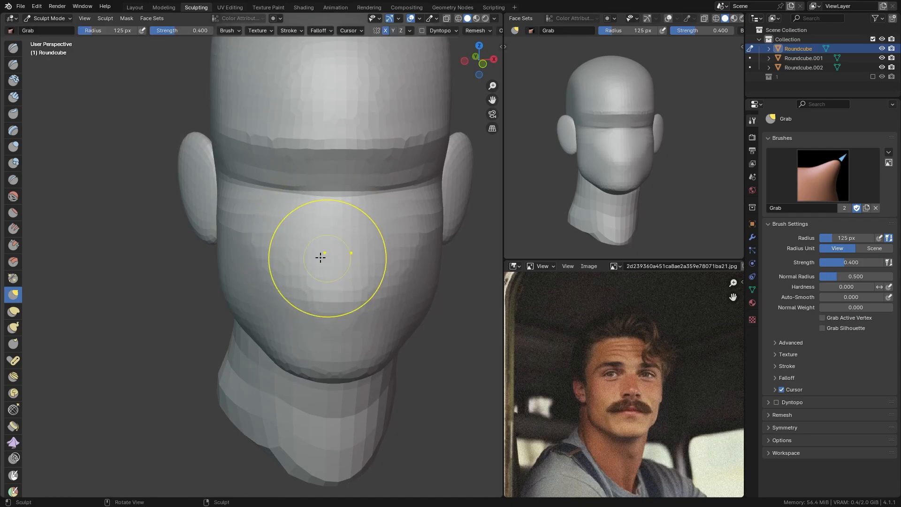
middle_click_drag(313, 257, 396, 239)
key("f")
left_click(393, 238)
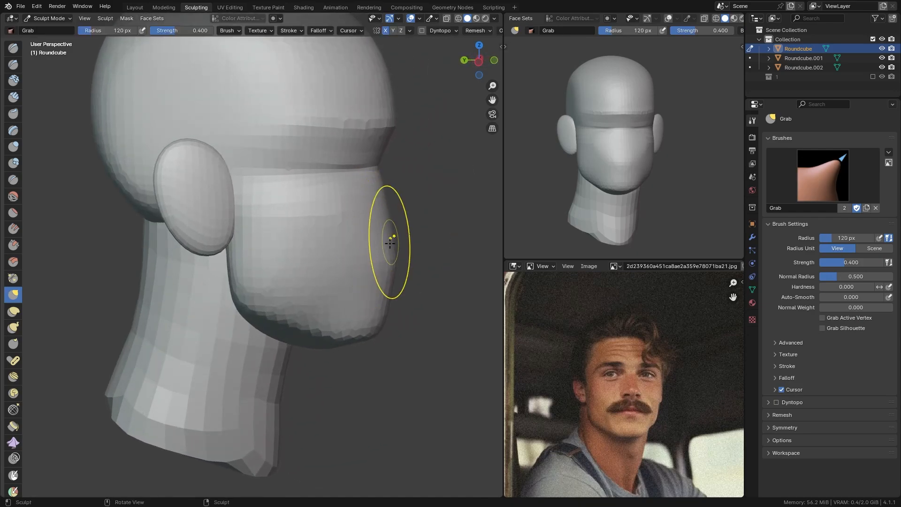
Push the forehead back slightly in the side view with the Grab brush at 231 px radius.
scroll(379, 193, "down", 3)
middle_click_drag(369, 196, 377, 192)
scroll(370, 183, "up", 1)
key("f")
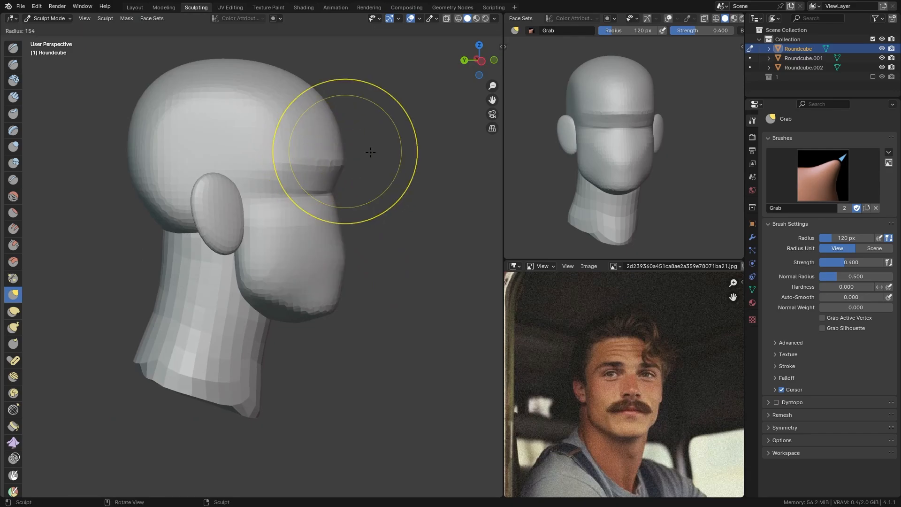
left_click(408, 155)
left_click_drag(330, 142, 321, 139)
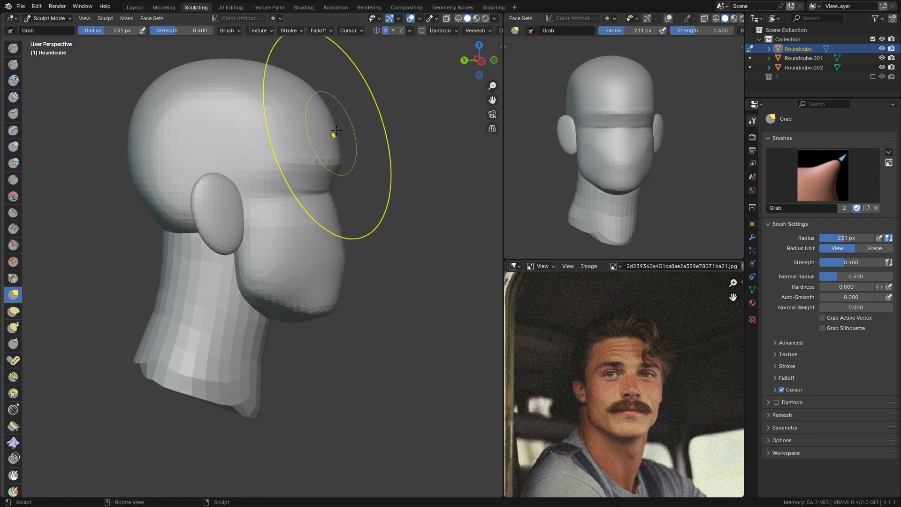
Adjust the curve of the upper forehead and crown with the Grab brush at 230 and 378 px radius.
key("f")
left_click(323, 104)
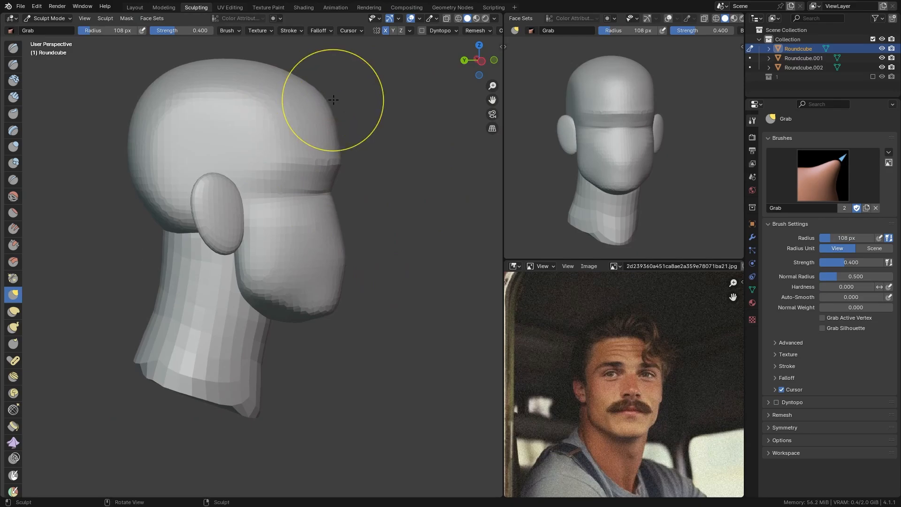
key("f")
left_click(359, 99)
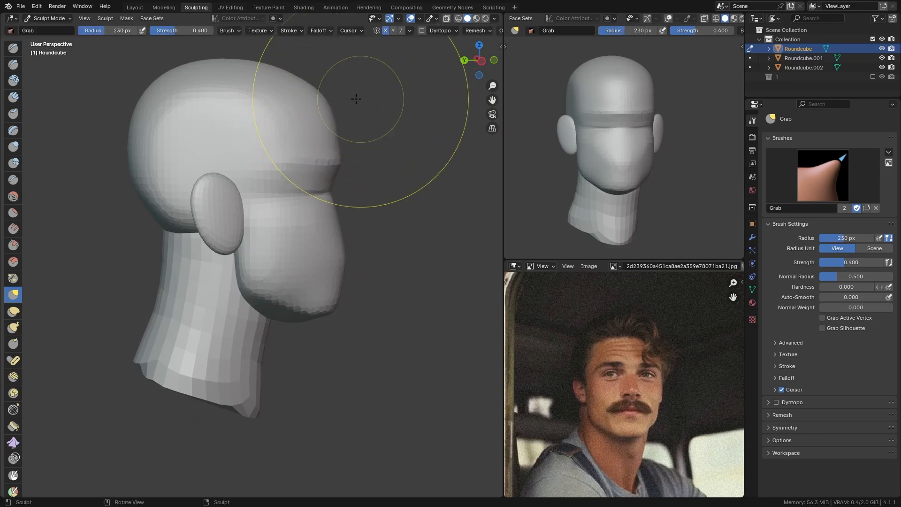
left_click_drag(322, 100, 321, 104)
key("f")
left_click(290, 76)
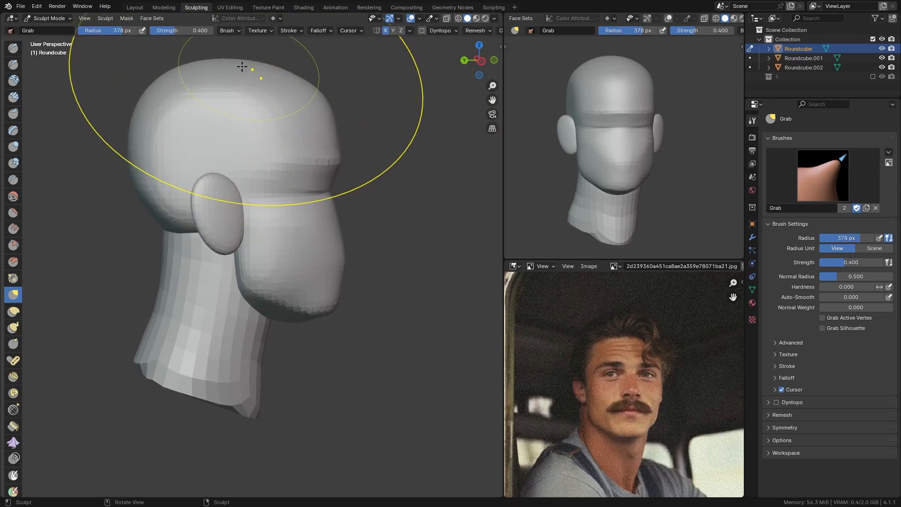
Adjust the chin and lower jaw contour from the side with the Grab brush.
scroll(230, 117, "down", 2)
scroll(302, 271, "up", 3)
middle_click_drag(307, 265, 288, 258)
middle_click_drag(331, 296, 295, 223, "shift")
scroll(300, 230, "up", 1)
key("f")
left_click(311, 247)
left_click_drag(311, 250, 319, 266)
left_click_drag(344, 264, 346, 245)
Pull the jaw corner below the ear slightly outward and upward with the Grab brush at 224 px radius.
mouse_move(338, 235)
middle_mouse_down()
mouse_move(316, 245)
mouse_move(240, 239)
middle_mouse_up()
middle_click_drag(412, 225, 343, 176, "shift")
key("f")
left_click(336, 165)
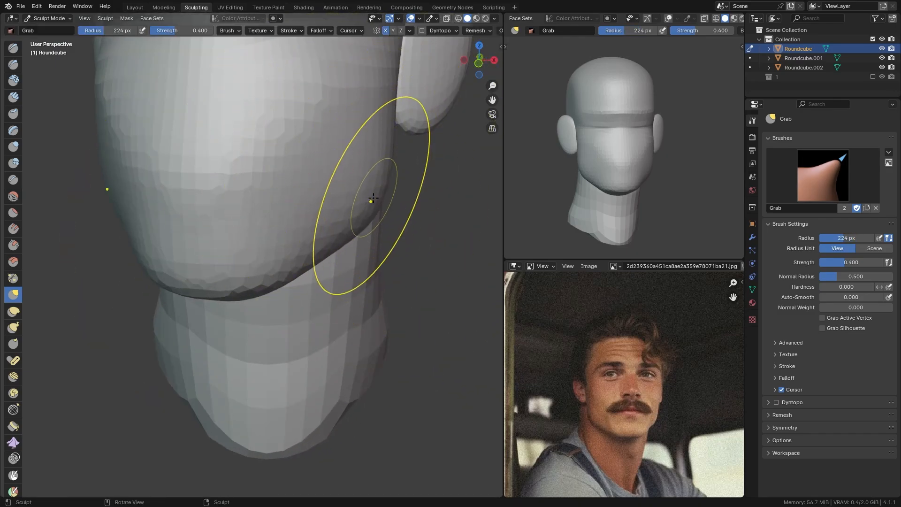
left_click_drag(370, 175, 378, 161)
middle_click_drag(382, 168, 347, 191, "ctrl")
Adjust the side of the face in front of the ear with the Grab brush at 159 and 251 px radius.
key("f")
left_click(324, 162)
key("f")
left_click(320, 163)
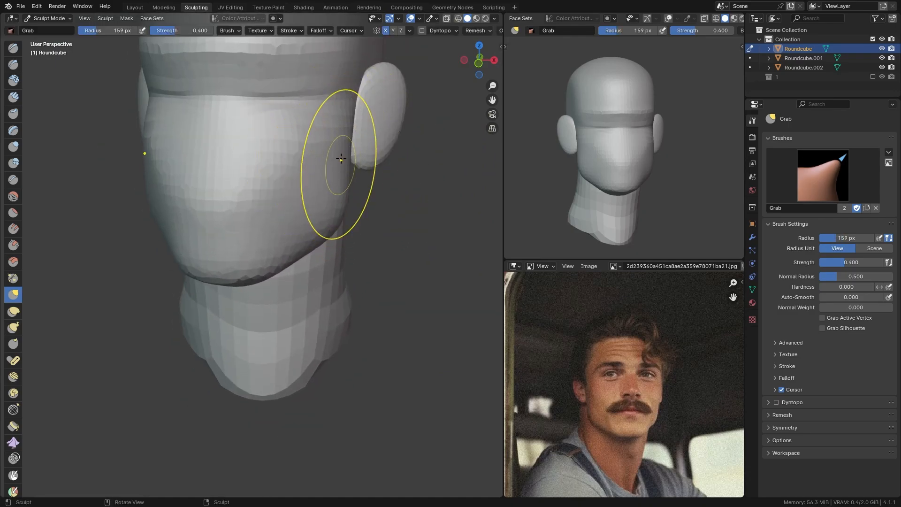
mouse_move(351, 109)
middle_mouse_down("shift")
mouse_move(344, 177)
mouse_move(346, 143)
middle_mouse_up("shift")
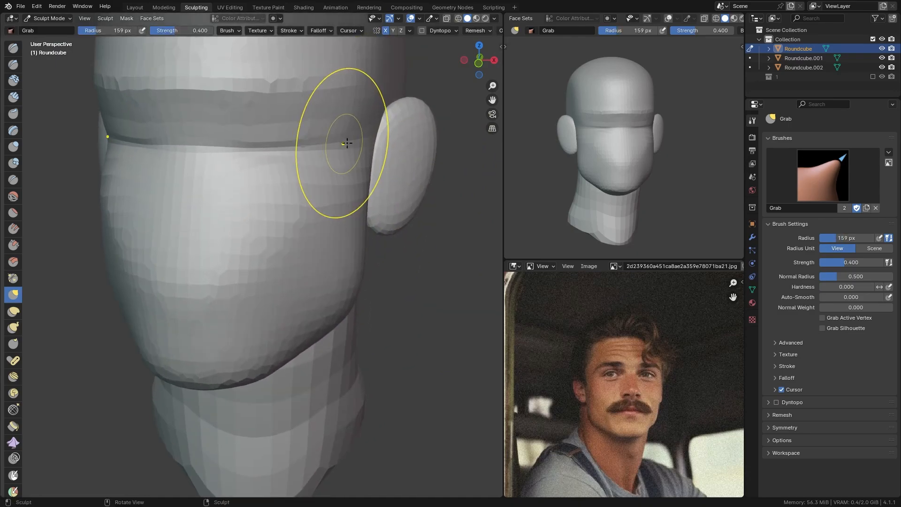
key("f")
left_click(373, 137)
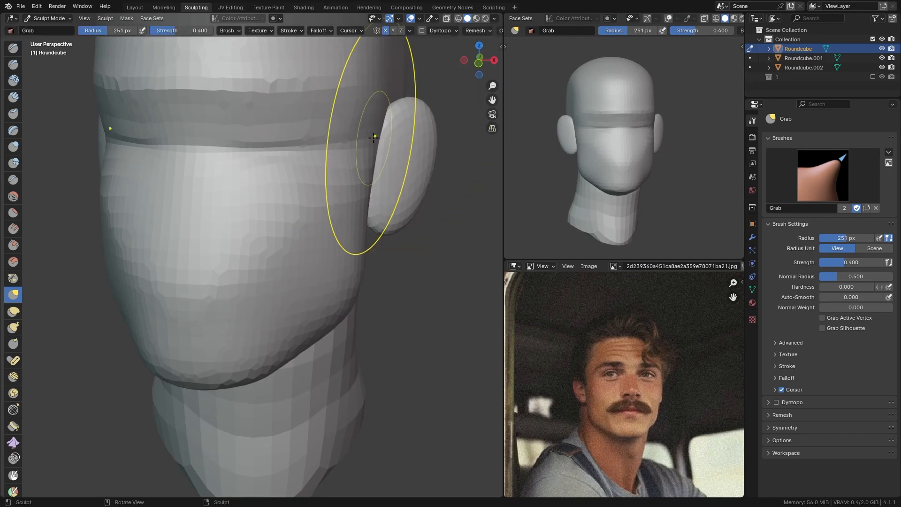
mouse_move(375, 155)
middle_mouse_down()
mouse_move(364, 181)
mouse_move(371, 166)
middle_mouse_up()
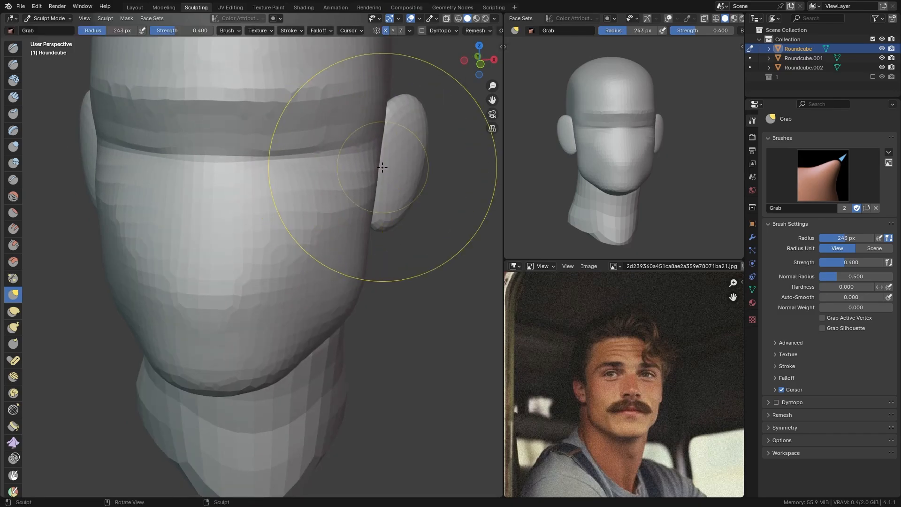
Refine the outer cheek and jaw outline from the front with the Grab brush at 209 and 225 px radius.
key("f")
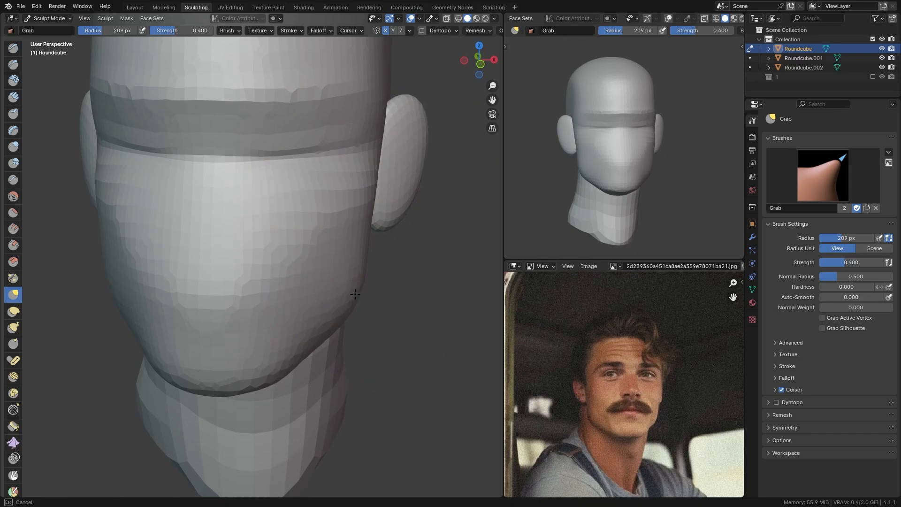
key("f")
left_click(347, 272)
left_click_drag(319, 279, 318, 281)
key("f")
left_click(308, 258)
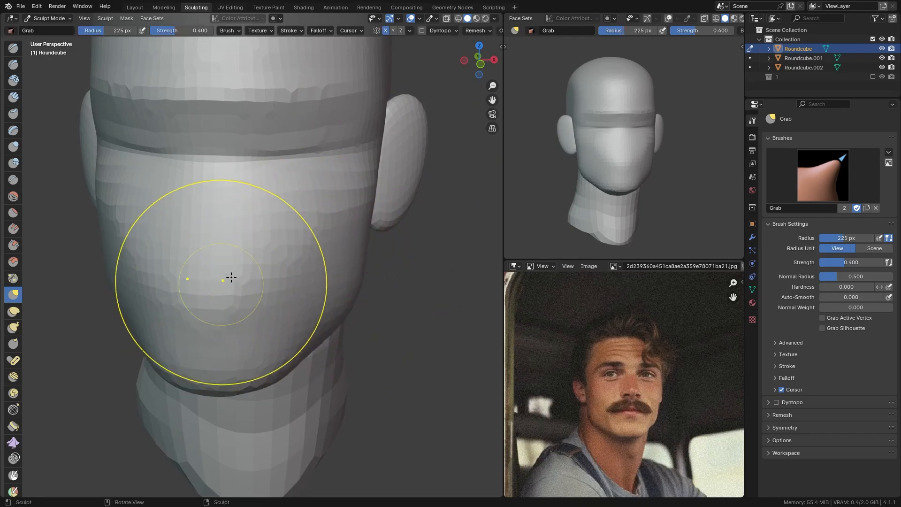
left_click_drag(99, 214, 115, 214)
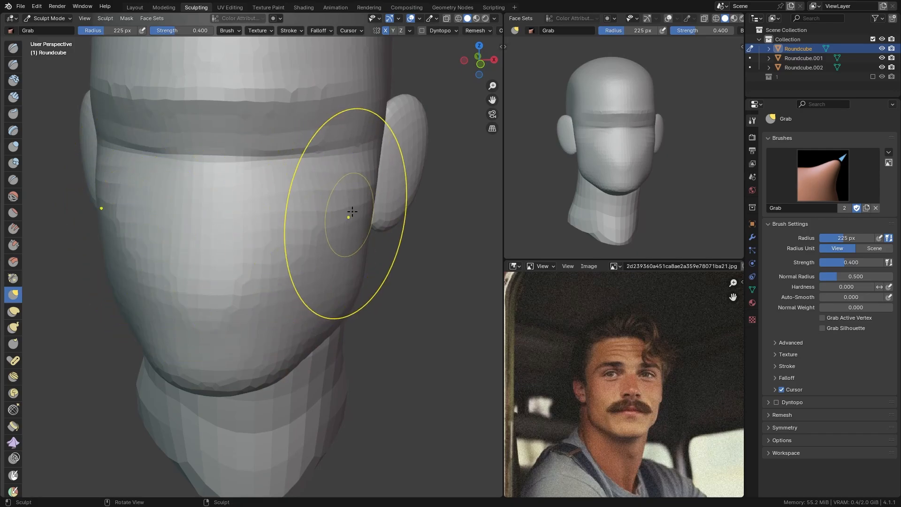
Adjust the side of the head around the eye groove and ear with the Grab brush at 263 and 190 px radius.
key("f")
left_click(399, 150)
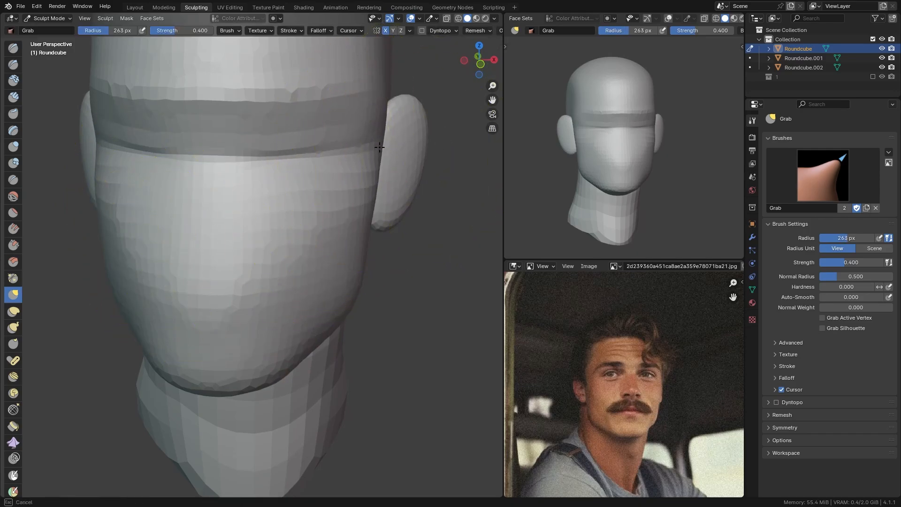
key("f")
left_click(353, 159)
key("f")
left_click(362, 217)
key("f")
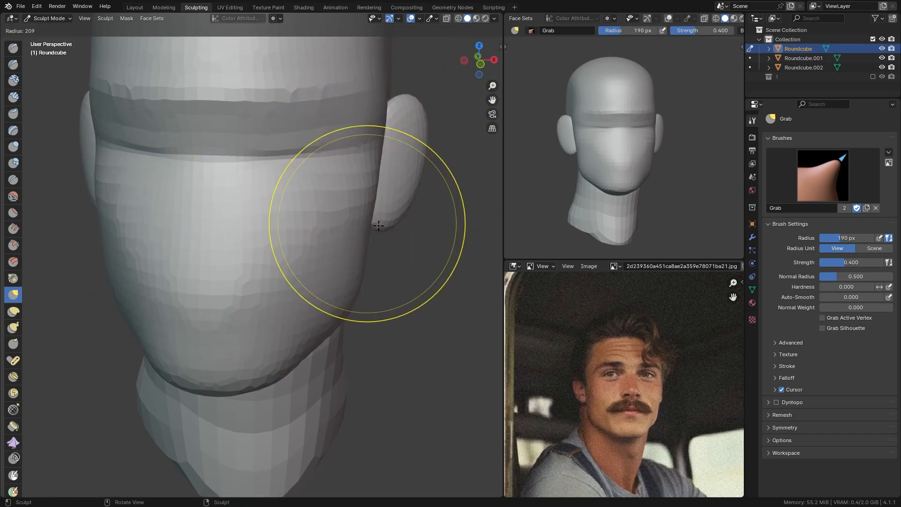
left_click(395, 230)
Move the side of the jaw inward and upward with the Grab brush at 286 px radius, and save the file.
key("f")
mouse_move(356, 296)
left_mouse_down()
mouse_move(344, 297)
mouse_move(346, 271)
left_mouse_up()
middle_click_drag(360, 203, 346, 250, "ctrl")
key("ctrl+s")
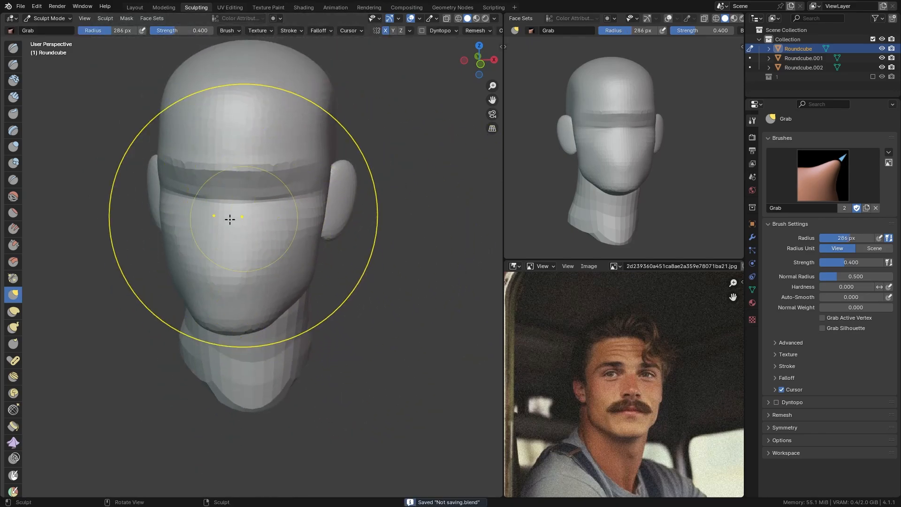
Adjust the cheek in front of the ear from the side with the Grab brush at 209 px radius.
mouse_move(230, 218)
middle_mouse_down()
mouse_move(284, 199)
mouse_move(279, 160)
middle_mouse_up()
key("f")
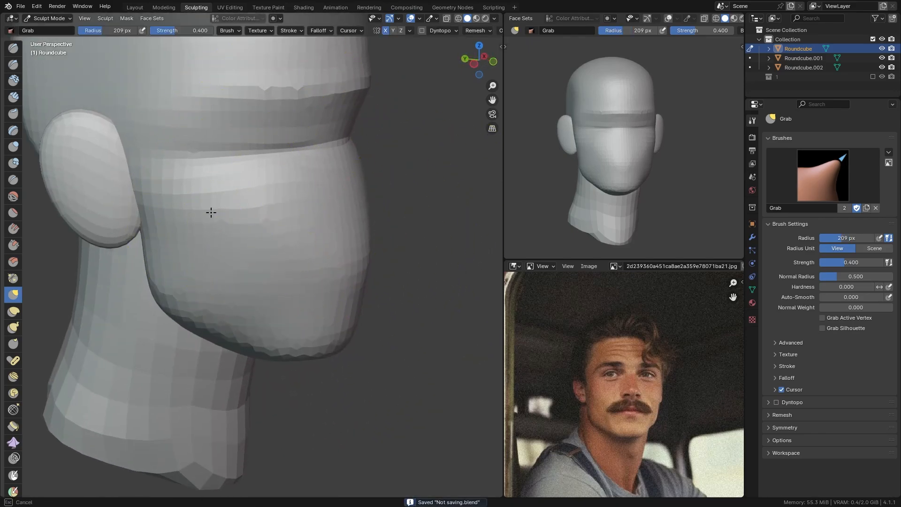
left_click(211, 211)
middle_click_drag(272, 191, 272, 265, "ctrl")
mouse_move(272, 265)
middle_mouse_down()
mouse_move(229, 283)
mouse_move(191, 276)
mouse_move(211, 292)
mouse_move(244, 286)
mouse_move(255, 205)
middle_mouse_up()
key("q")
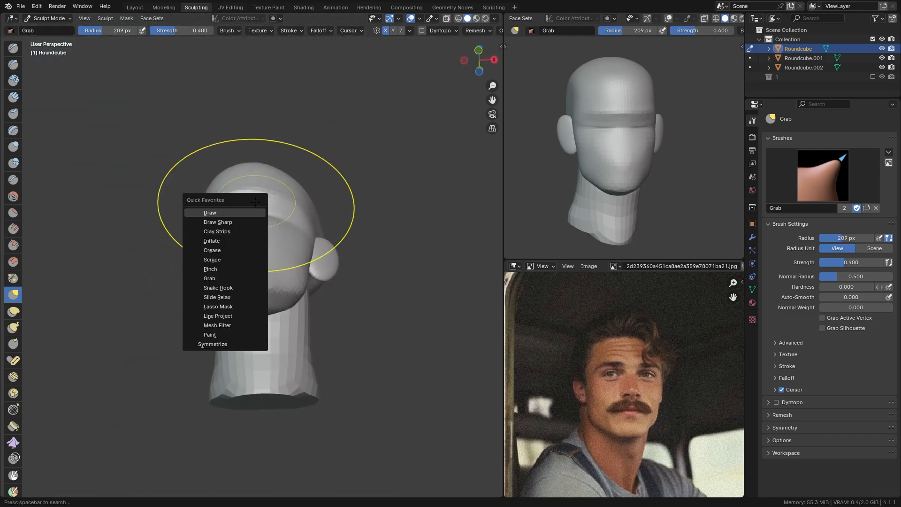
left_click(240, 251)
middle_click_drag(269, 155, 253, 211)
middle_click_drag(253, 211, 241, 184, "ctrl")
middle_click_drag(241, 185, 263, 194)
key("f")
left_click(185, 185)
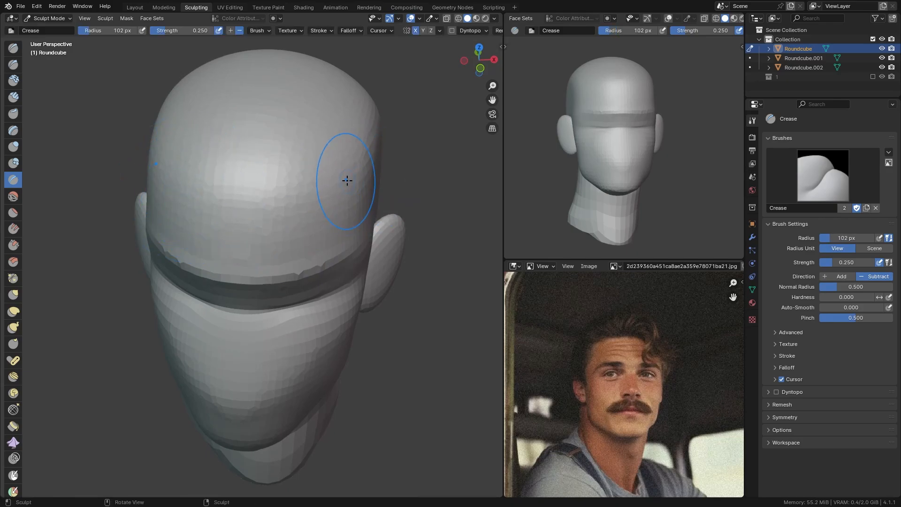
middle_click_drag(320, 198, 322, 191)
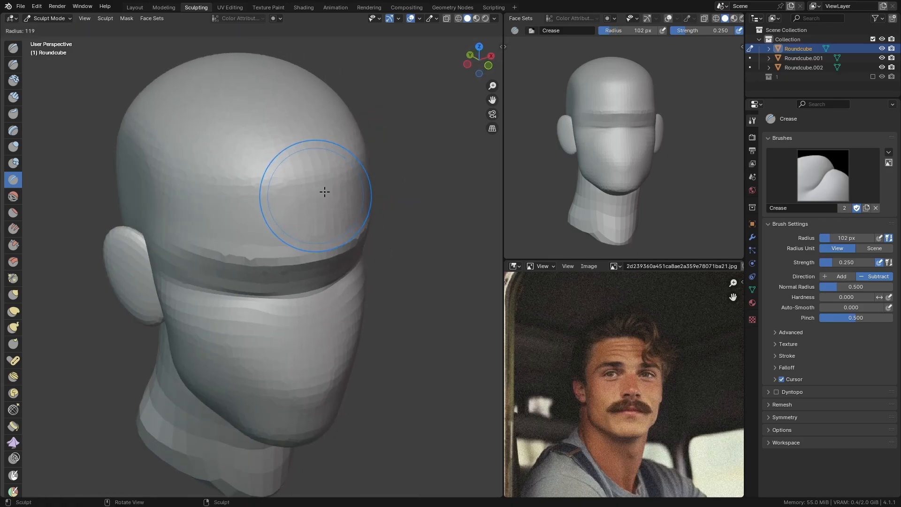
key("f")
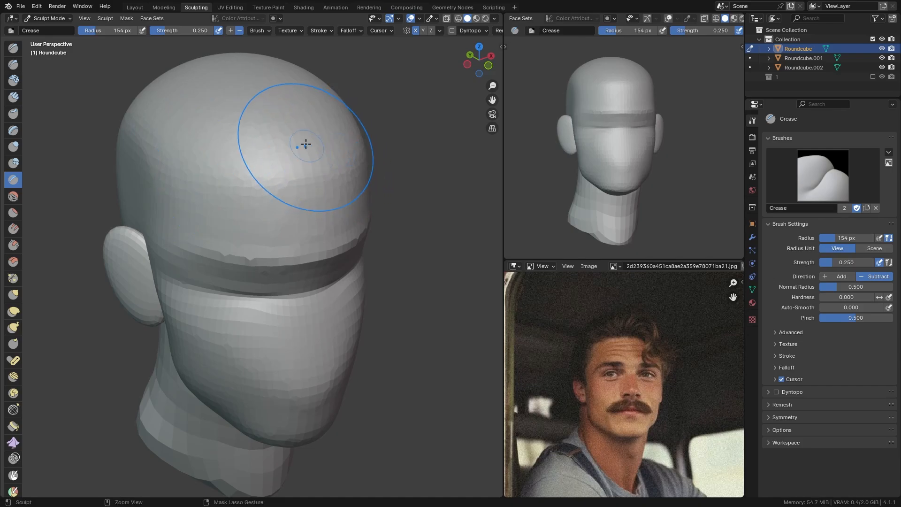
Flatten the side of the head above the ear with the Scrape brush at 213 px radius.
middle_click_drag(302, 141, 269, 170)
mouse_move(181, 218)
middle_mouse_down("ctrl")
mouse_move(191, 182)
mouse_move(224, 189)
middle_mouse_up("ctrl")
key("shift+t")
key("f")
left_click(214, 188)
key("f")
left_click(219, 209)
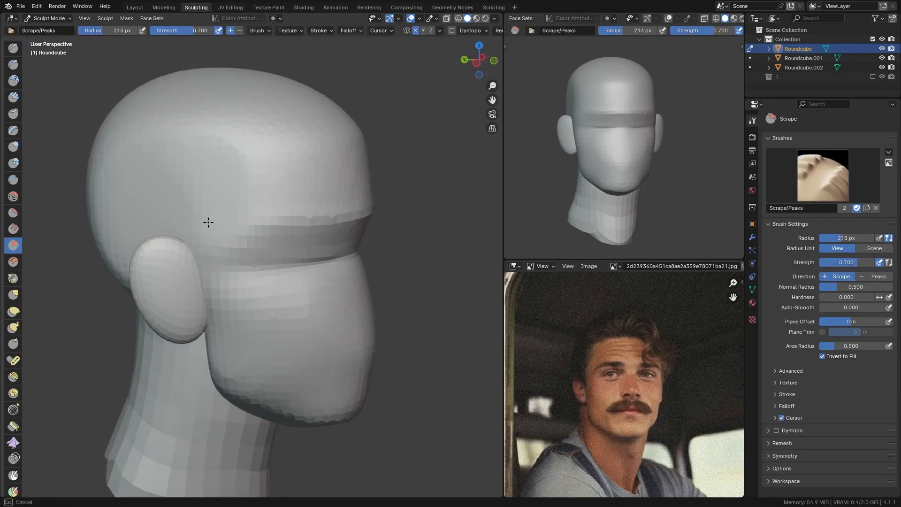
left_click_drag(164, 220, 139, 219)
Extend the flat side plane toward the crown and temple with the Scrape brush at 219 and 197 px radius.
middle_click_drag(207, 209, 204, 202)
key("f")
left_click(200, 199)
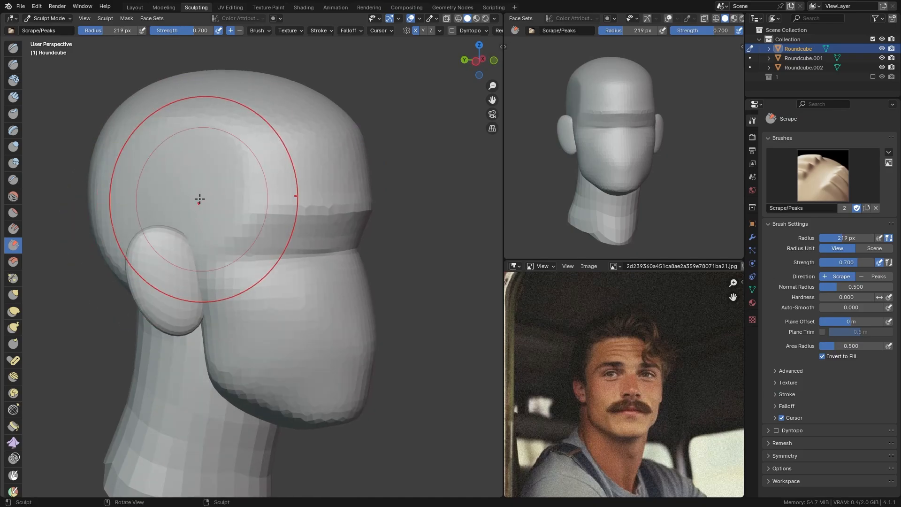
left_click_drag(198, 199, 188, 161)
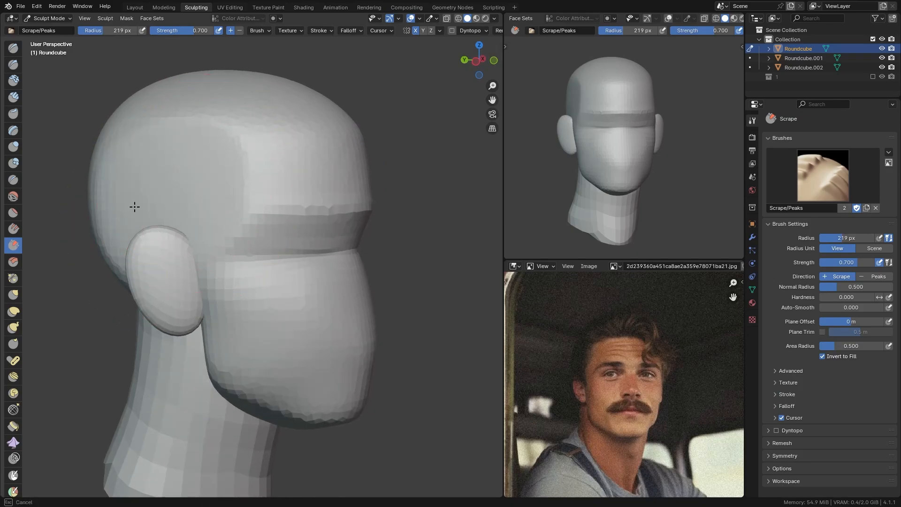
mouse_move(134, 206)
middle_mouse_down()
mouse_move(215, 191)
mouse_move(193, 153)
middle_mouse_up()
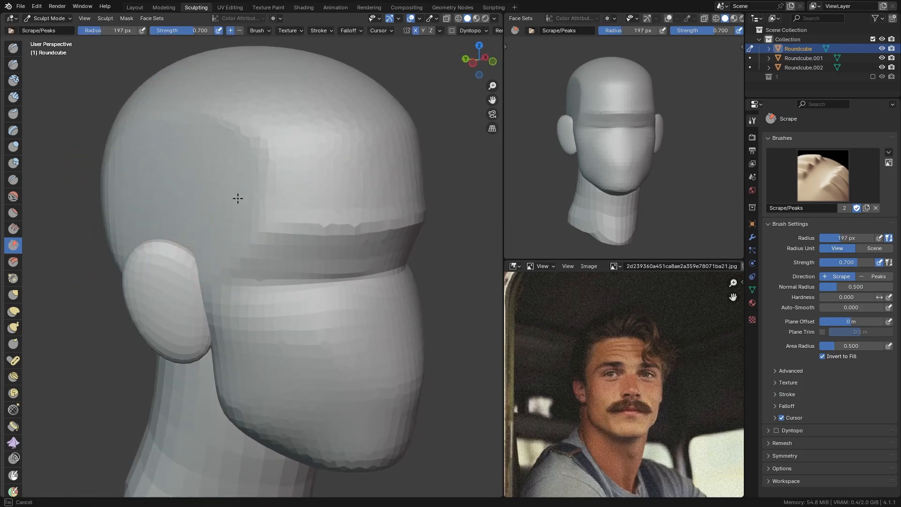
left_click_drag(147, 162, 187, 192)
Touch up the flattened plane just above the ear with the Scrape brush at 143 px radius.
scroll(211, 215, "down", 2)
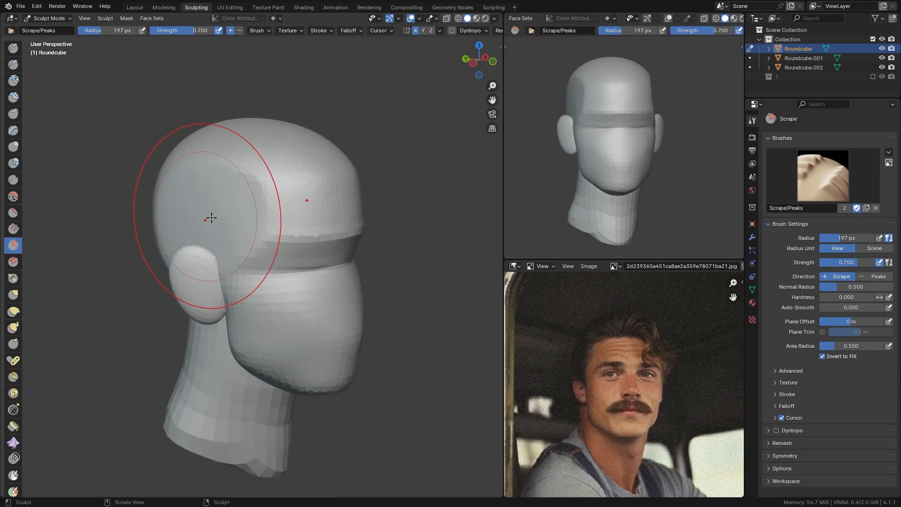
middle_click_drag(235, 225, 213, 253)
scroll(213, 253, "up", 2)
key("f")
left_click(161, 215)
key("f")
left_click(174, 185)
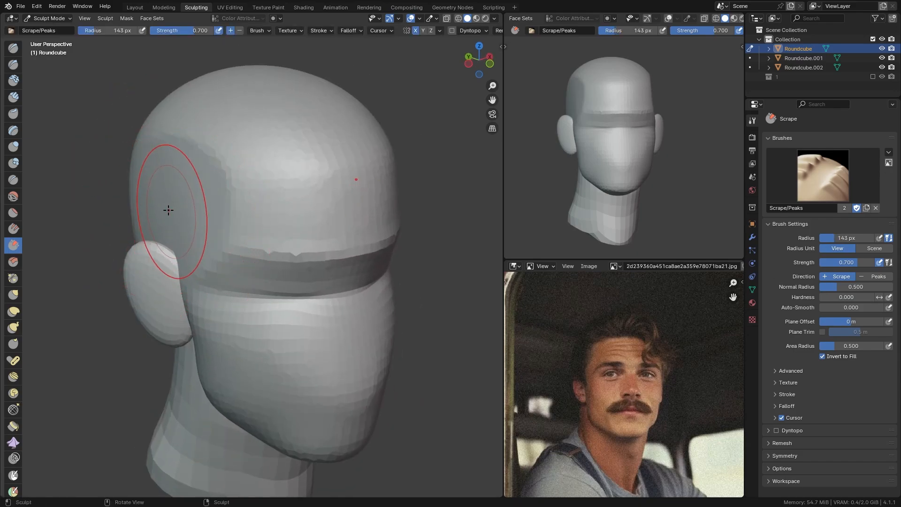
mouse_move(214, 296)
middle_mouse_down()
mouse_move(155, 281)
mouse_move(229, 265)
mouse_move(212, 250)
middle_mouse_up()
scroll(220, 209, "down", 1)
Adjust the upper side of the skull from the front with the Grab brush at 314 and 234 px radius.
key("q")
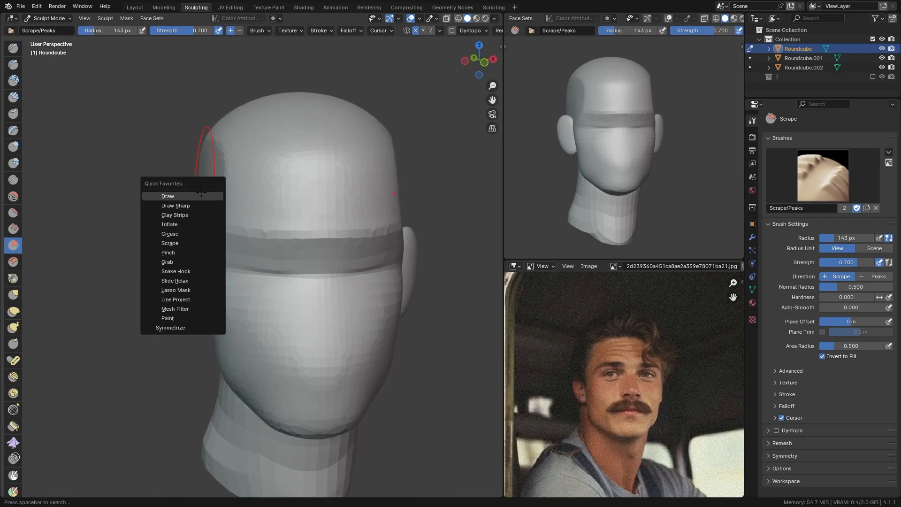
left_click(207, 195)
key("f")
left_click(293, 165)
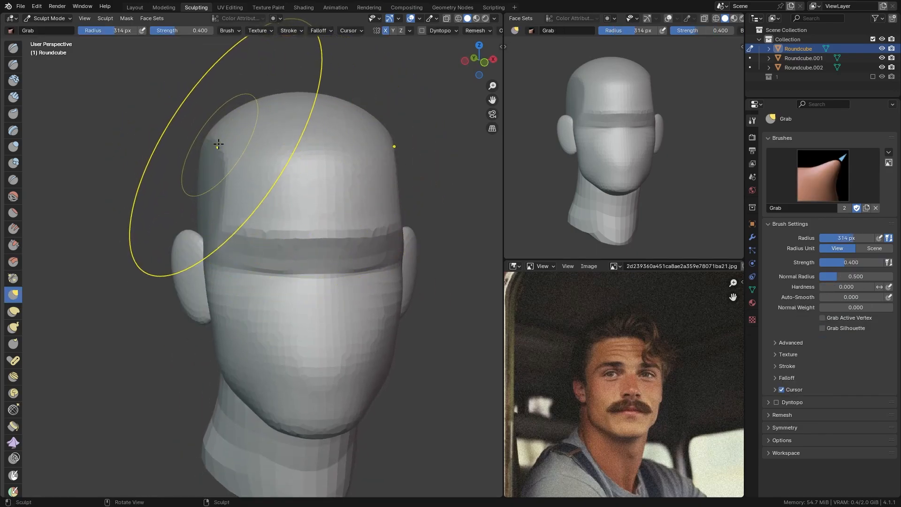
left_click(175, 182)
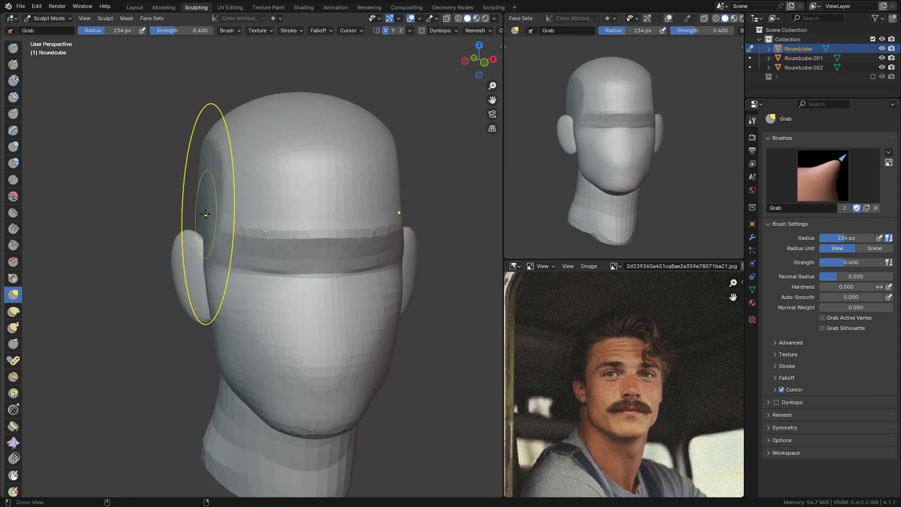
scroll(206, 214, "up", 2)
Pull the temple edge forward and reshape it from the side with the Grab brush, starting at 170 and 238 px radius.
middle_click_drag(206, 214, 241, 182)
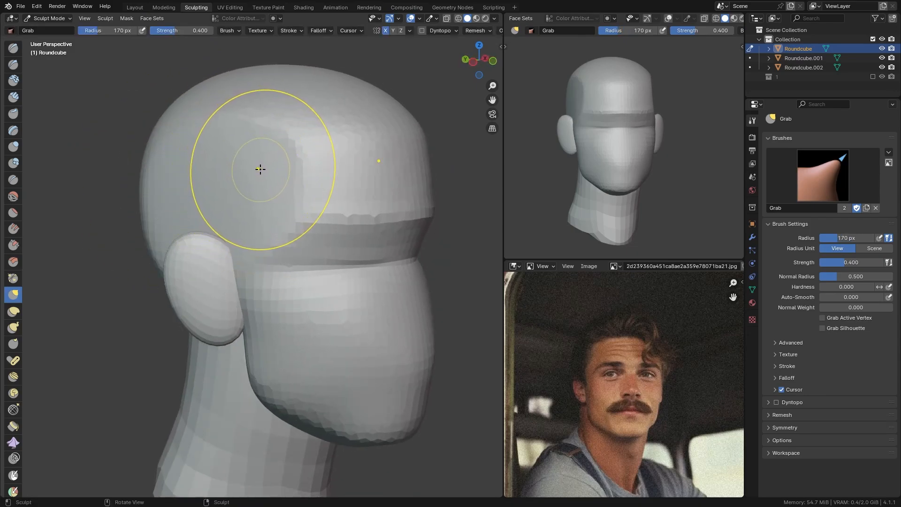
middle_click_drag(253, 156, 263, 159)
key("f")
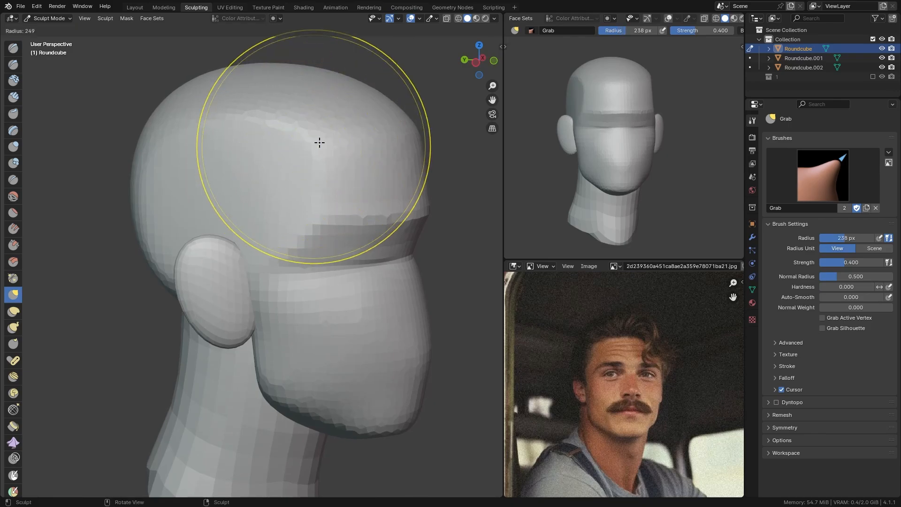
left_click(320, 142)
left_click_drag(295, 127, 287, 116)
Reshape the lower face around the mouth and chin with the Grab brush at 165 px radius.
mouse_move(288, 116)
middle_mouse_down()
mouse_move(286, 125)
mouse_move(241, 135)
mouse_move(241, 127)
mouse_move(215, 177)
mouse_move(182, 182)
mouse_move(214, 223)
middle_mouse_up()
key("f")
left_click(221, 133)
key("f")
left_click(179, 185)
middle_click_drag(299, 265, 268, 172, "shift")
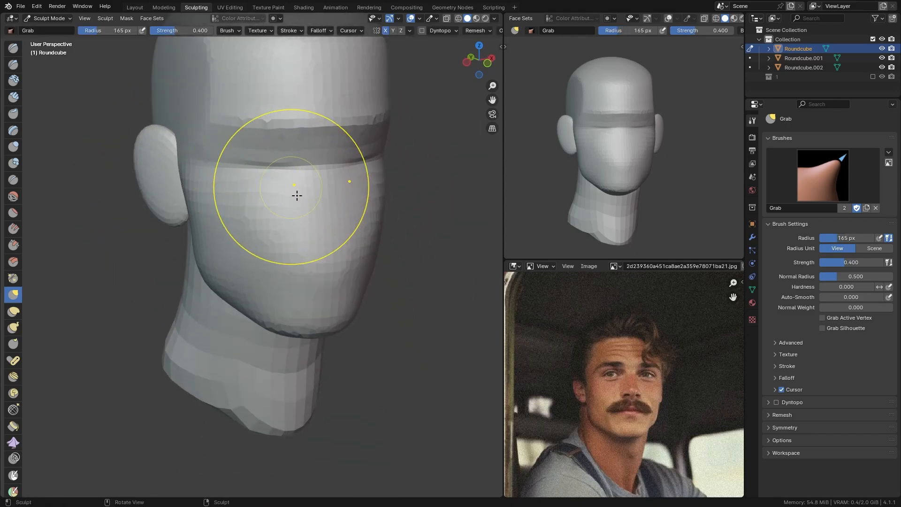
left_click_drag(339, 271, 311, 279)
middle_click_drag(311, 279, 291, 244, "shift")
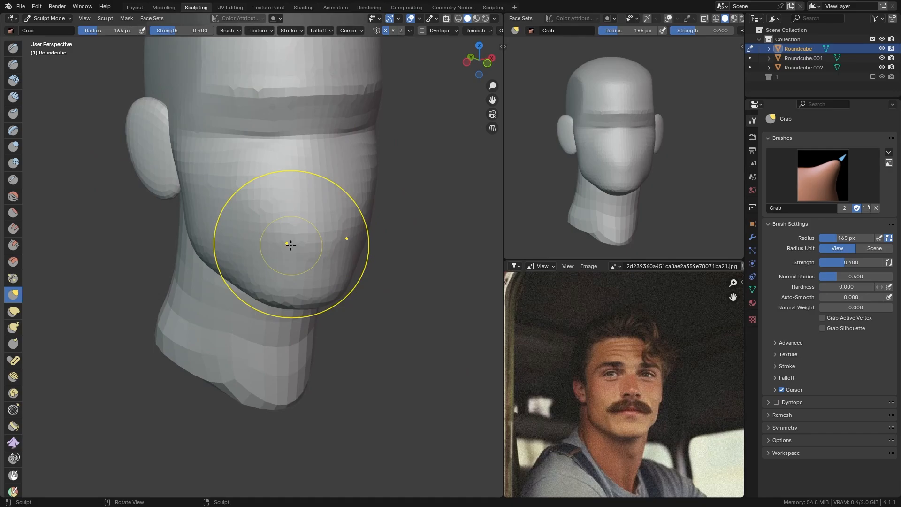
middle_click_drag(311, 291, 309, 255, "shift")
Carve a horizontal mouth line above the chin with the Crease brush at 68 px radius.
middle_click_drag(309, 256, 327, 211, "ctrl")
key("q")
left_click(300, 260)
mouse_move(290, 240)
middle_mouse_down()
mouse_move(302, 246)
mouse_move(301, 232)
middle_mouse_up()
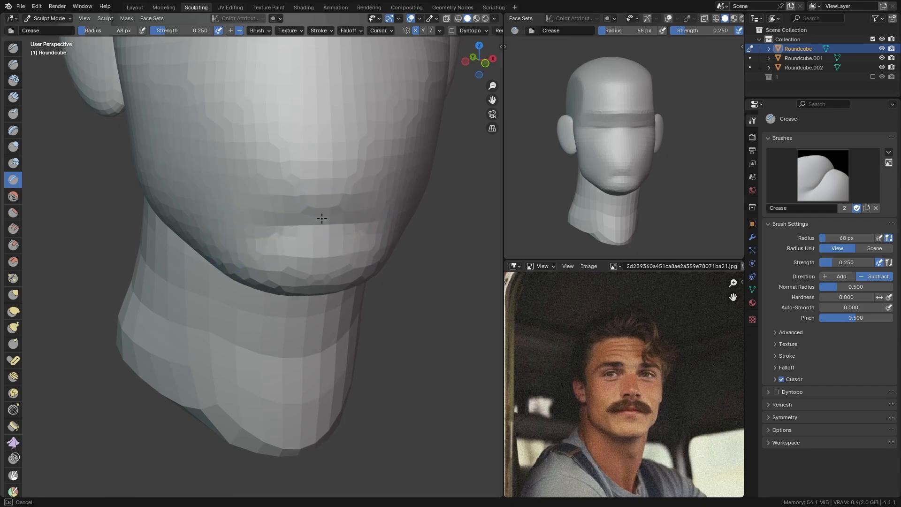
scroll(281, 213, "down", 7)
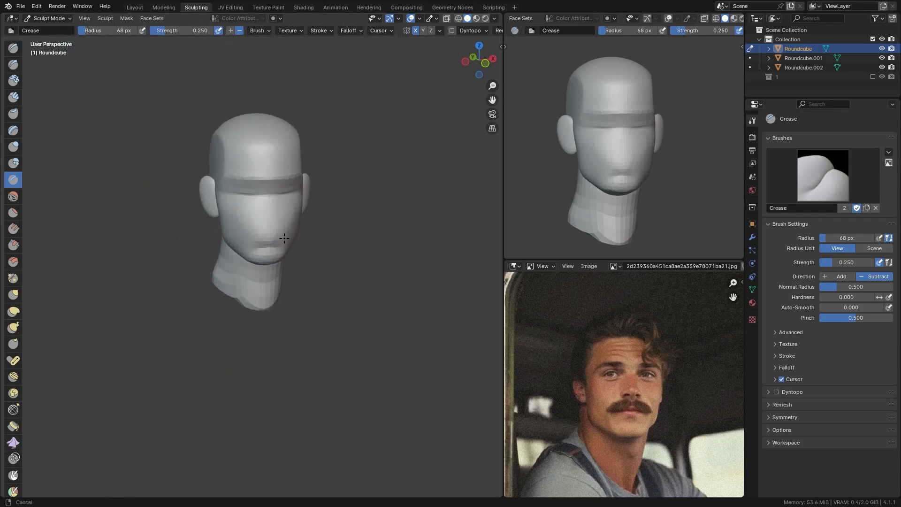
scroll(281, 221, "up", 5)
mouse_move(278, 220)
middle_mouse_down()
mouse_move(277, 184)
mouse_move(295, 221)
middle_mouse_up()
scroll(272, 189, "up", 2)
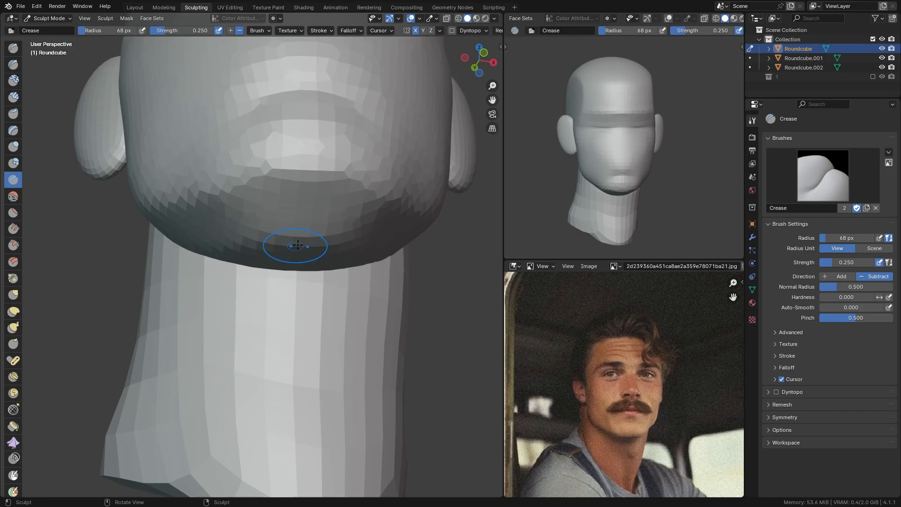
Adjust the underside of the chin with the Grab brush at 164 px radius.
key("g")
key("f")
left_click(343, 240)
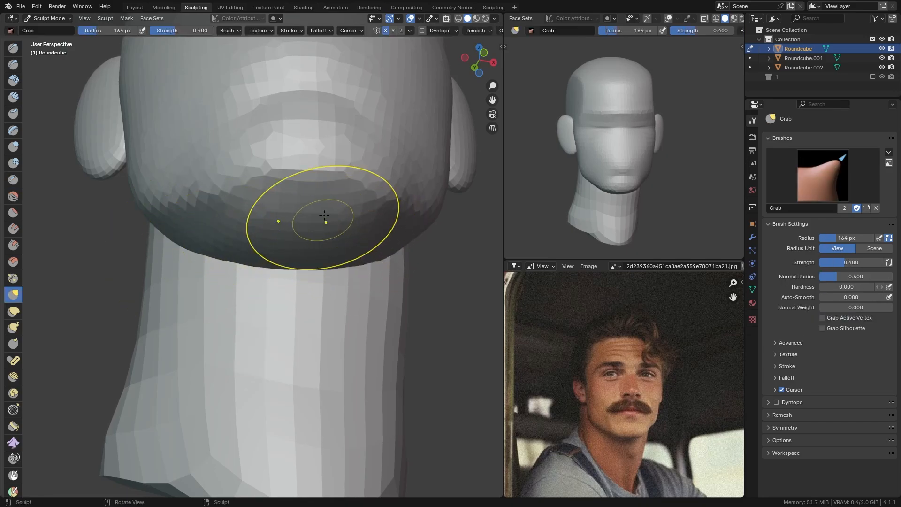
Turn on the Screencast Keys display for the sculpting viewport.
key("n")
left_click(498, 148)
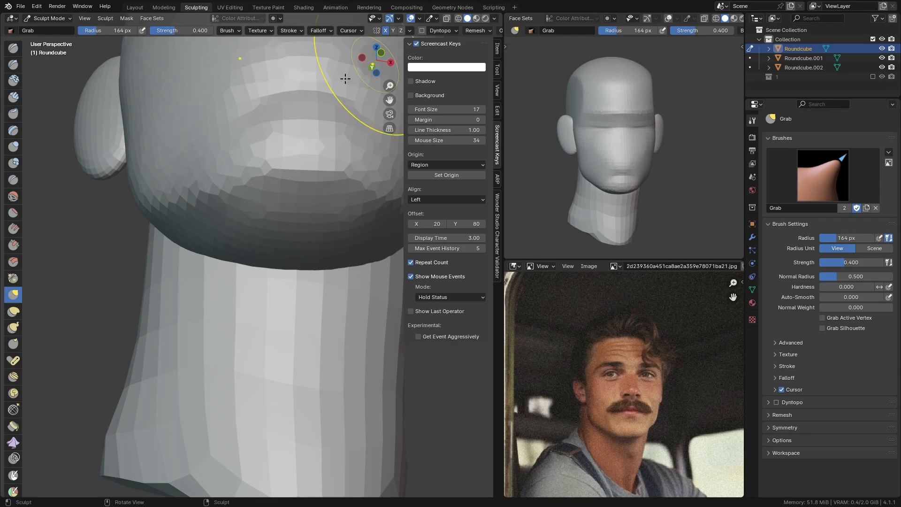
mouse_move(241, 214)
middle_mouse_down("ctrl")
mouse_move(241, 244)
mouse_move(241, 223)
middle_mouse_up("ctrl")
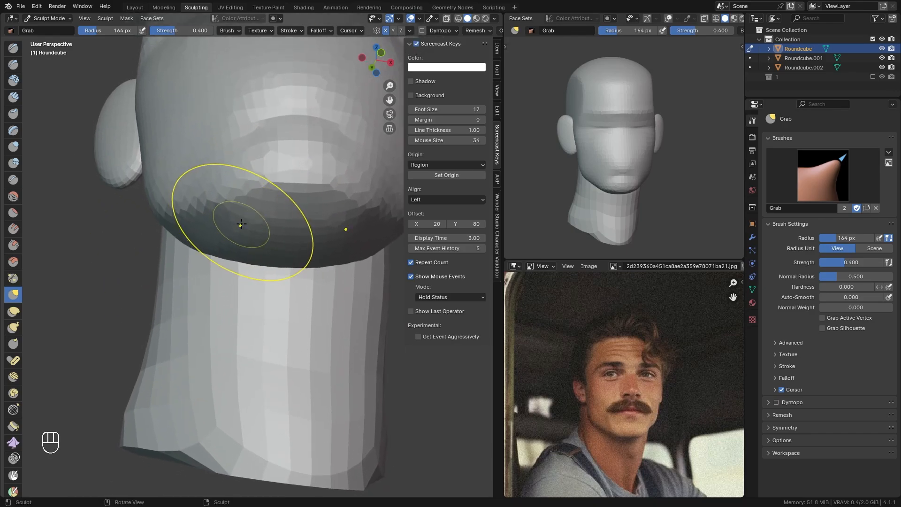
key("n")
Adjust the chin and jaw width from the front with the Grab brush at 308 and 254 px radius.
middle_click_drag(262, 191, 268, 241)
key("q")
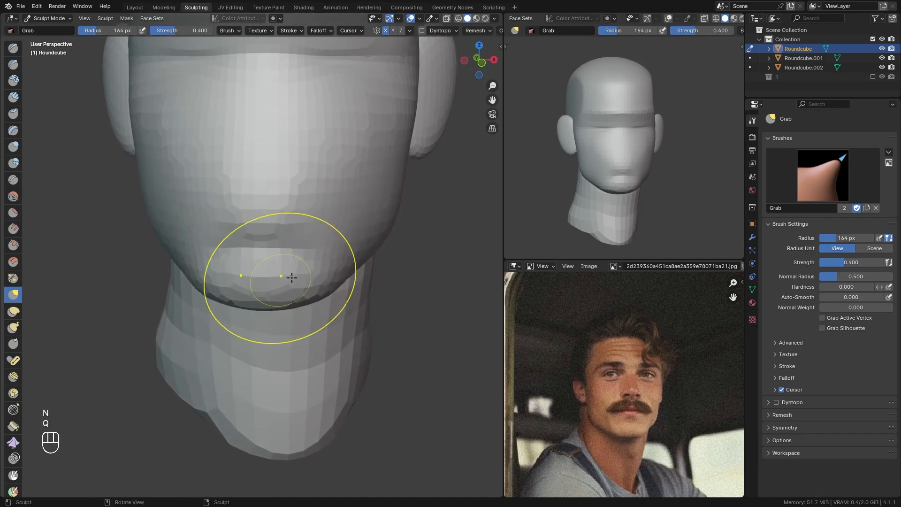
key("f")
left_click(412, 270)
key("f")
left_click(471, 267)
key("f")
key("f")
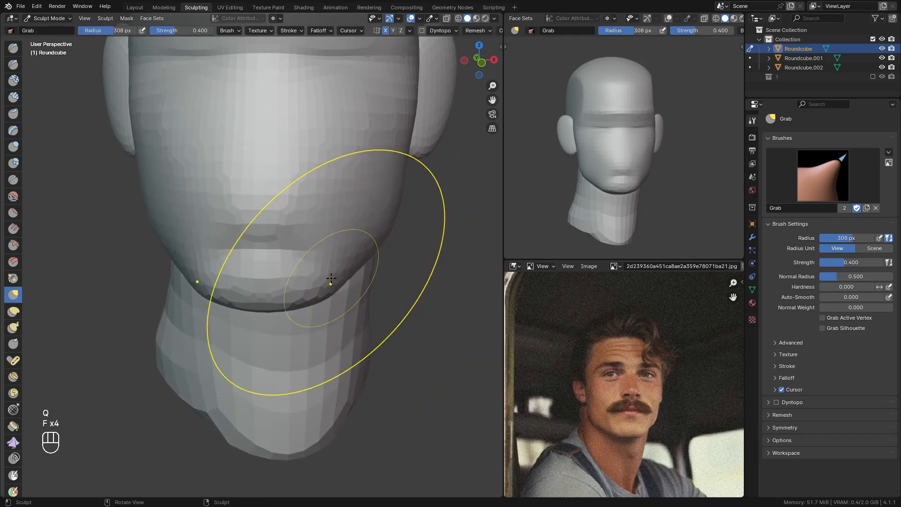
key("f")
left_click(295, 280)
mouse_move(289, 278)
left_mouse_down()
mouse_move(328, 291)
mouse_move(353, 271)
left_mouse_up()
key("f")
left_click(316, 285)
Reshape the upper side of the skull from the front with the Grab brush at 351 px radius.
left_click_drag(345, 235, 319, 345, "ctrl+alt")
left_click_drag(315, 261, 309, 298, "alt+shift")
left_click_drag(309, 299, 315, 253, "ctrl+alt")
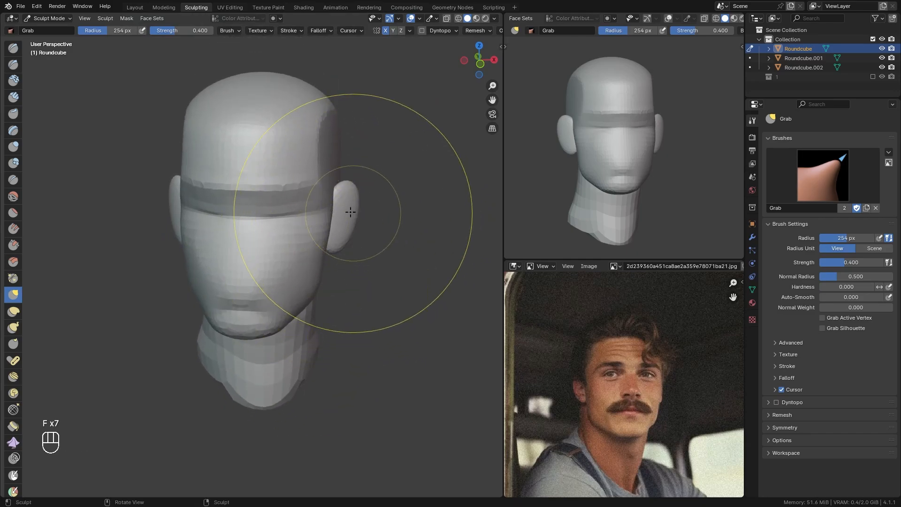
left_click_drag(300, 212, 279, 144, "ctrl+alt")
left_click_drag(256, 124, 270, 173, "alt+shift")
key("q")
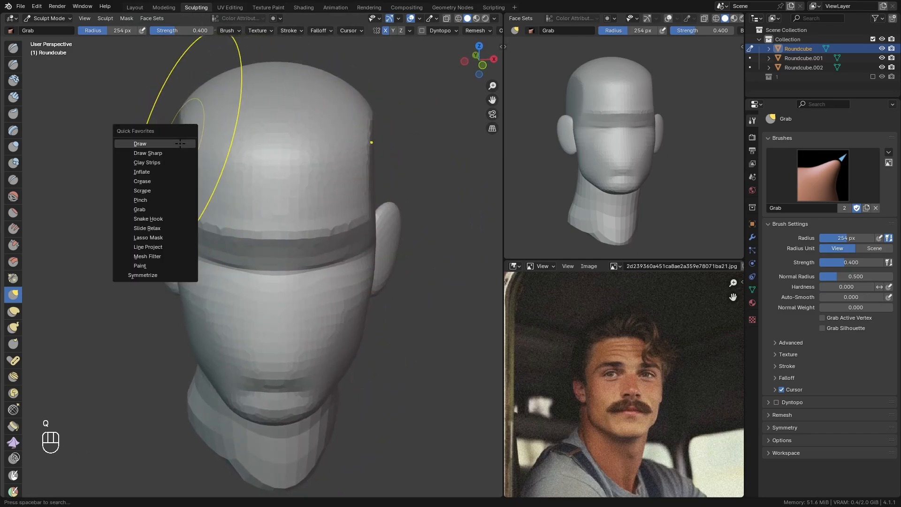
key("f")
left_click(223, 136)
key("f")
left_click(235, 135)
left_click(185, 135)
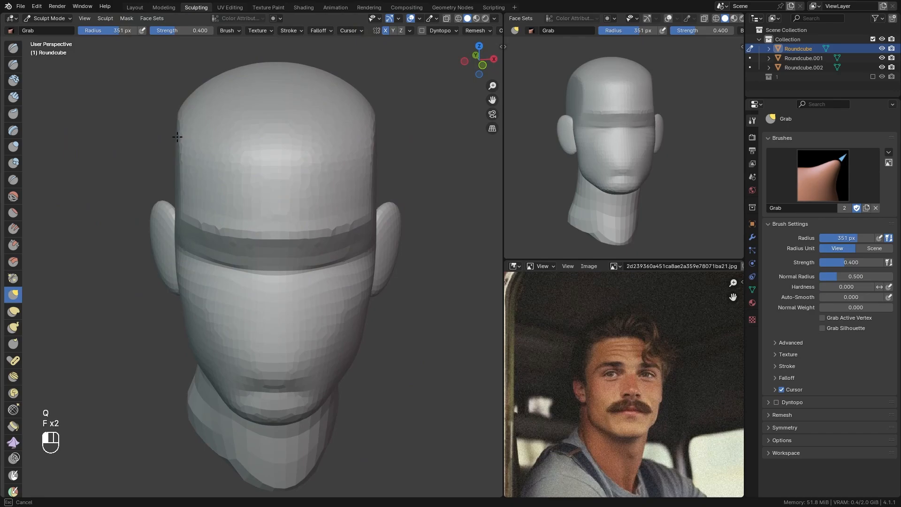
key("f")
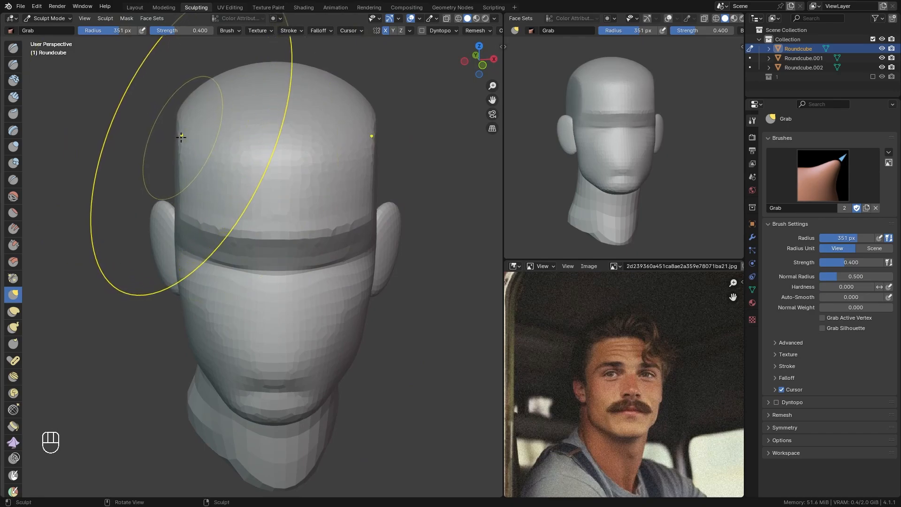
left_click(157, 143)
Refine the side outline of the head down to the eye groove with the Grab brush at 291 and 280 px radius.
key("f")
left_click(173, 153)
key("f")
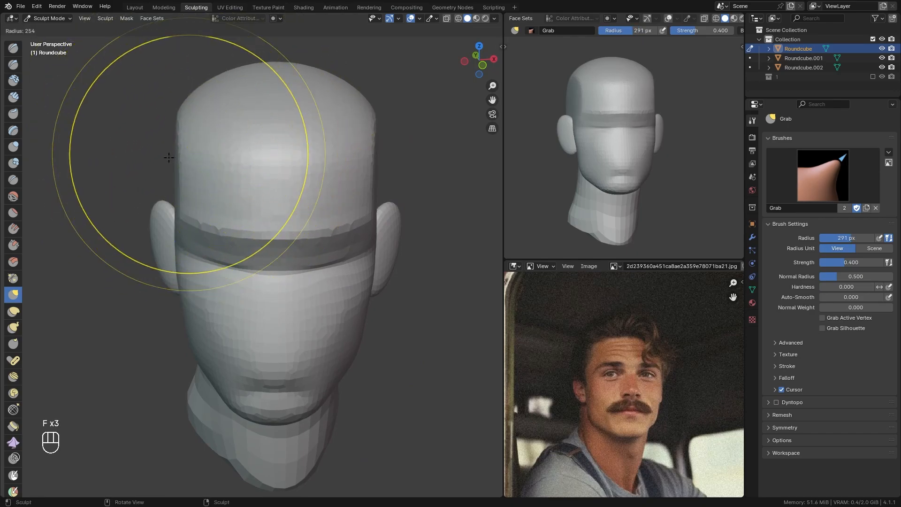
left_click(167, 157)
middle_click_drag(176, 185, 177, 173)
key("f")
left_click(199, 186)
left_click_drag(178, 253, 184, 239)
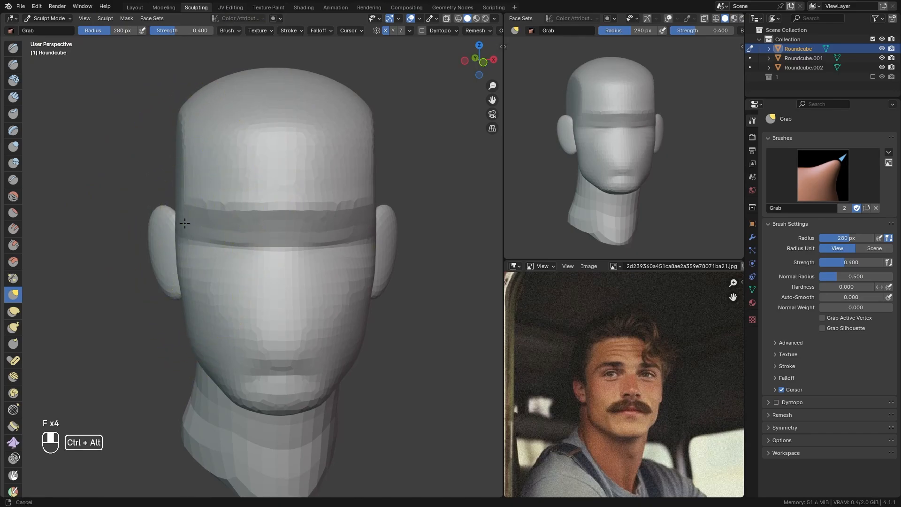
Carve the lower edge of the eye groove with the Crease brush at 63 px radius, and remesh the head.
middle_click_drag(185, 223, 245, 229, "ctrl+alt")
key("f")
left_click(214, 245)
key("q")
key("f")
left_click(237, 247)
key("f")
left_click(207, 247)
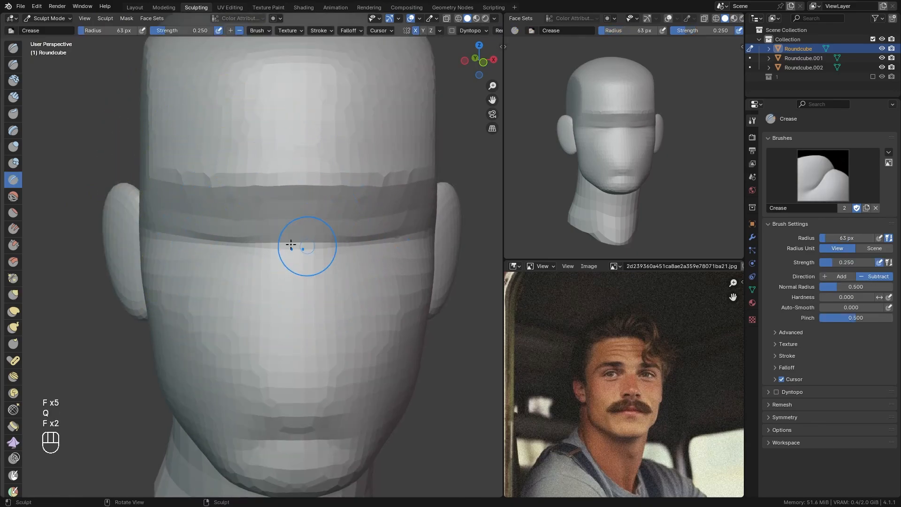
middle_click_drag(294, 192, 274, 247, "ctrl+alt")
key("ctrl+r")
Deepen the lower edge of the eye groove toward the temple with the Crease brush at 62 px radius.
middle_click_drag(248, 277, 268, 235, "ctrl+alt")
key("f")
left_click(244, 243)
key("f")
left_click(211, 244)
key("f")
left_click(222, 243)
key("f")
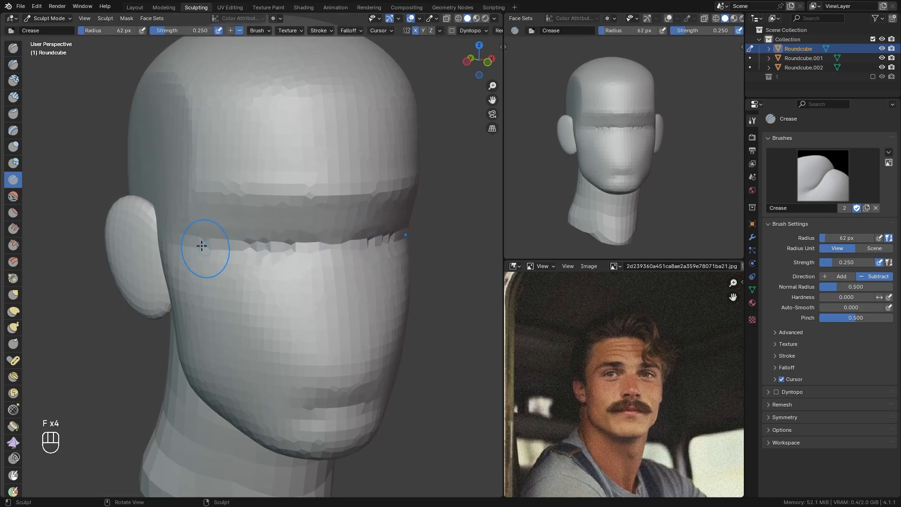
Push the lower edge of the eye groove back from the side with the Grab brush at 158 px radius.
mouse_move(241, 200)
middle_mouse_down("ctrl+alt")
mouse_move(301, 318)
mouse_move(362, 302)
mouse_move(336, 310)
mouse_move(345, 186)
middle_mouse_up("ctrl+alt")
mouse_move(345, 185)
middle_mouse_down("alt+shift")
mouse_move(351, 211)
mouse_move(318, 248)
mouse_move(298, 191)
mouse_move(273, 221)
mouse_move(273, 208)
mouse_move(345, 219)
middle_mouse_up("alt+shift")
key("q")
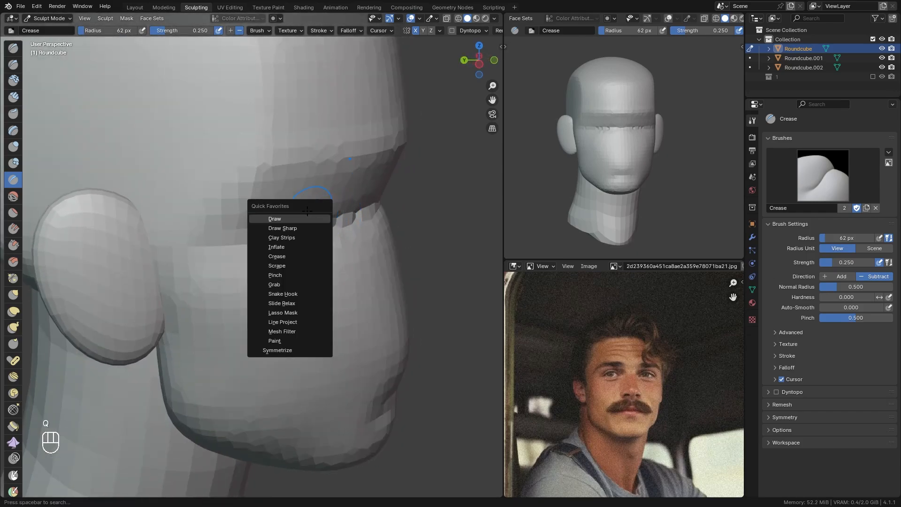
left_click(313, 219)
key("f")
key("f")
left_click(409, 216)
left_click_drag(341, 217, 321, 221)
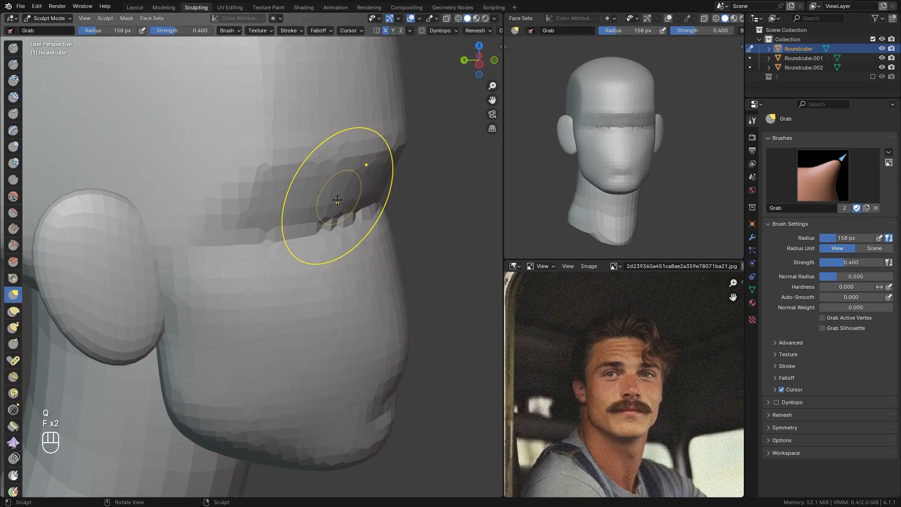
Save the file, switch to Object Mode and add a new round cube at the centre of the head.
key("ctrl+s")
key("ctrl+Tab")
left_click(359, 206)
mouse_move(331, 204)
middle_mouse_down("ctrl+alt")
mouse_move(357, 182)
mouse_move(321, 199)
mouse_move(252, 206)
mouse_move(306, 213)
mouse_move(322, 173)
mouse_move(363, 146)
mouse_move(342, 161)
mouse_move(276, 164)
mouse_move(318, 153)
middle_mouse_up("ctrl+alt")
left_click(356, 182)
key("q")
left_click(365, 146)
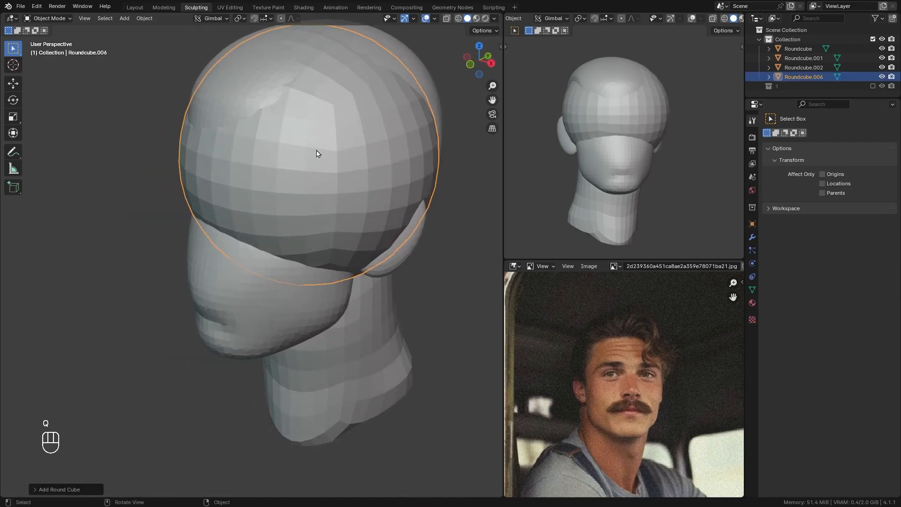
key("g")
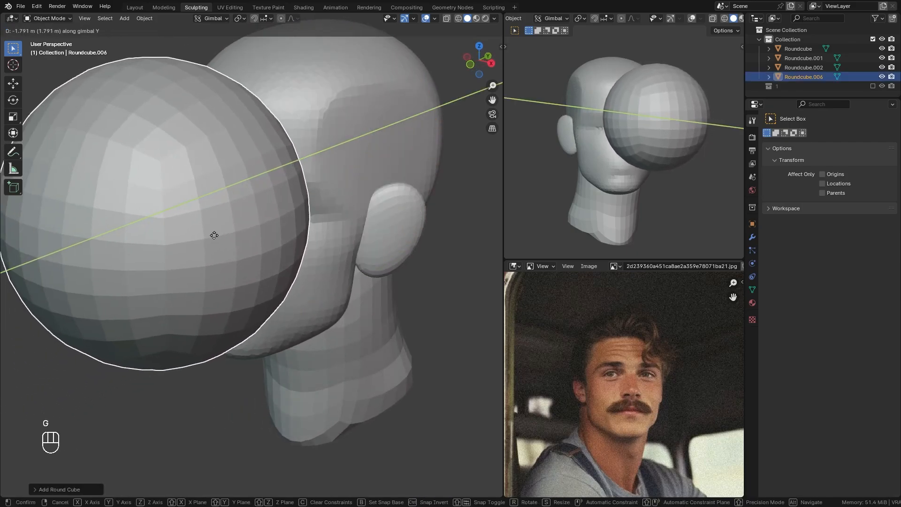
right_click(216, 241)
middle_click_drag(324, 172, 309, 215, "ctrl")
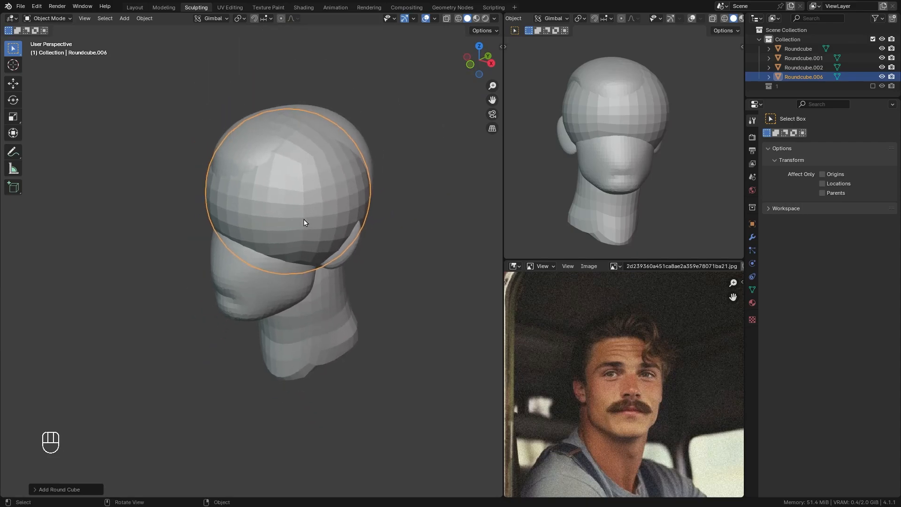
middle_click_drag(235, 262, 201, 278, "ctrl")
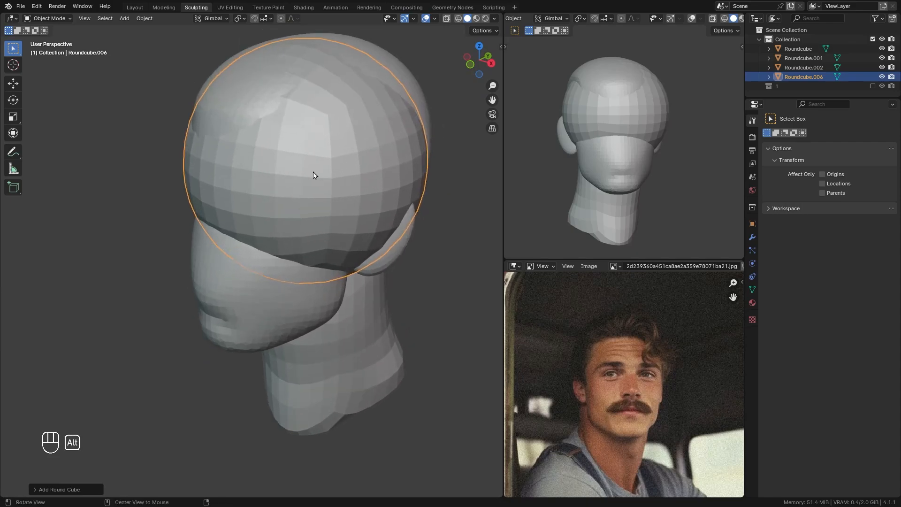
left_click_drag(314, 175, 344, 143, "alt")
left_click(369, 140)
key("g")
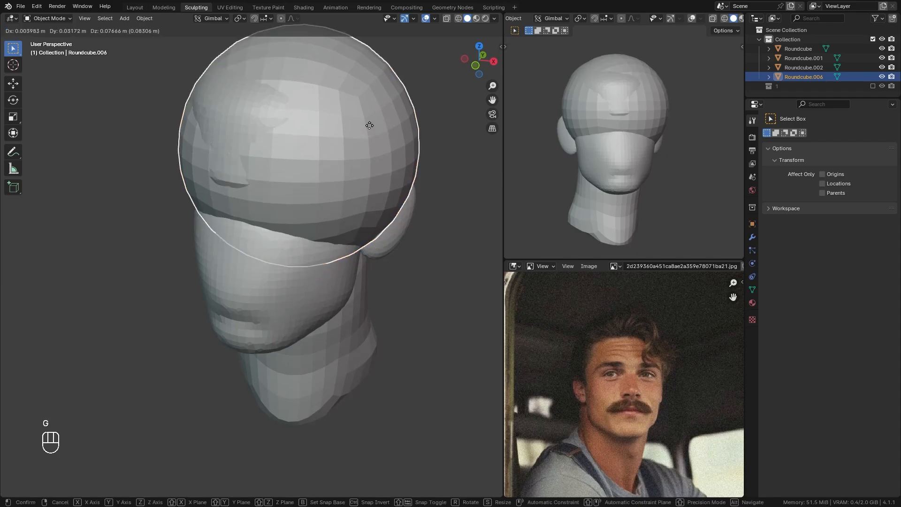
right_click(389, 114)
left_click(395, 75)
key("g")
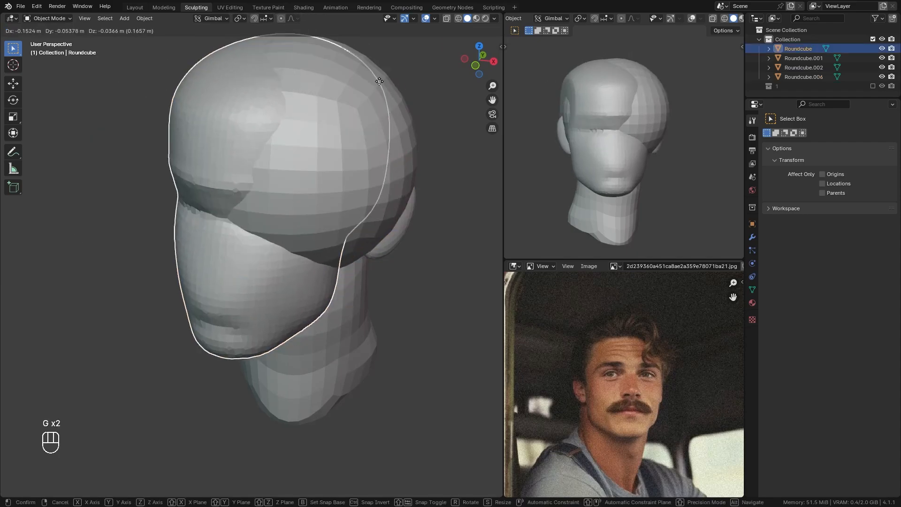
right_click(395, 111)
left_click(326, 151)
middle_click_drag(326, 151, 341, 164)
key("m")
left_click(352, 150)
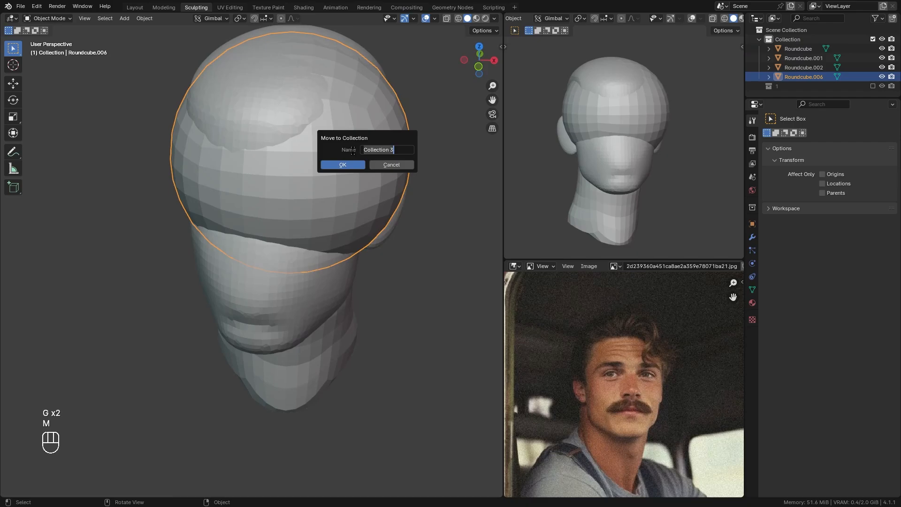
key("Escape")
key("Escape")
Show the item transform values for the head and the new round cube to compare their rotations.
key("n")
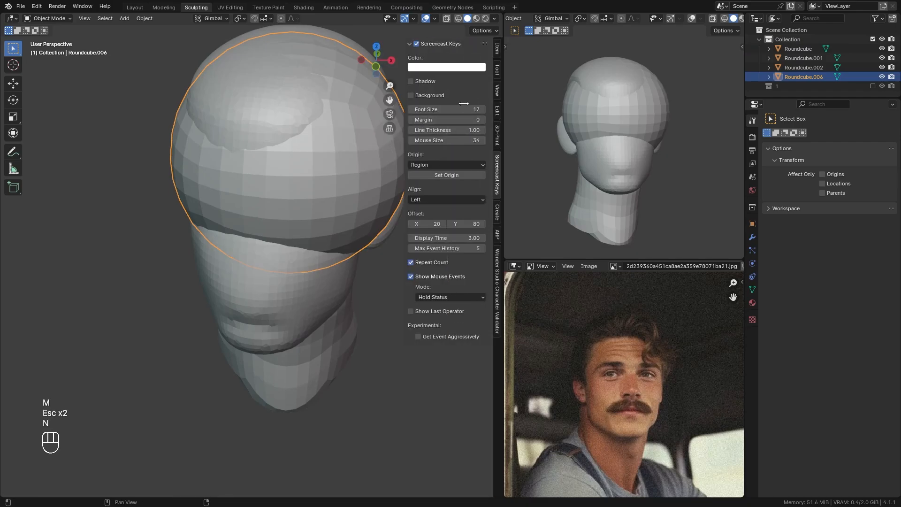
left_click(497, 49)
left_click(297, 92)
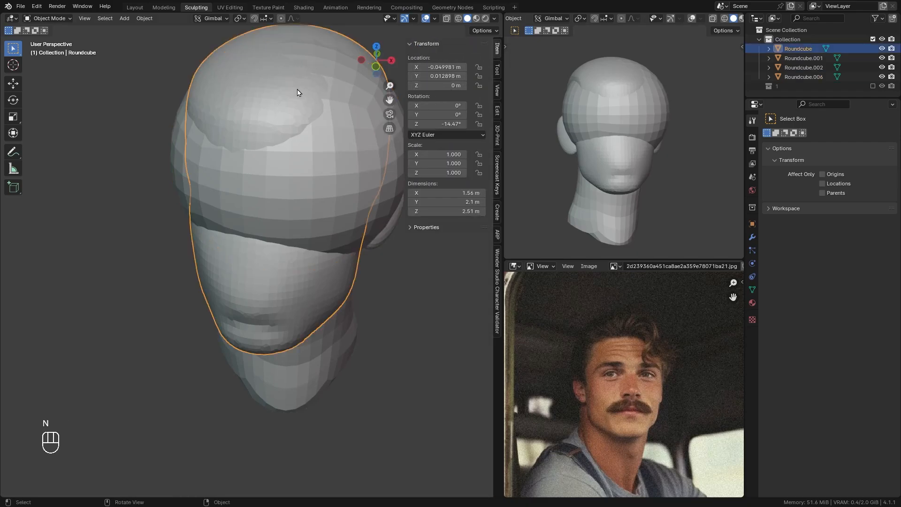
left_click(365, 153)
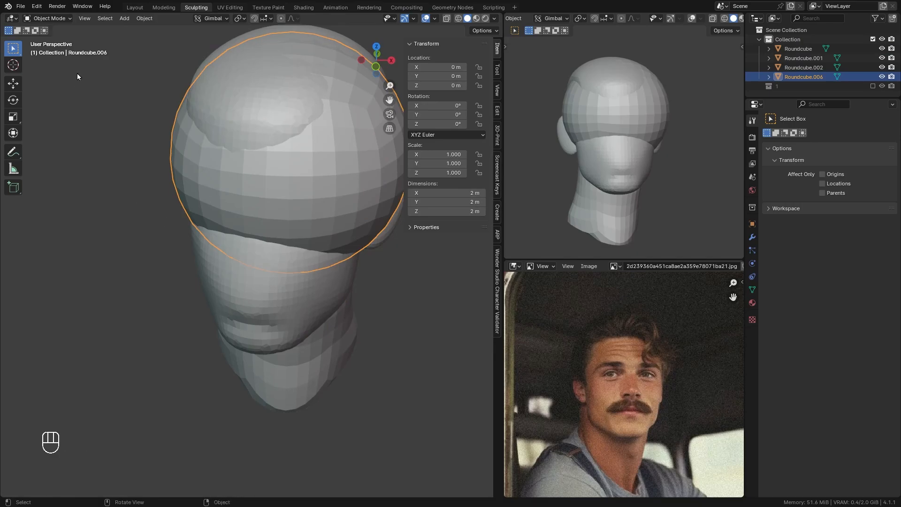
Try to copy the new round cube's rotation onto the head, and undo it.
left_click(237, 121, "shift")
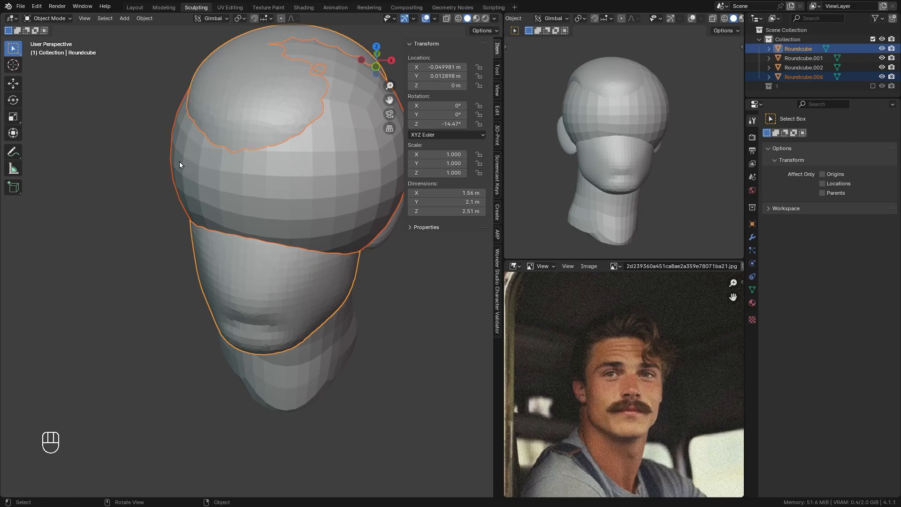
left_click(210, 108, "shift")
left_click(213, 111, "shift")
left_click(178, 139, "shift")
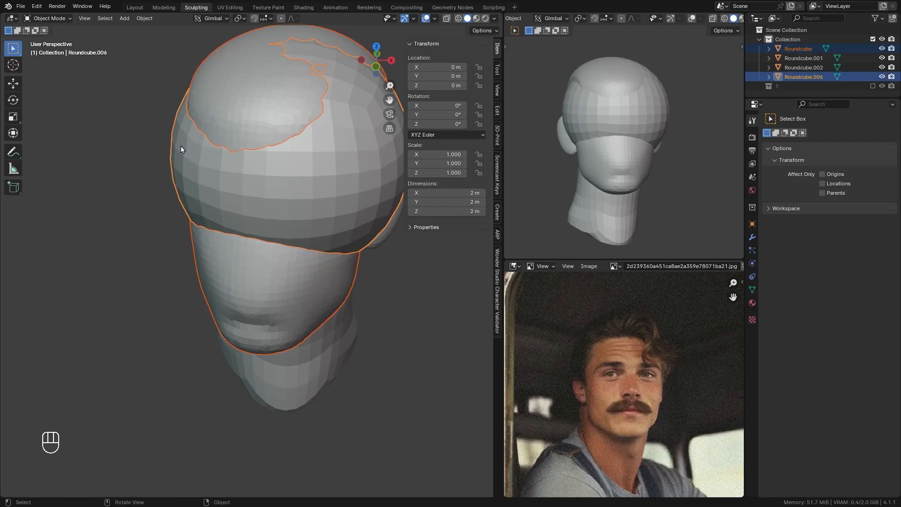
key("ctrl+c")
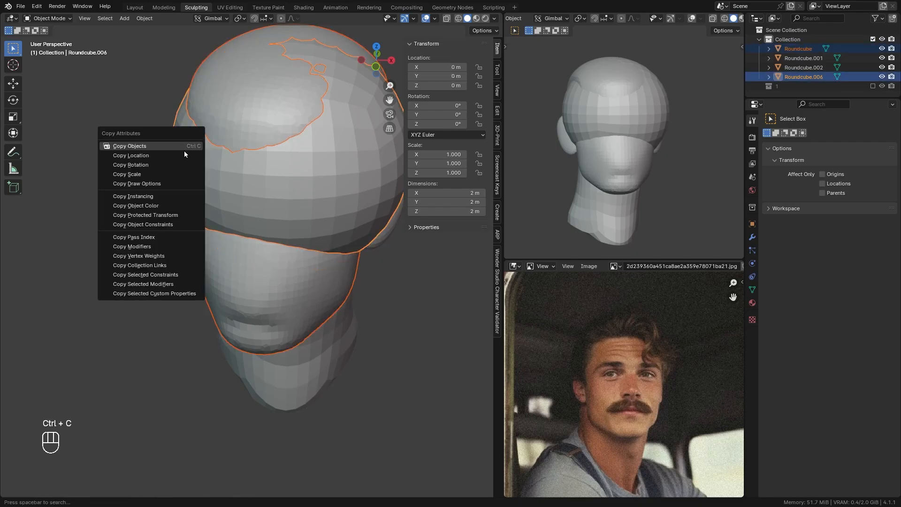
left_click(155, 164)
key("ctrl+z")
key("ctrl+z")
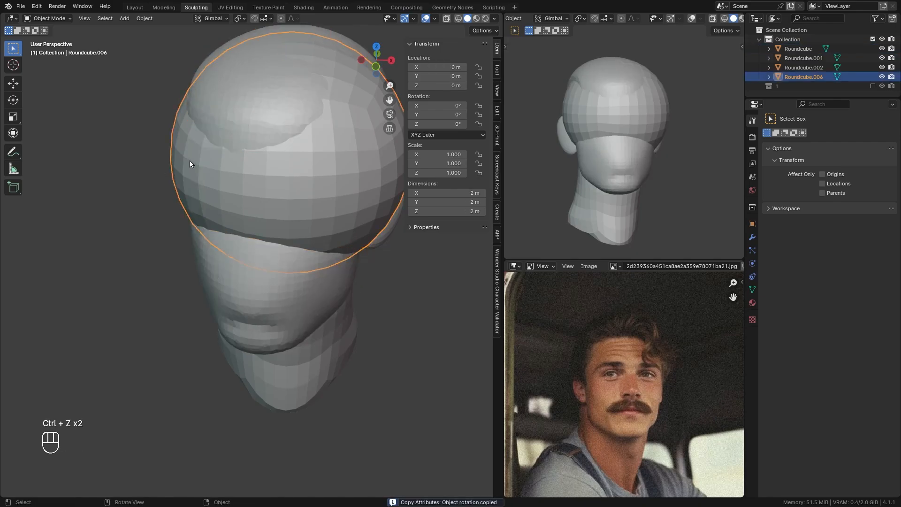
Copy the head's rotation onto the new round cube, with the head as the active object.
left_click(217, 109, "shift")
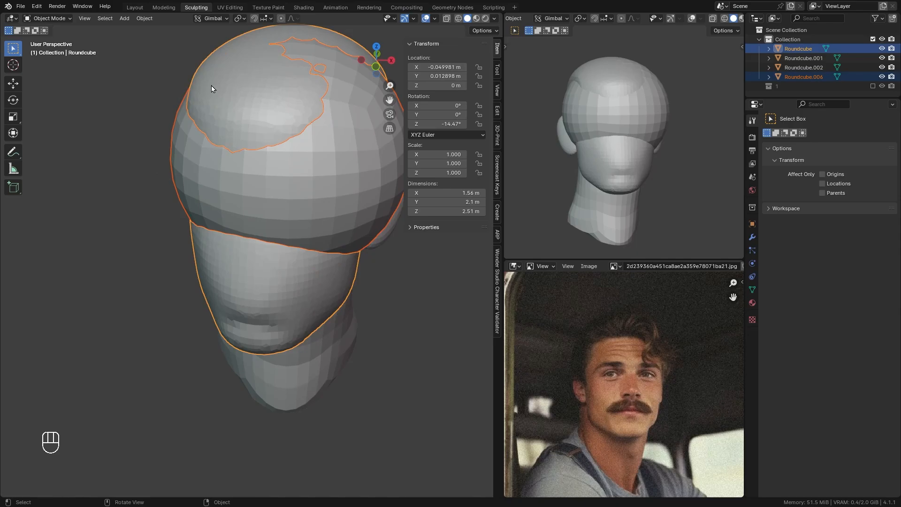
key("ctrl+c")
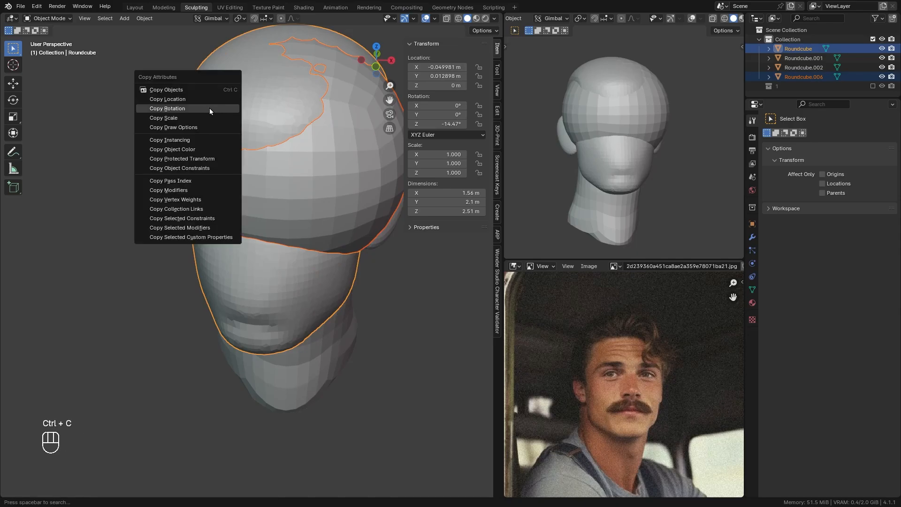
left_click(209, 108)
Scale the new round cube down to 0.312 and set the transform orientation to Local.
left_click(284, 179)
key("KP_Decimal")
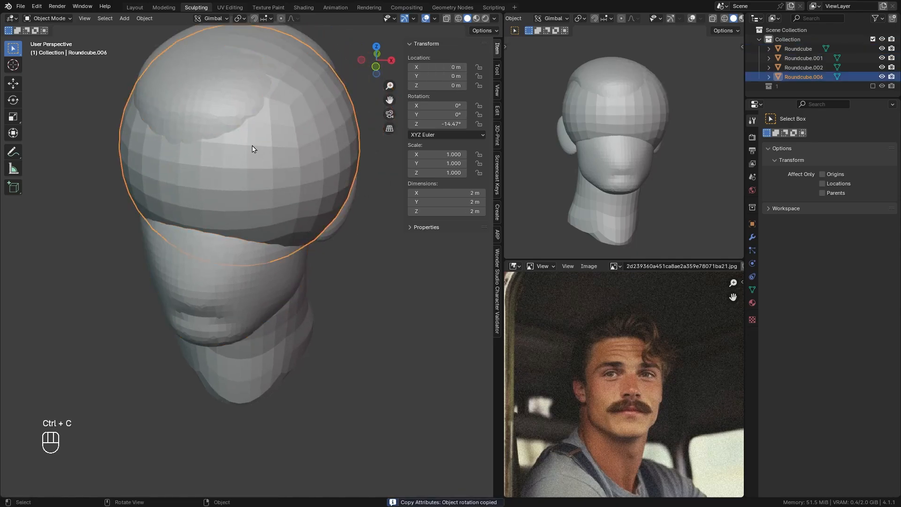
middle_click_drag(252, 149, 184, 112)
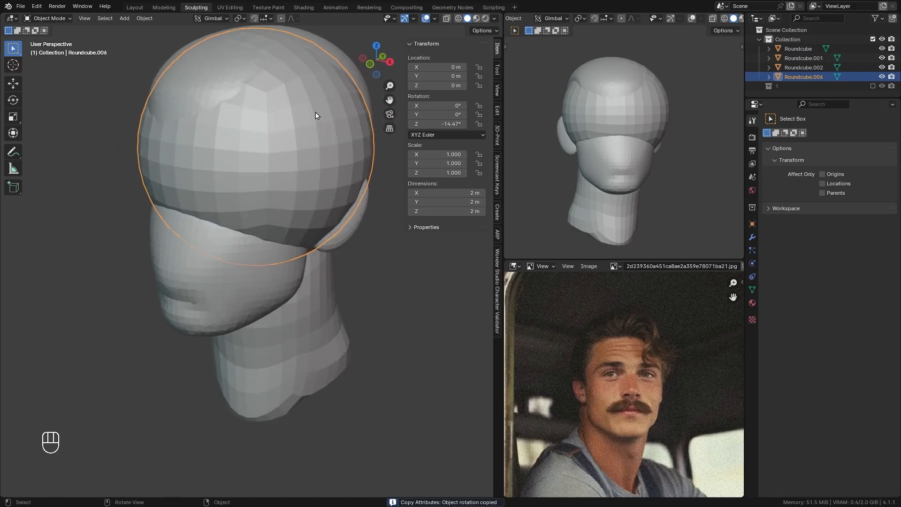
key("s")
left_click(271, 143)
key("s")
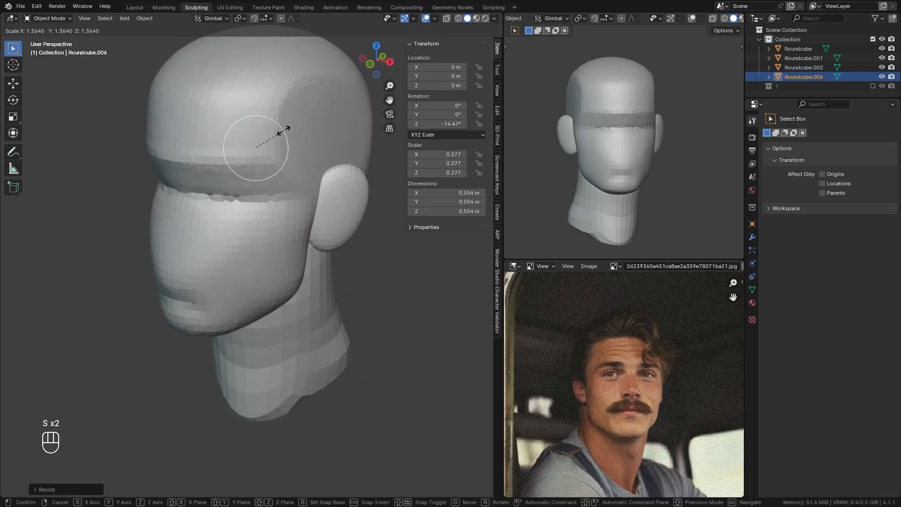
left_click(283, 127)
left_click(224, 19)
left_click(211, 58)
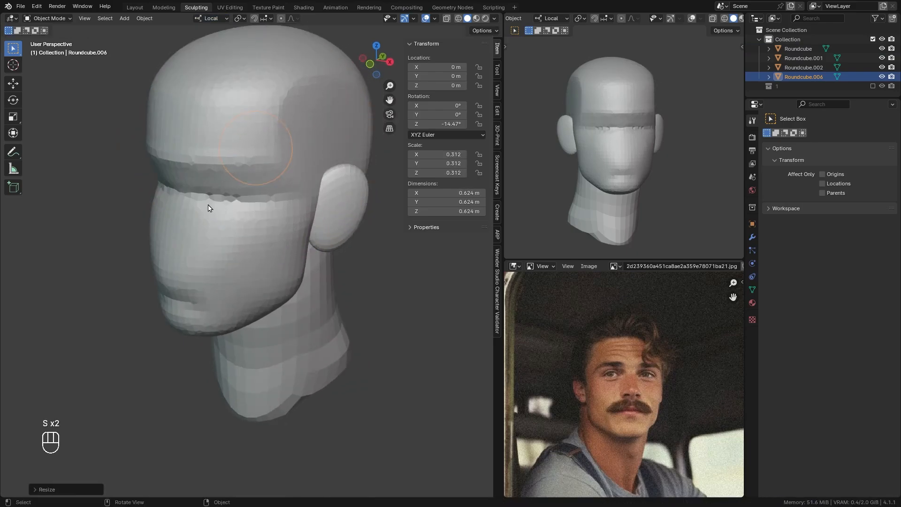
Move the small sphere forward along local Y to the front of the face, and down to about Z -0.375 m.
middle_click_drag(207, 201, 253, 160)
key("g")
key("y")
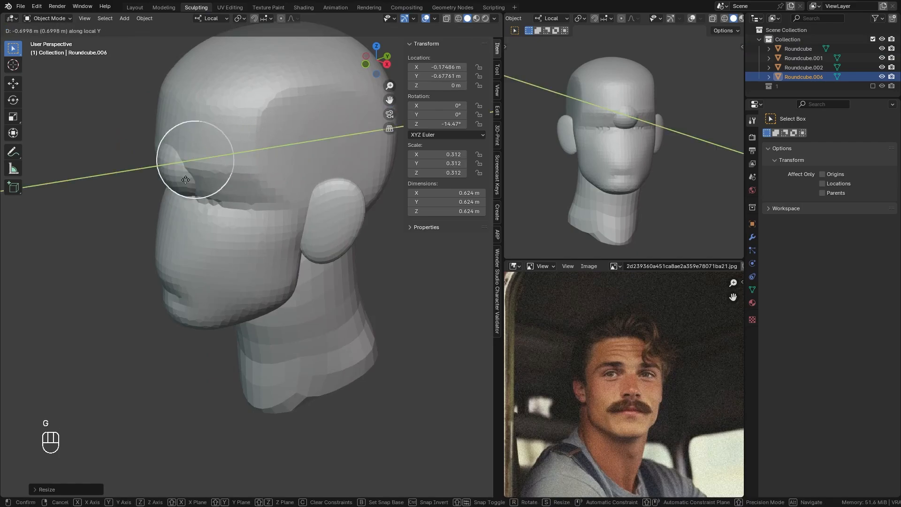
key("z")
scroll(226, 171, "up", 5, "alt")
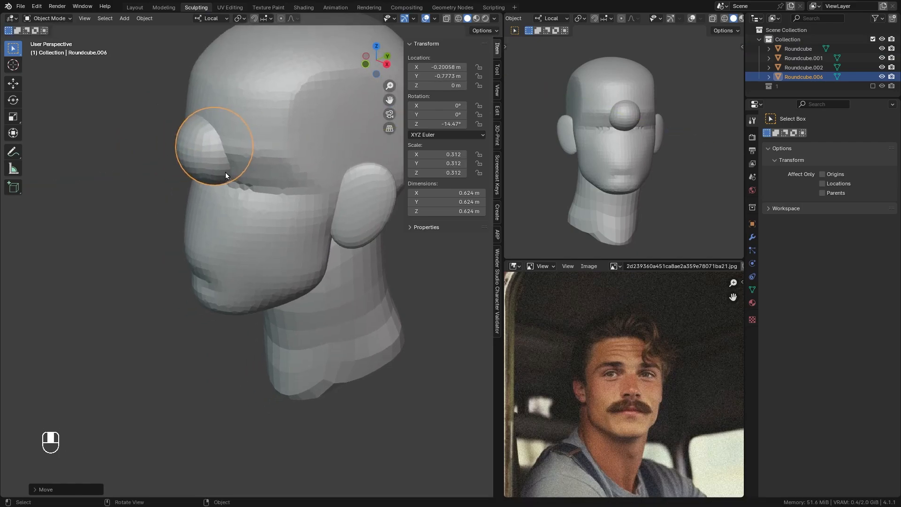
left_click(225, 184)
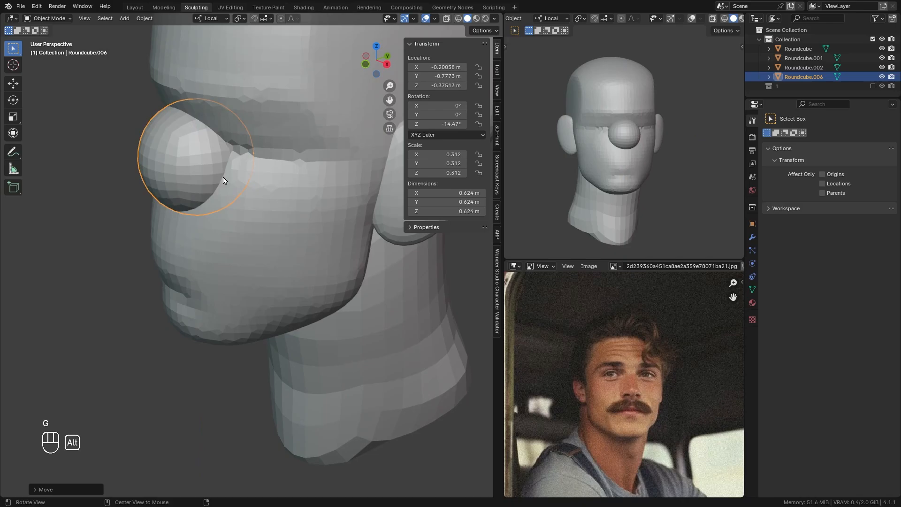
Copy the head's location onto the small sphere and select only the sphere inside the head using X-ray.
middle_click_drag(225, 184, 281, 157, "alt")
scroll(279, 96, "down", 4)
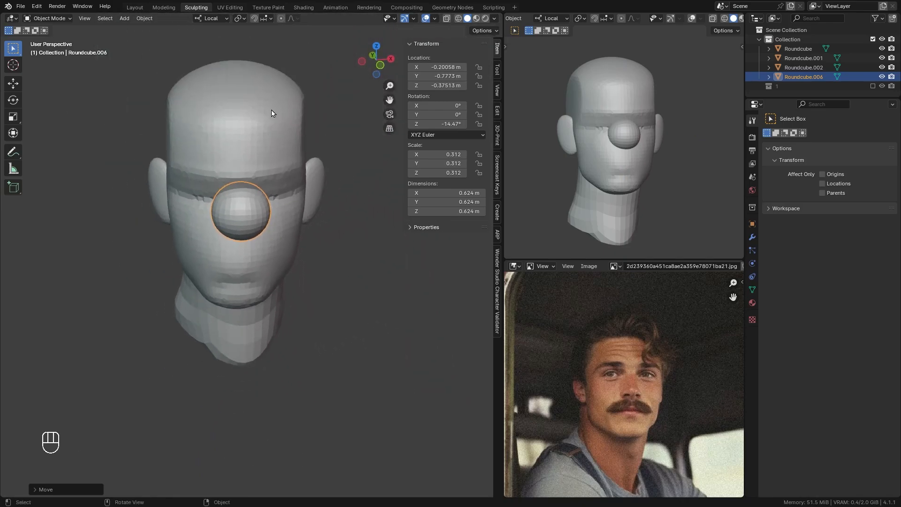
left_click(275, 114, "shift")
scroll(274, 117, "up", 2)
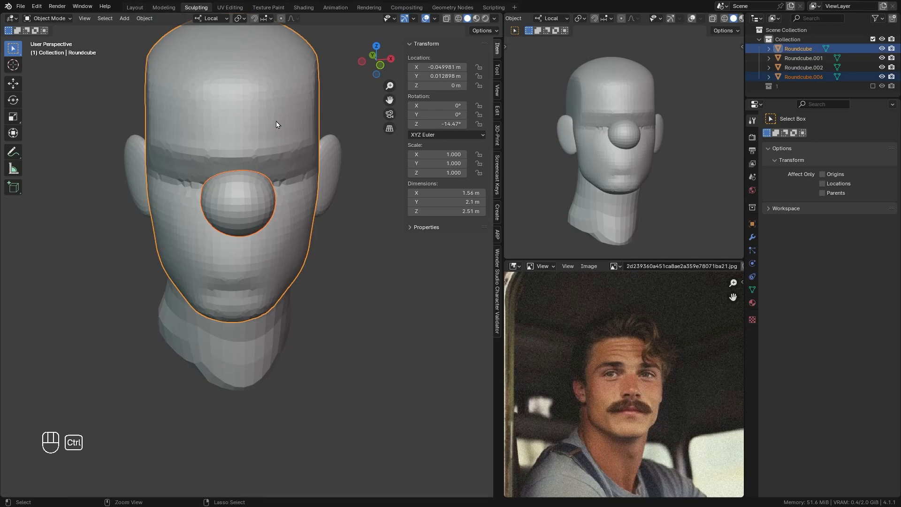
key("ctrl+c")
left_click(268, 122)
key("alt+z")
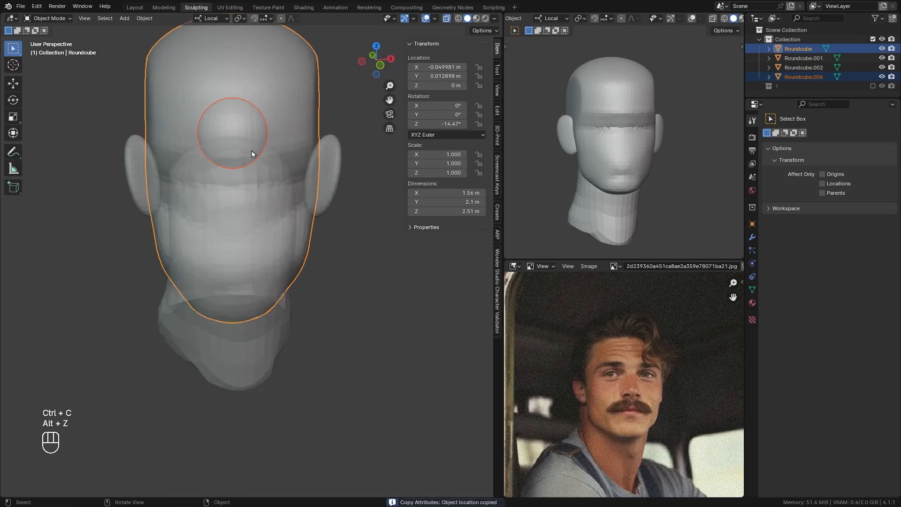
left_click(251, 151)
key("alt+z")
Move the small sphere forward along local Y to the face surface and lower it along Z to the nose area.
middle_click_drag(273, 140, 223, 146)
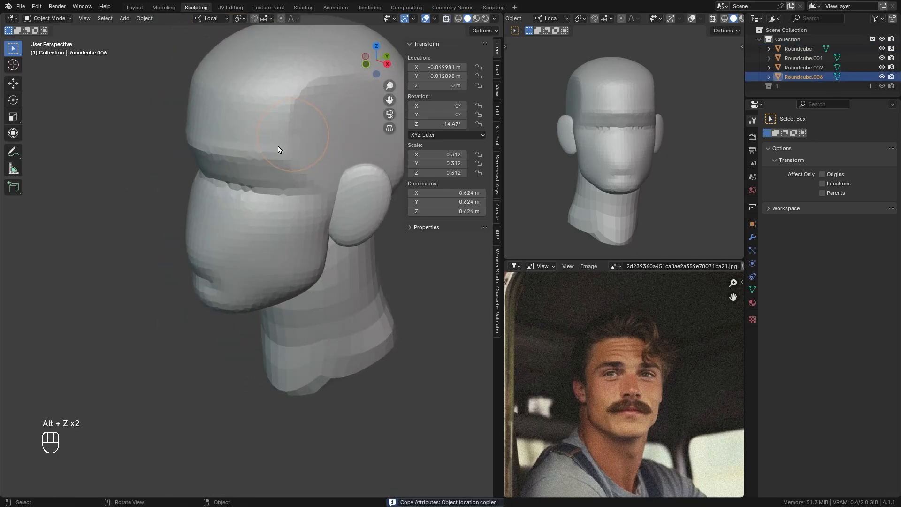
key("g")
left_click(202, 178)
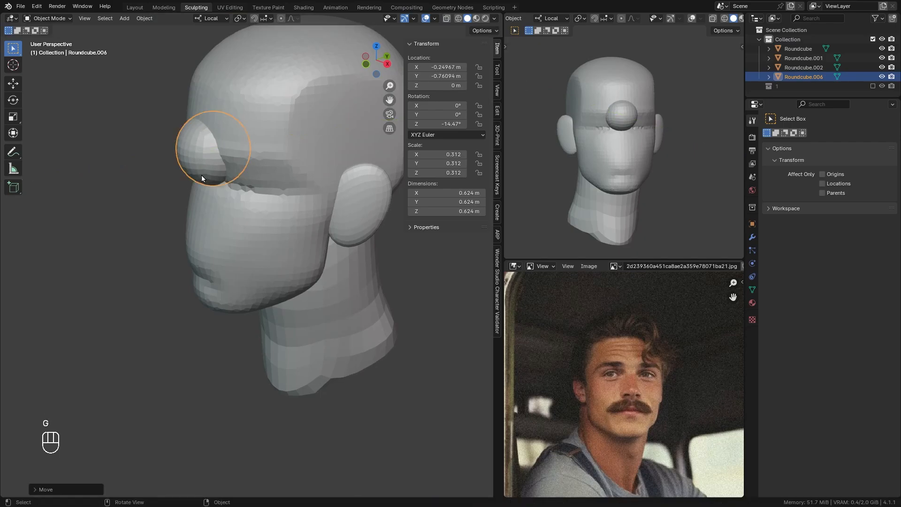
key("g")
key("z")
key("z")
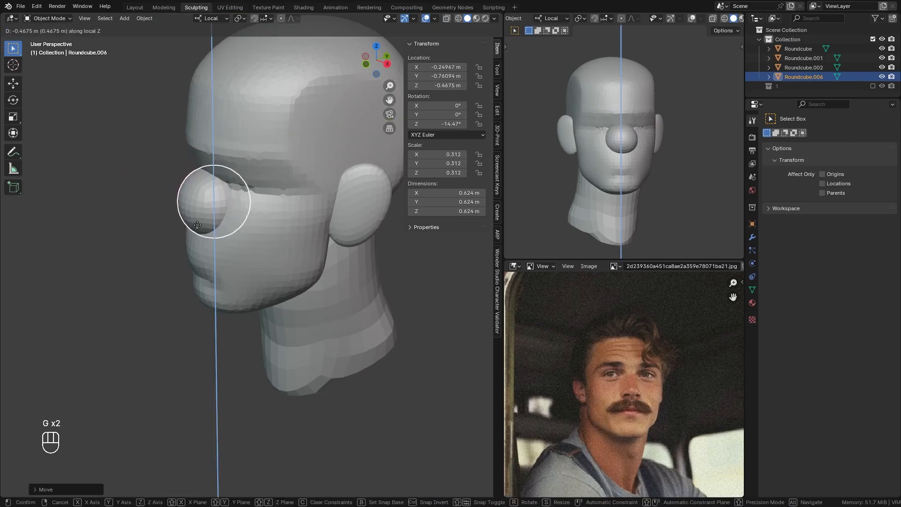
left_click(202, 203)
middle_click_drag(202, 203, 261, 167)
Scale the nose sphere down to 0.204 and lower it along Z to about -0.541 m.
key("s")
left_click(264, 171)
scroll(263, 180, "up", 3)
key("g")
key("z")
left_click(263, 179)
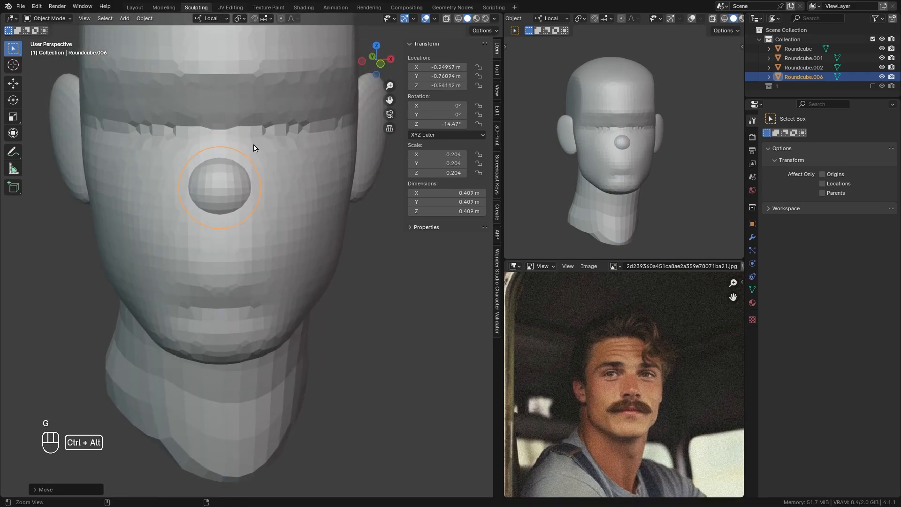
Move the nose sphere forward along local Y to about X -0.274 m, Y -0.854 m so it protrudes from the face.
left_click_drag(254, 144, 263, 158, "ctrl+alt")
mouse_move(263, 168)
middle_mouse_down()
mouse_move(197, 184)
mouse_move(259, 172)
middle_mouse_up()
key("g")
key("y")
left_click(187, 179)
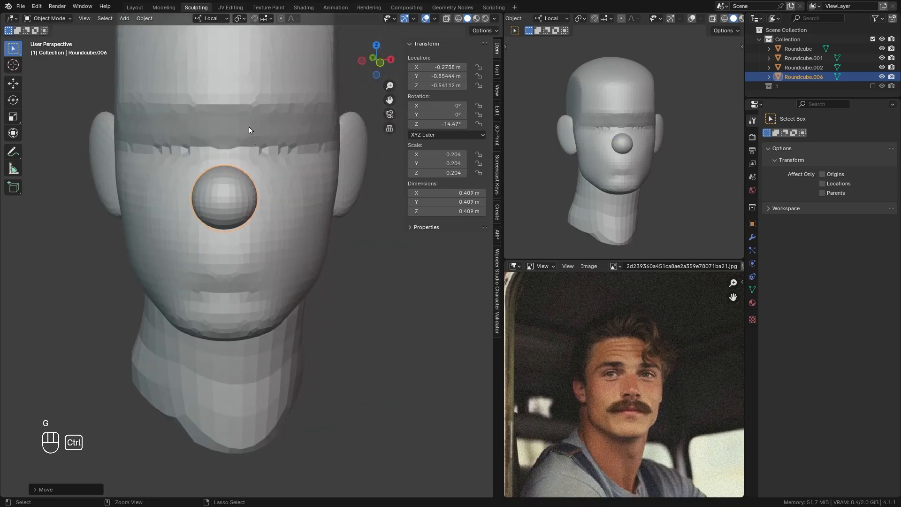
Stretch the sphere into a long nose shape in Sculpt Mode with the Grab brush at 170 px radius and X symmetry enabled.
left_click_drag(249, 127, 245, 104, "ctrl+alt")
key("ctrl+Tab")
left_click_drag(235, 178, 239, 201, "alt+shift")
mouse_move(239, 201)
left_mouse_down("ctrl+alt")
mouse_move(243, 163)
mouse_move(255, 155)
mouse_move(246, 229)
left_mouse_up("ctrl+alt")
left_click(384, 32)
key("f")
key("f")
key("f")
left_click(222, 231)
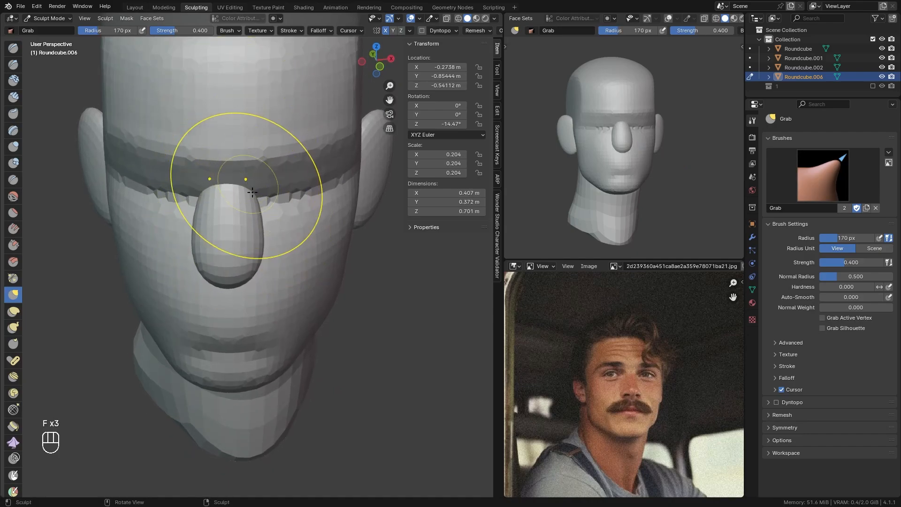
left_click_drag(252, 192, 245, 201)
Pull the nose forward into a pointed tip with the Grab brush at 196 px radius, viewed from above.
mouse_move(226, 268)
left_mouse_down("alt")
mouse_move(225, 153)
mouse_move(239, 214)
mouse_move(241, 176)
mouse_move(227, 160)
mouse_move(227, 132)
left_mouse_up("alt")
key("f")
key("f")
left_click(255, 175)
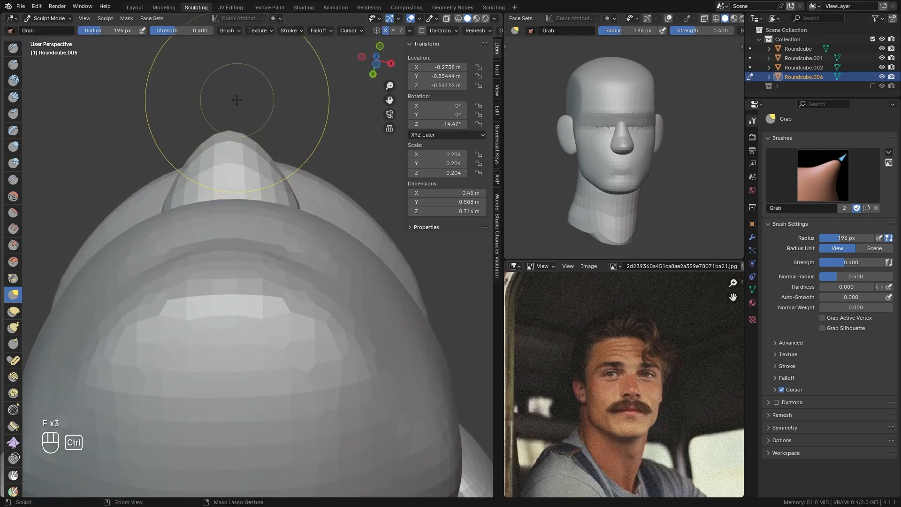
Widen the nostril wings and round the nose's front from above with the Grab brush at 156 px radius.
left_click_drag(235, 99, 235, 143, "ctrl+alt")
left_click_drag(239, 193, 234, 169, "ctrl+alt")
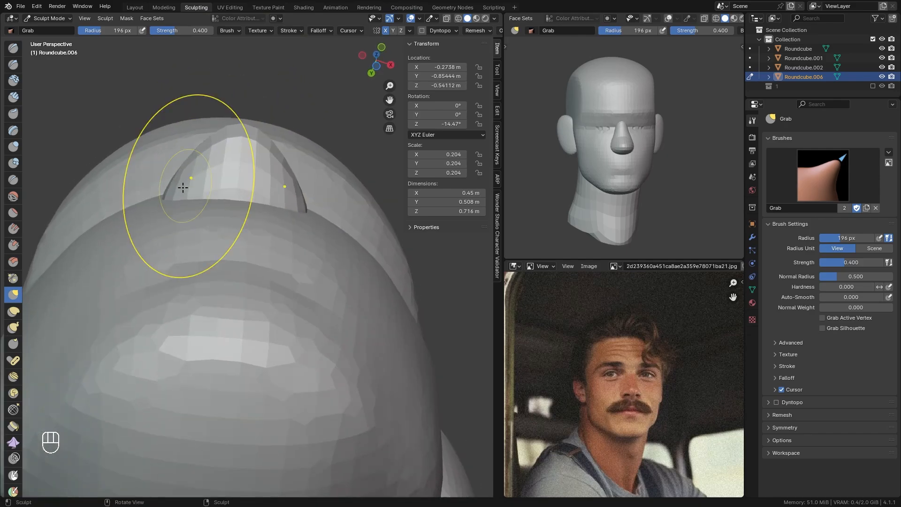
left_click(165, 185)
key("f")
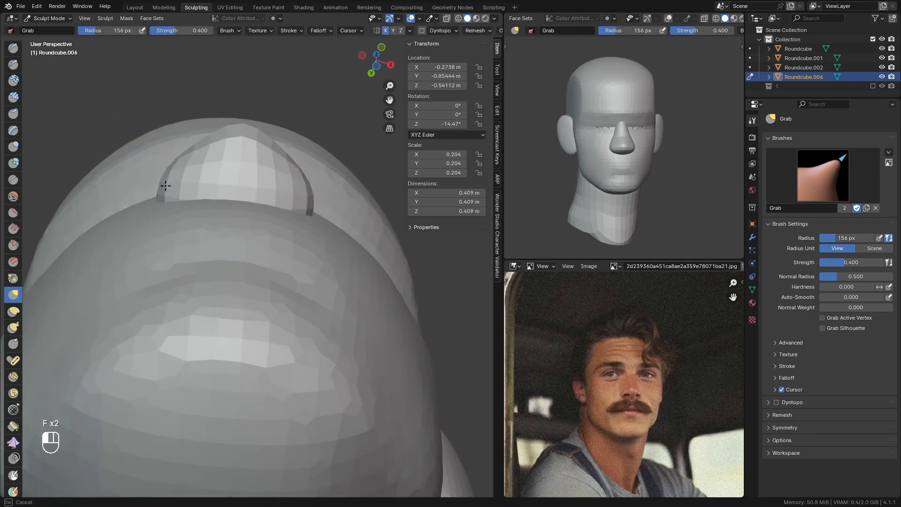
key("f")
mouse_move(202, 150)
left_mouse_down()
mouse_move(195, 227)
mouse_move(203, 201)
left_mouse_up()
left_click(249, 136)
Pull the lower part of the nose downward from the front with the Grab brush at 440 px radius.
key("f")
left_click(236, 191)
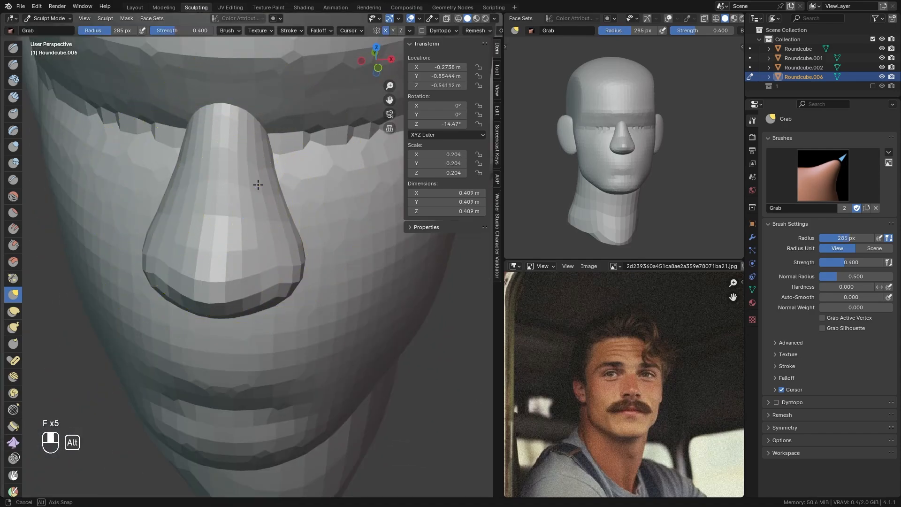
left_click_drag(257, 184, 275, 200, "alt")
key("f")
left_click(329, 209)
key("f")
left_click(175, 243)
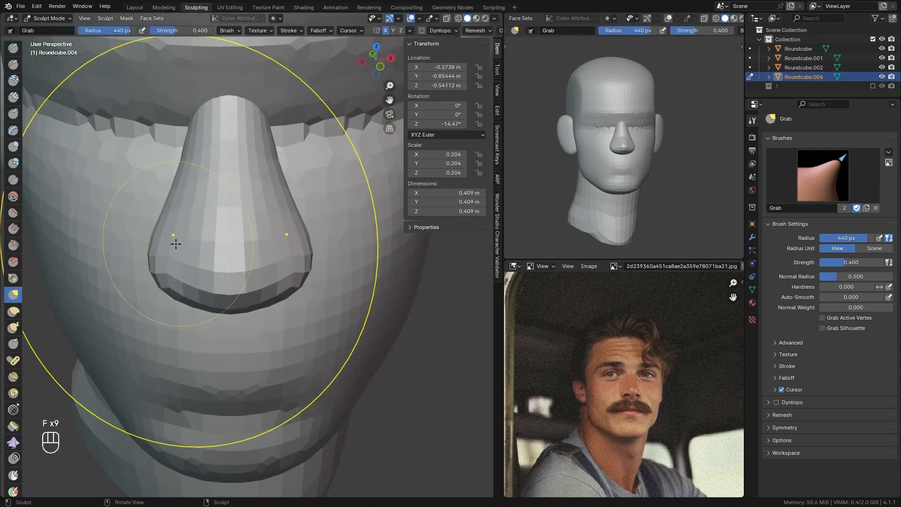
left_click_drag(170, 251, 156, 295)
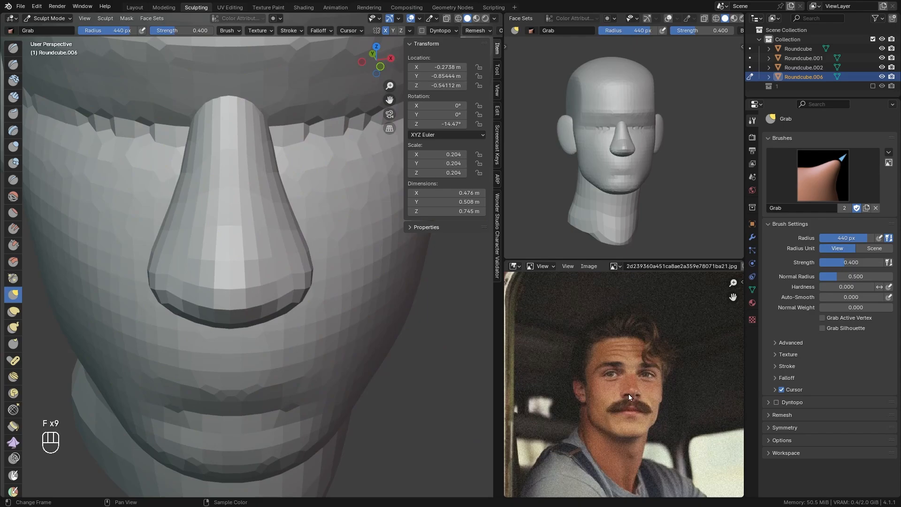
Narrow the nostril wings and sides of the nose with the Grab brush at 429 and 369 px radius.
key("f")
key("f")
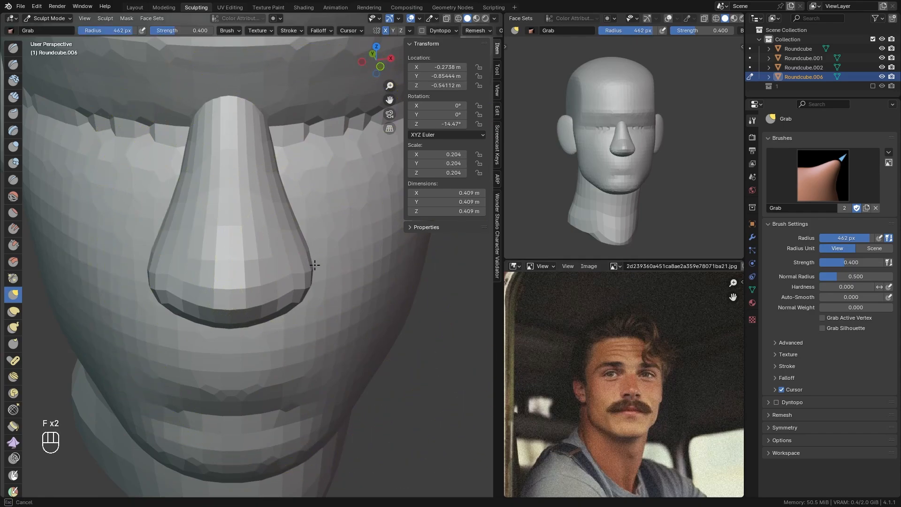
left_click_drag(272, 271, 266, 269)
key("f")
left_click(243, 266)
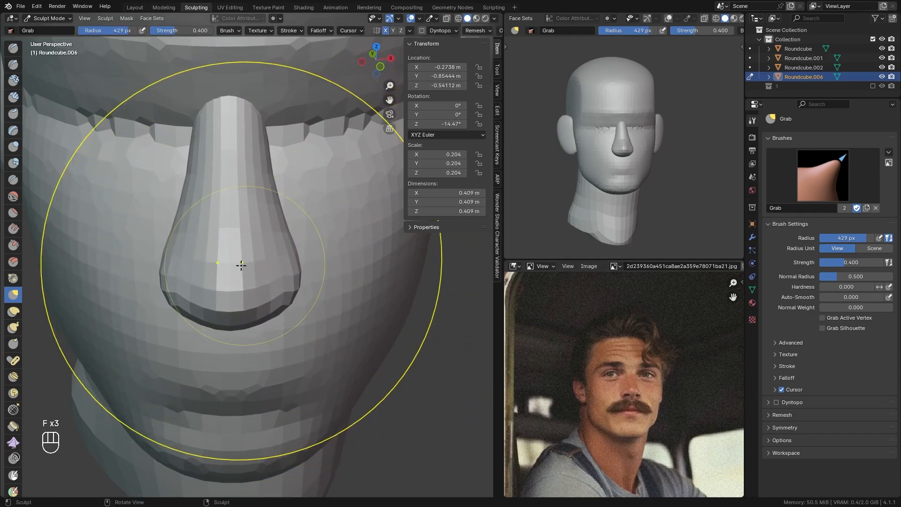
key("f")
left_click(226, 269)
key("f")
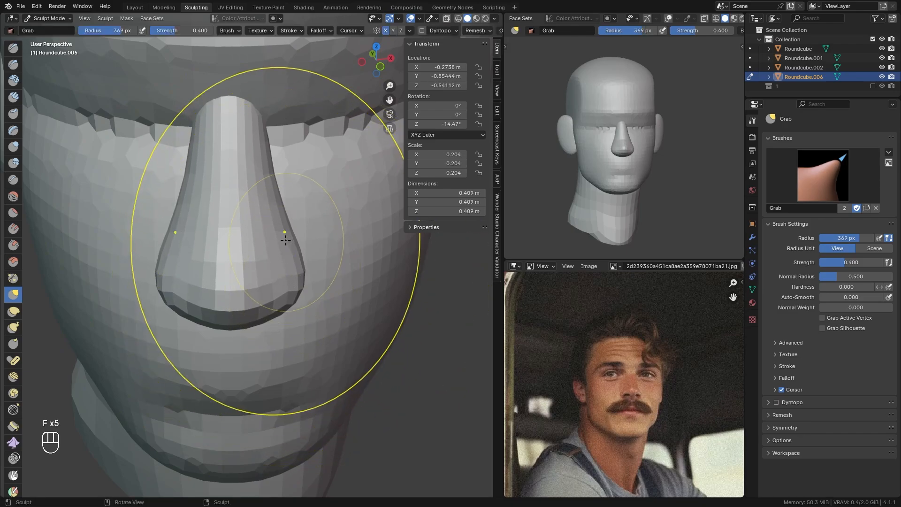
left_click(274, 207)
left_click_drag(300, 275, 277, 275)
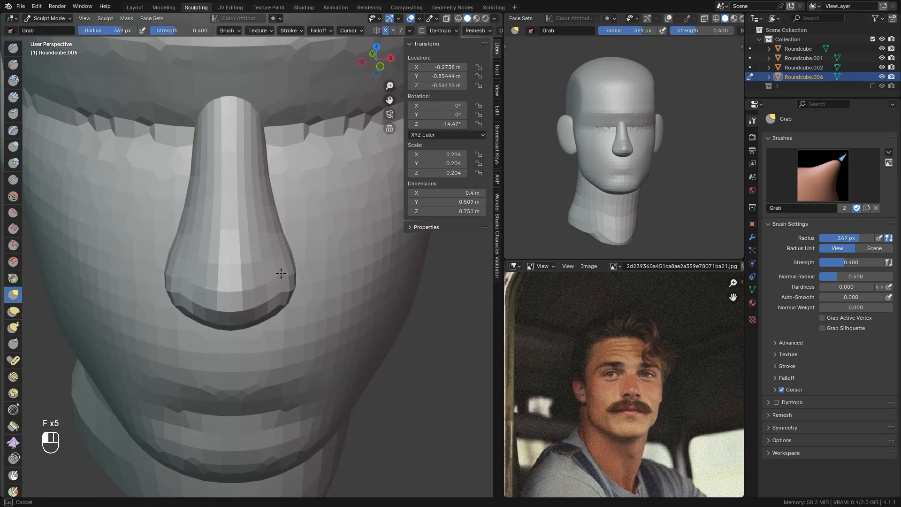
Hide the transform sidebar and check the nose's proportions on the head from several angles.
scroll(281, 273, "down", 5)
key("n")
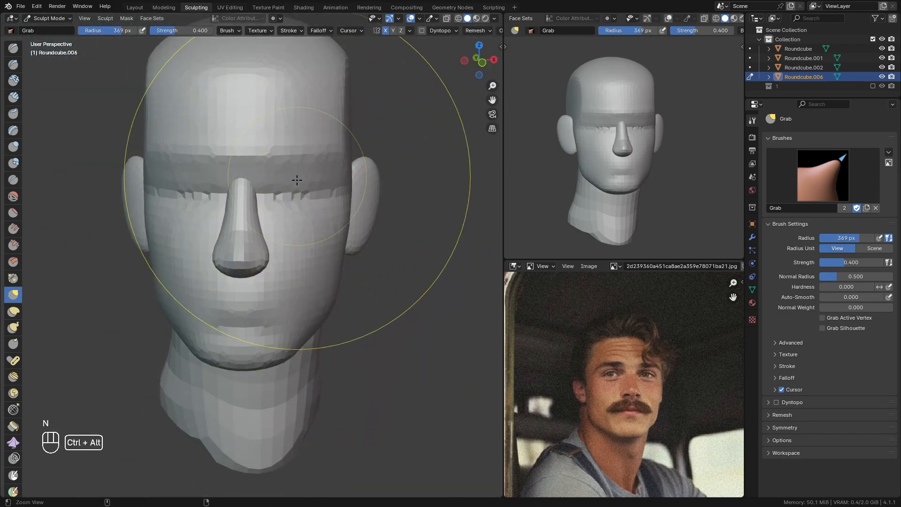
left_click_drag(297, 180, 289, 157, "ctrl+alt")
left_click_drag(282, 219, 276, 188, "ctrl+alt")
left_click_drag(275, 197, 263, 171, "alt")
key("f")
left_click(259, 202)
mouse_move(259, 213)
left_mouse_down("alt")
mouse_move(198, 228)
mouse_move(245, 255)
left_mouse_up("alt")
key("alt+z")
key("f")
key("f")
left_click(211, 220)
key("f")
left_click(230, 220)
key("alt+z")
Fill out the hollow nose bridge into a straight profile with the Grab brush at 205 px radius.
mouse_move(225, 169)
middle_mouse_down("ctrl")
mouse_move(223, 208)
mouse_move(248, 281)
middle_mouse_up("ctrl")
left_click_drag(237, 241, 229, 209, "ctrl+alt")
key("f")
left_click(185, 221)
key("alt+q")
key("f")
key("f")
left_click(190, 227)
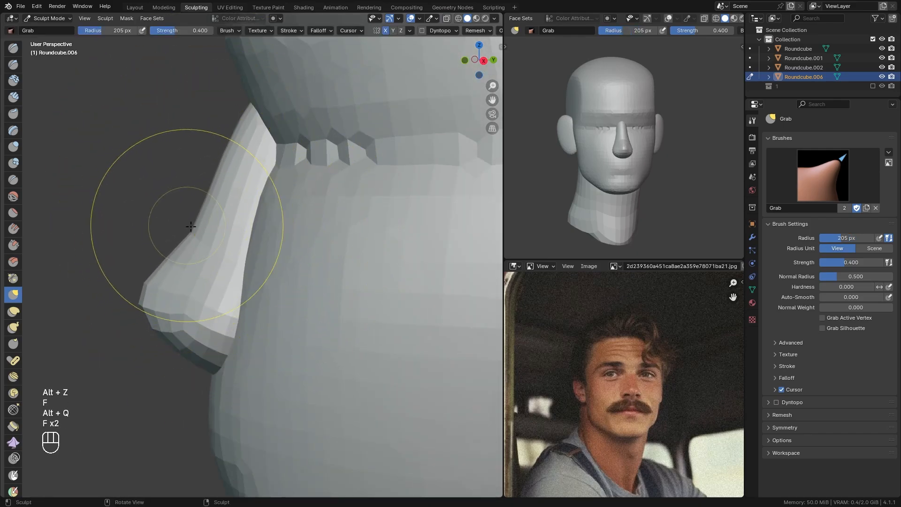
left_click_drag(169, 214, 169, 207)
Refine the upper bridge where the nose meets the brow with the Grab brush at 281 px radius.
key("f")
left_click(220, 197)
key("f")
key("f")
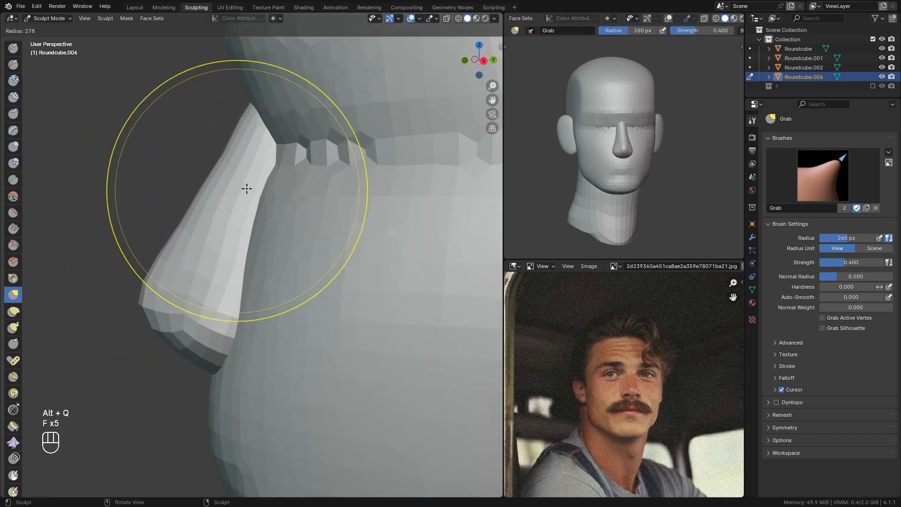
left_click(245, 188)
left_click_drag(236, 149, 233, 145)
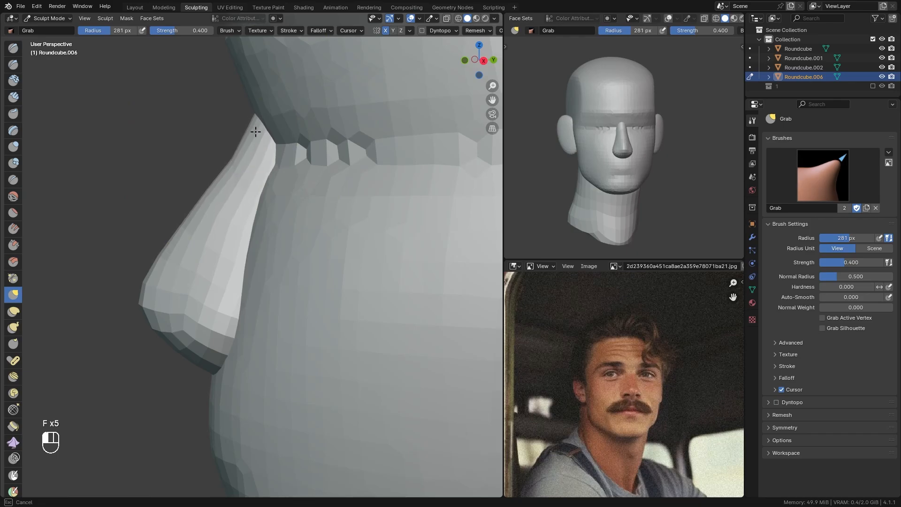
Switch sculpting to the head object and pull the brow slightly forward with the Grab brush at 231 px radius.
middle_click_drag(251, 131, 195, 263, "ctrl")
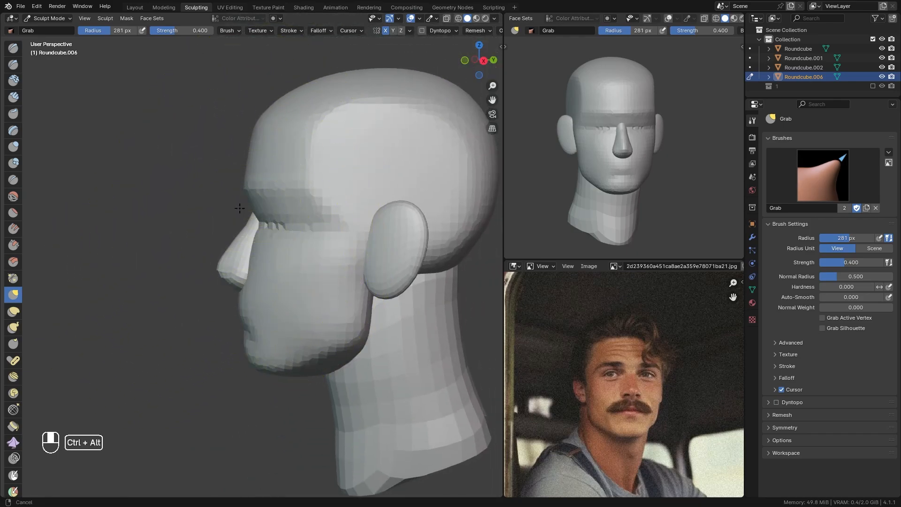
mouse_move(239, 208)
middle_mouse_down("ctrl+alt")
mouse_move(253, 143)
mouse_move(220, 165)
middle_mouse_up("ctrl+alt")
key("alt+q")
key("f")
key("f")
left_click(215, 162)
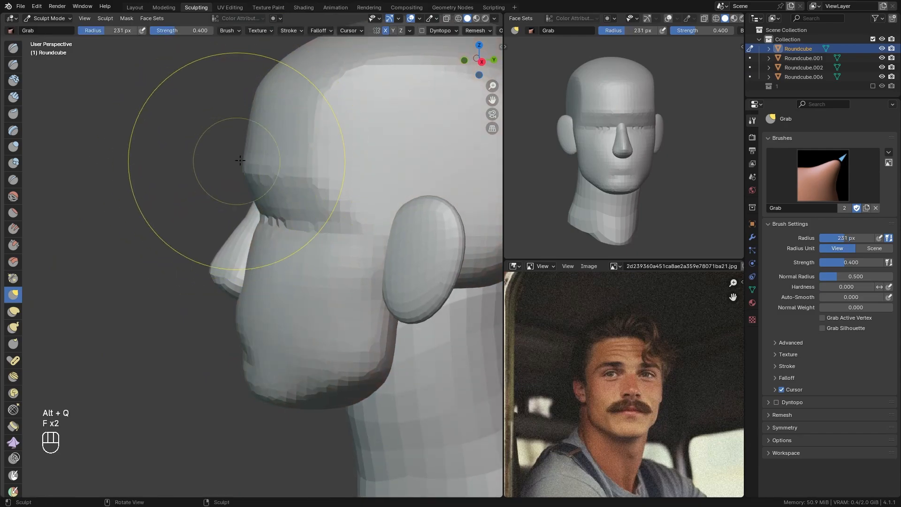
key("f")
left_click(248, 165)
mouse_move(249, 161)
left_mouse_down("alt")
mouse_move(260, 159)
mouse_move(249, 166)
left_mouse_up("alt")
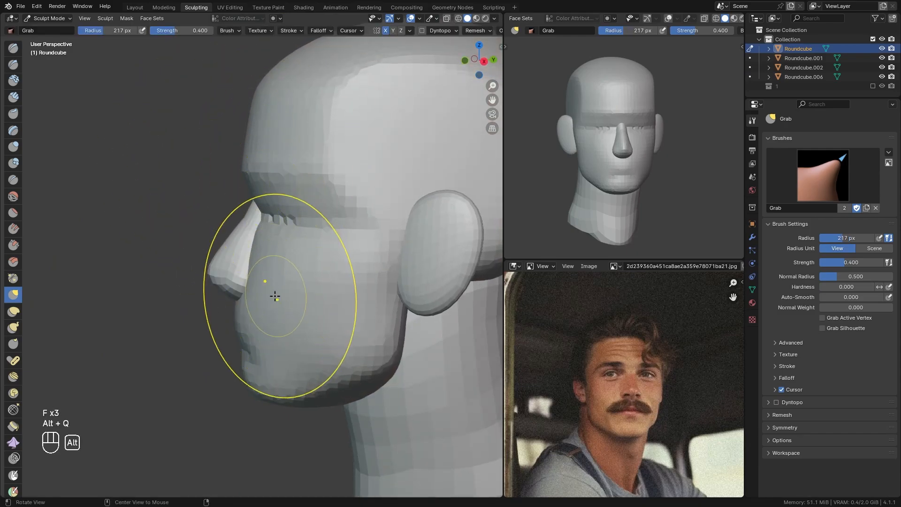
Pull the upper lip area beneath the nose forward in profile with the Grab brush at 256 px radius.
middle_click_drag(274, 295, 238, 207, "shift")
key("f")
left_click(229, 211)
key("f")
left_click(266, 209)
key("f")
left_click(274, 210)
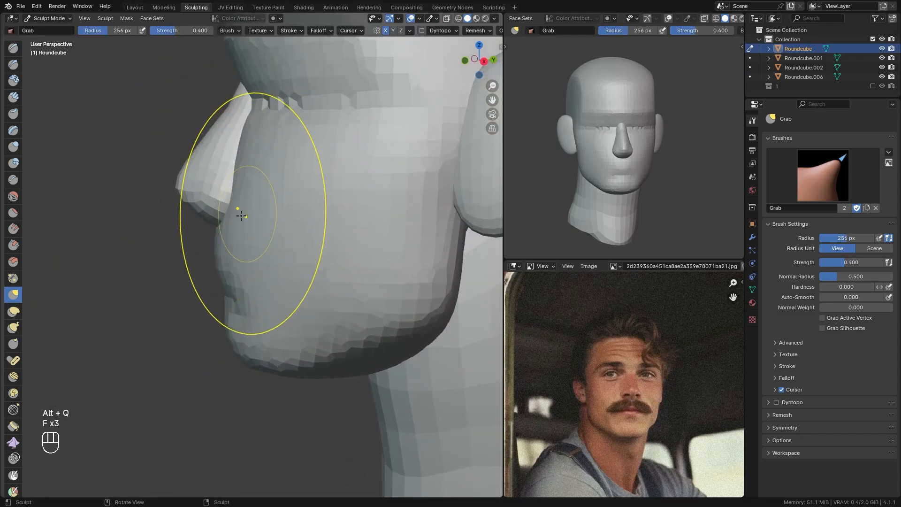
left_click_drag(227, 219, 213, 225)
Switch sculpting back to the nose and lift its underside in profile with the Grab brush at 371 px radius.
key("alt+q")
key("f")
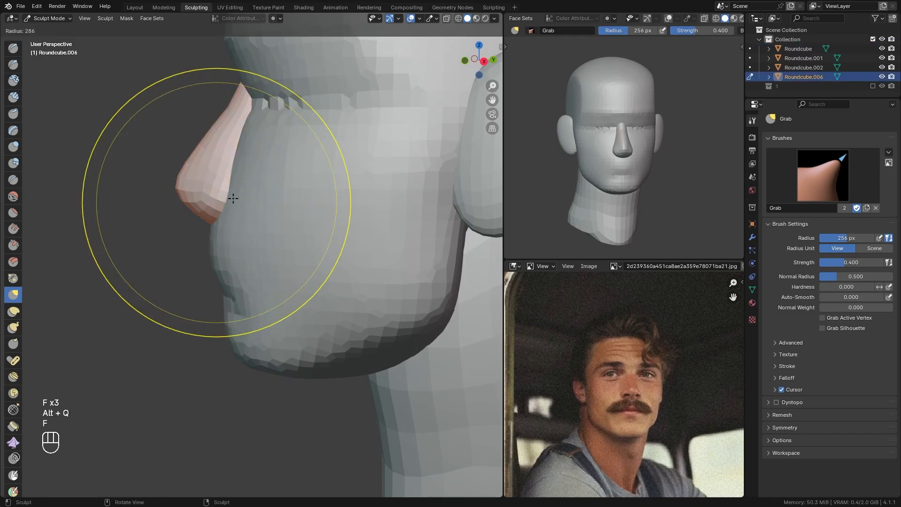
left_click(240, 196)
key("f")
left_click(252, 192)
key("f")
left_click(270, 192)
left_click_drag(207, 209, 199, 182)
Flare the nostril wings slightly outward from the front with the Grab brush at 225 px radius.
middle_click_drag(197, 183, 261, 175)
key("f")
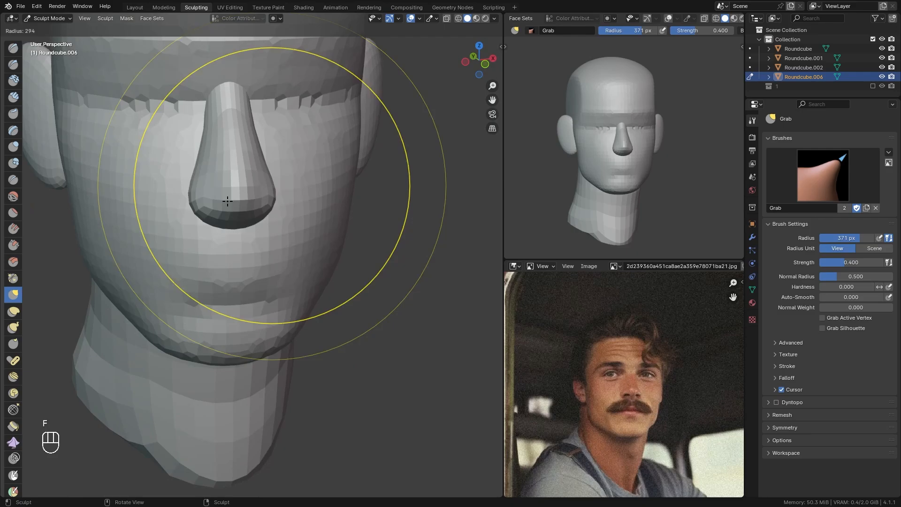
left_click(217, 203)
key("f")
left_click(201, 206)
left_click_drag(201, 207, 196, 203)
middle_click_drag(207, 197, 219, 211, "shift")
middle_click_drag(218, 211, 225, 195, "ctrl")
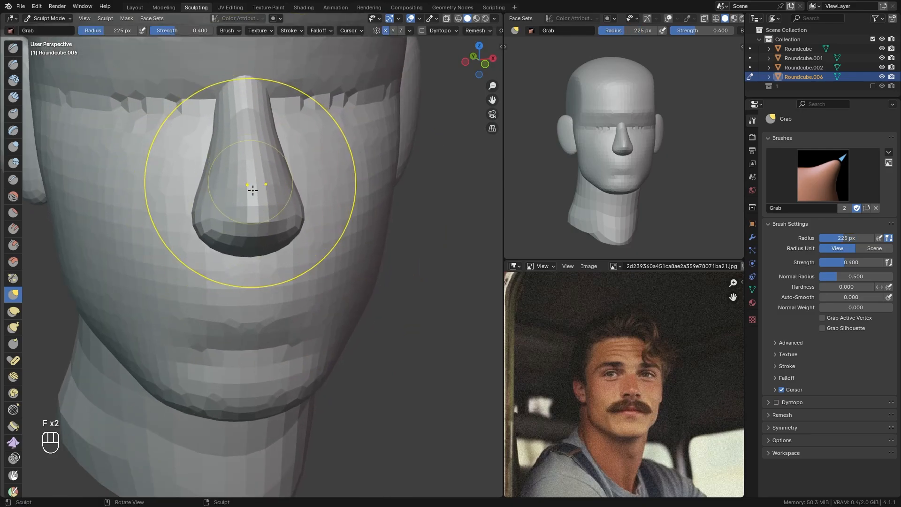
Carve two nostril openings into the underside of the nose with the inverted Draw brush at 49 px radius.
left_click_drag(260, 215, 247, 189, "alt")
key("q")
key("f")
mouse_move(299, 241)
left_mouse_down("ctrl+alt")
mouse_move(293, 189)
mouse_move(260, 177)
mouse_move(258, 148)
left_mouse_up("ctrl+alt")
left_click(242, 190)
key("f")
left_click(239, 176)
key("f")
key("f")
left_click(249, 163)
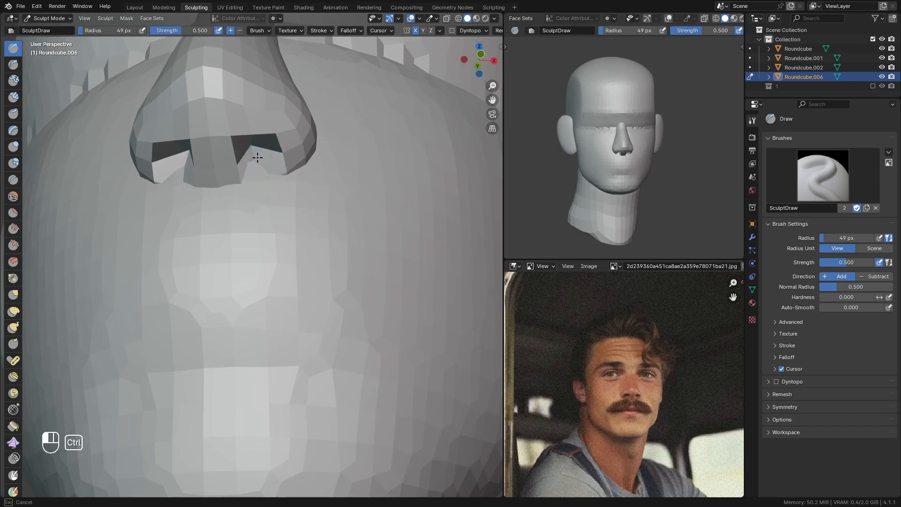
Push the nostril wings outward from below to widen the openings with the Grab brush at 180 and 176 px radius.
key("q")
key("f")
left_click(330, 164)
middle_click_drag(307, 151, 311, 135)
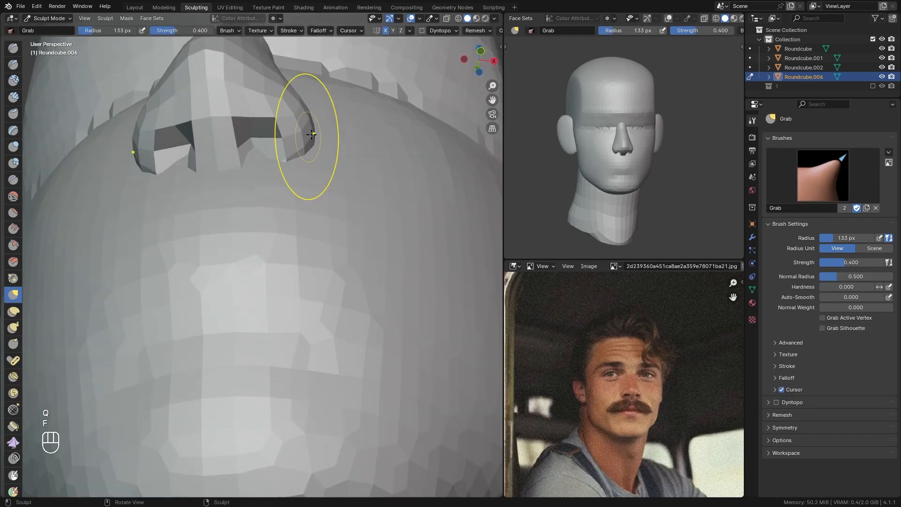
key("f")
left_click(282, 130)
key("f")
left_click(285, 131)
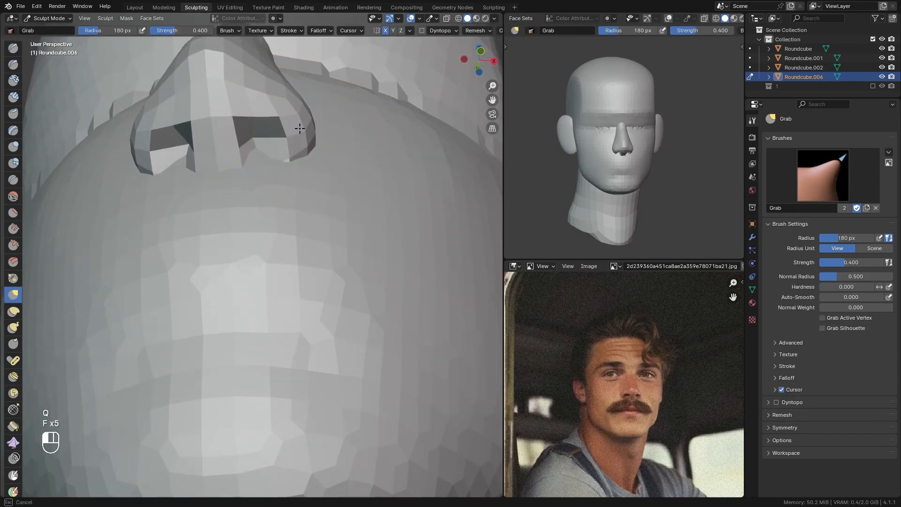
left_click_drag(306, 127, 304, 128)
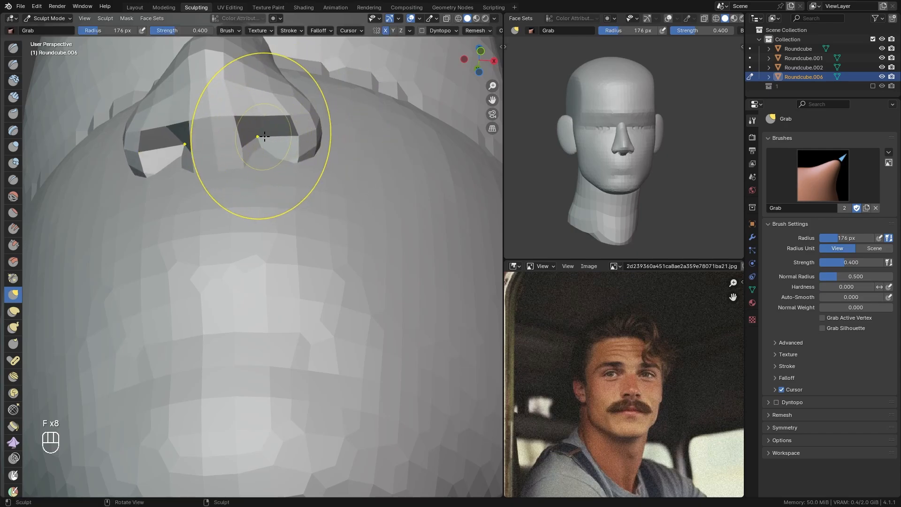
Lift the tip of the nose in profile with the Grab brush at 342 px radius.
left_click_drag(274, 128, 179, 185, "alt")
key("f")
left_click(181, 156)
key("f")
left_click(212, 136)
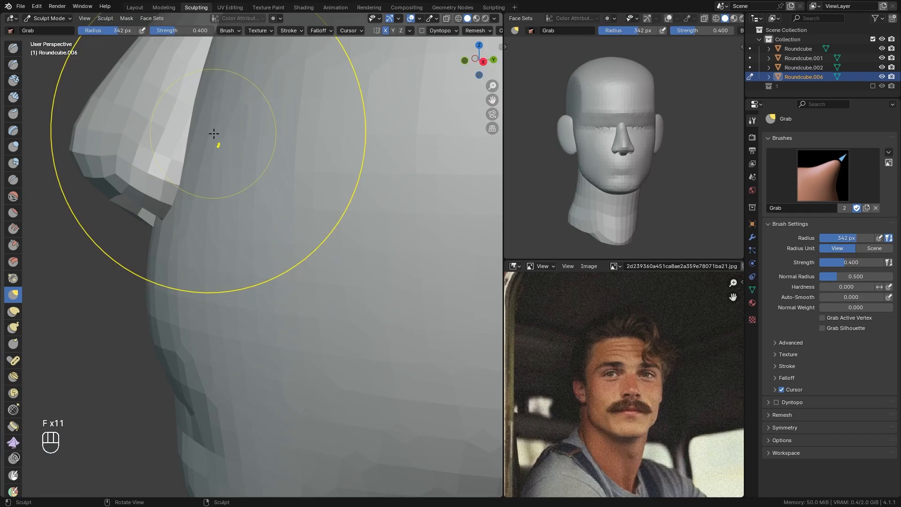
mouse_move(100, 180)
left_mouse_down()
mouse_move(85, 129)
mouse_move(80, 145)
left_mouse_up()
Refine the nostril edges and the strip between them from the front with the Grab brush at 128 px radius.
left_click_drag(68, 146, 212, 137, "alt")
key("f")
left_click(123, 152)
key("f")
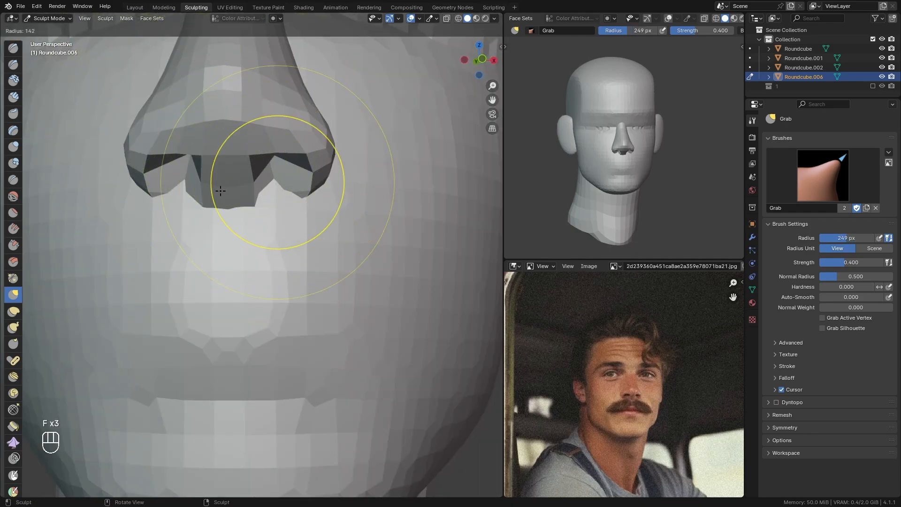
left_click(233, 181)
left_click_drag(249, 176, 247, 175)
mouse_move(256, 142)
left_mouse_down("ctrl+alt")
mouse_move(259, 175)
mouse_move(258, 146)
left_mouse_up("ctrl+alt")
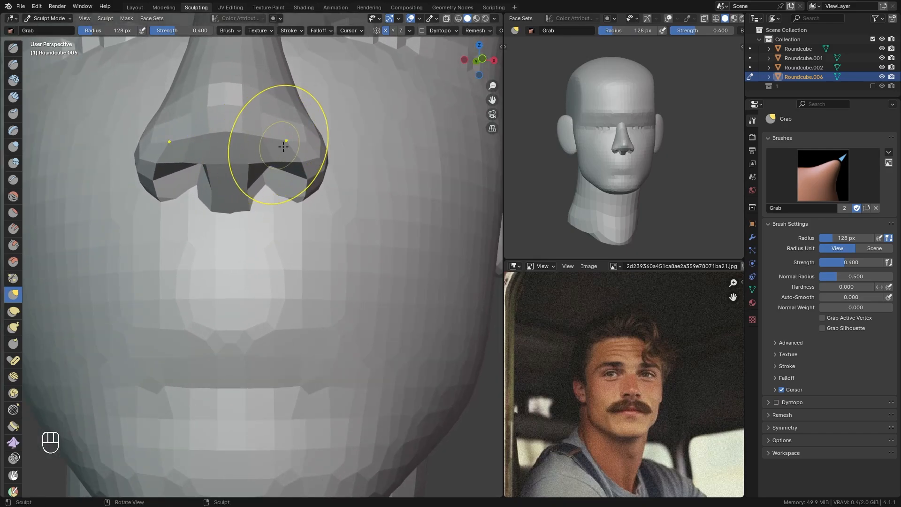
Set a finer voxel size for the nose and voxel-remesh it.
left_click_drag(298, 112, 279, 178, "ctrl+alt")
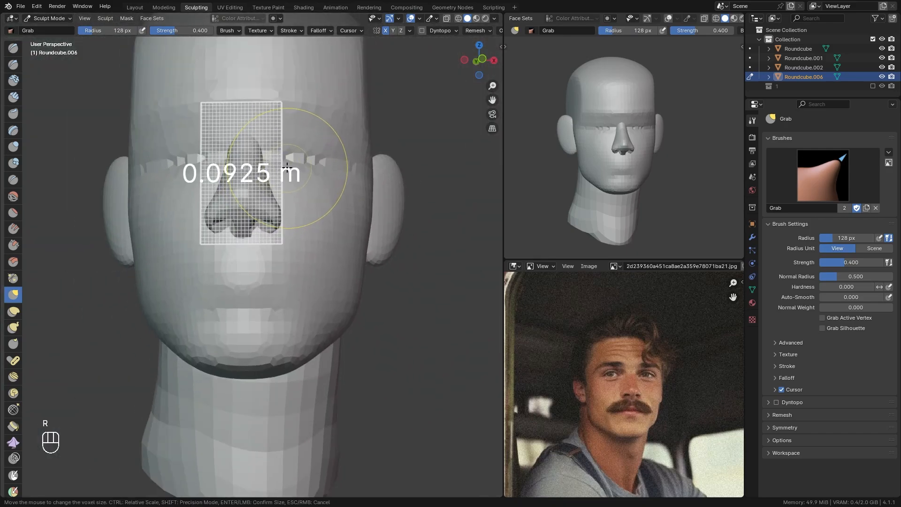
left_click(302, 152)
left_click_drag(267, 167, 266, 184, "alt")
left_click_drag(266, 184, 265, 162, "ctrl+alt")
left_click_drag(264, 174, 265, 149, "alt")
Deepen the nostril openings with the inverted Draw brush at 74 px radius.
key("q")
left_click(270, 168)
left_click_drag(278, 188, 274, 157, "ctrl+alt")
key("f")
left_click(247, 156)
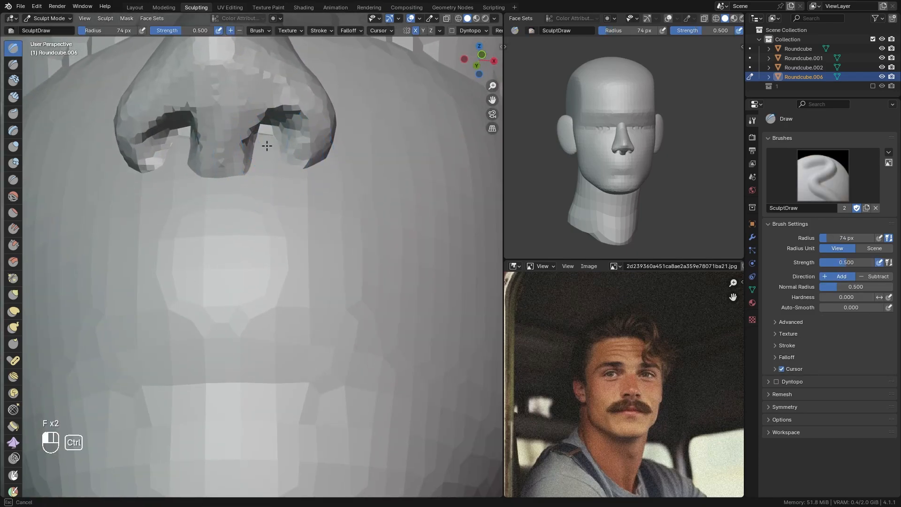
Symmetrize the nose mesh in the +X to -X direction.
left_click_drag(268, 139, 270, 165, "ctrl+alt")
left_click_drag(270, 165, 265, 201, "alt")
mouse_move(265, 201)
left_mouse_down("alt")
mouse_move(248, 242)
mouse_move(260, 192)
left_mouse_up("alt")
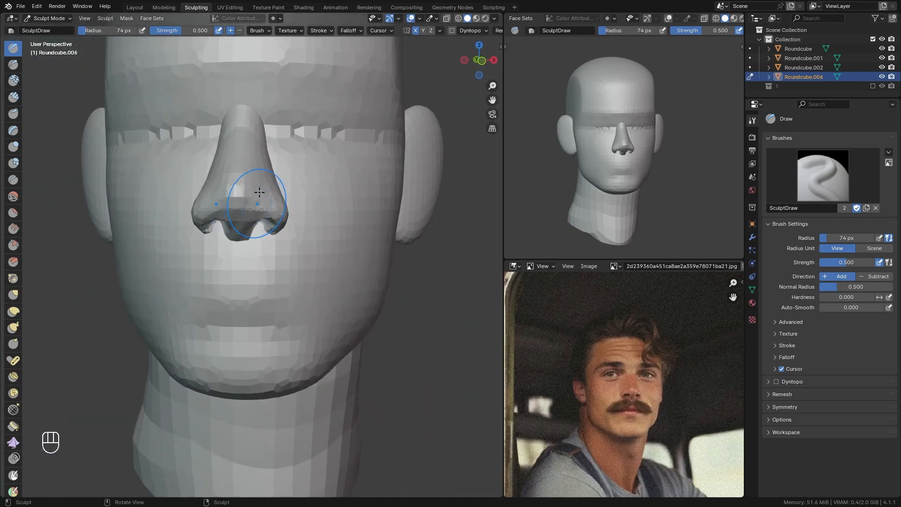
left_click(439, 31)
left_click(441, 177)
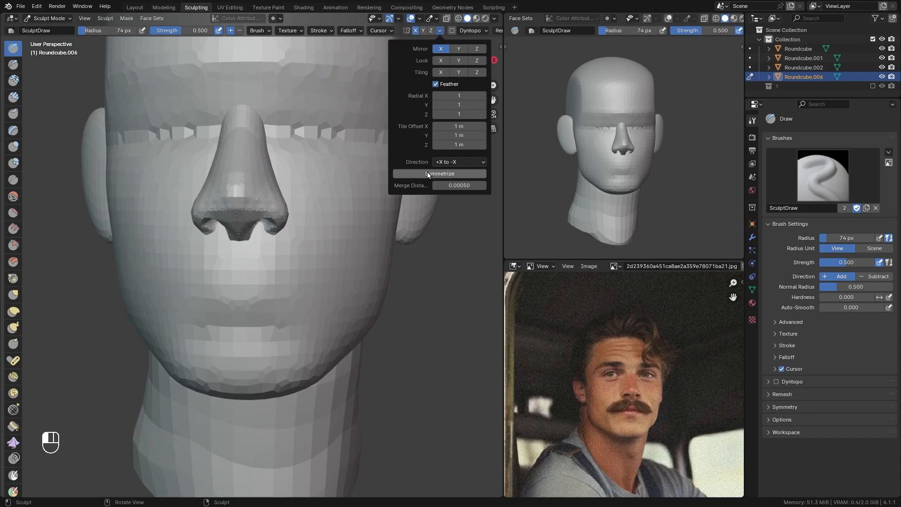
Shape the strip between the nostrils and the inner nostril edges with the Grab brush at 113 px radius.
mouse_move(236, 246)
left_mouse_down("alt")
mouse_move(263, 185)
mouse_move(252, 153)
mouse_move(268, 140)
left_mouse_up("alt")
key("q")
left_click(253, 153)
key("f")
key("f")
left_click(337, 149)
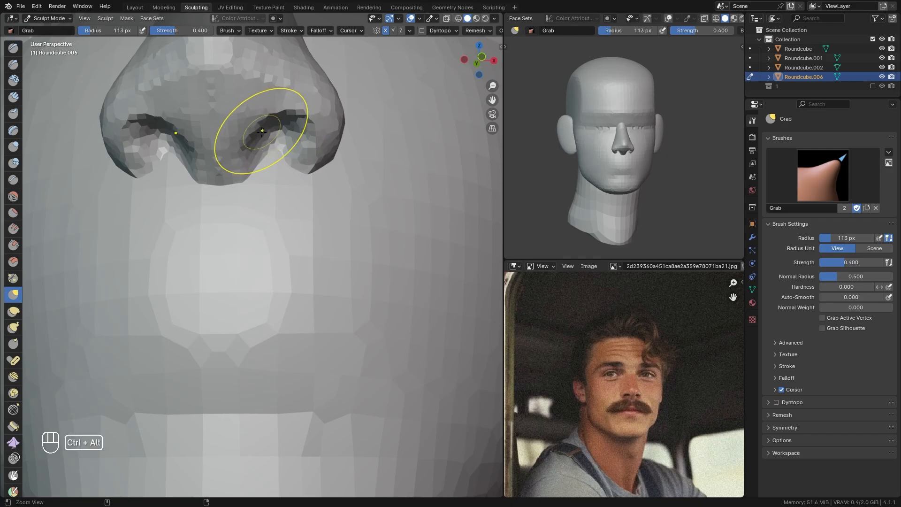
Reshape the underside of the nose around the nostrils from the side with the Grab brush at 176 px radius.
left_click_drag(262, 131, 241, 162, "ctrl+alt")
mouse_move(241, 161)
left_mouse_down("alt")
mouse_move(197, 219)
mouse_move(157, 218)
mouse_move(166, 227)
left_mouse_up("alt")
key("q")
left_click(157, 218)
key("f")
left_click(174, 215)
key("f")
key("f")
left_click(174, 223)
key("f")
left_click(184, 226)
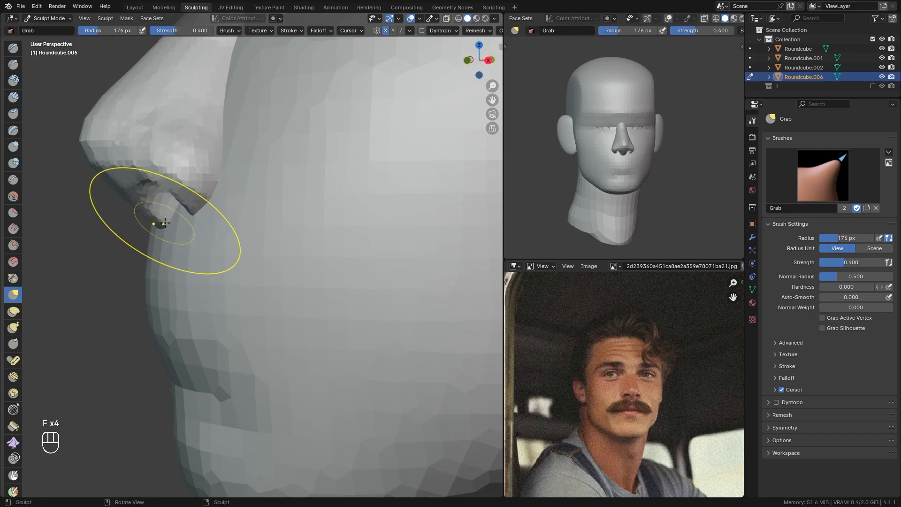
Refine the lower nostril wings and the strip between the nostrils with the Grab brush, using radii of 137, 103 and 155 px.
key("f")
left_click(128, 225)
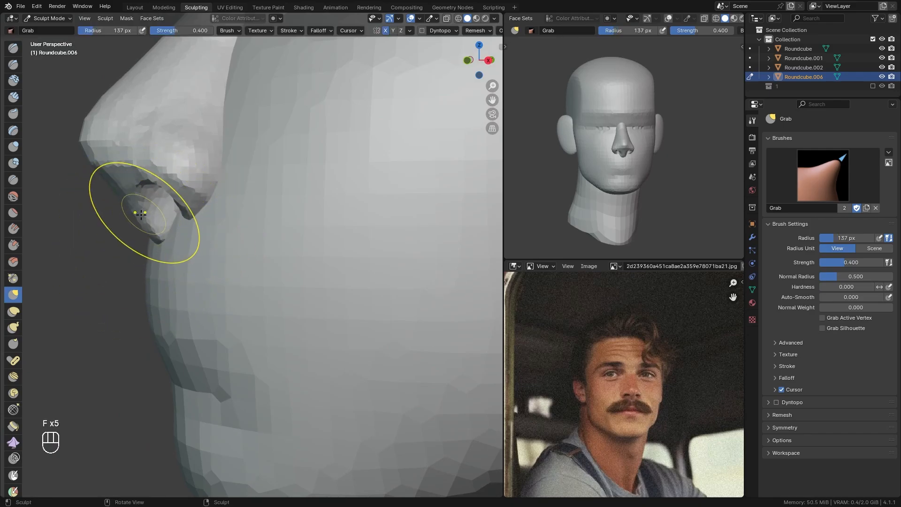
key("f")
left_click(149, 214)
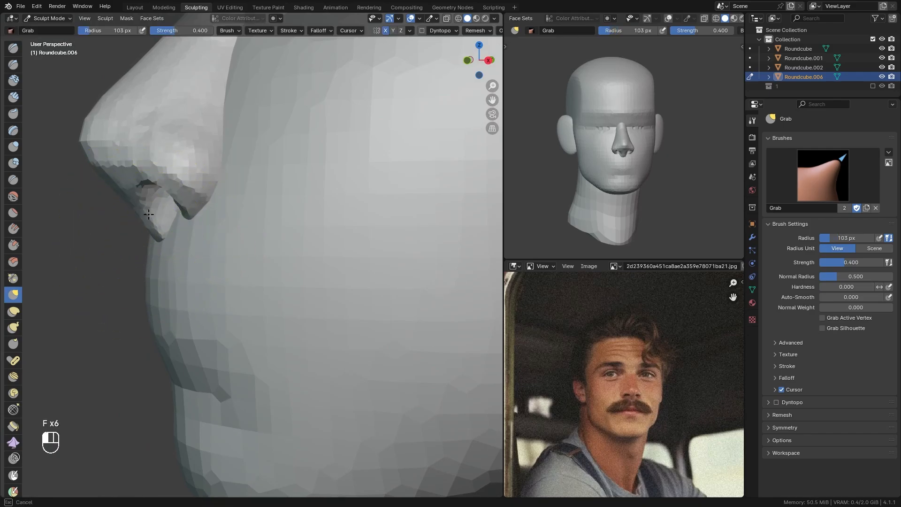
scroll(173, 228, "down", 3)
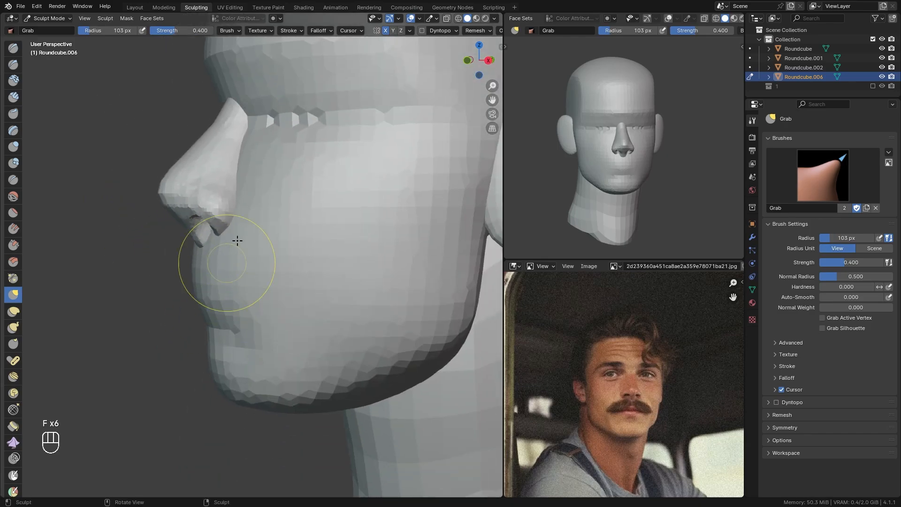
scroll(197, 229, "up", 3)
key("f")
key("f")
left_click(150, 215)
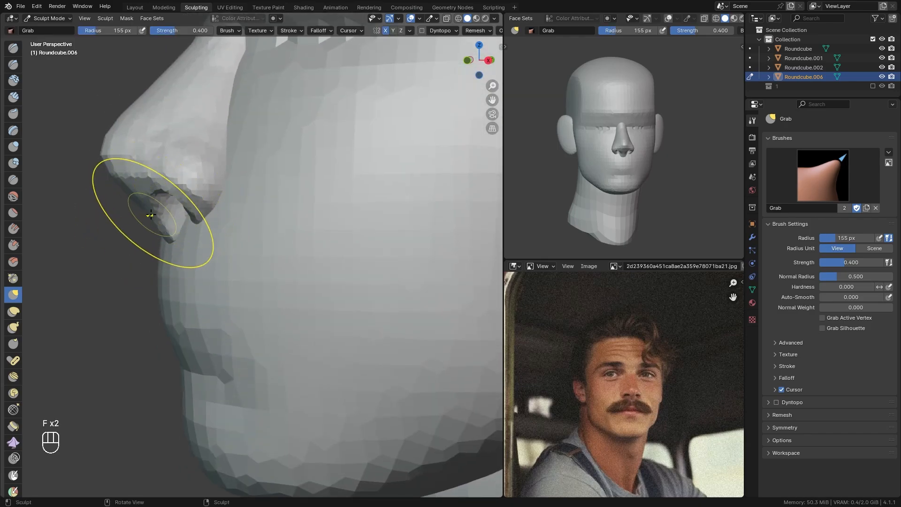
Switch to Object Mode and join the nose to the head mesh.
mouse_move(161, 155)
middle_mouse_down("ctrl+alt")
mouse_move(169, 203)
mouse_move(272, 199)
mouse_move(245, 226)
middle_mouse_up("ctrl+alt")
middle_click_drag(243, 226, 248, 227, "alt")
scroll(248, 227, "up", 3)
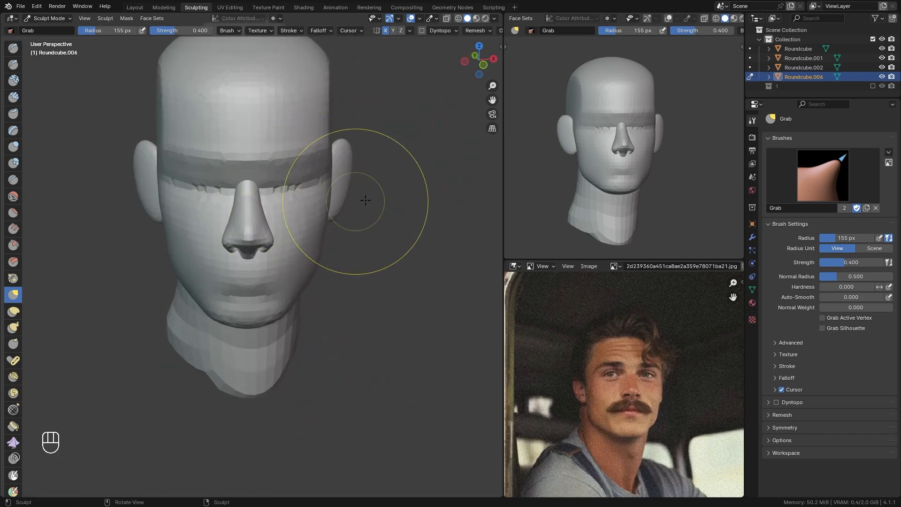
key("ctrl+Tab")
left_click(306, 217)
left_click(253, 225)
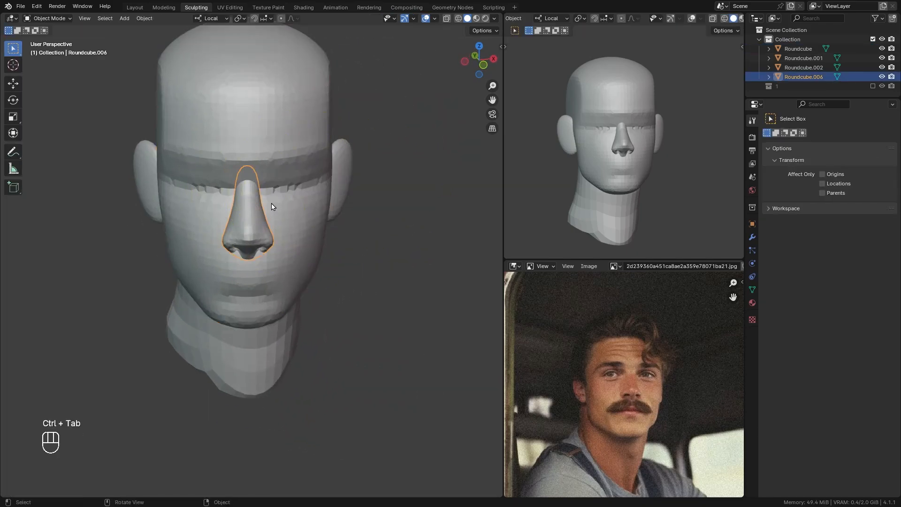
left_click(279, 137, "shift")
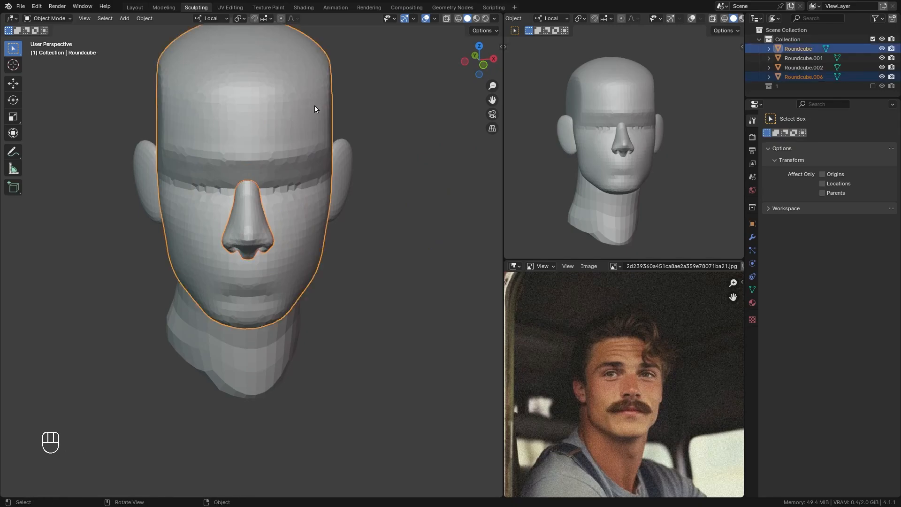
scroll(294, 133, "down", 1)
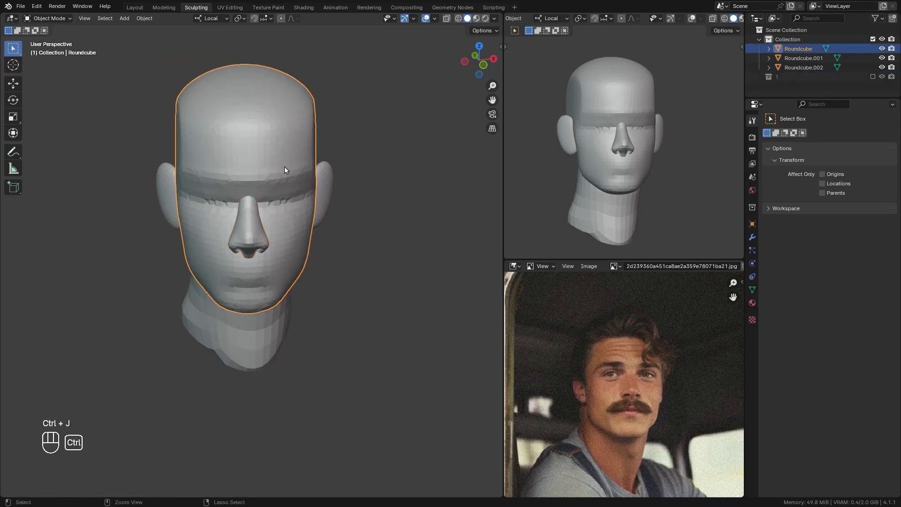
Return to Sculpt Mode, voxel-remesh the joined head with an adjusted voxel size, and save the file.
key("ctrl+Tab")
scroll(286, 197, "up", 3)
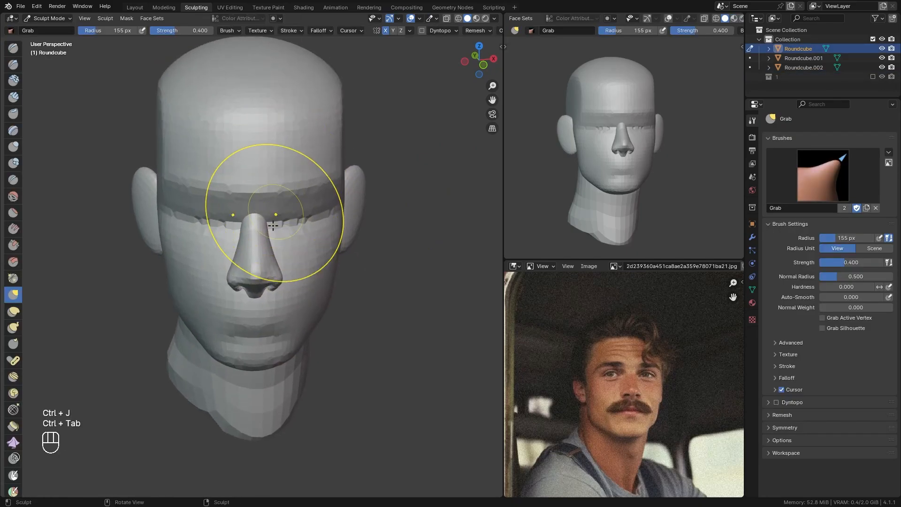
mouse_move(310, 253)
left_mouse_down()
mouse_move(285, 220)
mouse_move(292, 277)
left_mouse_up()
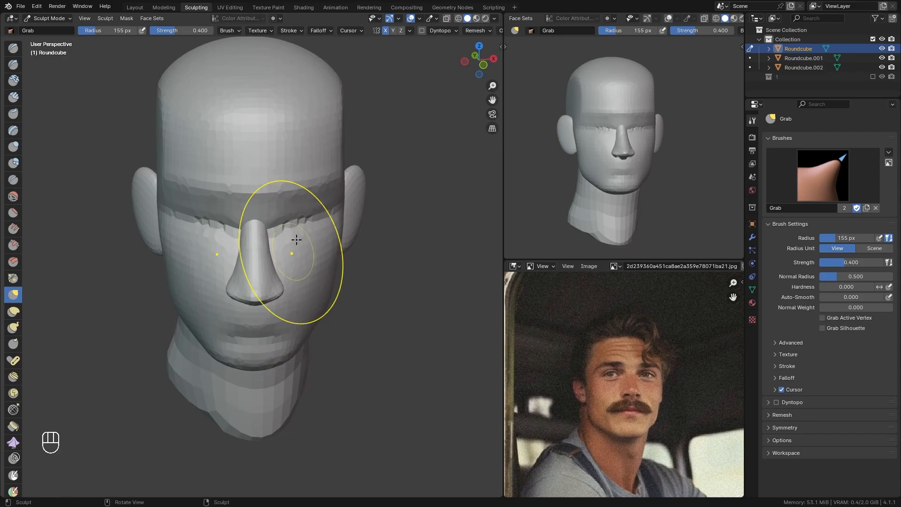
key("ctrl+z")
key("r")
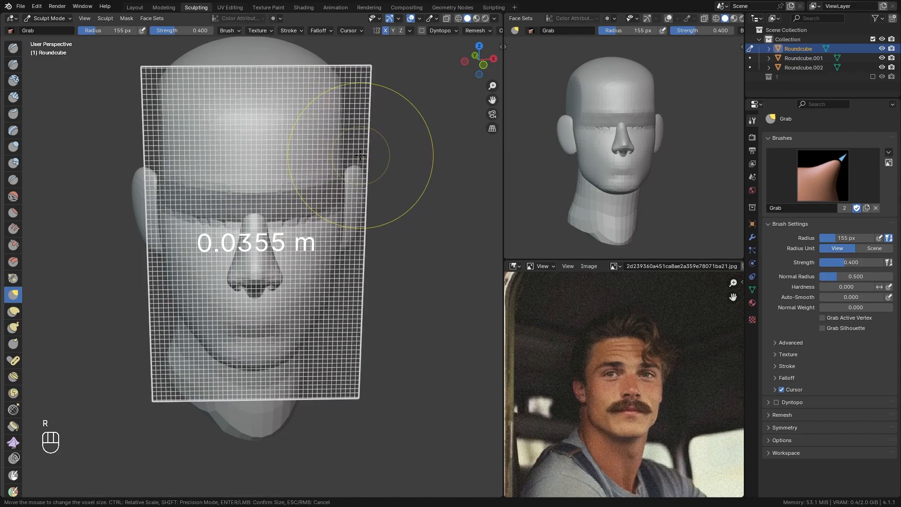
left_click(345, 163)
key("ctrl+r")
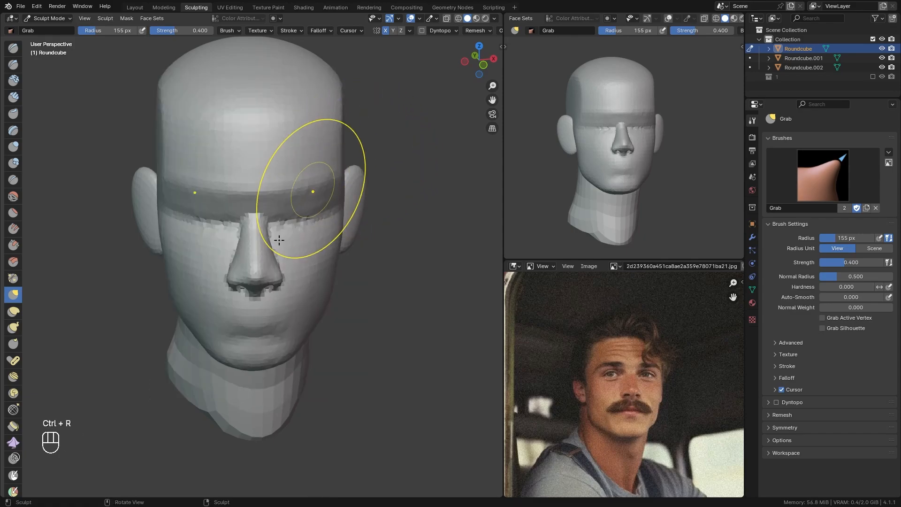
key("ctrl+s")
Build up the transition between the nose bridge and the brow with the Clay Strips brush at 155 px radius and 0.600 strength.
scroll(282, 211, "up", 4)
middle_click_drag(292, 196, 285, 225, "shift")
middle_click_drag(286, 226, 275, 192, "ctrl")
key("q")
left_click_drag(255, 181, 267, 214)
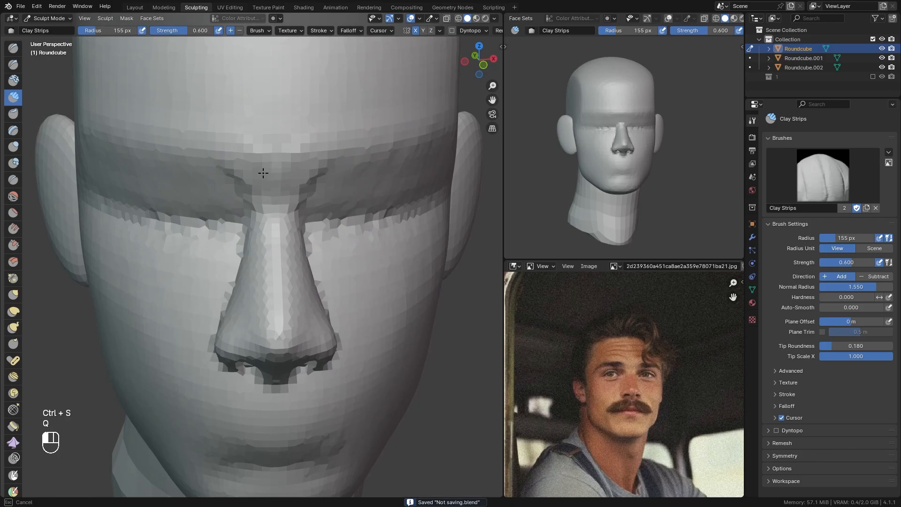
mouse_move(286, 217)
middle_mouse_down("ctrl")
mouse_move(249, 289)
mouse_move(273, 207)
middle_mouse_up("ctrl")
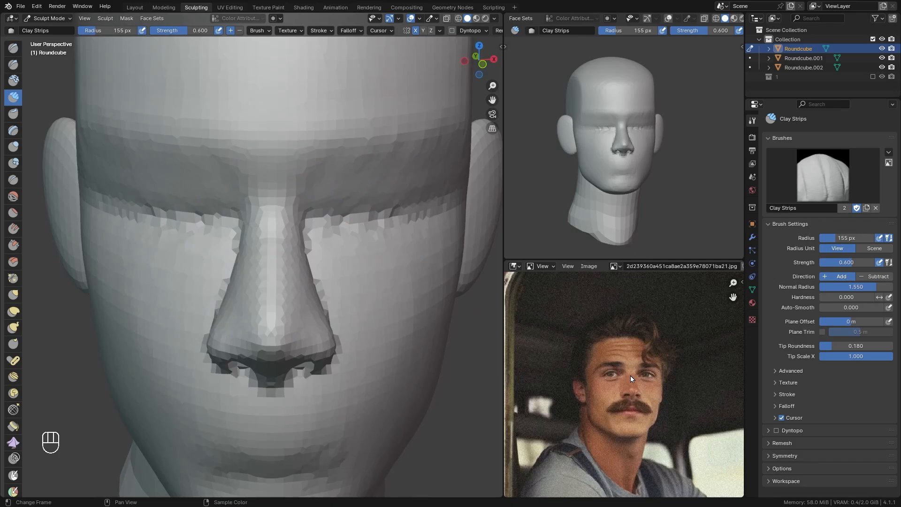
Widen the nose bridge and sides with the Grab brush, using radii of 206 px and 121 px.
key("q")
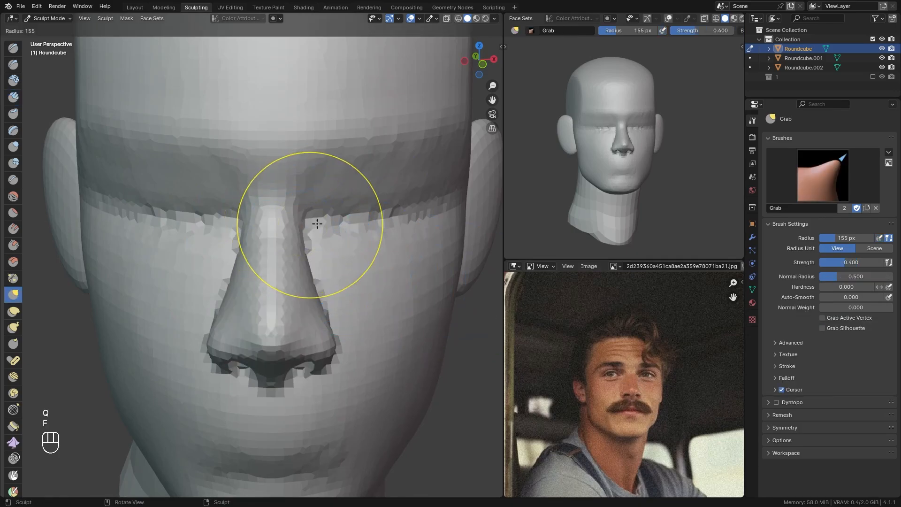
key("f")
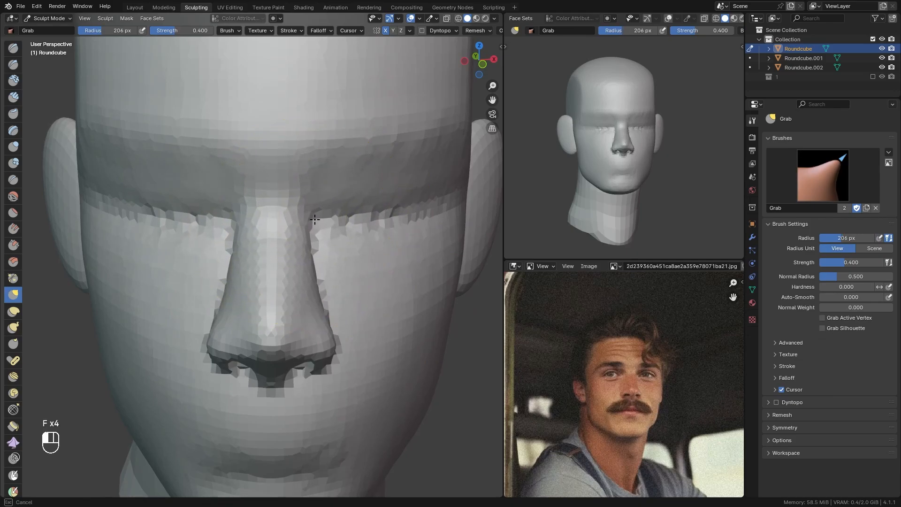
left_click_drag(319, 239, 319, 202, "alt+shift")
left_click_drag(319, 202, 312, 204, "ctrl+alt")
key("f")
left_click(313, 222)
key("f")
left_click(321, 232)
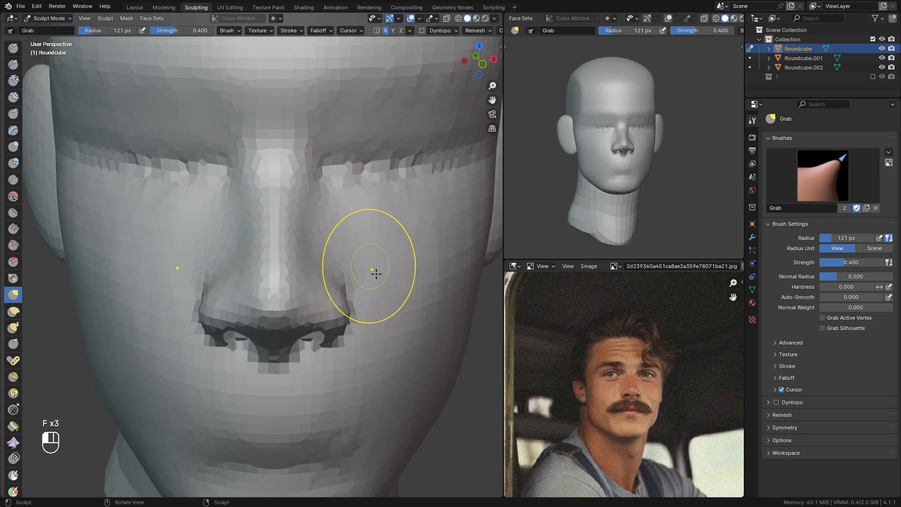
Adjust where the sides of the nose meet the cheeks with the Grab brush at 145 px and 193 px radius.
mouse_move(323, 219)
left_mouse_down("ctrl+alt")
mouse_move(305, 203)
mouse_move(307, 217)
left_mouse_up("ctrl+alt")
key("f")
left_click(317, 218)
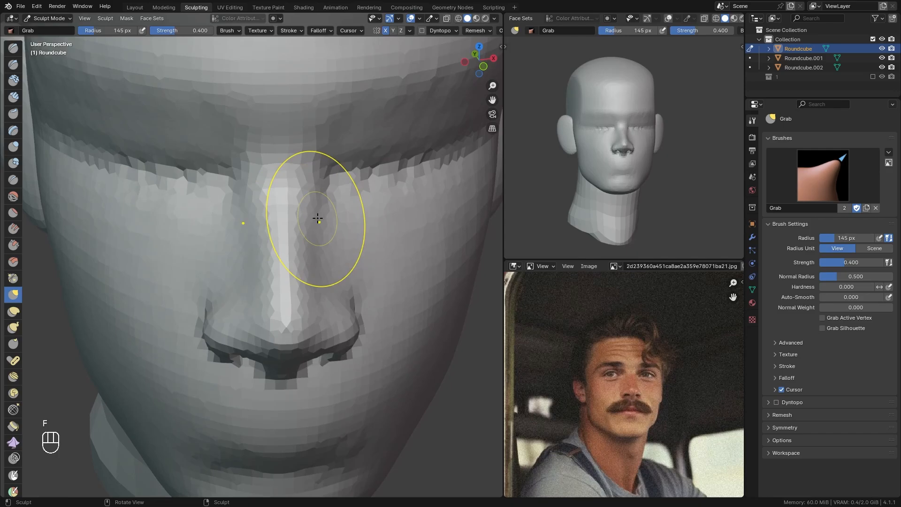
key("f")
left_click(231, 258)
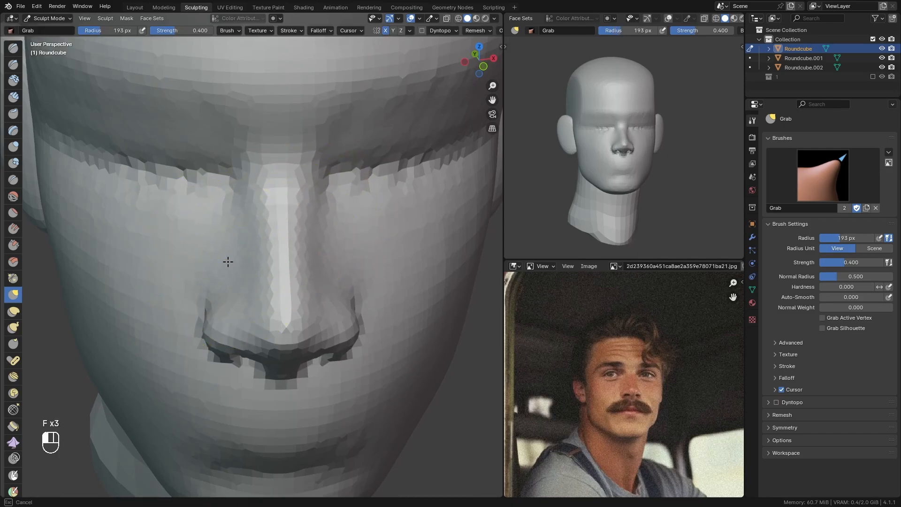
mouse_move(228, 225)
left_mouse_down("ctrl+alt")
mouse_move(216, 322)
mouse_move(217, 236)
left_mouse_up("ctrl+alt")
Carve the groove behind the nostril wings with the Crease brush at 69 px radius.
key("q")
mouse_move(251, 295)
left_mouse_down("alt")
mouse_move(242, 253)
mouse_move(253, 207)
left_mouse_up("alt")
mouse_move(263, 206)
left_mouse_down("alt")
mouse_move(225, 203)
mouse_move(278, 190)
left_mouse_up("alt")
key("q")
key("f")
left_click(239, 171)
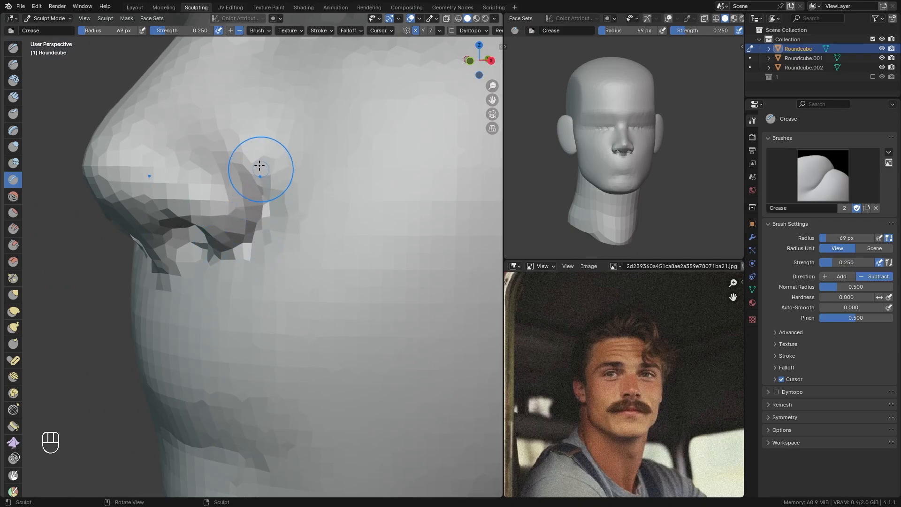
Raise the edges between the nose bridge and the inner brows with the inverted Crease brush at 96 px radius.
mouse_move(259, 165)
left_mouse_down("ctrl+alt")
mouse_move(249, 253)
mouse_move(238, 241)
mouse_move(247, 252)
mouse_move(252, 206)
left_mouse_up("ctrl+alt")
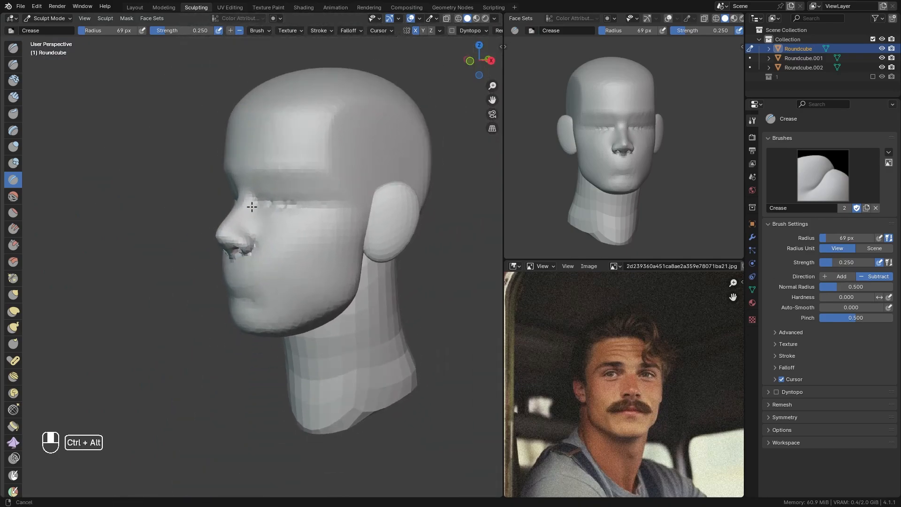
middle_click_drag(252, 206, 295, 197)
left_click_drag(276, 164, 282, 201, "alt+shift")
mouse_move(282, 201)
left_mouse_down("ctrl+alt")
mouse_move(277, 173)
mouse_move(269, 204)
left_mouse_up("ctrl+alt")
key("q")
key("f")
key("f")
left_click(257, 189)
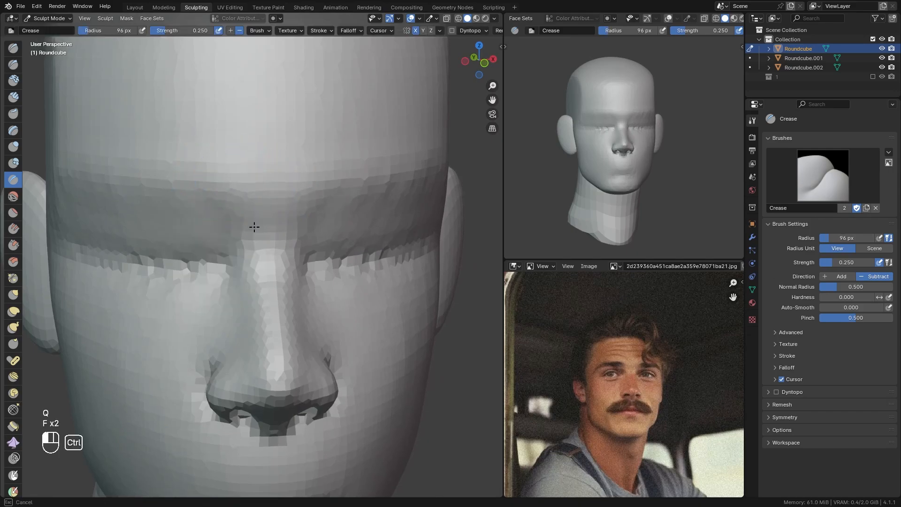
Define the brow ridge outward over the eye sockets with the inverted Crease brush at 91 px and 132 px radius.
left_click_drag(283, 214, 316, 270, "ctrl+alt")
left_click_drag(315, 270, 297, 192, "alt")
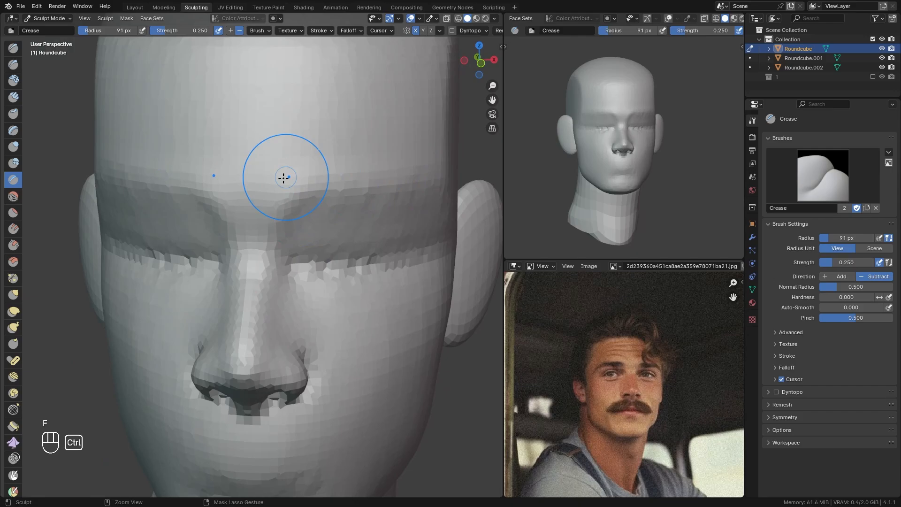
mouse_move(346, 169)
left_mouse_down("ctrl+alt")
mouse_move(315, 211)
mouse_move(303, 189)
mouse_move(405, 175)
left_mouse_up("ctrl+alt")
key("f")
left_click(323, 189)
mouse_move(386, 175)
left_mouse_down("ctrl+alt")
mouse_move(364, 225)
mouse_move(344, 203)
left_mouse_up("ctrl+alt")
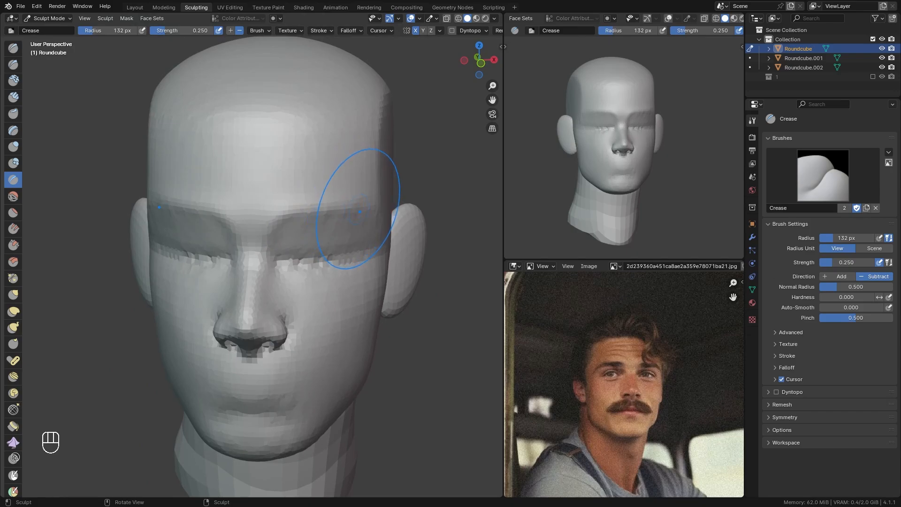
Adjust the shape of the brow ridge with the Grab brush at 166 px radius.
mouse_move(359, 200)
left_mouse_down("ctrl+alt")
mouse_move(352, 281)
mouse_move(346, 251)
mouse_move(283, 145)
left_mouse_up("ctrl+alt")
key("q")
key("f")
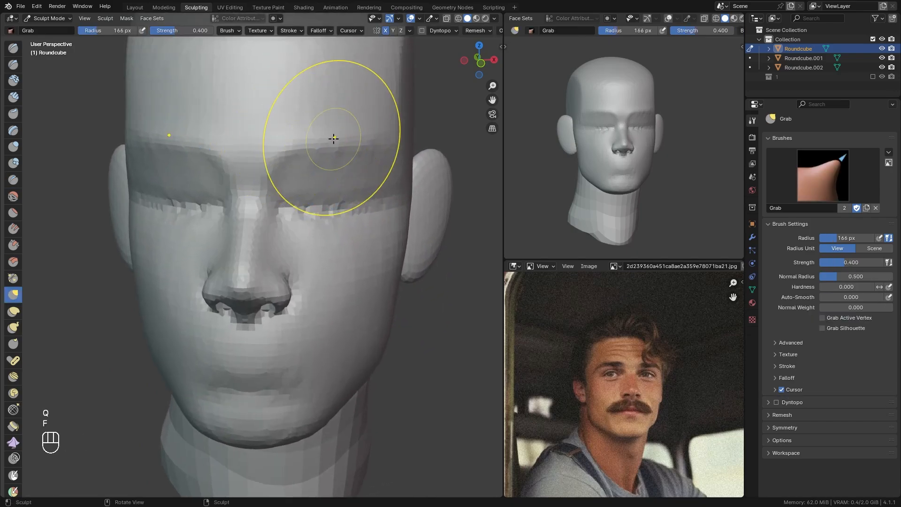
key("f")
left_click_drag(338, 142, 312, 138)
Switch to Object Mode, deselect the head and add a plane mesh.
key("ctrl+Tab")
left_click(299, 144)
middle_click_drag(290, 153, 276, 265, "alt")
left_click(332, 167)
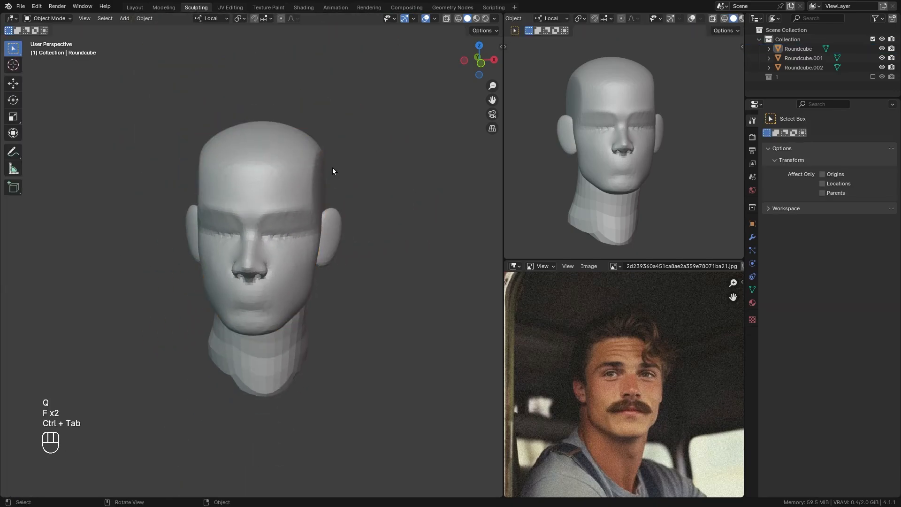
middle_click_drag(316, 188, 280, 124, "ctrl+alt")
key("shift+a")
mouse_move(245, 138)
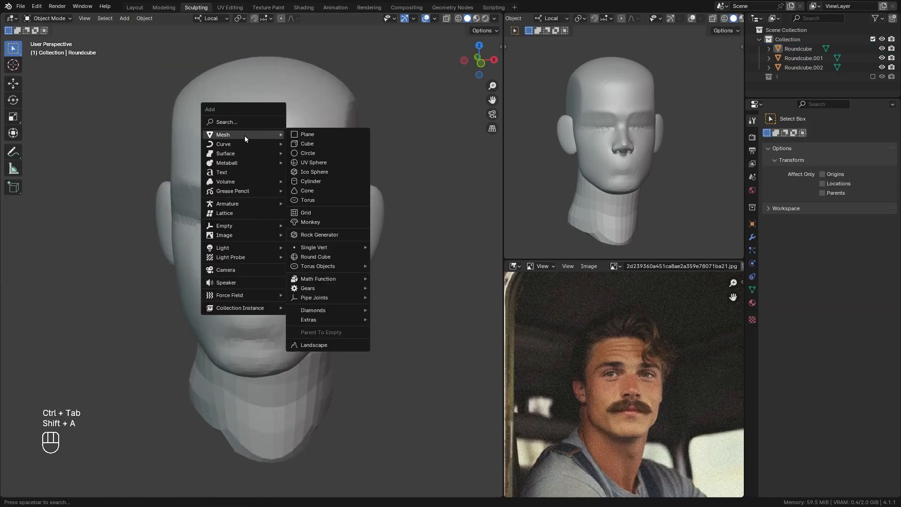
left_click(306, 134)
Rotate the plane's geometry about its local X axis in Edit Mode so that it stands upright.
key("r")
key("x")
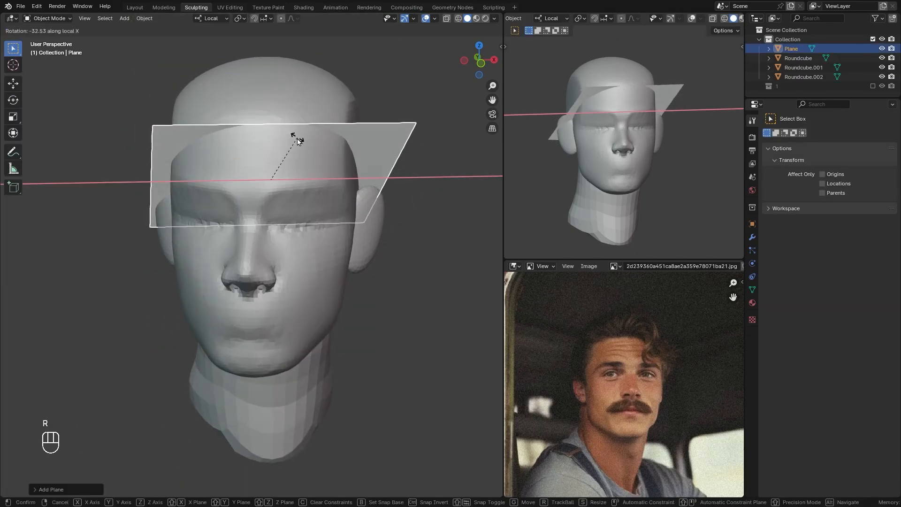
left_click(298, 137)
key("Tab")
middle_click_drag(298, 137, 278, 164)
key("r")
key("x")
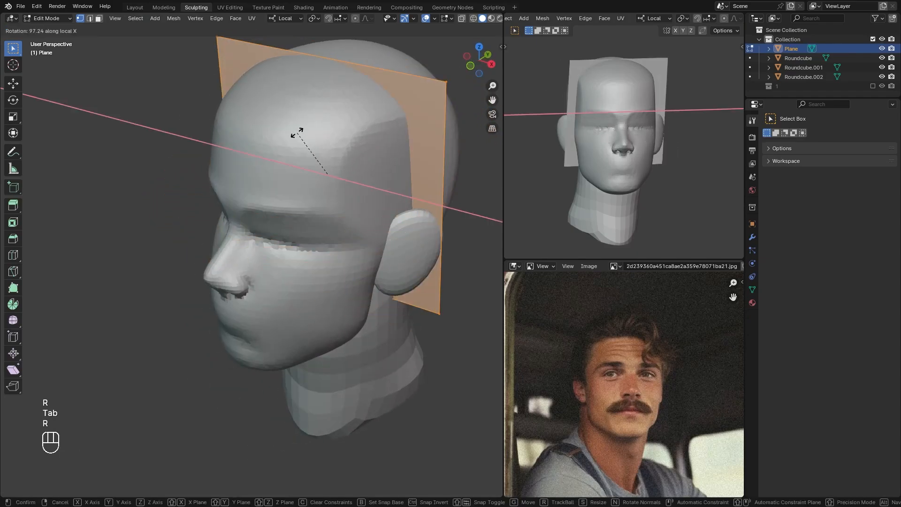
left_click(313, 151)
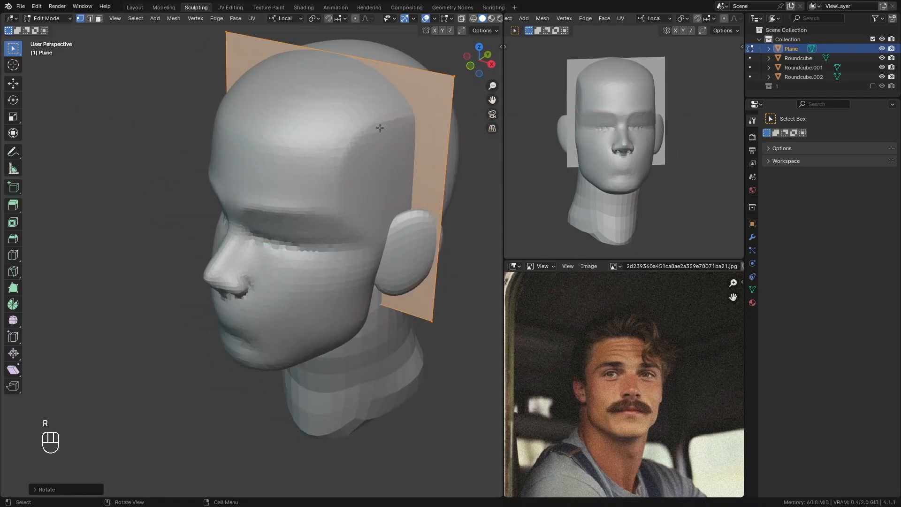
Shrink the plane to a small square and move it just above the brow on one side of the forehead.
key("g")
left_click(287, 177)
key("s")
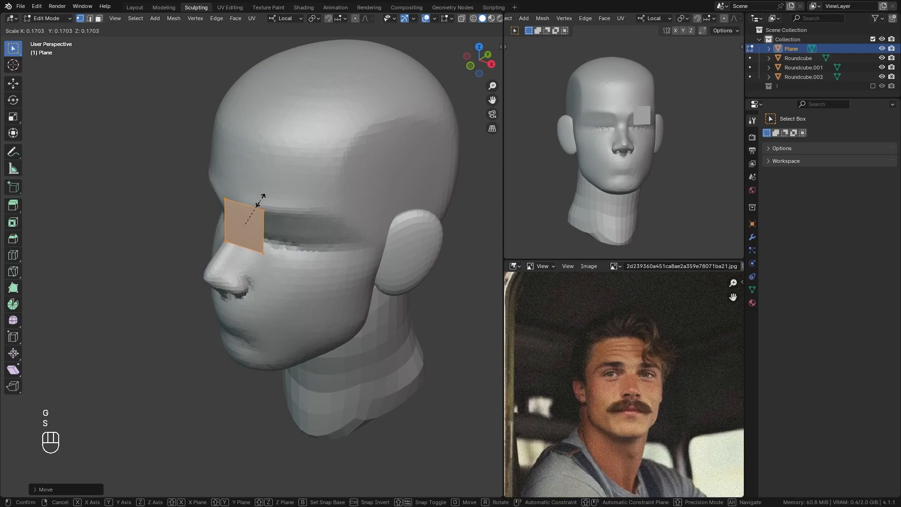
left_click(253, 207)
scroll(300, 123, "up", 4)
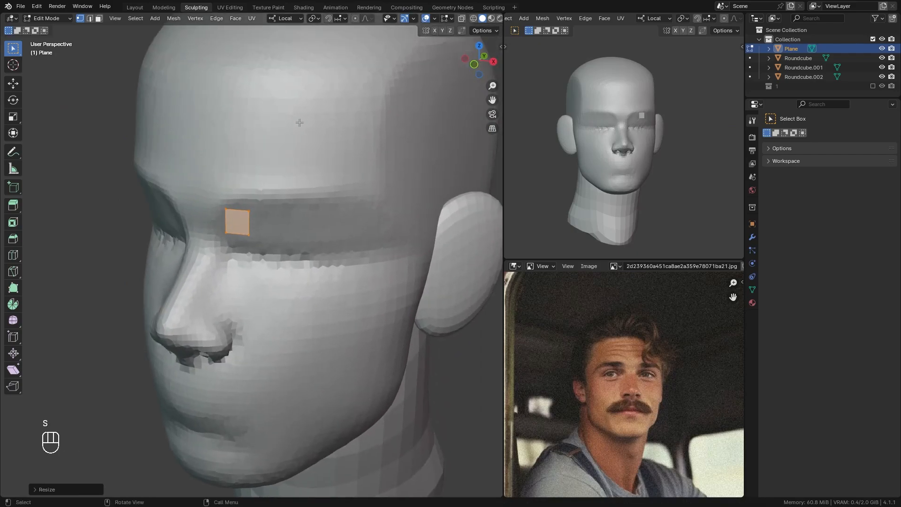
key("g")
left_click(265, 145)
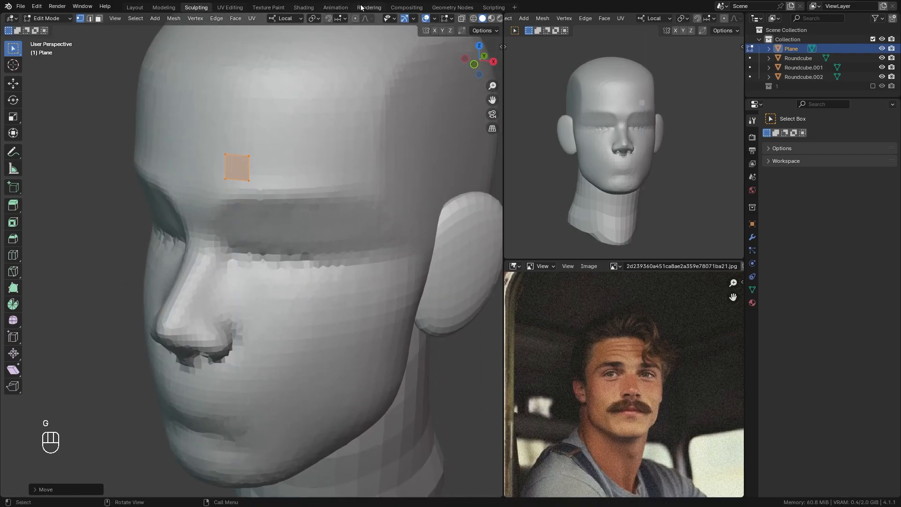
Enable snapping with Face Project and move the small plane down onto the forehead surface above the brow.
left_click(344, 19)
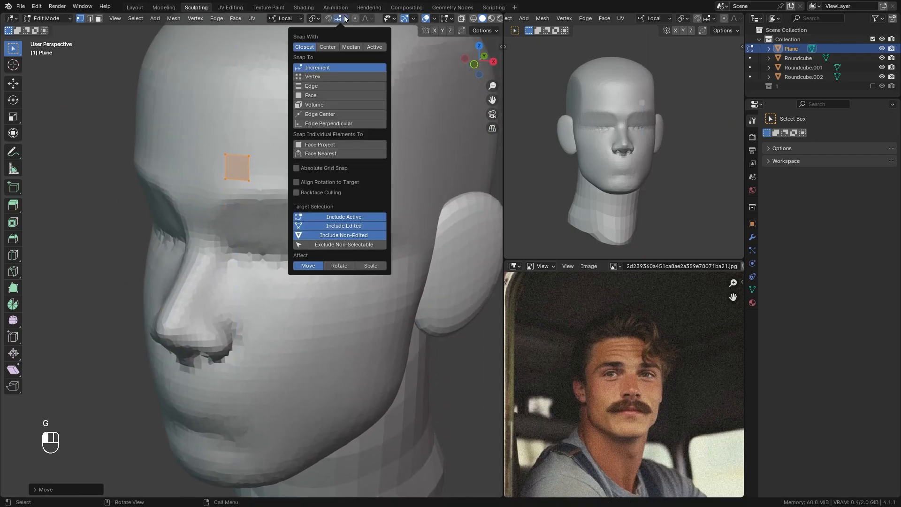
left_click(319, 144)
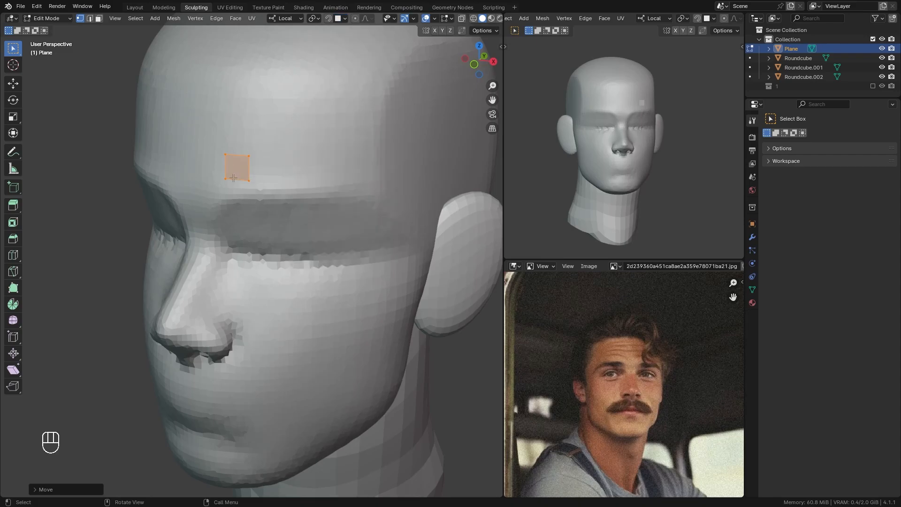
middle_click_drag(267, 103, 285, 100)
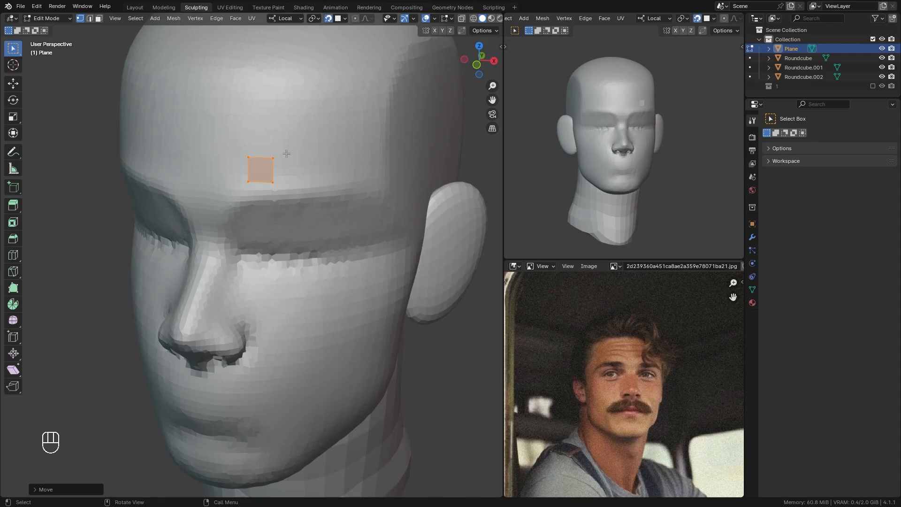
middle_click_drag(286, 153, 272, 176)
key("g")
left_click(270, 178)
scroll(282, 169, "up", 2)
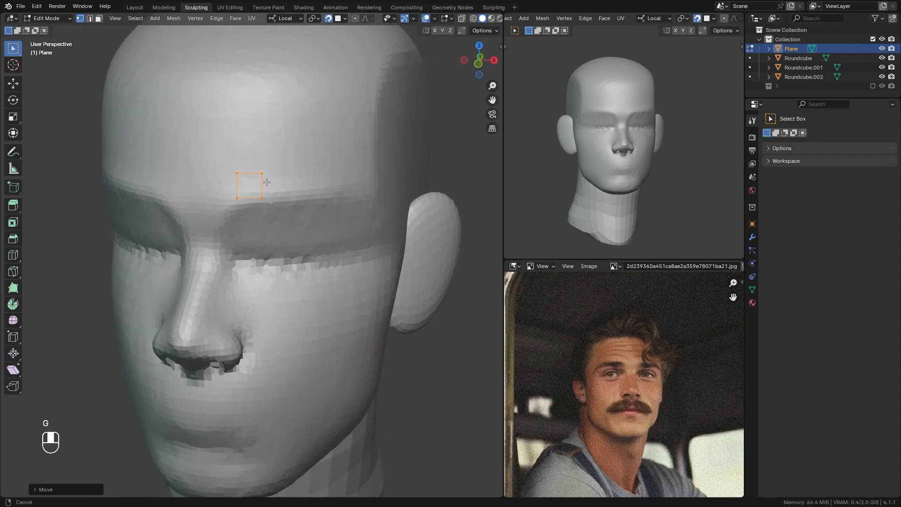
Move the plane's outer edge outward along the forehead to stretch it into a long eyebrow strip.
left_click_drag(253, 147, 262, 223)
key("g")
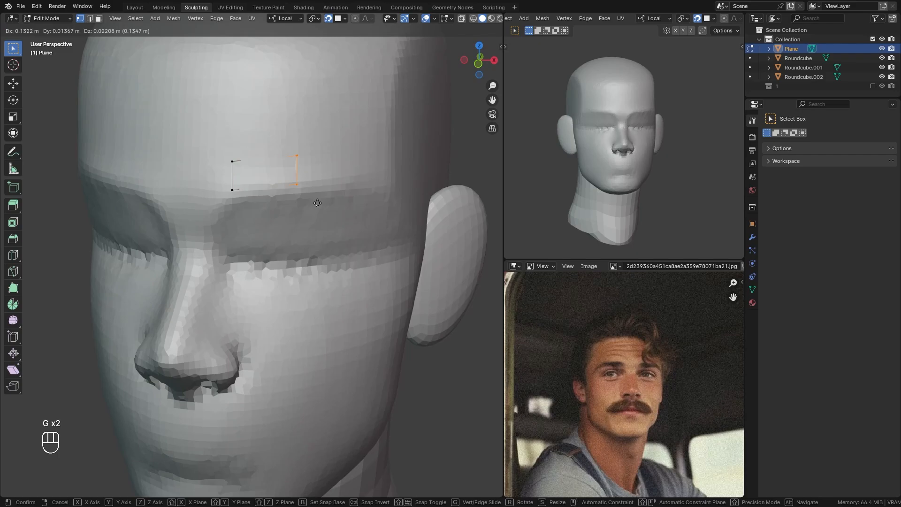
left_click(367, 195)
Extrude the strip's outer edge toward the temple, then rotate, shrink and position it as the eyebrow's sloping tail.
left_click_drag(366, 194, 335, 182, "alt")
key("e")
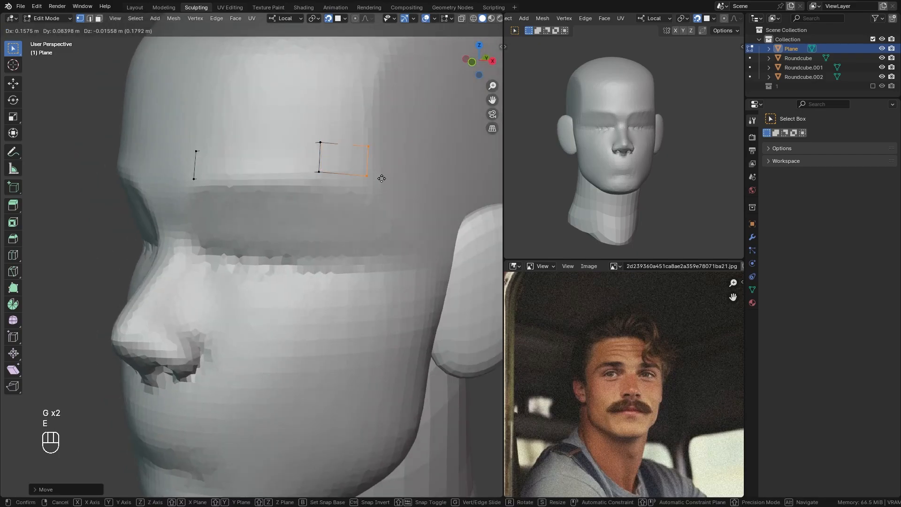
left_click(398, 194)
key("r")
left_click(419, 188)
key("s")
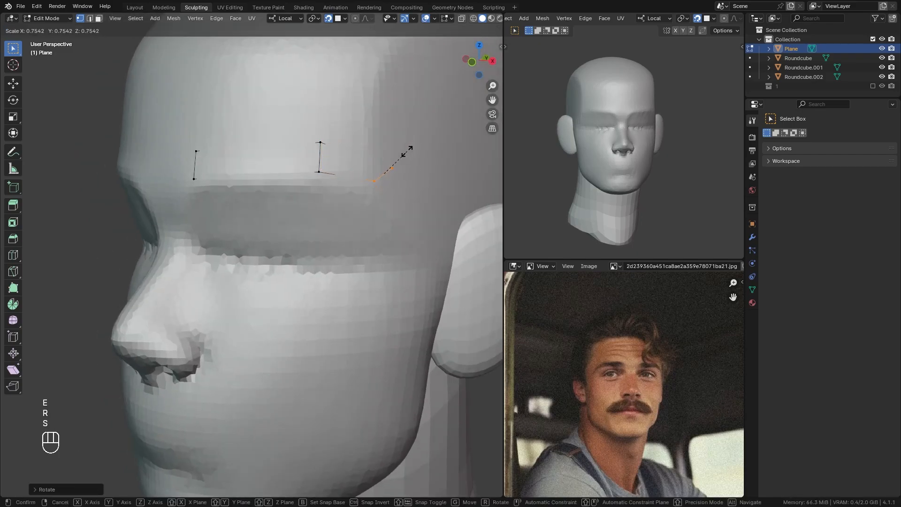
left_click(408, 156)
key("g")
left_click(418, 169)
key("s")
left_click(418, 161)
Add a loop cut across the eyebrow's tail section and move it onto the head surface.
key("ctrl+r")
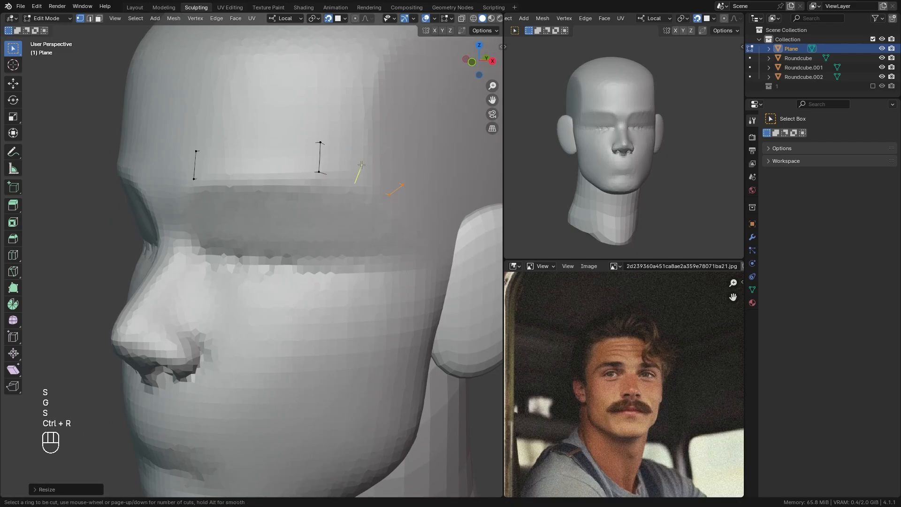
left_click(361, 165)
left_click(360, 164)
key("g")
left_click(371, 159)
Scale the eyebrow's outer end edge down to a narrow tip and reposition it near the temple.
key("g")
left_click_drag(371, 160, 396, 237, "ctrl+alt")
left_click(363, 169)
key("s")
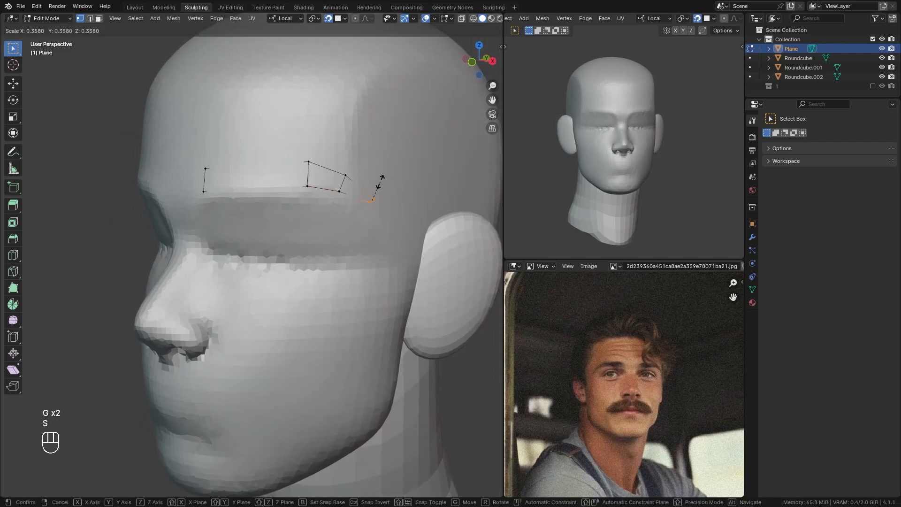
left_click(380, 183)
key("g")
left_click(369, 188)
Reposition the tail loop, the arch edge and the inner end edge so the strip forms an arched eyebrow.
left_click_drag(329, 161, 353, 209)
key("g")
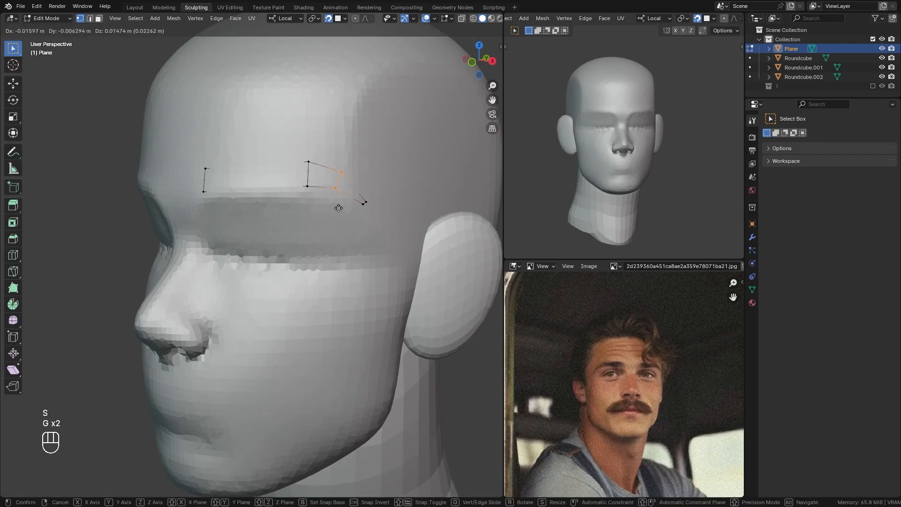
left_click(338, 206)
left_click_drag(299, 142, 315, 203)
key("g")
left_click(315, 204)
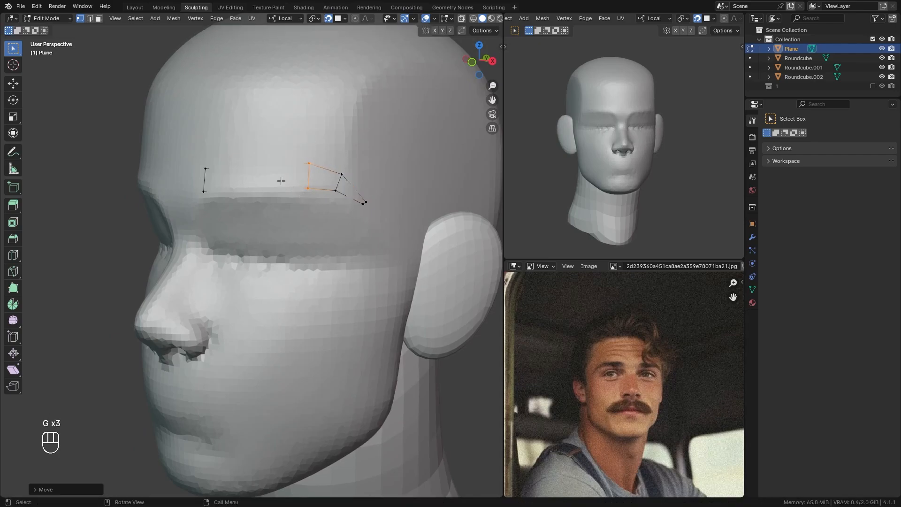
middle_click_drag(235, 173, 265, 175)
left_click_drag(214, 160, 253, 217)
key("g")
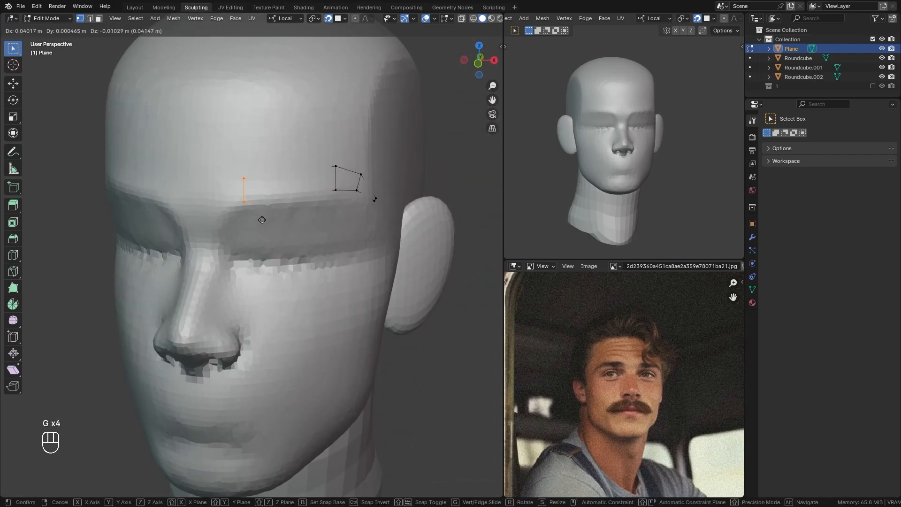
left_click(262, 219)
Return to Object Mode and give the eyebrow a Solidify modifier with a thickness of -0.02 m.
key("ctrl+Tab")
key("q")
left_click(173, 251)
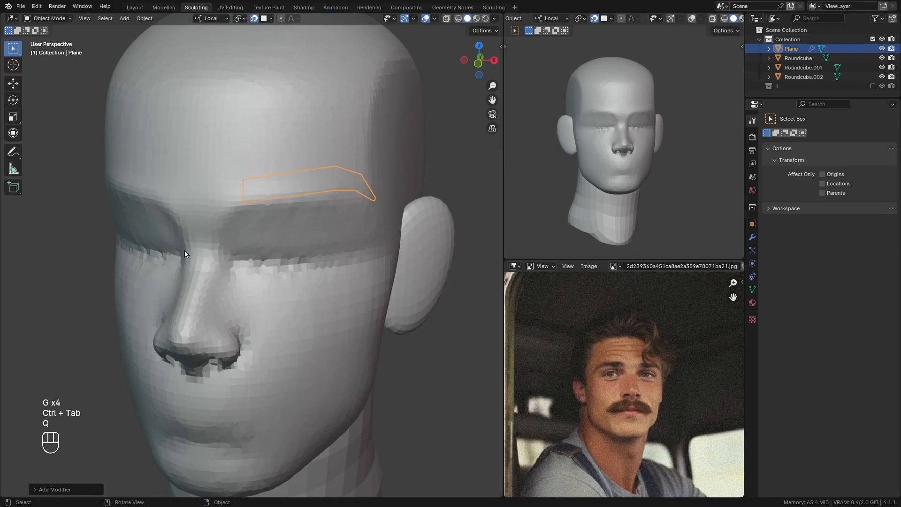
key("q")
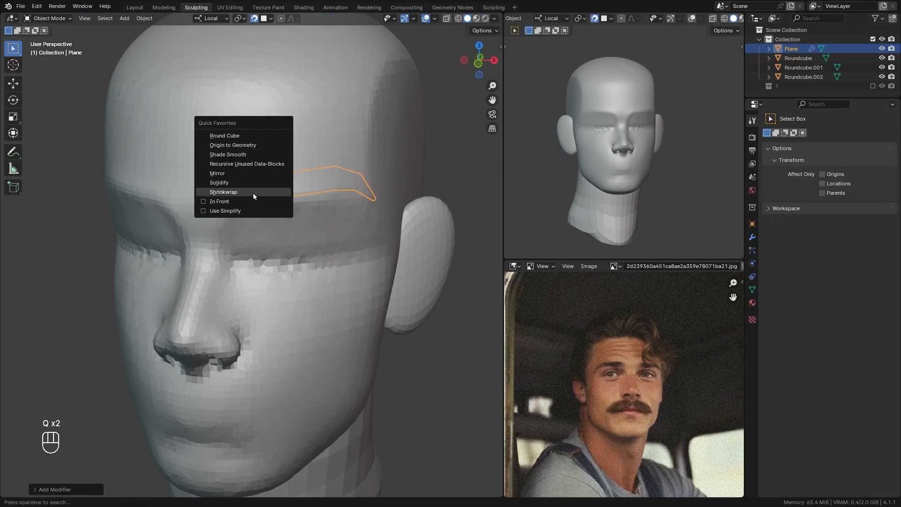
left_click(253, 192)
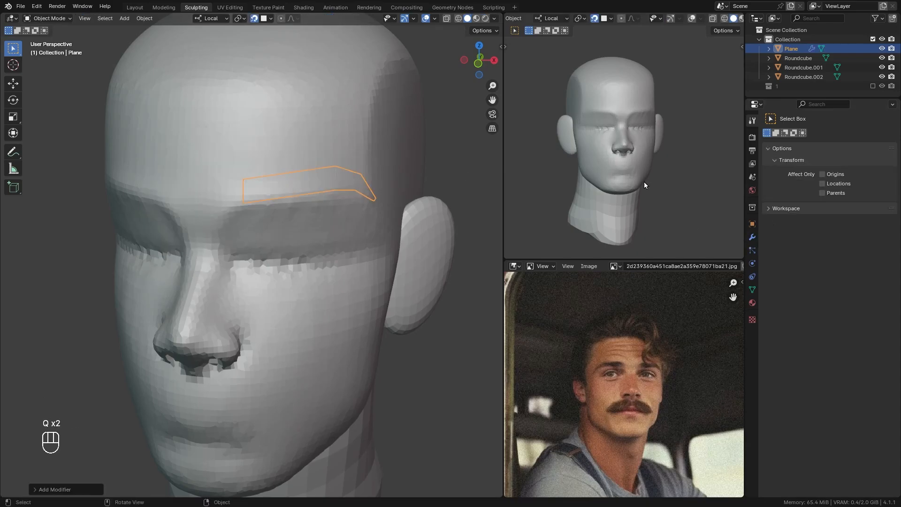
left_click(752, 237)
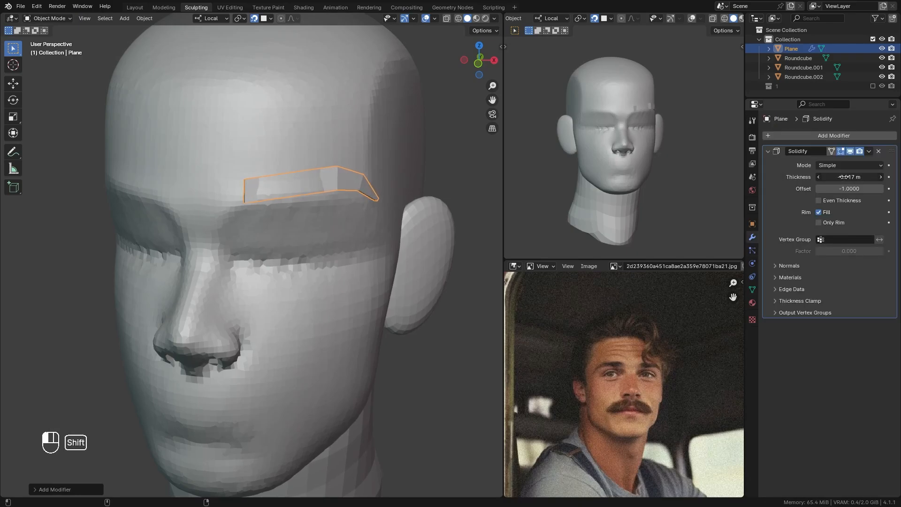
Add a loop cut across the middle of the eyebrow's long inner section in Edit Mode and snap it onto the forehead.
key("Tab")
scroll(305, 159, "up", 3)
key("ctrl+r")
left_click(307, 160)
key("g")
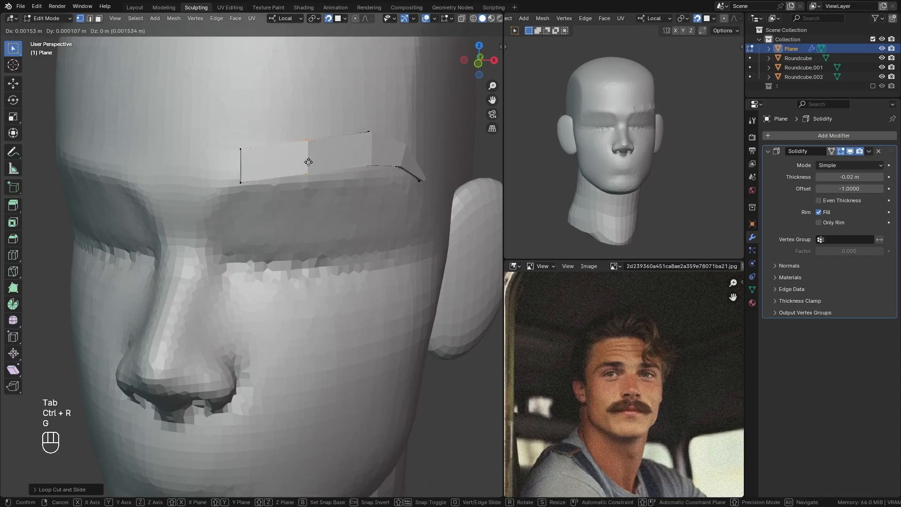
left_click(310, 163)
left_click_drag(309, 161, 301, 195, "ctrl+alt")
Return to Object Mode and set the main viewport's shading color to Attribute.
key("ctrl+Tab")
scroll(242, 219, "up", 3)
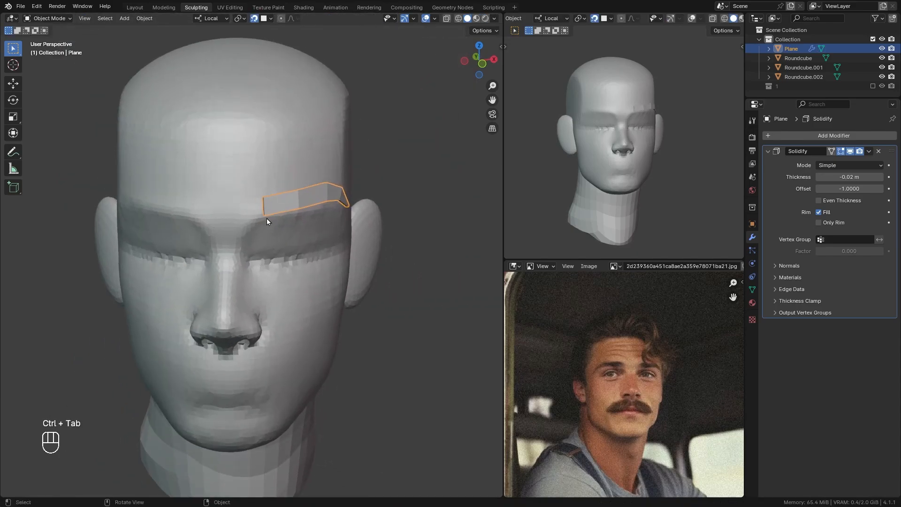
left_click(495, 18)
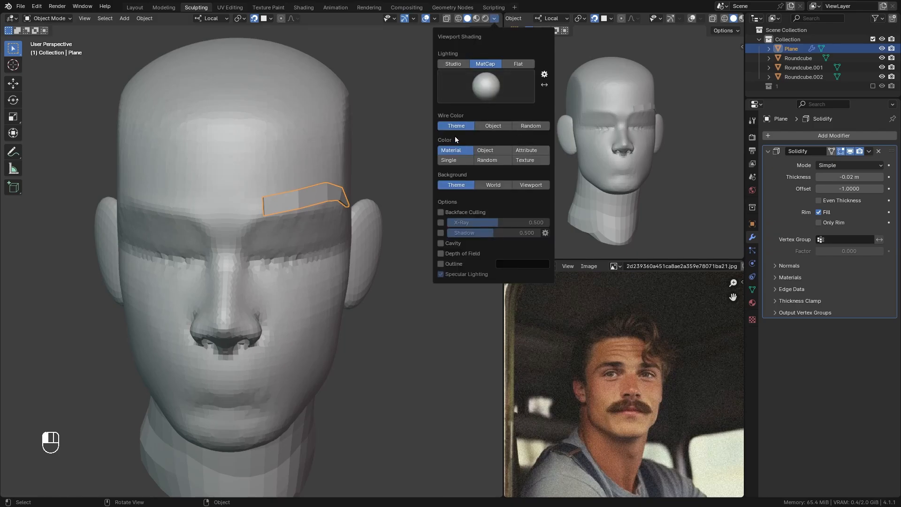
left_click(526, 150)
Set the eyebrow's viewport display color to dark grey and the second 3D viewport's shading color to Attribute.
left_click(752, 224)
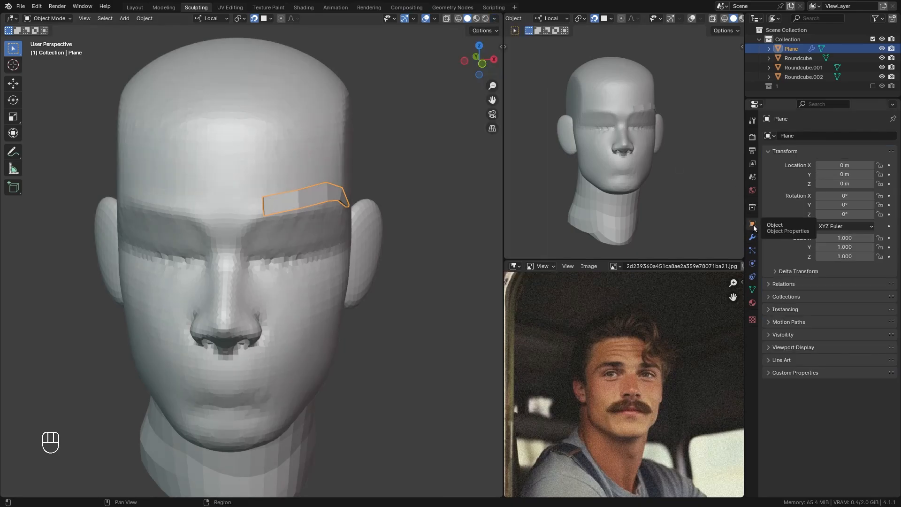
left_click(793, 347)
left_click(816, 438)
mouse_move(872, 341)
left_mouse_down()
mouse_move(875, 359)
mouse_move(874, 343)
left_mouse_up()
scroll(724, 21, "down", 2)
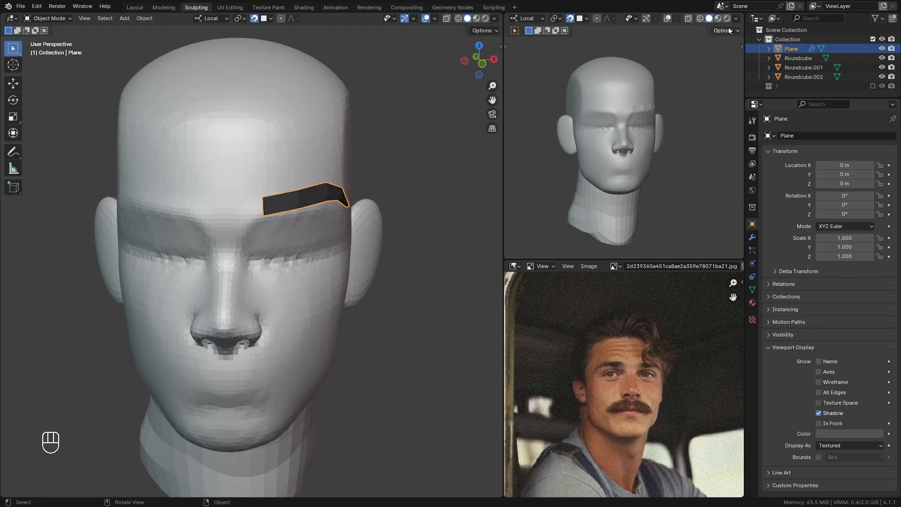
left_click(736, 19)
left_click(768, 150)
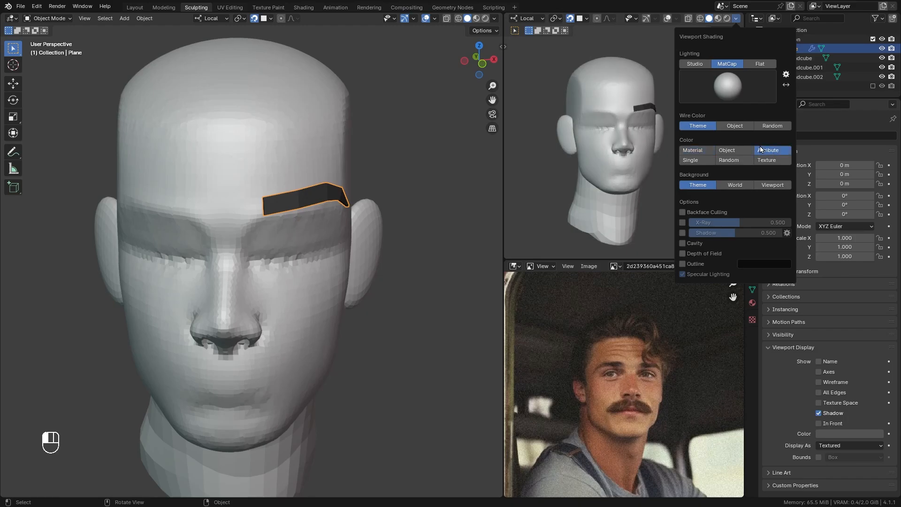
Add a Mirror modifier on the X axis to the eyebrow, using the Roundcube head as the mirror object.
key("q")
key("q")
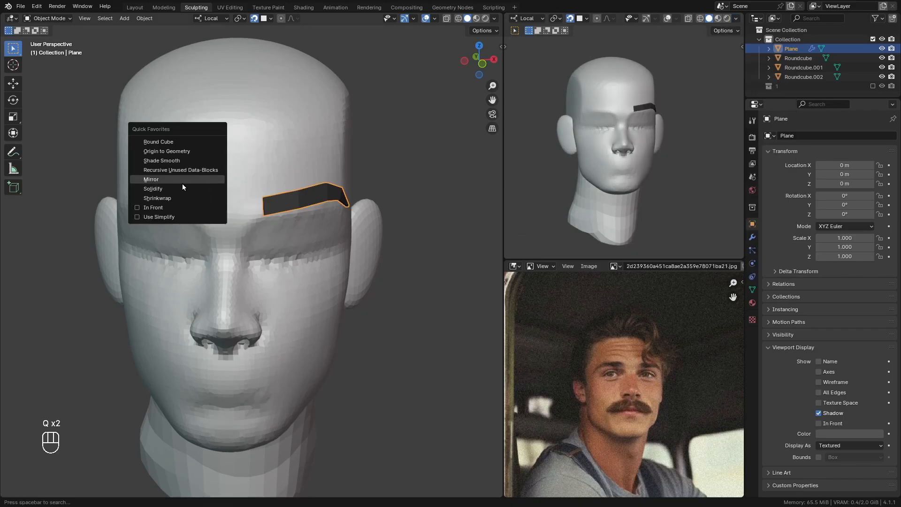
left_click(182, 182)
left_click(753, 238)
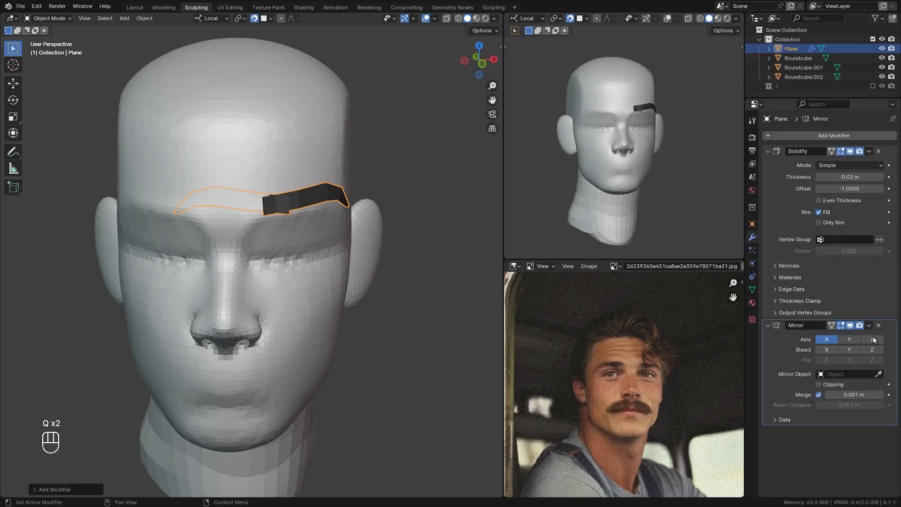
left_click(260, 137)
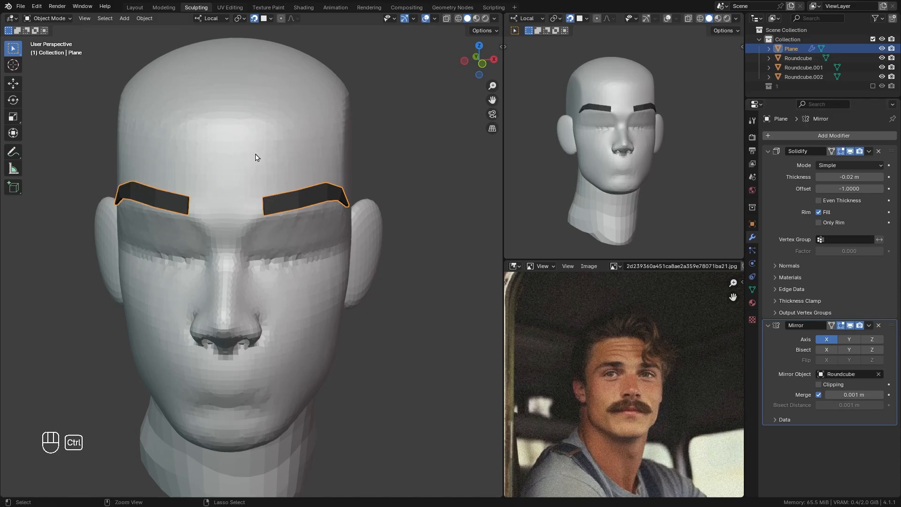
mouse_move(256, 156)
left_mouse_down("ctrl+alt")
mouse_move(262, 196)
mouse_move(265, 150)
left_mouse_up("ctrl+alt")
left_click(752, 121)
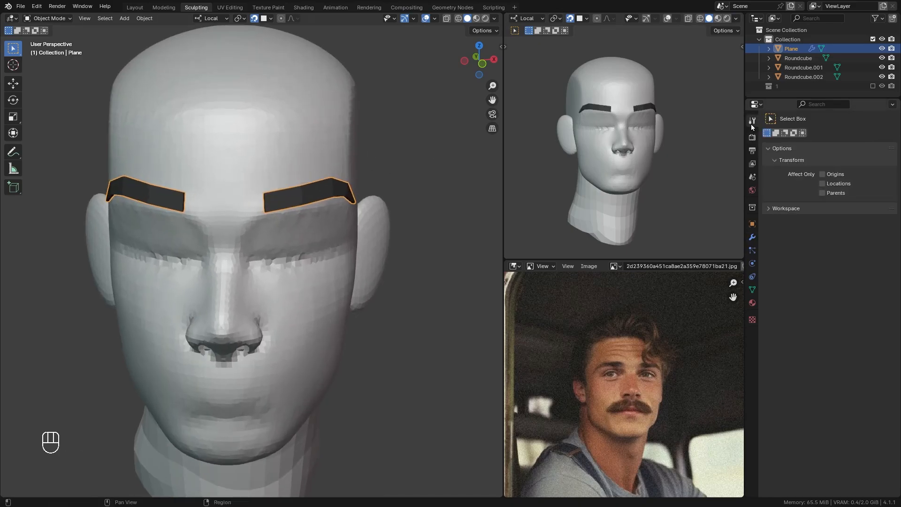
Select the whole eyebrow mesh in Edit Mode and move it slightly inward and down on the brow.
middle_click_drag(287, 173, 273, 171)
key("Tab")
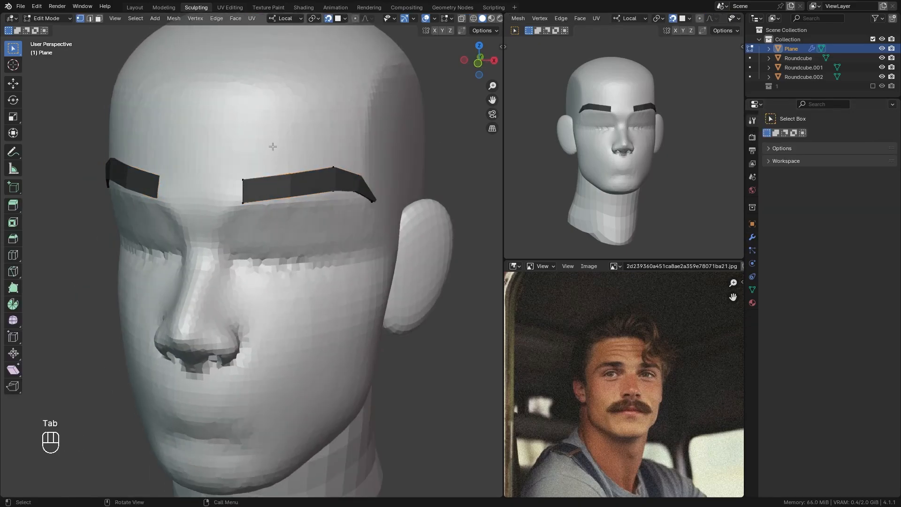
left_click_drag(268, 169, 249, 154, "ctrl+alt")
left_click_drag(394, 216, 233, 114)
left_click_drag(322, 116, 300, 116, "alt")
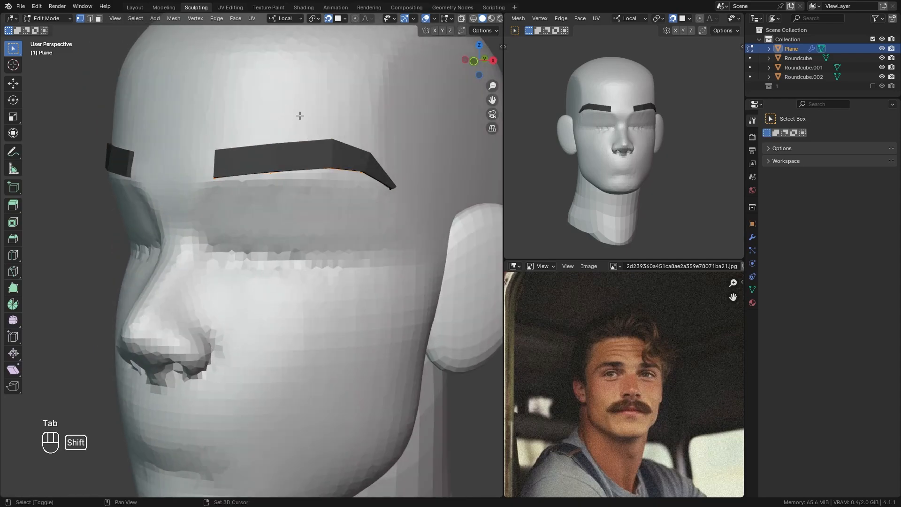
key("g")
left_click(314, 239)
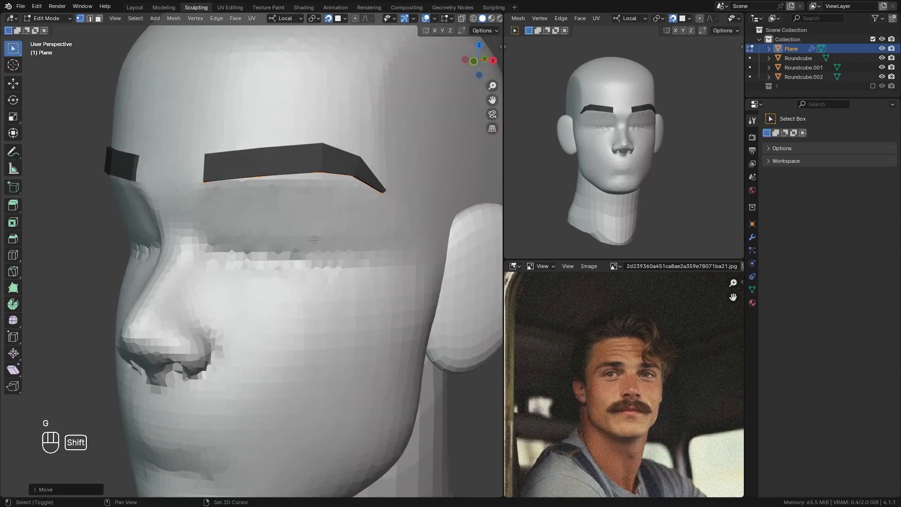
Scale the eyebrow down along its local Z axis to thin it, and reposition it just above the eye socket.
key("s")
key("z")
key("z")
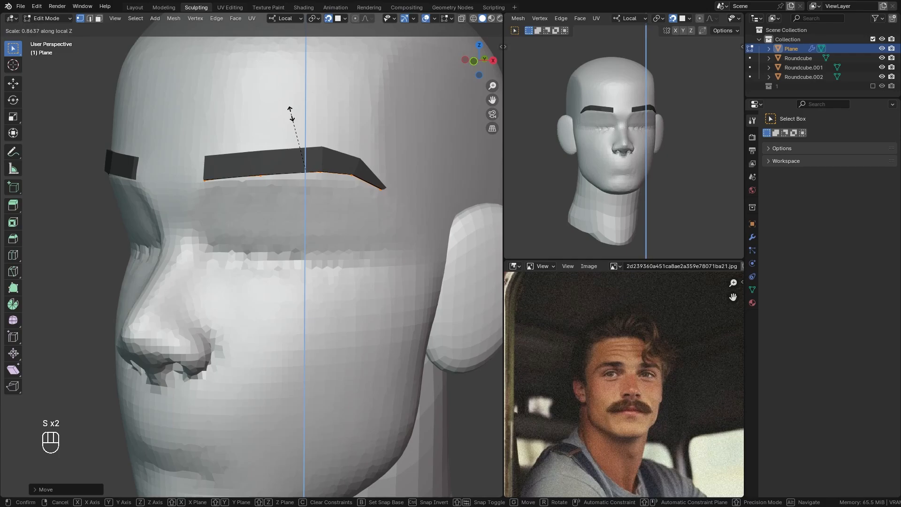
left_click(292, 115)
key("g")
left_click(291, 129)
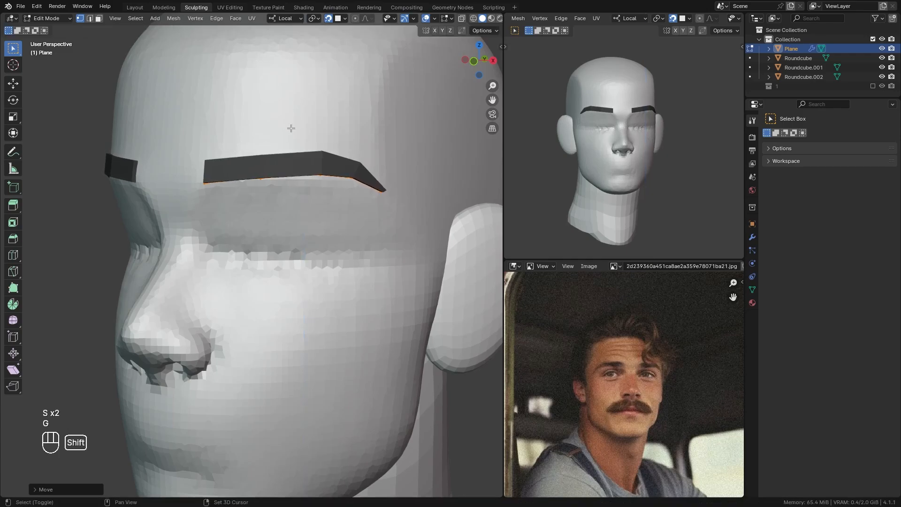
key("g")
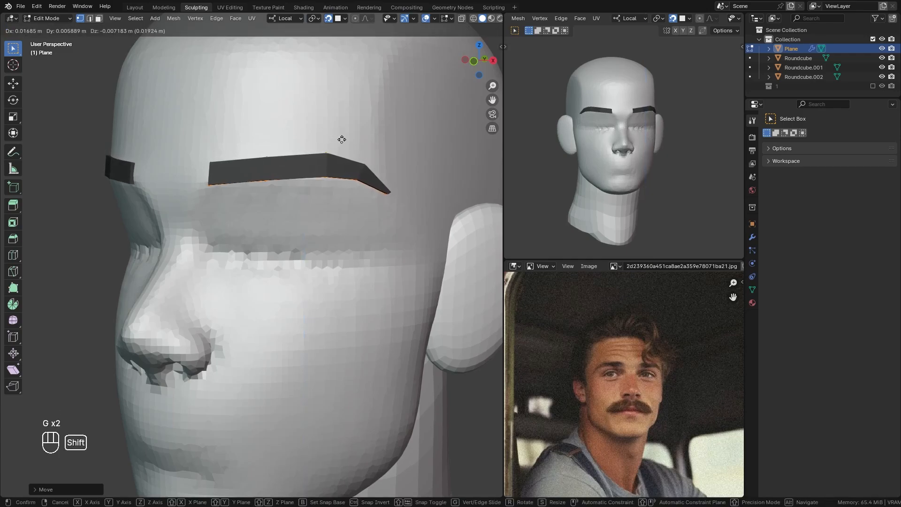
left_click(342, 139)
Switch to Sculpt Mode and pull the eyebrow's inner end down with the Grab brush at 246 px radius.
mouse_move(340, 112)
left_mouse_down("ctrl+alt")
mouse_move(332, 127)
mouse_move(307, 80)
left_mouse_up("ctrl+alt")
key("ctrl+Tab")
left_click(303, 126)
left_click_drag(277, 161, 309, 160, "alt")
key("f")
key("f")
left_click(319, 158)
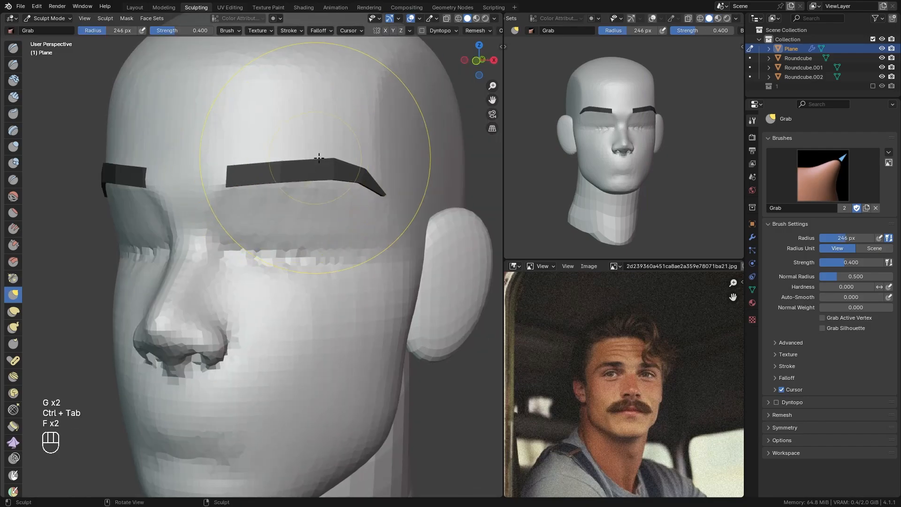
left_click_drag(245, 167, 245, 180)
Resize the Grab brush and adjust the curve of the eyebrow's middle section.
key("f")
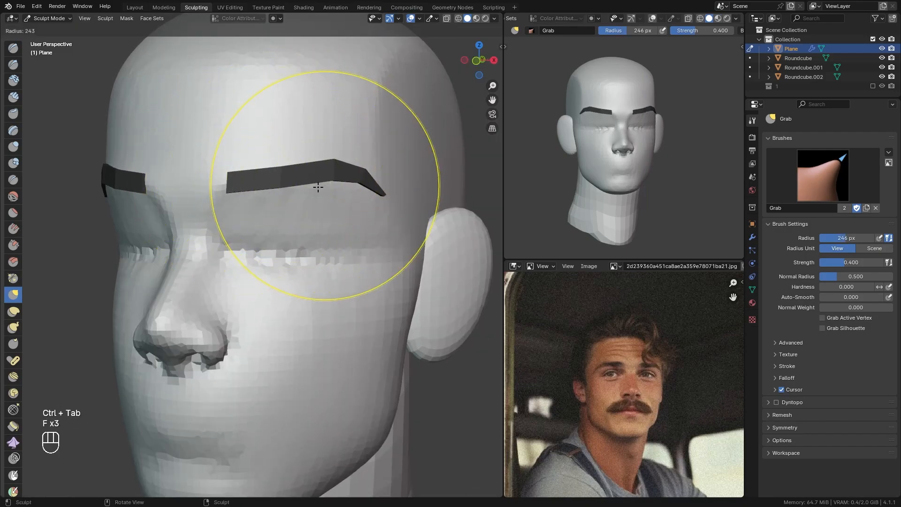
key("f")
key("f")
left_click(312, 185)
left_click_drag(314, 184, 279, 178)
Enter Edit Mode, add a loop cut across the inner half of the eyebrow, and shift its lower vertex.
key("Tab")
key("ctrl+r")
left_click(279, 176)
key("g")
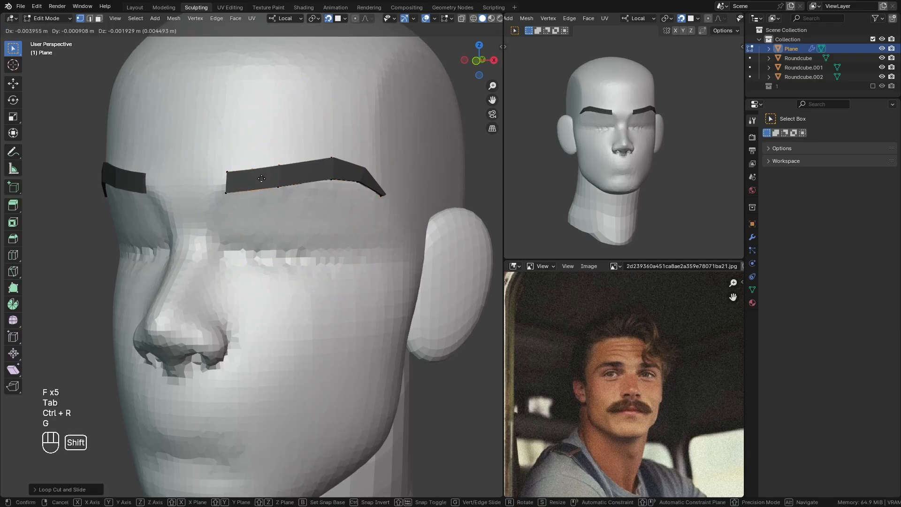
left_click(258, 176)
Move the vertices along the eyebrow's inner and middle sections to smooth its curve.
scroll(265, 173, "down", 1)
left_click_drag(270, 172, 276, 171, "alt")
key("g")
left_click(275, 171)
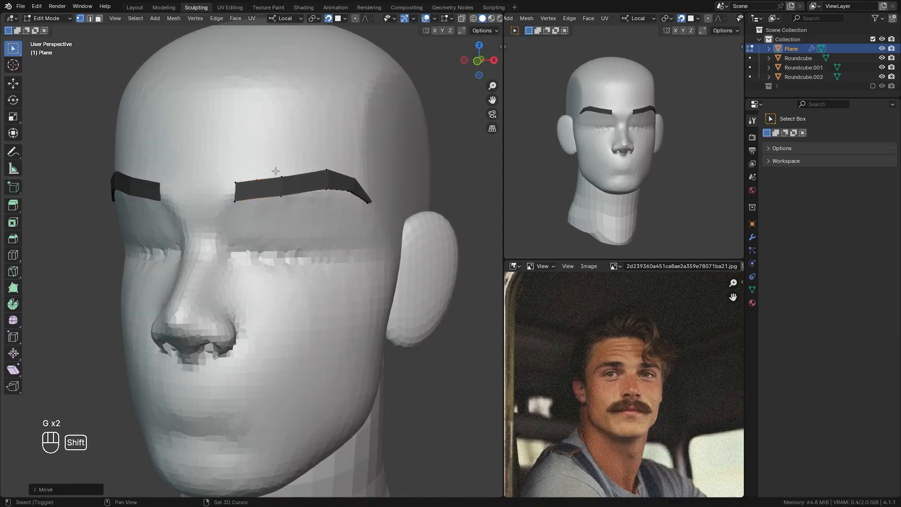
key("g")
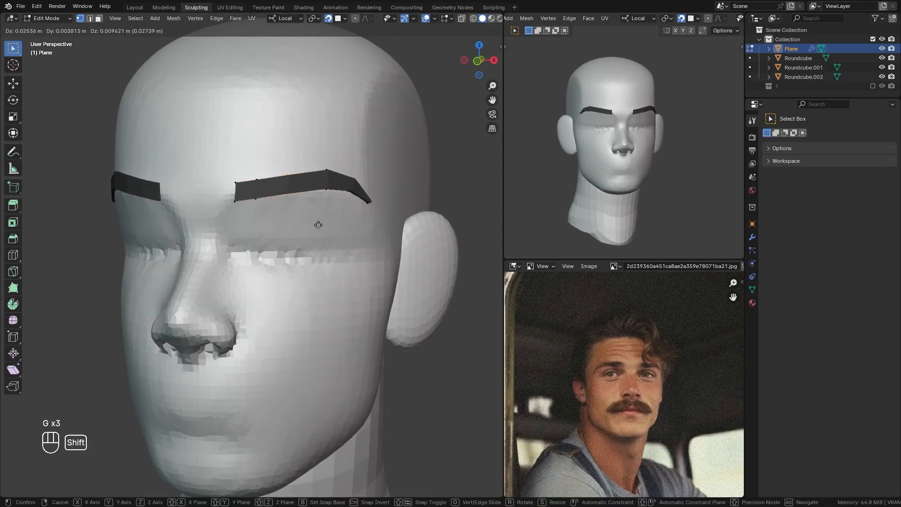
left_click(318, 225)
Select the vertices around the eyebrow's outer bend and reposition them to refine the arch.
left_click_drag(302, 157, 329, 148, "ctrl+alt")
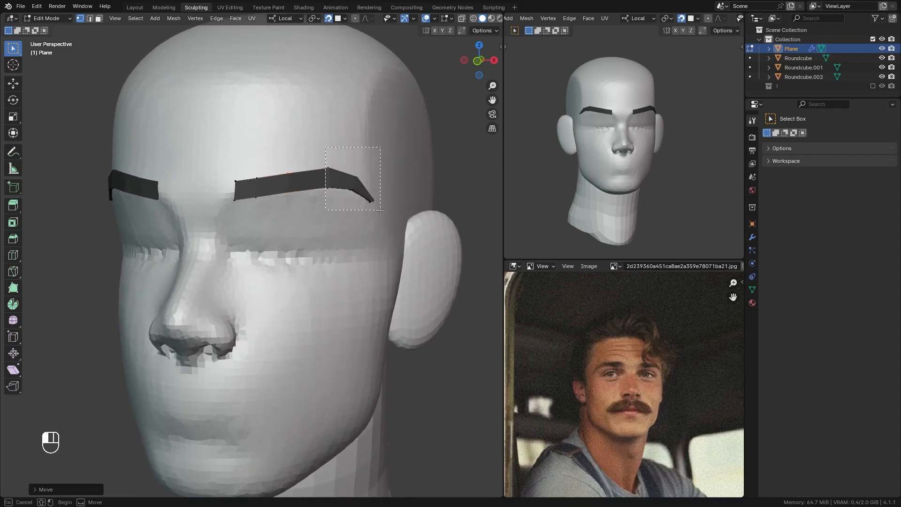
left_click_drag(380, 210, 381, 211)
key("g")
right_click(347, 173)
left_click_drag(326, 158, 396, 172)
key("g")
left_click(357, 185)
key("g")
left_click(361, 208)
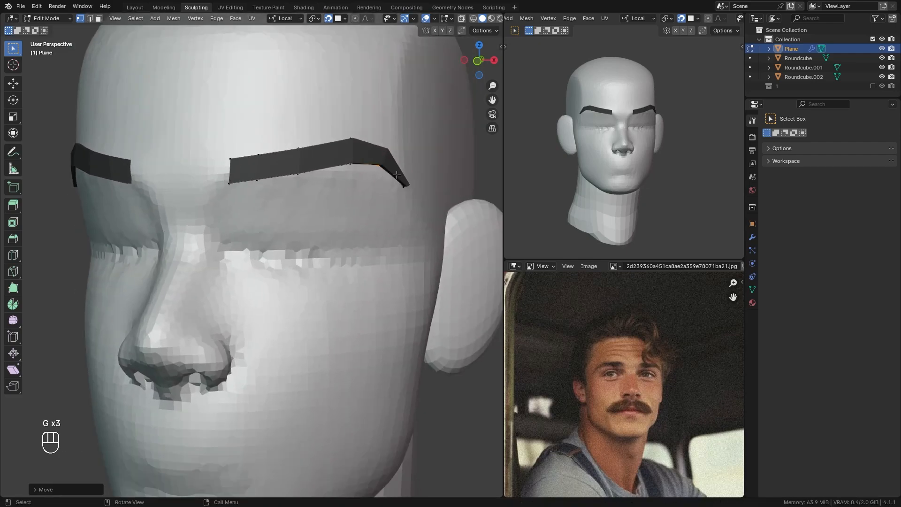
Move the vertex at the eyebrow's outer tip slightly up and inward.
left_click(429, 221)
key("g")
left_click(427, 187)
Leave the eyebrow mesh, select the head object Roundcube, and enter Sculpt Mode on it.
key("ctrl+Tab")
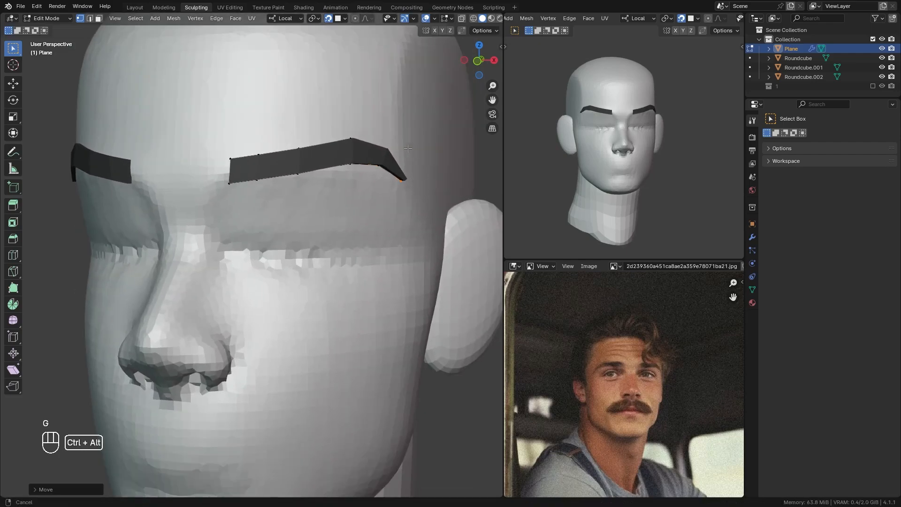
scroll(199, 258, "down", 4)
left_click(264, 145)
key("ctrl+Tab")
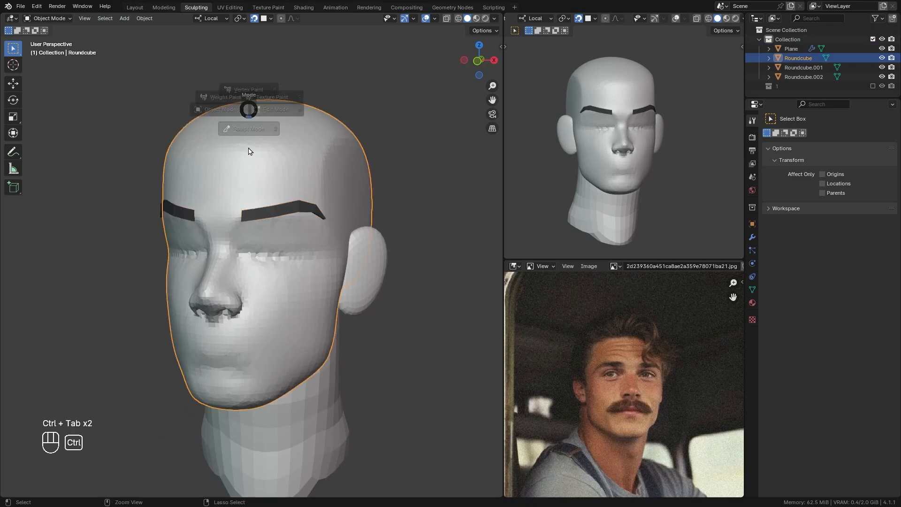
left_click_drag(249, 255, 252, 233, "alt+shift")
left_click_drag(251, 234, 253, 221, "ctrl+alt")
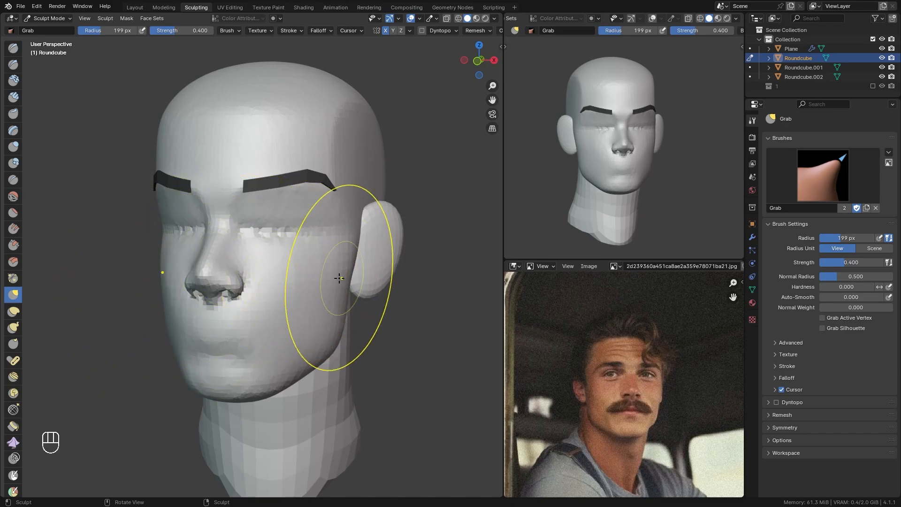
Resize the Grab brush to 204 px and reshape the side of the cheek.
key("f")
key("f")
key("f")
key("f")
left_click(321, 284)
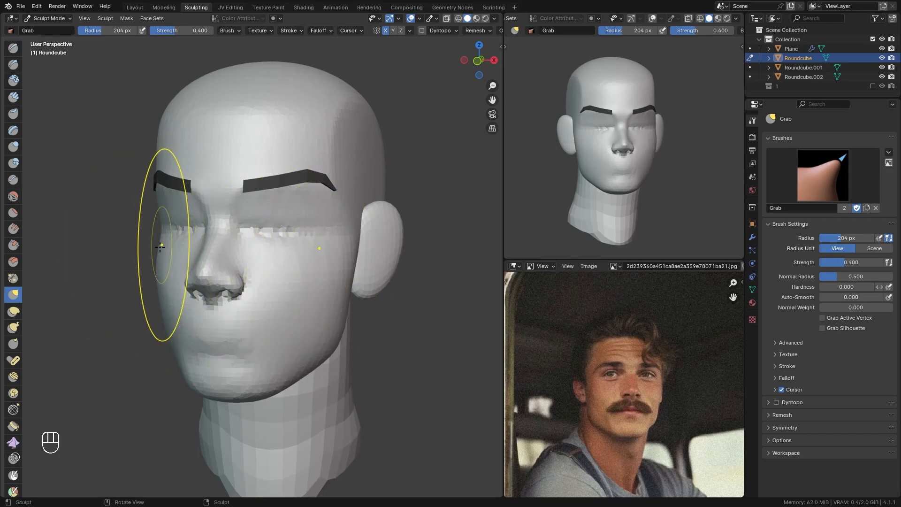
Undo the recent Grab strokes on the cheeks and redo them to compare the face shape.
key("ctrl+z")
key("ctrl+z")
key("ctrl+z")
key("ctrl+z")
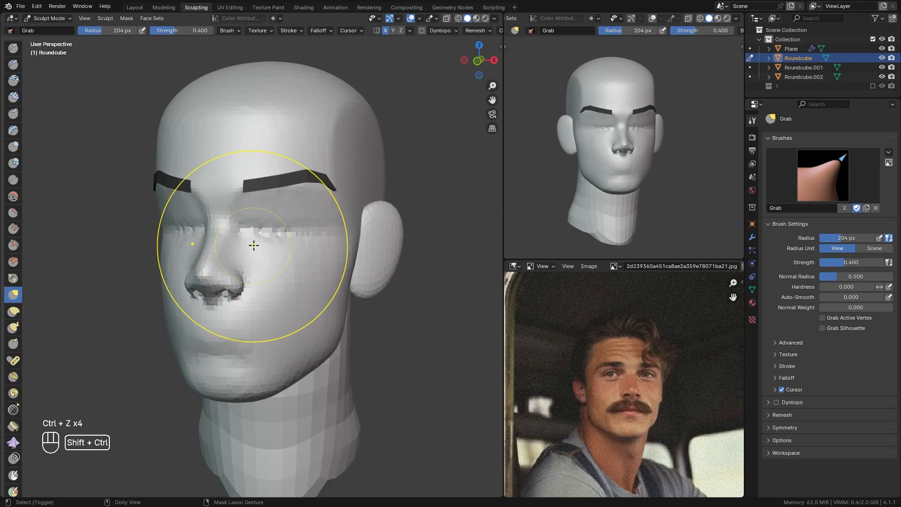
key("ctrl+shift+z")
key("ctrl+shift+z")
key("ctrl+shift+z")
key("ctrl+shift+z")
key("ctrl+shift+z")
Set the Grab brush radius to 179 px and adjust the cheek contour beside the mouth.
key("f")
key("f")
key("f")
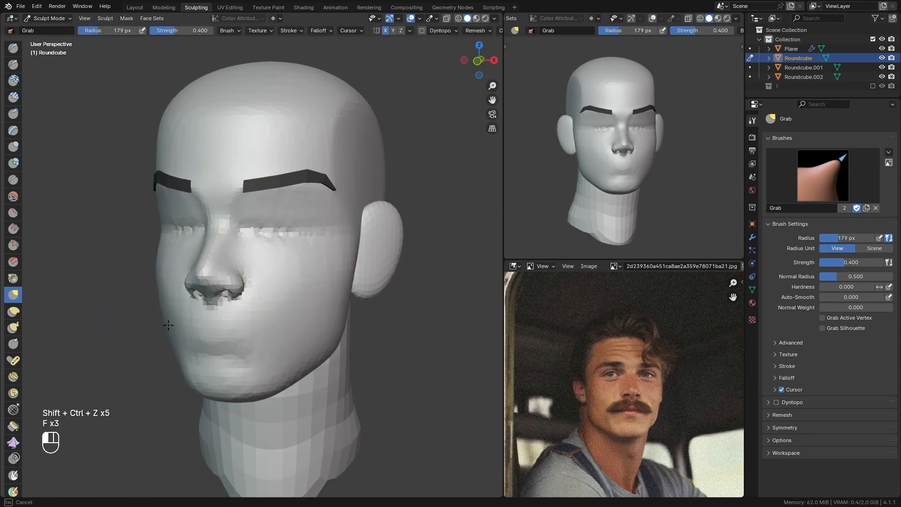
Flatten the lower cheek with the Scrape/Peaks brush at about 211 px and smooth it up toward the ear.
key("q")
left_click_drag(306, 312, 308, 256, "alt+shift")
mouse_move(318, 263)
left_mouse_down("alt")
mouse_move(301, 266)
mouse_move(316, 321)
mouse_move(296, 354)
mouse_move(347, 243)
mouse_move(348, 254)
mouse_move(303, 287)
mouse_move(332, 253)
left_mouse_up("alt")
key("f")
key("f")
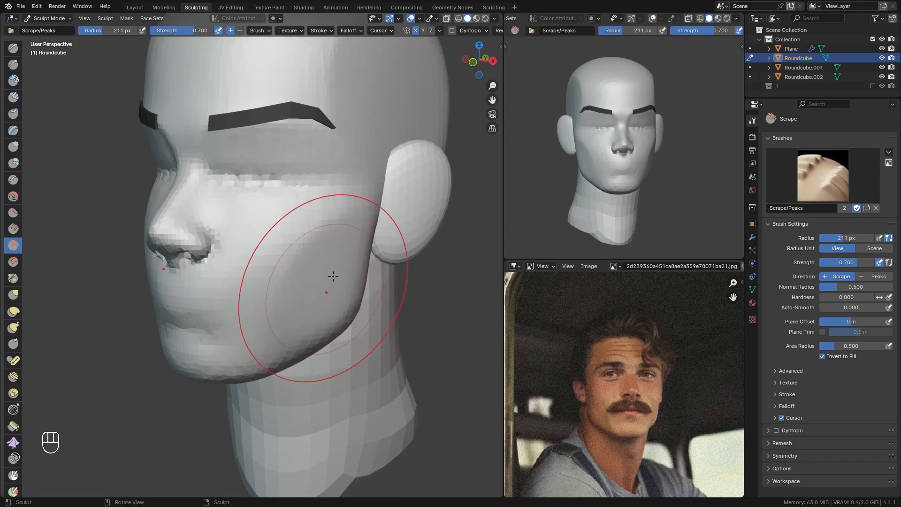
key("f")
left_click(309, 262)
mouse_move(279, 275)
left_mouse_down("shift")
mouse_move(347, 231)
mouse_move(322, 247)
left_mouse_up("shift")
left_click_drag(277, 340, 354, 233, "shift")
Reduce the Scrape/Peaks brush to 118 px and refine the plane along the lower jaw.
middle_click_drag(344, 290, 342, 253, "alt+shift")
middle_click_drag(359, 265, 314, 244, "alt")
key("e")
key("f")
left_click(284, 292)
middle_click_drag(287, 323, 285, 303, "alt")
key("f")
key("f")
left_click(280, 303)
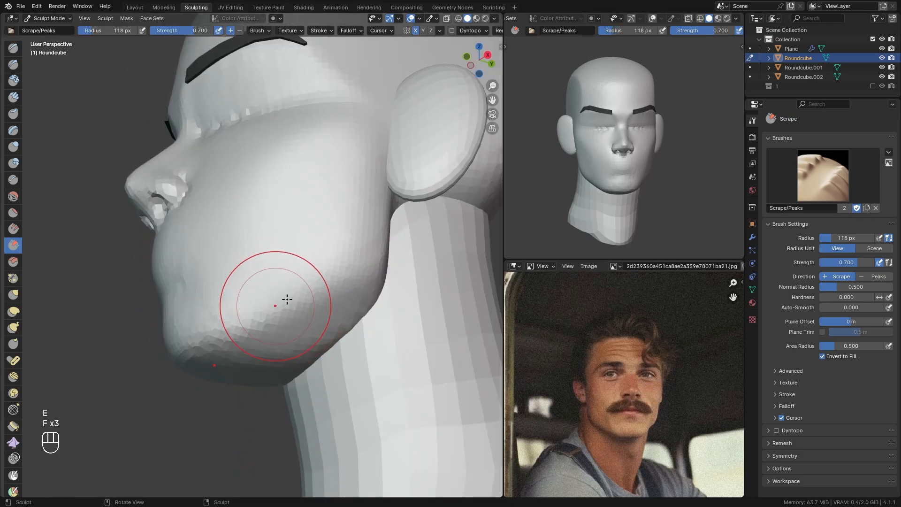
Try scraping the rear corner of the jaw with the brush radius at 84 px.
key("f")
left_click(323, 283)
middle_click_drag(375, 253, 349, 263, "alt")
key("ctrl+z")
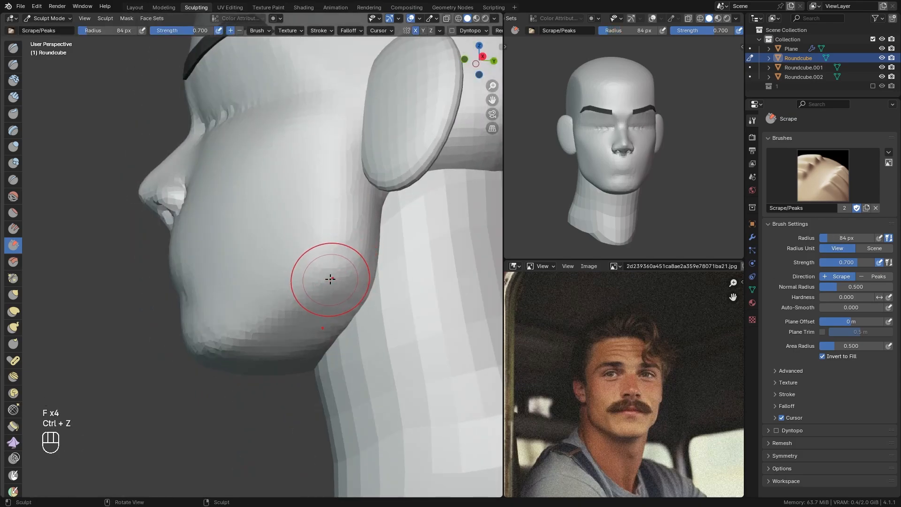
Switch to the Crease brush at 72 px and raise a sharper ridge at the jaw corner with an inverted stroke.
key("q")
key("f")
left_click(319, 286)
left_click_drag(319, 283, 324, 286, "ctrl")
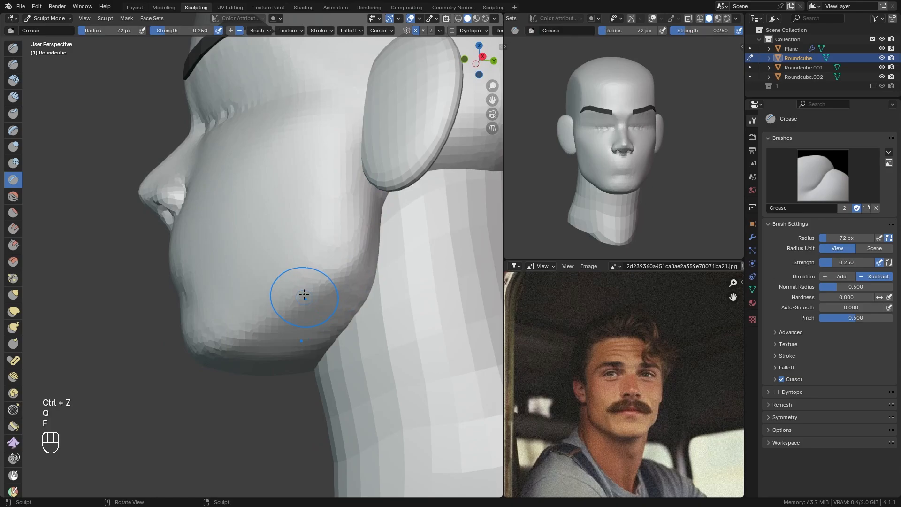
Resize the Crease brush to 80 px and define the jawline from below the ear toward the chin.
key("f")
left_click(360, 263)
key("f")
left_click(371, 254)
key("f")
left_click(375, 239)
left_click_drag(376, 237, 292, 349)
Set the Crease brush radius to 75 px and deepen the crease along the lower edge of the eye socket.
key("f")
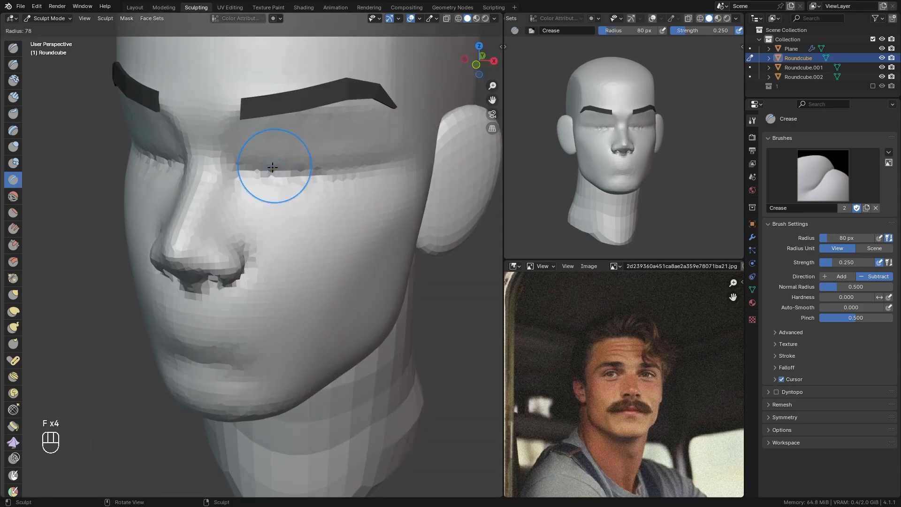
left_click(307, 166)
left_click_drag(257, 175, 320, 177)
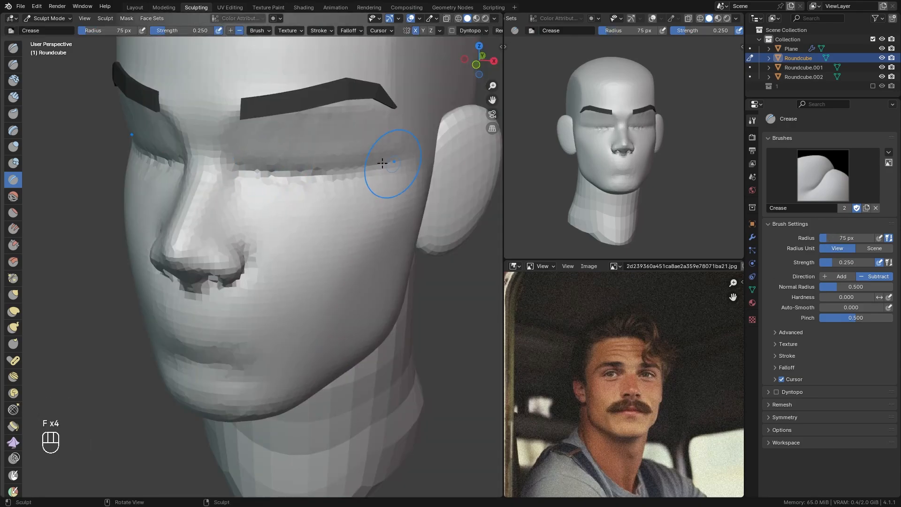
Set the Crease brush radius to 61 px and save the file.
key("f")
left_click(245, 170)
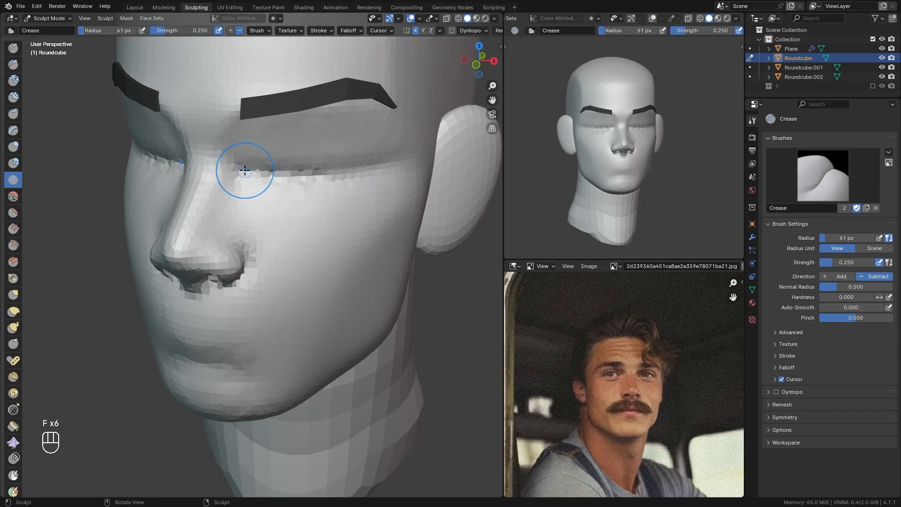
left_click_drag(351, 160, 261, 156, "ctrl+alt")
mouse_move(338, 162)
left_mouse_down("ctrl+alt")
mouse_move(336, 183)
mouse_move(300, 221)
left_mouse_up("ctrl+alt")
mouse_move(272, 211)
left_mouse_down("alt")
mouse_move(302, 203)
mouse_move(253, 160)
left_mouse_up("alt")
key("ctrl+s")
Switch to Object Mode and add a UV sphere for the eyeball.
key("ctrl+Tab")
left_click(395, 88)
key("shift+a")
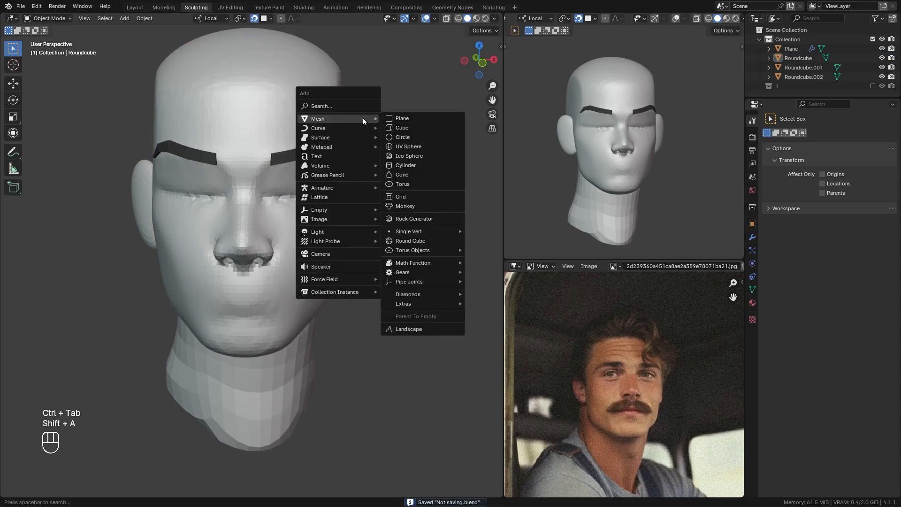
mouse_move(321, 118)
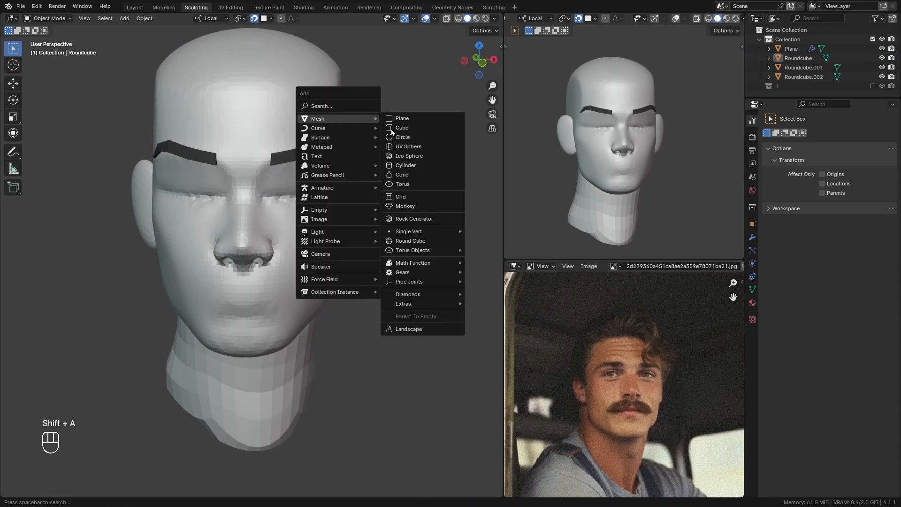
left_click(408, 146)
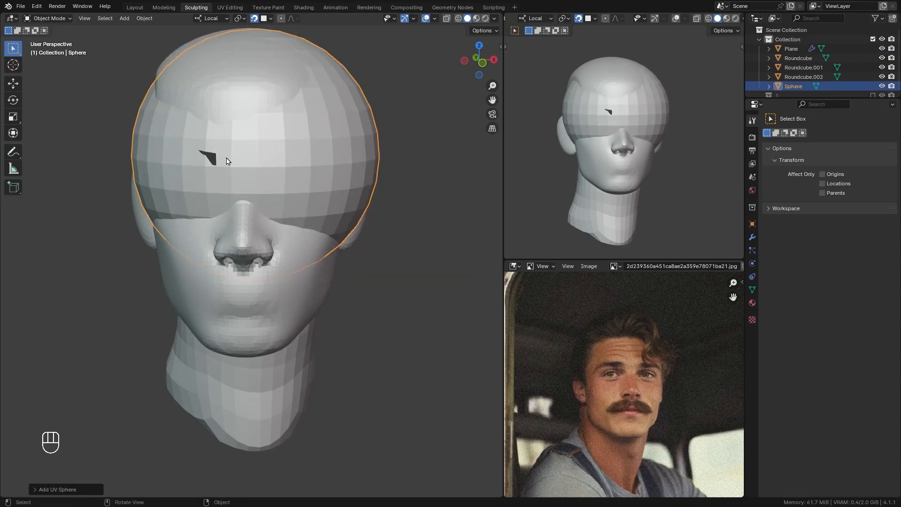
Copy the head mesh's location and rotation to the new sphere.
left_click(183, 69, "shift")
key("ctrl+c")
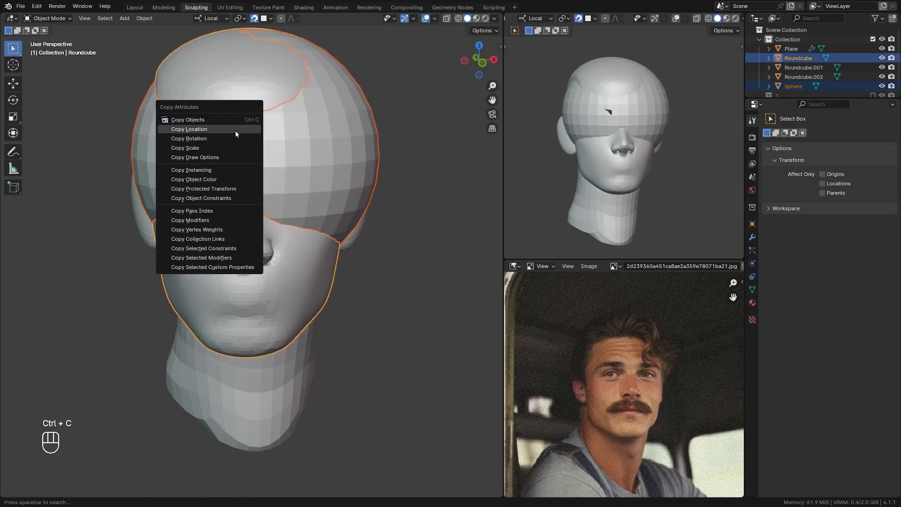
left_click(235, 129)
key("ctrl+c")
left_click(224, 135)
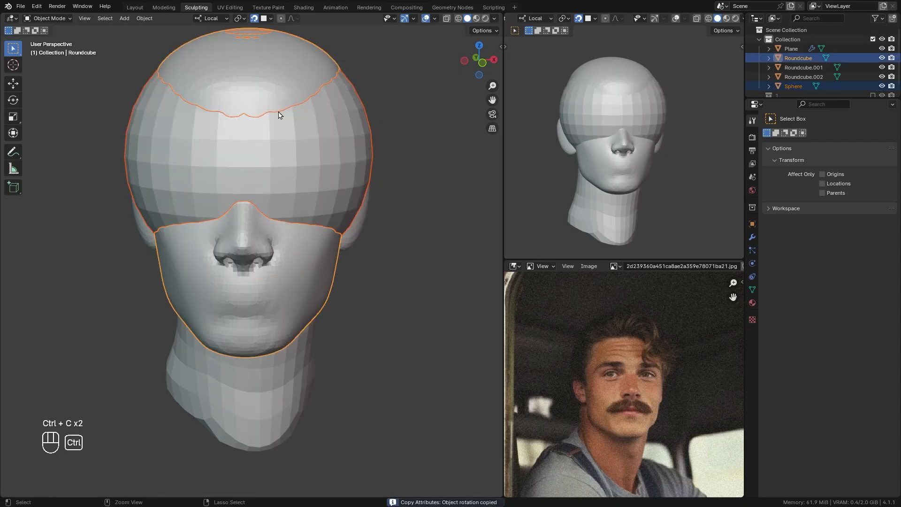
Select only the sphere and scale it down to eyeball size.
left_click(321, 151)
key("s")
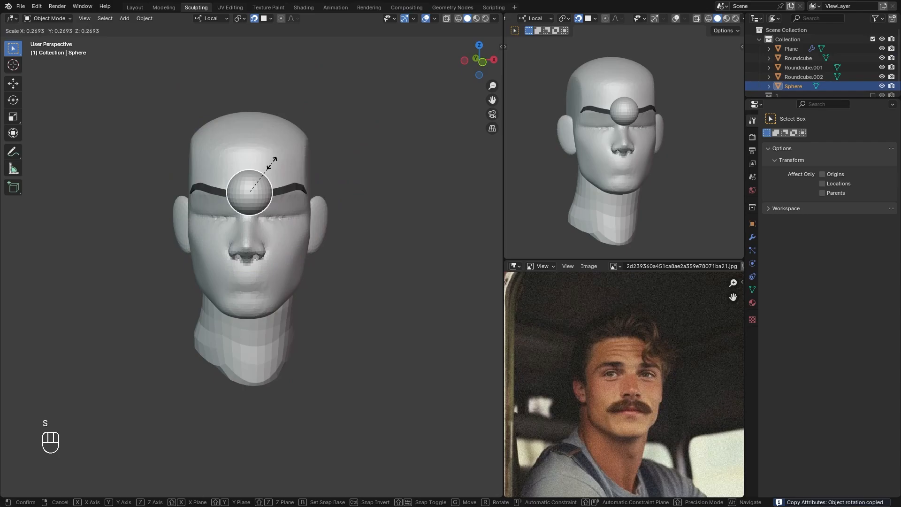
key("Tab")
key("Tab")
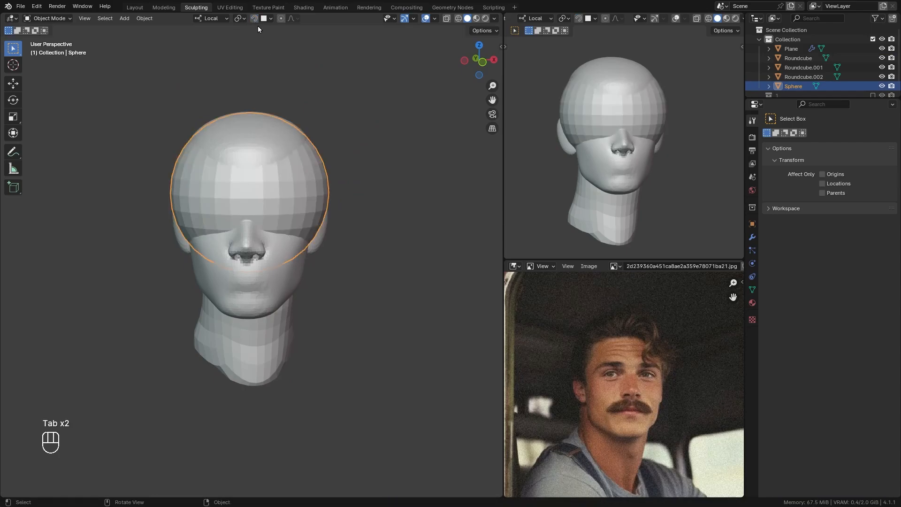
key("s")
left_click(268, 146)
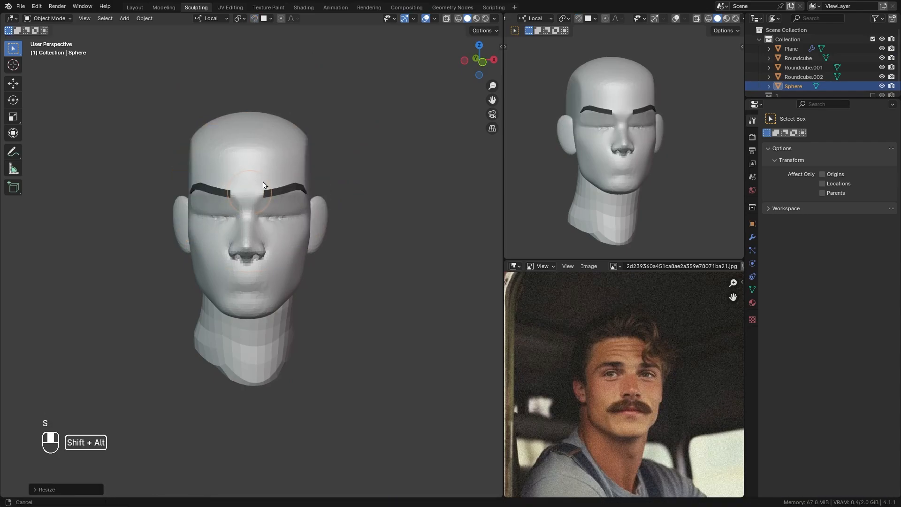
Move the sphere along its local X, Z and Y axes into the eye socket on the character's left side.
left_click_drag(264, 187, 261, 173, "alt+shift")
left_click_drag(261, 173, 263, 149, "ctrl+alt")
key("g")
key("x")
left_click(309, 153)
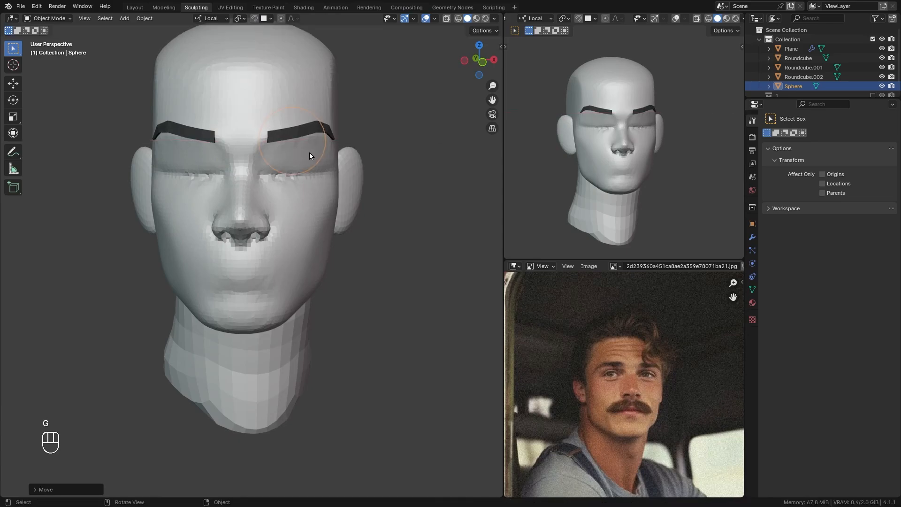
key("g")
key("z")
left_click(307, 171)
left_click_drag(307, 171, 282, 161, "alt")
key("g")
key("y")
left_click(217, 191)
Rotate the eyeball about its local X axis so its pole faces forward, and shift it along local X within the socket.
key("r")
key("x")
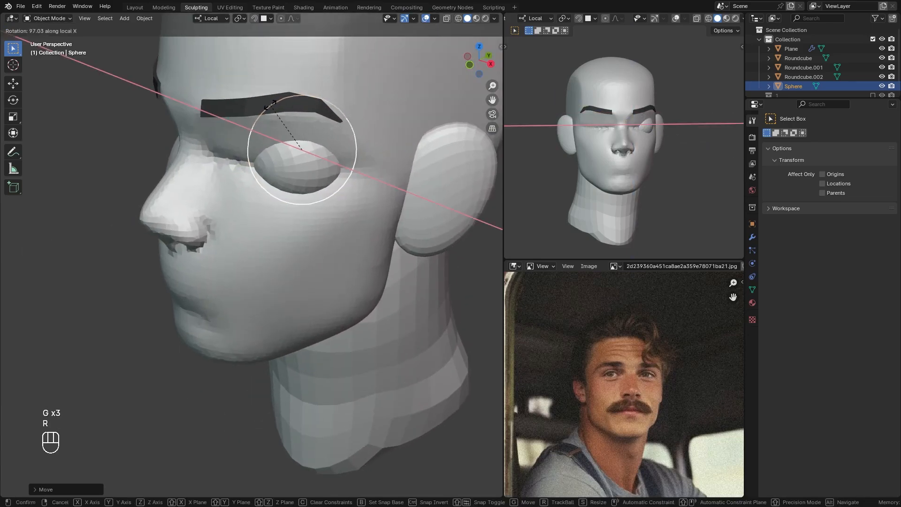
left_click(281, 123)
mouse_move(306, 144)
middle_mouse_down()
mouse_move(331, 162)
mouse_move(313, 145)
middle_mouse_up()
key("g")
key("x")
left_click(308, 164)
Add a Mirror modifier on the X axis to the eyeball, using the head mesh as the mirror object.
key("q")
left_click(286, 143)
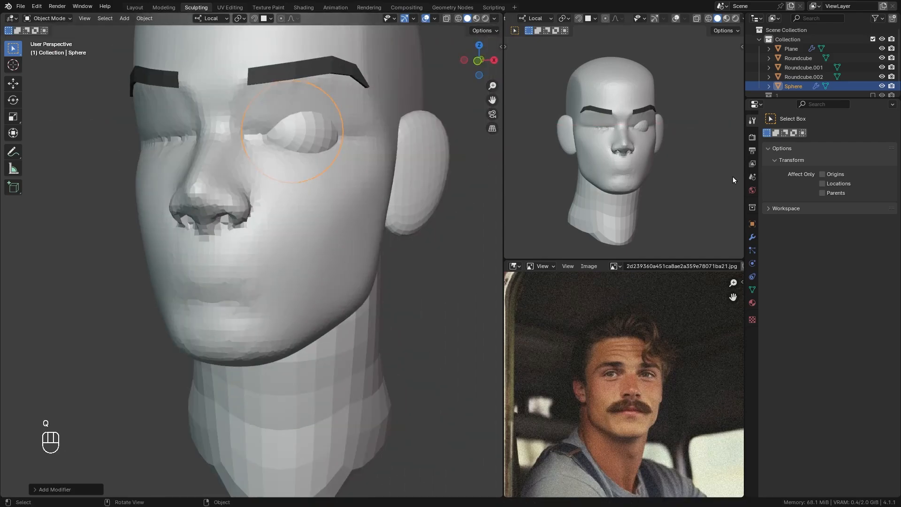
left_click(752, 240)
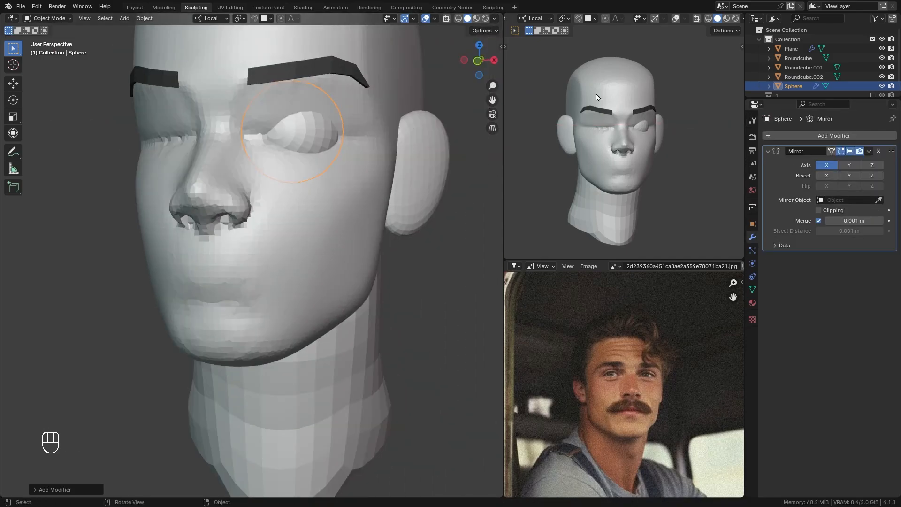
left_click(614, 95)
left_click(752, 121)
Isolate the eyeball in Edit Mode and select its front pole vertex, growing the selection by two rings.
key("Tab")
left_click_drag(314, 149, 307, 241, "alt")
left_click_drag(307, 241, 307, 194, "ctrl+alt")
left_click(307, 193)
key("KP_Divide")
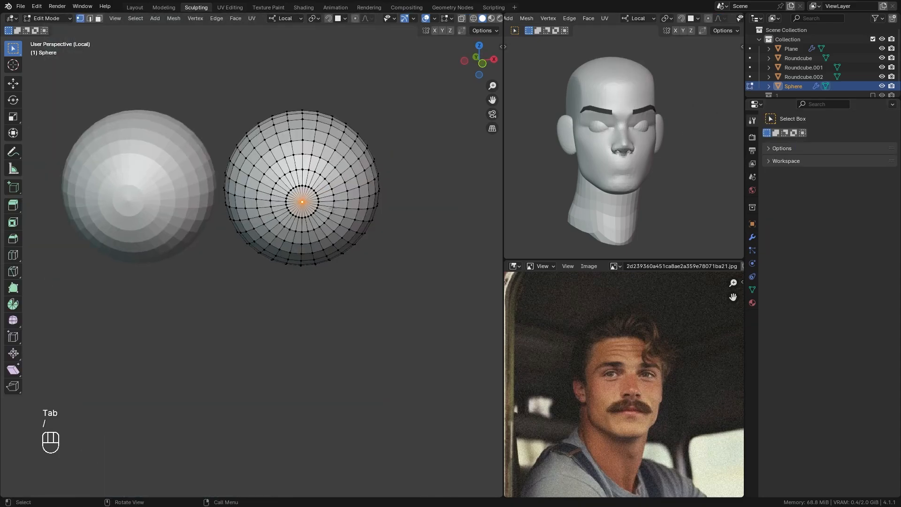
key("ctrl+KP_Add")
key("ctrl+KP_Add")
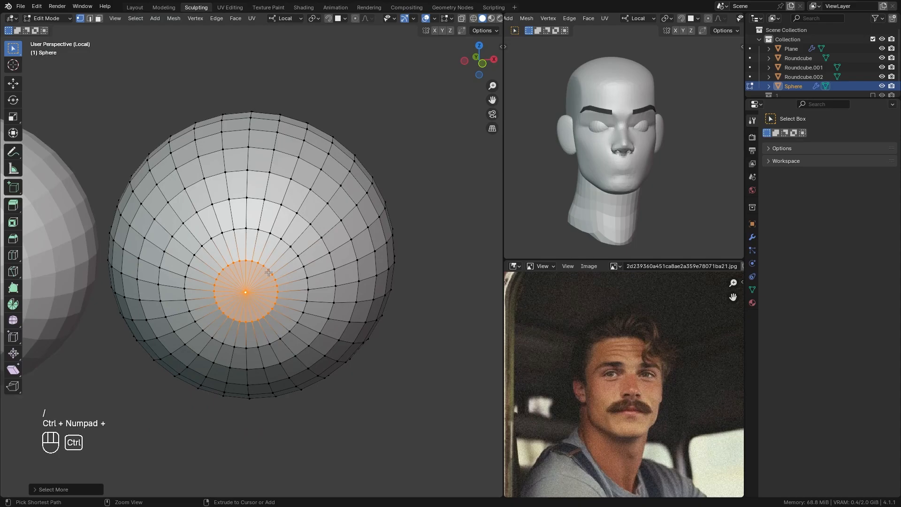
Paint the selected pupil faces black in Vertex Paint mode and return to Object Mode with the whole head shown.
key("ctrl+Tab")
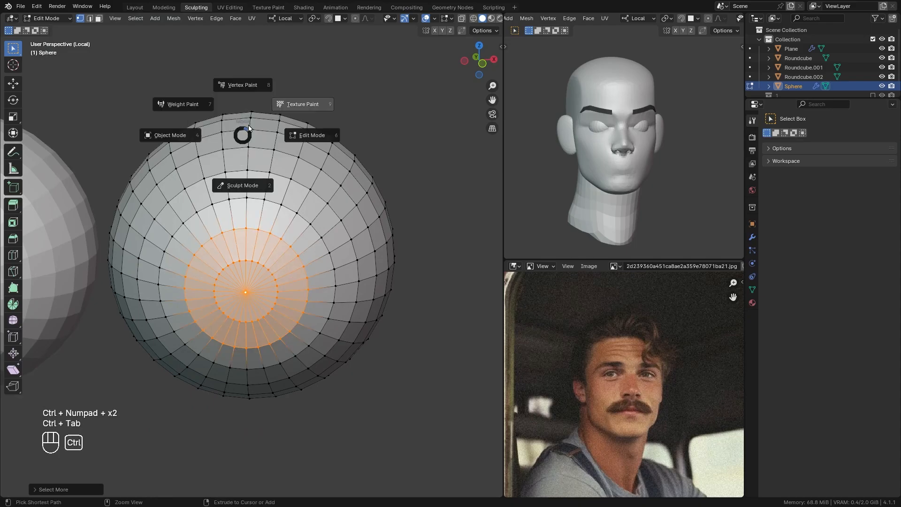
left_click(249, 69)
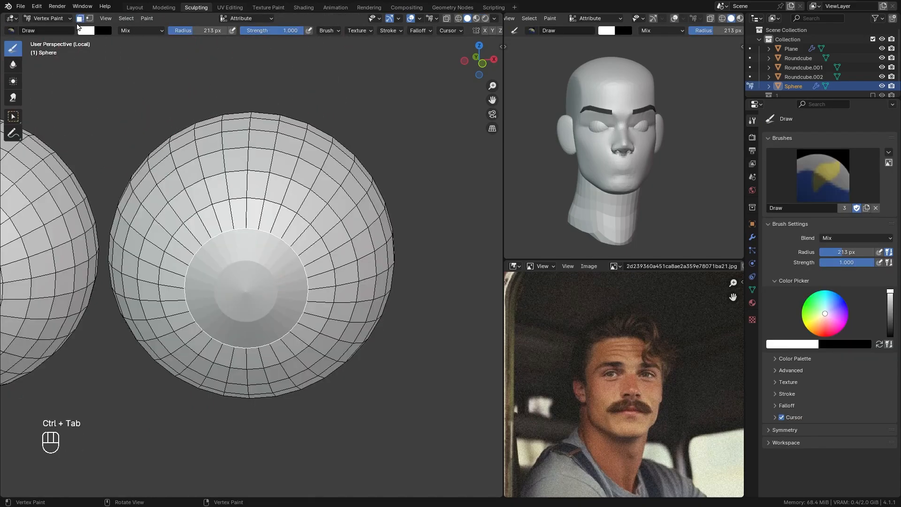
key("x")
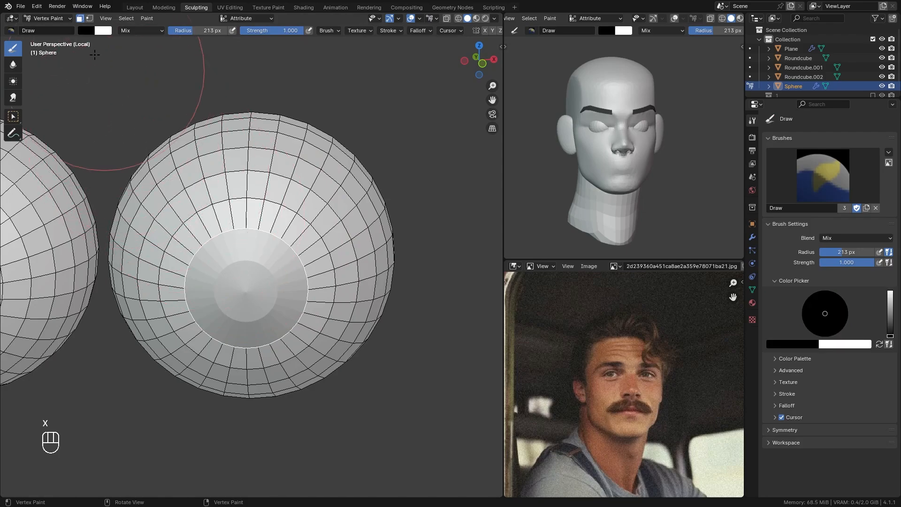
left_click(250, 278)
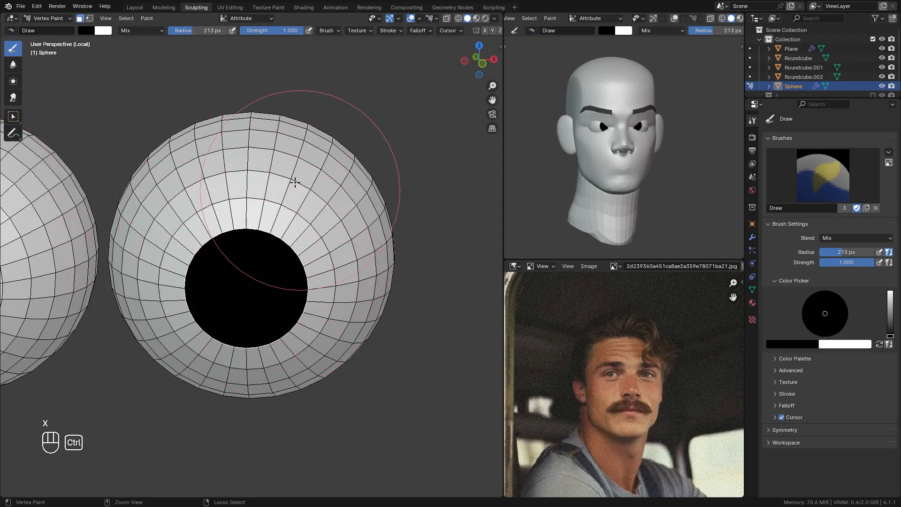
scroll(294, 240, "down", 4)
key("ctrl+Tab")
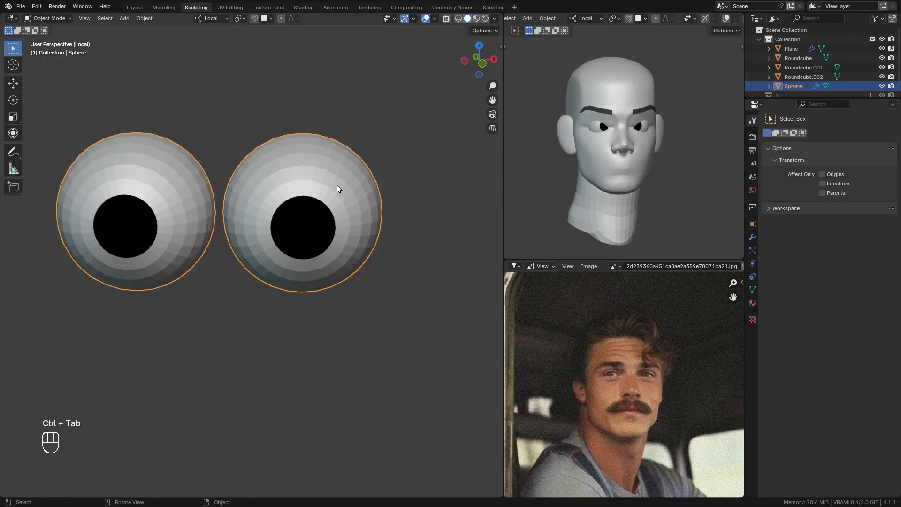
key("slash")
Rotate the eyeballs about their local Y axis to turn the pupils outward, and scale the eyeballs down slightly.
key("r")
key("z")
right_click(398, 175)
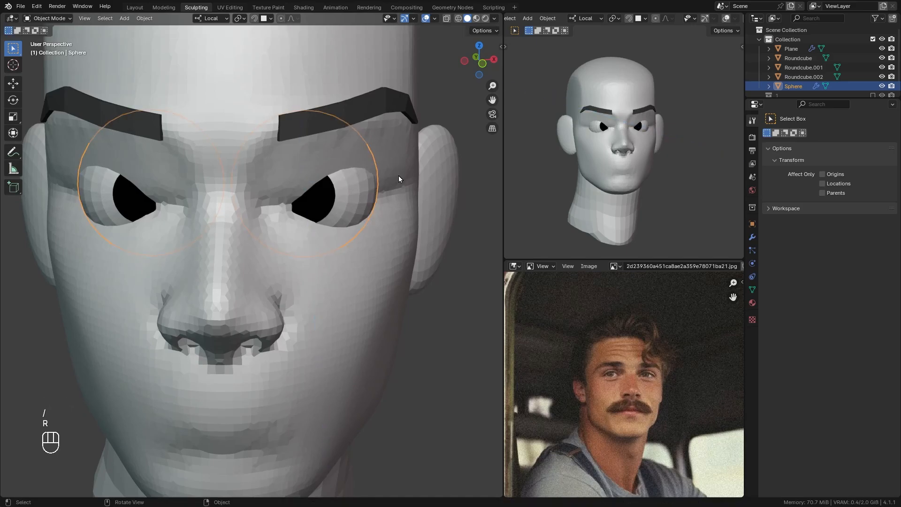
key("r")
key("y")
left_click(396, 151)
key("s")
left_click(396, 147)
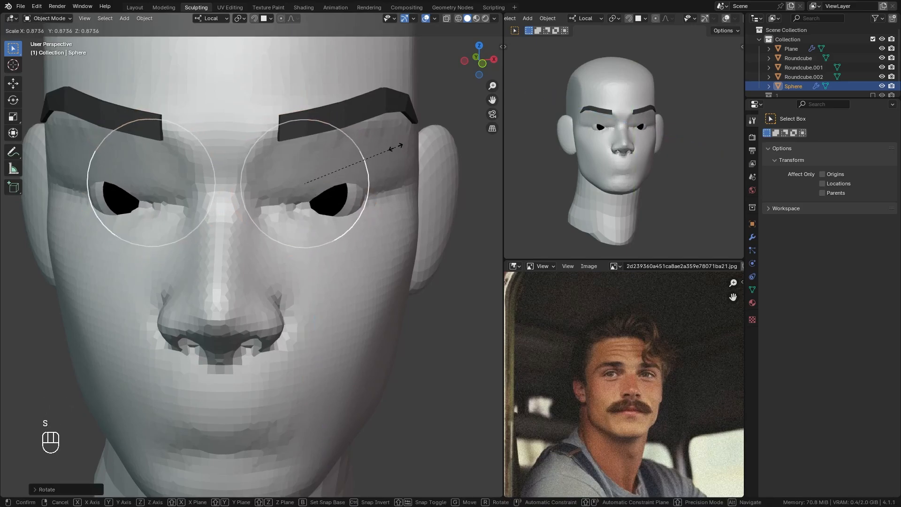
Shift the eyeballs along their local Z axis to adjust how they sit in the sockets.
key("g")
key("y")
right_click(395, 154)
key("g")
key("z")
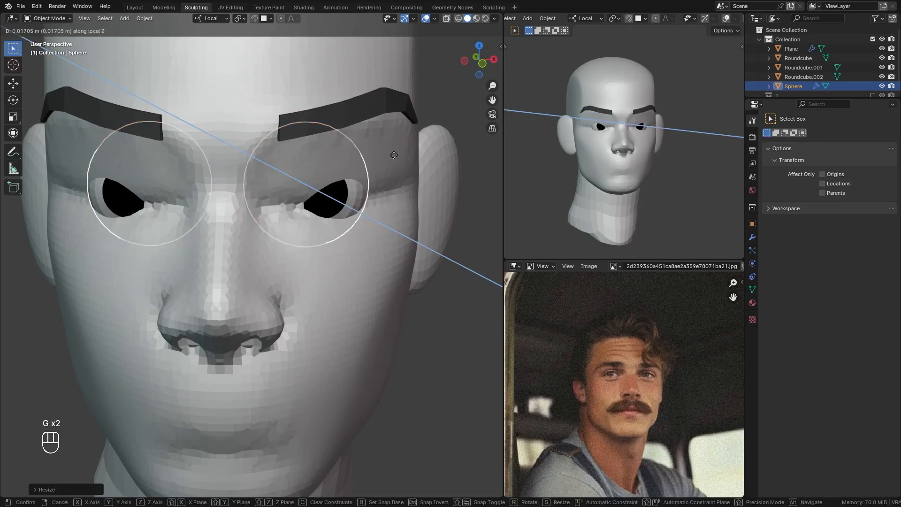
left_click(394, 182)
Select the head mesh, enter Sculpt Mode and choose the Crease brush.
left_click(345, 145)
key("ctrl+Tab")
left_click_drag(305, 231, 317, 213, "ctrl+alt")
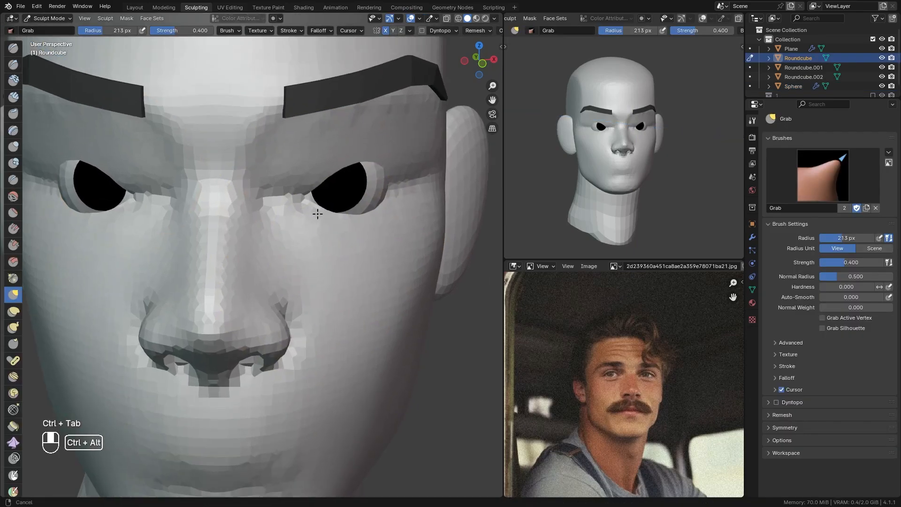
key("q")
key("q")
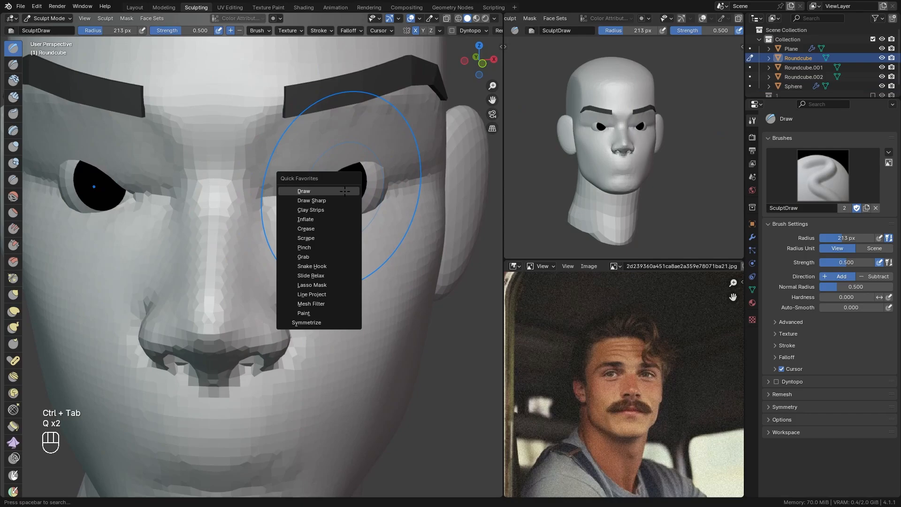
key("g")
key("q")
left_click(319, 191)
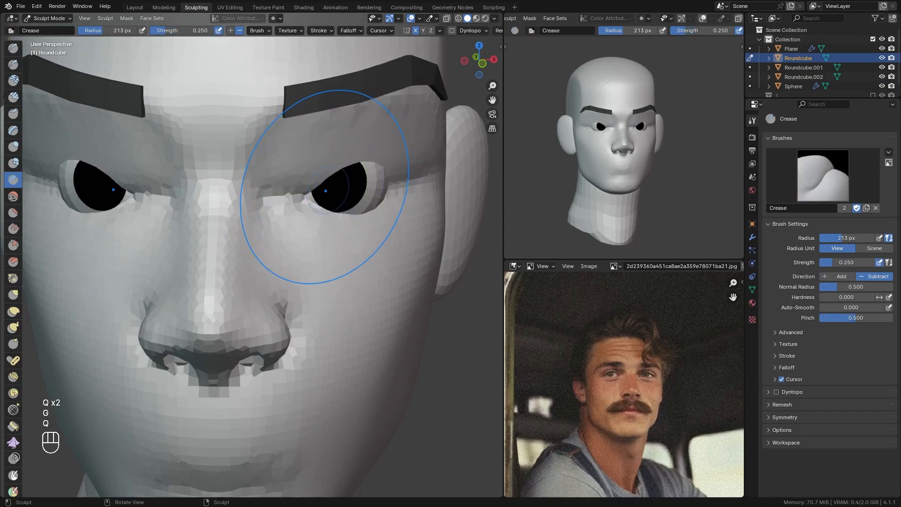
With the Crease brush at 74 px radius, refine the inner eye corner and smooth the upper eyelid.
key("f")
key("f")
left_click(330, 192)
key("f")
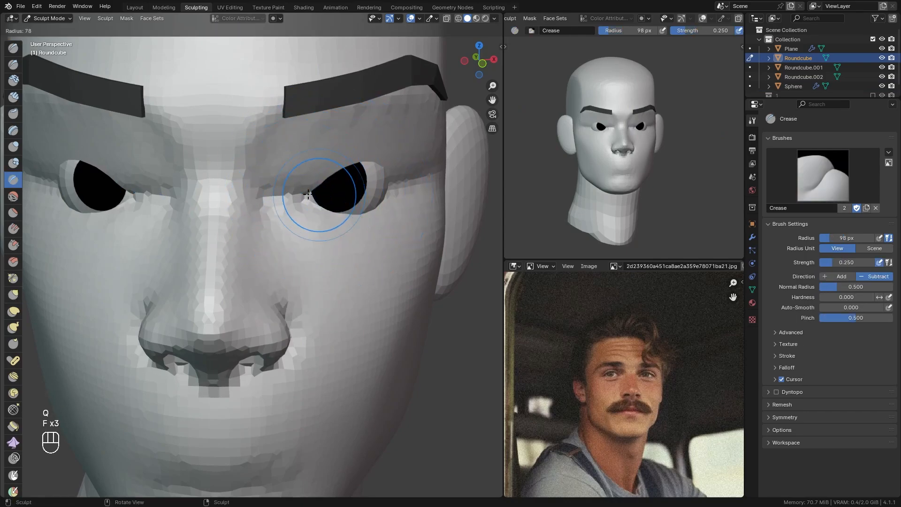
left_click(351, 191)
left_click_drag(315, 192, 307, 190)
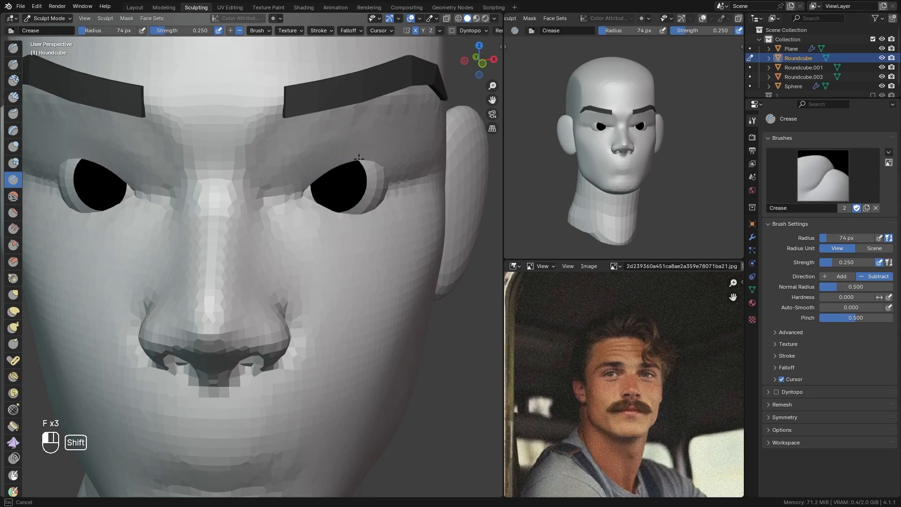
left_click_drag(343, 152, 323, 165, "shift")
Switch the active sculpting object from the head to the eyeballs.
key("ctrl+Tab")
middle_click_drag(338, 184, 277, 193, "alt")
middle_click_drag(277, 192, 267, 178, "ctrl+alt")
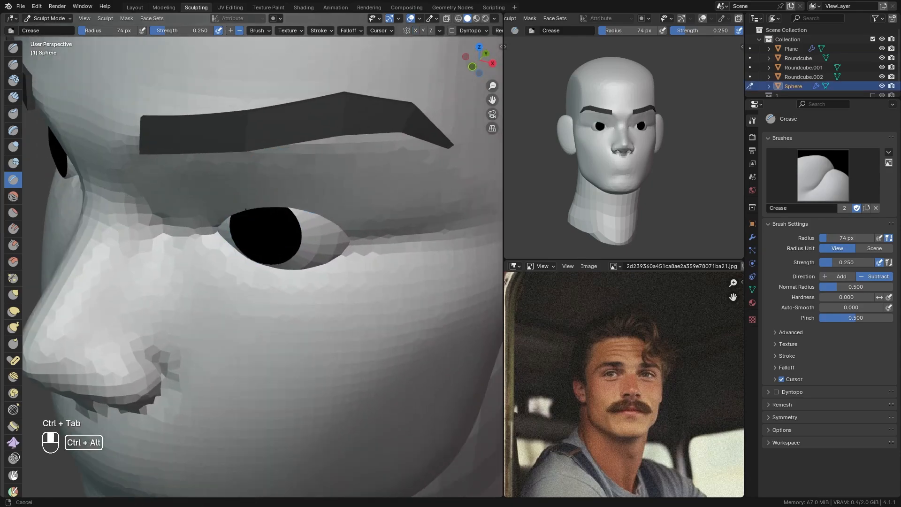
mouse_move(235, 207)
middle_mouse_down("alt")
mouse_move(174, 213)
mouse_move(128, 196)
mouse_move(177, 182)
middle_mouse_up("alt")
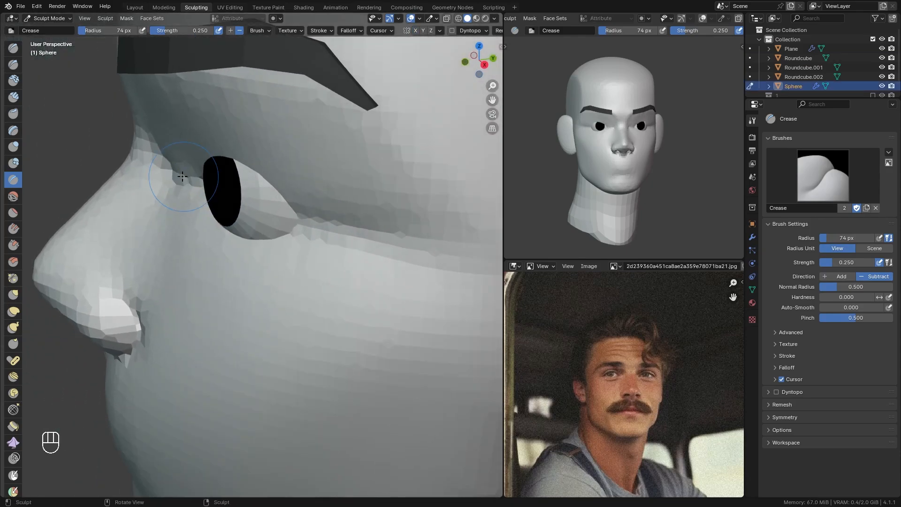
Choose the Grab brush with a 208 px radius and transfer sculpting to the head mesh.
key("q")
left_click(187, 176)
key("f")
left_click(211, 162)
key("f")
key("f")
left_click(268, 152)
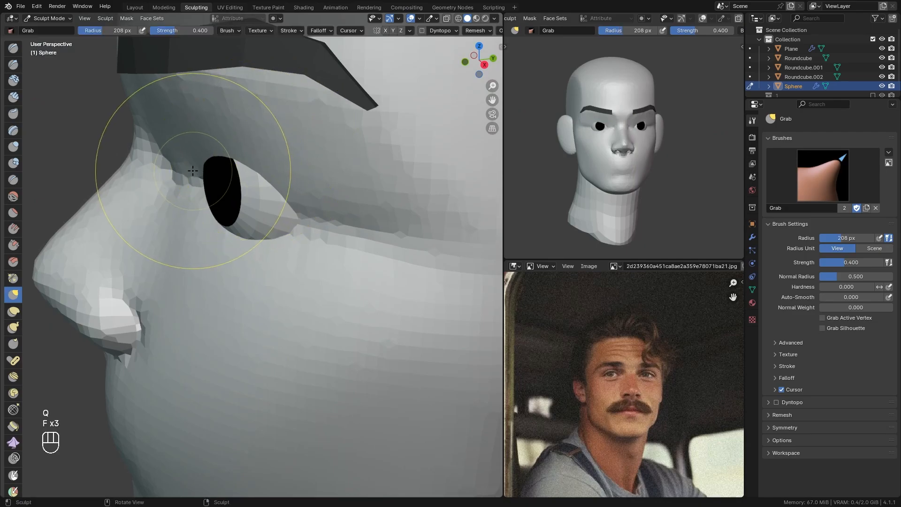
key("alt+q")
middle_click_drag(190, 180, 233, 213, "ctrl+alt")
scroll(233, 213, "up", 3)
middle_click_drag(244, 183, 301, 202)
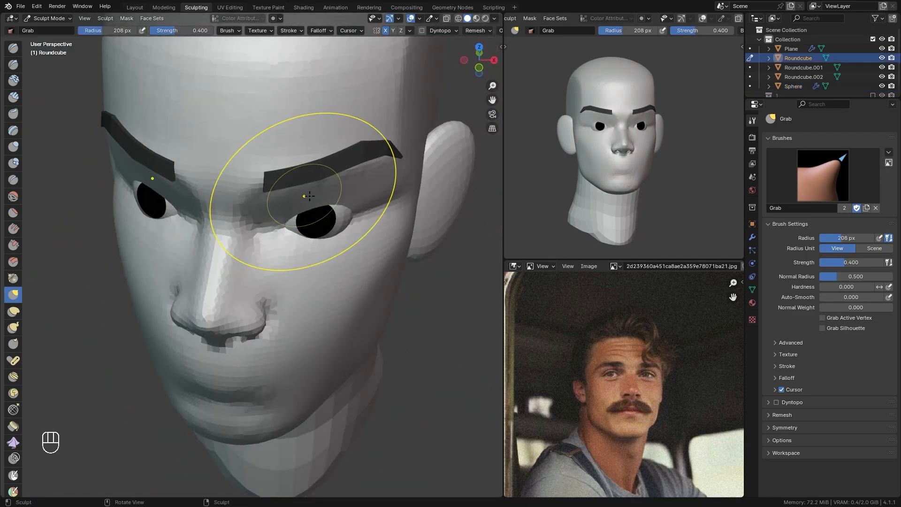
Return to Object Mode, select the eyeballs and rotate them about 2° around their local Y axis.
key("ctrl+Tab")
left_click(357, 199)
key("r")
key("z")
right_click(358, 194)
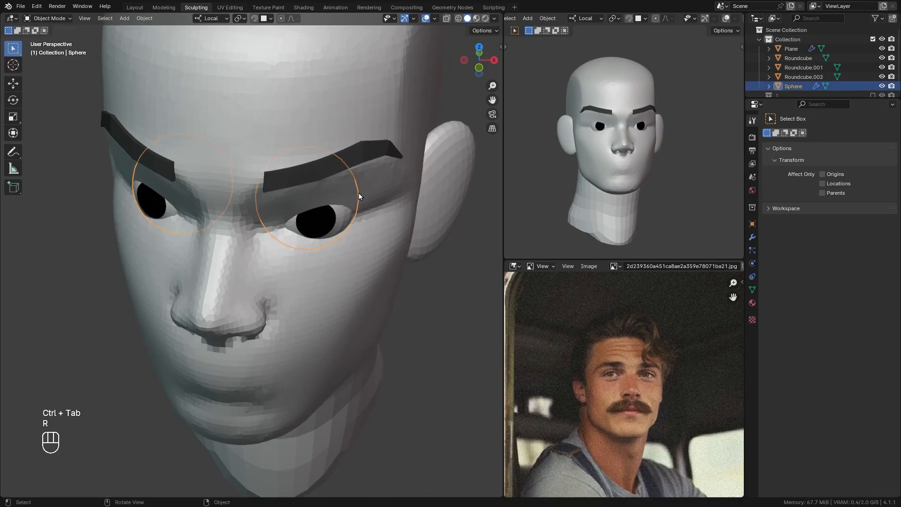
key("r")
key("y")
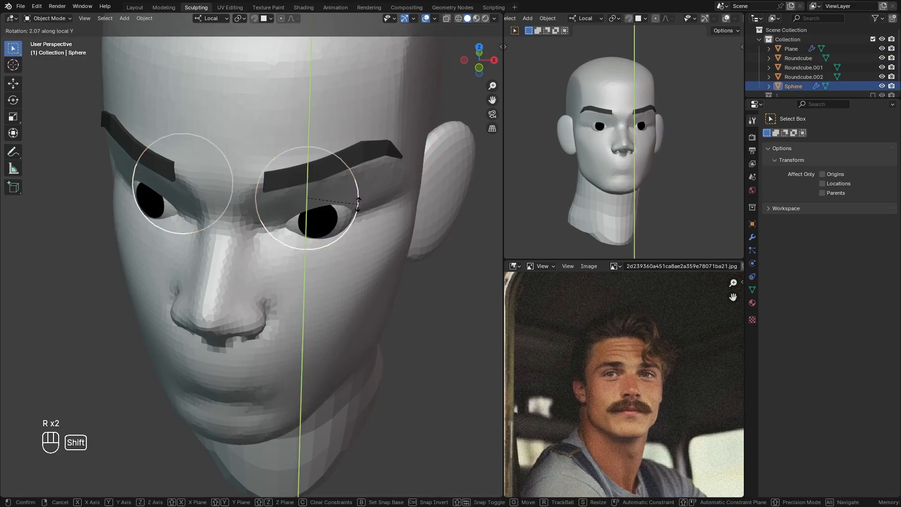
left_click(358, 203)
Reposition the mirrored eyeballs in their sockets by moving them along the local Z axis and the Y axis.
middle_click_drag(367, 171, 368, 235, "ctrl+alt")
middle_click_drag(368, 234, 371, 183, "alt")
left_click(430, 133)
middle_click_drag(430, 133, 342, 185, "ctrl+alt")
left_click(338, 179)
key("g")
key("z")
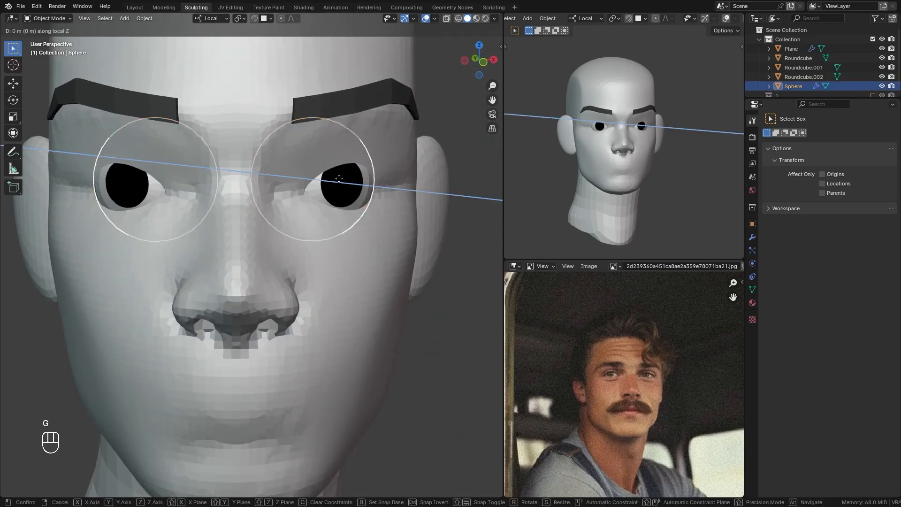
key("g")
key("y")
key("y")
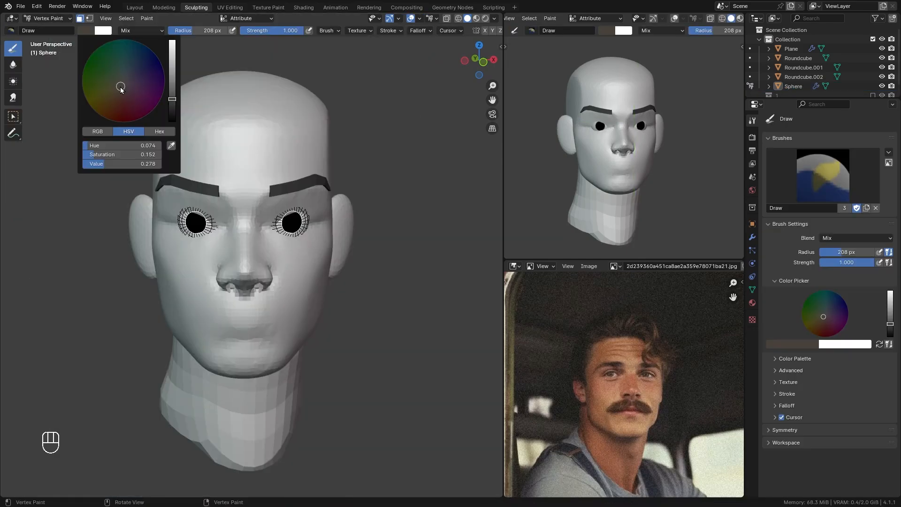
Recolour the pupils dark brown in Vertex Paint with hue 0.074, saturation 0.152 and value 0.278, and return to Object Mode.
scroll(277, 228, "up", 2)
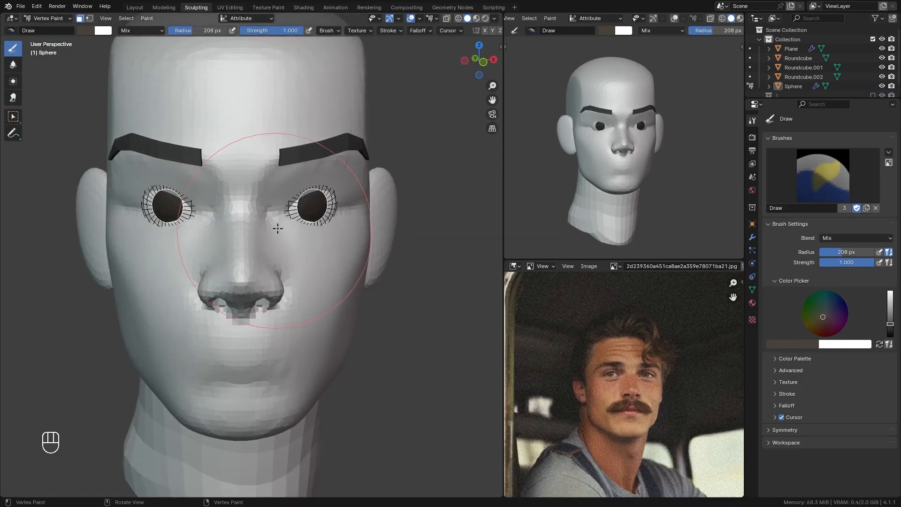
key("ctrl+Tab")
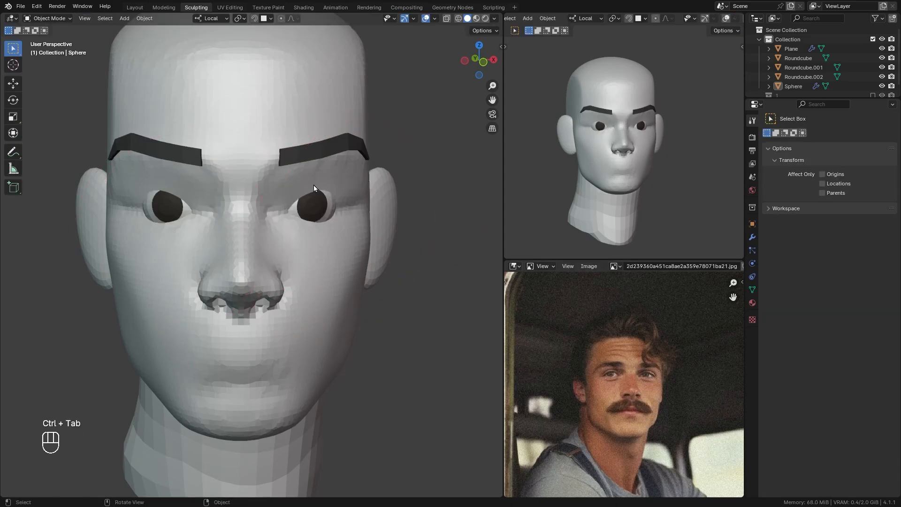
Select the head, enter Sculpt Mode and voxel remesh it at a voxel size of about 0.028 m.
left_click(342, 185)
key("ctrl+Tab")
left_click(326, 201)
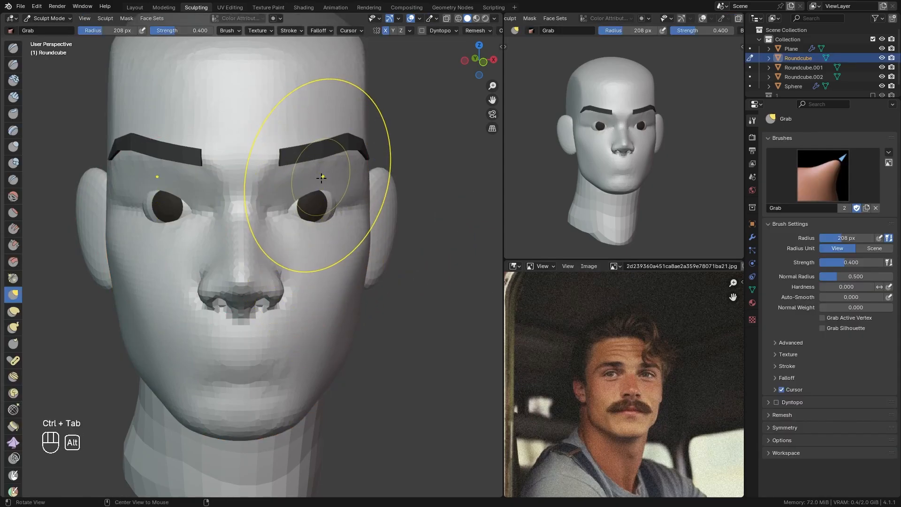
key("r")
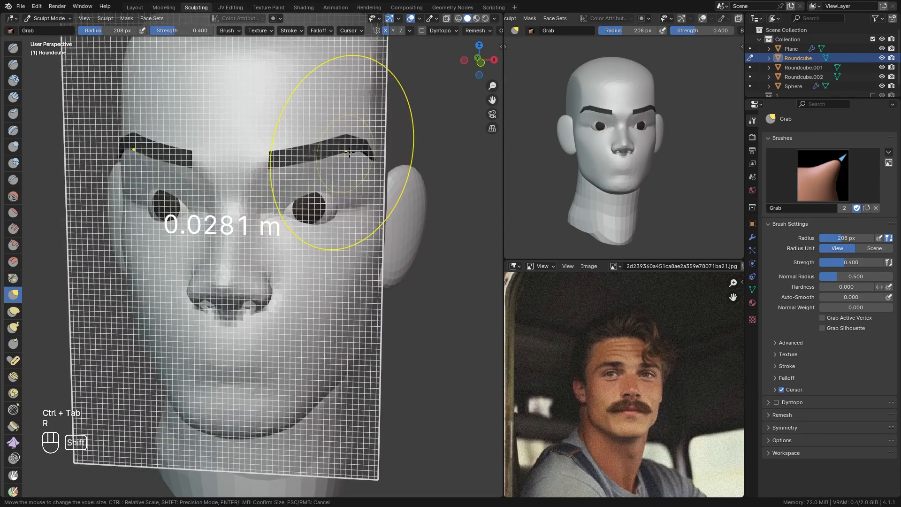
left_click(366, 144)
key("ctrl+r")
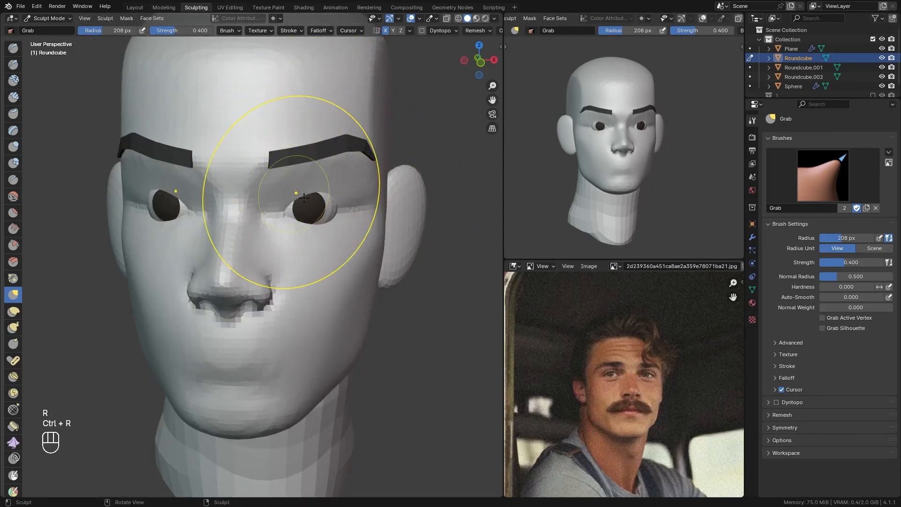
Set the Grab brush radius to 95 px for work around the eye and save the file.
mouse_move(295, 191)
left_mouse_down("ctrl+alt")
mouse_move(335, 152)
mouse_move(303, 183)
left_mouse_up("ctrl+alt")
left_click_drag(303, 184, 325, 181, "ctrl+alt")
key("f")
left_click(298, 171)
key("ctrl+s")
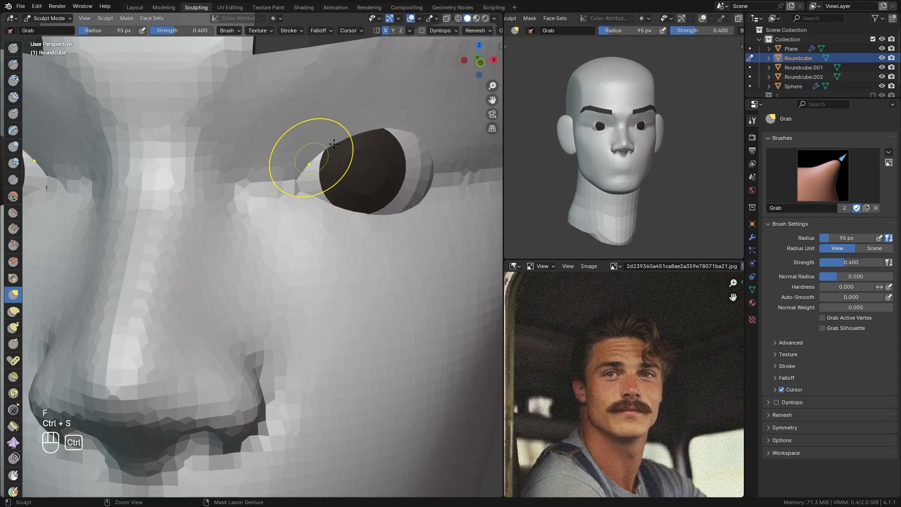
Try to sharpen the inner eye corner using the Crease brush with a 46 px radius.
key("q")
left_click(297, 192)
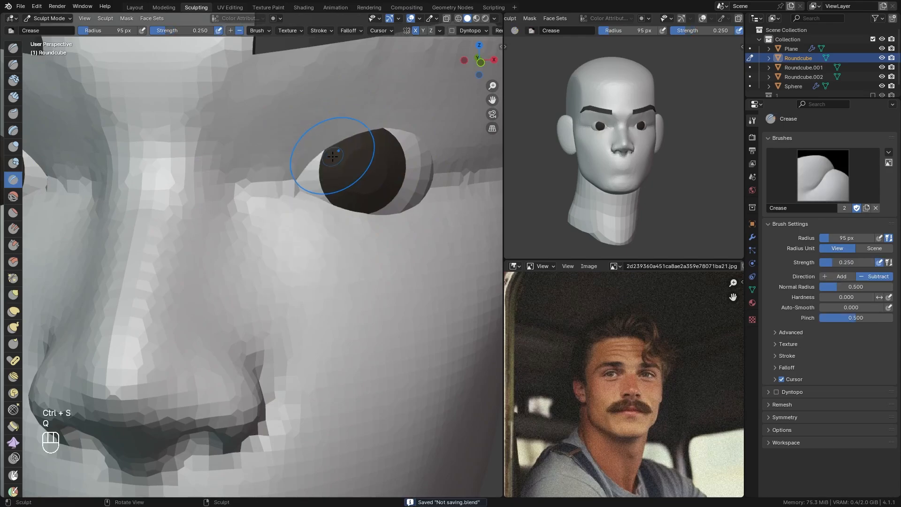
key("f")
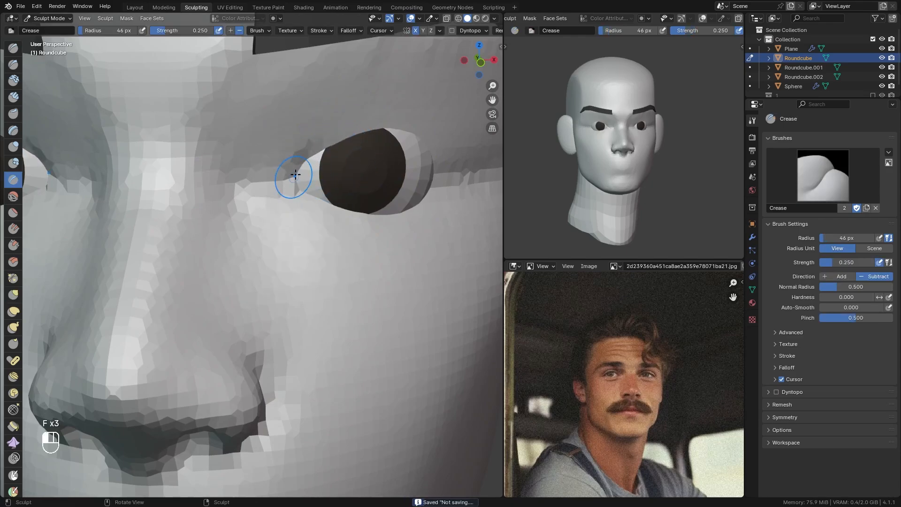
Build up a raised upper eyelid rim around the eyeball using the Draw brush with a 56 px radius.
key("q")
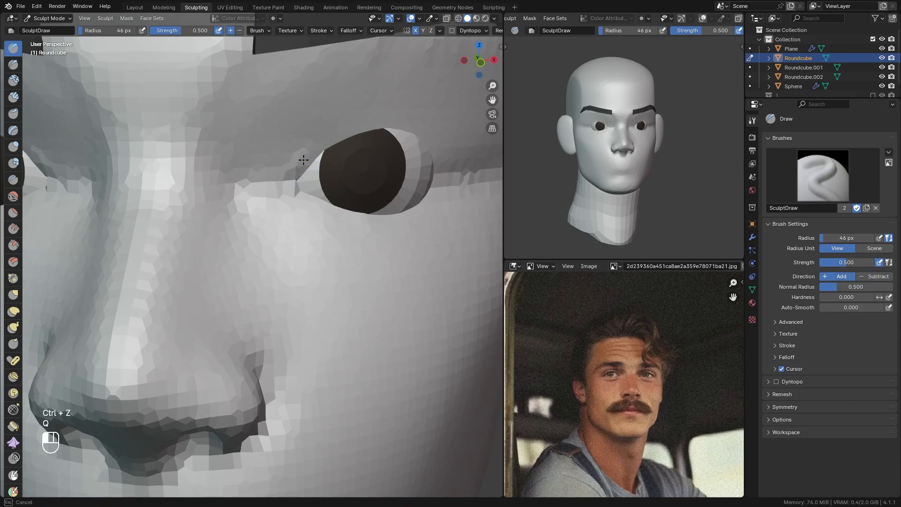
key("f")
left_click(429, 154)
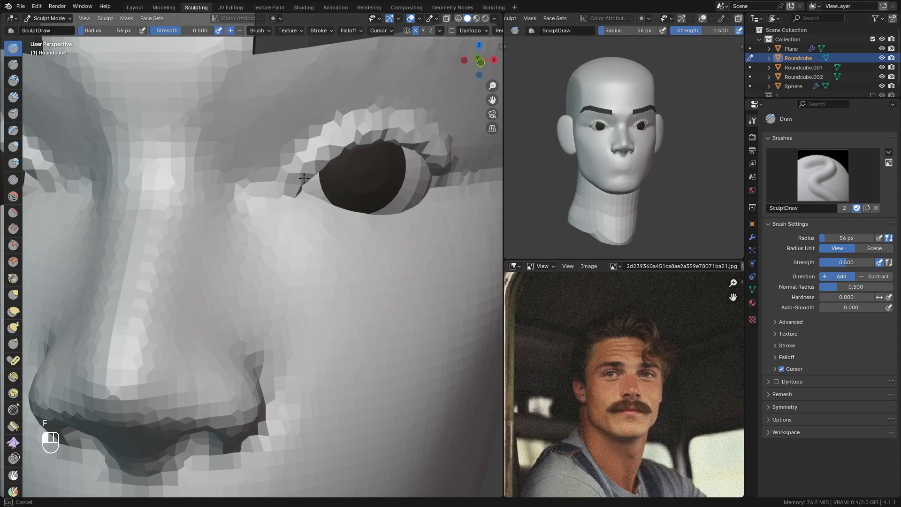
Reshape the upper eyelid over the eyeball using the Grab brush at 134 to 165 px radius.
mouse_move(417, 136)
left_mouse_down("ctrl+alt")
mouse_move(392, 187)
mouse_move(362, 216)
mouse_move(329, 173)
left_mouse_up("ctrl+alt")
key("q")
key("f")
key("f")
left_click(385, 174)
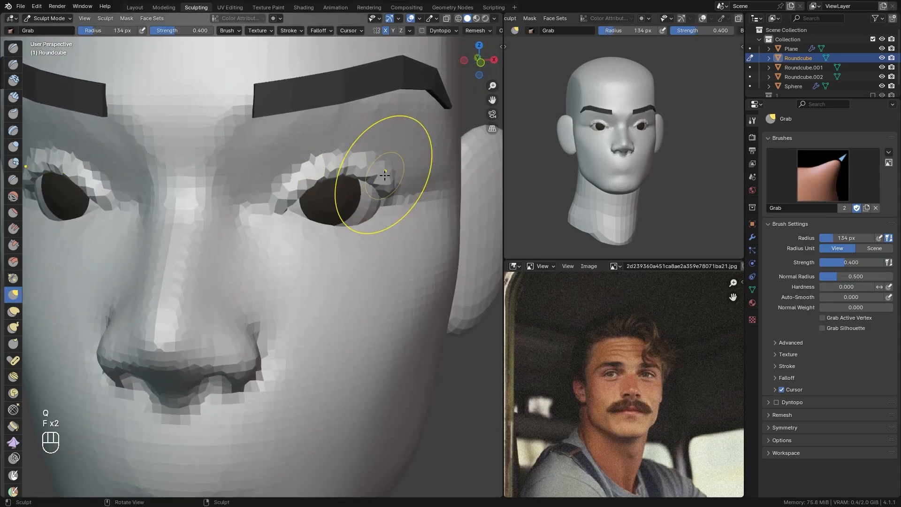
scroll(336, 172, "up", 2)
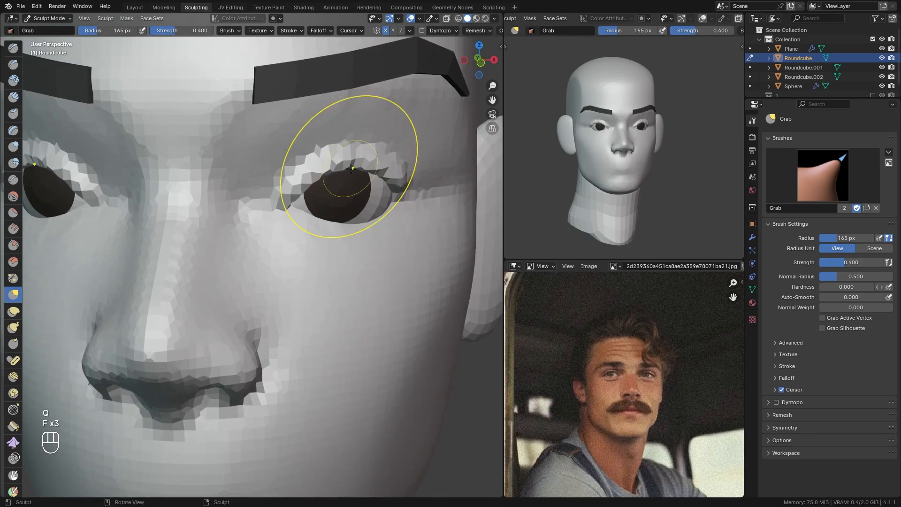
key("f")
left_click(331, 167)
left_click_drag(360, 158, 368, 169)
Adjust the outer eye corner in a side-on view using the Grab brush at 176 and 157 px radius.
left_click_drag(369, 172, 346, 162, "alt")
key("f")
left_click(376, 184)
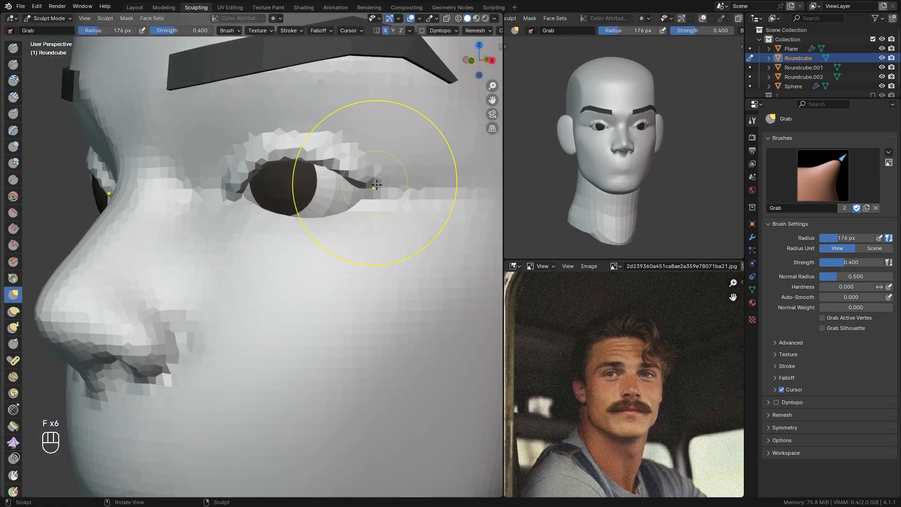
key("f")
key("f")
left_click(370, 185)
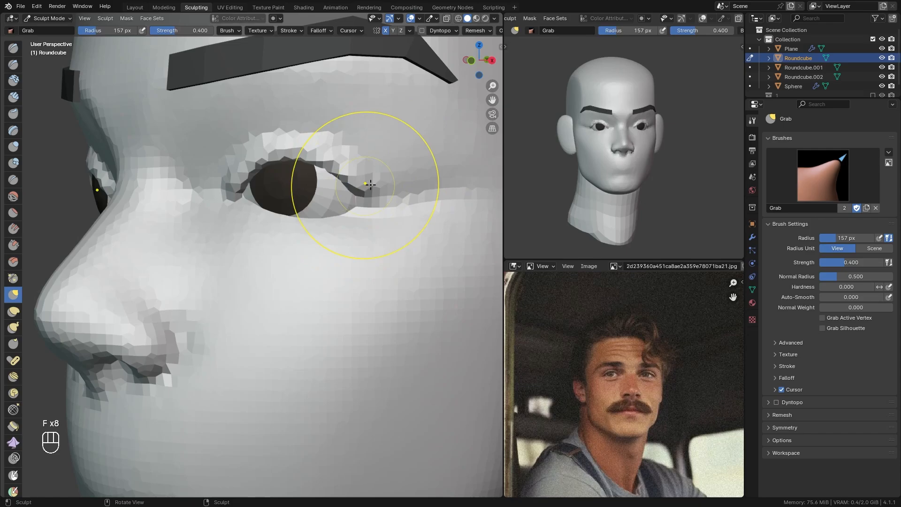
Enlarge the Grab brush to a 275 px radius and adjust the surface beside the outer eye corner.
key("f")
left_click(406, 184)
key("f")
key("f")
key("f")
left_click(399, 187)
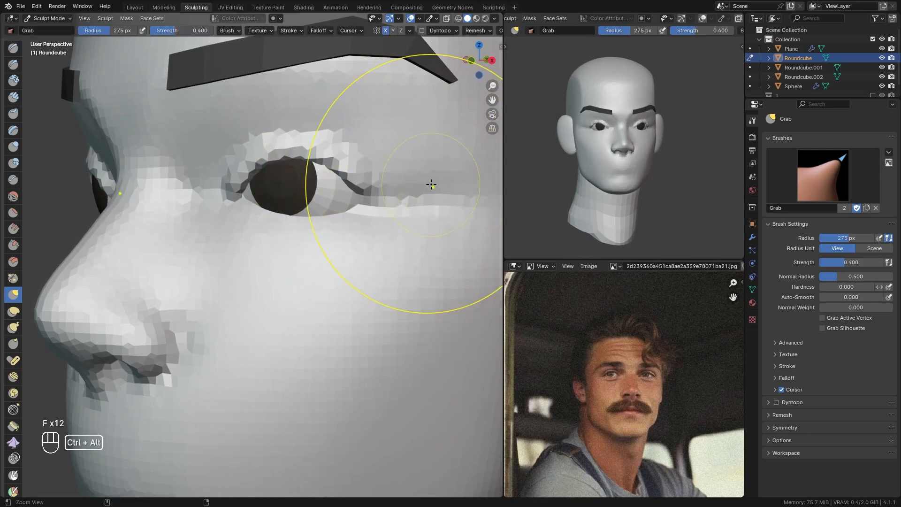
left_click_drag(430, 185, 423, 224, "ctrl+alt")
key("f")
left_click(372, 217)
Carve the fold above the upper eyelid using the Crease brush at 56 and 60 px radius.
mouse_move(422, 225)
middle_mouse_down("ctrl+alt")
mouse_move(419, 231)
mouse_move(359, 180)
middle_mouse_up("ctrl+alt")
mouse_move(359, 180)
middle_mouse_down("alt")
mouse_move(348, 173)
mouse_move(361, 170)
mouse_move(331, 195)
mouse_move(344, 172)
middle_mouse_up("alt")
key("q")
key("f")
left_click(324, 168)
key("f")
left_click(330, 172)
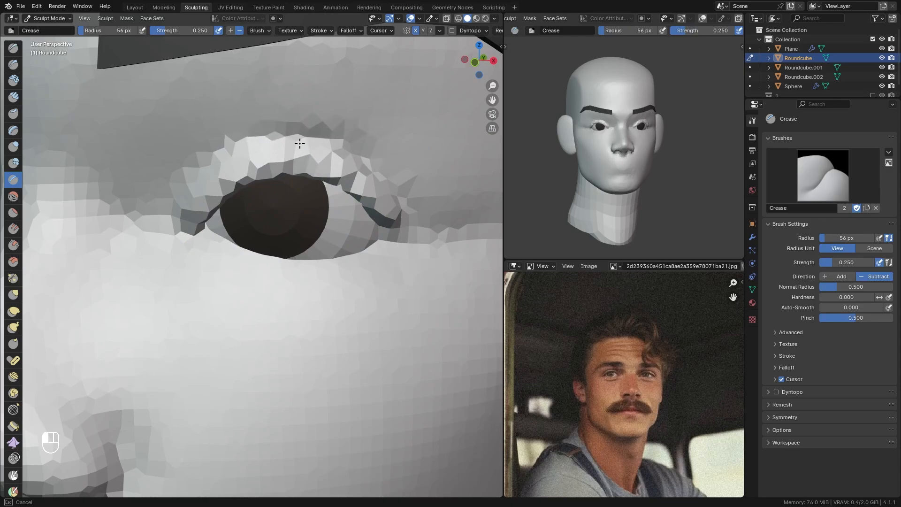
left_click_drag(310, 137, 318, 144, "ctrl+alt")
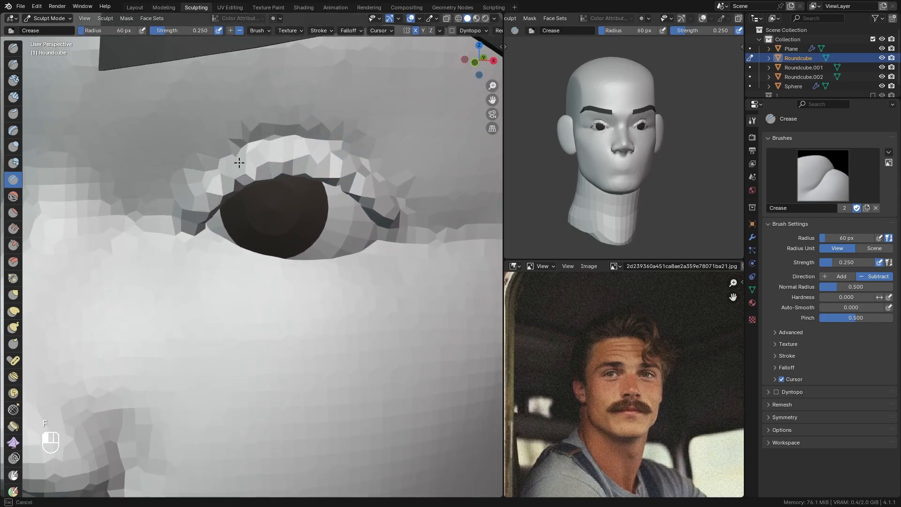
left_click_drag(239, 163, 238, 155)
Extend the upper eyelid fold towards the inner eye corner using the Crease brush with a 45 px radius.
mouse_move(238, 154)
left_mouse_down("alt")
mouse_move(261, 151)
mouse_move(281, 165)
left_mouse_up("alt")
left_click_drag(281, 164, 272, 156, "alt")
key("f")
left_click(212, 205)
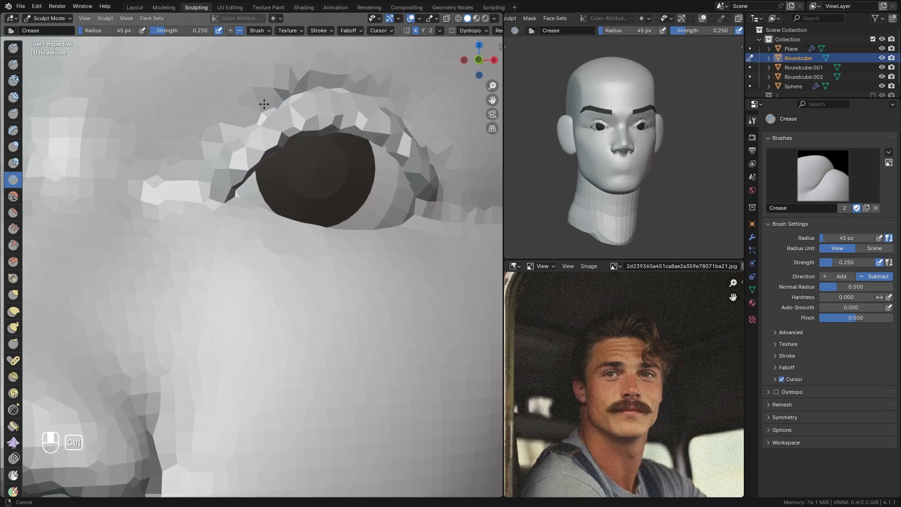
mouse_move(264, 104)
left_mouse_down("ctrl+alt")
mouse_move(231, 255)
mouse_move(249, 140)
left_mouse_up("ctrl+alt")
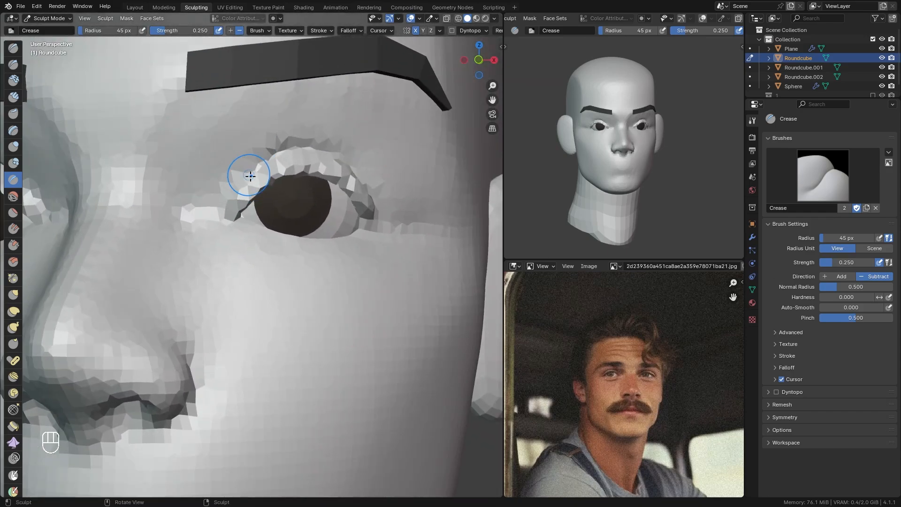
Reshape the upper eyelid and the area below the eyebrow using the Grab brush with a 215 px radius.
mouse_move(250, 176)
left_mouse_down("alt")
mouse_move(276, 186)
mouse_move(271, 170)
mouse_move(324, 189)
mouse_move(285, 173)
mouse_move(303, 180)
mouse_move(270, 181)
left_mouse_up("alt")
key("q")
left_click(271, 171)
key("f")
left_click(324, 164)
key("f")
left_click(490, 156)
key("f")
left_click(300, 175)
left_click_drag(311, 129, 315, 160, "ctrl+alt")
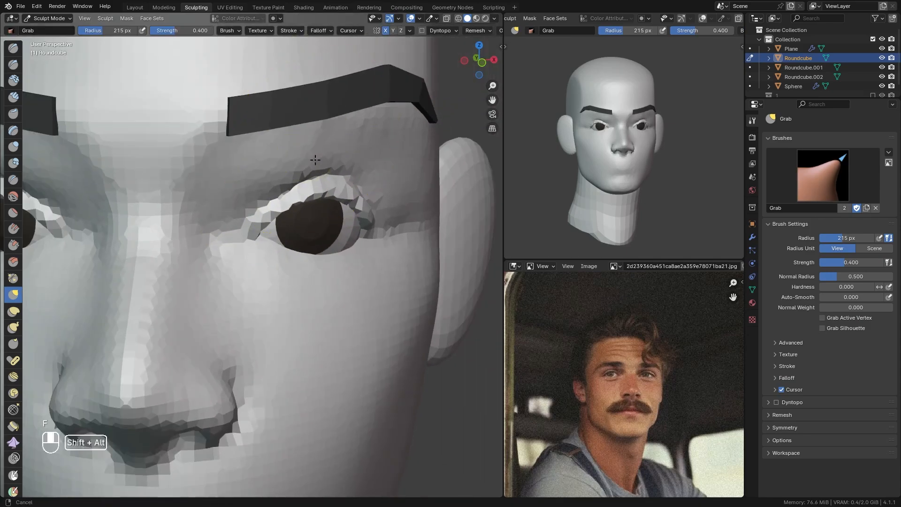
Switch to the eyebrow mesh, enter Edit Mode, select all of it and move it over the forehead with snapping on.
key("alt+q")
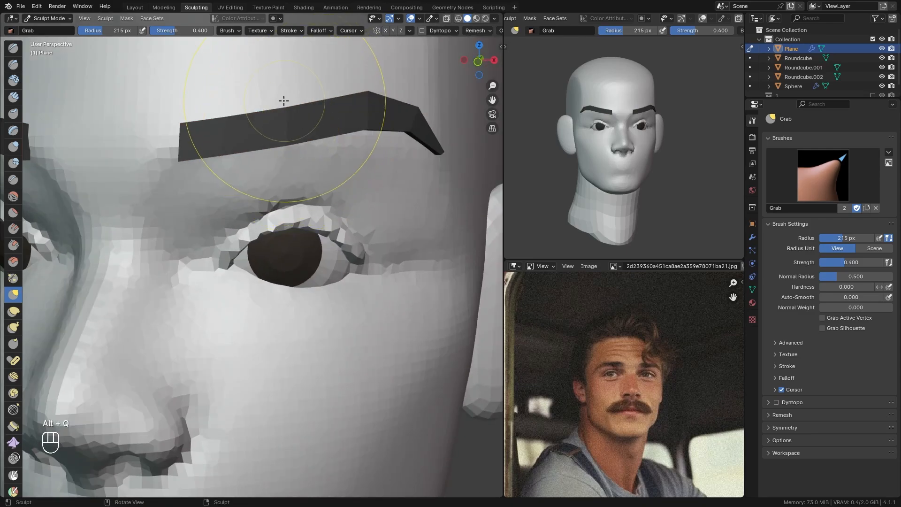
key("Tab")
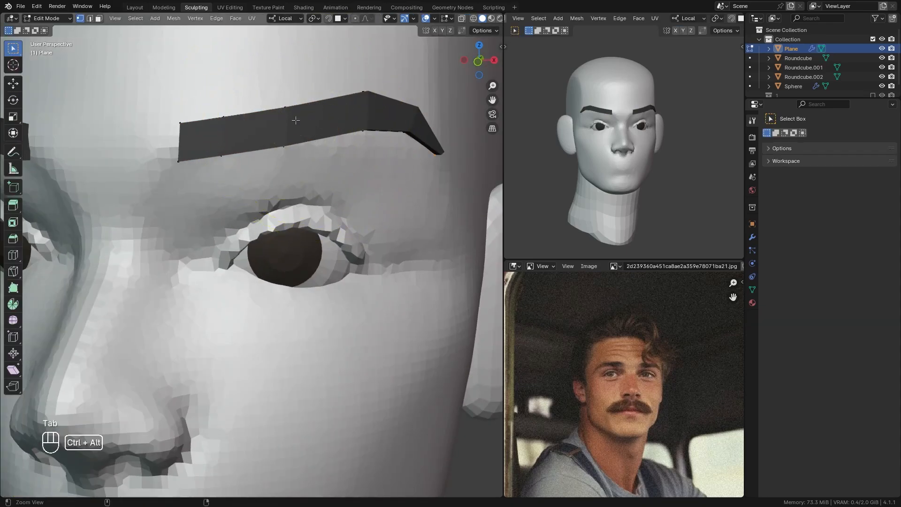
key("a")
middle_click_drag(338, 135, 331, 124)
key("g")
left_click(350, 123)
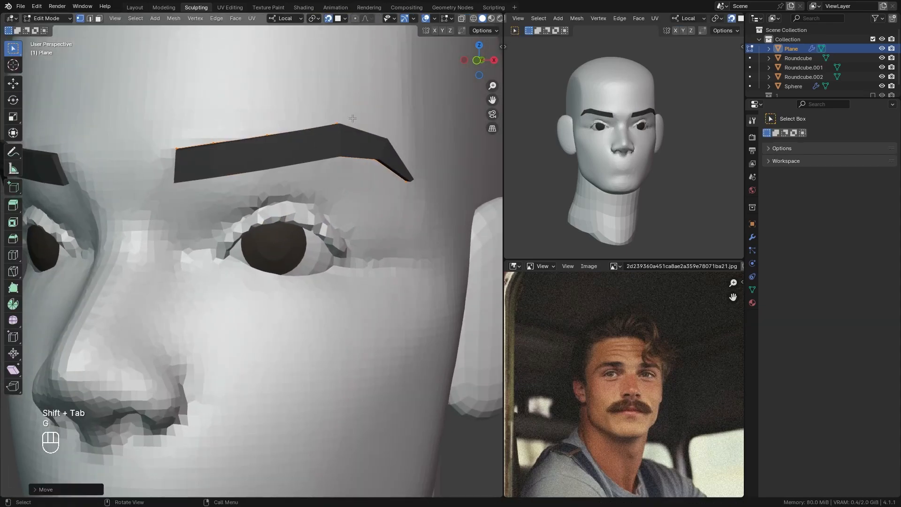
Rotate the eyebrow slightly and scale it down to fit above the eye.
key("r")
left_click(371, 118)
key("s")
left_click(363, 120)
key("r")
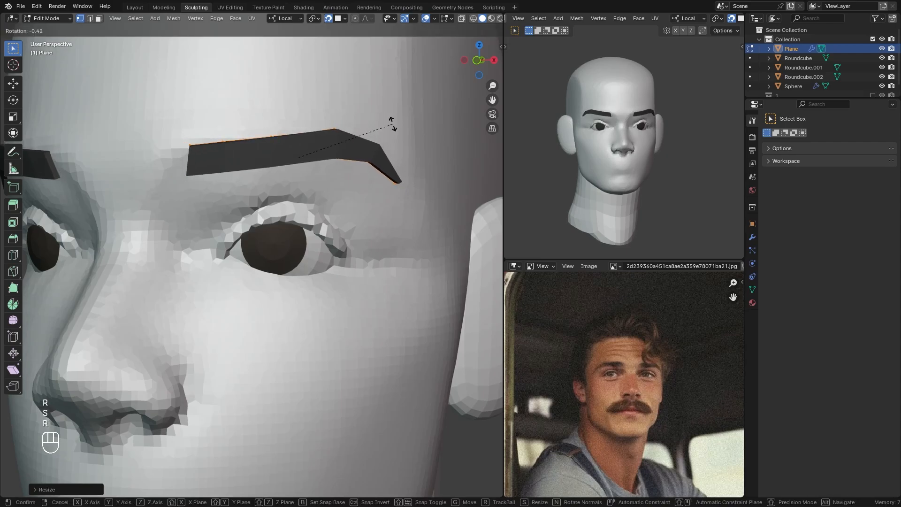
left_click(388, 136)
Return the eyebrow to Sculpt Mode and reshape its outer tail using the Grab brush at 229 and 130 px radius.
key("ctrl+Tab")
middle_click_drag(383, 186, 366, 167)
key("f")
key("f")
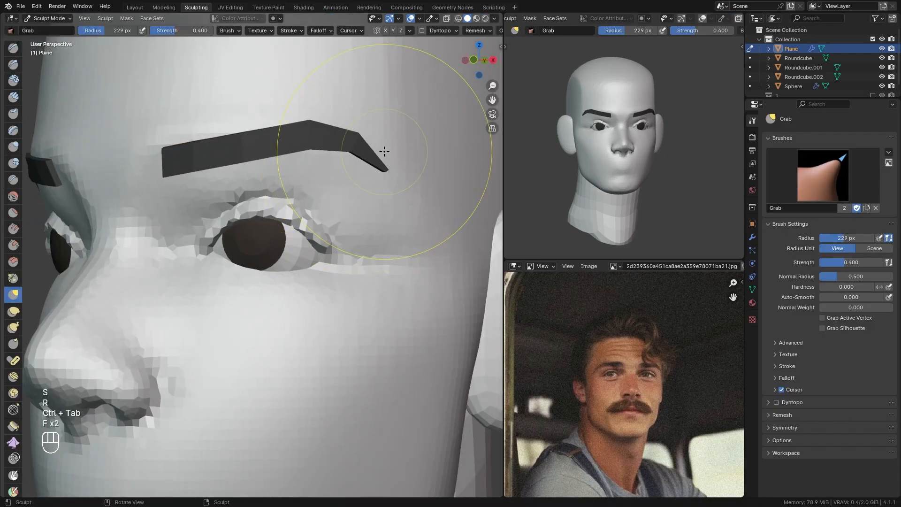
key("f")
key("f")
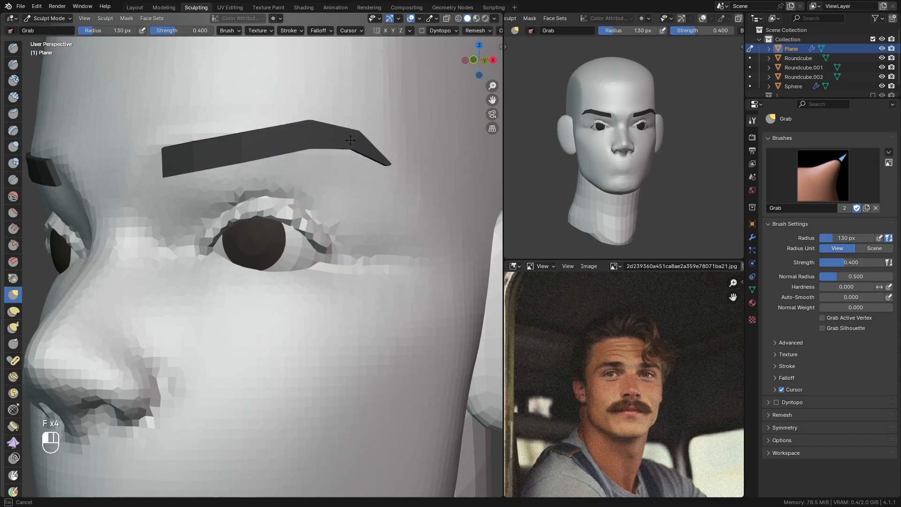
left_click_drag(323, 144, 341, 137, "alt")
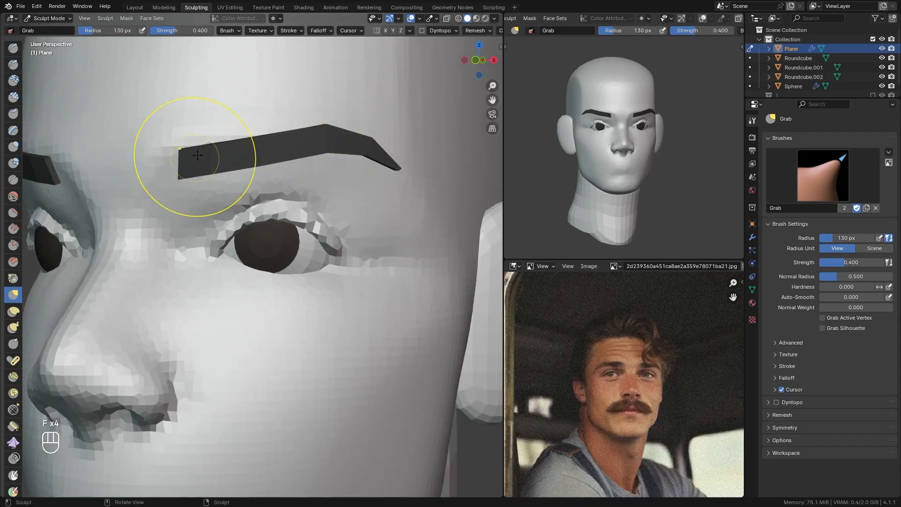
Enlarge the Grab brush to a 381 px radius and transfer sculpting from the eyebrow to the head mesh.
key("f")
key("f")
left_click(261, 153)
mouse_move(198, 155)
left_mouse_down("alt")
mouse_move(220, 155)
mouse_move(222, 172)
left_mouse_up("alt")
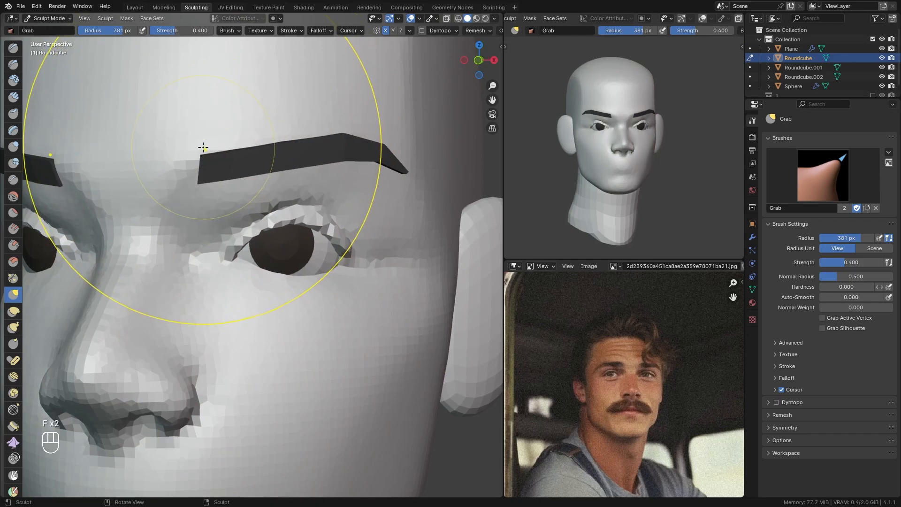
Adjust the area between the eyebrow and the inner eye corner using the Grab brush at about 251 px radius.
key("f")
left_click(189, 153)
key("f")
left_click(204, 209)
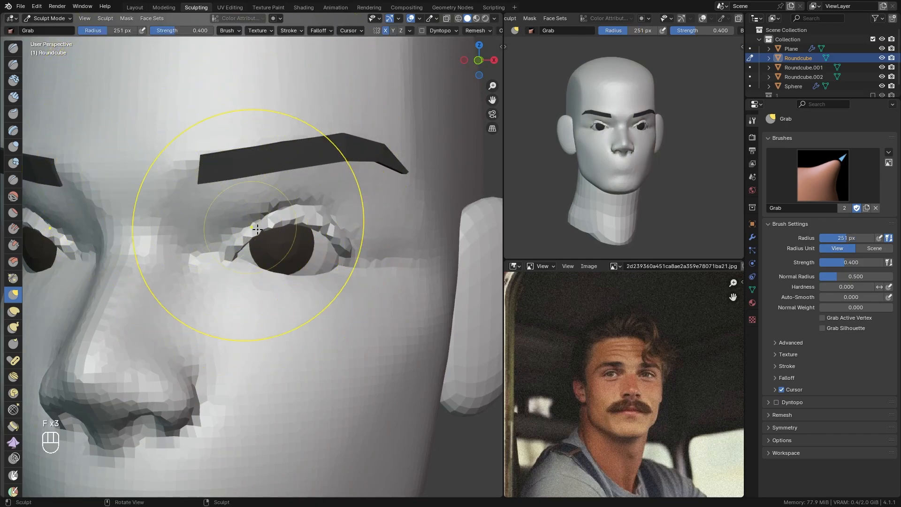
key("f")
left_click(211, 220)
mouse_move(229, 224)
middle_mouse_down("ctrl+alt")
mouse_move(223, 205)
mouse_move(281, 185)
middle_mouse_up("ctrl+alt")
key("f")
key("f")
left_click(249, 207)
Deepen the crease above the inner eye corner using the Crease brush at 89 and 87 px radius.
key("q")
key("f")
key("f")
left_click(233, 198)
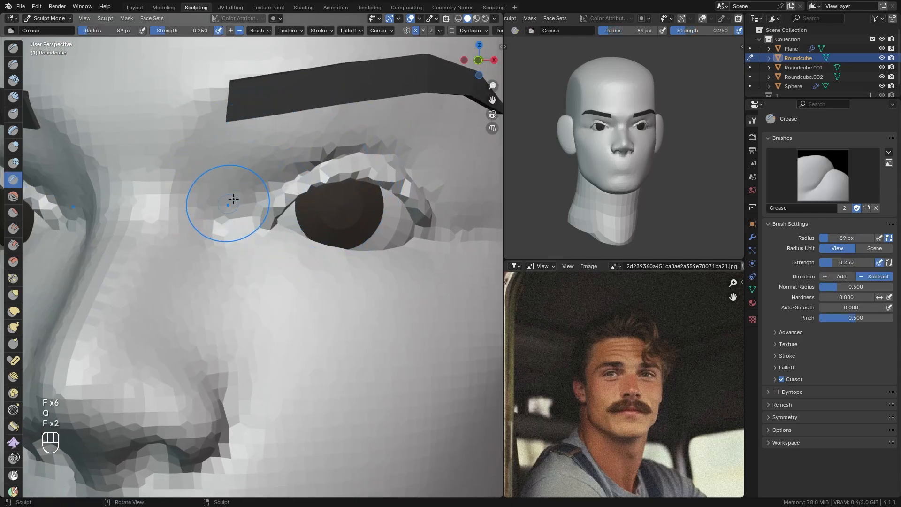
key("f")
key("f")
left_click(308, 161)
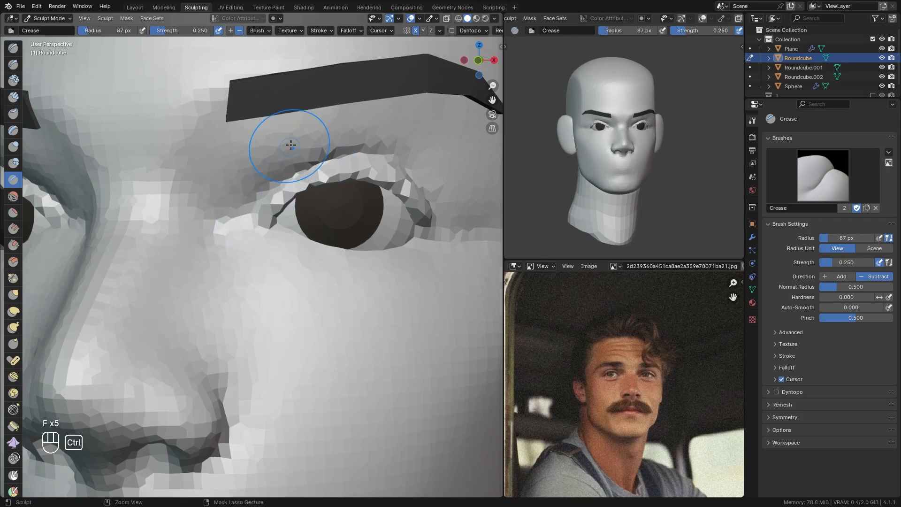
Build up a raised lower eyelid rim beneath the eyeball using the Draw brush with a 41 px radius.
middle_click_drag(291, 145, 246, 208, "ctrl")
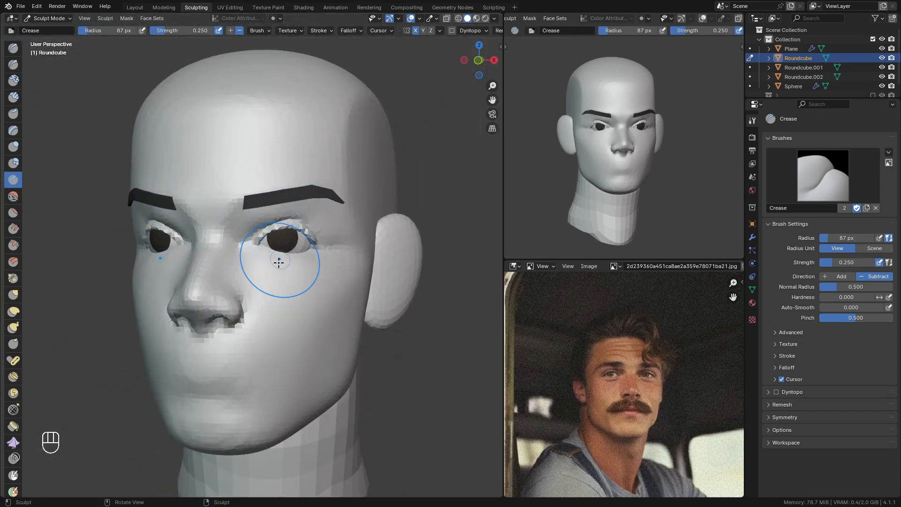
mouse_move(279, 262)
middle_mouse_down("ctrl")
mouse_move(287, 215)
mouse_move(272, 183)
mouse_move(305, 135)
mouse_move(283, 159)
mouse_move(287, 149)
middle_mouse_up("ctrl")
key("q")
key("f")
left_click(290, 134)
key("f")
left_click(288, 124)
middle_click_drag(286, 149, 285, 154, "alt")
key("f")
left_click(281, 152)
key("f")
left_click(286, 153)
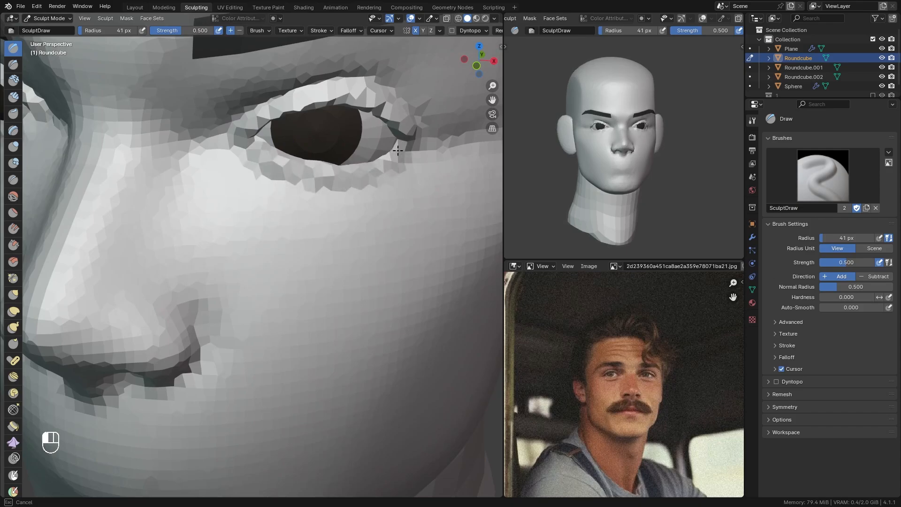
Extend the raised lower eyelid rim toward the outer eye corner using the Draw brush at 41 and 53 px radius.
left_click_drag(408, 149, 350, 172)
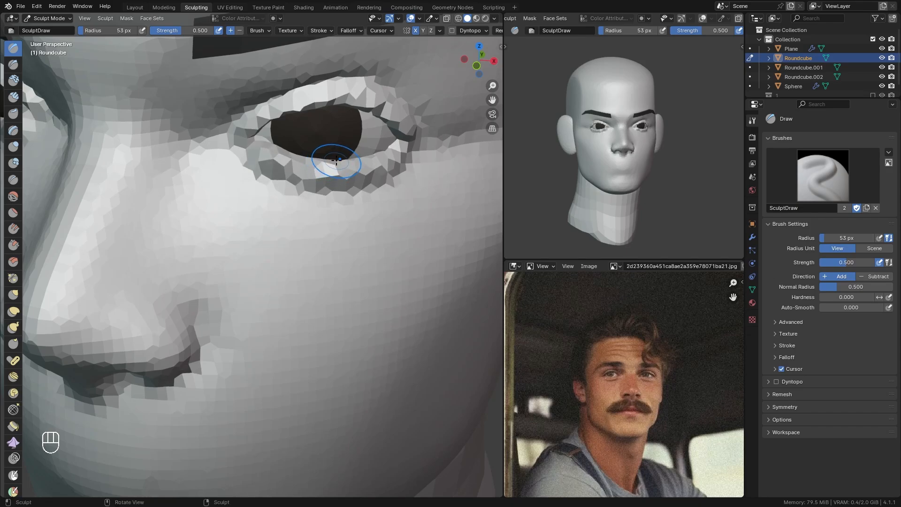
mouse_move(337, 161)
left_mouse_down("ctrl+alt")
mouse_move(324, 203)
mouse_move(280, 122)
mouse_move(315, 113)
mouse_move(298, 97)
left_mouse_up("ctrl+alt")
Reshape the upper eyelid over the eyeball using the Grab brush at 183 px radius.
key("q")
key("g")
key("f")
left_click(342, 116)
middle_click_drag(297, 75, 295, 153, "ctrl")
key("f")
left_click(350, 131)
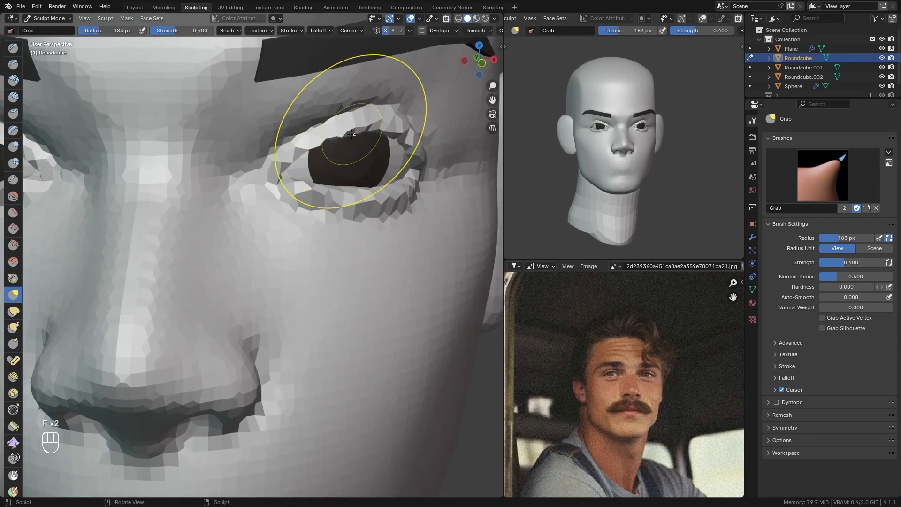
left_click_drag(350, 133, 344, 124)
Adjust the lower eyelid and the area beside the outer eye corner using the Grab brush, enlarging its radius to 373 px.
middle_click_drag(344, 125, 338, 167)
middle_click_drag(328, 214, 319, 212)
left_click_drag(313, 218, 323, 208)
middle_click_drag(364, 199, 329, 189)
key("f")
left_click(365, 183)
key("f")
left_click(433, 177)
key("f")
left_click(419, 176)
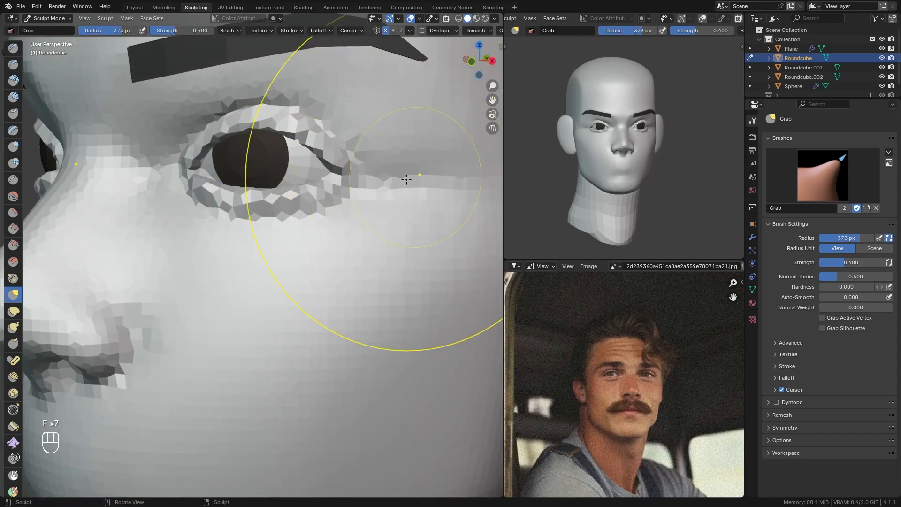
Confirm the voxel size for the head mesh and remesh it.
scroll(357, 183, "down", 5)
key("r")
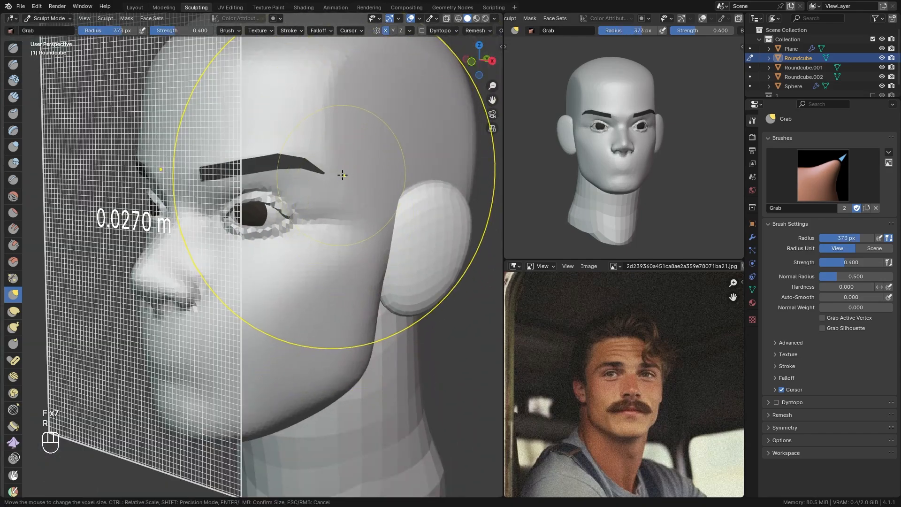
left_click(345, 173)
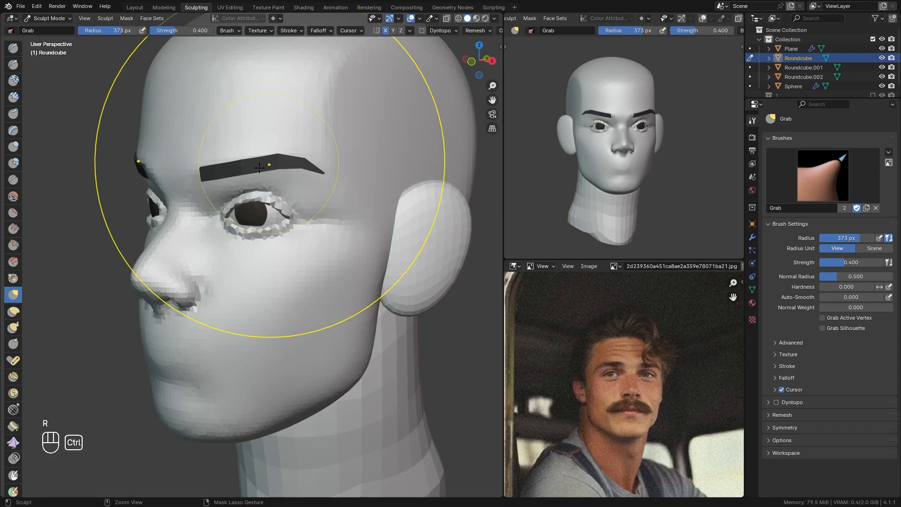
key("ctrl+r")
Carve a crease beneath the lower eyelid using the Crease brush at 59 px radius.
left_click_drag(251, 249, 268, 288, "alt")
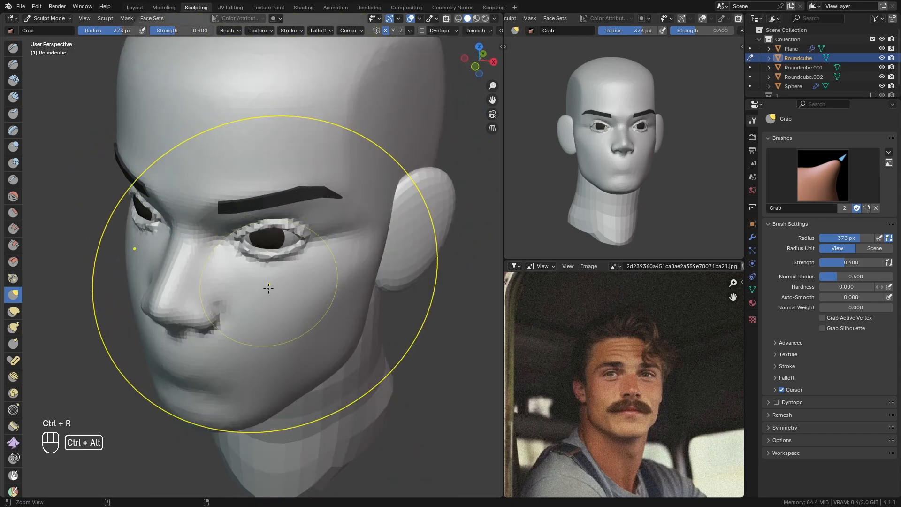
scroll(253, 211, "up", 8)
key("shift+c")
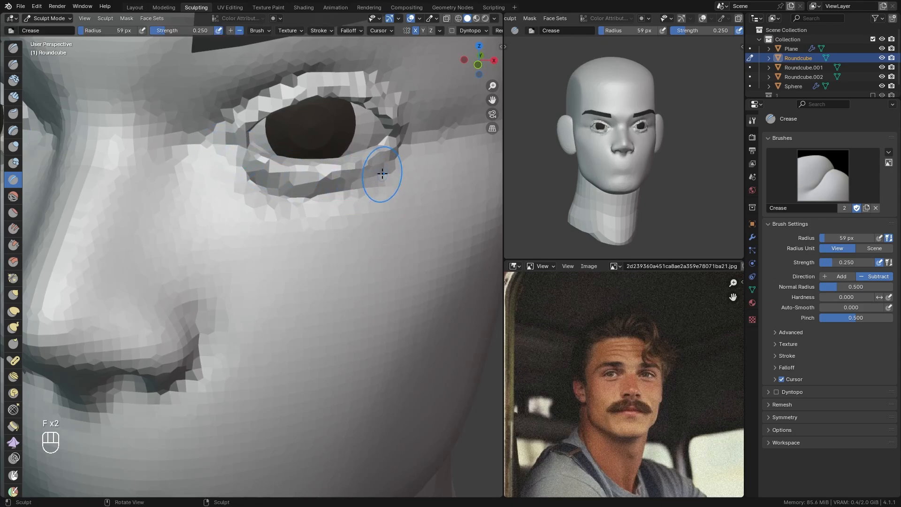
Fit the lower eyelid rim against the eyeball using the Grab brush at 267, 249 and 202 px radius.
mouse_move(312, 184)
left_mouse_down("alt")
mouse_move(209, 210)
mouse_move(178, 206)
mouse_move(212, 224)
left_mouse_up("alt")
key("q")
key("f")
key("f")
key("f")
key("f")
left_click(404, 170)
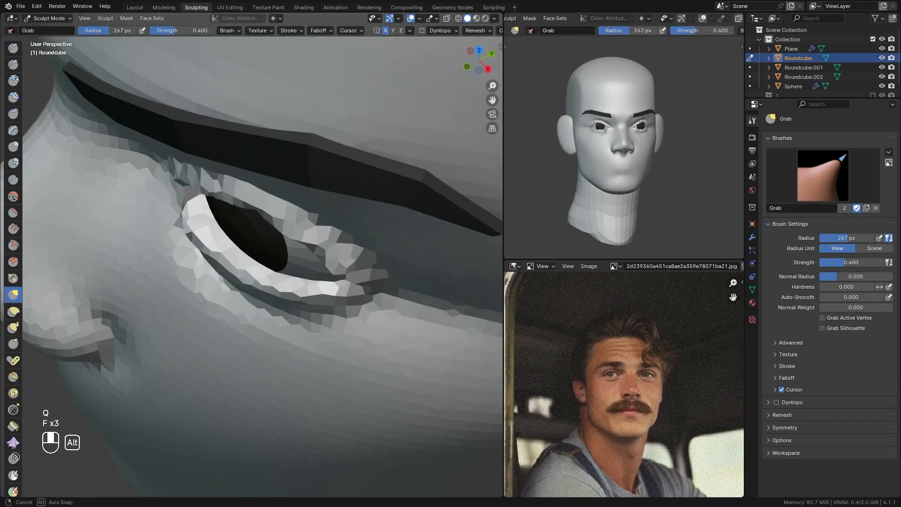
key("f")
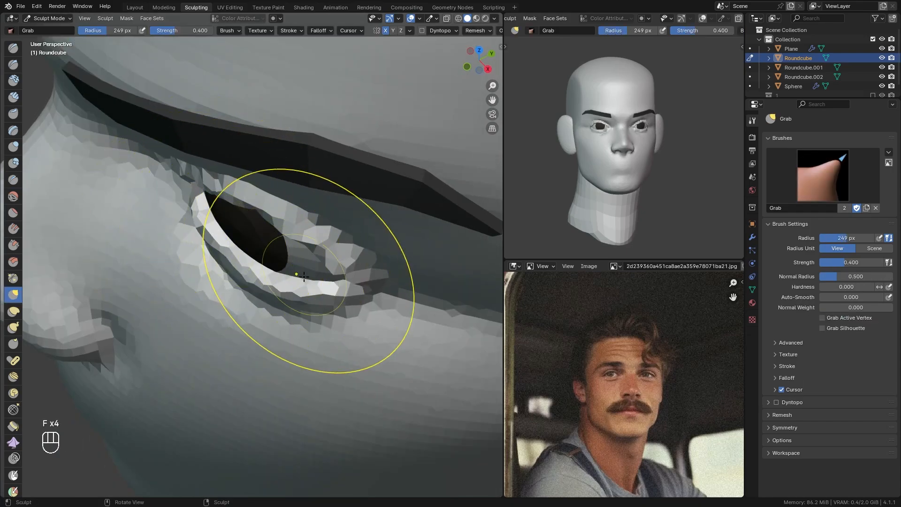
key("f")
left_click(228, 262)
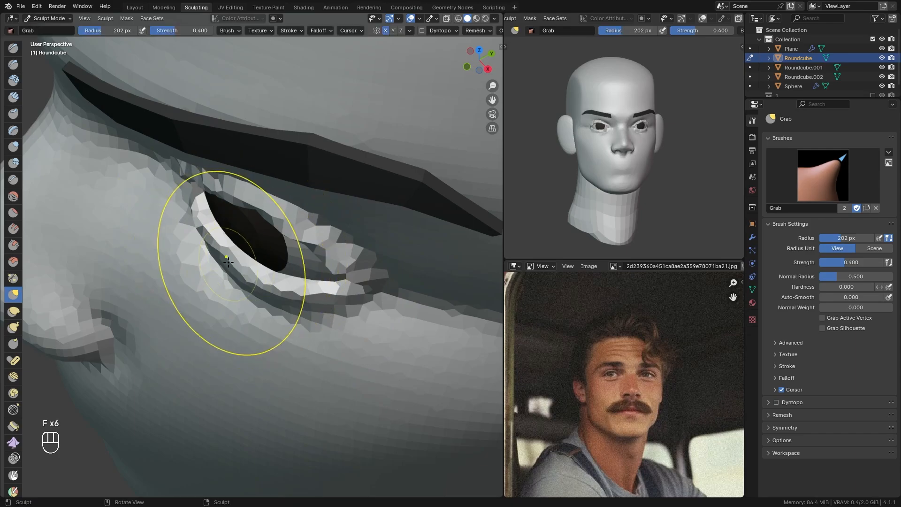
left_click_drag(236, 259, 237, 264)
Adjust the upper eyelid's curve as seen from below using the Grab brush at 270 px radius.
mouse_move(256, 253)
left_mouse_down("alt")
mouse_move(283, 145)
mouse_move(283, 237)
mouse_move(316, 156)
mouse_move(333, 167)
mouse_move(293, 185)
left_mouse_up("alt")
key("f")
key("f")
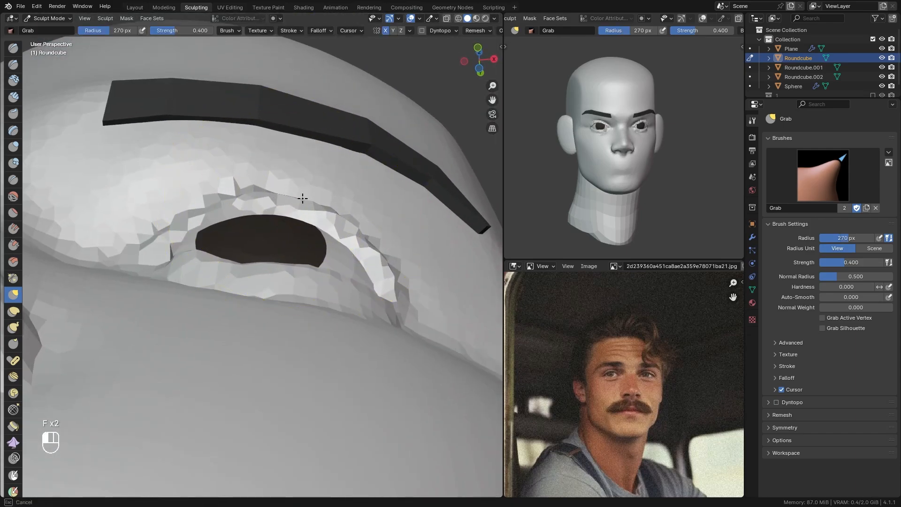
left_click(382, 248)
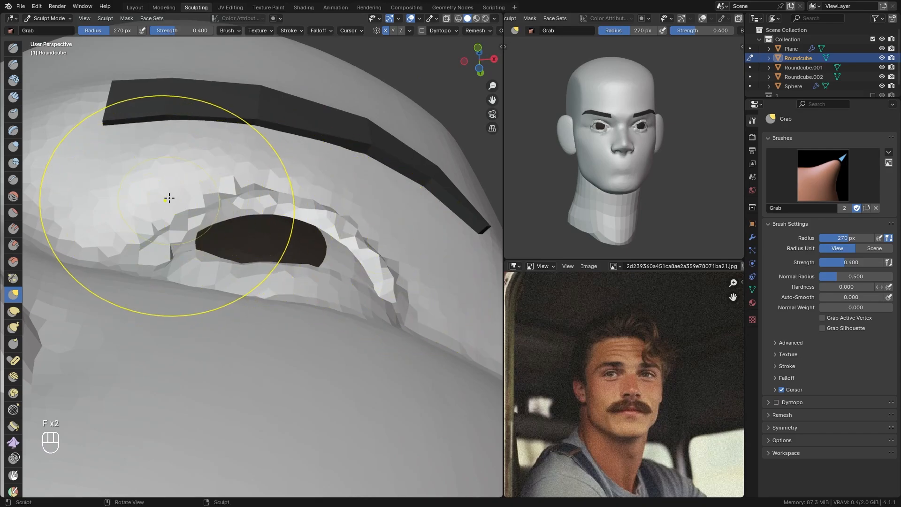
left_click_drag(189, 186, 194, 207)
Refine the eyelid contour from the front toward the inner corner, reducing the Grab brush to 148 px radius.
middle_click_drag(199, 189, 201, 295, "ctrl")
mouse_move(181, 254)
middle_mouse_down()
mouse_move(195, 283)
mouse_move(235, 155)
middle_mouse_up()
key("f")
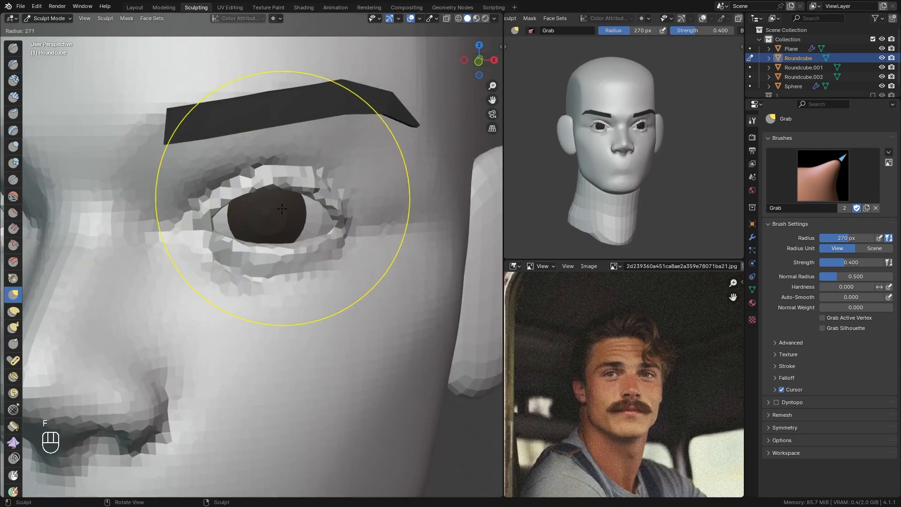
left_click(274, 209)
middle_click_drag(249, 216, 265, 218)
key("f")
left_click(197, 237)
Shape the inner eye corner using the Grab brush at 22, 61 and 72 px radius.
middle_click_drag(233, 244, 279, 194, "ctrl")
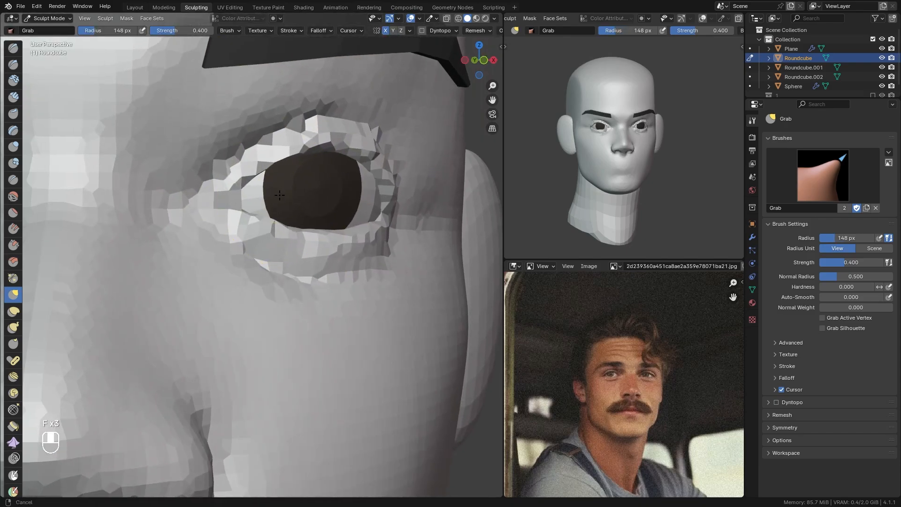
key("f")
left_click(235, 212)
key("f")
left_click(225, 214)
middle_click_drag(227, 215, 245, 219)
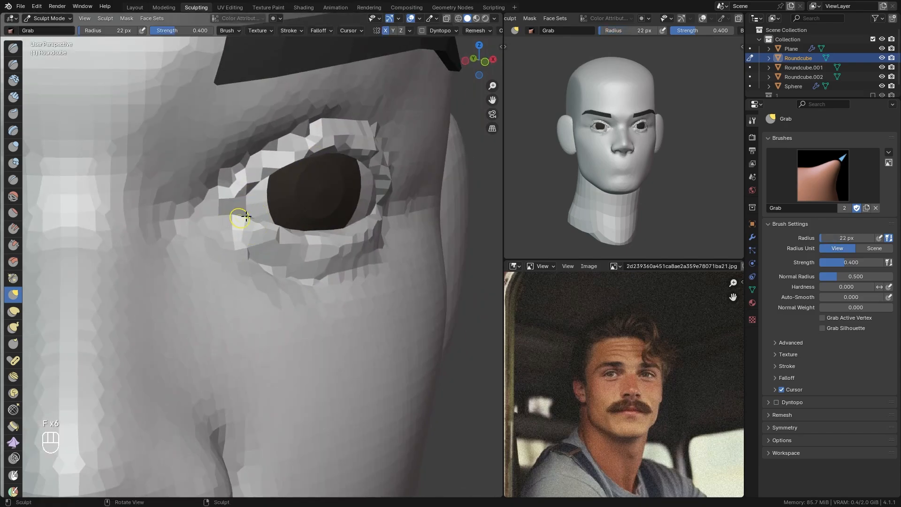
key("f")
key("f")
left_click(226, 220)
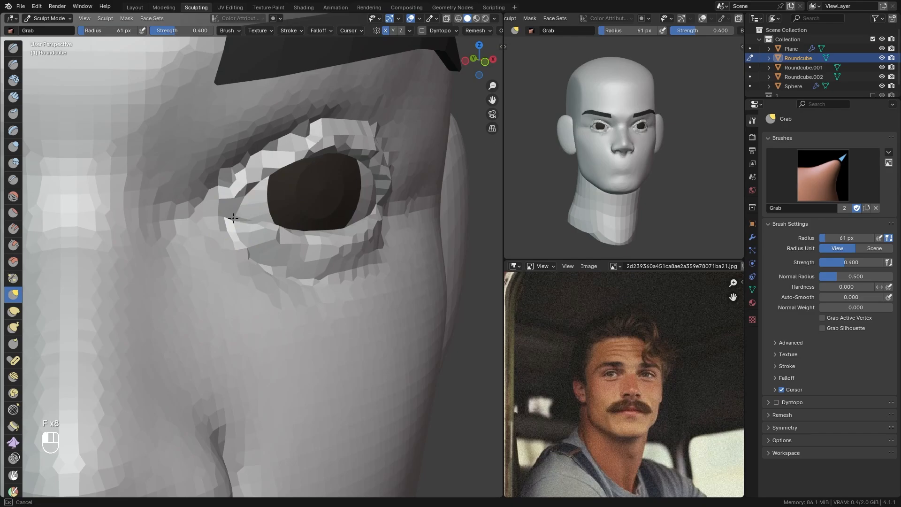
key("f")
Leave sculpting, select the eyeballs and apply their Mirror modifier.
scroll(237, 221, "down", 6)
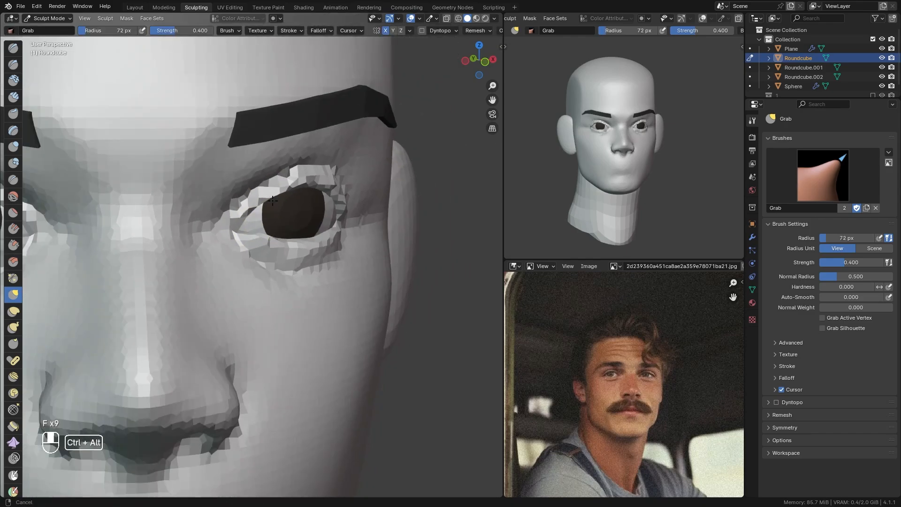
key("ctrl+Tab")
middle_click_drag(205, 242, 142, 235)
left_click(172, 229)
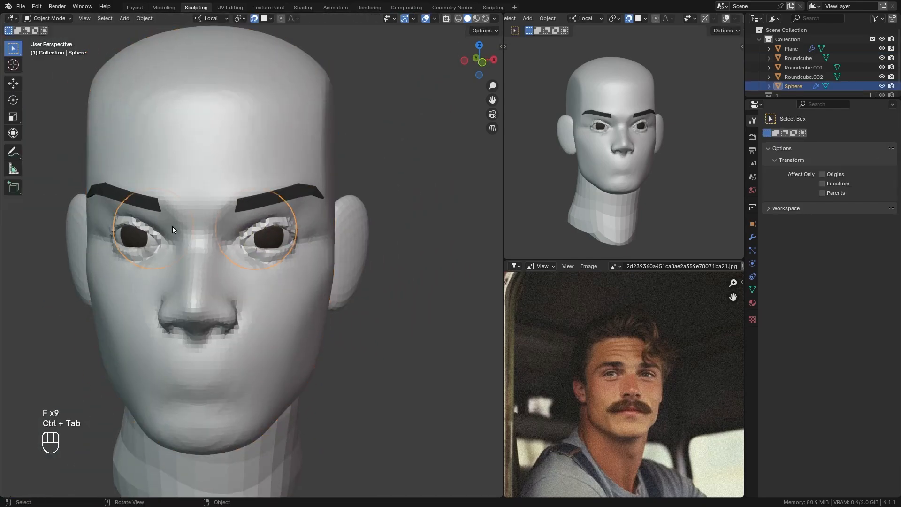
left_click(751, 238)
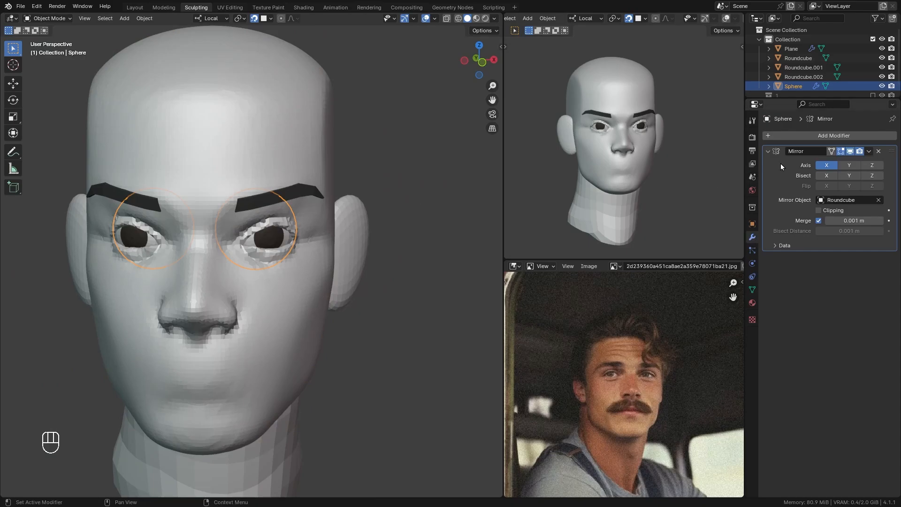
key("ctrl+a")
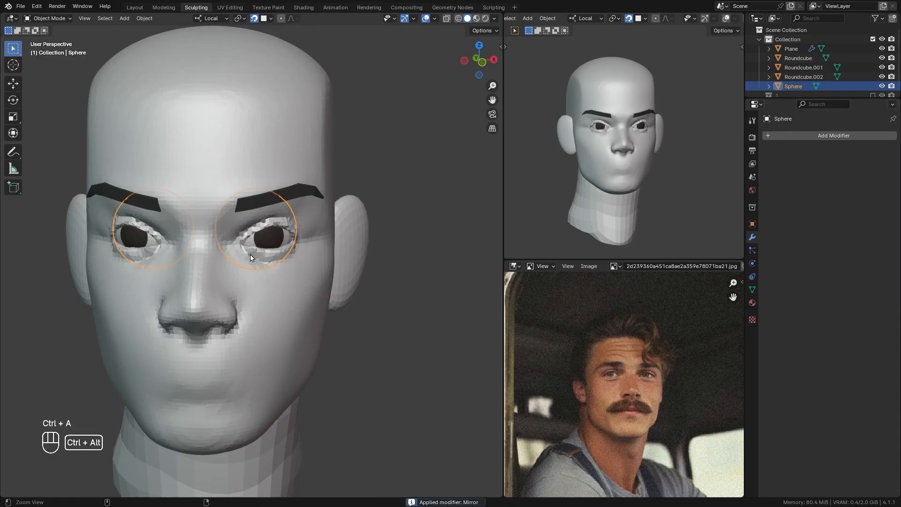
Separate the two eyeballs into individual objects by loose parts.
key("Tab")
scroll(259, 235, "up", 1)
key("p")
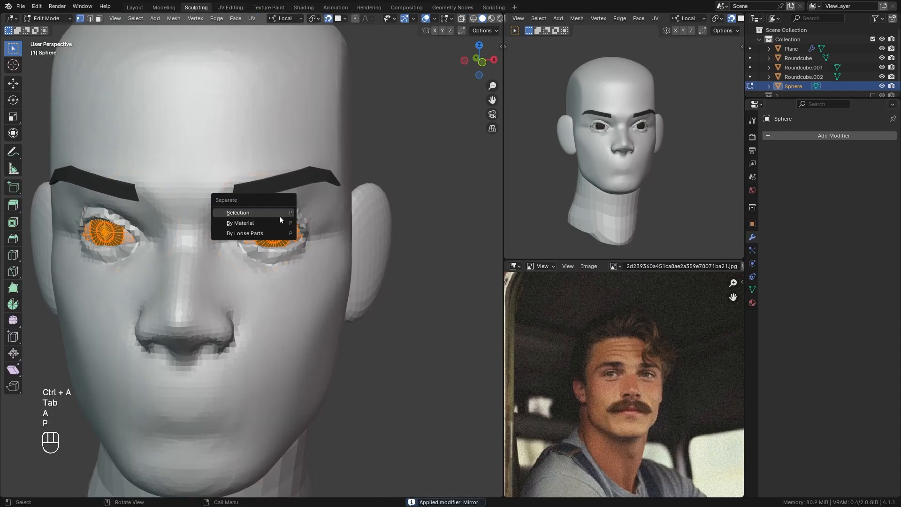
left_click(264, 232)
key("Tab")
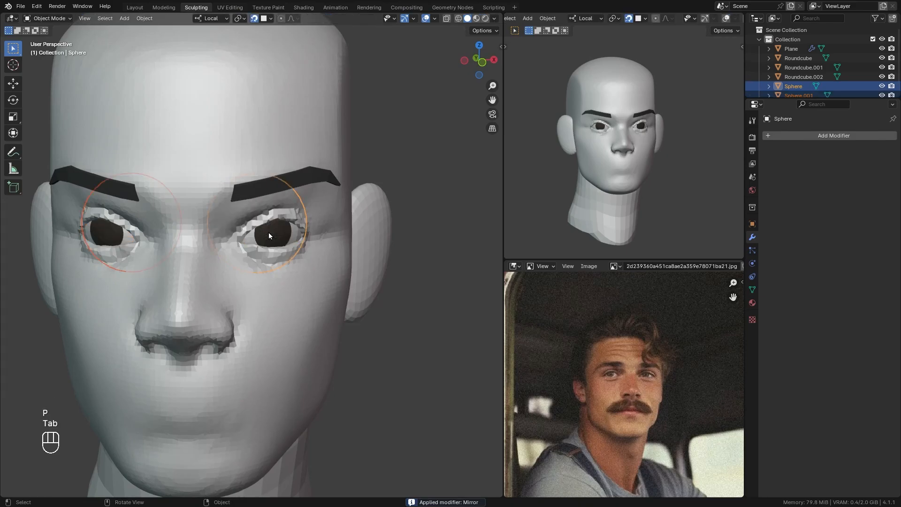
Set the origins of both eyeballs to their geometry.
key("q")
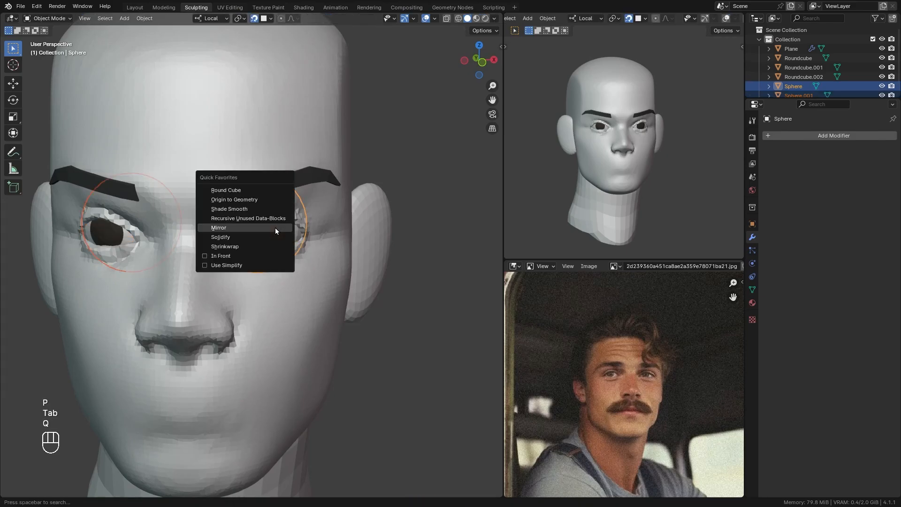
left_click(251, 199)
left_click_drag(255, 224, 297, 197, "alt+shift")
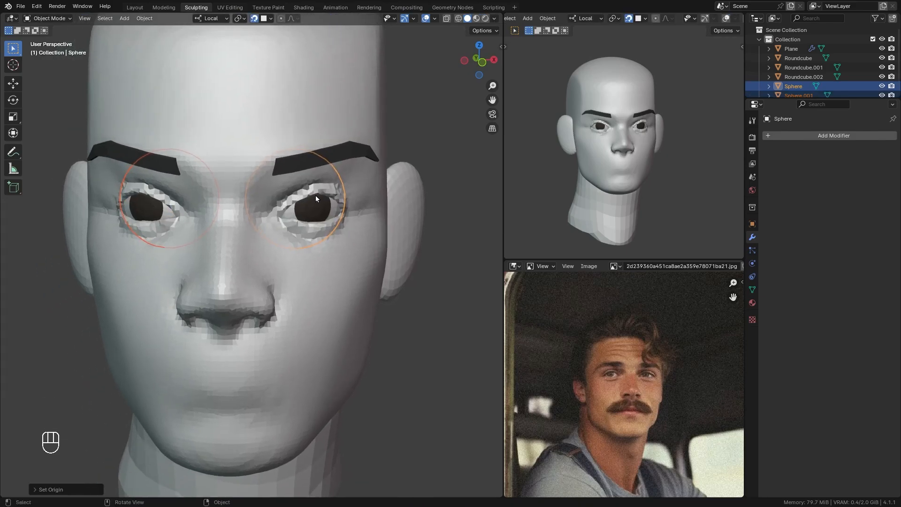
Turn off snapping and rotate both eyeballs in place about their own origins with trackball rotation to redirect the gaze.
key("period")
left_click(299, 226)
left_click_drag(300, 229, 314, 232, "alt")
key("r")
key("r")
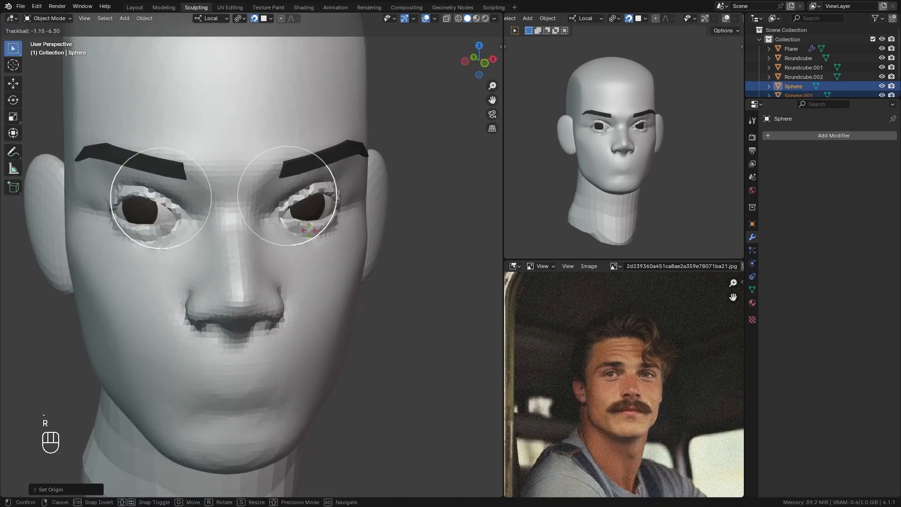
key("shift+Tab")
key("r")
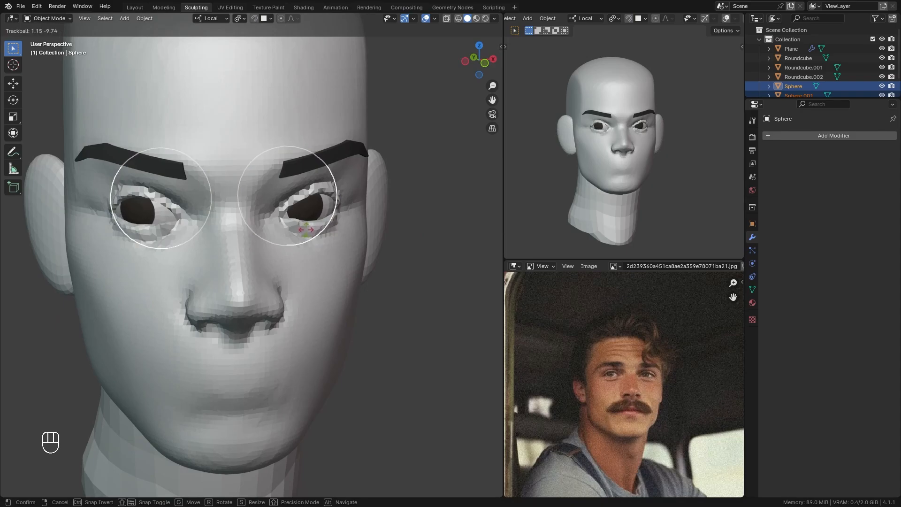
left_click(305, 230)
key("r")
key("r")
left_click(345, 205)
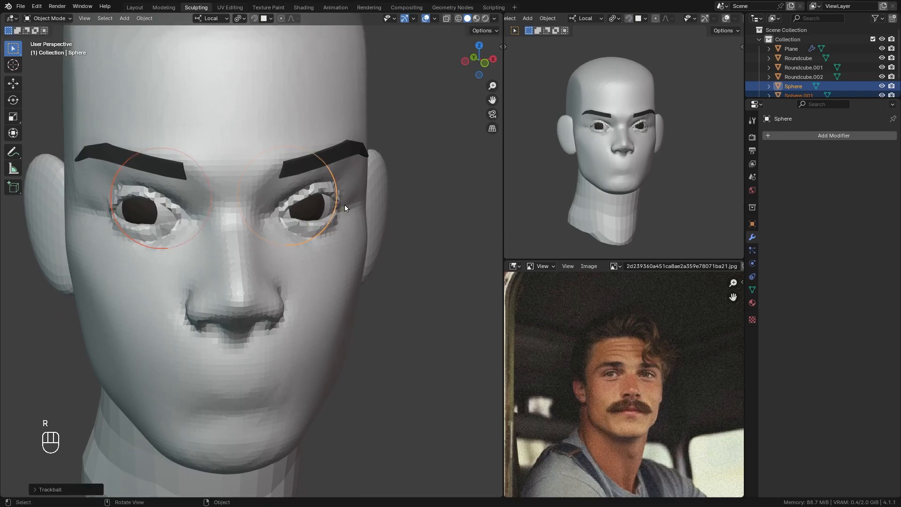
Fine-tune the gaze direction of both eyeballs with further small trackball rotations.
key("r")
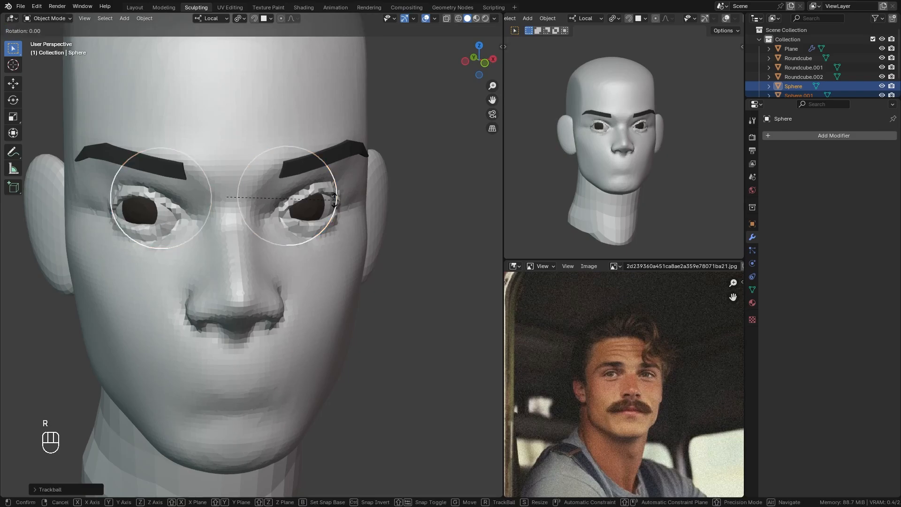
right_click(334, 202)
key("r")
left_click(335, 207)
key("r")
key("r")
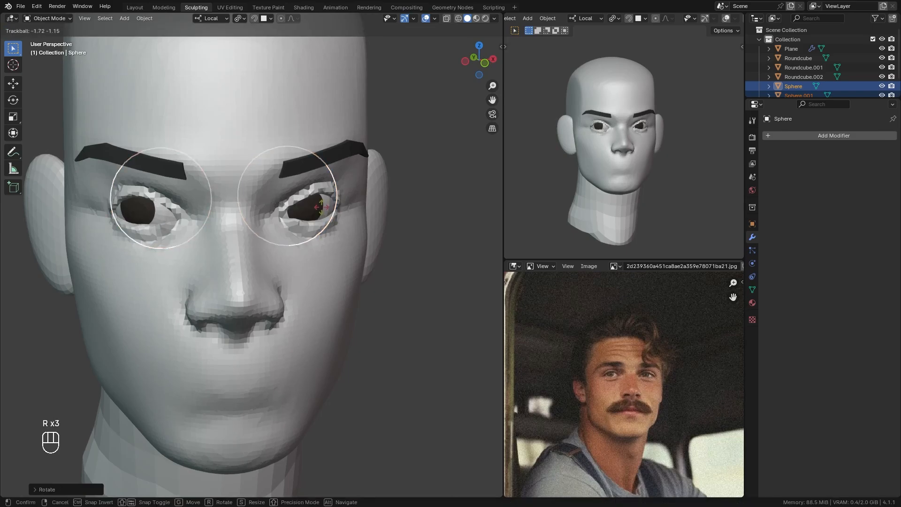
left_click(307, 209)
mouse_move(305, 210)
middle_mouse_down("ctrl+alt")
mouse_move(301, 237)
mouse_move(301, 209)
middle_mouse_up("ctrl+alt")
key("r")
key("r")
left_click(303, 202)
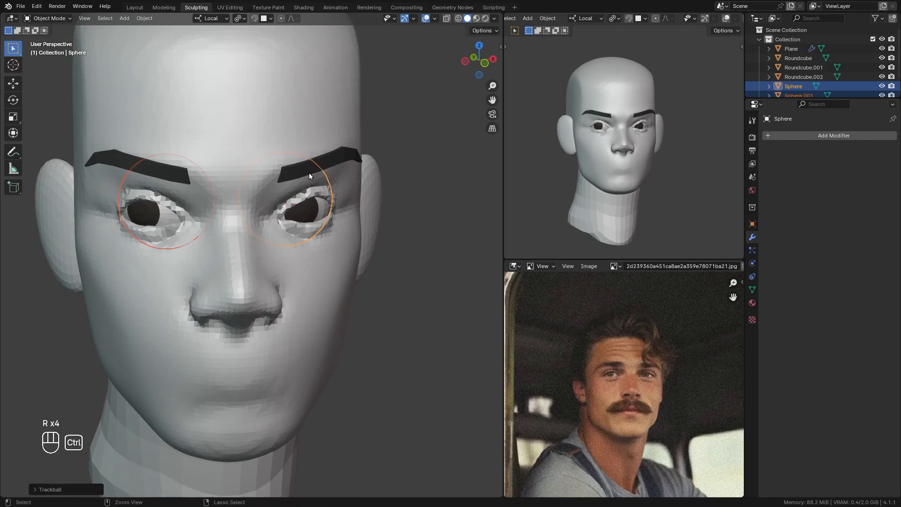
middle_click_drag(309, 172, 307, 184, "ctrl+alt")
key("r")
right_click(313, 194)
Return to sculpting the head mesh and adjust the lower face with the Grab brush, setting its radius to 345 px.
left_click(310, 237)
key("ctrl+Tab")
left_click_drag(306, 266, 308, 215, "alt+shift")
key("g")
key("f")
key("f")
mouse_move(307, 215)
left_mouse_down("ctrl+alt")
mouse_move(329, 185)
mouse_move(351, 234)
mouse_move(351, 267)
left_mouse_up("ctrl+alt")
left_click(367, 183)
key("f")
key("f")
key("f")
left_click(359, 254)
key("q")
key("g")
key("f")
key("f")
key("ctrl+z")
key("f")
key("f")
left_click(386, 266)
mouse_move(361, 248)
middle_mouse_down("ctrl+alt")
mouse_move(337, 325)
mouse_move(212, 246)
middle_mouse_up("ctrl+alt")
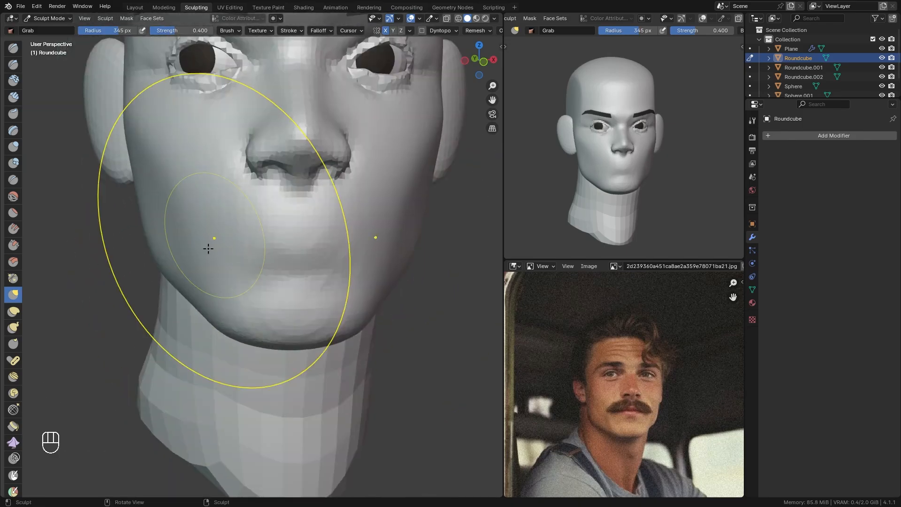
Reshape the jawline beside the chin using the Grab brush, reducing its radius to 272 px.
key("f")
left_click(175, 284)
left_click_drag(177, 286, 219, 320)
key("f")
left_click(162, 277)
left_click_drag(163, 272, 167, 244)
left_click_drag(164, 212, 167, 353, "ctrl+alt")
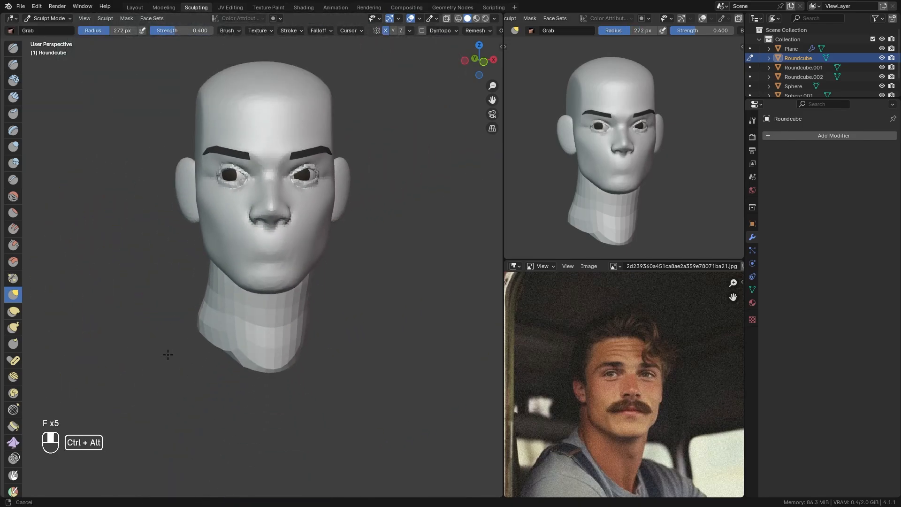
left_click_drag(225, 317, 217, 244, "ctrl+alt")
left_click_drag(217, 244, 237, 207, "ctrl+alt")
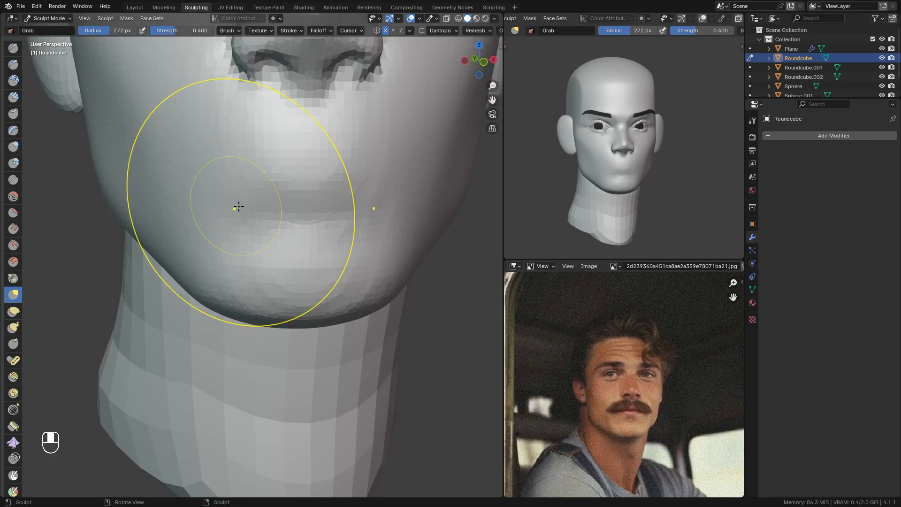
Carve a small dent at the centre of the mouth line with the Crease brush, reducing its radius to 34 px.
key("q")
left_click(302, 211)
key("f")
key("f")
left_click(195, 214)
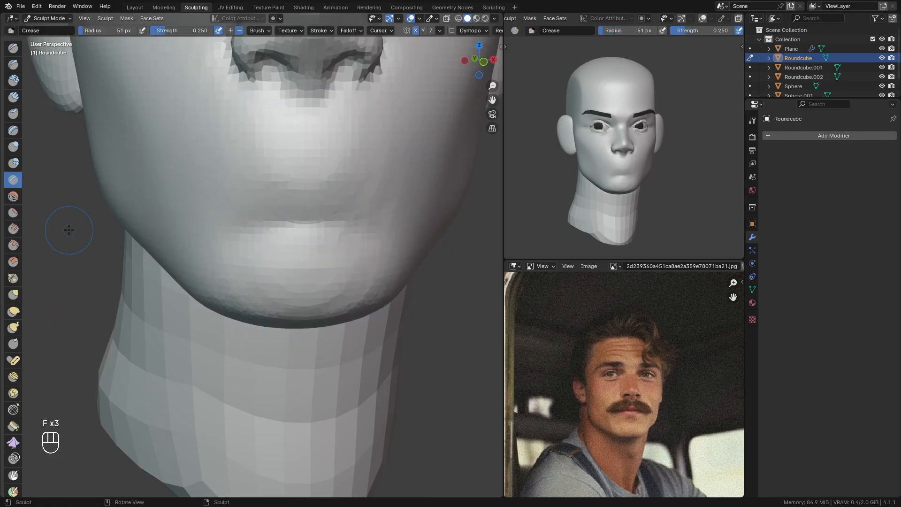
left_click_drag(293, 181, 286, 200, "alt+shift")
key("f")
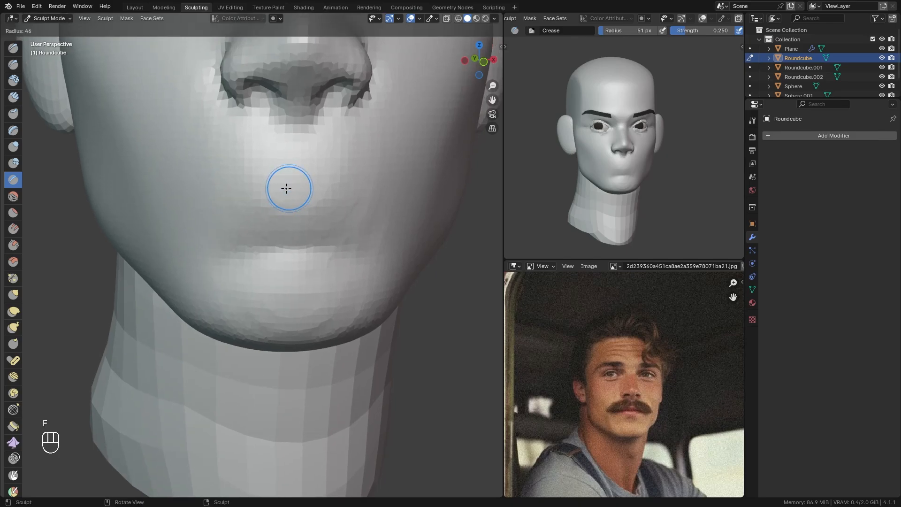
key("f")
left_click(283, 191)
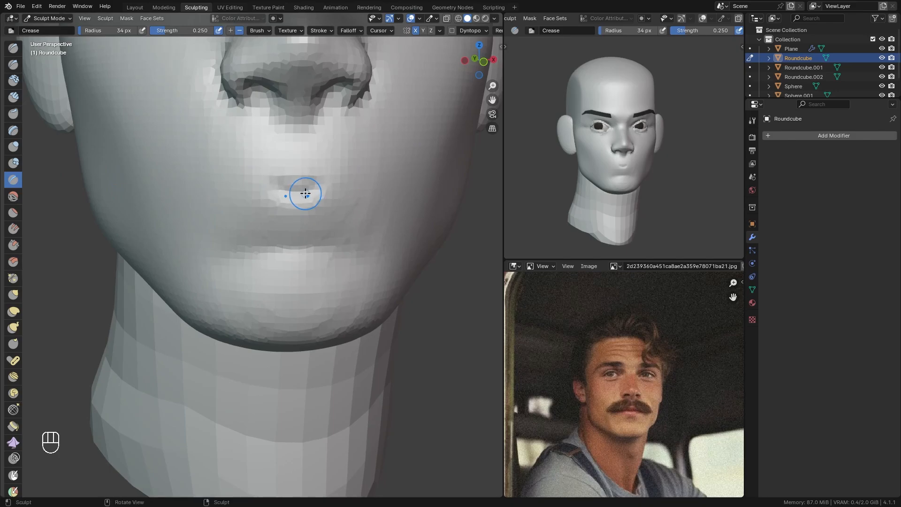
mouse_move(393, 176)
middle_mouse_down("ctrl")
mouse_move(348, 215)
mouse_move(301, 188)
middle_mouse_up("ctrl")
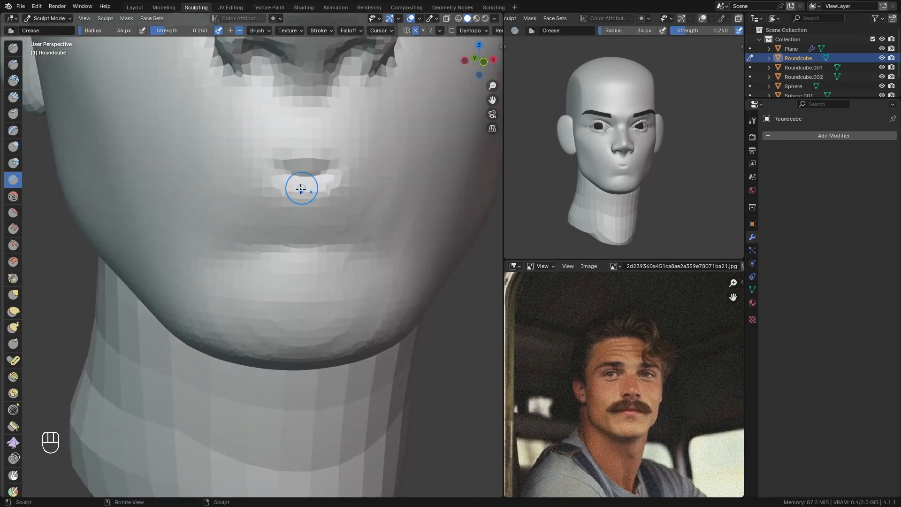
left_click_drag(284, 173, 282, 173)
mouse_move(282, 174)
left_mouse_down("alt")
mouse_move(303, 183)
mouse_move(295, 180)
left_mouse_up("alt")
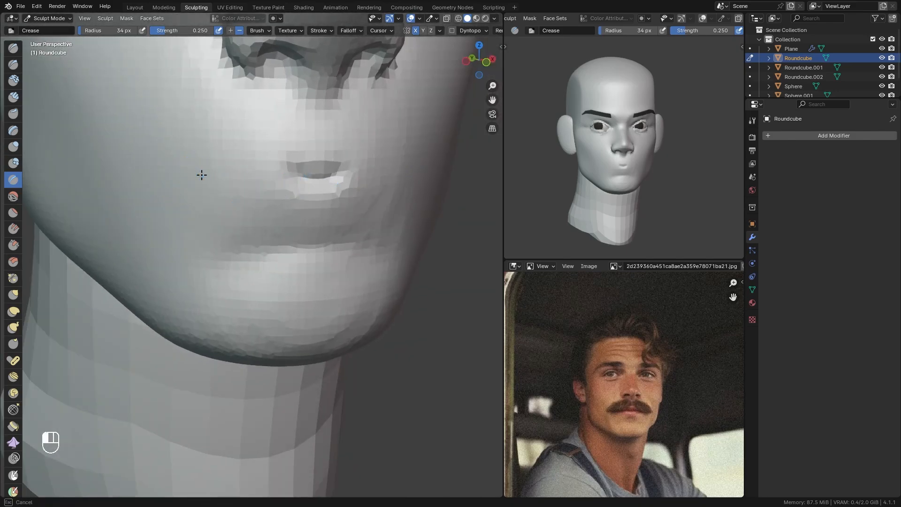
Carve both mouth corners with the Crease brush, reducing its radius to 27 px.
scroll(197, 157, "down", 5)
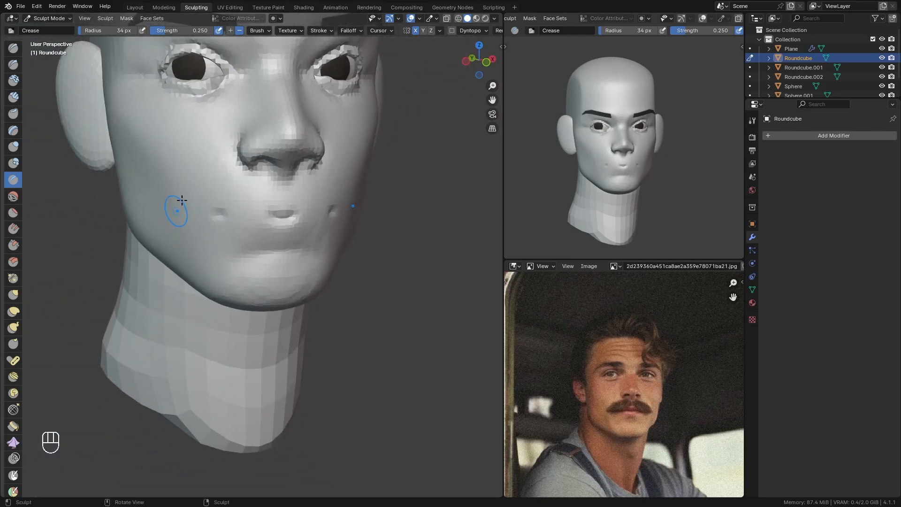
mouse_move(181, 199)
left_mouse_down("alt")
mouse_move(246, 215)
mouse_move(191, 216)
mouse_move(259, 218)
mouse_move(253, 181)
mouse_move(270, 185)
left_mouse_up("alt")
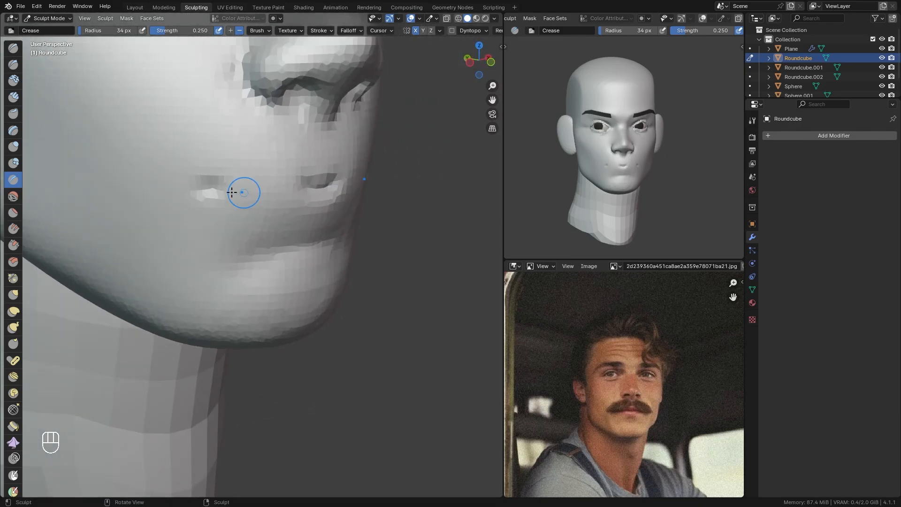
key("f")
left_click(205, 188)
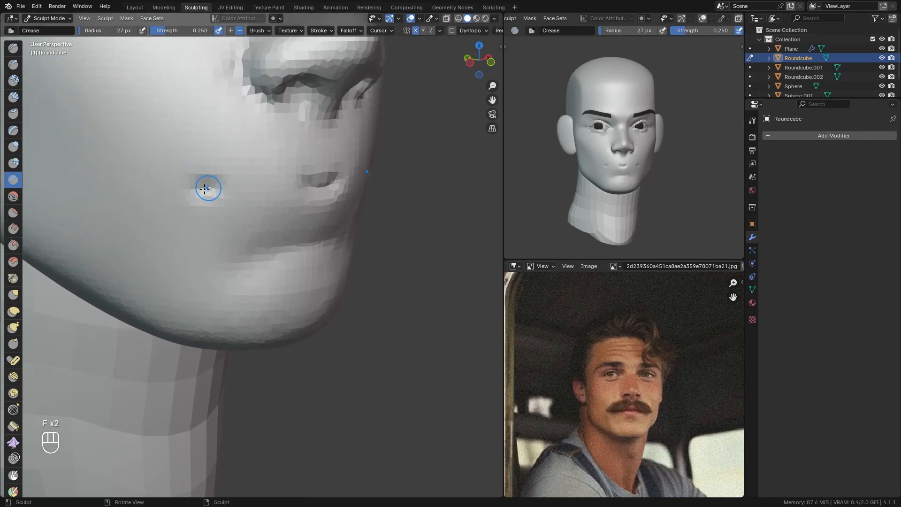
mouse_move(316, 185)
left_mouse_down("ctrl+alt")
mouse_move(271, 233)
mouse_move(242, 223)
mouse_move(268, 186)
mouse_move(210, 191)
mouse_move(215, 199)
mouse_move(222, 186)
left_mouse_up("ctrl+alt")
mouse_move(222, 186)
left_mouse_down("alt")
mouse_move(230, 201)
mouse_move(273, 205)
left_mouse_up("alt")
Pull the mouth corners back into the cheeks with the Grab brush, using radii of 154 px and 140 px.
key("q")
key("f")
left_click(297, 206)
key("f")
left_click(277, 205)
key("f")
left_click(270, 202)
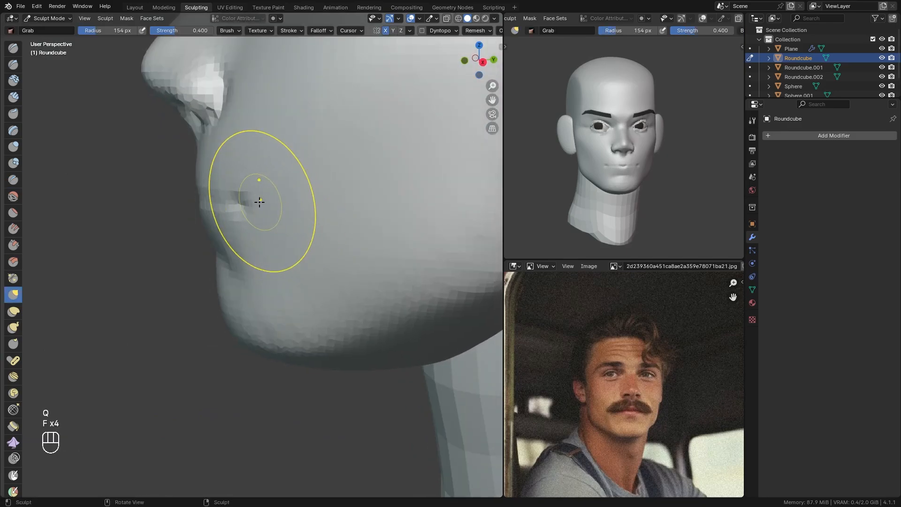
key("f")
left_click(281, 203)
key("f")
left_click(236, 203)
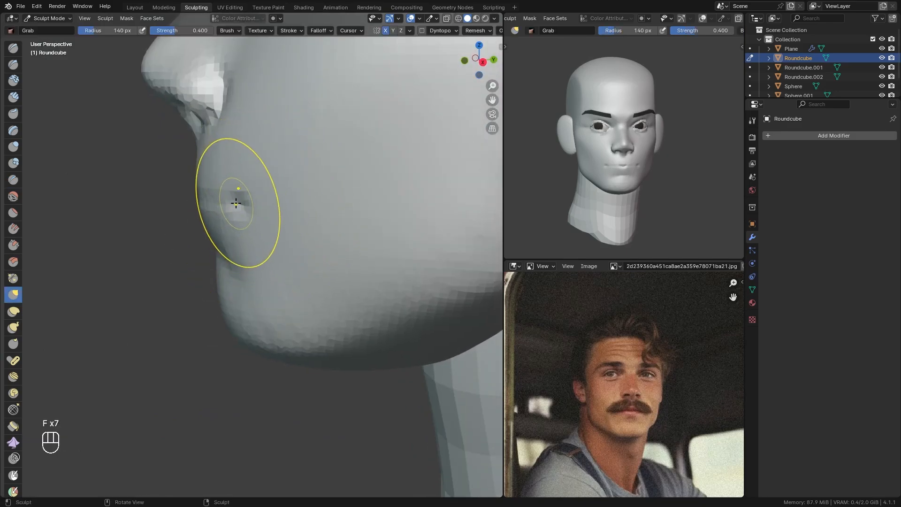
Fine-tune the depth of the mouth corners in side view with the Grab brush at radii of 126 px and 152 px.
key("f")
left_click(241, 205)
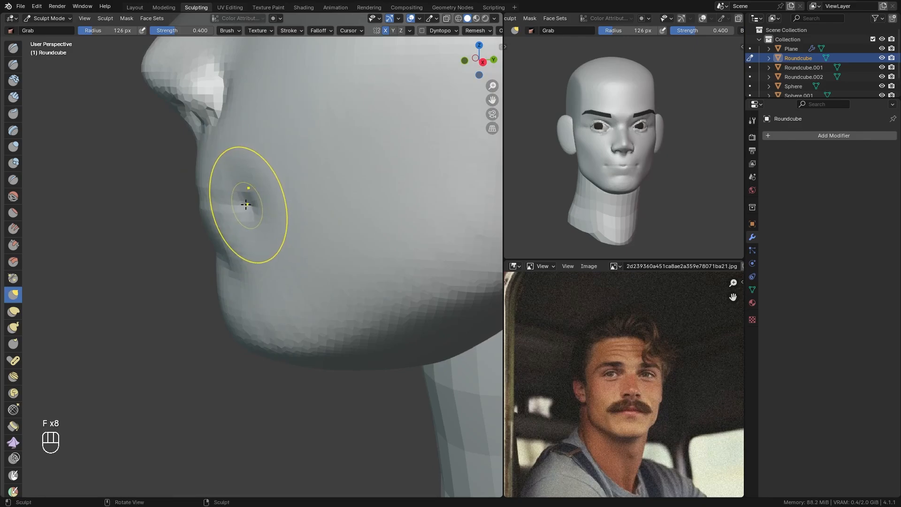
key("f")
left_click(251, 205)
key("f")
left_click(255, 205)
left_click_drag(249, 205, 251, 205)
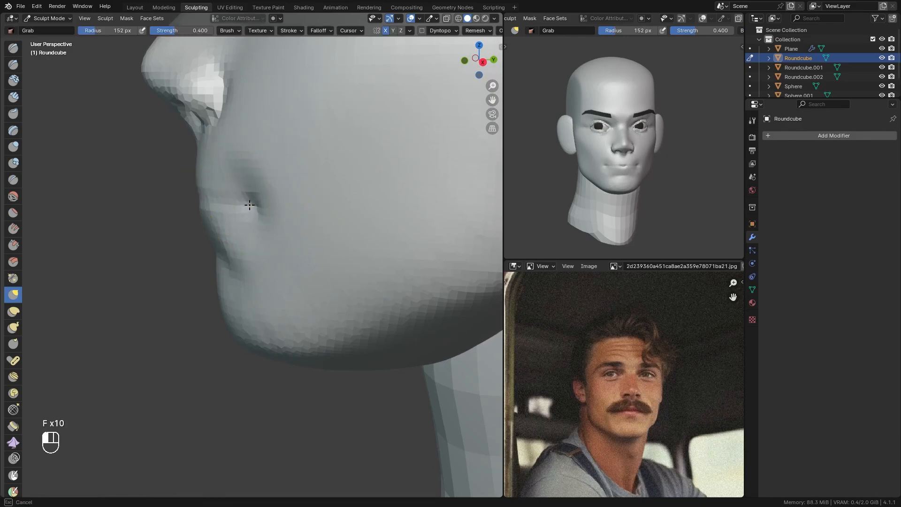
Shape the curvature of the mouth area as seen from below the chin with the Grab brush at a 223 px radius.
mouse_move(246, 187)
middle_mouse_down("ctrl+alt")
mouse_move(243, 237)
mouse_move(354, 148)
mouse_move(351, 156)
middle_mouse_up("ctrl+alt")
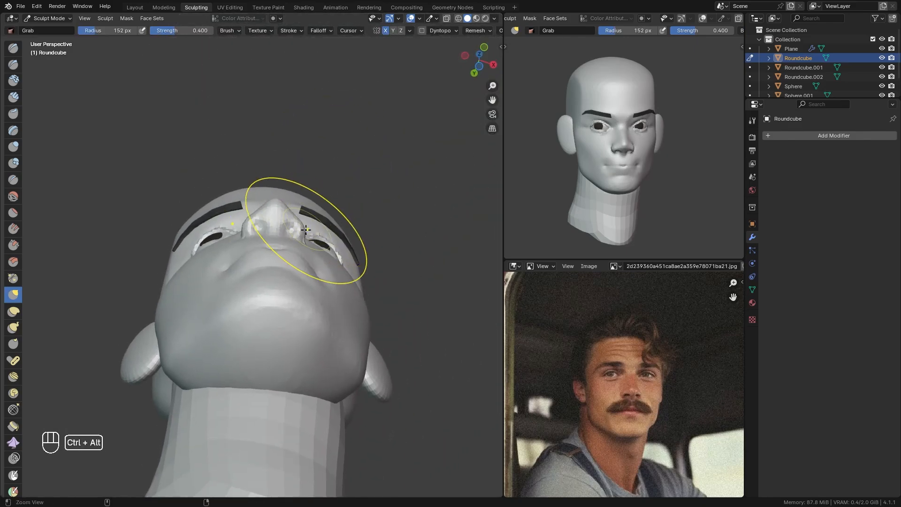
middle_click_drag(303, 253, 284, 226, "ctrl+alt")
middle_click_drag(283, 226, 277, 201, "alt")
mouse_move(280, 234)
middle_mouse_down("ctrl+alt")
mouse_move(279, 207)
mouse_move(258, 246)
middle_mouse_up("ctrl+alt")
key("q")
key("f")
left_click(297, 242)
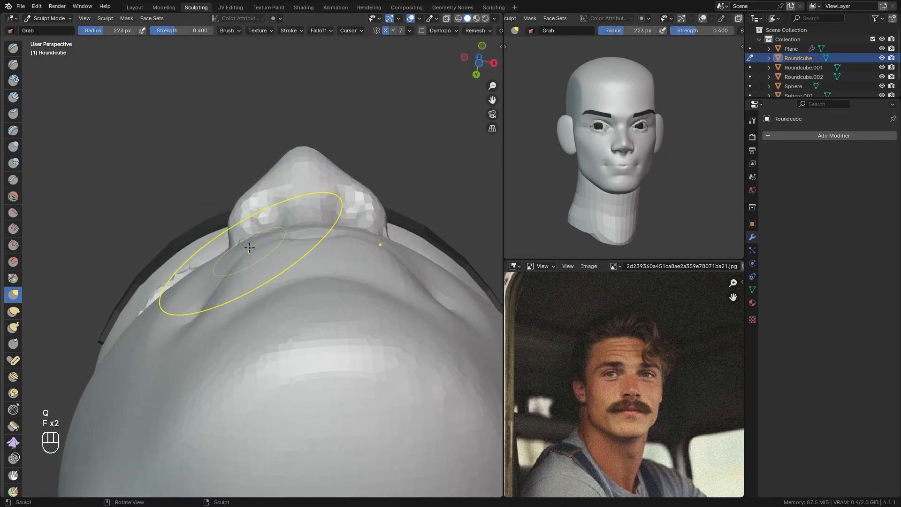
Refine the lips and mouth corner in profile with a resized Grab brush.
middle_click_drag(266, 197, 266, 307, "ctrl+alt")
middle_click_drag(266, 265, 270, 235, "ctrl+alt")
middle_click_drag(270, 244, 183, 248, "alt")
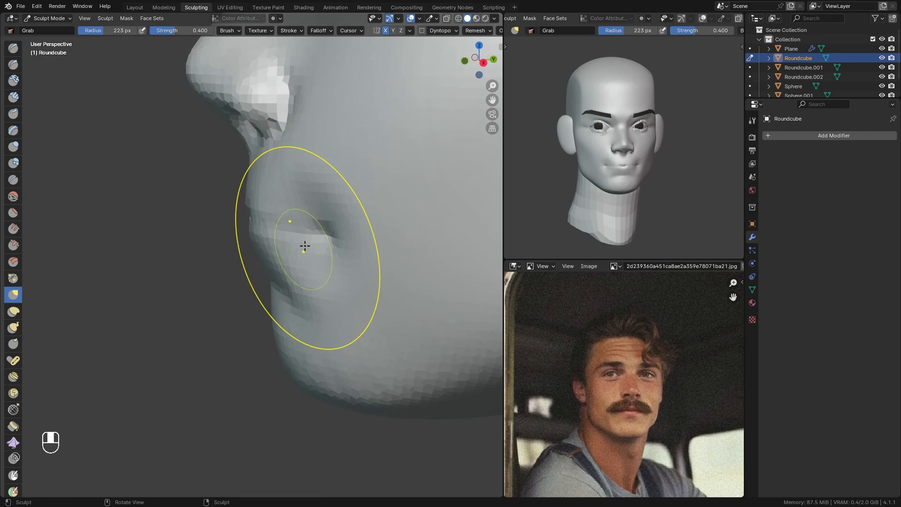
key("f")
left_click(333, 243)
key("f")
left_click(315, 245)
Crease the hollow under the lower lip at a 79 px radius and the line between the lips at 30 px.
mouse_move(333, 243)
middle_mouse_down("alt")
mouse_move(325, 245)
mouse_move(315, 201)
mouse_move(322, 217)
mouse_move(324, 193)
middle_mouse_up("alt")
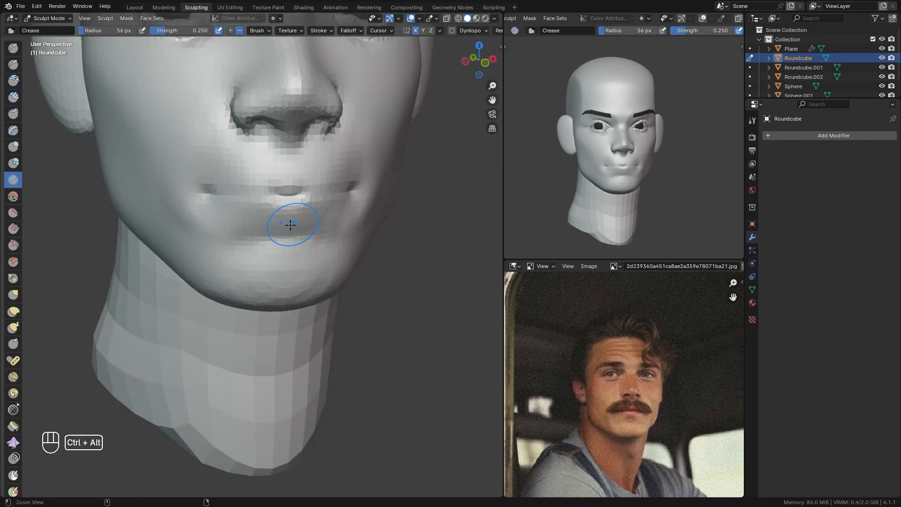
middle_click_drag(290, 225, 305, 212, "ctrl+alt")
key("f")
left_click(325, 201)
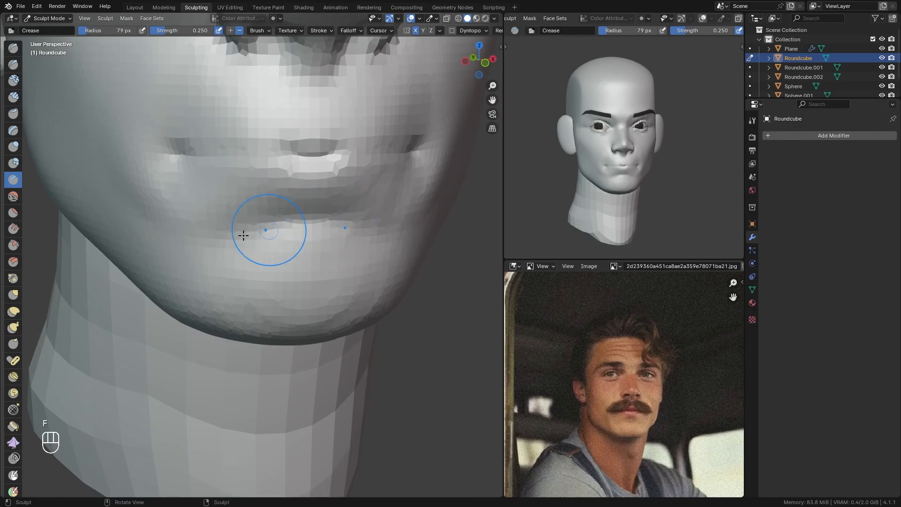
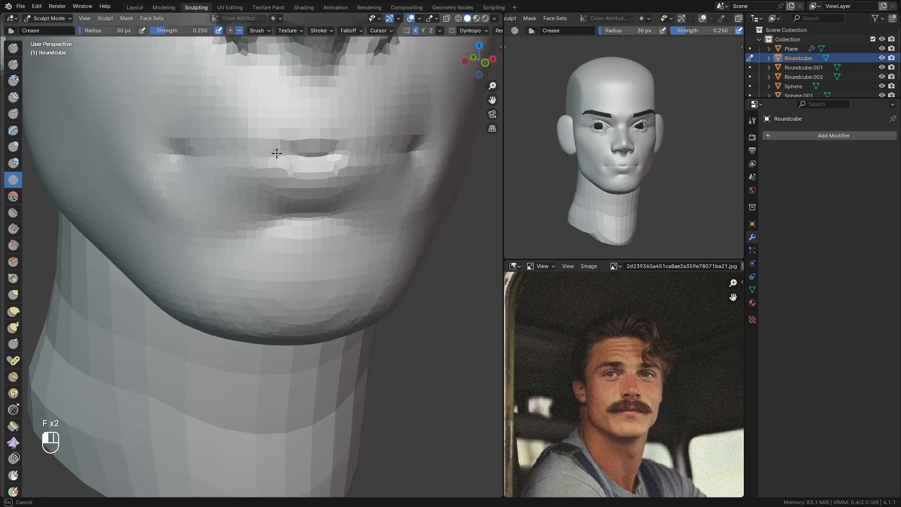
scroll(231, 201, "down", 5)
scroll(227, 177, "up", 6)
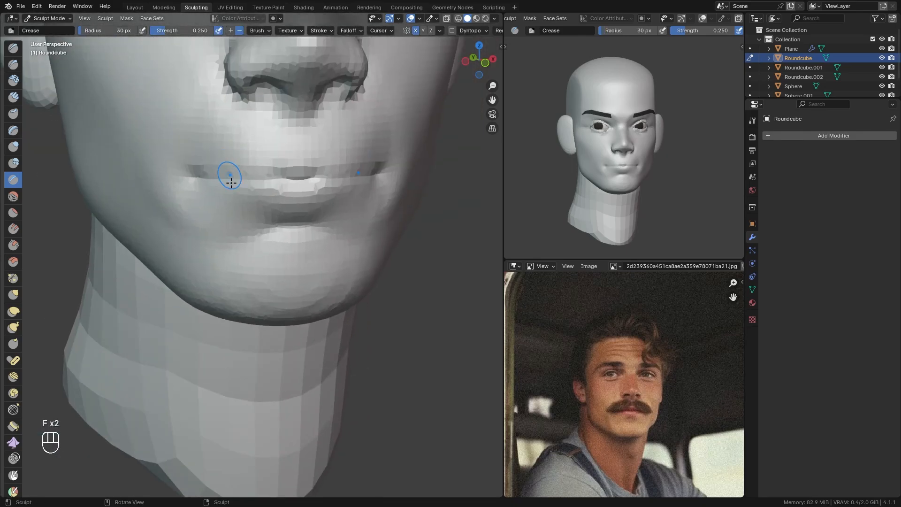
key("f")
left_click(237, 179)
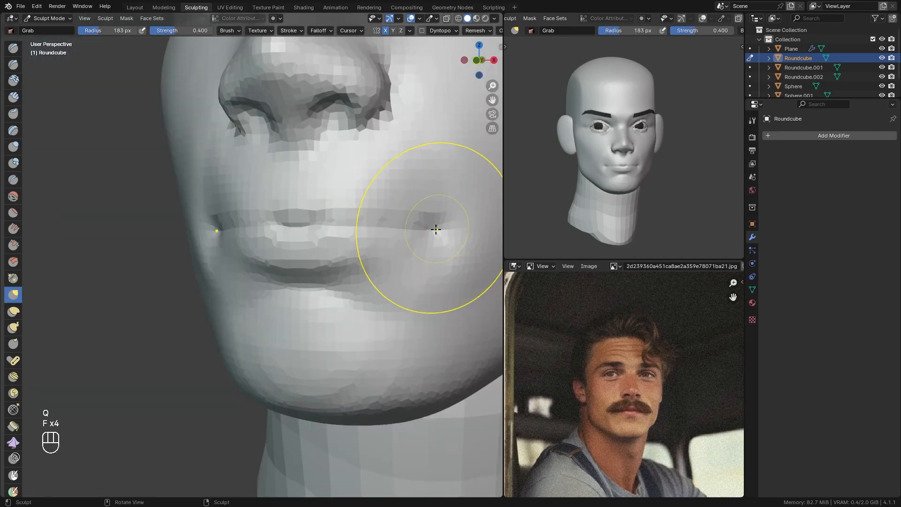
Reposition the mouth corners with the Grab brush at 183 px and flatten the area beside them with Scrape/Peaks at 169 px.
left_click_drag(435, 228, 370, 214)
key("f")
left_click(444, 224)
key("q")
key("f")
left_click(399, 258)
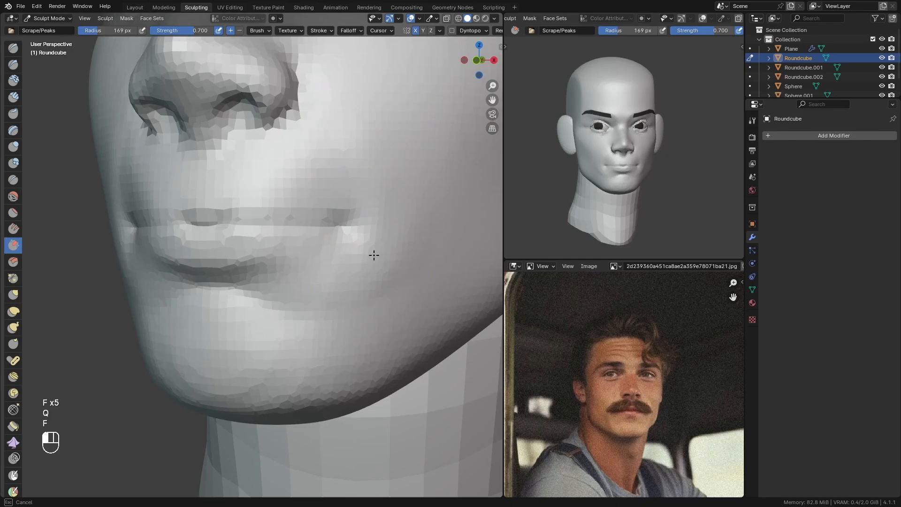
left_click_drag(358, 277, 299, 249, "ctrl+alt")
middle_click_drag(299, 249, 324, 240, "ctrl+alt")
Reshape the mouth corners and the surrounding cheek with the Grab brush at a 216 px radius.
key("q")
left_click(314, 297)
key("f")
left_click(338, 235)
key("f")
left_click(336, 235)
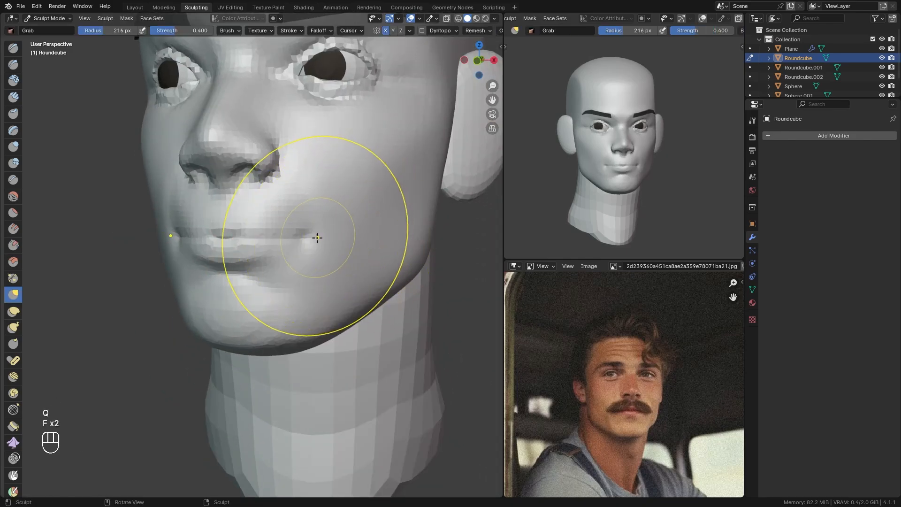
left_click_drag(316, 238, 310, 240)
mouse_move(309, 240)
left_mouse_down()
mouse_move(310, 220)
mouse_move(315, 247)
left_mouse_up()
key("f")
left_click(328, 227)
mouse_move(247, 239)
left_mouse_down()
mouse_move(239, 251)
mouse_move(270, 248)
left_mouse_up()
Carve the nostrils deeper with the SculptDraw brush in subtract mode at a 65 px radius.
middle_click_drag(311, 219, 335, 195, "ctrl+alt")
key("q")
left_click(342, 191)
key("f")
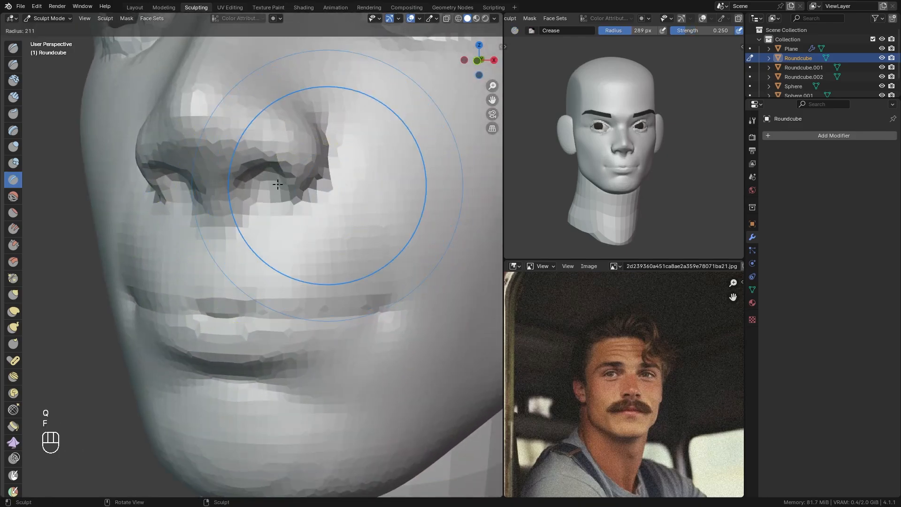
mouse_move(282, 206)
middle_mouse_down("alt+shift")
mouse_move(262, 220)
mouse_move(262, 201)
middle_mouse_up("alt+shift")
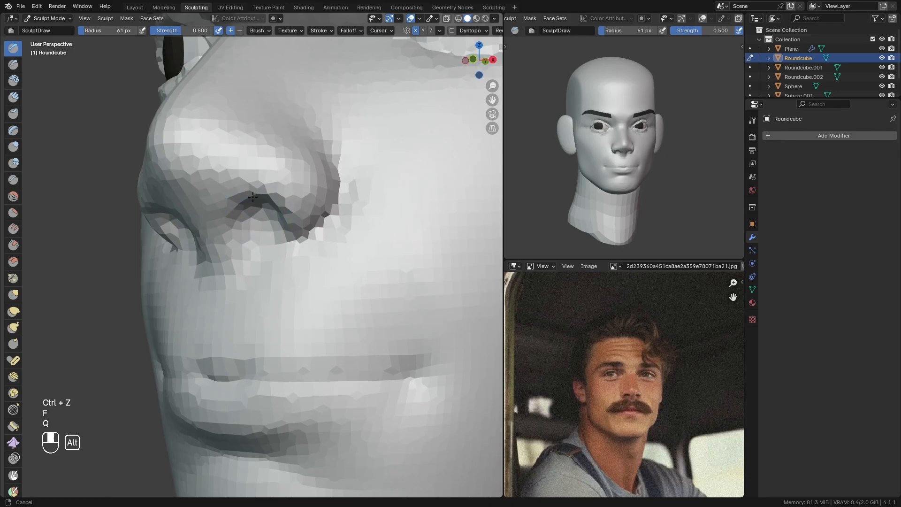
key("f")
left_click(264, 198)
left_click_drag(258, 213, 252, 210, "ctrl")
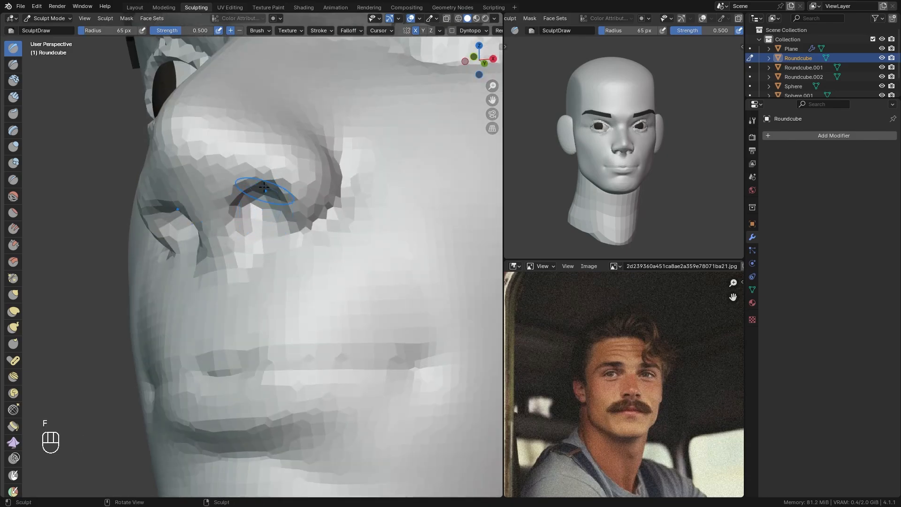
mouse_move(261, 157)
middle_mouse_down("ctrl+alt")
mouse_move(269, 189)
mouse_move(255, 243)
mouse_move(292, 245)
mouse_move(268, 219)
mouse_move(281, 183)
mouse_move(287, 209)
mouse_move(278, 198)
middle_mouse_up("ctrl+alt")
key("q")
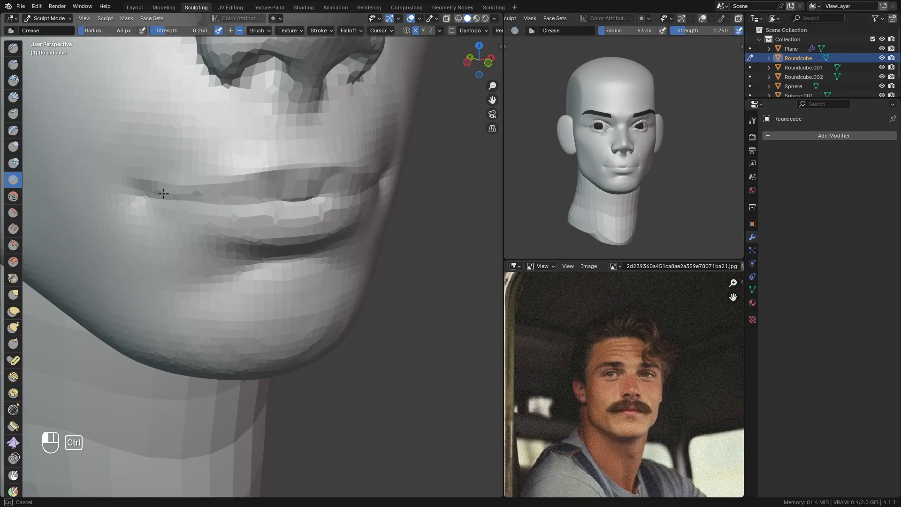
Define the upper lip edge with the Crease brush at 63 px and reshape the lip with the Grab brush at 200 px.
mouse_move(224, 137)
left_mouse_down("ctrl+alt")
mouse_move(227, 169)
mouse_move(225, 136)
mouse_move(215, 155)
left_mouse_up("ctrl+alt")
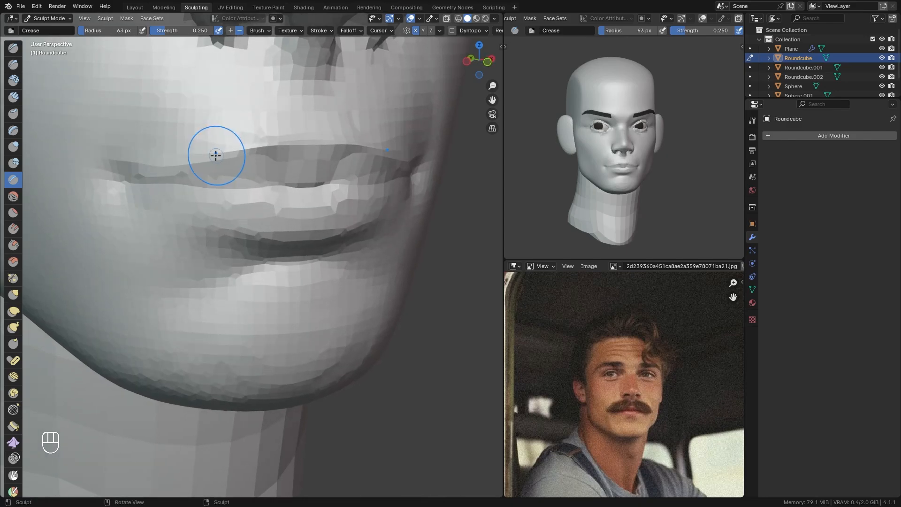
key("q")
key("f")
left_click(300, 143)
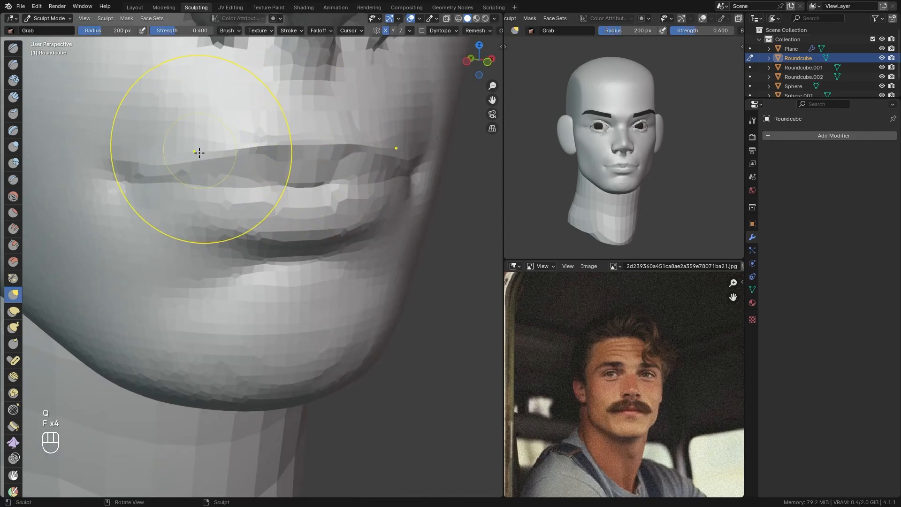
mouse_move(211, 139)
left_mouse_down("ctrl+alt")
mouse_move(225, 157)
mouse_move(201, 231)
mouse_move(196, 203)
mouse_move(169, 279)
mouse_move(235, 259)
mouse_move(191, 258)
mouse_move(221, 185)
mouse_move(238, 187)
mouse_move(236, 174)
left_mouse_up("ctrl+alt")
mouse_move(201, 233)
left_mouse_down("alt+shift")
mouse_move(229, 196)
mouse_move(225, 178)
mouse_move(214, 257)
left_mouse_up("alt+shift")
key("q")
key("f")
key("f")
key("f")
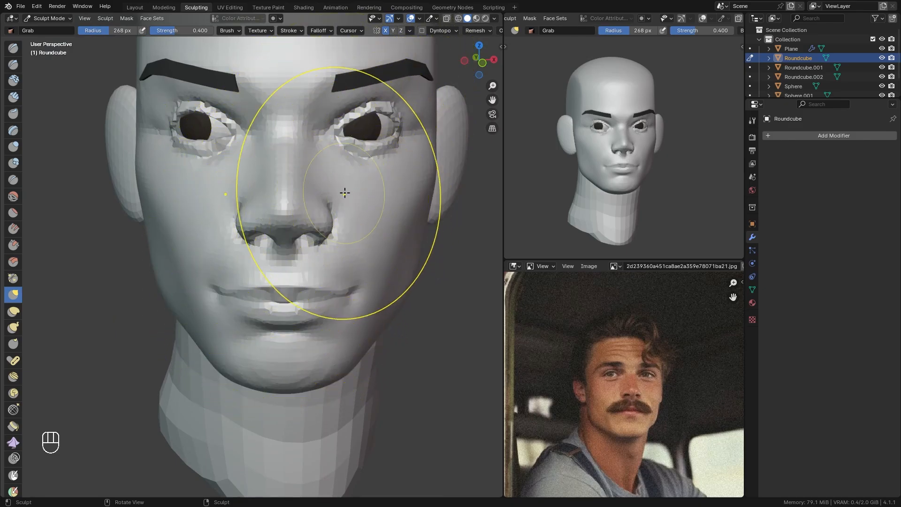
Adjust the eyelids around the eyeballs with the Grab brush, reducing its radius to 187 px and 104 px.
key("g")
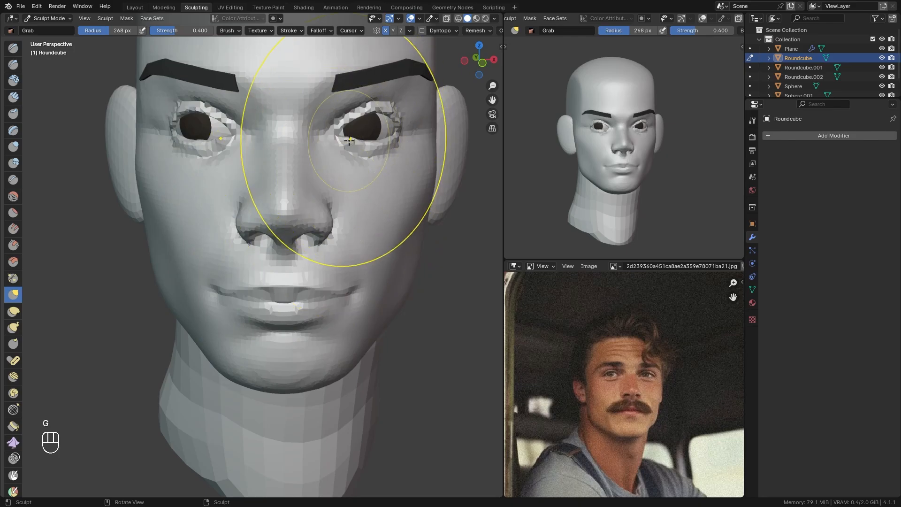
key("f")
left_click(339, 151)
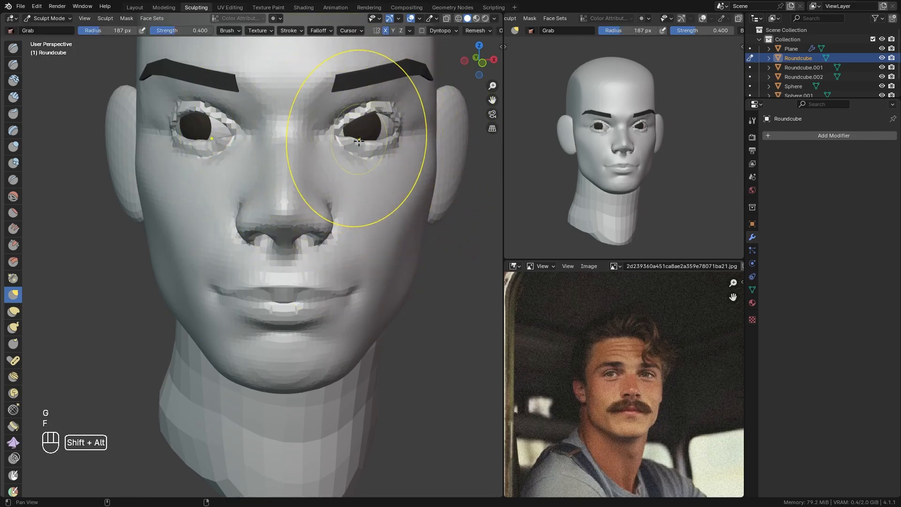
left_click_drag(357, 138, 343, 182, "alt+shift")
left_click_drag(343, 182, 359, 155, "ctrl+alt")
key("f")
left_click(369, 138)
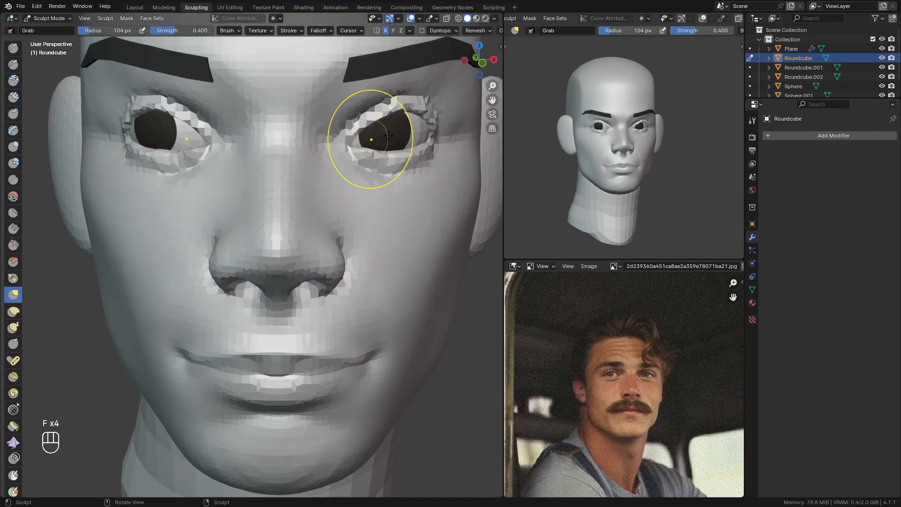
Reshape the outer corners of the eyelids with the Grab brush at a 149 px radius.
key("f")
left_click(500, 135)
left_click_drag(427, 125, 426, 115)
middle_click_drag(425, 115, 414, 154, "ctrl+alt")
middle_click_drag(385, 200, 390, 167, "ctrl+alt")
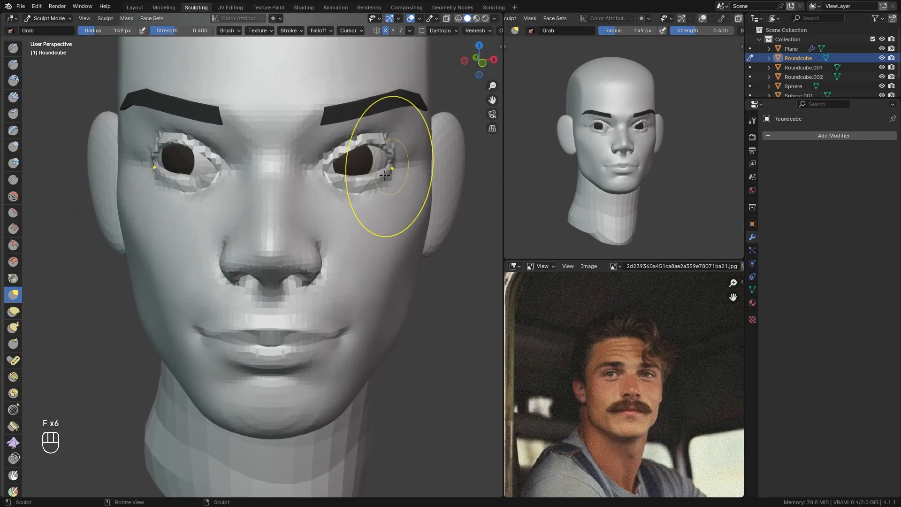
Remesh the head with a voxel size of about 0.0185 m.
middle_click_drag(330, 246, 336, 157, "alt+shift")
middle_click_drag(319, 211, 293, 183, "ctrl+alt")
scroll(310, 169, "down", 5)
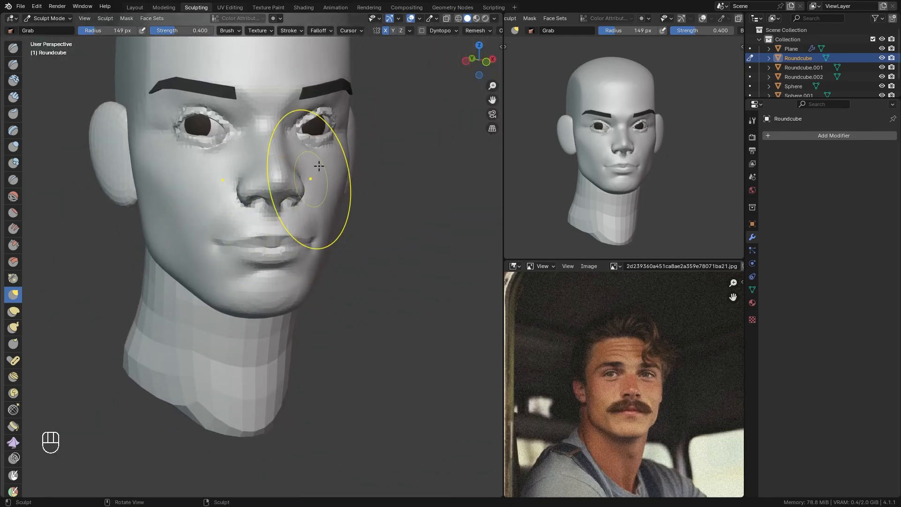
key("r")
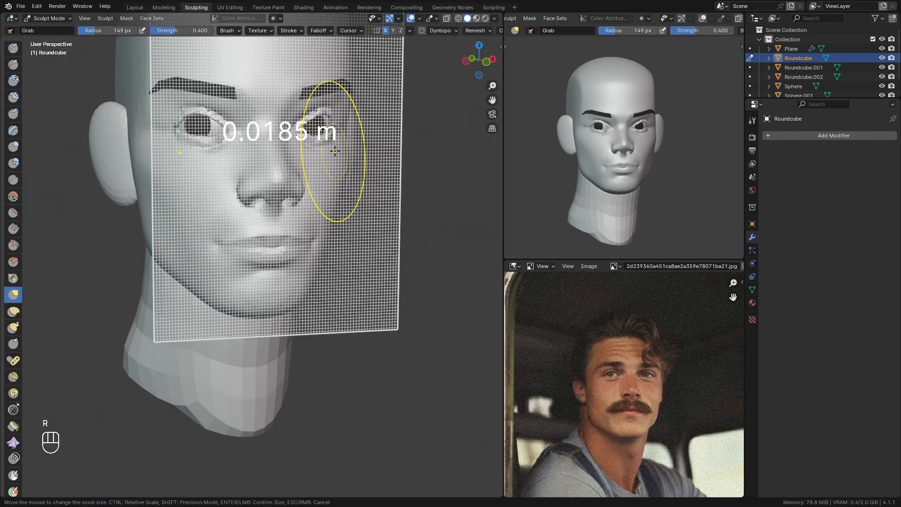
left_click(334, 152)
key("ctrl+r")
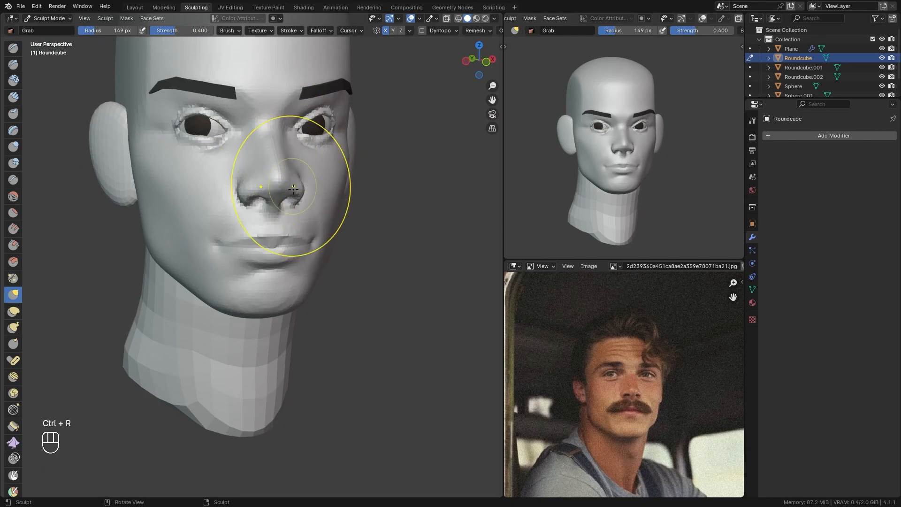
Deepen the line between the lips with the Crease brush, using radii of 54 px and 49 px.
mouse_move(294, 211)
middle_mouse_down("ctrl")
mouse_move(296, 193)
mouse_move(287, 233)
middle_mouse_up("ctrl")
key("q")
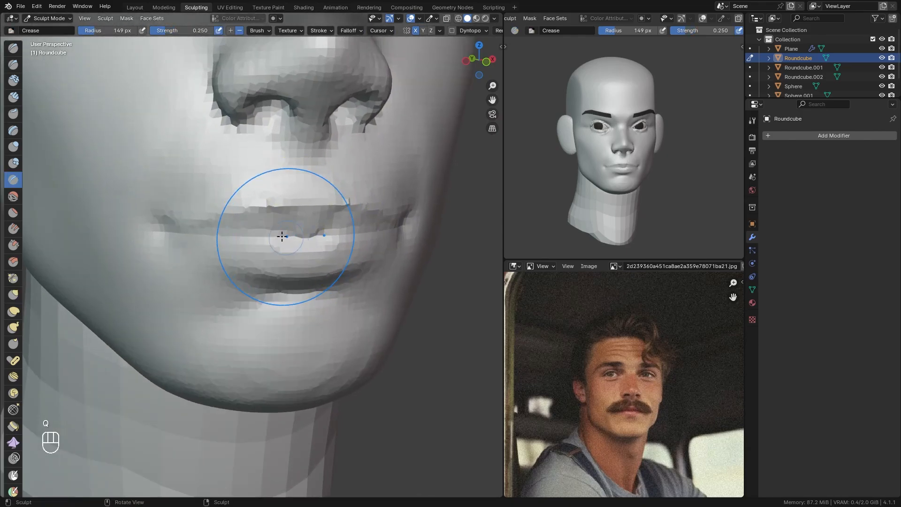
key("f")
key("f")
left_click(259, 239)
key("f")
left_click(265, 234)
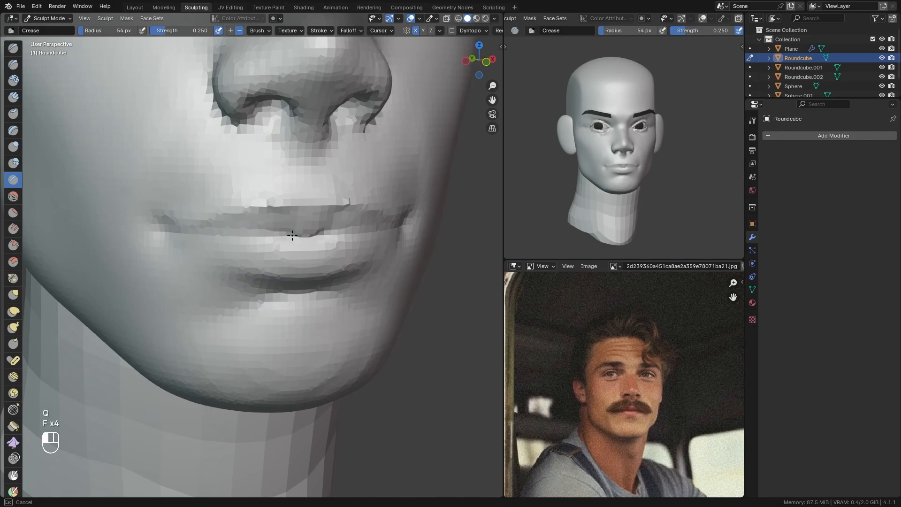
key("f")
left_click(283, 235)
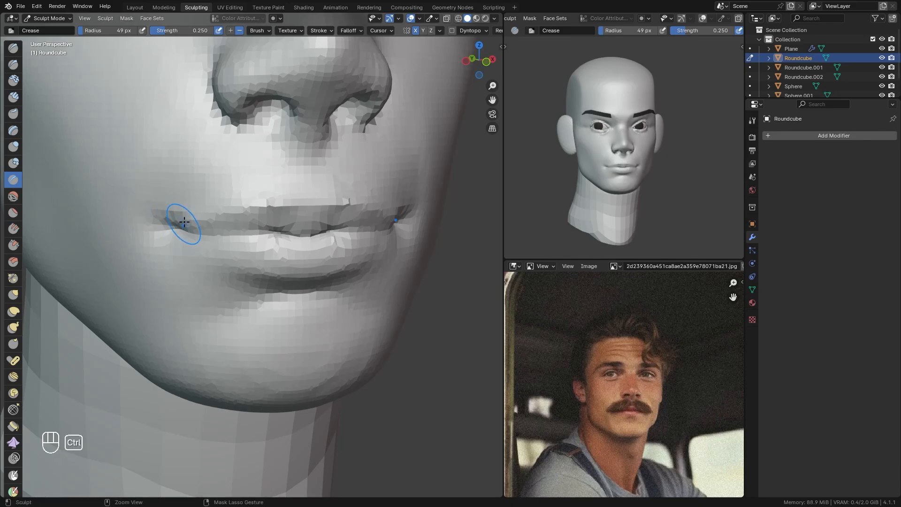
Build up the skin around the mouth corners with the Clay Strips brush at 105 px and smooth it.
mouse_move(184, 222)
middle_mouse_down("ctrl")
mouse_move(173, 261)
mouse_move(160, 221)
middle_mouse_up("ctrl")
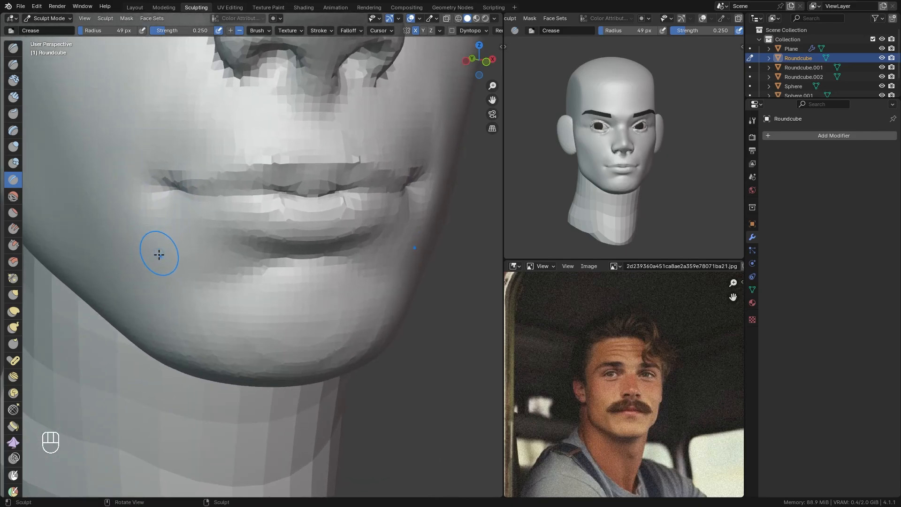
key("q")
key("f")
key("f")
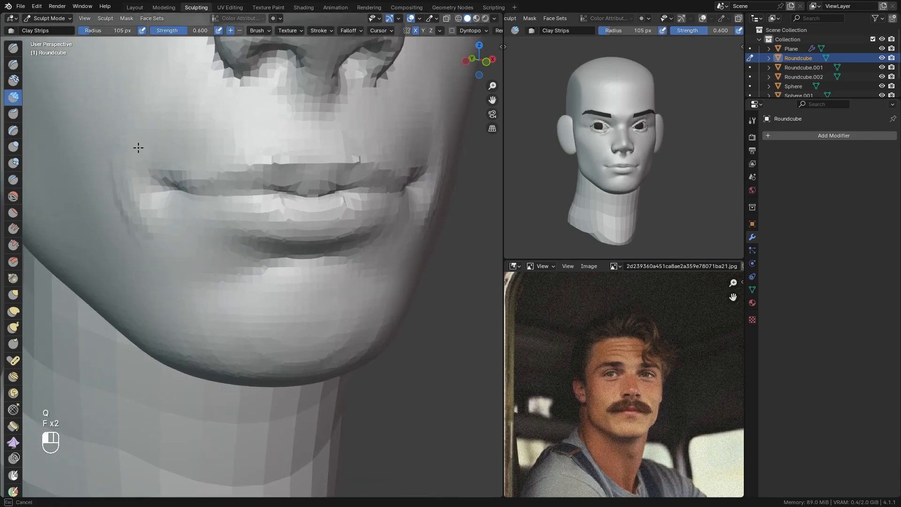
left_click_drag(123, 214, 150, 215)
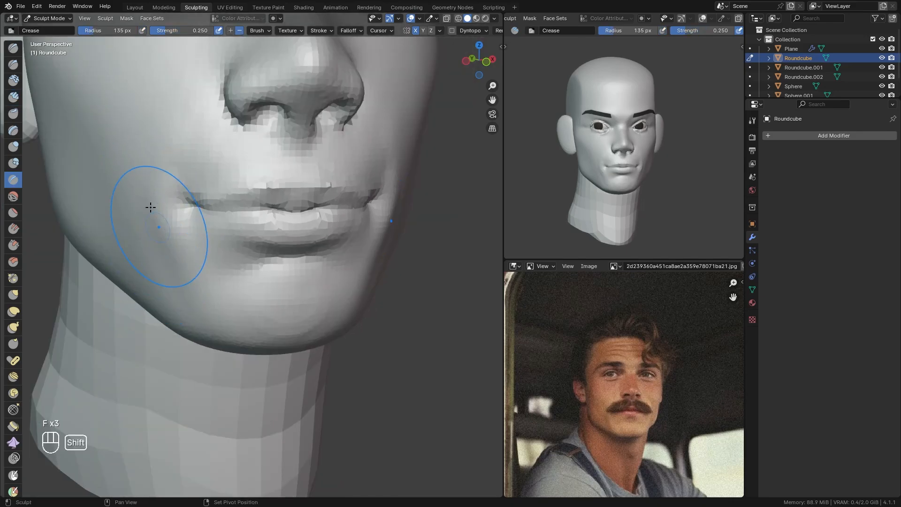
mouse_move(197, 307)
left_mouse_down("shift")
mouse_move(205, 328)
mouse_move(211, 321)
left_mouse_up("shift")
Define the outer edge of the lower lip with the inverted Crease brush at a 61 px radius.
key("q")
key("f")
key("f")
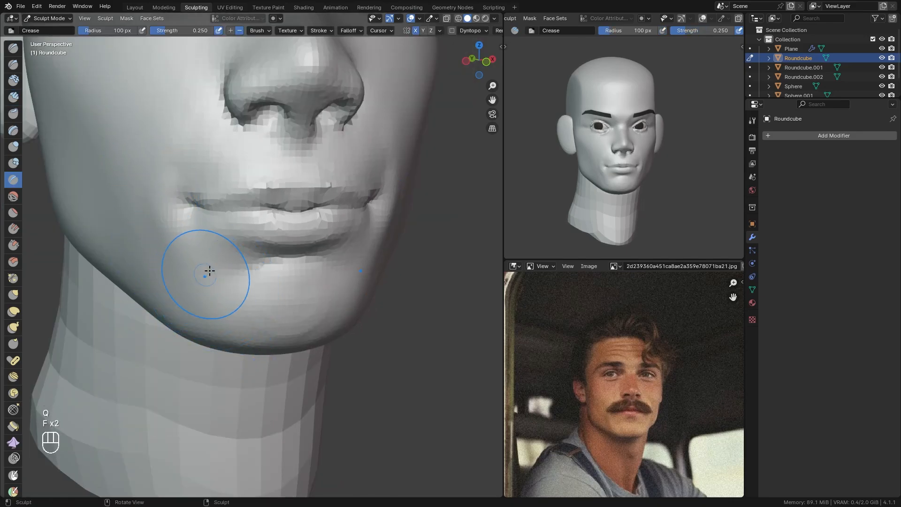
left_click_drag(249, 288, 264, 281, "ctrl+alt")
mouse_move(264, 281)
left_mouse_down("alt+shift")
mouse_move(271, 238)
mouse_move(293, 218)
left_mouse_up("alt+shift")
key("f")
left_click(298, 216)
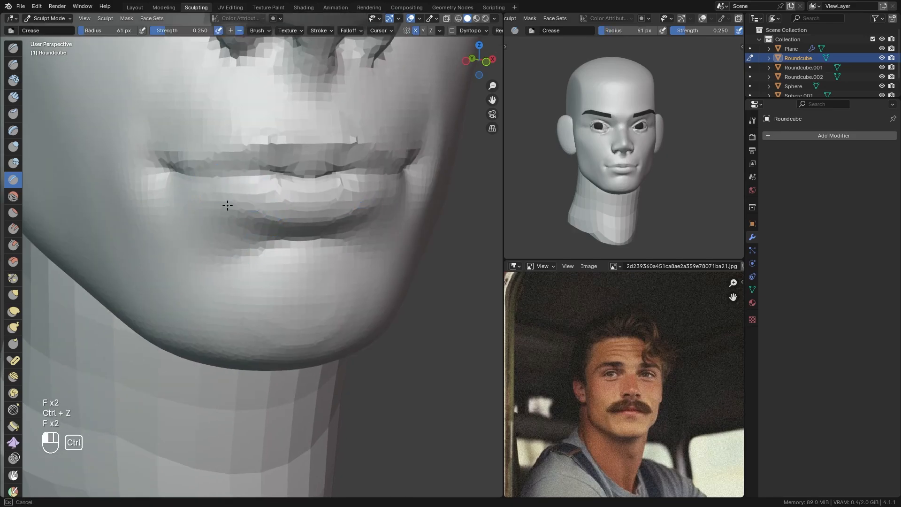
left_click_drag(227, 205, 211, 194, "ctrl")
Refine the lip contours and the area under the nose from several angles, using the Crease brush at 98 px and smaller.
mouse_move(345, 207)
left_mouse_down("alt")
mouse_move(263, 211)
mouse_move(257, 141)
left_mouse_up("alt")
left_click_drag(250, 129, 236, 209, "alt+shift")
key("q")
left_click(237, 209)
key("f")
left_click(232, 218)
left_click_drag(245, 245, 243, 237)
mouse_move(243, 237)
left_mouse_down("alt")
mouse_move(265, 223)
mouse_move(272, 181)
left_mouse_up("alt")
key("f")
key("f")
key("q")
left_click(265, 190)
key("f")
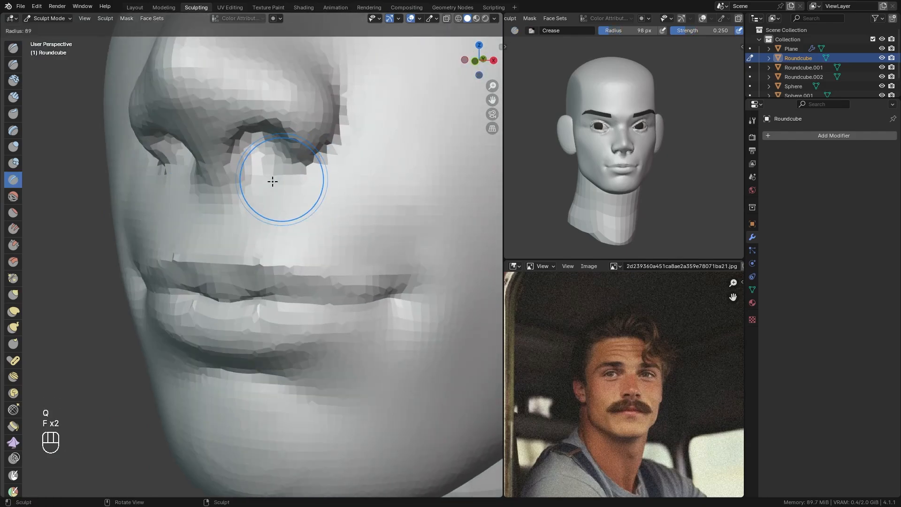
key("f")
left_click_drag(328, 142, 338, 105)
mouse_move(305, 126)
left_mouse_down("ctrl+alt")
mouse_move(298, 189)
mouse_move(294, 155)
mouse_move(303, 177)
left_mouse_up("ctrl+alt")
left_click_drag(270, 216, 258, 185, "ctrl+alt")
mouse_move(214, 262)
left_mouse_down("ctrl+alt")
mouse_move(205, 241)
mouse_move(229, 244)
left_mouse_up("ctrl+alt")
Adjust the mouth corners and the surrounding cheek with the Grab brush at a 226 px radius.
key("q")
key("f")
left_click(229, 255)
key("f")
key("f")
key("f")
left_click(305, 246)
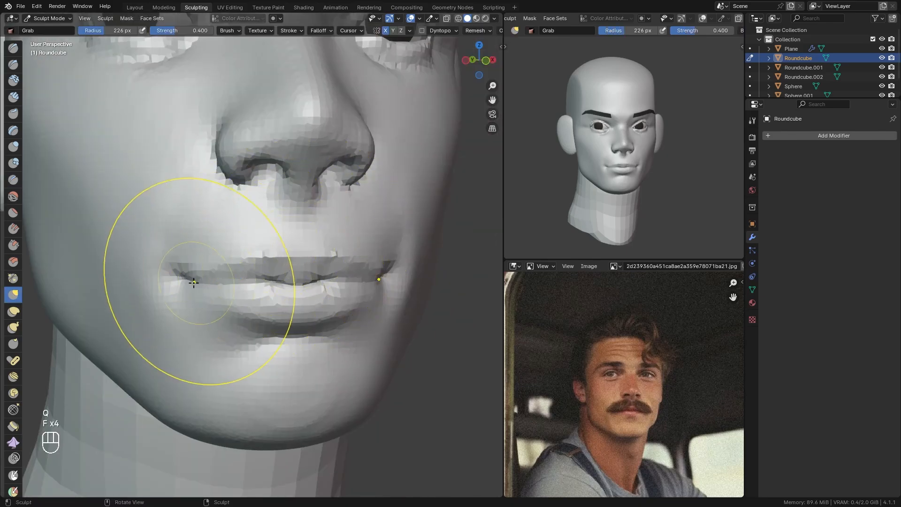
mouse_move(164, 305)
left_mouse_down("alt+shift")
mouse_move(191, 245)
mouse_move(205, 271)
mouse_move(263, 231)
left_mouse_up("alt+shift")
Shape the surface below the mouth corners and beside the chin with the Crease brush at 161 px, 82 px and 112 px.
key("q")
left_click(188, 314)
key("f")
left_click(146, 272)
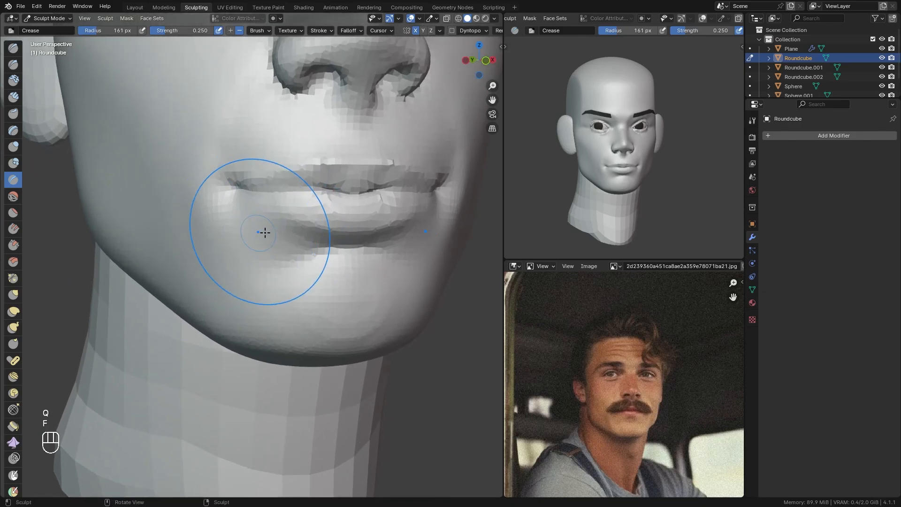
key("q")
left_click(244, 231)
key("f")
left_click(191, 222)
key("f")
left_click(220, 284)
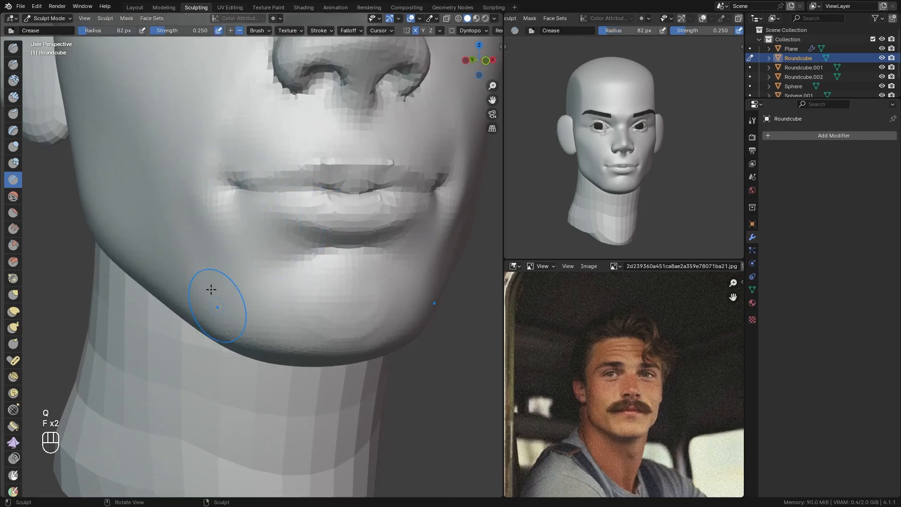
key("f")
left_click(223, 264)
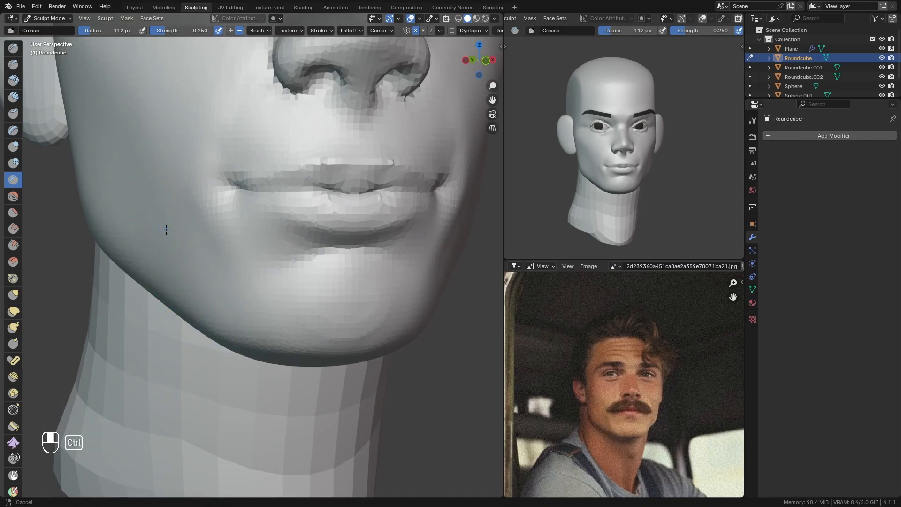
Try a Crease stroke on the lower cheek beside the mouth with a resized brush, and undo it.
left_click_drag(167, 229, 222, 246, "ctrl+alt")
key("f")
left_click(199, 277)
key("f")
left_click(203, 246)
left_click_drag(199, 179, 272, 339, "ctrl+alt")
left_click_drag(272, 338, 305, 262, "alt")
key("f")
left_click(364, 265)
key("ctrl+z")
Pull the lower cheek beside the mouth upward with the Grab brush, setting its radius to 165 px.
key("q")
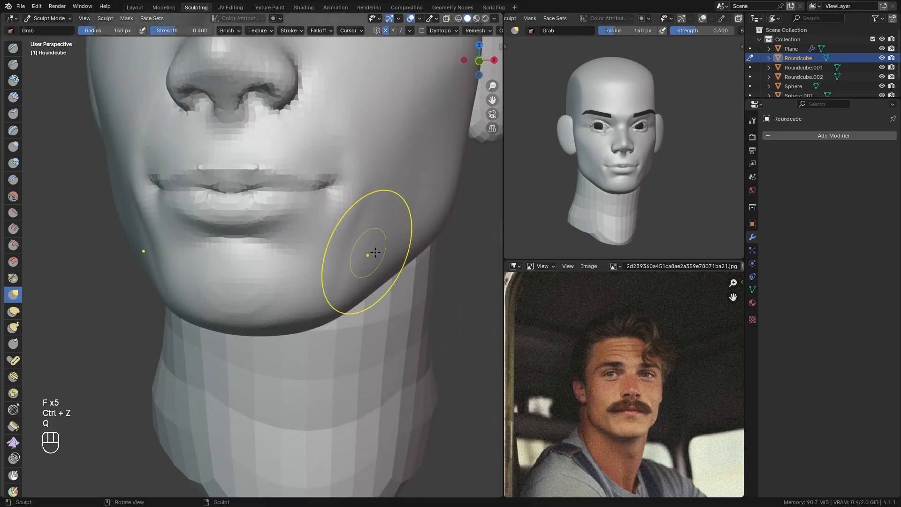
key("f")
left_click(458, 250)
left_click_drag(371, 249, 371, 220)
key("f")
left_click(358, 238)
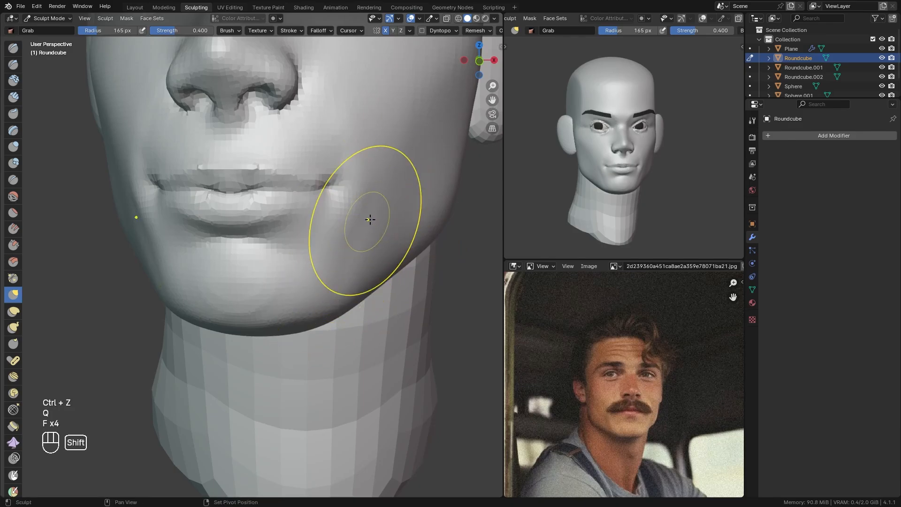
Try to lift the lower edge of the chin with a Grab brush of about 313 px, undo it, and set the radius to 350 px.
key("q")
key("f")
left_click(409, 285)
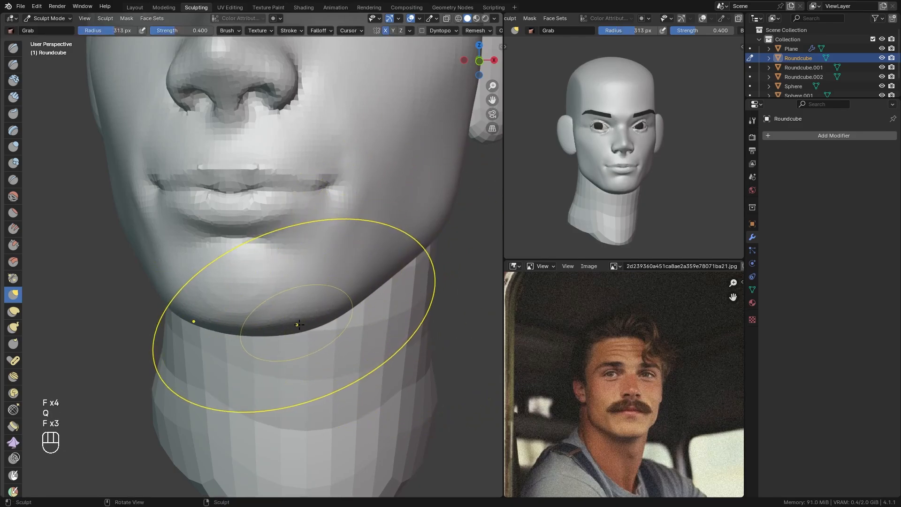
key("f")
left_click(322, 324)
left_click_drag(306, 327, 316, 303)
key("ctrl+z")
key("f")
left_click(339, 307)
key("f")
left_click(329, 307)
Sharpen the lower edge of the jaw with the Scrape/Peaks brush at radii of 111 px and 120 px.
middle_click_drag(331, 286, 283, 269)
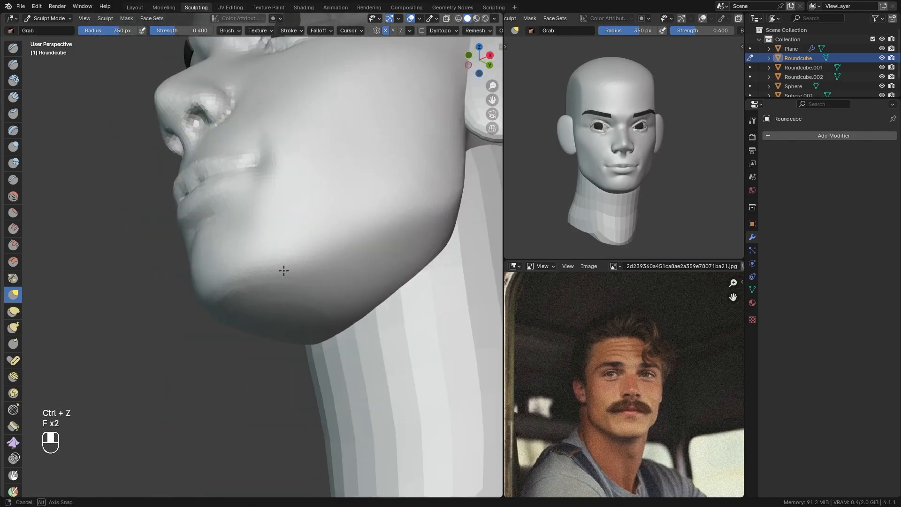
key("q")
key("f")
key("f")
left_click(272, 286)
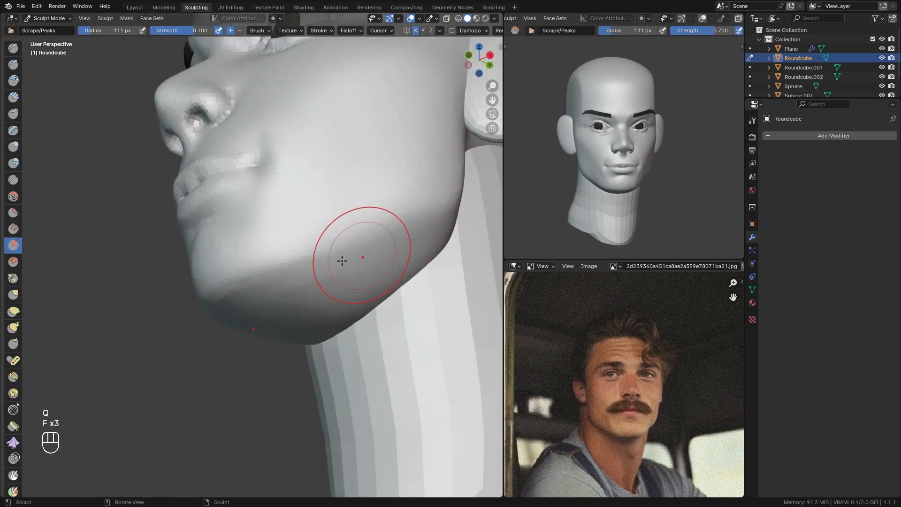
left_click_drag(346, 251, 320, 259)
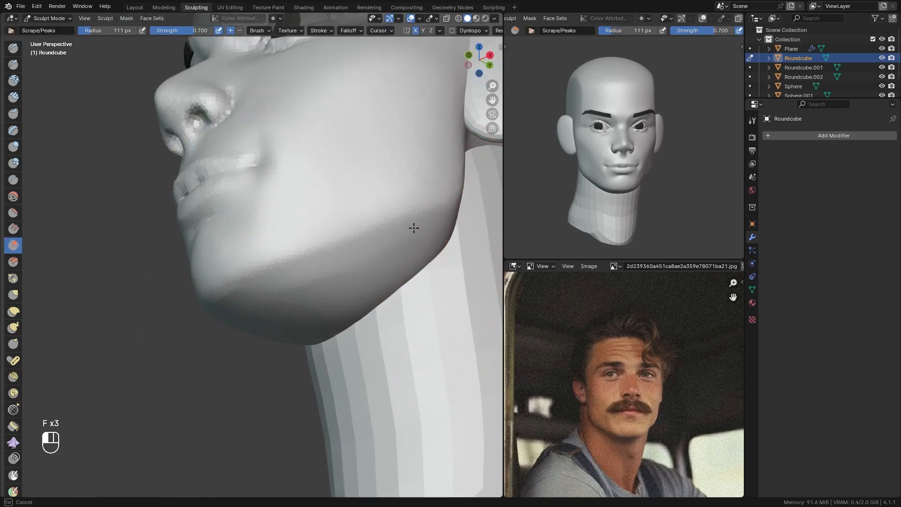
key("f")
left_click(316, 263)
middle_click_drag(303, 259, 286, 268)
key("f")
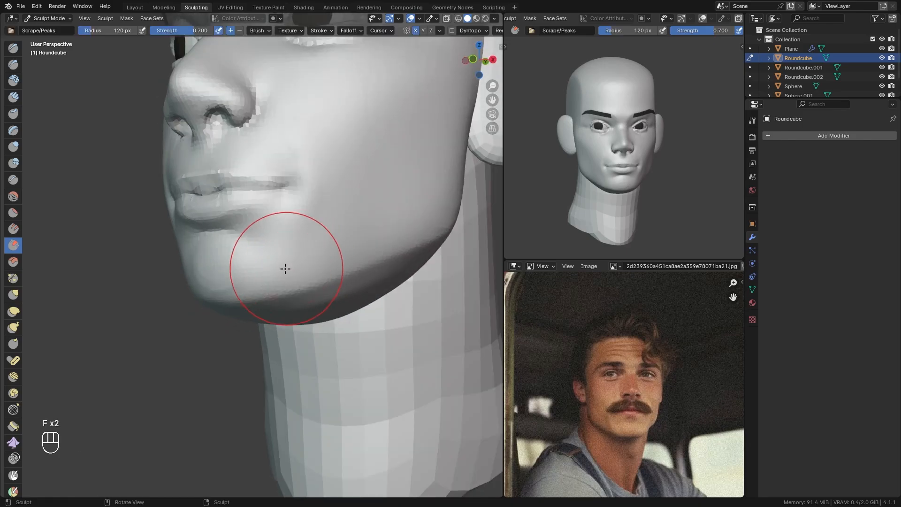
Try scraping the back of the jaw up toward the ear with the Scrape/Peaks brush at 116 px, and undo it.
middle_click_drag(434, 228, 368, 227)
left_click_drag(370, 227, 406, 135)
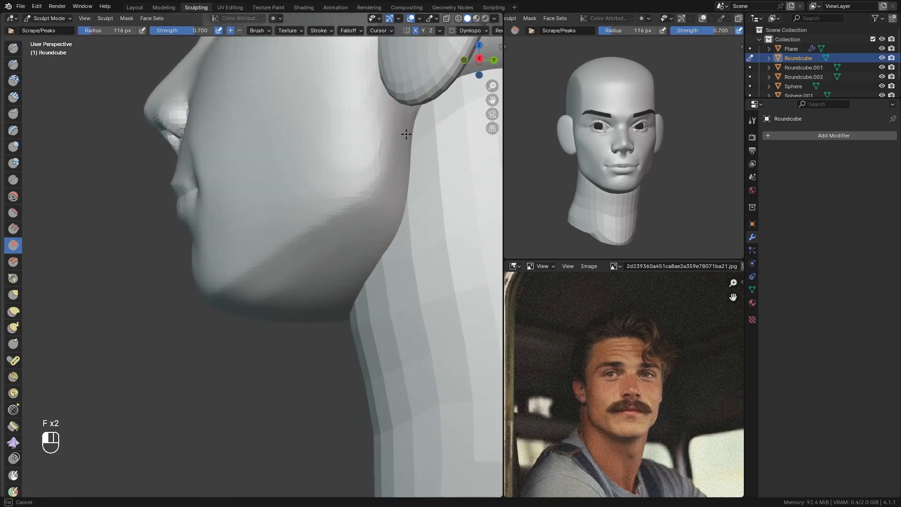
key("ctrl+z")
key("ctrl+z")
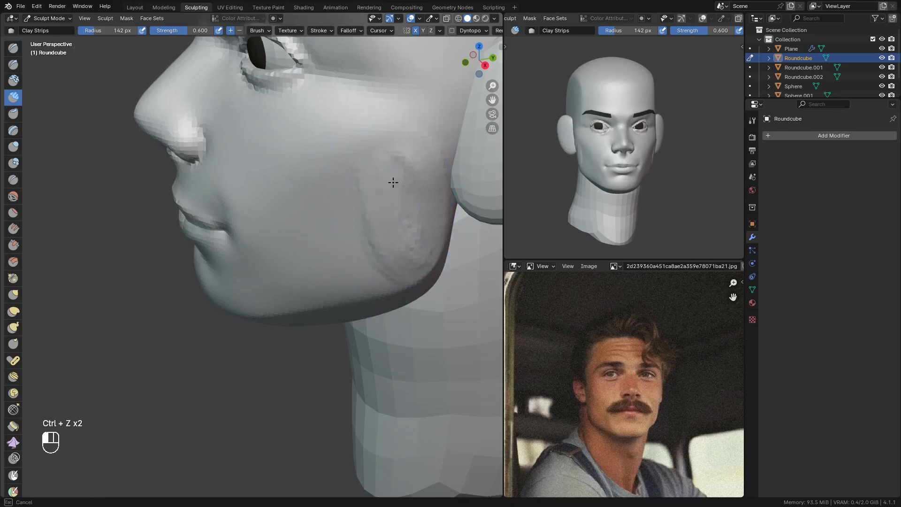
Build up the jaw muscle at the back of the cheek with the Clay Strips brush at 142 px and smooth it.
mouse_move(423, 169)
left_mouse_down("shift")
mouse_move(370, 145)
mouse_move(391, 180)
left_mouse_up("shift")
middle_click_drag(359, 209, 357, 227)
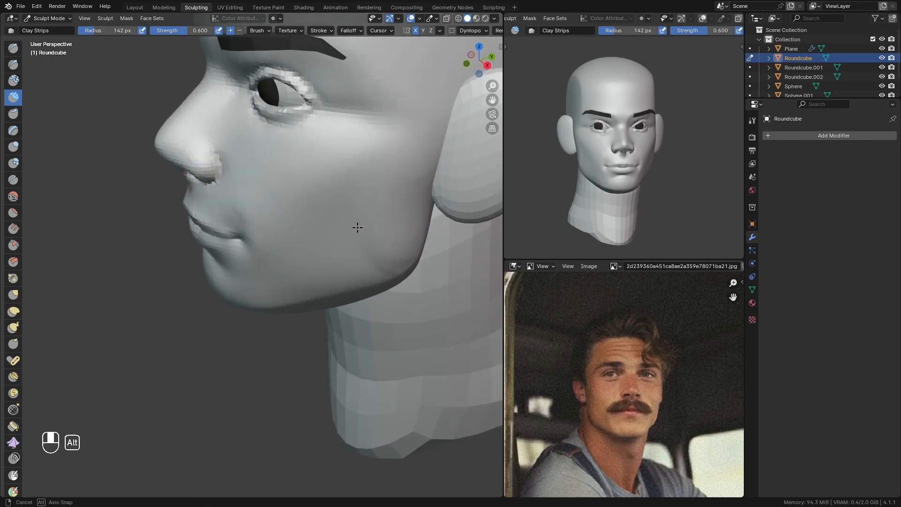
left_click_drag(411, 231, 392, 184, "shift")
middle_click_drag(353, 207, 370, 211)
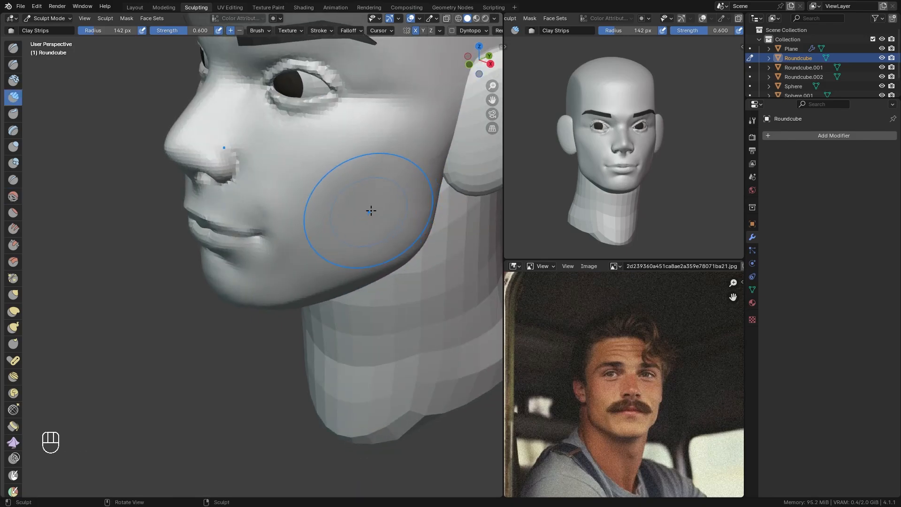
mouse_move(381, 179)
middle_mouse_down("ctrl")
mouse_move(373, 209)
mouse_move(405, 202)
mouse_move(394, 202)
middle_mouse_up("ctrl")
mouse_move(368, 209)
middle_mouse_down("ctrl")
mouse_move(352, 178)
mouse_move(373, 213)
middle_mouse_up("ctrl")
Carve the smile line from the nostril wing toward the mouth corner with the Crease brush at a 73 px radius.
mouse_move(361, 226)
middle_mouse_down("ctrl")
mouse_move(347, 190)
mouse_move(315, 188)
middle_mouse_up("ctrl")
key("q")
key("f")
left_click(288, 173)
middle_click_drag(284, 161, 277, 136, "ctrl")
key("f")
left_click_drag(256, 161, 310, 215)
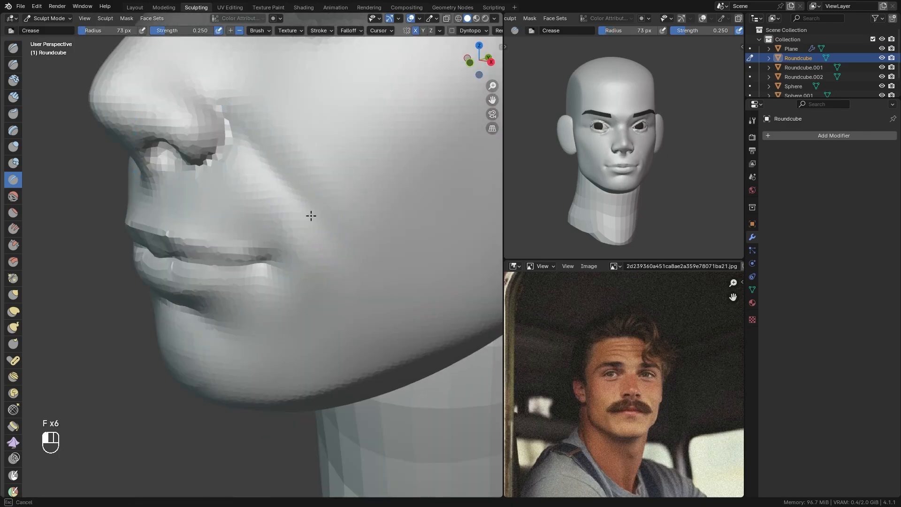
Push the cheek beside the nostril down toward the smile line with the Grab brush at a 267 px radius.
key("q")
left_click(310, 223)
key("f")
left_click(407, 185)
key("f")
left_click(434, 184)
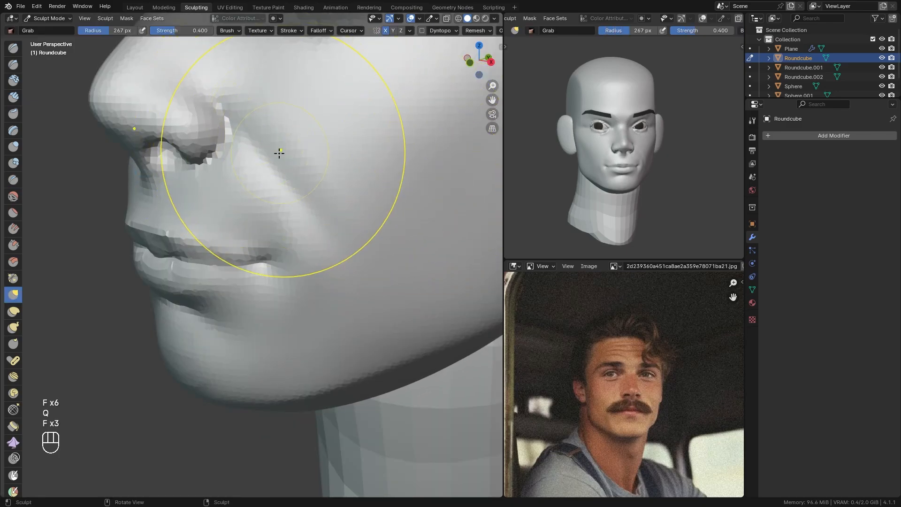
left_click_drag(284, 154, 291, 169)
Refine the upper part of the smile line beside the nostril with the Grab brush at 106 px and smooth it.
key("f")
left_click(268, 172)
key("f")
left_click(267, 172)
key("f")
left_click(269, 167)
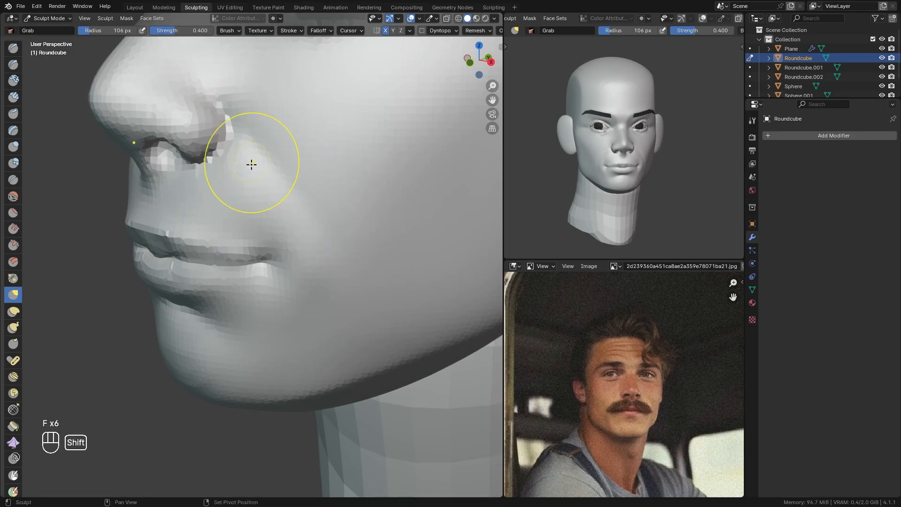
Build up the smile line around the mouth corner with the Clay Strips brush at a 113 px radius and smooth it.
key("q")
left_click(300, 227)
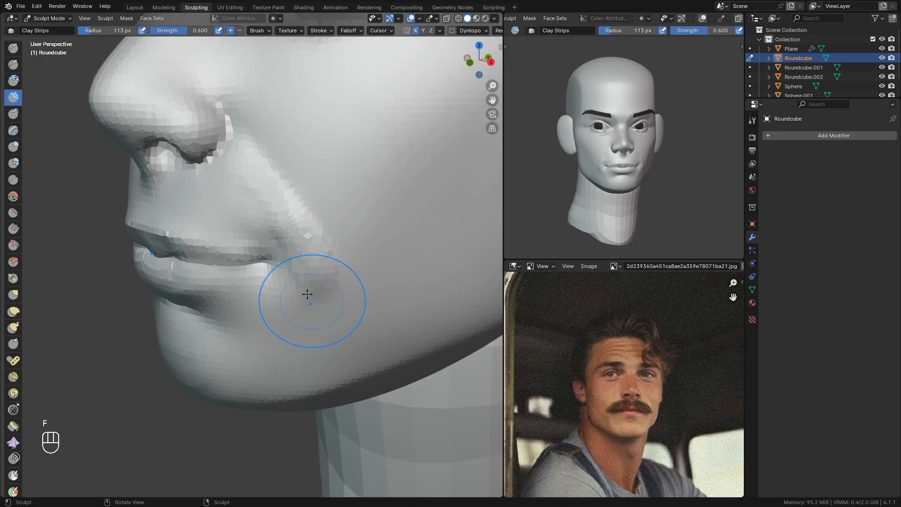
key("f")
left_click(300, 225)
left_click_drag(286, 193, 317, 286)
left_click(278, 211)
Flatten and blend the built-up fold beside the mouth corner with the Scrape/Peaks brush at 141 px and 131 px.
key("q")
left_click(299, 242)
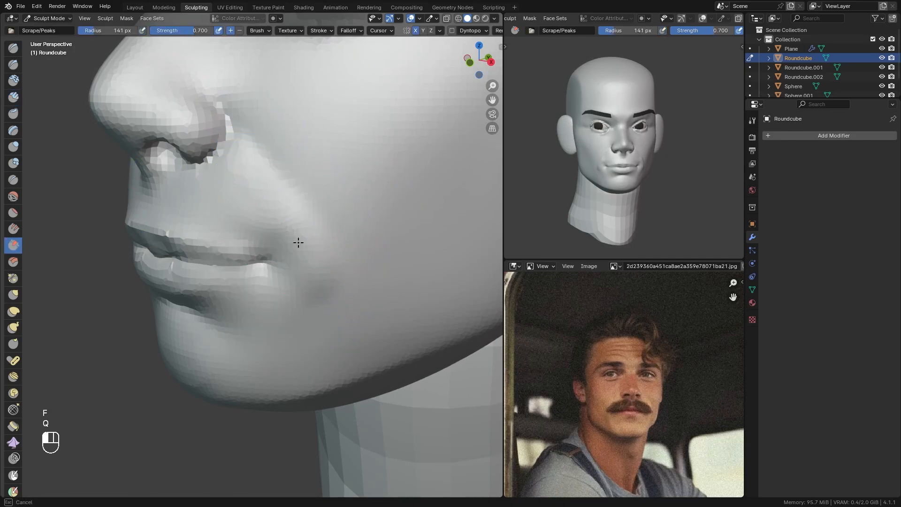
key("f")
key("f")
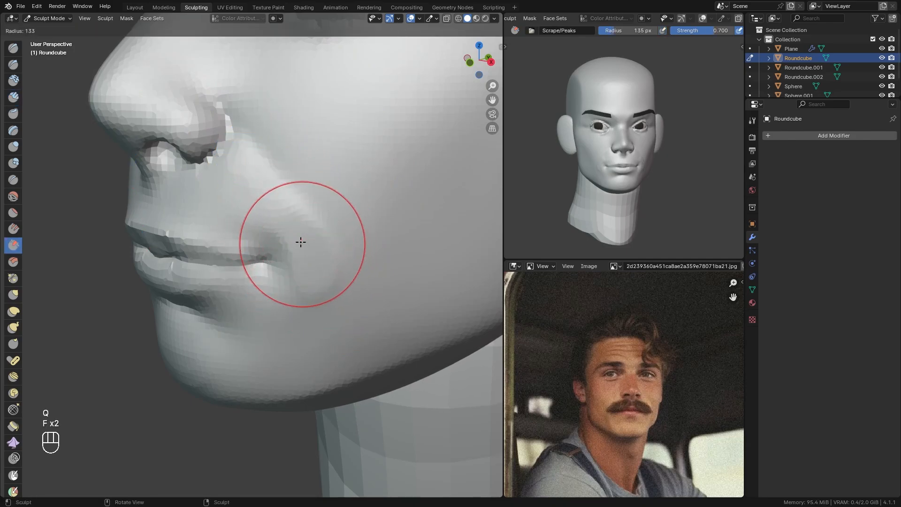
left_click(301, 241)
left_click_drag(299, 216, 320, 307)
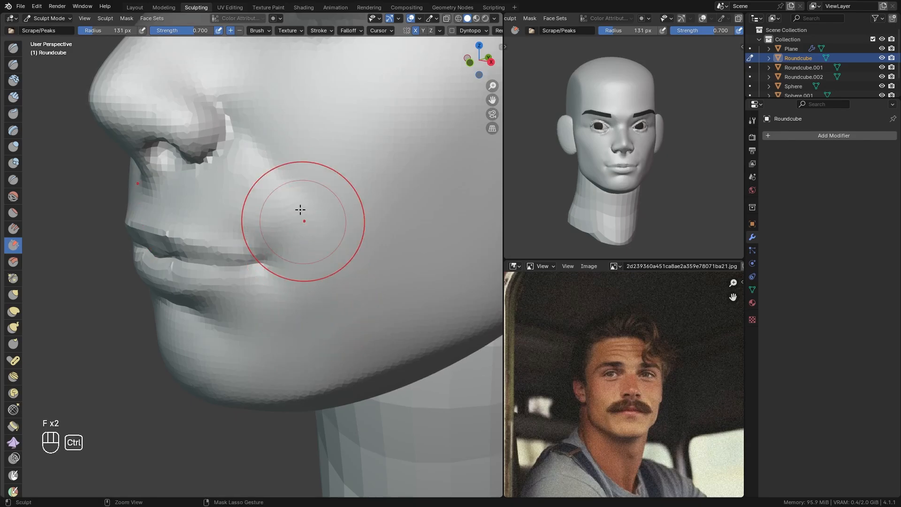
middle_click_drag(300, 210, 310, 280, "ctrl")
middle_click_drag(310, 280, 307, 225, "ctrl+alt")
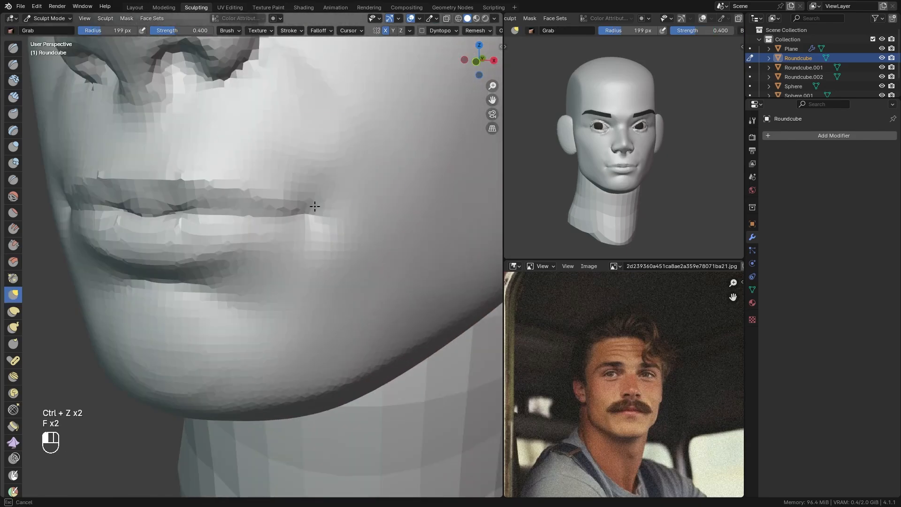
Pull the mouth corner upward with the Grab brush at 199 px and sharpen the upper lip's edge with the Crease brush at 32 px.
left_click_drag(310, 207, 302, 171)
middle_click_drag(300, 167, 297, 186, "ctrl+alt")
key("q")
key("f")
key("f")
key("f")
left_click(138, 190)
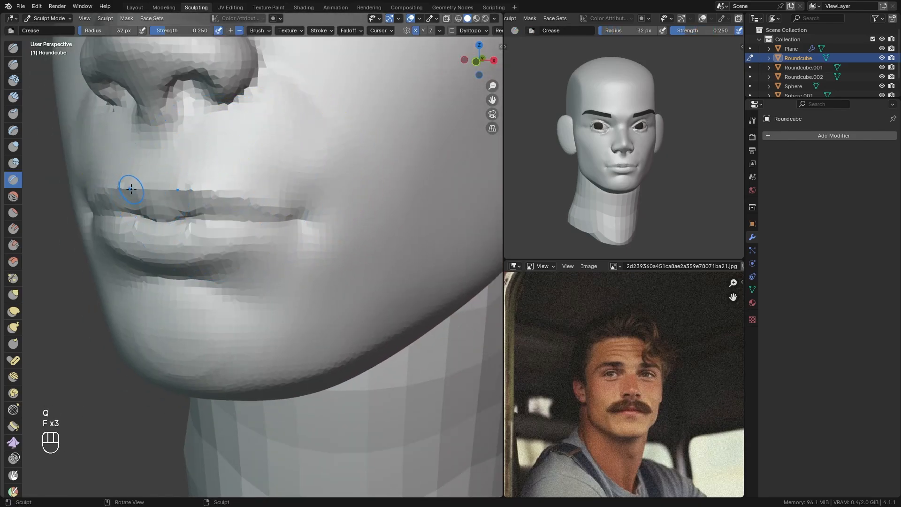
Smooth the skin between the nose, upper lip and smile line at 71 px and 119 px radius.
key("f")
left_click(247, 202)
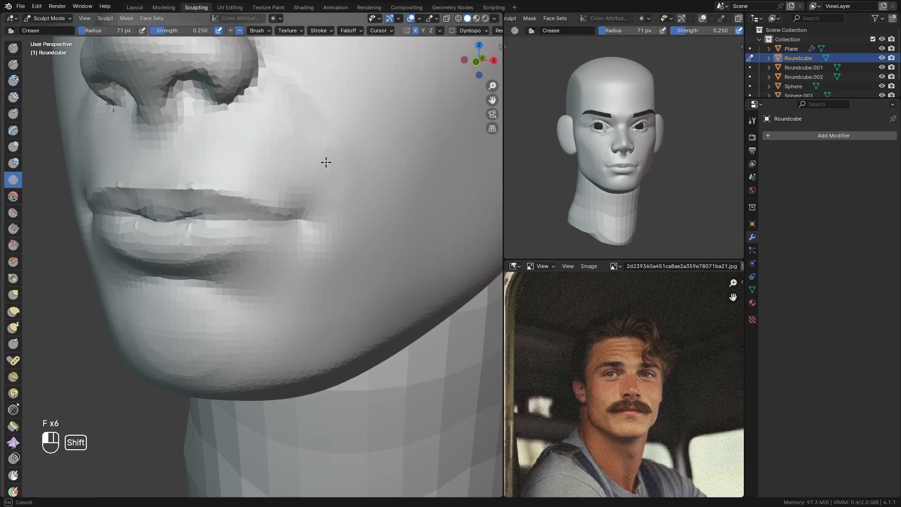
key("f")
key("f")
left_click_drag(237, 150, 256, 143, "shift")
left_click(283, 146)
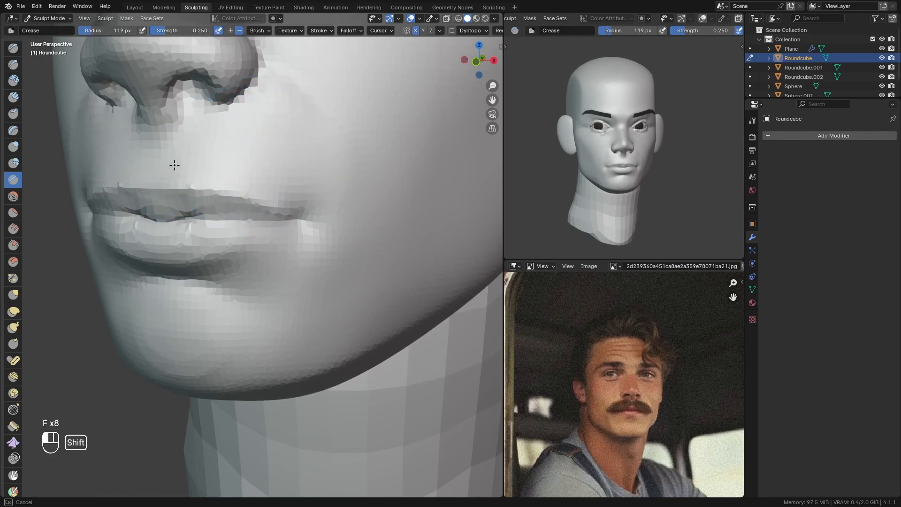
left_click_drag(314, 169, 277, 138, "shift")
Reshape the cheek beside the nostril from the side with the Grab brush.
mouse_move(270, 123)
left_mouse_down("ctrl+alt")
mouse_move(275, 191)
mouse_move(316, 165)
mouse_move(349, 161)
mouse_move(283, 237)
mouse_move(270, 173)
left_mouse_up("ctrl+alt")
key("q")
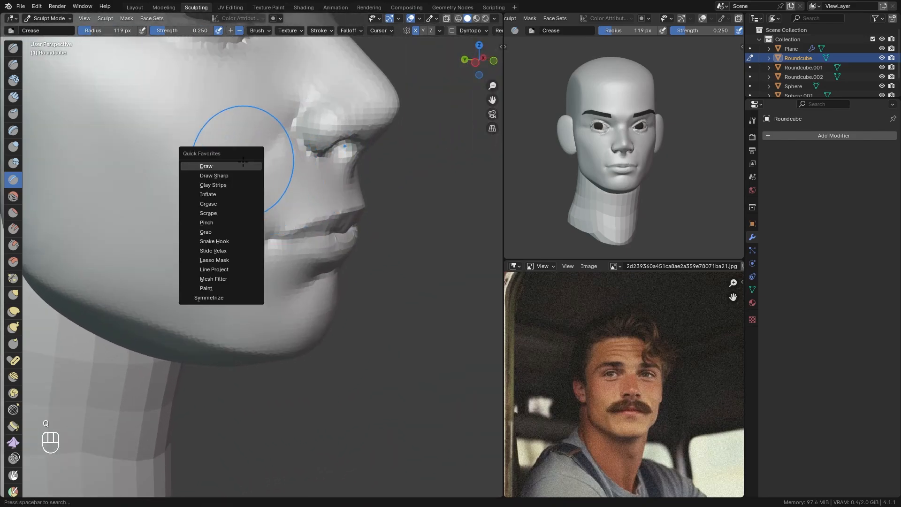
left_click(229, 232)
key("f")
key("f")
left_click(280, 158)
Flatten the forehead and temple planes with the Scrape/Peaks brush at 122 px and 153 px.
left_click_drag(232, 202, 247, 190, "ctrl+alt")
key("q")
left_click(251, 228)
key("f")
key("f")
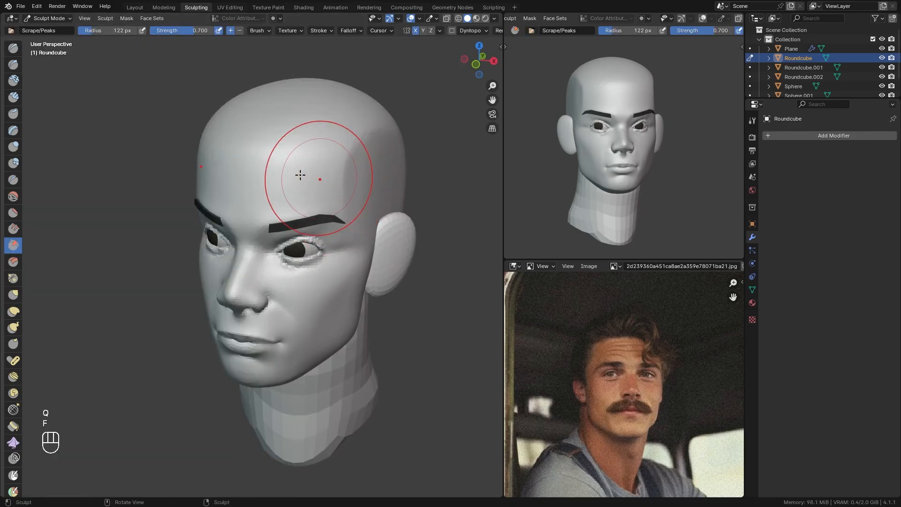
Adjust the outline of the forehead and the side of the face with the Grab brush at 233 px and 179 px.
key("q")
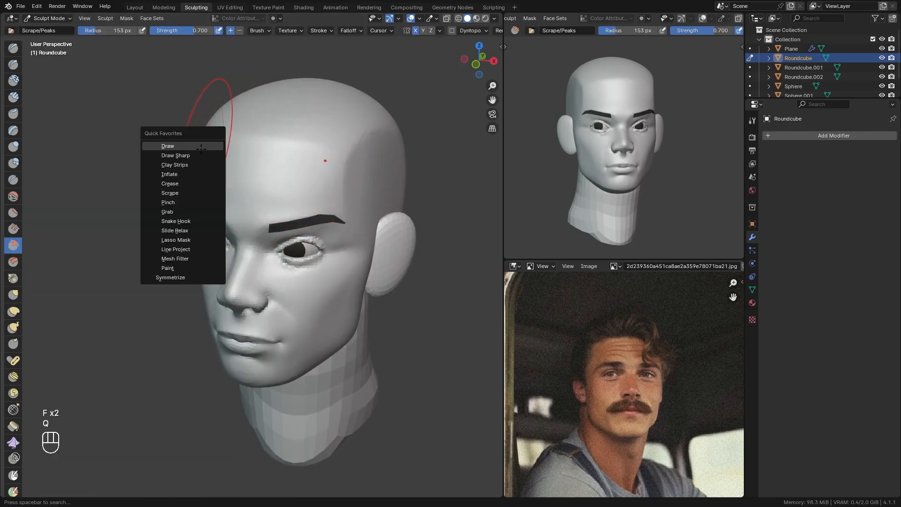
left_click(211, 145)
key("f")
key("f")
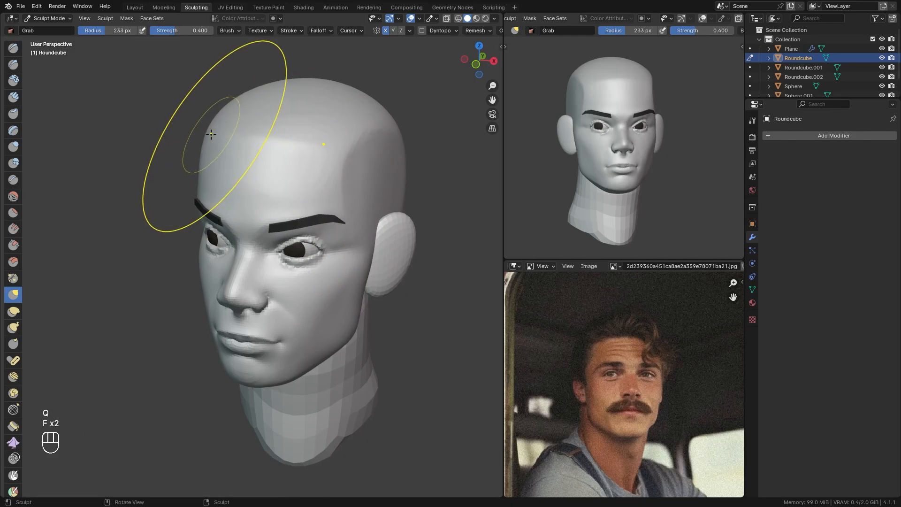
left_click_drag(341, 274, 352, 267, "alt")
key("f")
key("f")
left_click(343, 272)
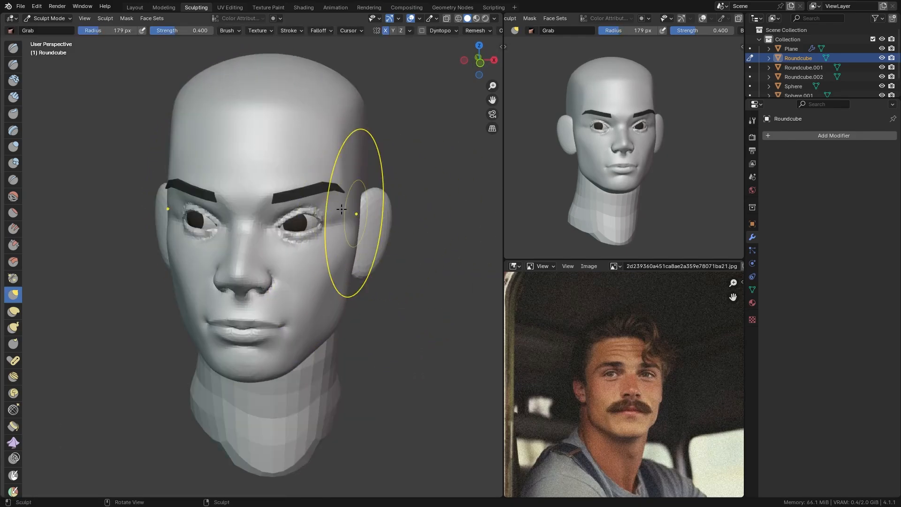
Switch sculpting to the neck object and voxel-remesh it at a finer resolution.
mouse_move(377, 305)
left_mouse_down("alt")
mouse_move(390, 303)
mouse_move(385, 219)
mouse_move(288, 313)
left_mouse_up("alt")
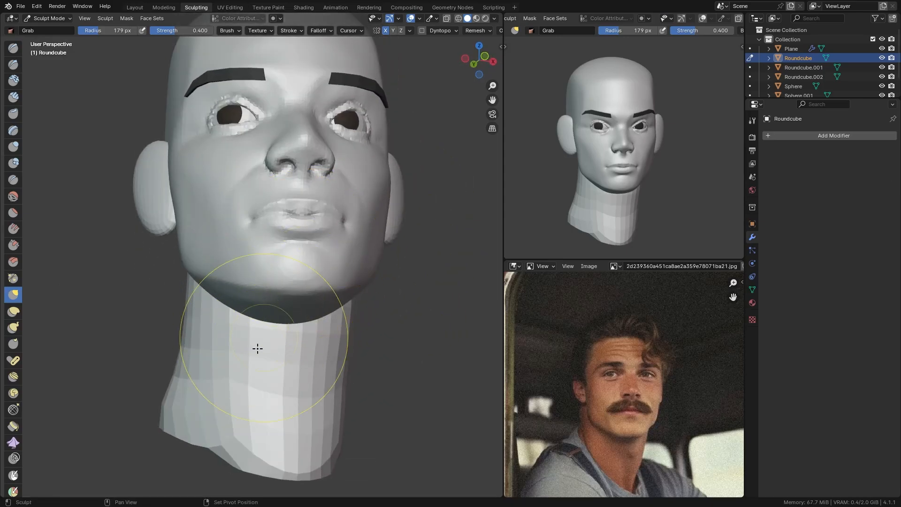
left_click_drag(258, 348, 262, 279, "alt+shift")
key("alt+q")
left_click_drag(211, 291, 249, 263, "alt")
key("r")
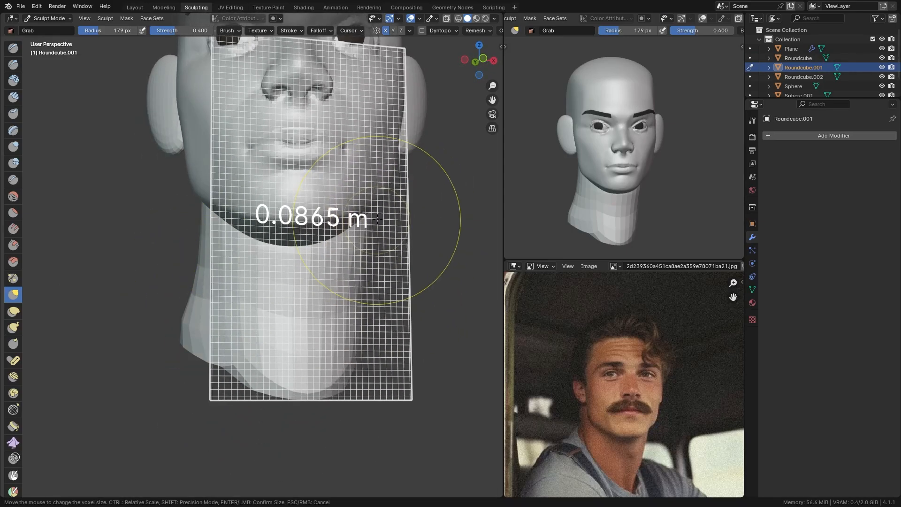
left_click(405, 188)
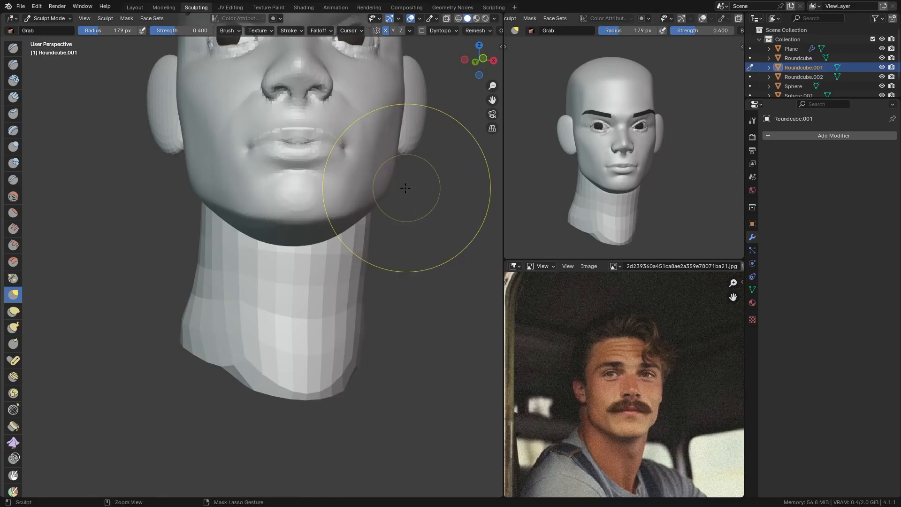
key("ctrl+r")
Smooth the blocky surface of the remeshed neck at a 246 px radius.
key("f")
left_click(323, 227)
mouse_move(239, 222)
left_mouse_down("shift")
mouse_move(211, 254)
mouse_move(247, 327)
left_mouse_up("shift")
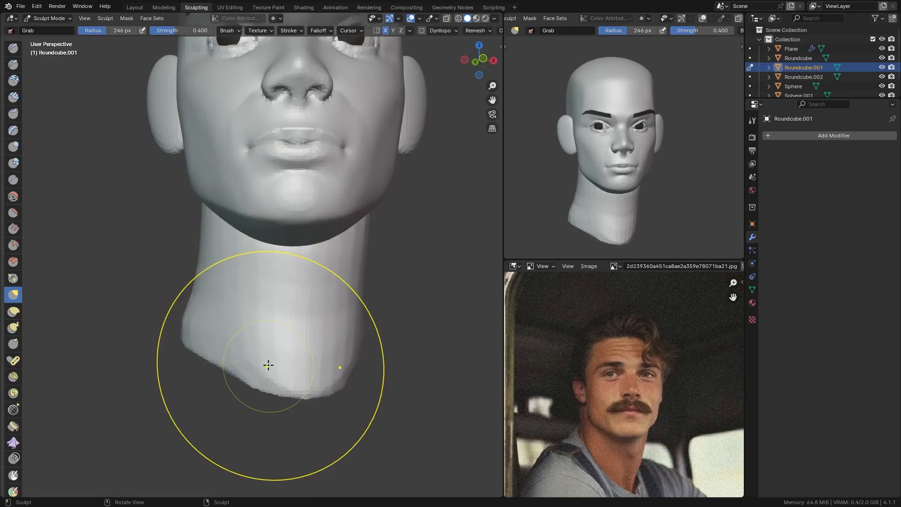
Build up the muscles along the side and back of the neck with the Clay Strips brush at 109 px.
mouse_move(268, 365)
middle_mouse_down()
mouse_move(217, 232)
mouse_move(226, 202)
middle_mouse_up()
key("c")
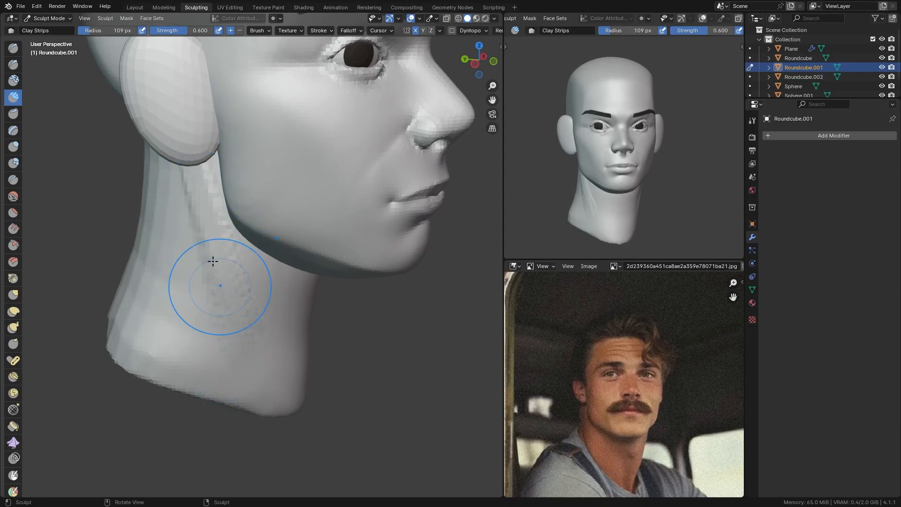
middle_click_drag(227, 346, 233, 280)
Reshape the back and lower side of the neck with the Grab brush at 289 px, 185 px and 149 px.
key("g")
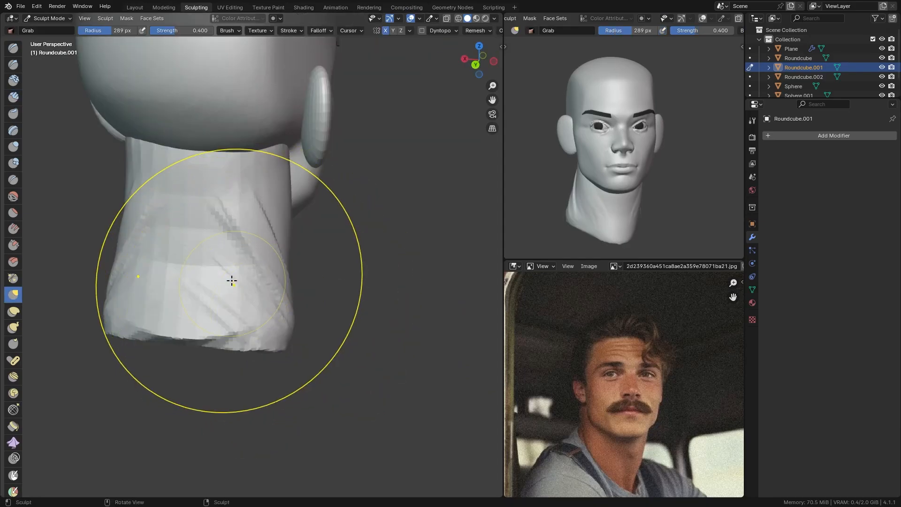
left_click_drag(244, 223, 245, 182)
middle_click_drag(279, 312, 329, 329)
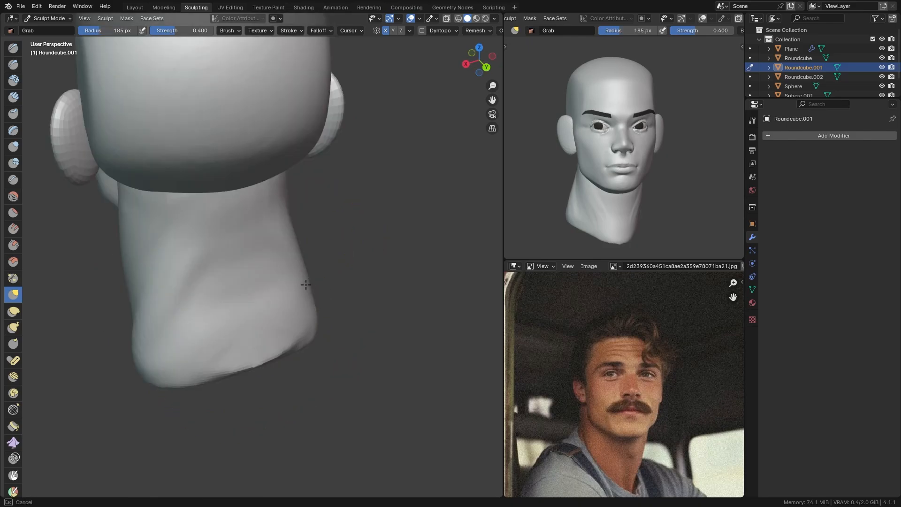
key("f")
left_click(294, 267)
middle_click_drag(300, 287, 307, 265, "ctrl")
left_click_drag(307, 265, 305, 258, "ctrl+alt")
key("f")
left_click(287, 258)
left_click_drag(282, 339, 289, 298)
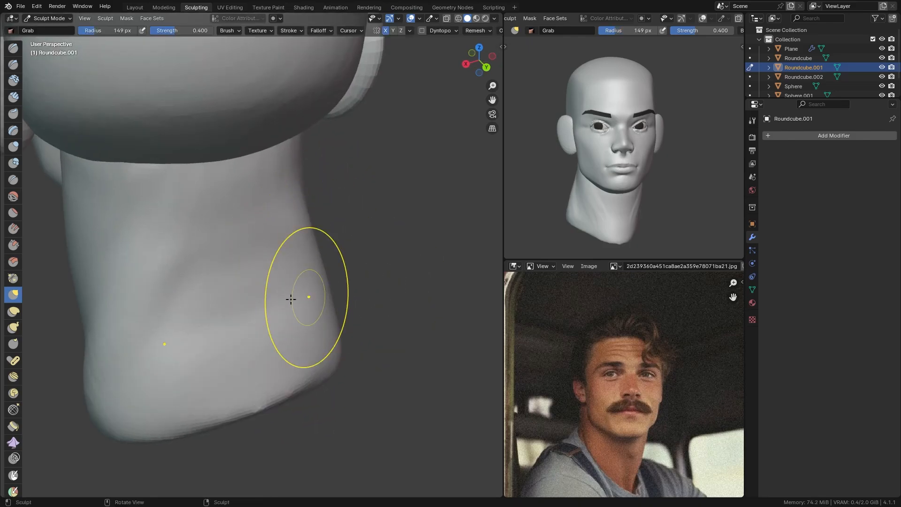
Pull the side of the neck down toward the shoulder with the Grab brush at 152 px.
left_click_drag(279, 263, 360, 247, "alt")
mouse_move(216, 251)
left_mouse_down("alt")
mouse_move(307, 264)
mouse_move(293, 261)
left_mouse_up("alt")
key("f")
left_click(262, 263)
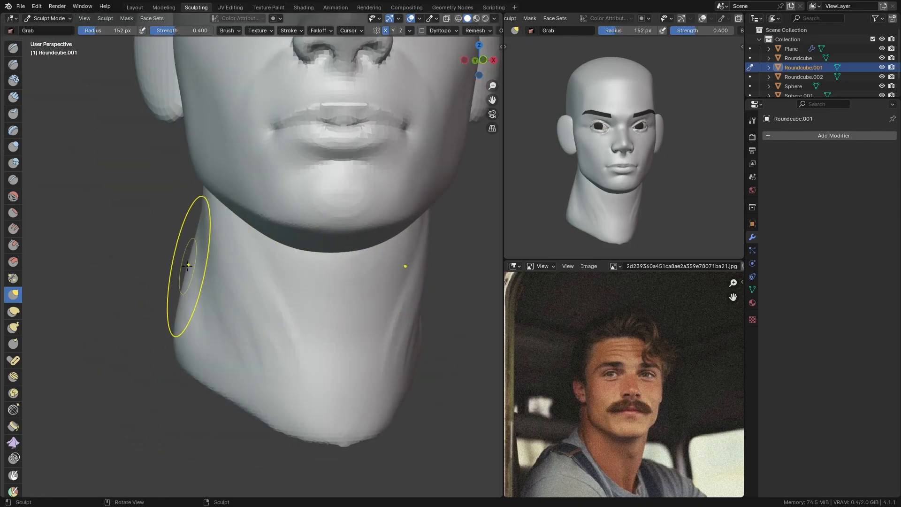
mouse_move(189, 269)
left_mouse_down()
mouse_move(189, 260)
mouse_move(186, 329)
left_mouse_up()
Try to build up the throat beneath the chin with the Clay Strips brush at 152 px, and undo the stroke.
left_click_drag(298, 277, 280, 220, "alt+shift")
key("q")
left_click(285, 227)
left_click_drag(316, 186, 328, 204)
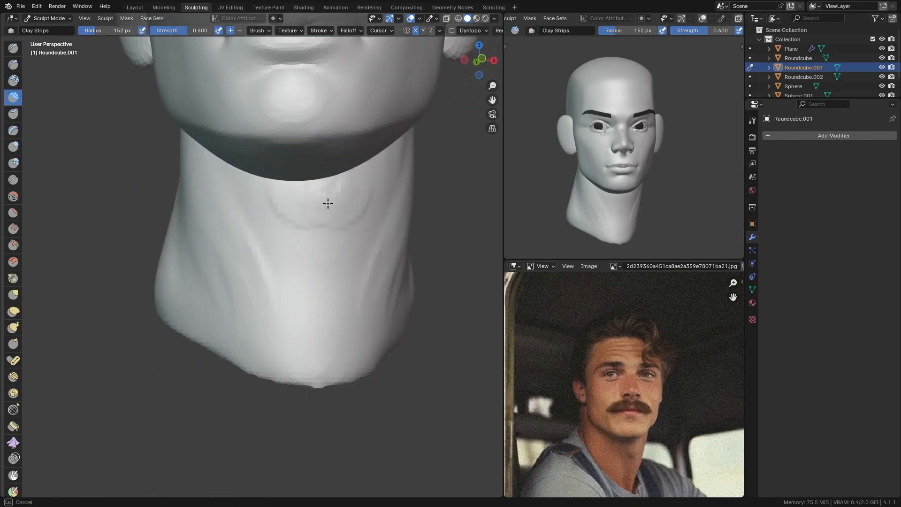
key("ctrl+z")
key("f")
left_click(292, 189)
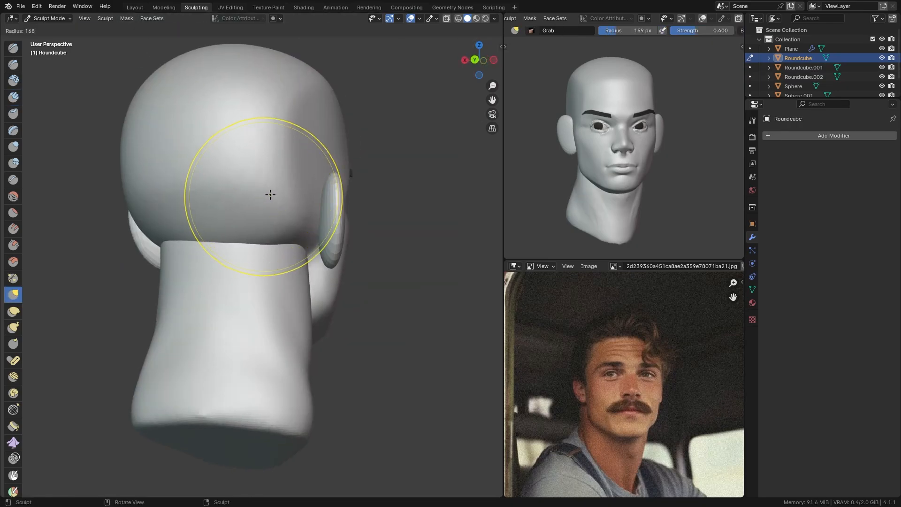
Flatten the lower back of the skull above the neck with the Scrape/Peaks brush at 179 px and 130 px.
key("g")
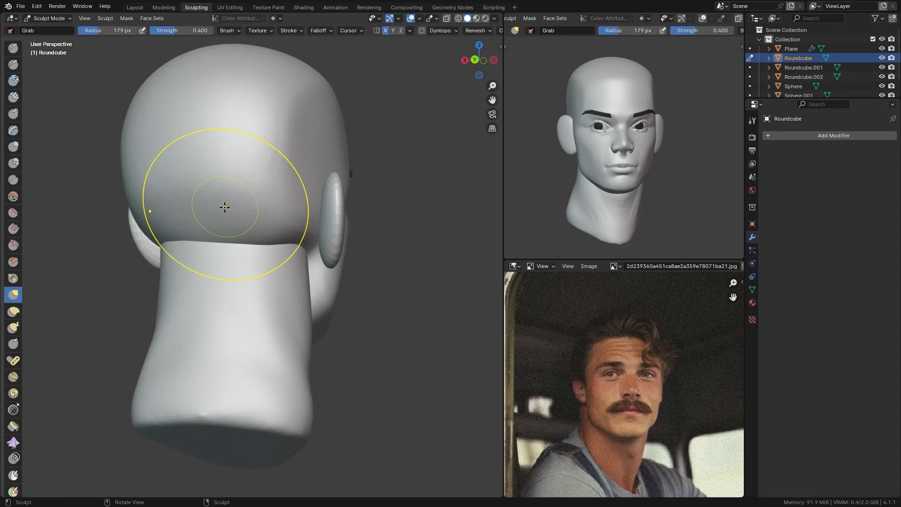
key("q")
left_click(186, 201)
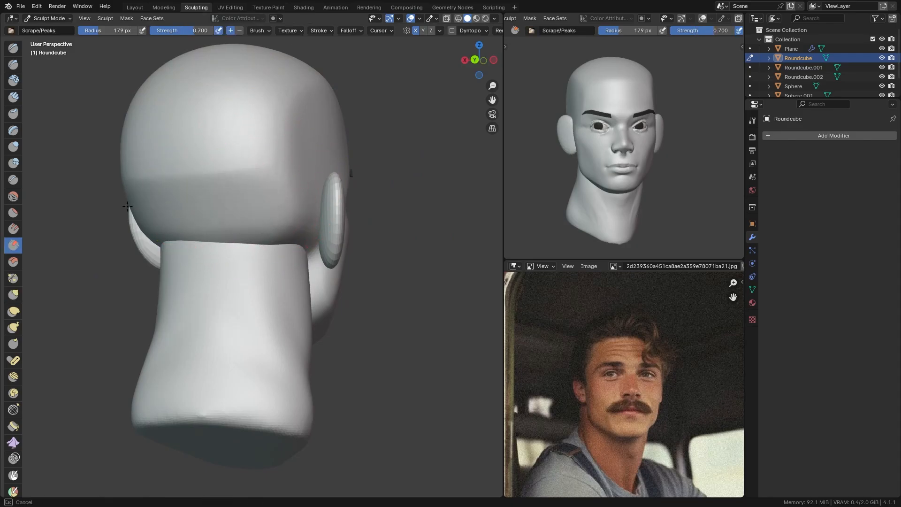
key("f")
left_click(220, 219)
middle_click_drag(273, 216, 240, 220)
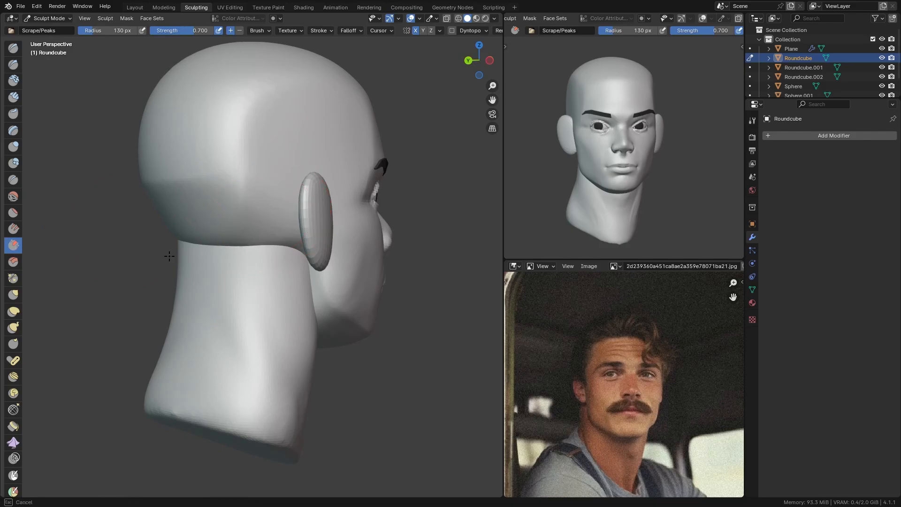
middle_click_drag(291, 220, 161, 267)
Adjust the upper eyelid and the outer eye corner with the Grab brush at 166 px and 211 px.
scroll(161, 267, "up", 8)
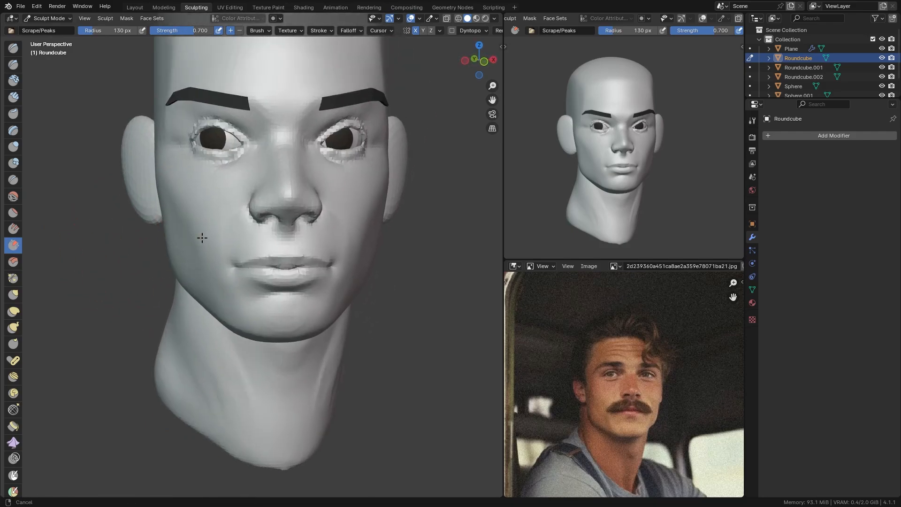
middle_click_drag(222, 218, 244, 225)
key("q")
key("r")
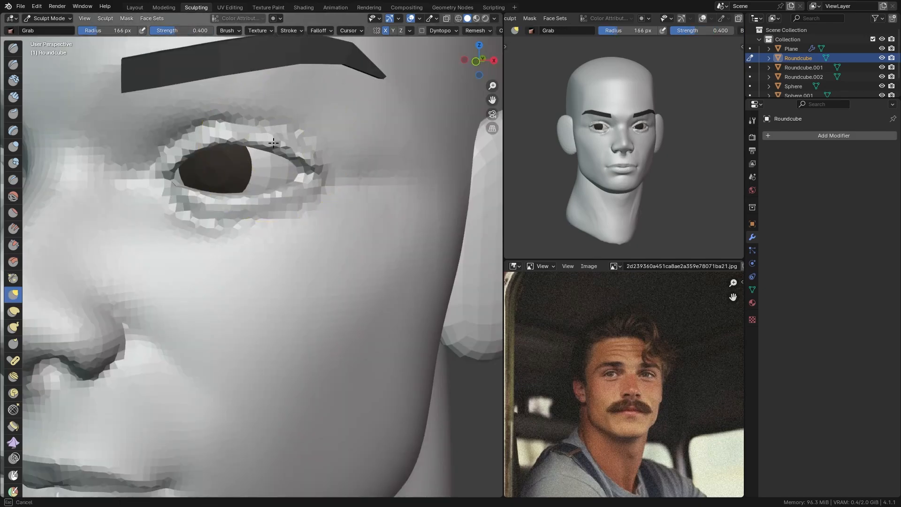
left_click_drag(274, 143, 271, 142)
middle_click_drag(300, 199, 306, 183)
key("f")
left_click(328, 177)
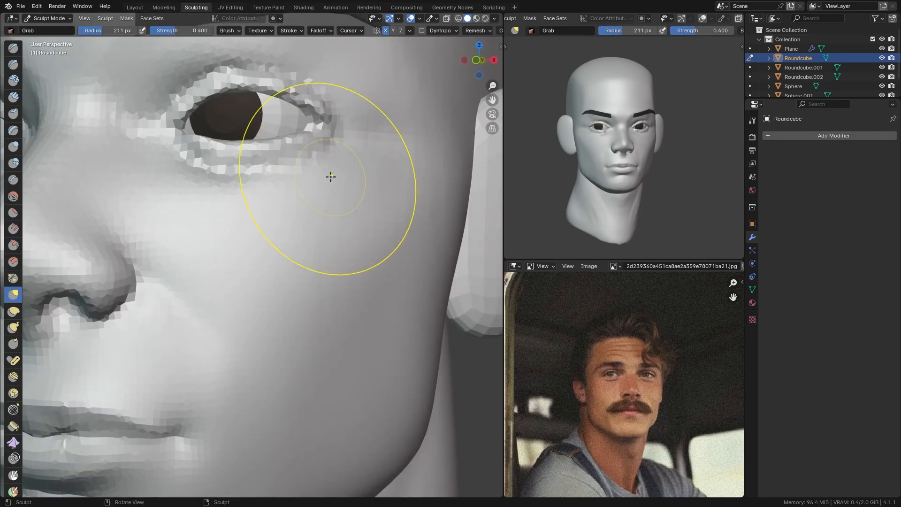
left_click_drag(329, 139, 324, 127)
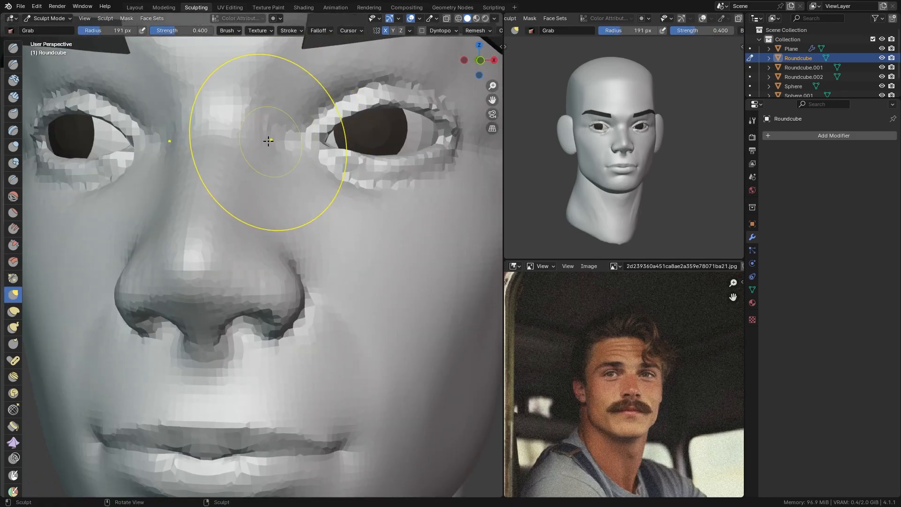
Refine the inner eye corner and the adjacent lower lid with the Grab brush at radii between 95 px and 184 px.
key("f")
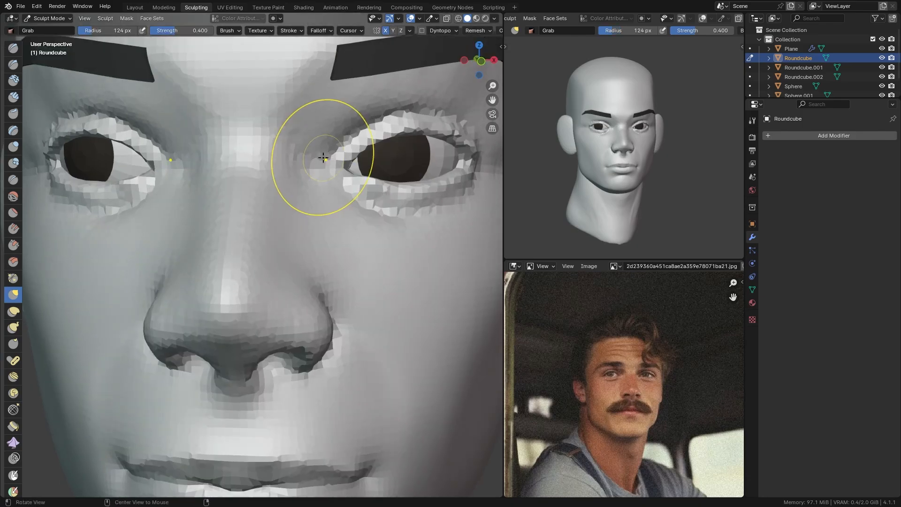
left_click_drag(323, 155, 349, 172)
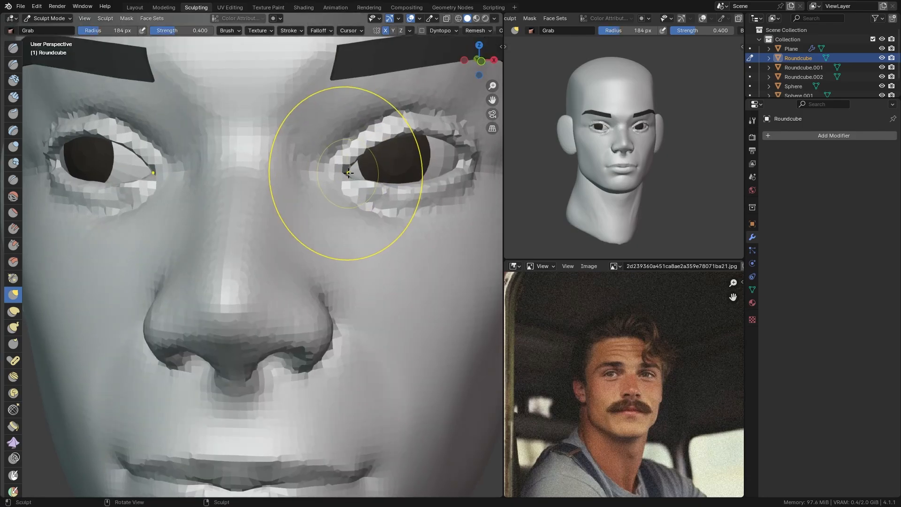
key("f")
left_click(362, 188)
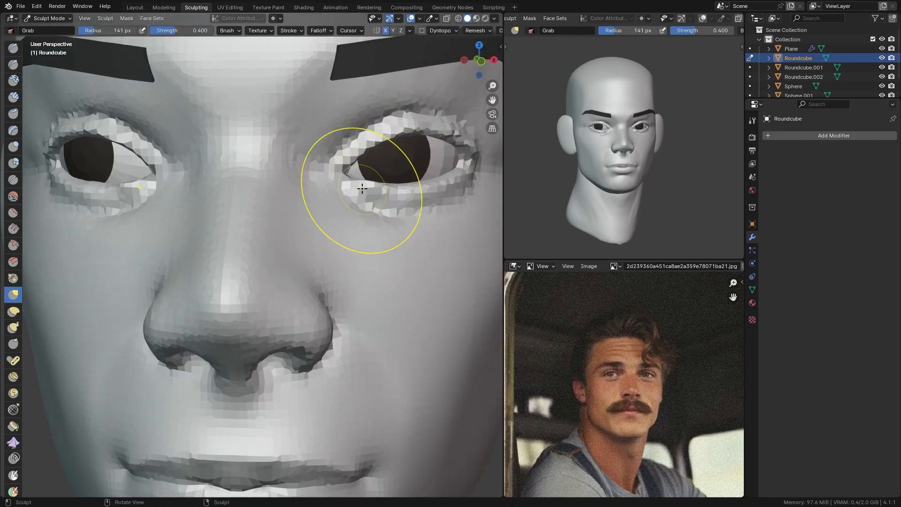
left_click_drag(344, 179, 345, 180)
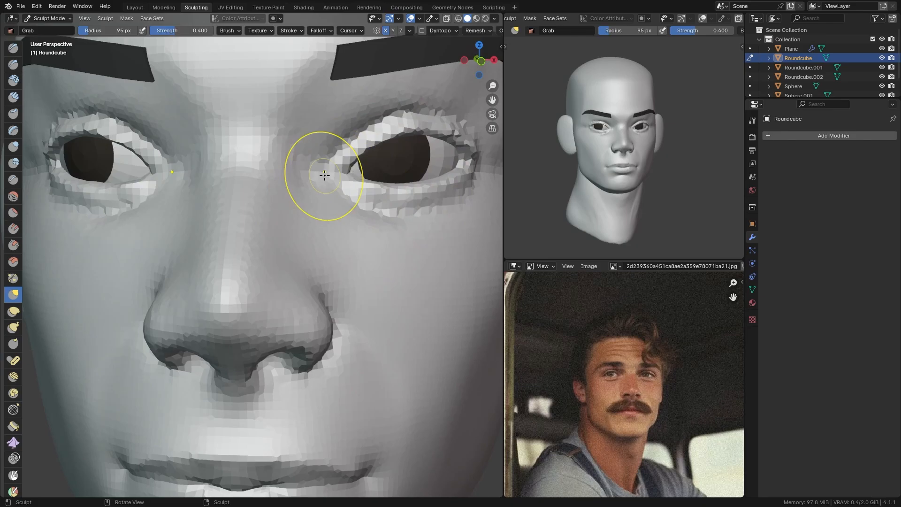
key("f")
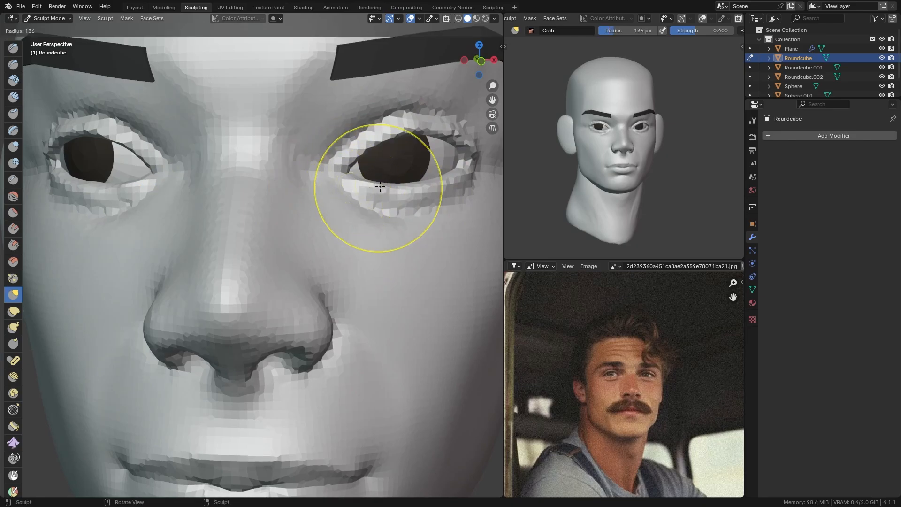
left_click(441, 190)
Try a Crease stroke at 134 px under the lower eyelid, and undo it.
scroll(366, 204, "down", 2)
middle_click_drag(352, 207, 328, 241)
key("shift+c")
scroll(319, 242, "up", 3)
left_click_drag(310, 243, 302, 246)
key("ctrl+z")
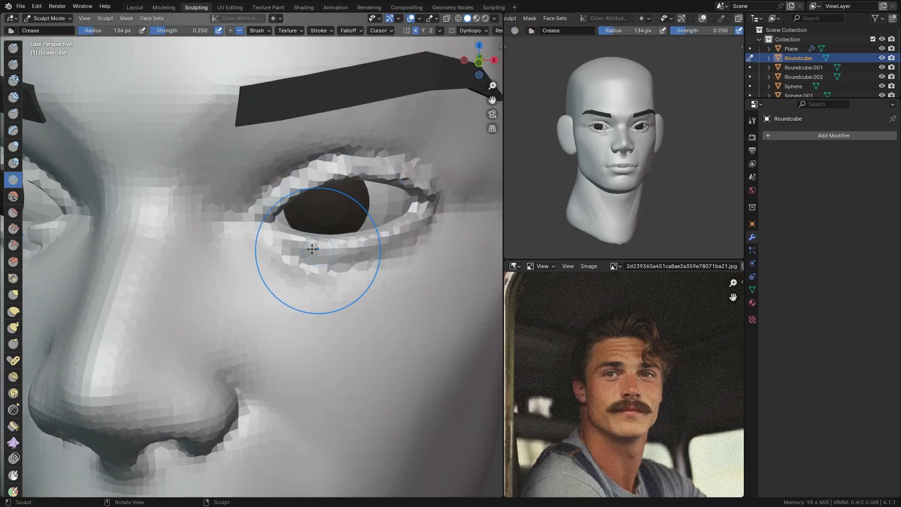
Crease the fold beneath the lower eyelid with the Crease brush at a 66 px radius.
key("f")
left_click(255, 252)
key("f")
left_click(272, 249)
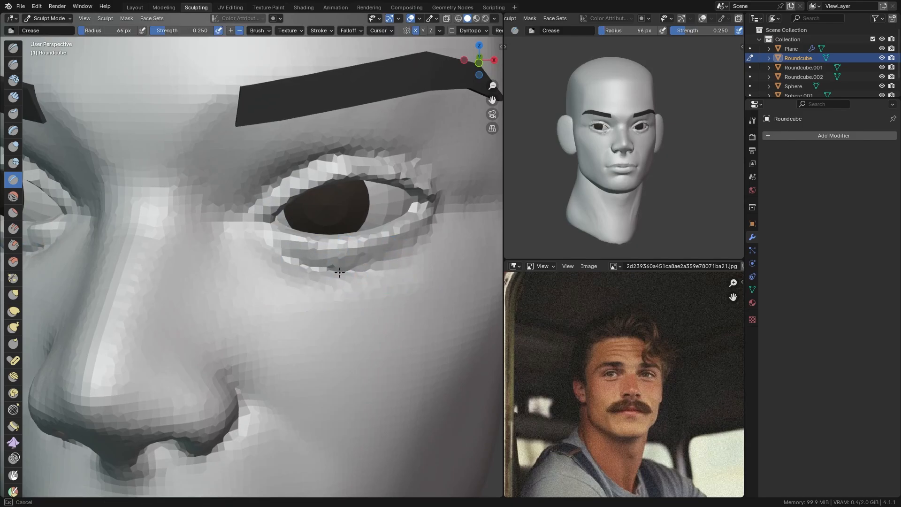
Build up the fold beneath the lower eyelid toward the outer eye corner with the Clay Strips brush, starting at a 109 px radius.
mouse_move(306, 261)
middle_mouse_down("shift")
mouse_move(281, 213)
mouse_move(296, 191)
middle_mouse_up("shift")
key("c")
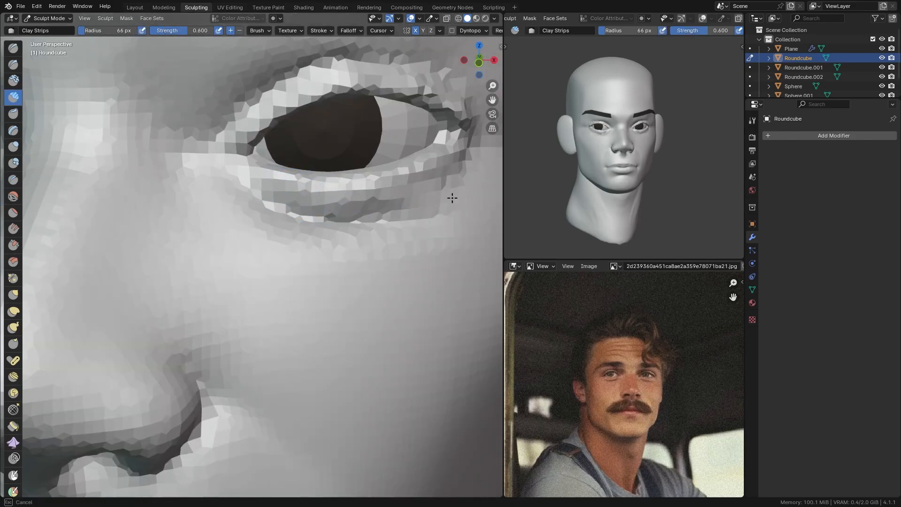
key("f")
left_click(412, 189)
left_click_drag(411, 189, 425, 187)
middle_click_drag(450, 191, 328, 191, "shift")
mouse_move(328, 192)
middle_mouse_down("ctrl")
mouse_move(325, 201)
mouse_move(323, 190)
middle_mouse_up("ctrl")
left_click_drag(184, 196, 331, 215)
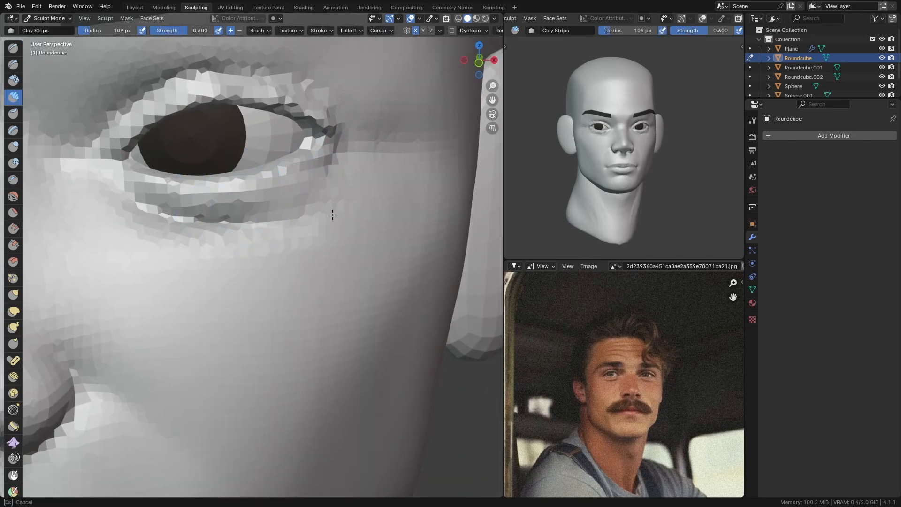
key("f")
left_click(346, 206)
left_click_drag(216, 210, 369, 196)
mouse_move(361, 196)
middle_mouse_down("ctrl")
mouse_move(300, 209)
mouse_move(306, 199)
middle_mouse_up("ctrl")
Adjust the side of the face beside the outer eye corner with the Grab brush at a 175 px radius.
key("g")
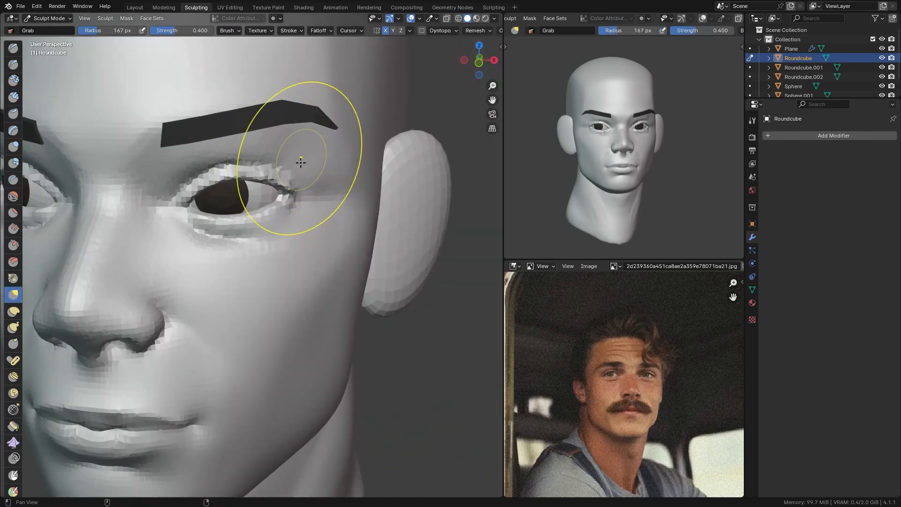
middle_click_drag(302, 165, 305, 233, "shift")
mouse_move(305, 232)
middle_mouse_down("ctrl")
mouse_move(349, 241)
mouse_move(317, 247)
mouse_move(342, 210)
middle_mouse_up("ctrl")
key("f")
left_click(377, 206)
mouse_move(374, 220)
left_mouse_down()
mouse_move(376, 243)
mouse_move(368, 237)
left_mouse_up()
middle_click_drag(327, 169, 280, 314, "ctrl")
middle_click_drag(281, 314, 297, 187, "ctrl")
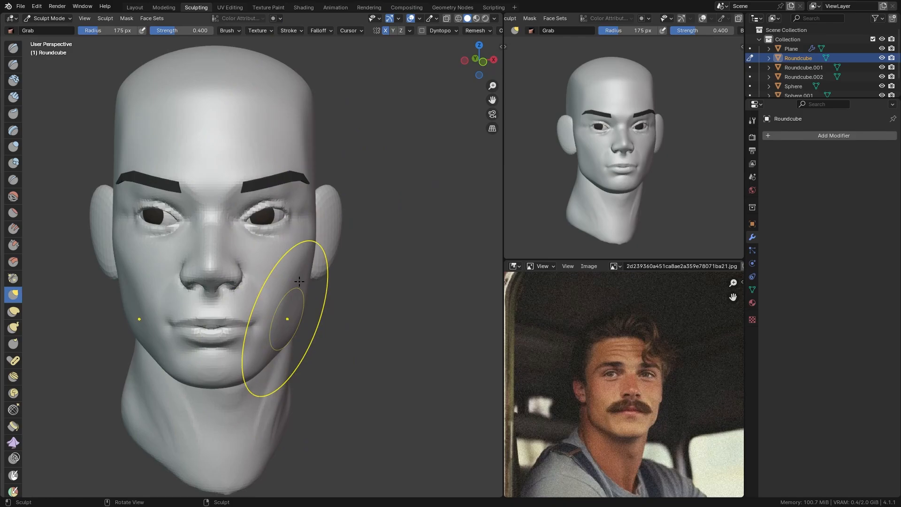
Set a finer voxel size for the head and remesh it.
middle_click_drag(311, 243, 331, 186, "shift")
middle_click_drag(331, 187, 342, 170, "ctrl")
middle_click_drag(348, 201, 322, 171)
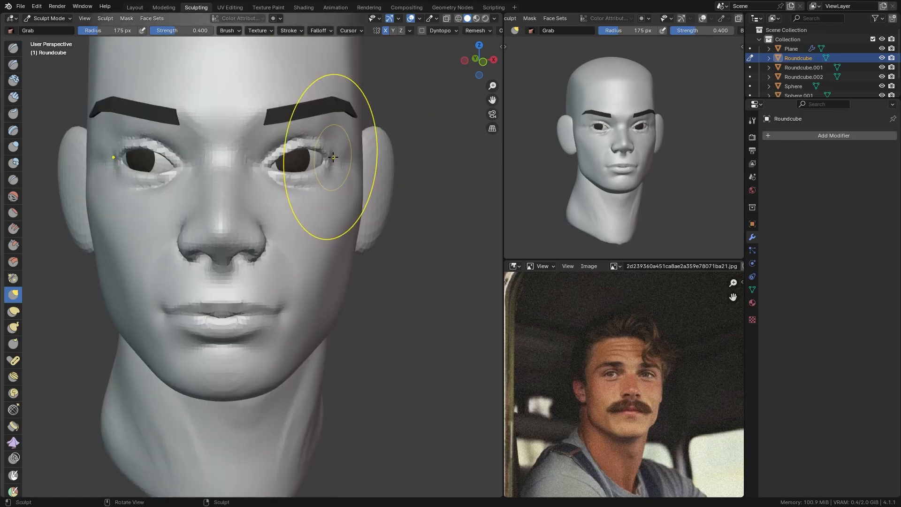
key("r")
left_click(337, 155)
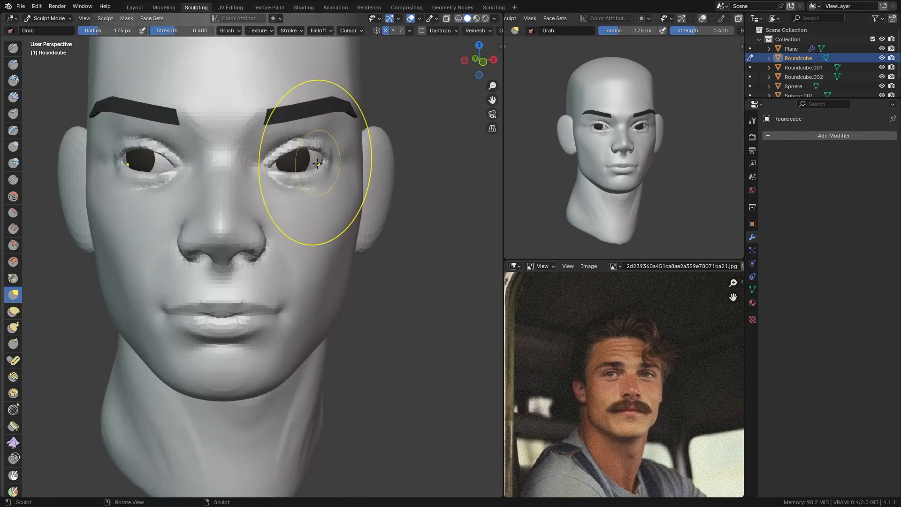
scroll(264, 177, "up", 4)
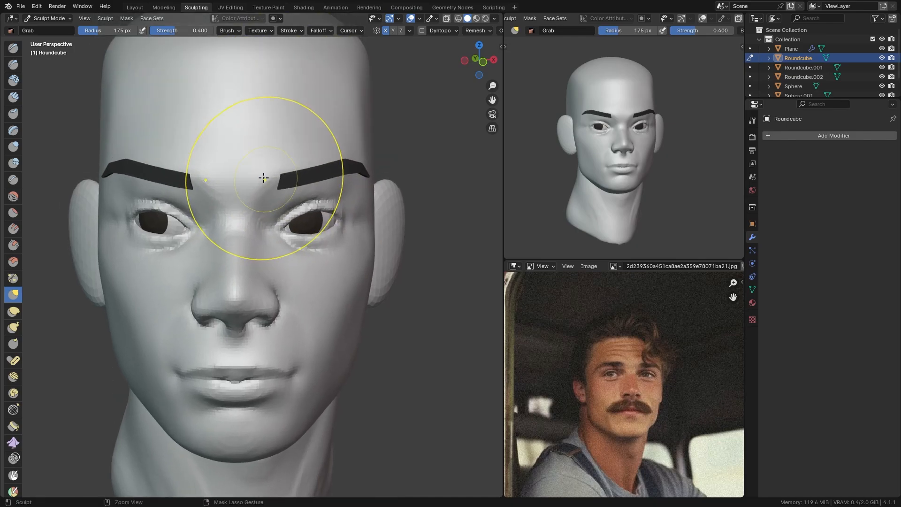
Crease the hollow between the inner eyebrow and the nose bridge with the Crease brush at radii between 84 px and 104 px.
key("shift+c")
scroll(280, 166, "up", 2)
key("q")
key("Escape")
key("f")
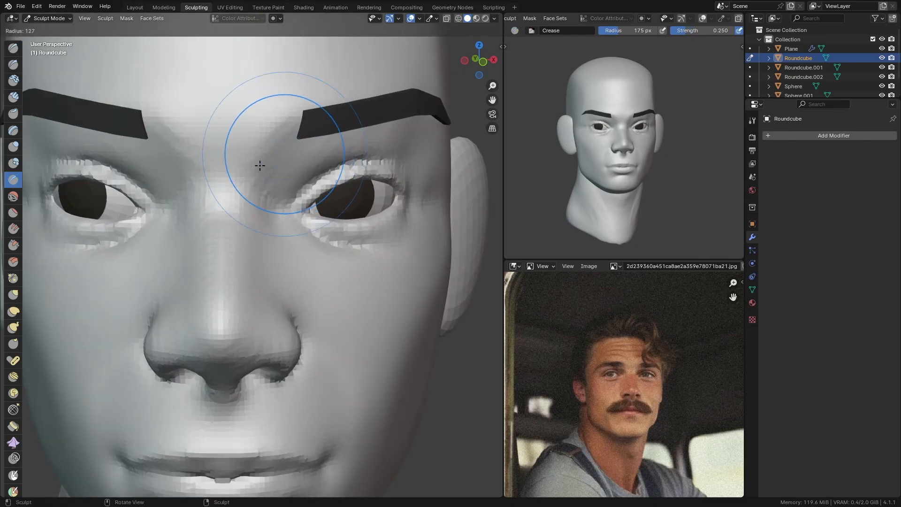
left_click(263, 151)
key("f")
left_click(288, 126)
key("f")
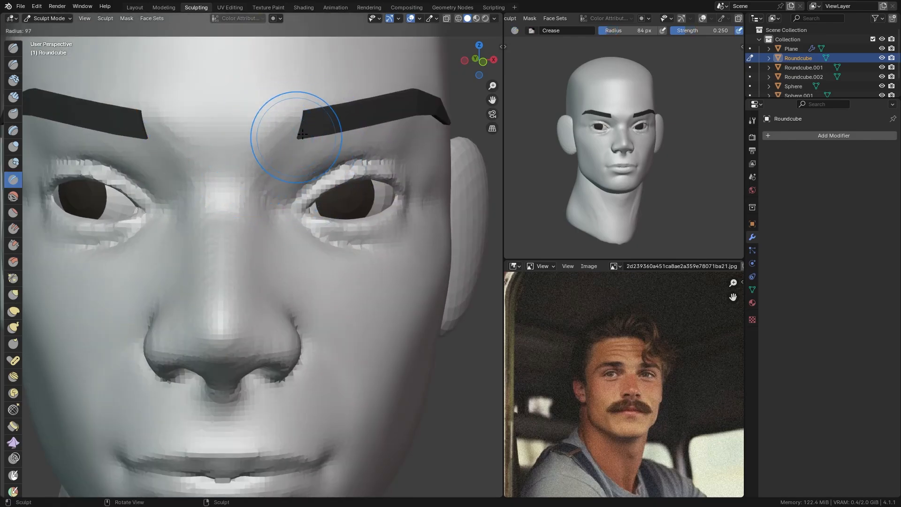
left_click(236, 202)
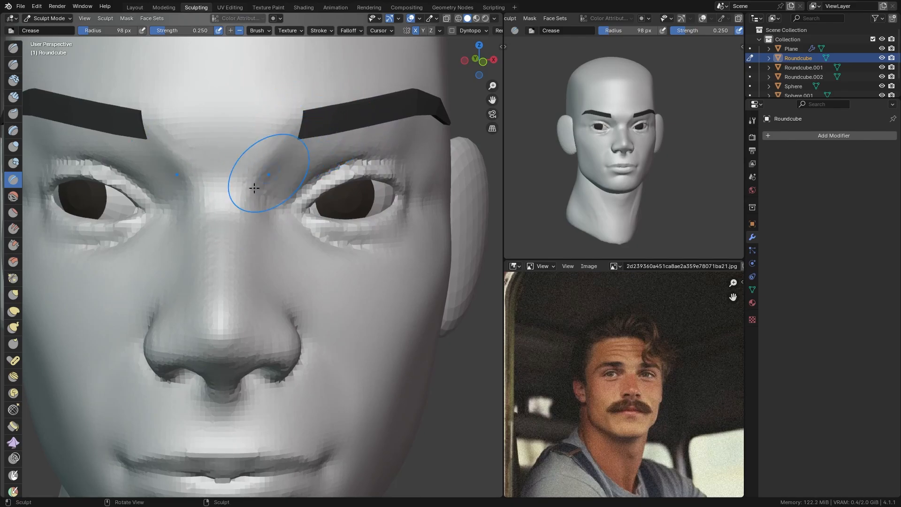
key("f")
left_click(296, 127)
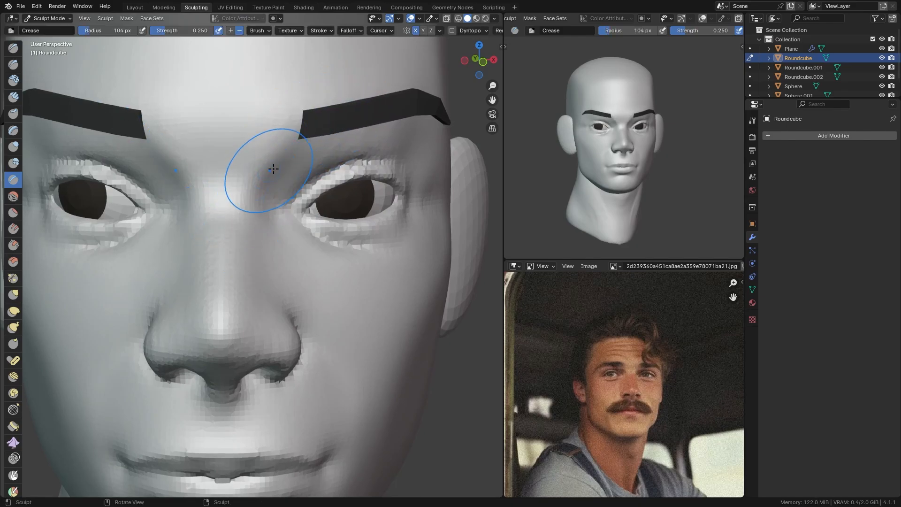
Build up the area between the upper eyelid and the eyebrow with Clay Strips at 103 px, and smooth it toward the nose bridge.
mouse_move(274, 168)
middle_mouse_down()
mouse_move(259, 197)
mouse_move(244, 187)
middle_mouse_up()
key("c")
scroll(244, 187, "up", 2)
left_click_drag(159, 173, 346, 129)
left_click_drag(185, 150, 147, 200, "shift")
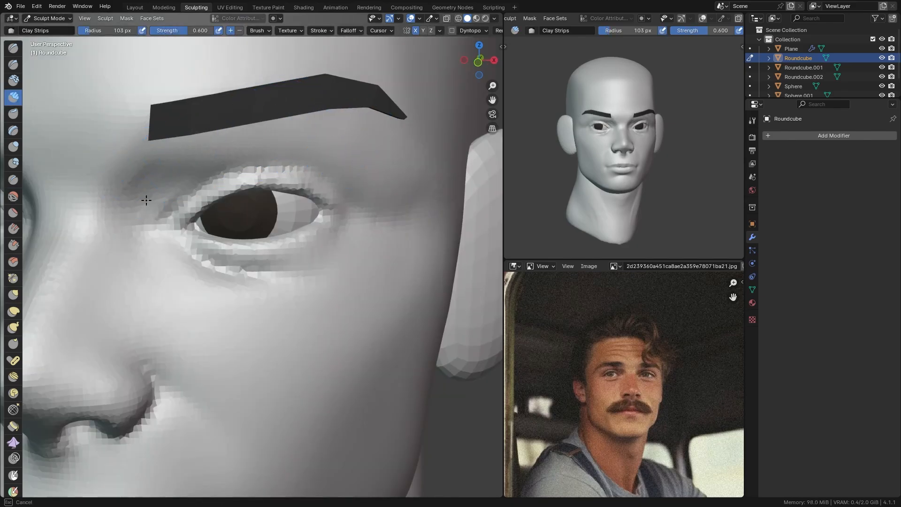
Crease the inner corner and fold of the upper eyelid with the Crease brush, reducing its radius to 20 px.
middle_click_drag(169, 227, 192, 172, "ctrl")
key("q")
left_click(188, 170)
key("f")
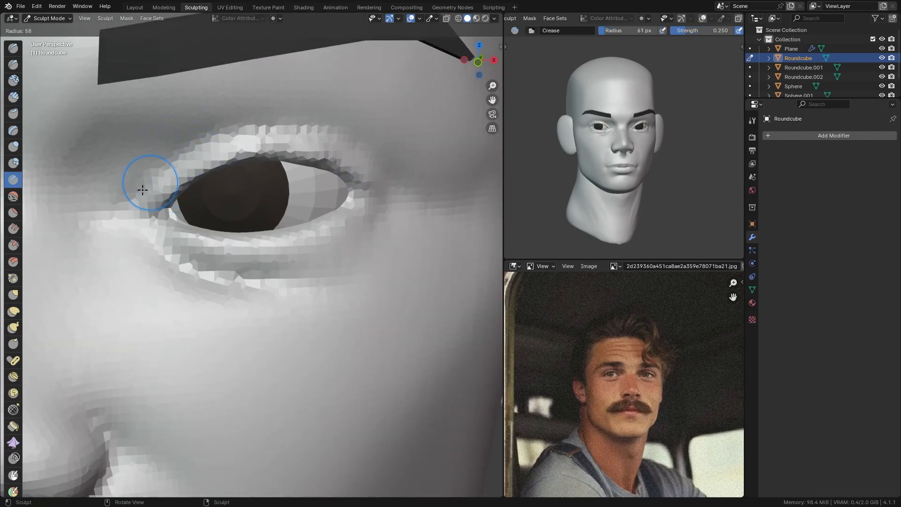
left_click(141, 189)
mouse_move(160, 201)
left_mouse_down()
mouse_move(174, 164)
mouse_move(164, 174)
left_mouse_up()
key("f")
left_click(156, 179)
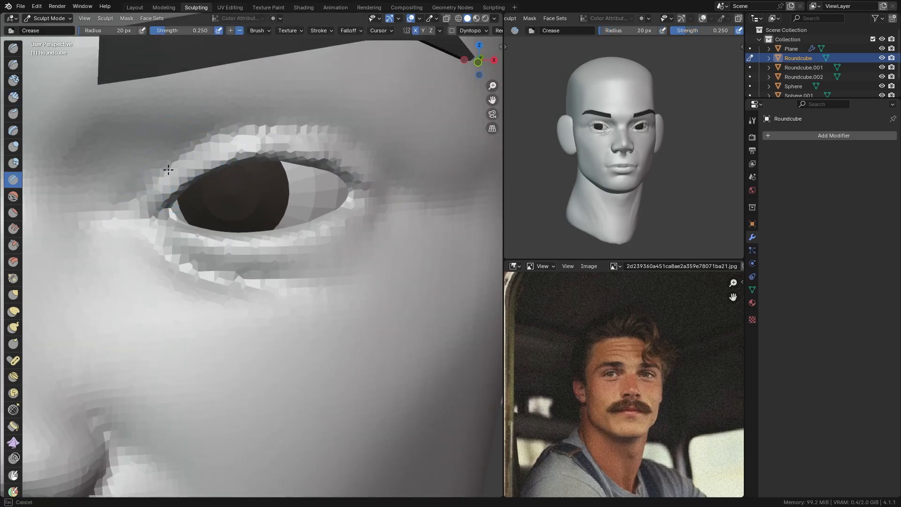
key("f")
left_click(155, 184)
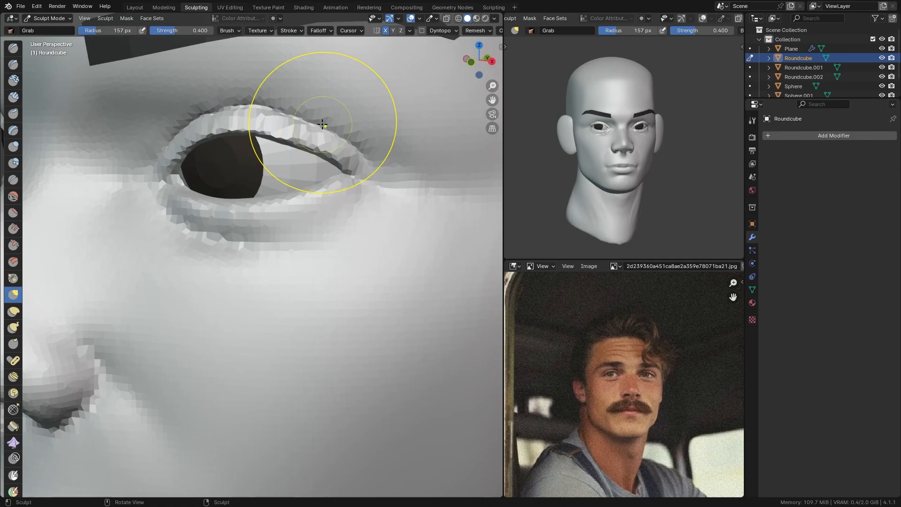
Nudge the outer upper eyelid with the Grab brush at 157 px, and crease along the lower eyelid with the Crease brush at 54 px.
mouse_move(322, 125)
left_mouse_down()
mouse_move(323, 144)
mouse_move(329, 126)
left_mouse_up()
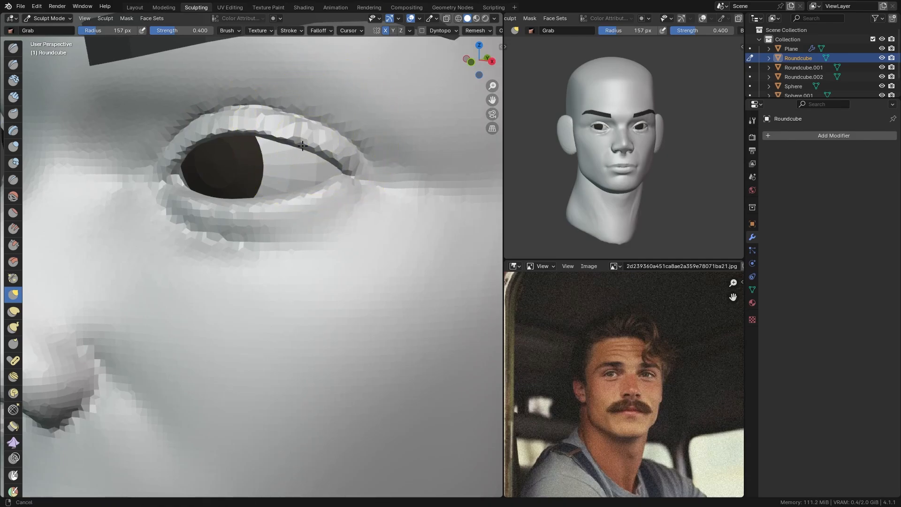
scroll(305, 145, "up", 2)
middle_click_drag(305, 145, 307, 210)
key("q")
left_click(258, 260)
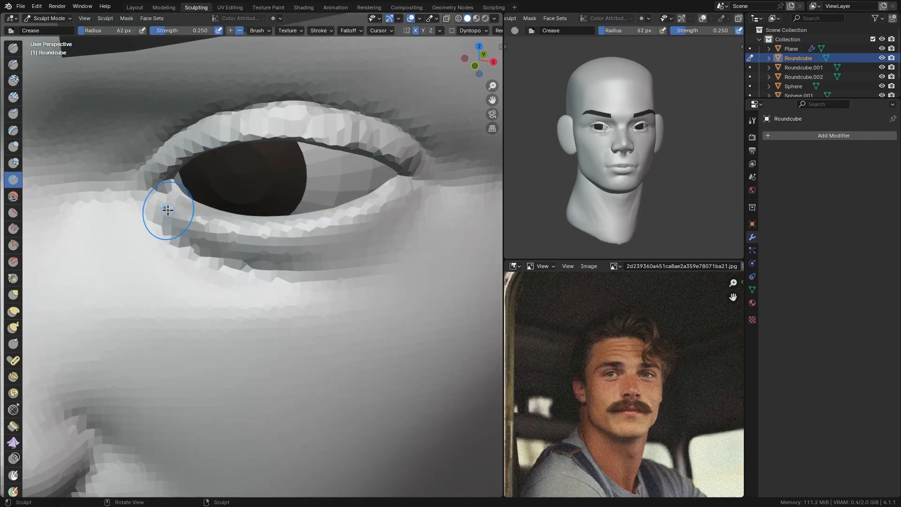
left_click_drag(186, 208, 383, 202)
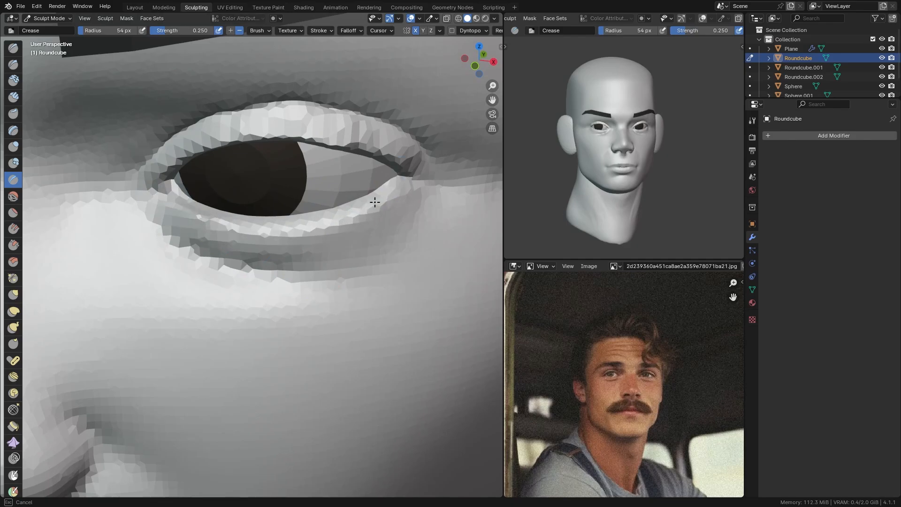
Apply Shade Smooth to the eyeball sphere in Object Mode.
scroll(331, 170, "down", 3)
key("ctrl+Tab")
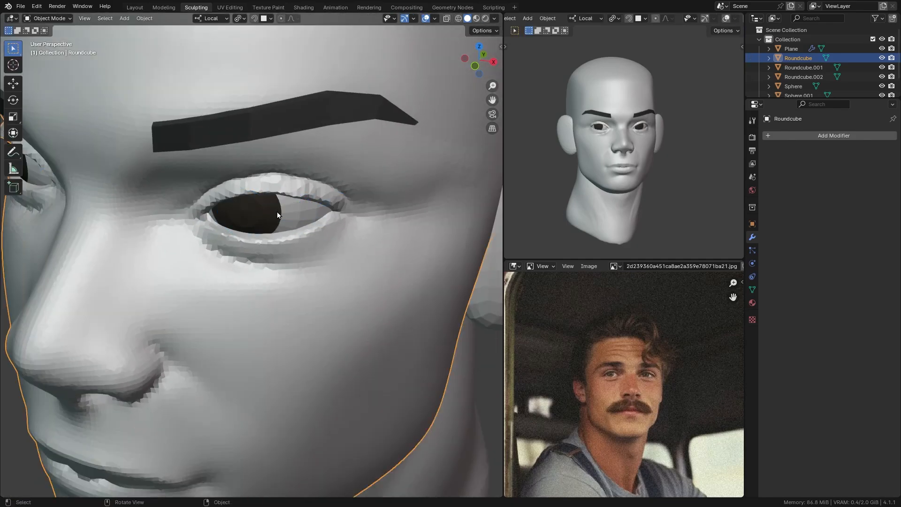
left_click(276, 211)
left_click(144, 19)
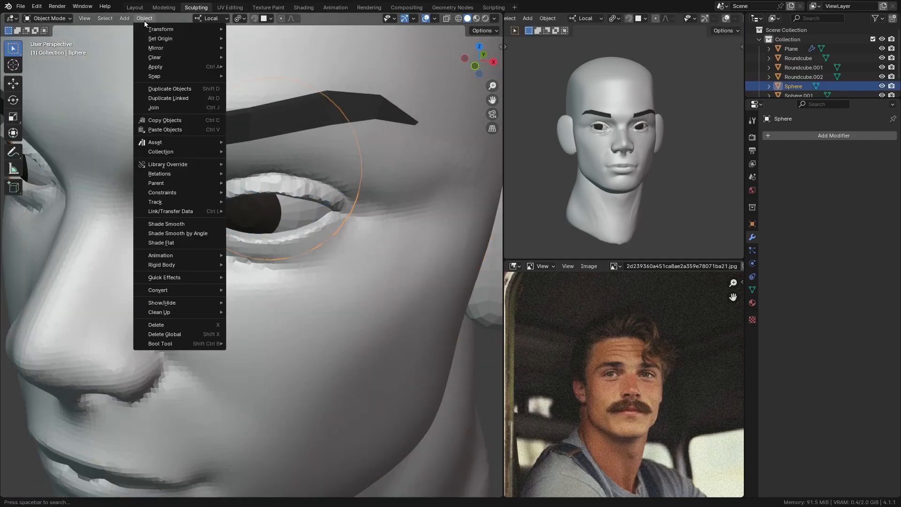
left_click(170, 223)
Move the eyebrow mesh slightly down toward the eye in Edit Mode, by about 0.017 m.
scroll(243, 155, "down", 5)
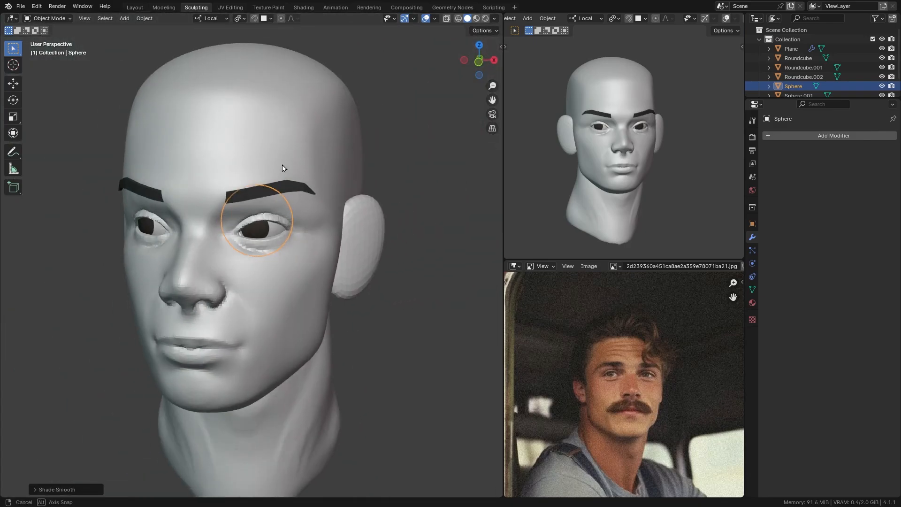
left_click(275, 192)
scroll(260, 201, "up", 3)
key("ctrl+Tab")
left_click(280, 148)
scroll(298, 158, "up", 3)
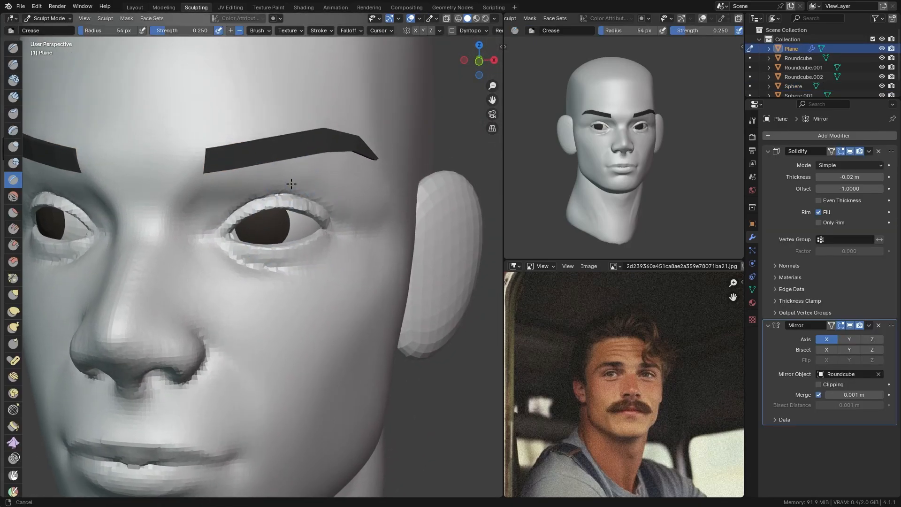
key("Tab")
middle_click_drag(298, 158, 286, 150)
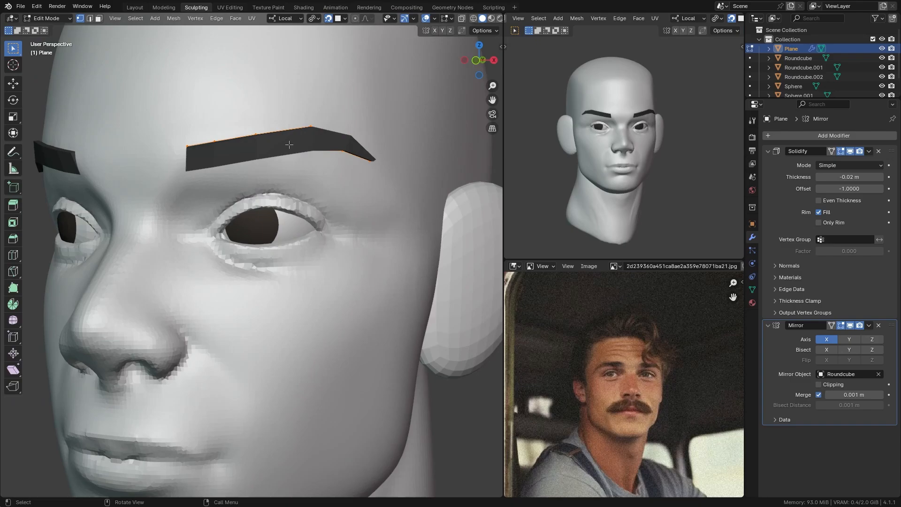
key("g")
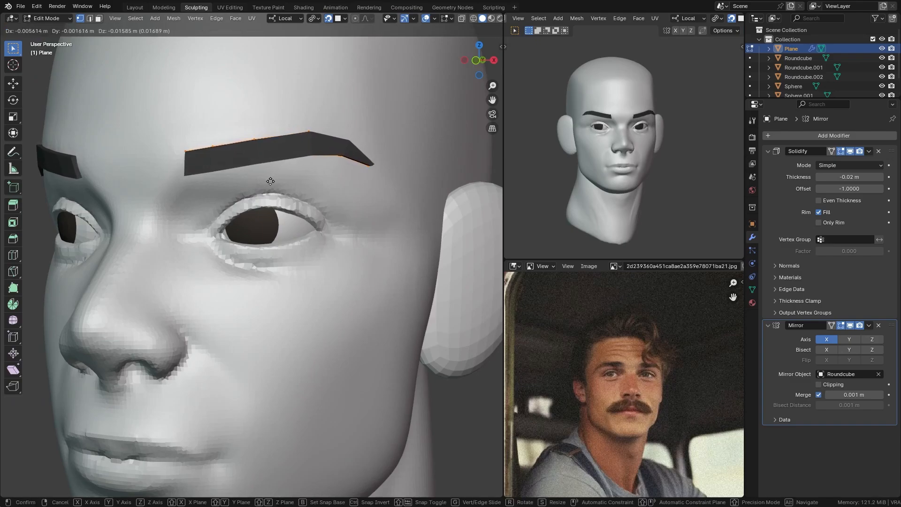
left_click(270, 181)
Darken the eyebrow object's viewport display color.
left_click(752, 223)
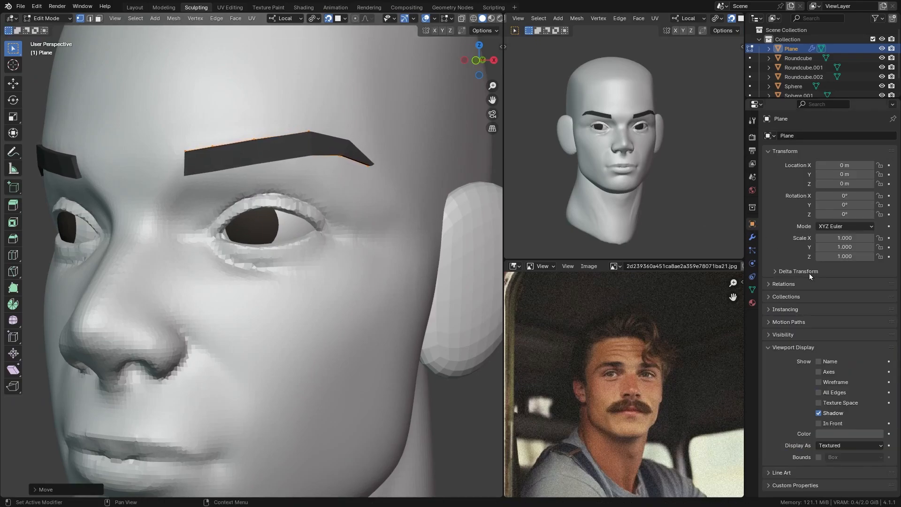
left_click(843, 435)
mouse_move(875, 347)
left_mouse_down()
mouse_move(876, 359)
mouse_move(873, 347)
left_mouse_up()
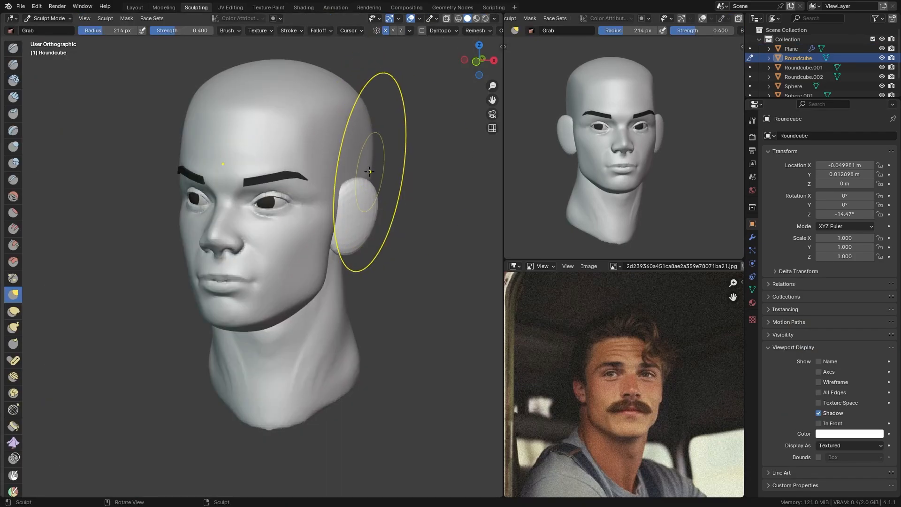
Switch sculpting to the neck and reshape its side with the Grab brush at 225 px, smoothing the muscle transition.
middle_click_drag(312, 259, 326, 207, "shift")
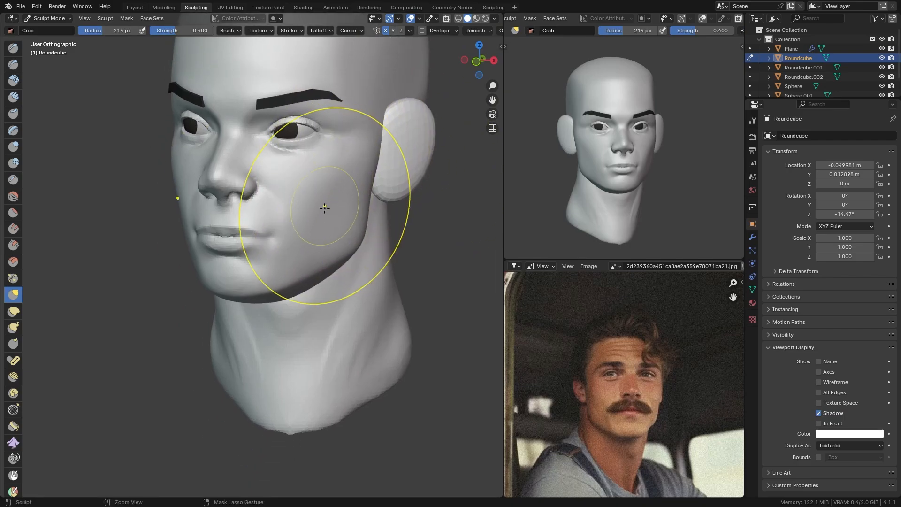
scroll(325, 206, "up", 1)
key("alt+q")
key("f")
left_click(360, 348)
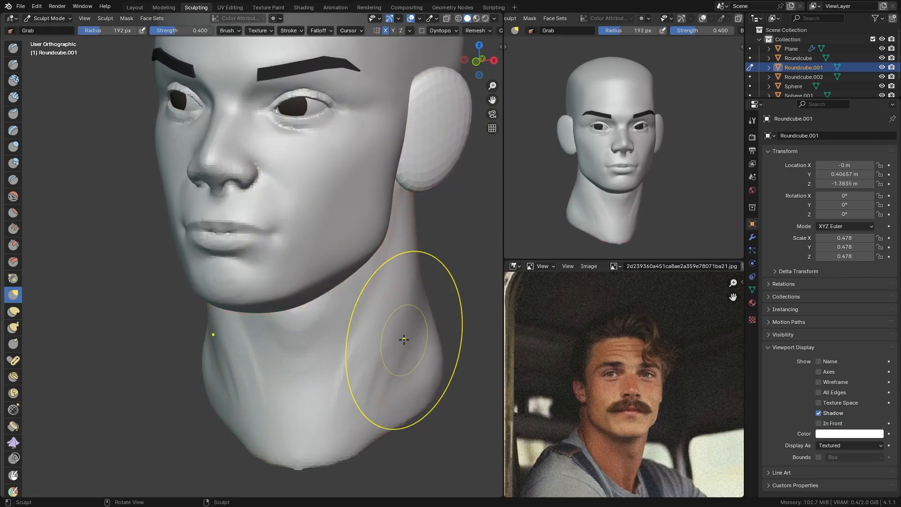
key("f")
left_click(378, 352)
left_click_drag(394, 307, 381, 329)
mouse_move(378, 333)
left_mouse_down("shift")
mouse_move(346, 432)
mouse_move(398, 287)
left_mouse_up("shift")
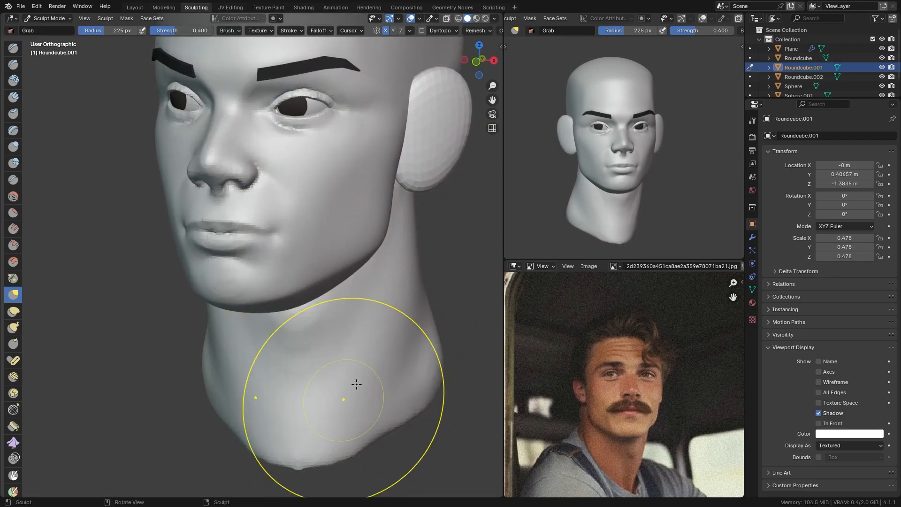
Add a Round Cube in Object Mode and turn it into a sphere with an operator preset.
key("ctrl+Tab")
key("shift+a")
left_click(249, 184)
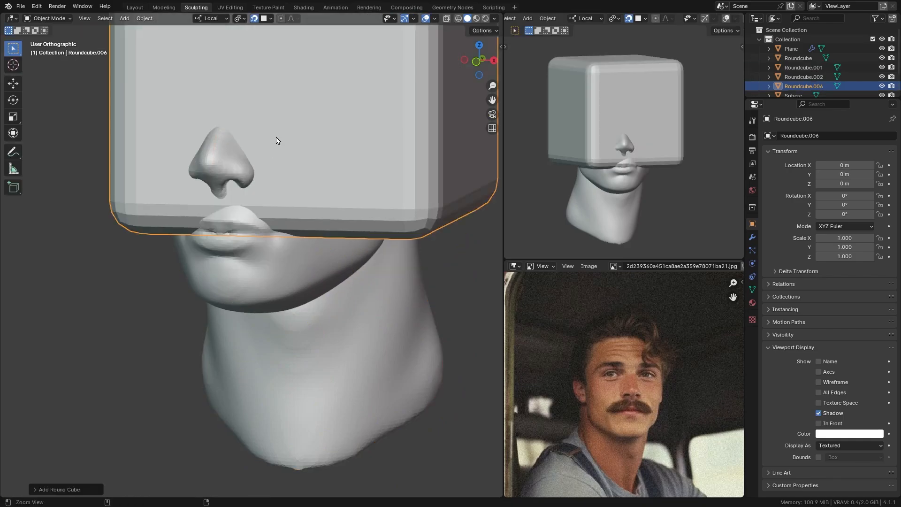
left_click(55, 488)
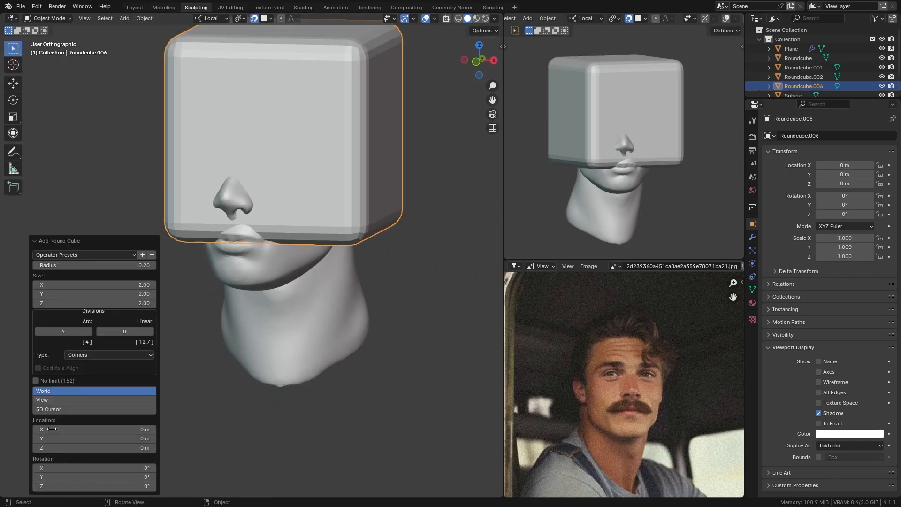
left_click(65, 256)
left_click(51, 297)
left_click(39, 239)
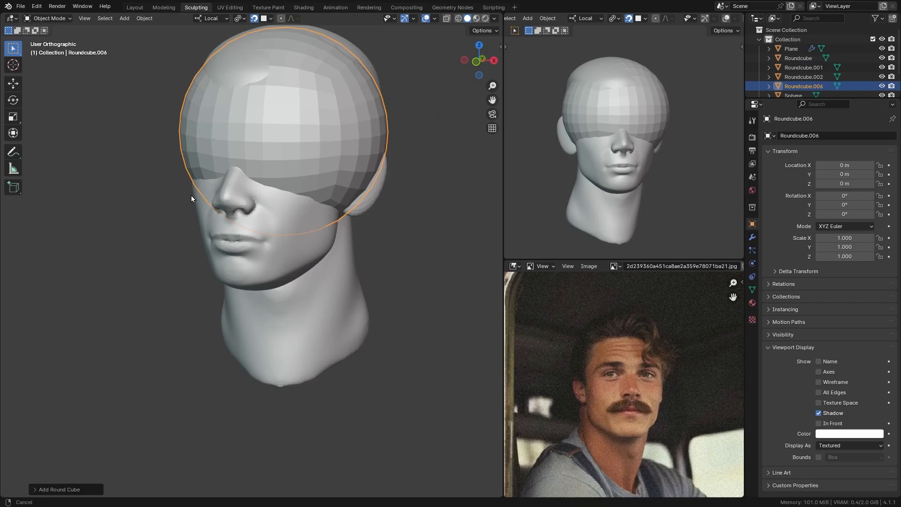
Copy the head's location and rotation to the new sphere, and leave only the sphere selected.
middle_click_drag(211, 206, 203, 255, "shift")
left_click(254, 262, "shift")
key("ctrl+c")
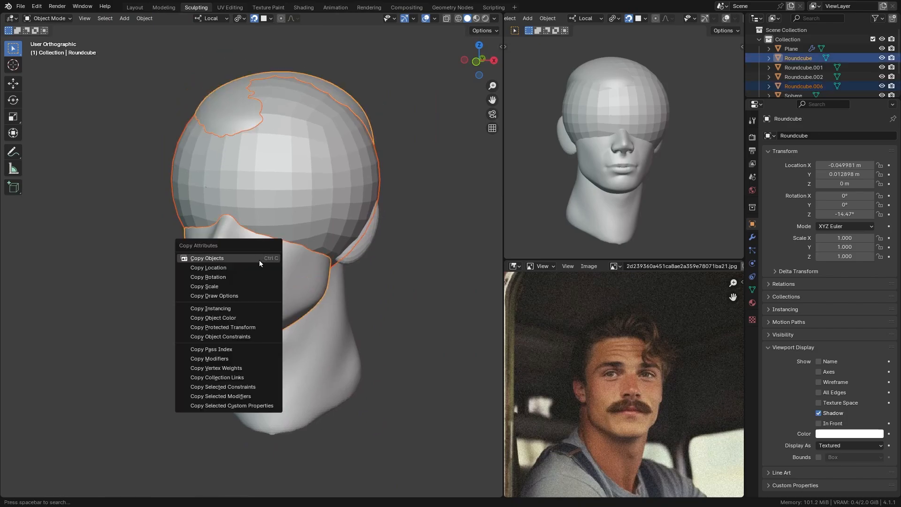
left_click(232, 269)
key("ctrl+c")
left_click(225, 275)
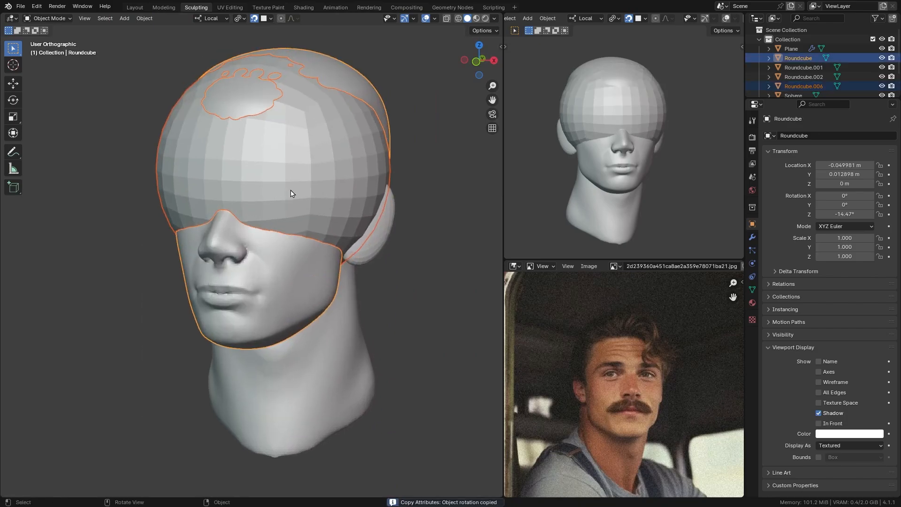
left_click(291, 193)
key("s")
key("Escape")
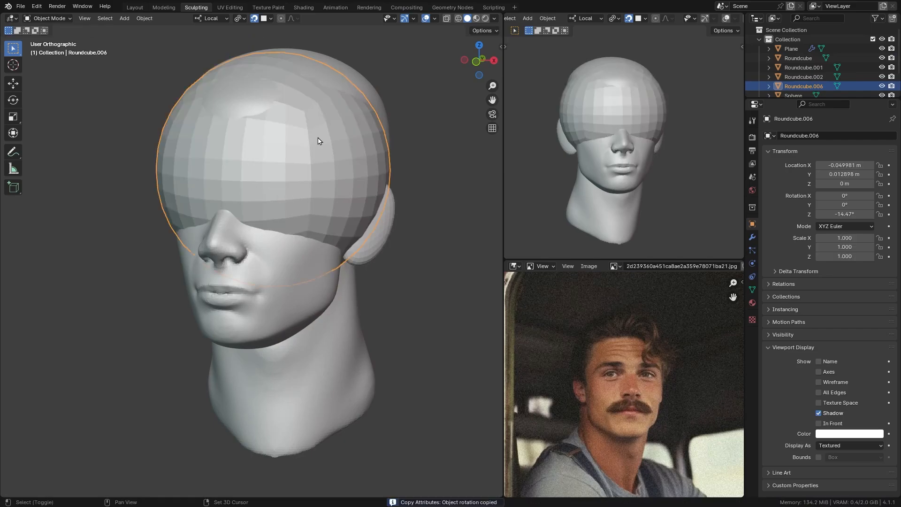
Scale the sphere down to 0.315 and move it forward along its local Y axis and down in front of the mouth.
key("s")
left_click(310, 143)
key("g")
key("y")
key("y")
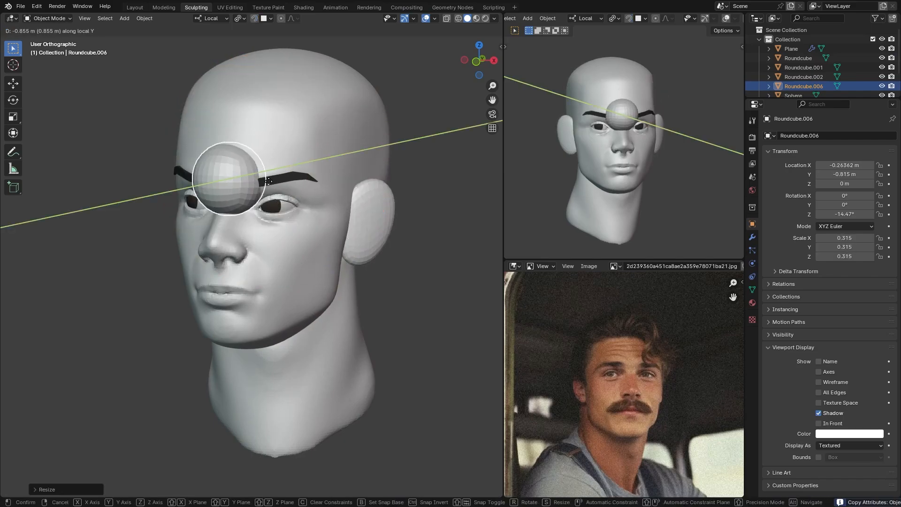
left_click(262, 182)
key("g")
key("z")
left_click(263, 276)
Reduce the sphere's scale to 0.261 and raise it along local Z to sit just under the nose.
middle_click_drag(263, 276, 281, 207, "shift")
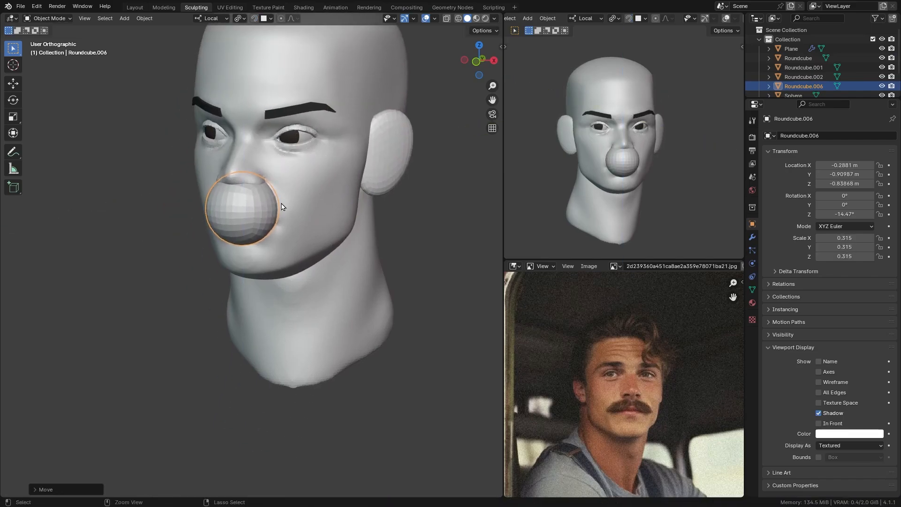
scroll(282, 207, "up", 3)
key("s")
left_click(307, 138)
key("g")
key("z")
key("z")
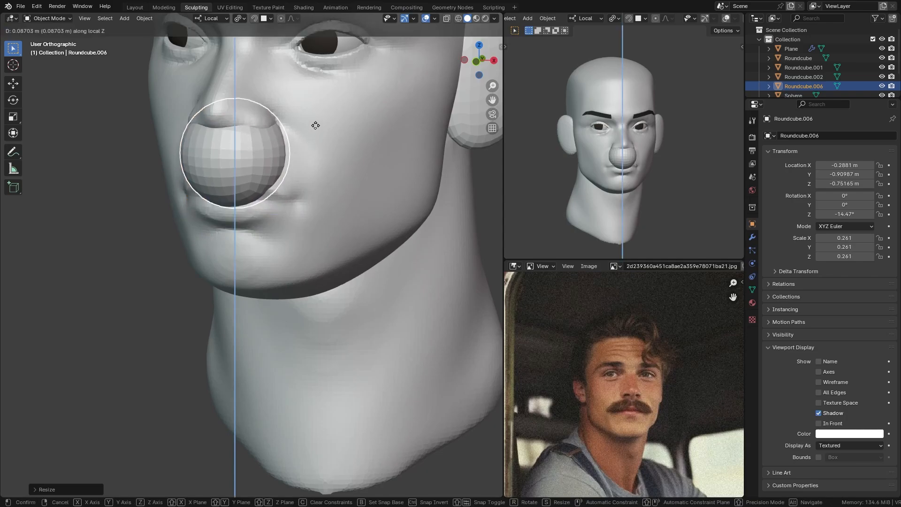
left_click(314, 123)
Switch the sphere to Sculpt Mode and stretch it sideways into a wide mustache bar with the Grab brush.
key("ctrl+Tab")
left_click(294, 179)
middle_click_drag(289, 154, 288, 194, "shift")
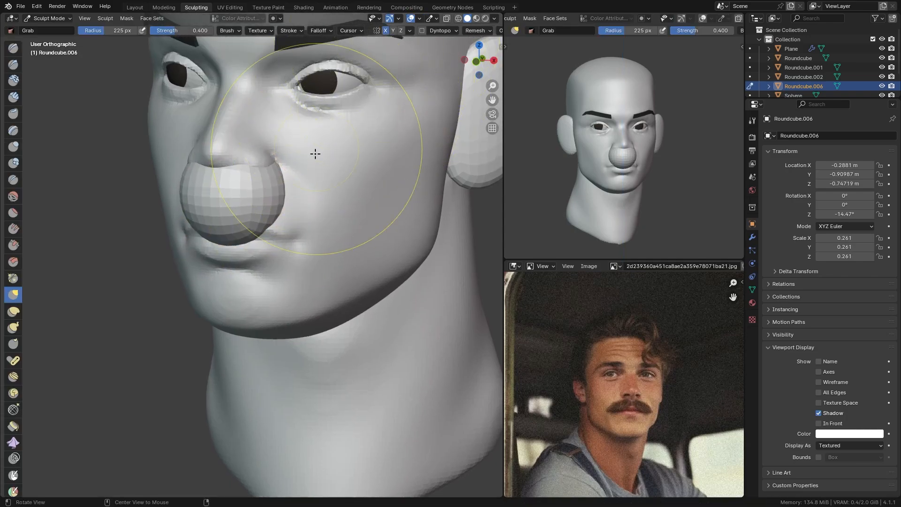
mouse_move(261, 201)
left_mouse_down()
mouse_move(341, 216)
mouse_move(337, 201)
left_mouse_up()
mouse_move(265, 171)
left_mouse_down()
mouse_move(273, 185)
mouse_move(264, 182)
mouse_move(263, 201)
left_mouse_up()
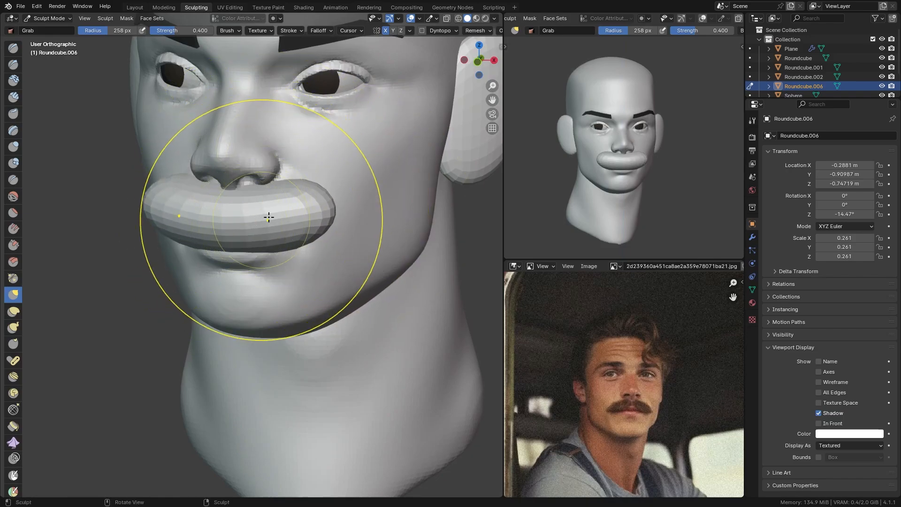
From the front, bend the bar into an arched mustache above the lips with the Grab brush, at 261 px and then 180 px.
scroll(270, 209, "up", 1)
key("shift+KP_1")
key("f")
left_click(297, 216)
left_click_drag(271, 241, 263, 192)
left_click_drag(263, 206, 289, 168)
left_click_drag(283, 196, 283, 190)
key("f")
left_click(264, 206)
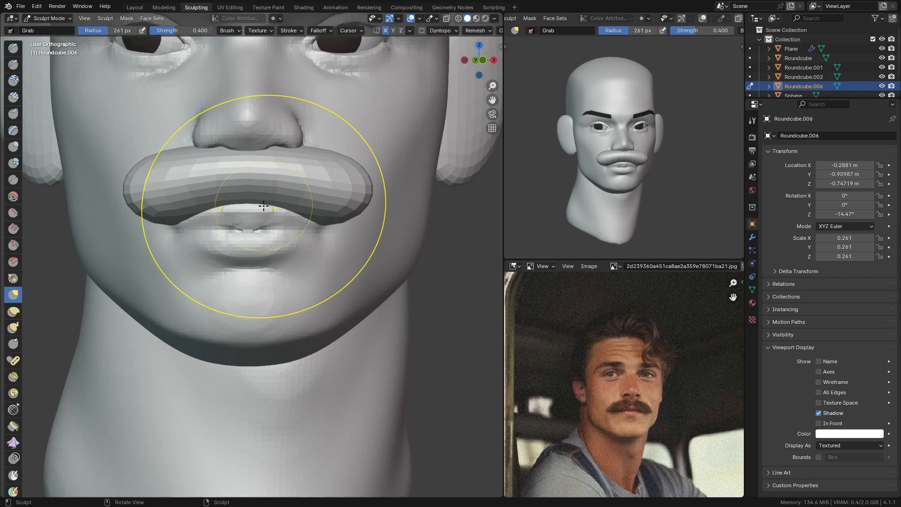
left_click(271, 216)
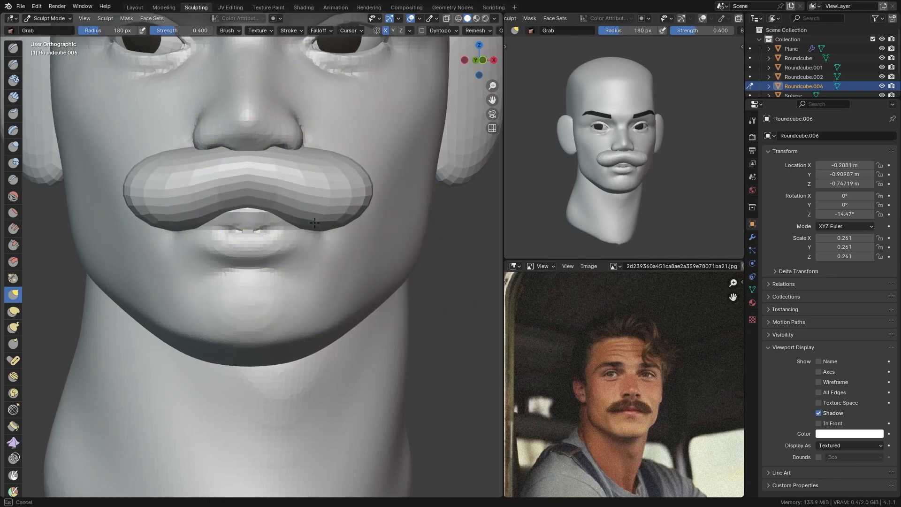
From the side, adjust the mustache's profile over the lip with the Grab brush at 237 px.
mouse_move(314, 223)
middle_mouse_down()
mouse_move(264, 205)
mouse_move(246, 220)
middle_mouse_up()
key("f")
left_click(290, 206)
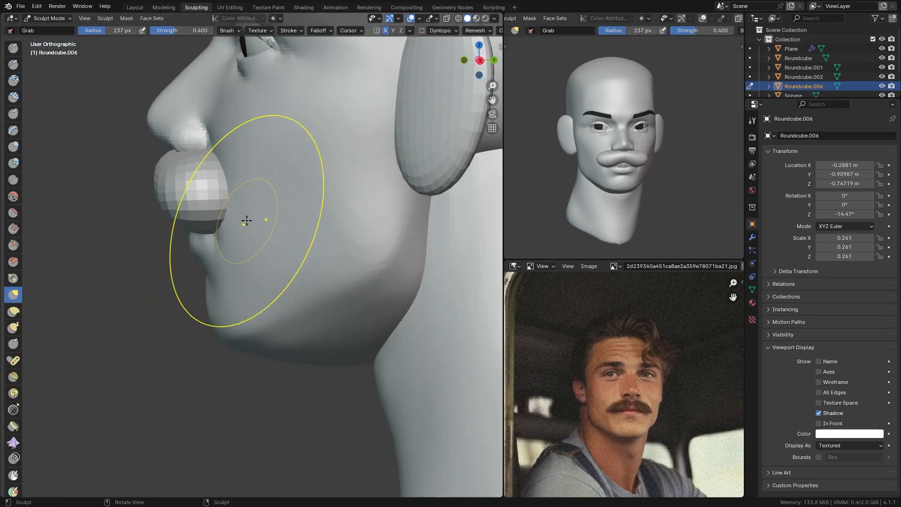
left_click_drag(189, 217, 192, 216)
middle_click_drag(201, 215, 279, 209)
Flatten the front surfaces of the mustache with the Scrape/Peaks brush at 157 px.
key("shift+t")
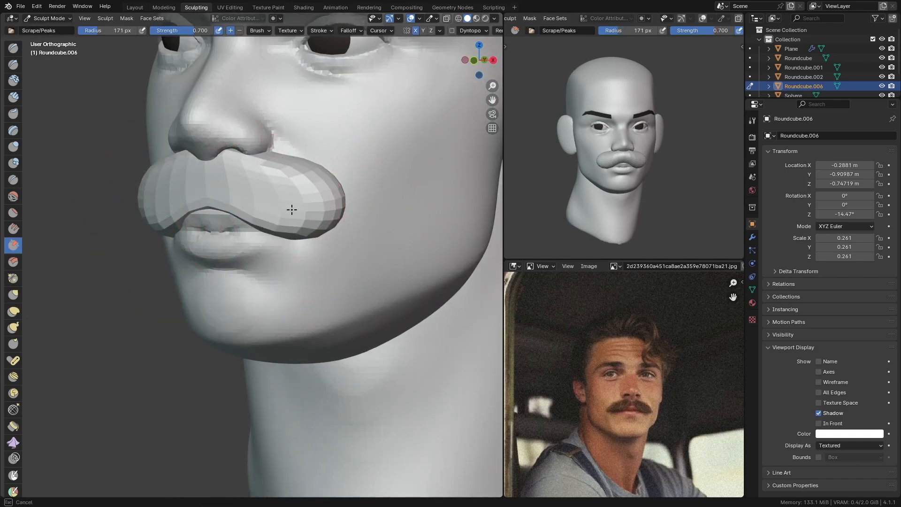
key("f")
left_click(273, 183)
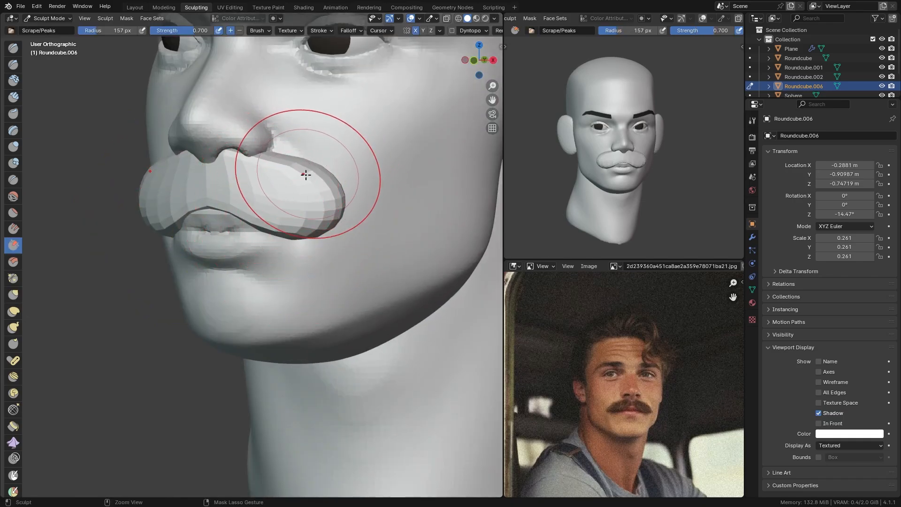
middle_click_drag(305, 175, 322, 168)
Refine the mustache's mesh and adjust its outer ends and the middle of its lower edge with the Grab brush.
key("shift+space")
key("g")
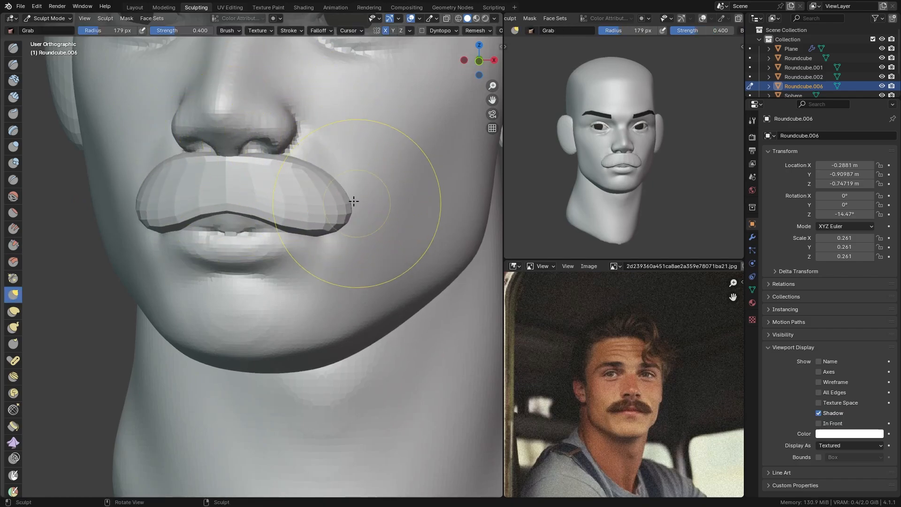
scroll(354, 201, "down", 4)
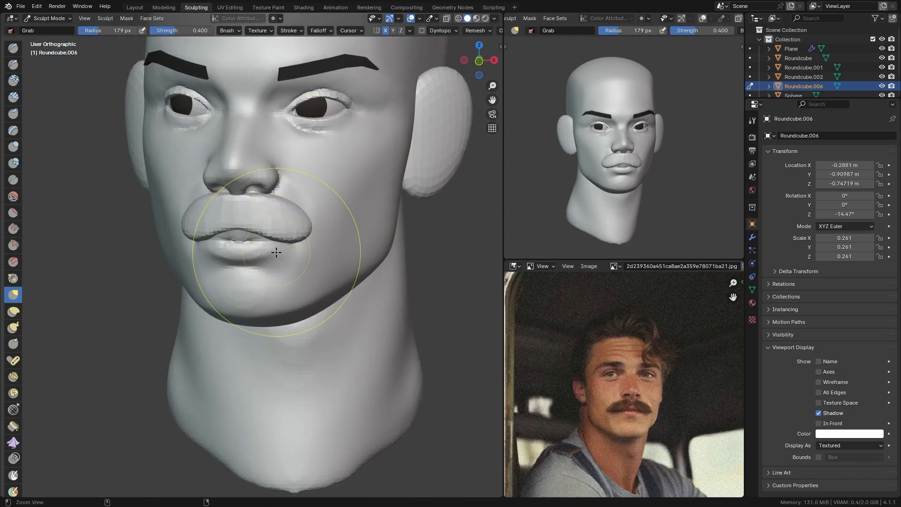
middle_click_drag(276, 252, 271, 223, "ctrl")
mouse_move(271, 222)
middle_mouse_down()
mouse_move(284, 219)
mouse_move(256, 166)
mouse_move(258, 194)
middle_mouse_up()
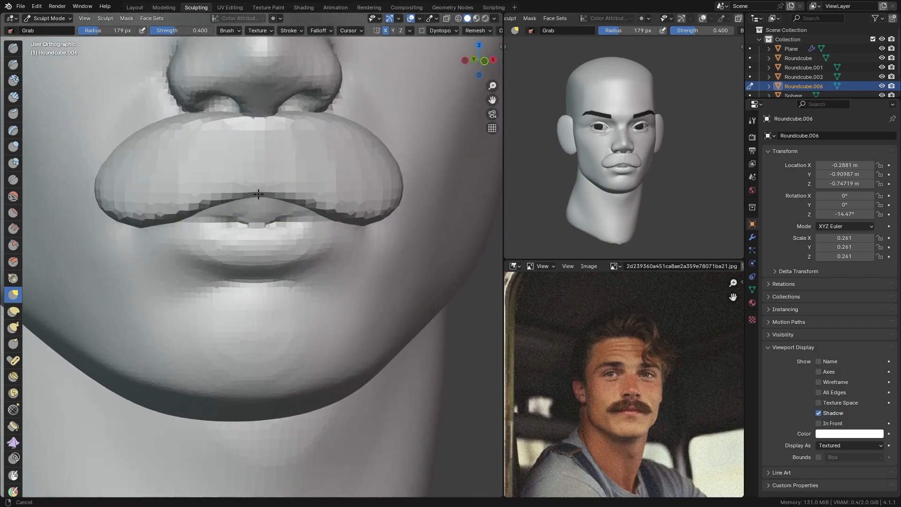
left_click_drag(258, 194, 257, 185, "ctrl")
Cut a center groove into the mustache with the Crease brush and flatten both halves with Scrape/Peaks at 108 px.
key("q")
left_click(256, 185)
key("shift+space")
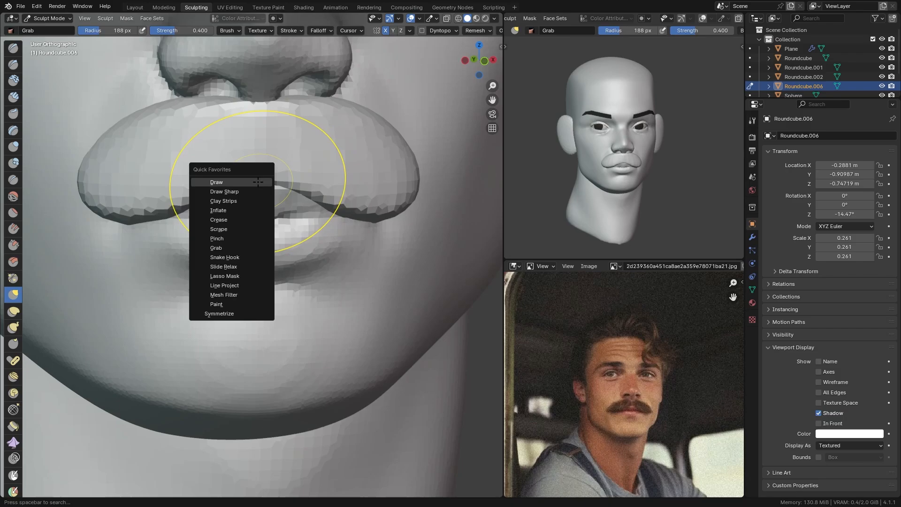
left_click(242, 201)
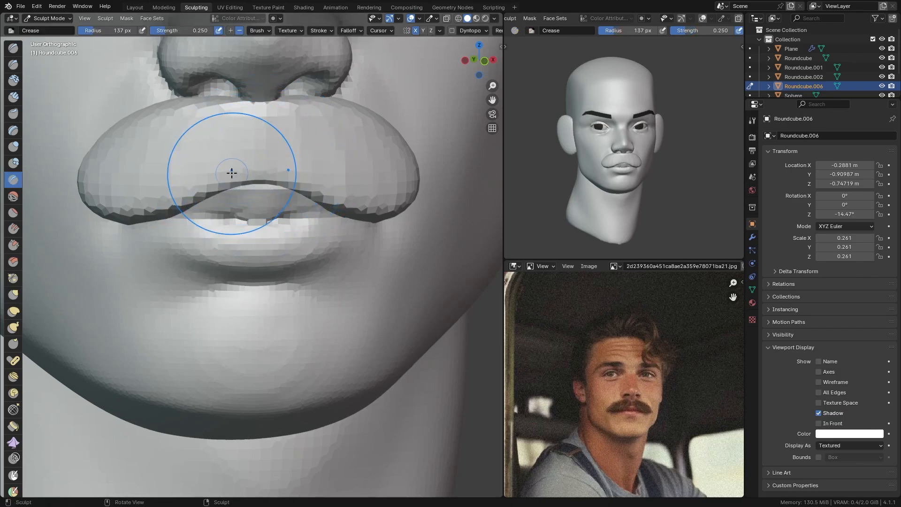
key("f")
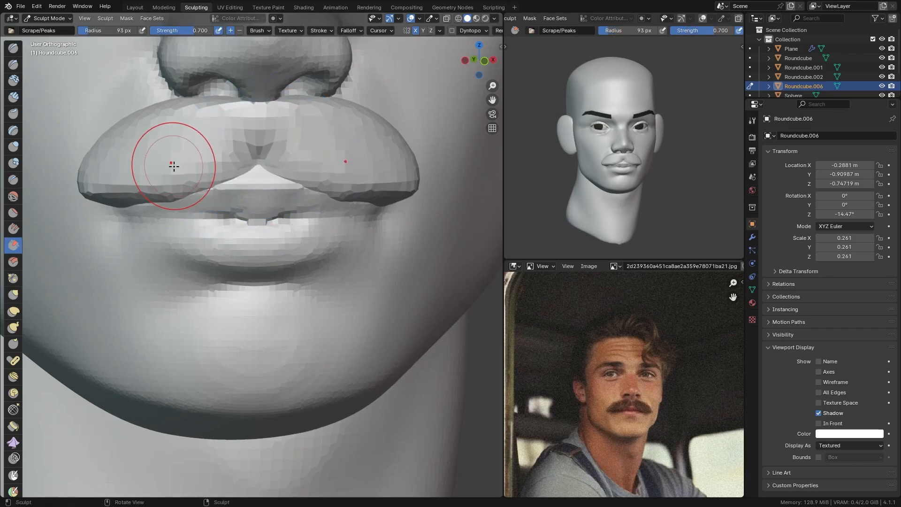
middle_click_drag(357, 157, 330, 167)
left_click_drag(324, 166, 302, 143)
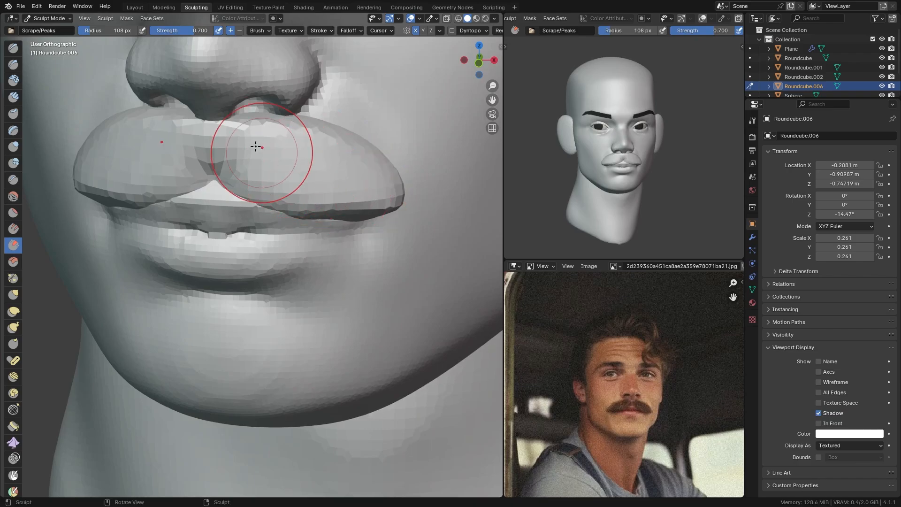
Lower the middle of the mustache's top edge beneath the nose with the Grab brush at 331 px.
key("q")
left_click(255, 146)
key("f")
left_click(360, 139)
left_click_drag(255, 118, 257, 136)
Darken the mustache's viewport display color to a value of 0.095.
middle_click_drag(298, 111, 324, 157, "ctrl")
left_click(825, 433)
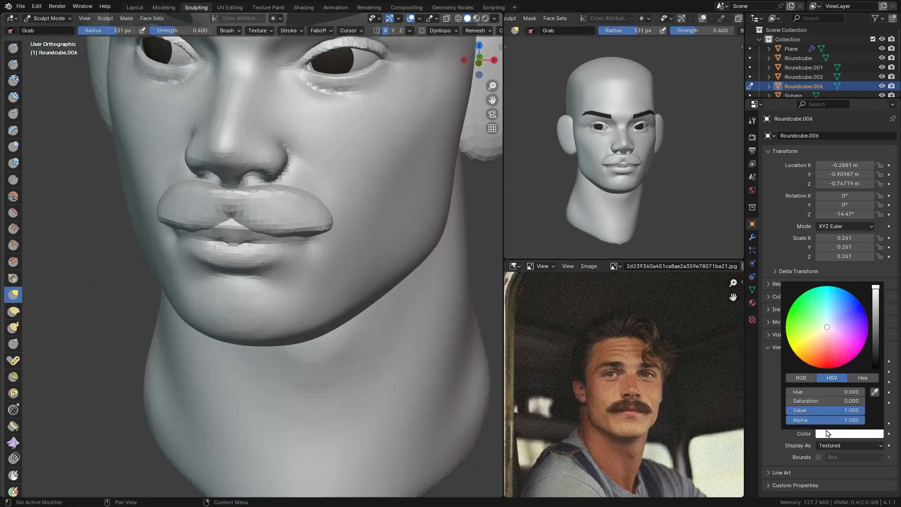
left_click_drag(871, 325, 877, 340)
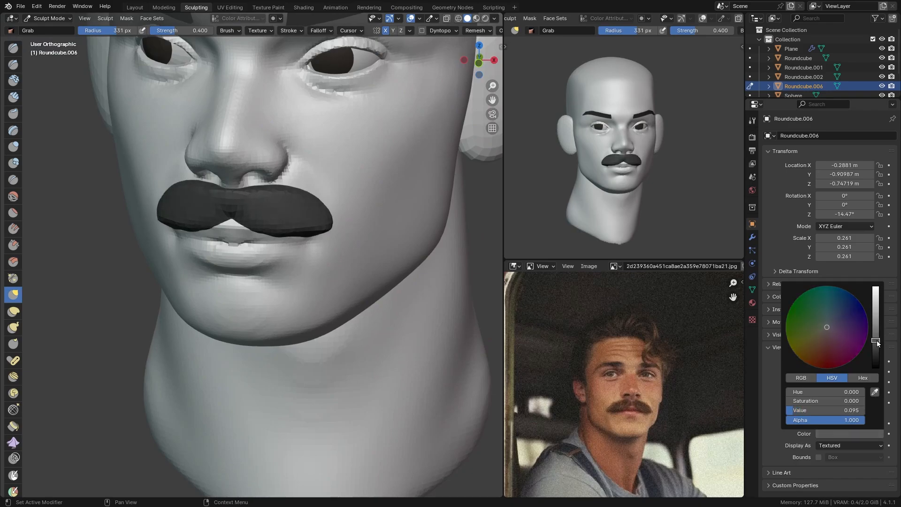
Touch up the mustache's shape with the Grab brush and remesh it at a smaller voxel size.
middle_click_drag(270, 225, 261, 196, "ctrl")
middle_click_drag(260, 196, 281, 192, "shift")
key("f")
left_click(266, 249)
key("f")
left_click(257, 200)
key("f")
left_click(258, 220)
key("r")
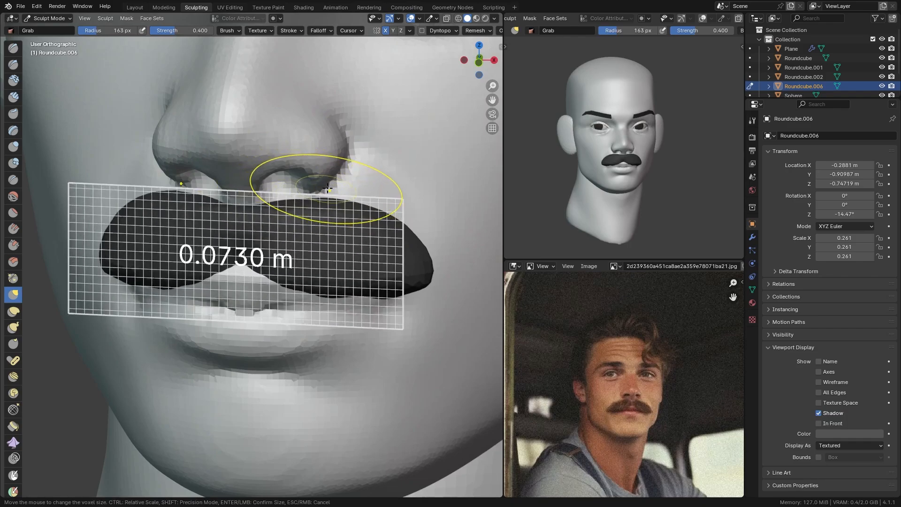
key("Escape")
key("r")
left_click(365, 179)
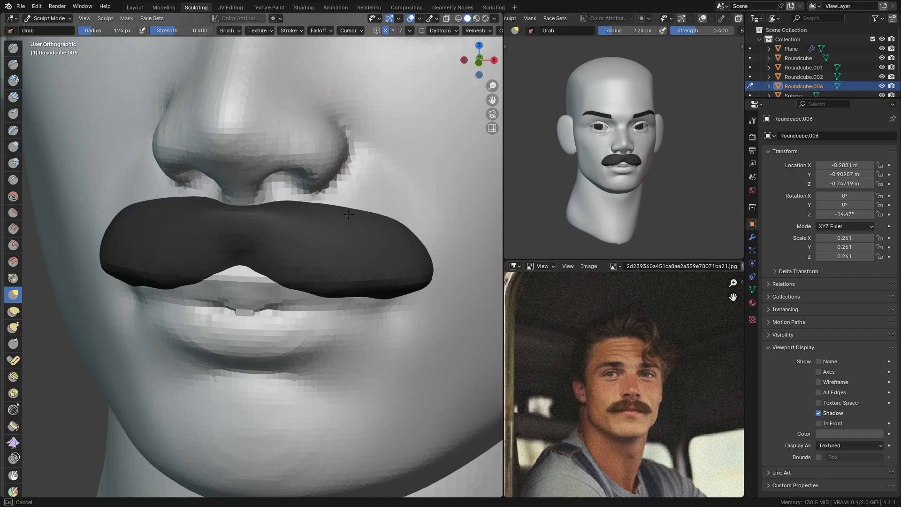
Pull the mustache's outer ends slightly inward with the Grab brush at 124 px.
left_click_drag(391, 231, 387, 236)
middle_click_drag(330, 217, 327, 224, "ctrl")
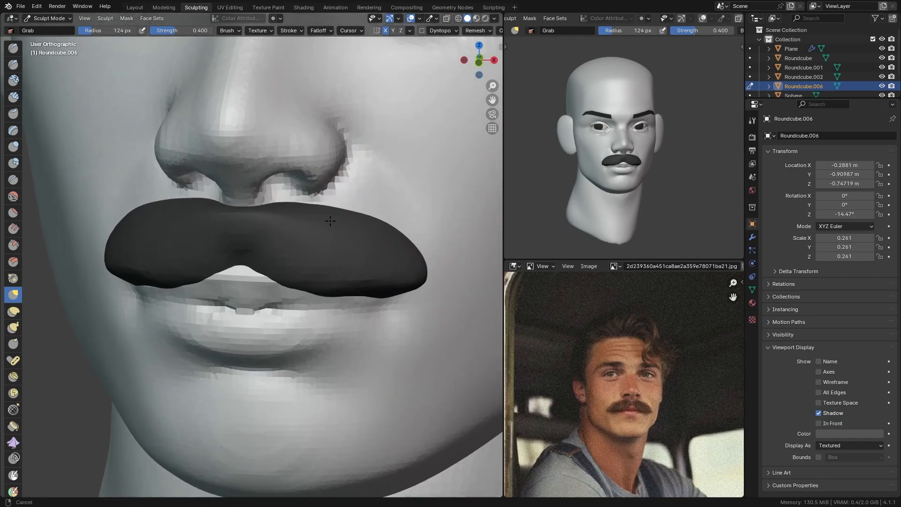
middle_click_drag(304, 257, 258, 235, "ctrl")
Sculpt hair strands sweeping outward from the mustache's center with the Clay Strips brush, at 55 px and then 76 px.
key("shift+c")
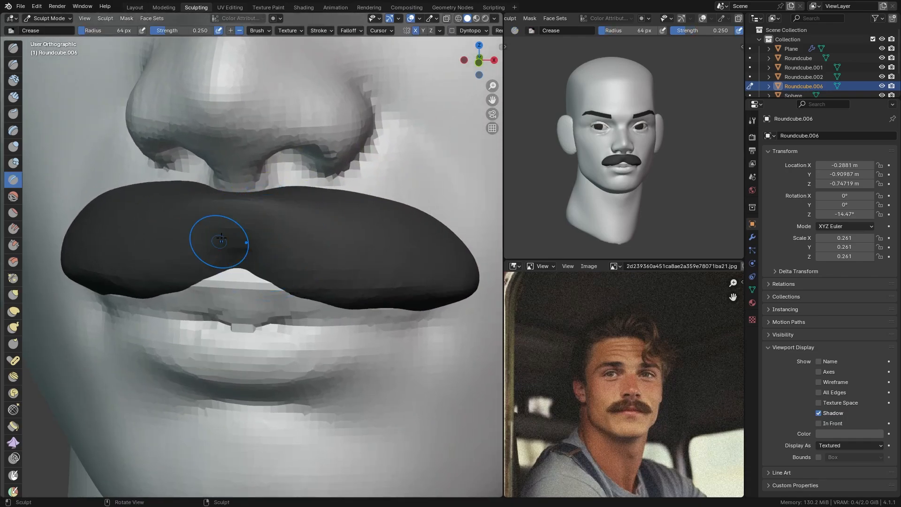
key("c")
middle_click_drag(237, 271, 312, 201)
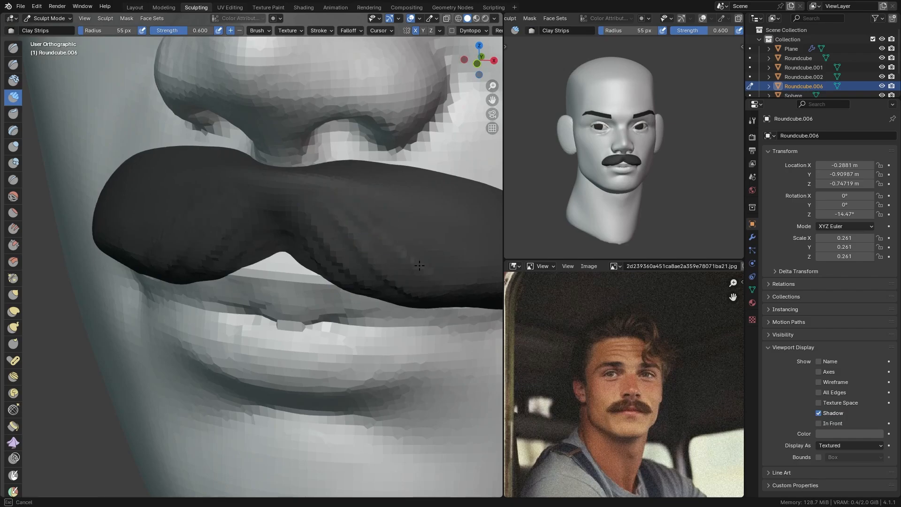
middle_click_drag(368, 235, 322, 212)
key("f")
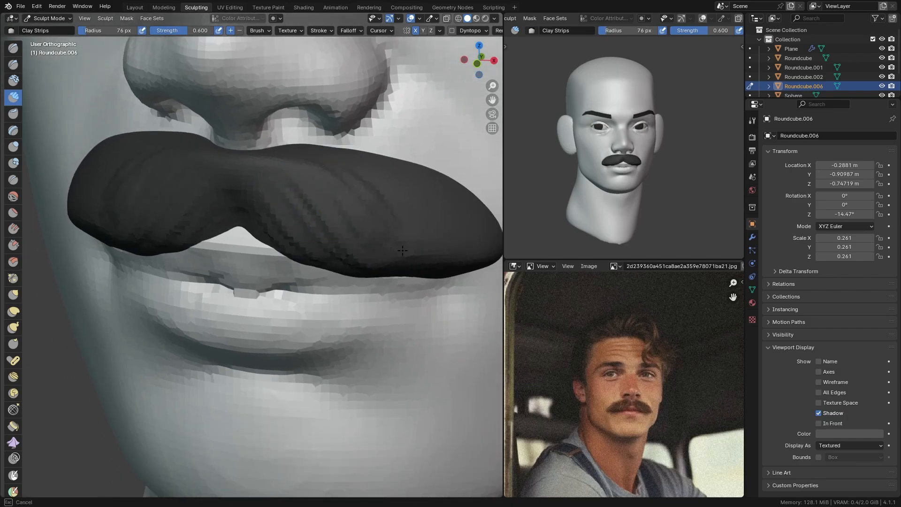
left_click_drag(403, 250, 403, 269)
left_click_drag(398, 206, 441, 268)
Adjust the middle of the mustache's lower edge with the Grab brush.
middle_click_drag(323, 226, 276, 211)
middle_click_drag(277, 211, 268, 230, "ctrl")
key("g")
left_click_drag(243, 214, 241, 221)
Switch sculpting to the head and sharpen the line between the lips with the Crease brush at 62 px.
key("alt+q")
mouse_move(208, 230)
middle_mouse_down()
mouse_move(273, 242)
mouse_move(204, 238)
middle_mouse_up()
key("q")
left_click(247, 262)
key("f")
left_click(240, 229)
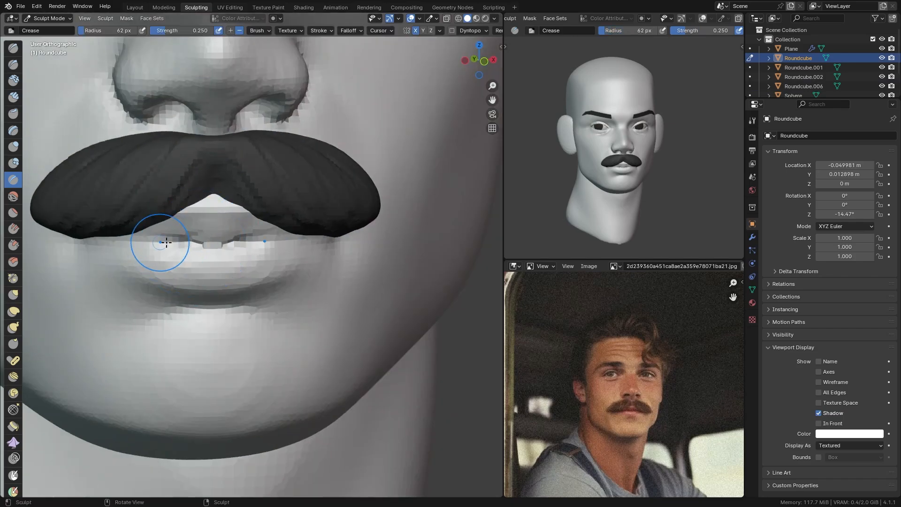
left_click_drag(185, 242, 136, 239)
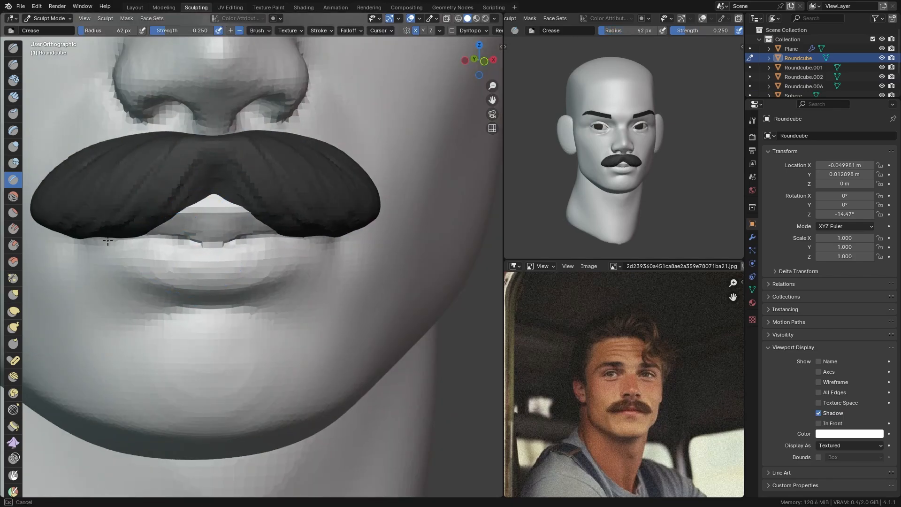
Switch back to the mustache, deepen its center groove with the Crease brush at 94 px, and dip its top edge's middle with Grab.
key("alt+q")
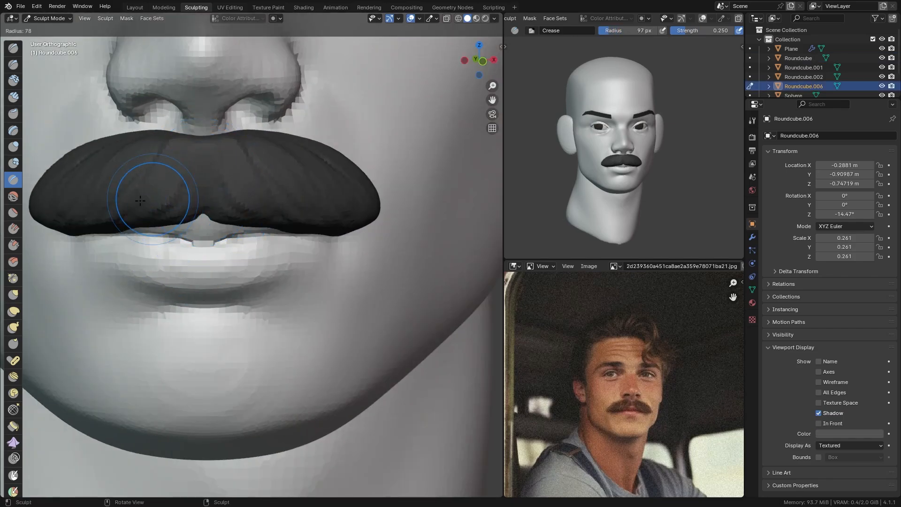
key("f")
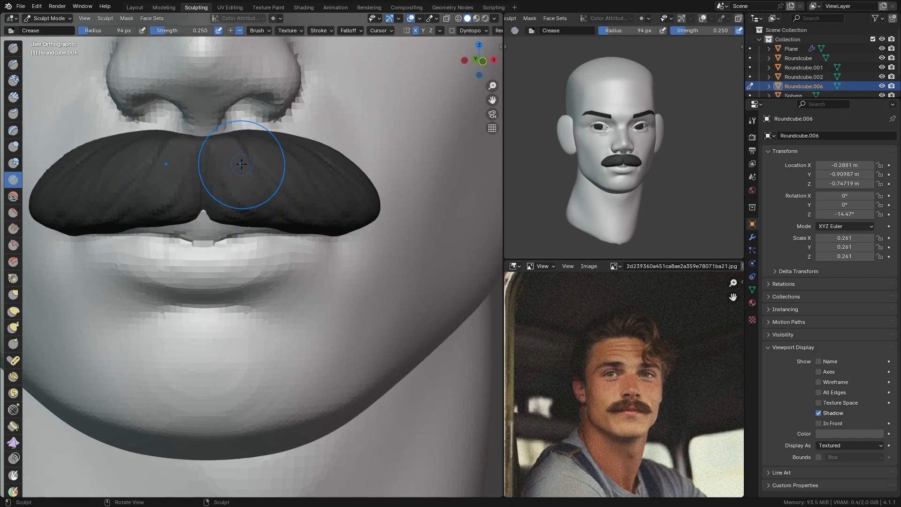
key("g")
key("f")
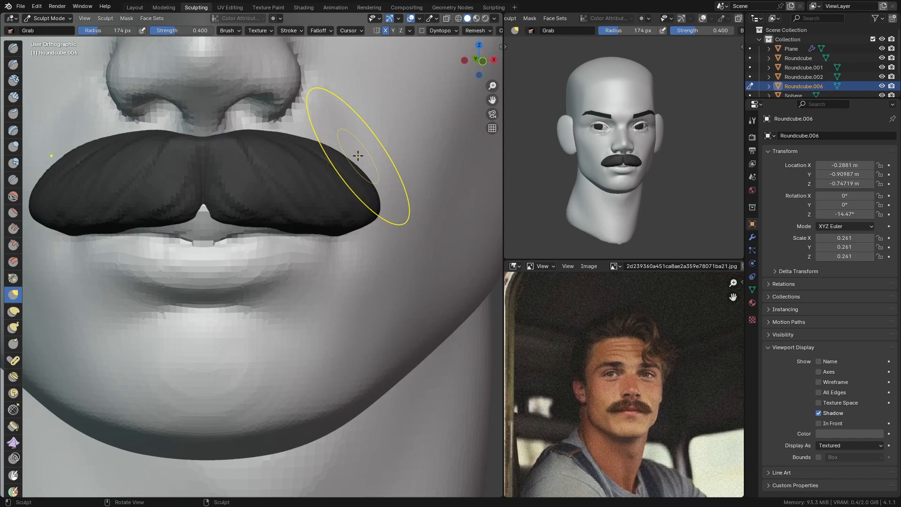
left_click(277, 138)
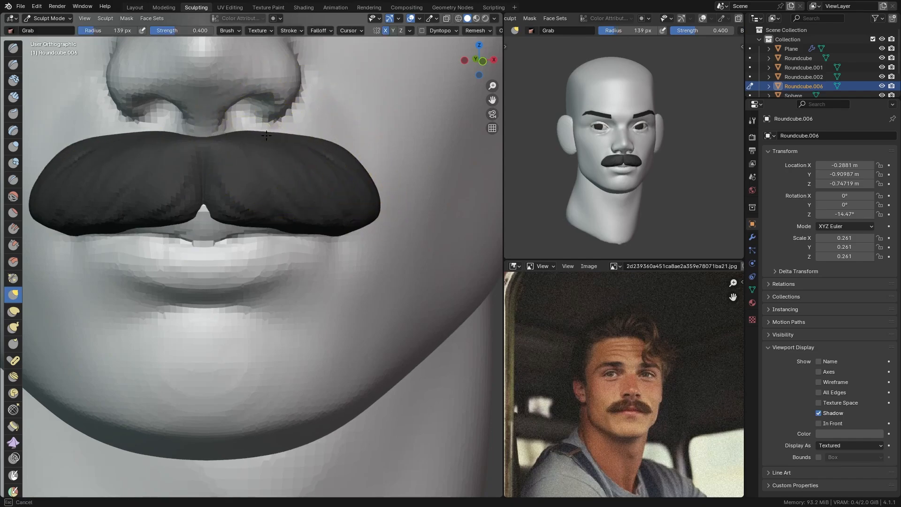
left_click_drag(267, 136, 221, 143)
key("ctrl+z")
key("f")
left_click(284, 131)
left_click_drag(202, 135, 202, 140)
Add finer hair strands across the mustache with Clay Strips at 40 px and remesh it at a smaller voxel size.
key("c")
left_click_drag(256, 151, 231, 184, "shift")
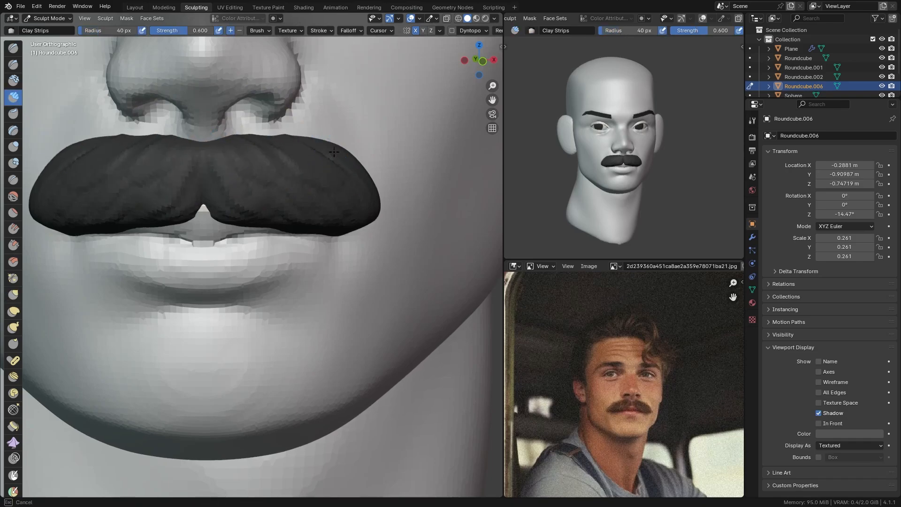
scroll(340, 159, "down", 4)
scroll(342, 195, "up", 1)
key("r")
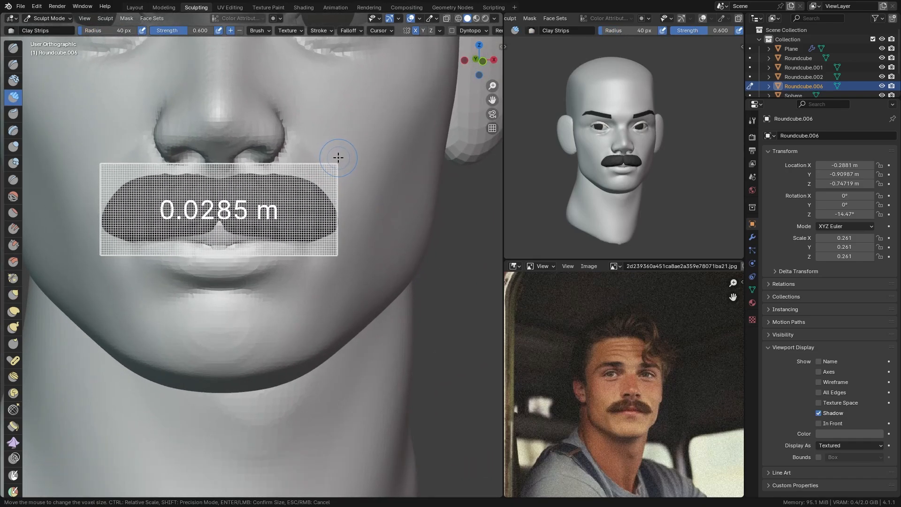
left_click(341, 156)
key("ctrl+r")
Pull the mustache's outer end outward and down with the Grab brush at 168 px.
scroll(341, 206, "up", 1)
middle_click_drag(341, 211, 296, 207)
key("g")
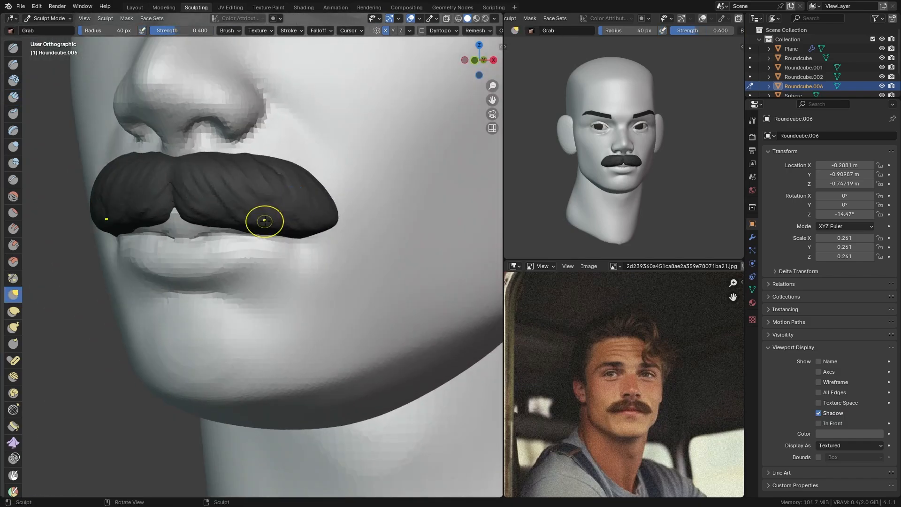
key("f")
left_click(412, 219)
mouse_move(318, 221)
left_mouse_down()
mouse_move(342, 246)
mouse_move(336, 239)
left_mouse_up()
Wrap the mustache's outer end back and down against the cheek with the Grab brush, working from the side.
middle_click_drag(330, 238, 262, 227)
key("f")
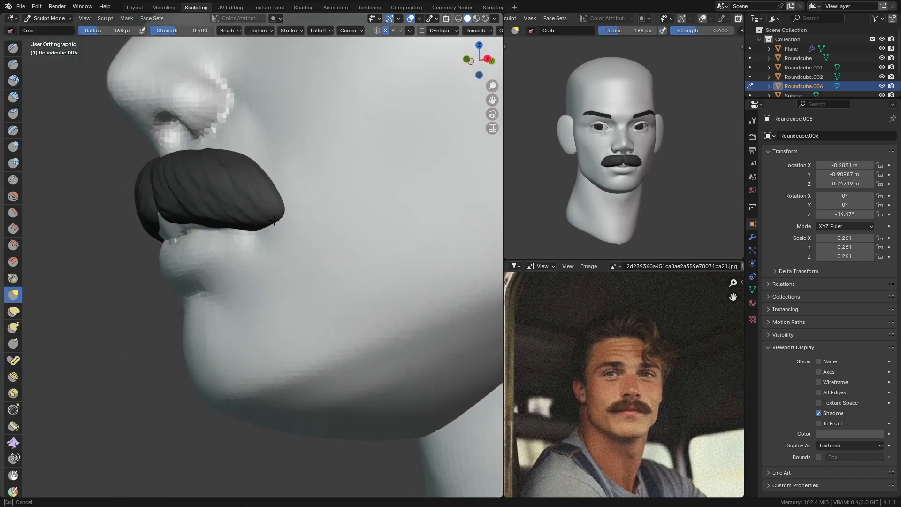
left_click_drag(296, 228, 294, 229)
middle_click_drag(282, 220, 327, 227)
left_click_drag(305, 227, 320, 231)
key("f")
left_click(372, 228)
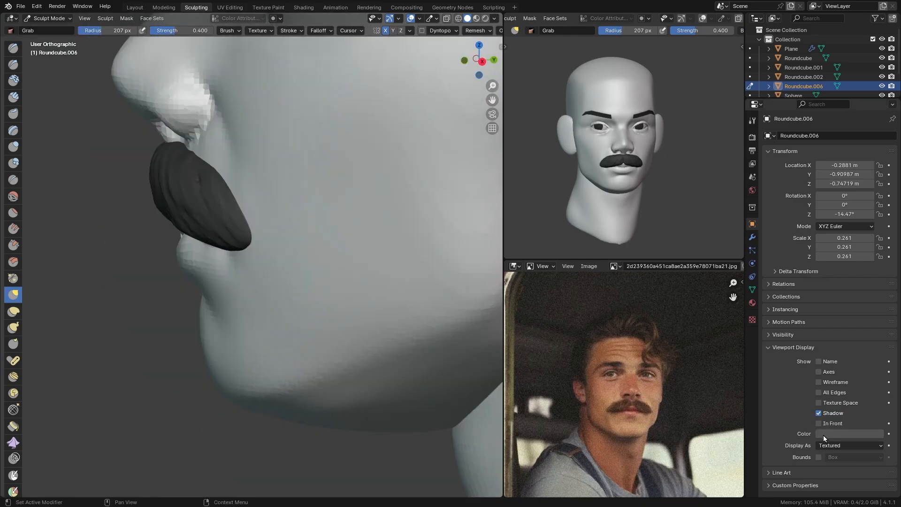
Set the mustache's viewport display color to dark brown and return to Object Mode.
left_click(823, 433)
left_click(815, 346)
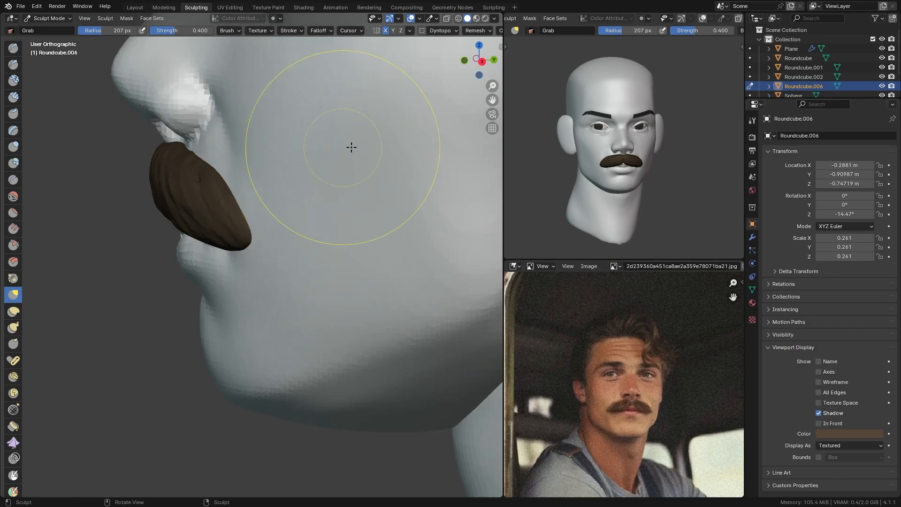
key("ctrl+Tab")
Select the Sphere eyeball and switch it to Vertex Paint mode.
middle_click_drag(236, 198, 310, 163)
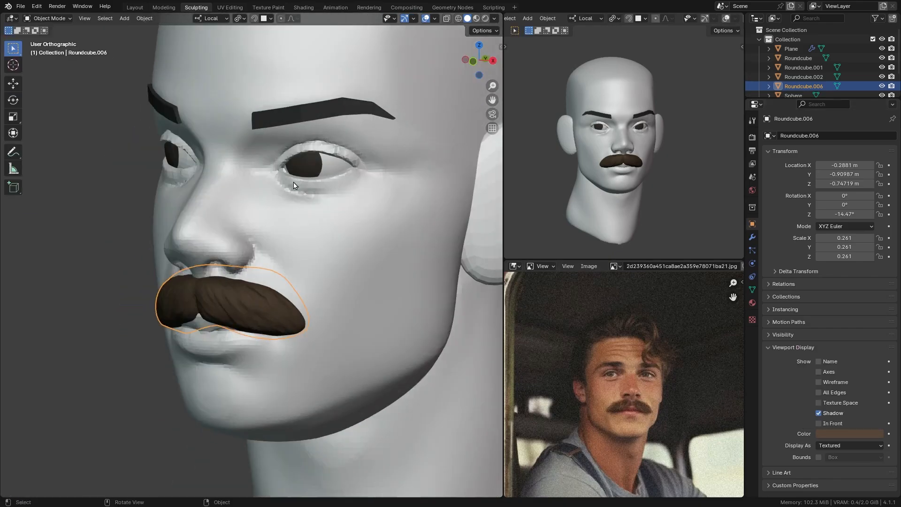
left_click(311, 163)
key("ctrl+Tab")
left_click(313, 109)
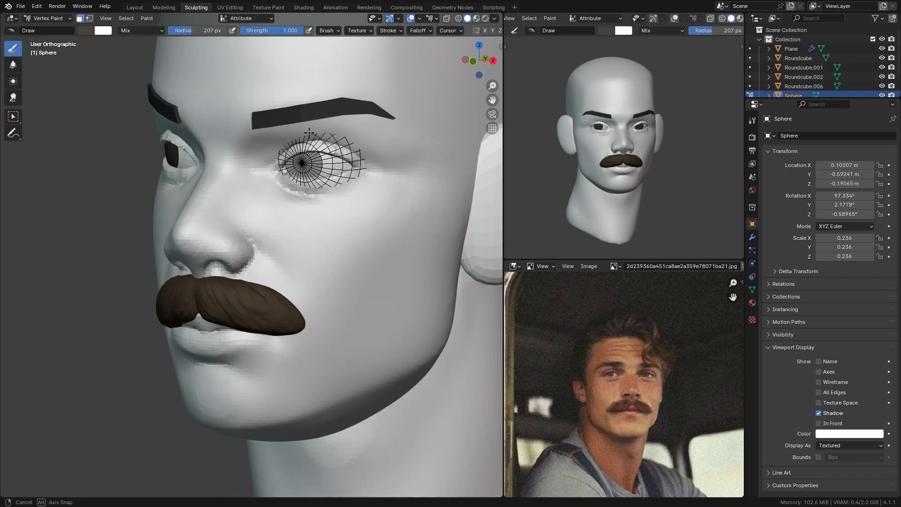
middle_click_drag(238, 172, 279, 171)
Grow the vertex selection at the eyeball's iris and recolor it black in Vertex Paint.
key("Tab")
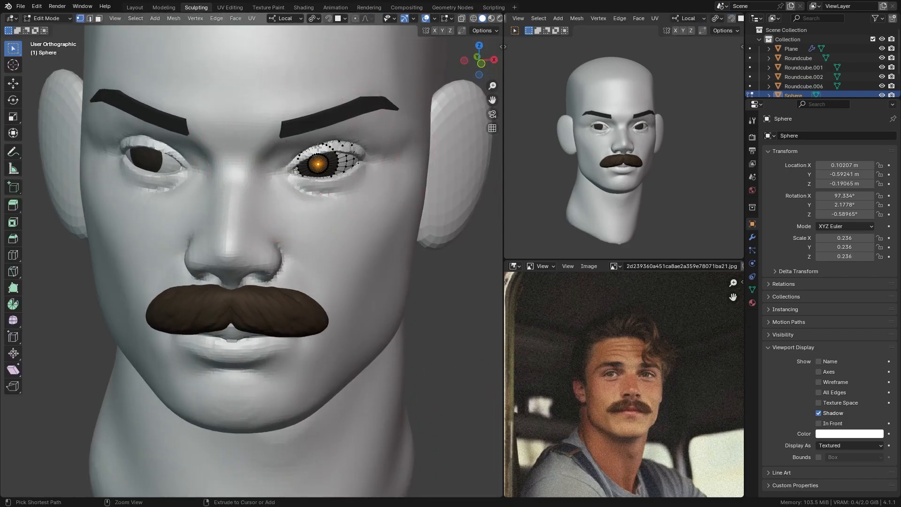
key("ctrl+KP_Add")
key("ctrl+Tab")
left_click(300, 172)
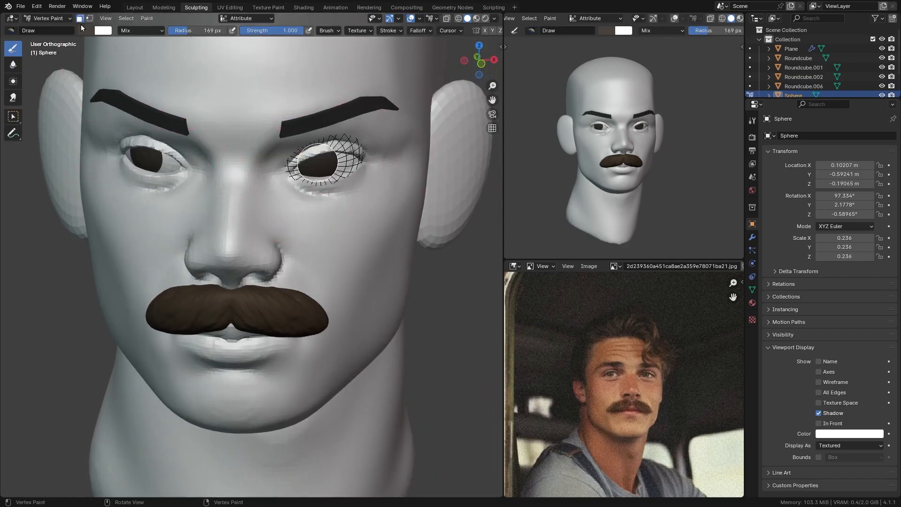
left_click(103, 30)
left_click_drag(173, 100, 171, 107)
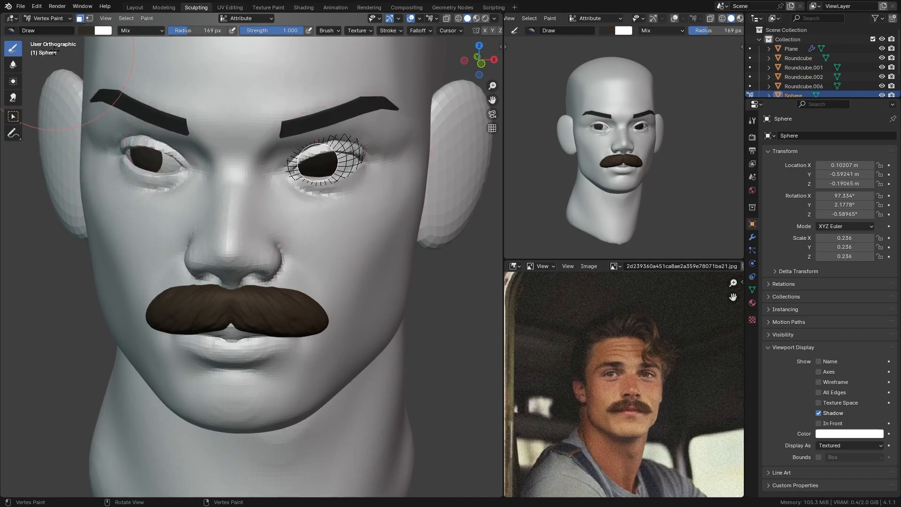
Recolor the iris of the Sphere.001 eyeball black in Vertex Paint over a grown selection, and shade that eyeball smooth.
key("alt+q")
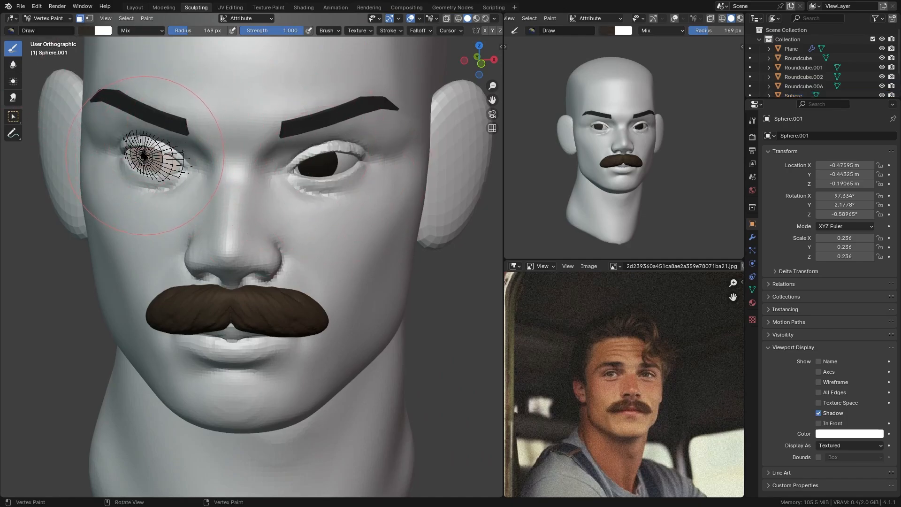
key("Tab")
key("ctrl+KP_Add")
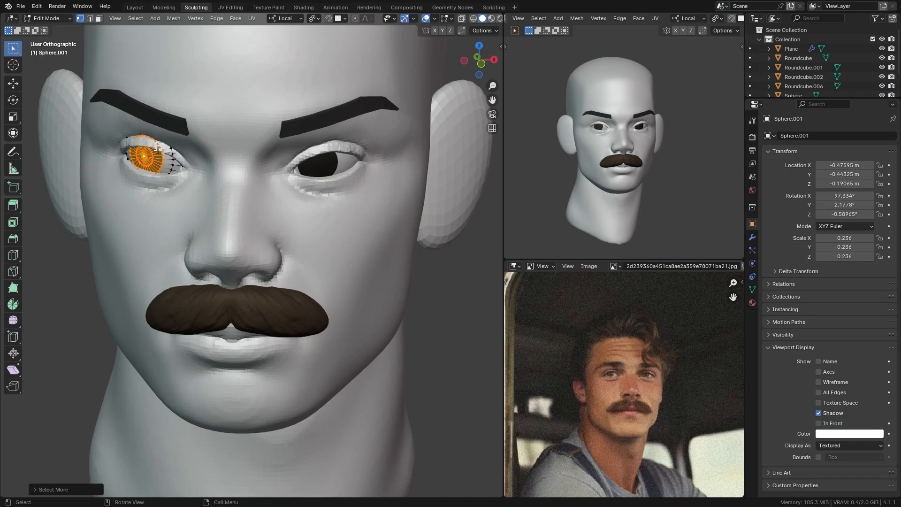
key("ctrl+Tab")
left_click(151, 77)
key("ctrl+Tab")
left_click(155, 151)
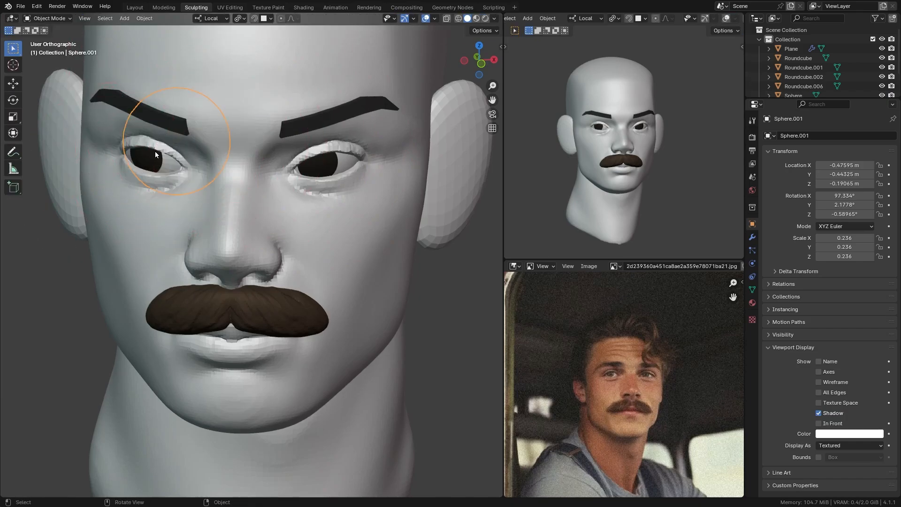
left_click(144, 18)
left_click(171, 224)
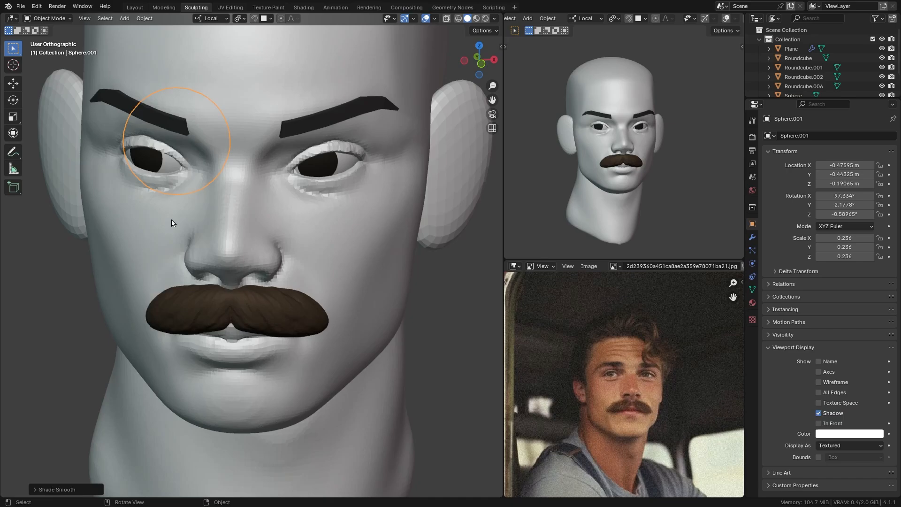
Switch the mustache back to Sculpt Mode and nudge its outer end upward with the Grab brush at 229 px.
scroll(294, 260, "down", 6)
scroll(282, 235, "up", 3)
middle_click_drag(294, 260, 290, 199)
scroll(300, 183, "up", 4)
mouse_move(314, 151)
middle_mouse_down()
mouse_move(329, 163)
mouse_move(281, 151)
middle_mouse_up()
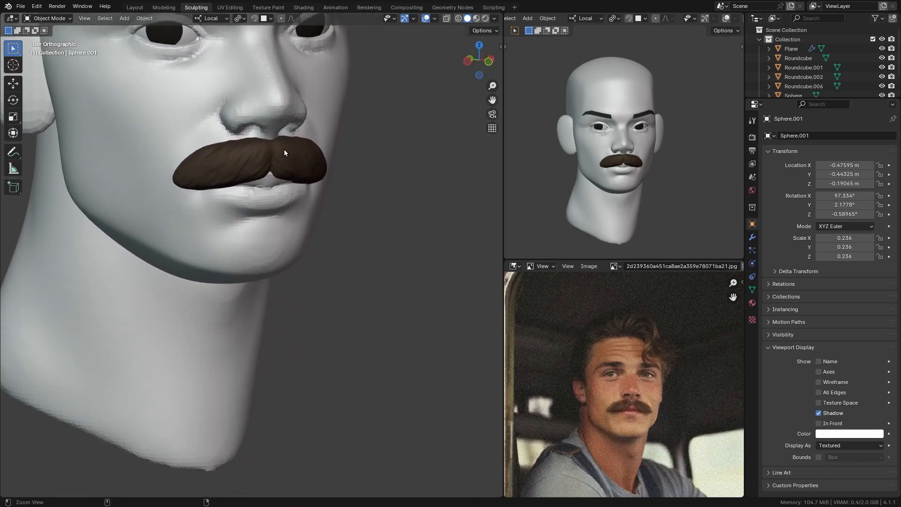
scroll(282, 151, "up", 3)
left_click(323, 123)
key("ctrl+Tab")
left_click(301, 175)
scroll(300, 143, "up", 4)
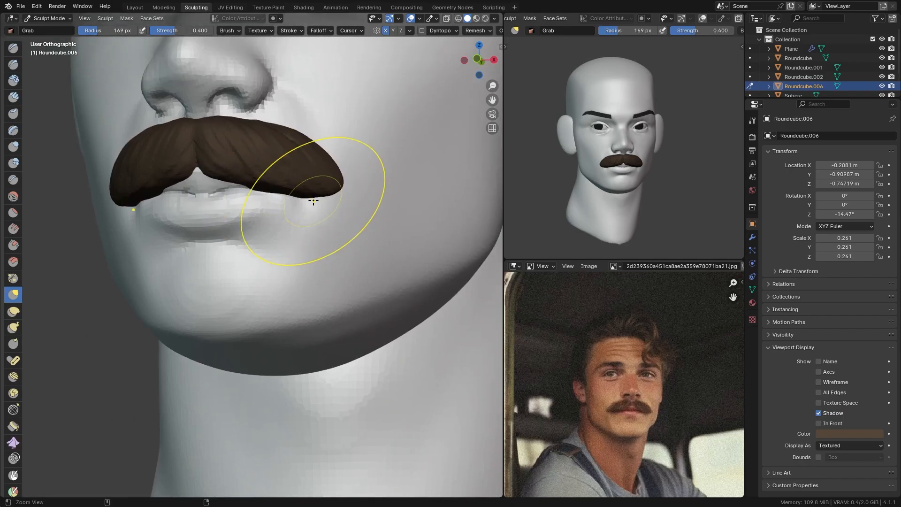
key("f")
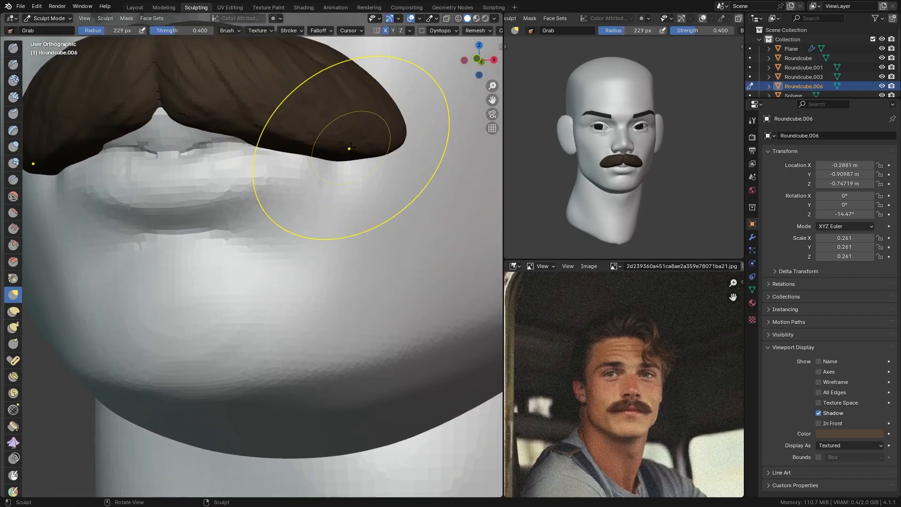
left_click_drag(385, 142, 375, 136)
Pull the lower edge near the mustache's outer end downward with a resized Grab brush.
key("f")
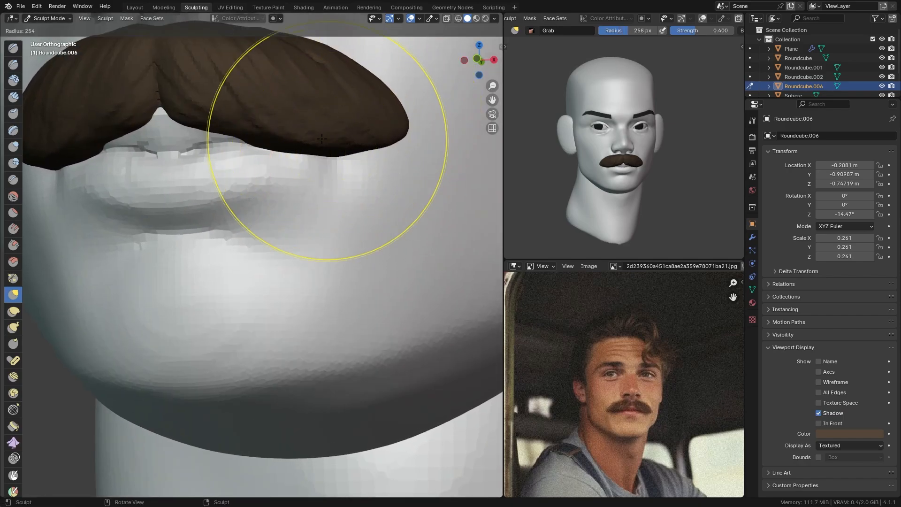
left_click(310, 143)
left_click_drag(323, 152, 319, 162)
key("f")
left_click(263, 151)
scroll(394, 117, "down", 1)
middle_click_drag(396, 117, 381, 234, "shift")
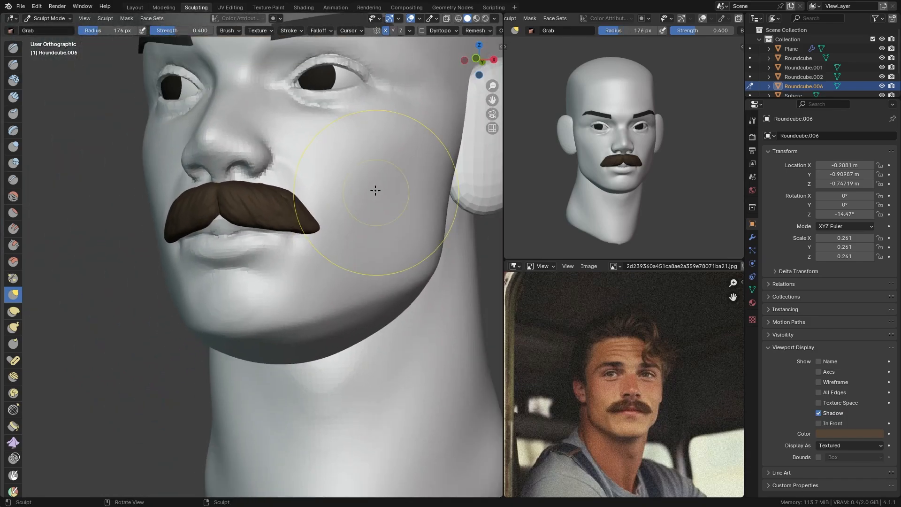
Refine the upper edge of the mustache's outer end with the Grab brush at 101 px.
key("f")
left_click(341, 198)
left_click_drag(301, 205, 309, 201)
scroll(318, 209, "down", 5)
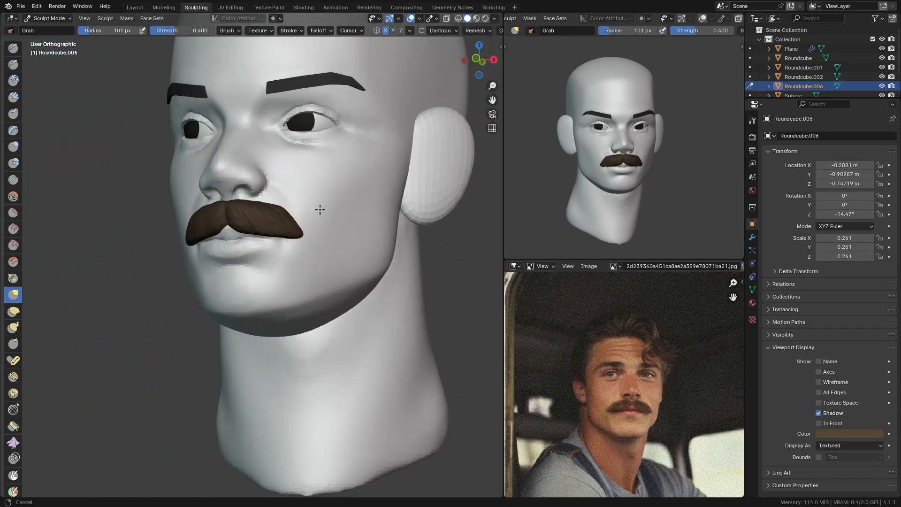
middle_click_drag(297, 225, 323, 234)
In Object Mode, toggle the mustache's visibility to compare the face with and without it, leaving it hidden.
key("ctrl+Tab")
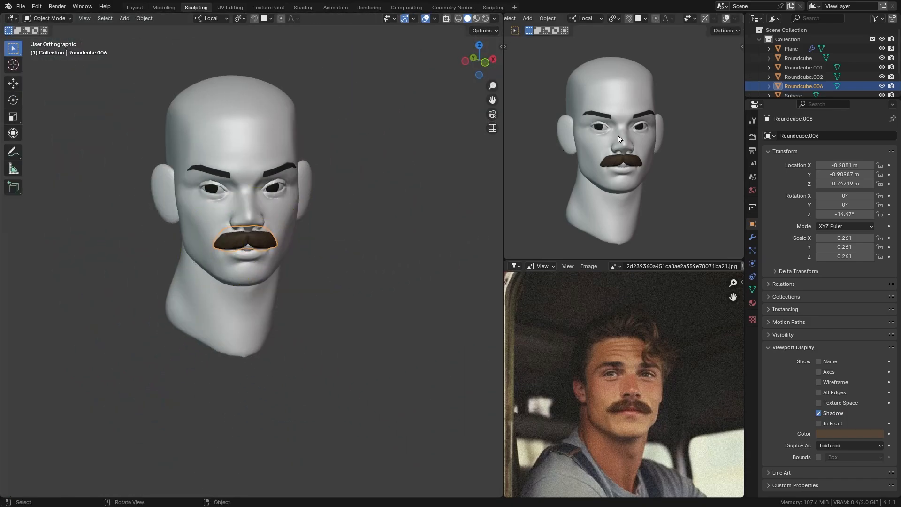
left_click(881, 86)
left_click(882, 86)
left_click(881, 87)
left_click(882, 87)
left_click(882, 86)
left_click(882, 86)
left_click(882, 86)
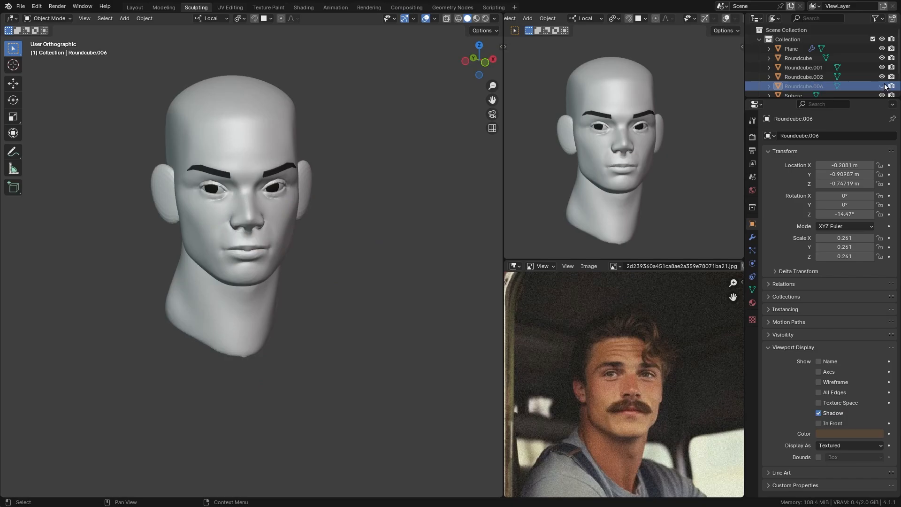
left_click(883, 85)
left_click(883, 85)
Switch sculpting to the head and raise the upper lip's edge with the Grab brush at 149 px.
middle_click_drag(284, 254, 256, 165, "ctrl")
left_click(268, 166)
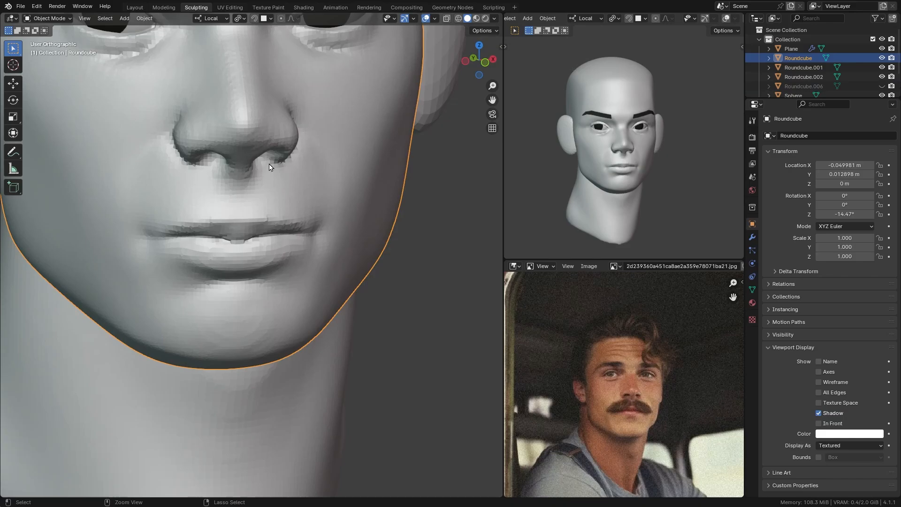
key("ctrl+Tab")
left_click(282, 201)
middle_click_drag(283, 201, 325, 197, "shift")
middle_click_drag(325, 197, 300, 171, "ctrl")
key("f")
left_click(263, 173)
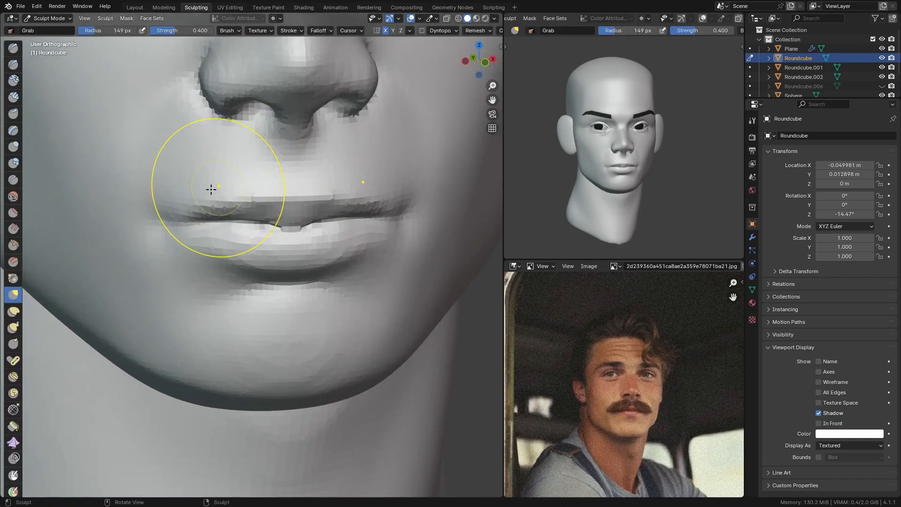
left_click_drag(211, 189, 208, 174)
left_click_drag(269, 190, 270, 180)
left_click_drag(216, 192, 207, 183)
Define the upper lip's top border with the Crease brush at 68 px.
middle_click_drag(247, 189, 312, 174, "shift")
key("shift+c")
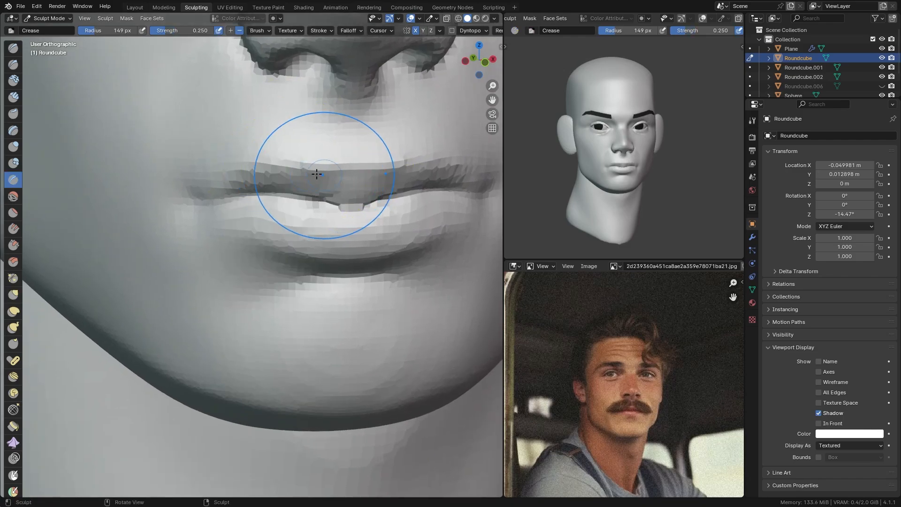
key("f")
left_click(263, 161)
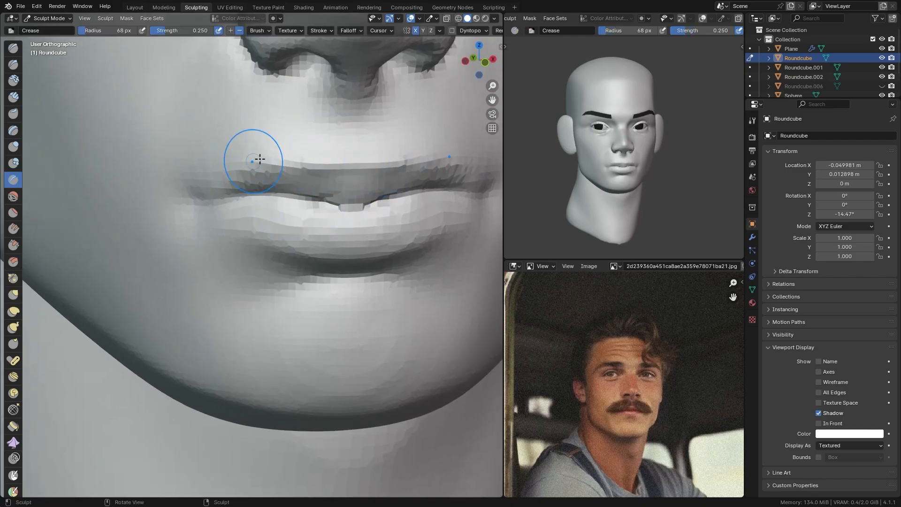
left_click_drag(258, 159, 374, 160)
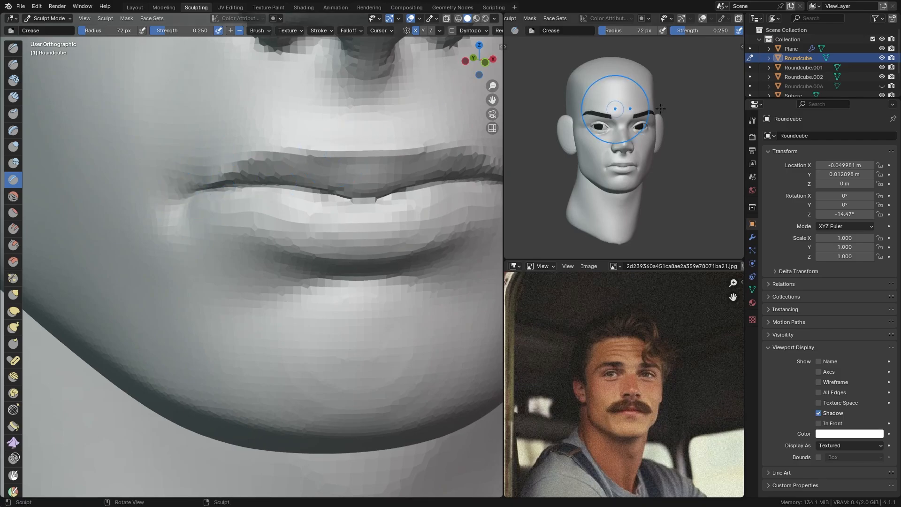
Show the mustache again, save the file and return the head to Object Mode.
left_click(882, 86)
left_click(882, 87)
left_click(882, 87)
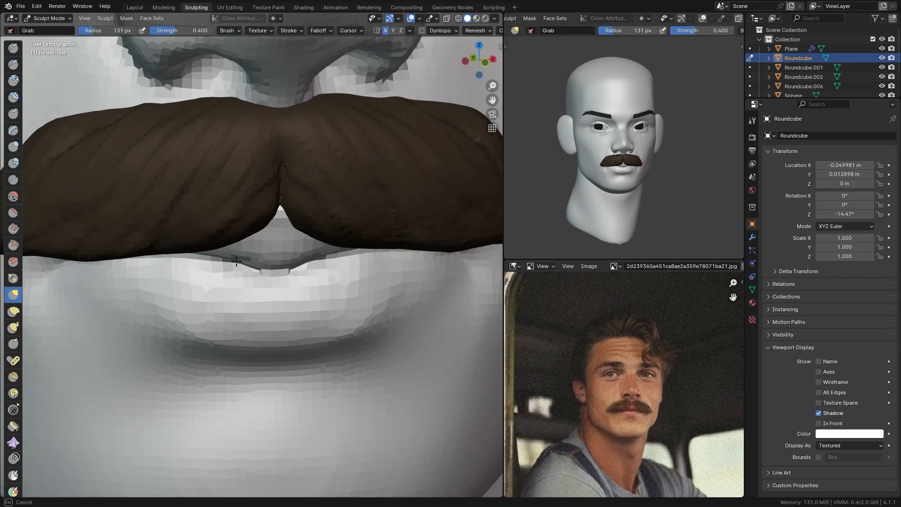
scroll(230, 242, "down", 8)
key("ctrl+s")
key("ctrl+Tab")
left_click(263, 163)
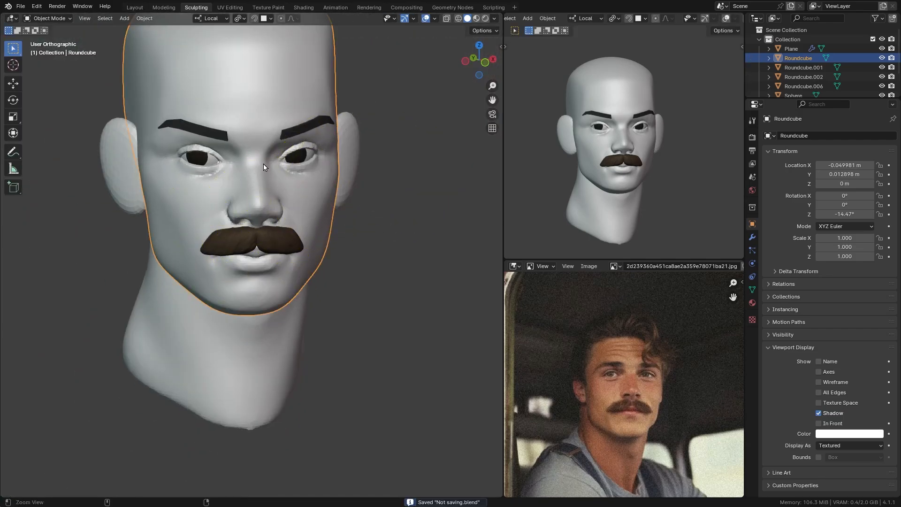
Return the head to Sculpt Mode and mask the hair area of the scalp with Lasso Mask from the side.
scroll(281, 206, "down", 4)
middle_click_drag(300, 241, 276, 232)
left_click(391, 146)
middle_click_drag(323, 162, 340, 187)
mouse_move(340, 186)
middle_mouse_down("ctrl")
mouse_move(336, 168)
mouse_move(345, 186)
middle_mouse_up("ctrl")
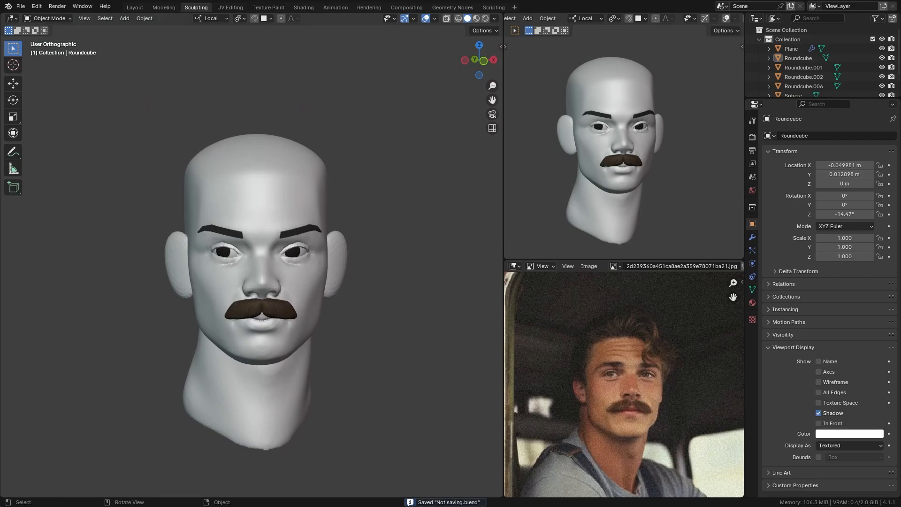
scroll(322, 141, "up", 3)
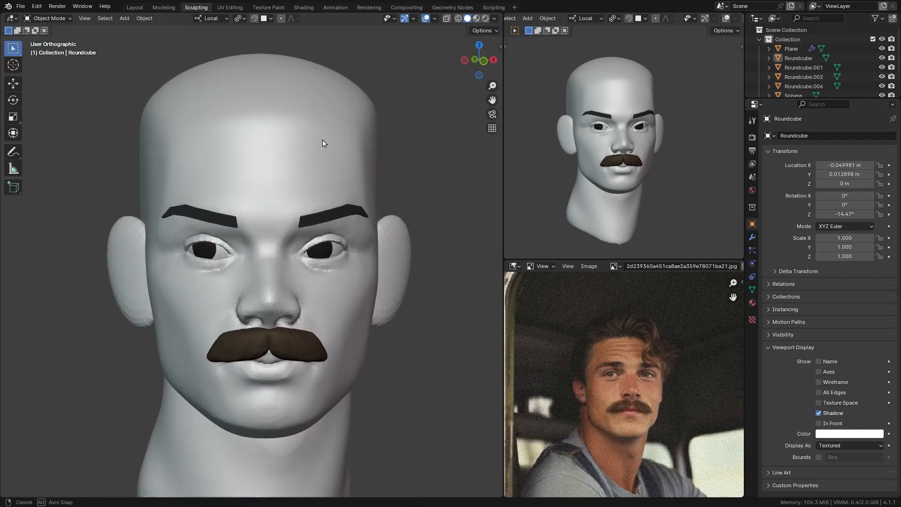
left_click(314, 113)
key("ctrl+Tab")
middle_click_drag(413, 211, 322, 177)
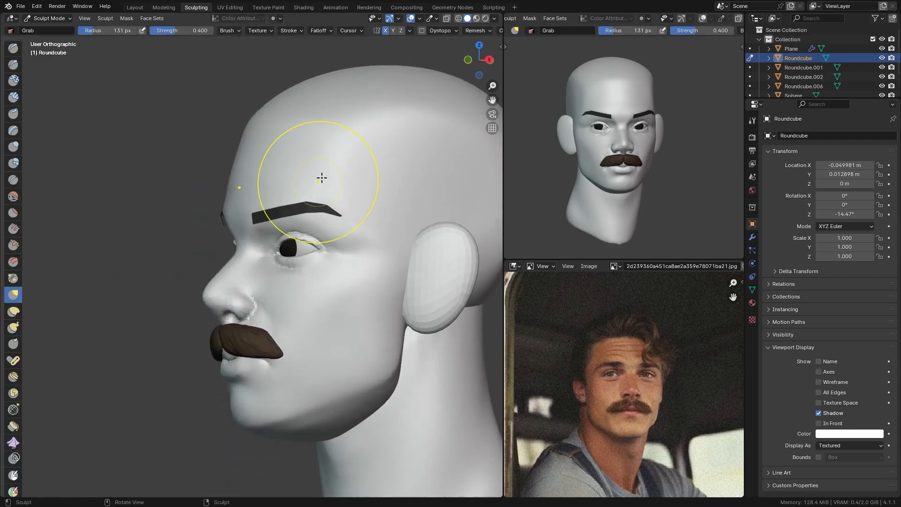
key("q")
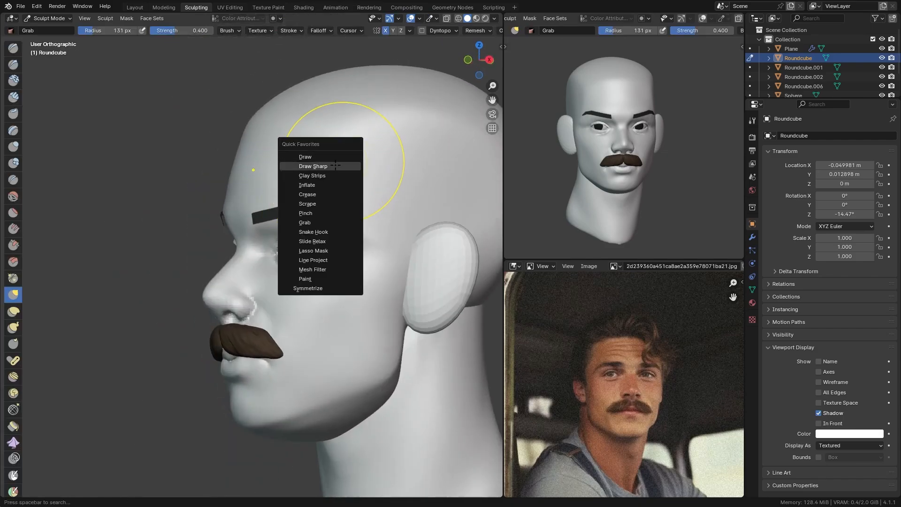
left_click(339, 252)
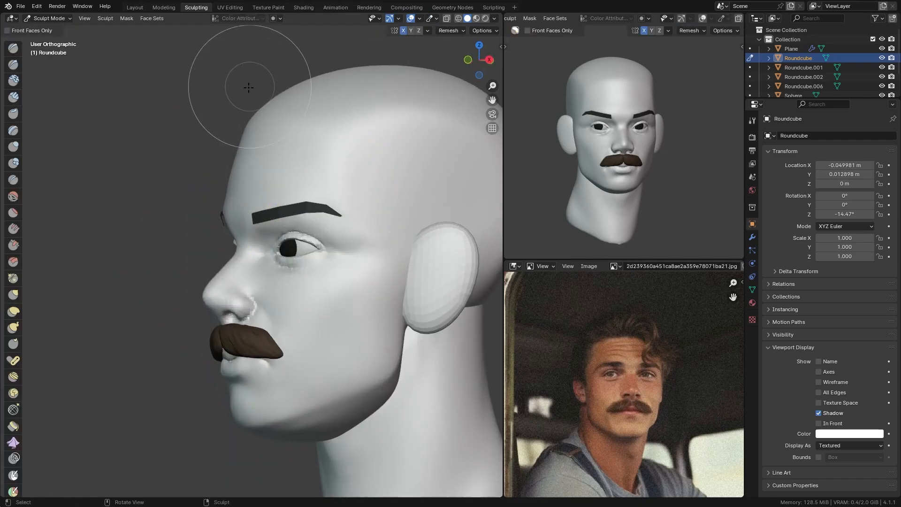
mouse_move(249, 87)
left_mouse_down()
mouse_move(364, 176)
mouse_move(402, 267)
mouse_move(457, 293)
mouse_move(324, 79)
mouse_move(300, 82)
left_mouse_up()
Extend the lasso mask over the unmasked patches at the back of the head and around the temple hairline.
mouse_move(362, 157)
middle_mouse_down()
mouse_move(342, 258)
mouse_move(357, 264)
middle_mouse_up()
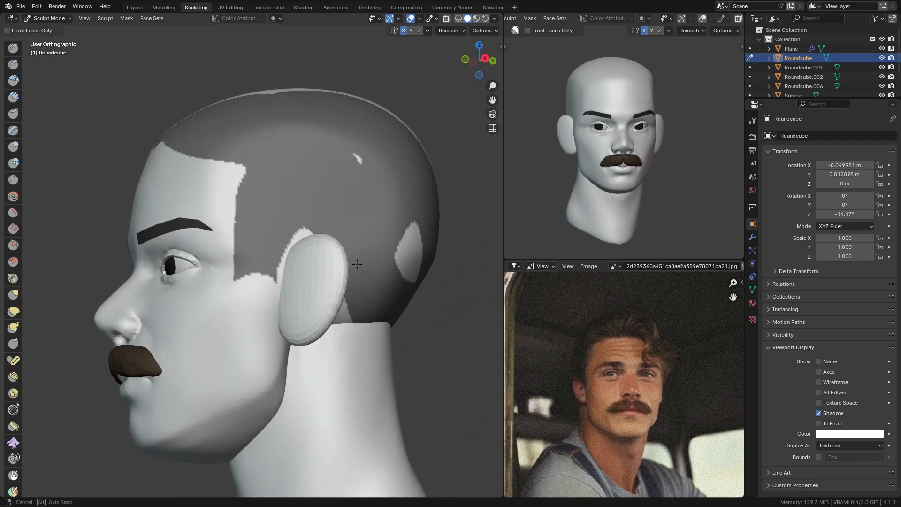
mouse_move(364, 249)
left_mouse_down()
mouse_move(420, 315)
mouse_move(300, 111)
left_mouse_up()
middle_click_drag(202, 115, 255, 162)
mouse_move(239, 159)
left_mouse_down()
mouse_move(161, 154)
mouse_move(121, 111)
mouse_move(175, 135)
mouse_move(212, 43)
left_mouse_up()
middle_click_drag(247, 56, 215, 43)
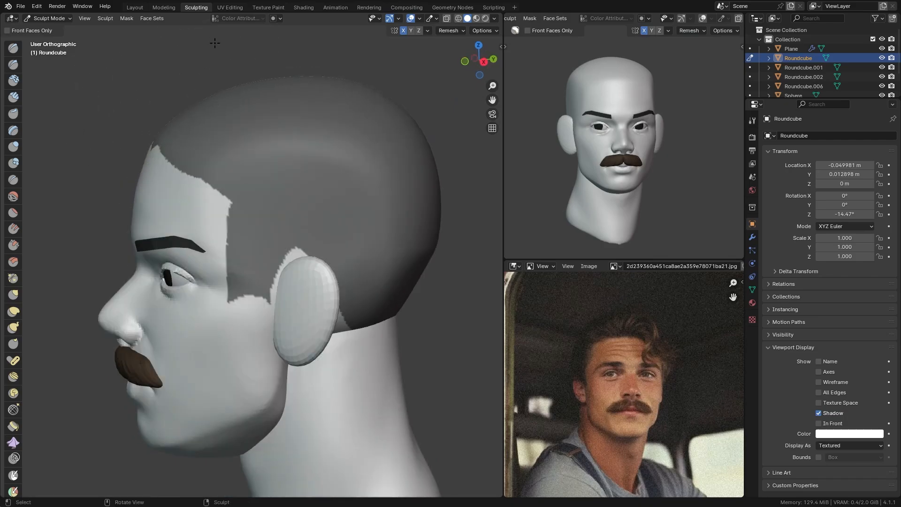
Reshape the scalp mask at the temple with lasso strokes, extending it over the forehead's side and trimming the front of the sideburn.
key("KP_3")
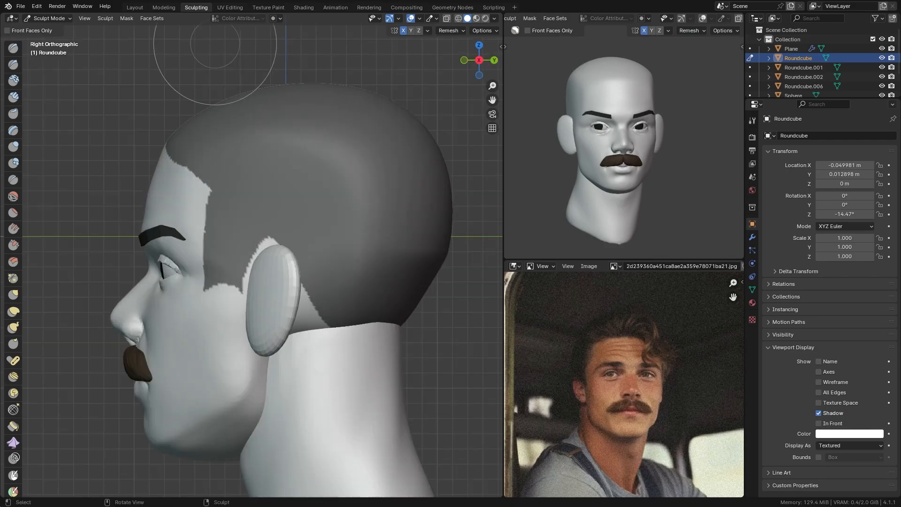
middle_click_drag(191, 150, 151, 133)
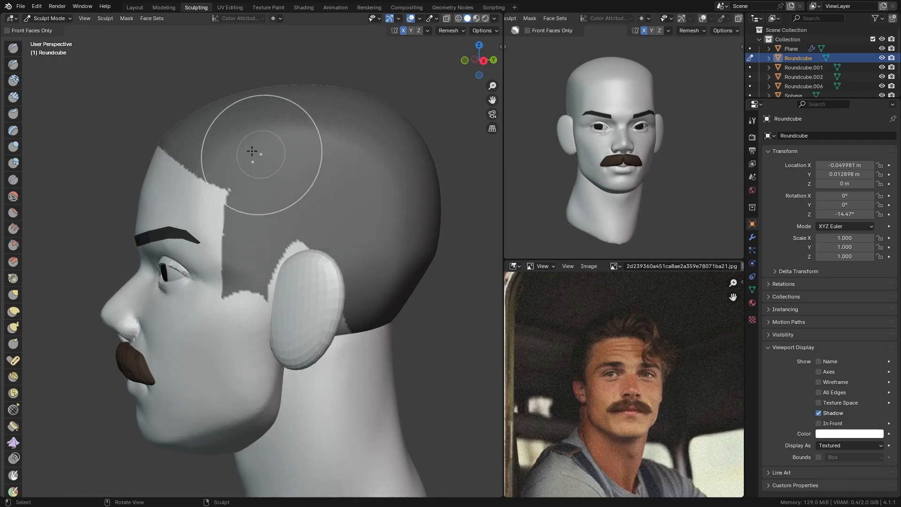
mouse_move(205, 171)
left_mouse_down()
mouse_move(235, 176)
mouse_move(236, 221)
mouse_move(208, 224)
left_mouse_up()
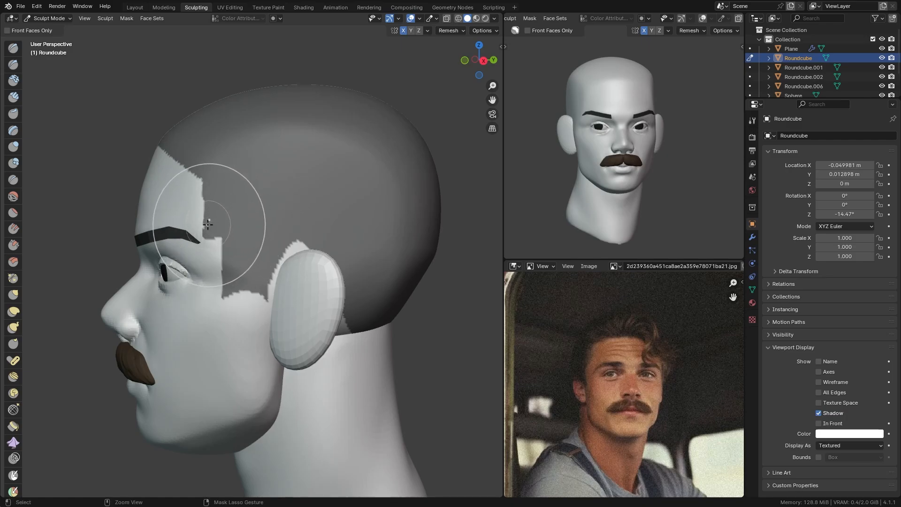
left_click_drag(206, 316, 223, 244)
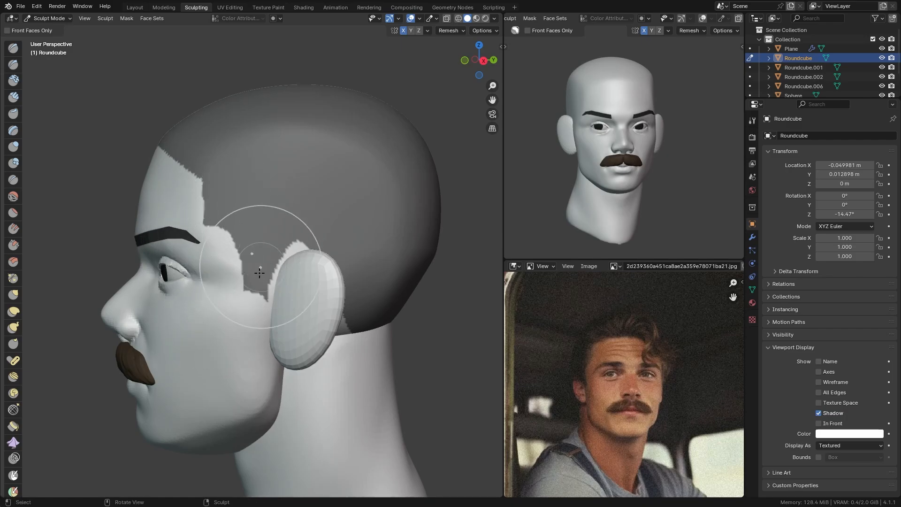
mouse_move(236, 245)
left_mouse_down()
mouse_move(241, 295)
mouse_move(281, 264)
mouse_move(355, 301)
mouse_move(271, 169)
mouse_move(261, 252)
left_mouse_up()
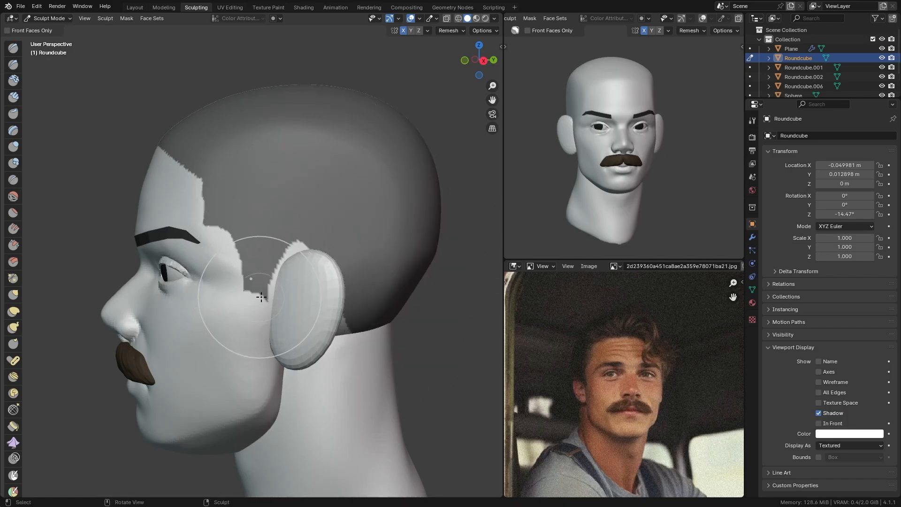
Extract the masked scalp as a solid hair mesh with threshold 0.5, a boundary loop, 4 smooth iterations and projection to the sculpt.
mouse_move(272, 291)
middle_mouse_down()
mouse_move(280, 297)
mouse_move(265, 340)
mouse_move(253, 326)
mouse_move(346, 330)
mouse_move(354, 341)
mouse_move(357, 300)
middle_mouse_up()
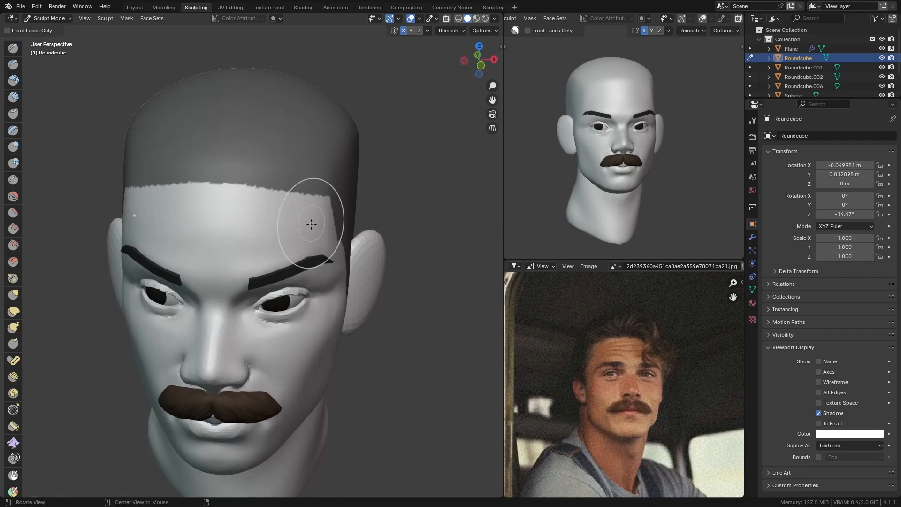
middle_click_drag(313, 214, 285, 246)
middle_click_drag(233, 230, 278, 225)
scroll(260, 152, "down", 4)
left_click(127, 18)
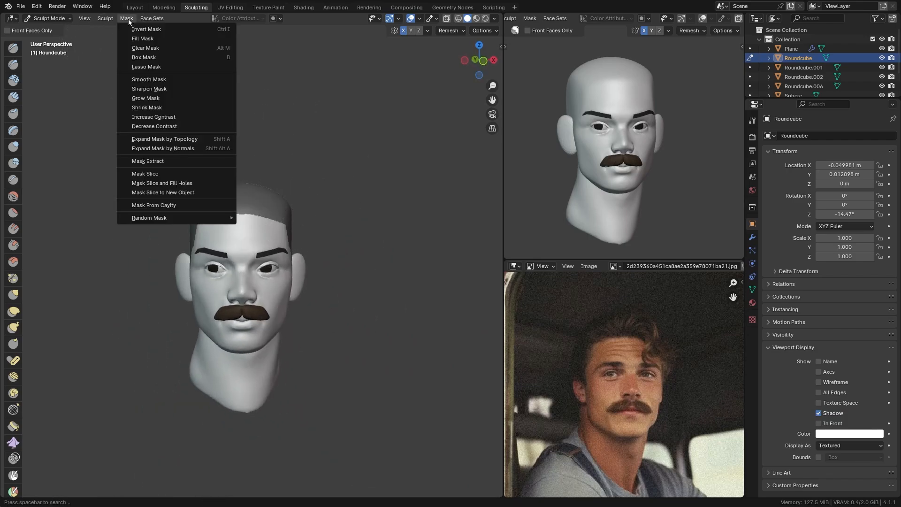
left_click(159, 159)
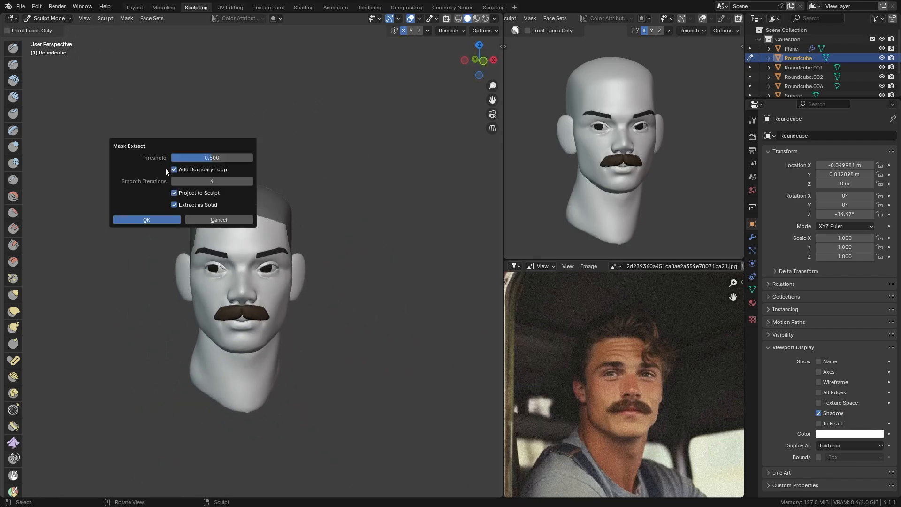
left_click(152, 218)
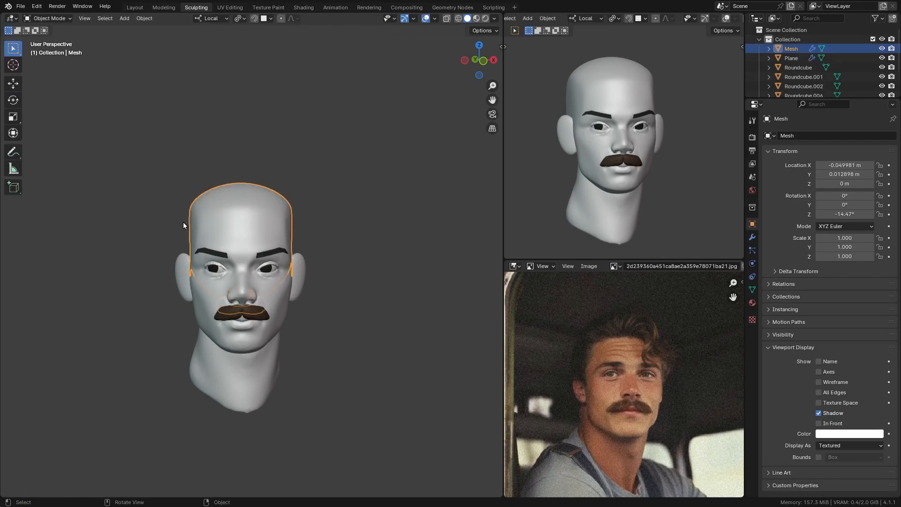
Thicken the extracted hair mesh by setting its Solidify thickness to -0.18 m and offset to 0.
left_click(752, 237)
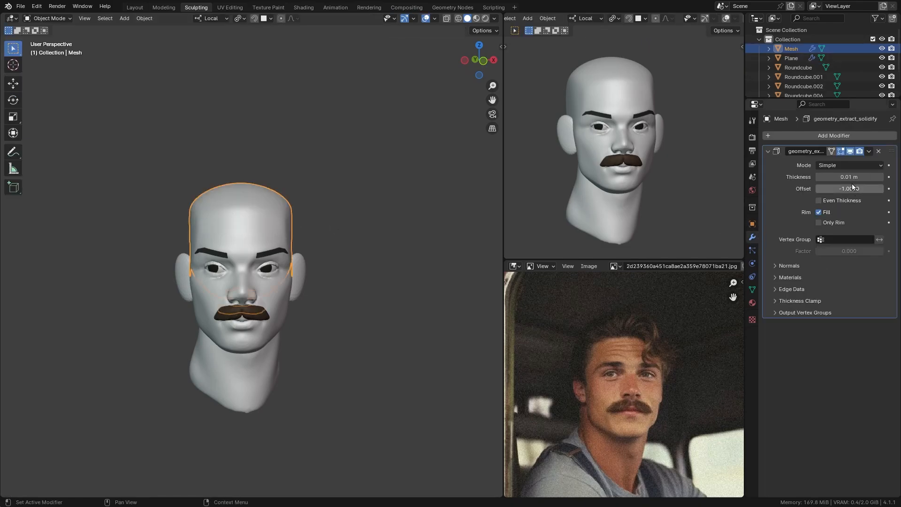
left_click_drag(863, 177, 839, 177)
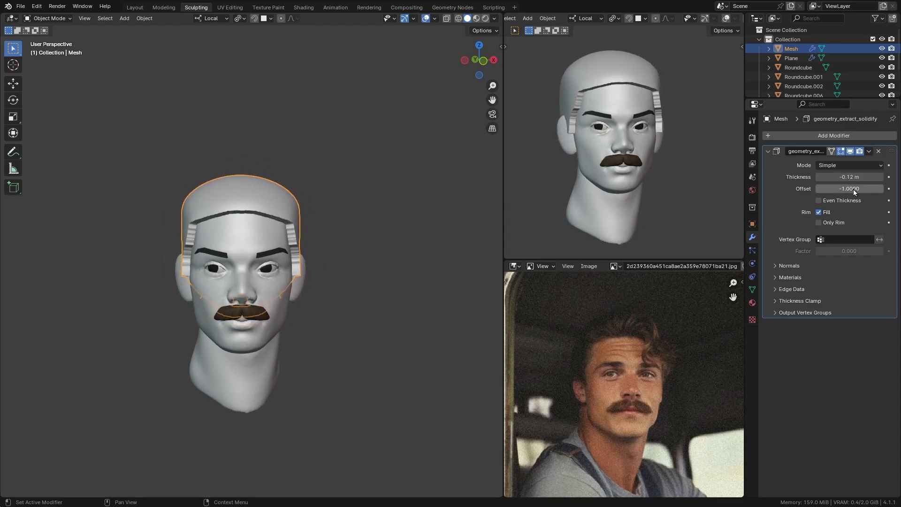
type("0")
key("Return")
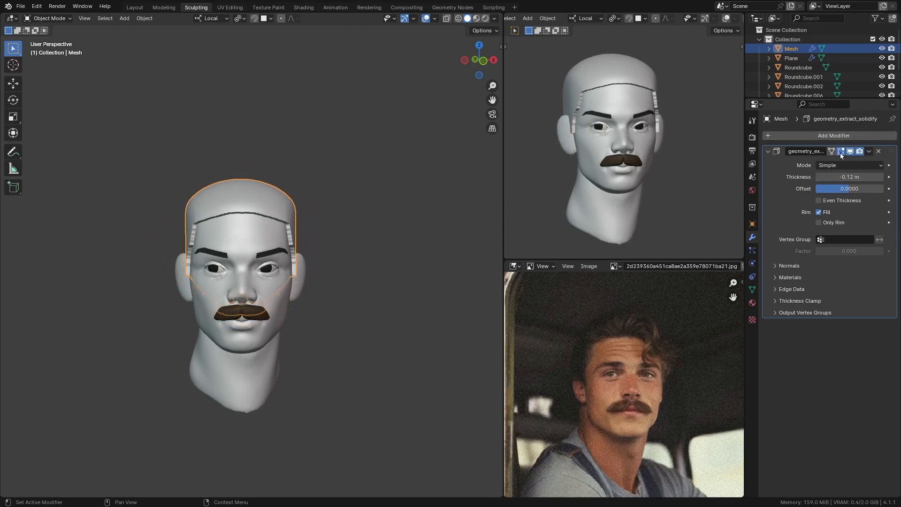
left_click_drag(850, 176, 845, 176)
Copy the mustache's brown viewport color to the extracted hair mesh.
left_click(752, 224)
left_click(254, 310)
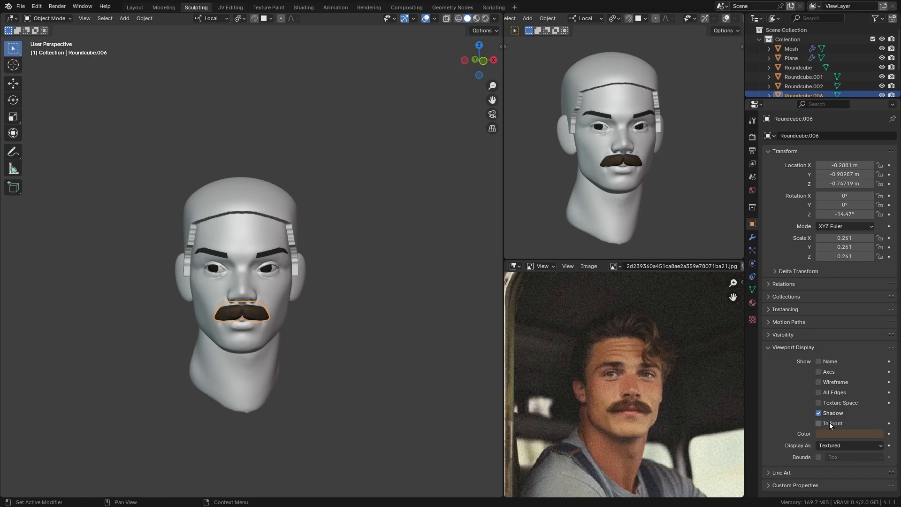
left_click(670, 125)
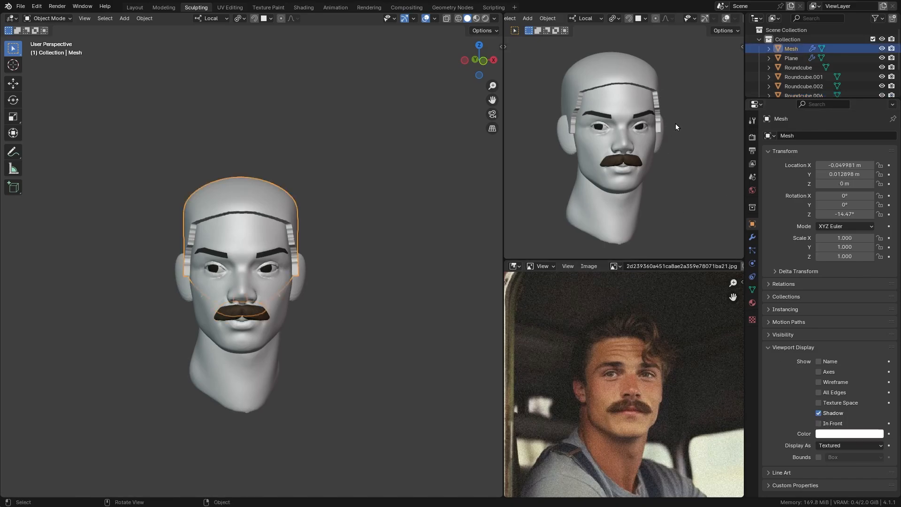
key("ctrl+v")
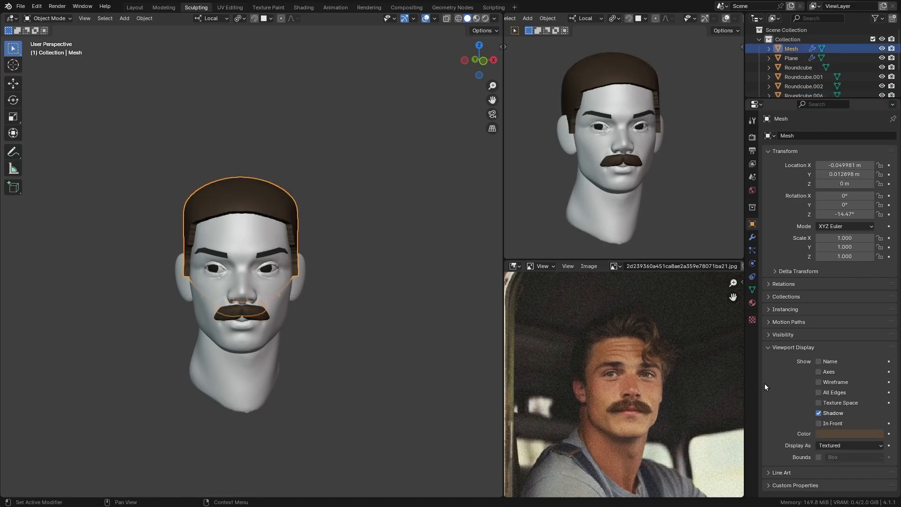
Apply the hair mesh's Solidify modifier and switch the mesh to Sculpt Mode.
scroll(312, 138, "up", 4)
left_click(752, 237)
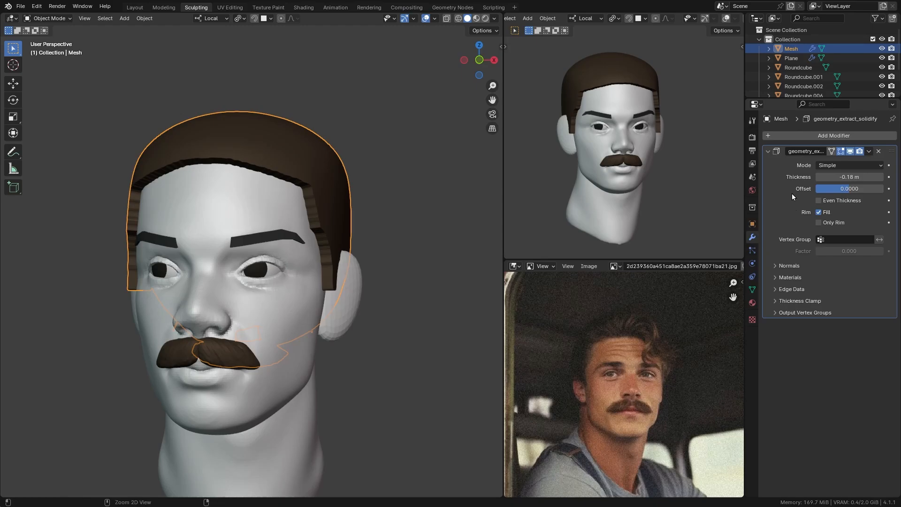
key("ctrl+a")
key("ctrl+Tab")
Shape the front hairline above the forehead with the Grab brush.
mouse_move(226, 144)
middle_mouse_down("shift")
mouse_move(240, 206)
mouse_move(223, 219)
middle_mouse_up("shift")
scroll(244, 195, "up", 1)
key("f")
left_click(294, 218)
mouse_move(293, 219)
left_mouse_down()
mouse_move(234, 220)
mouse_move(270, 242)
mouse_move(290, 239)
left_mouse_up()
key("f")
left_click(268, 227)
Reshape the temple edge and lower end of the sideburn with a large Grab brush.
middle_click_drag(322, 325, 291, 309)
key("f")
left_click(276, 301)
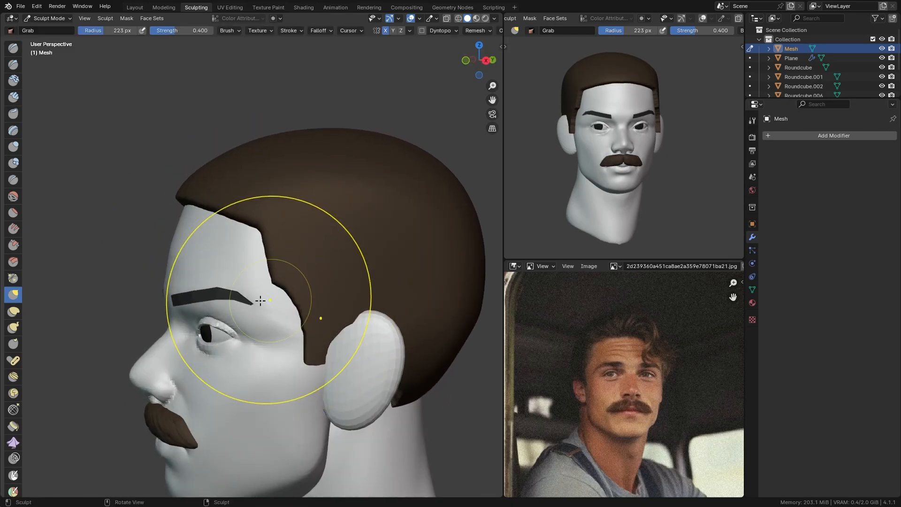
key("f")
left_click(255, 304)
left_click_drag(303, 365, 309, 361)
Reshape the hair's lower edge behind the ear and at the nape with the Grab brush, finishing at 193 px.
middle_click_drag(339, 328, 300, 304)
mouse_move(299, 304)
left_mouse_down()
mouse_move(326, 332)
mouse_move(334, 315)
mouse_move(329, 371)
mouse_move(343, 380)
left_mouse_up()
key("f")
left_click(341, 316)
key("f")
left_click(308, 357)
key("f")
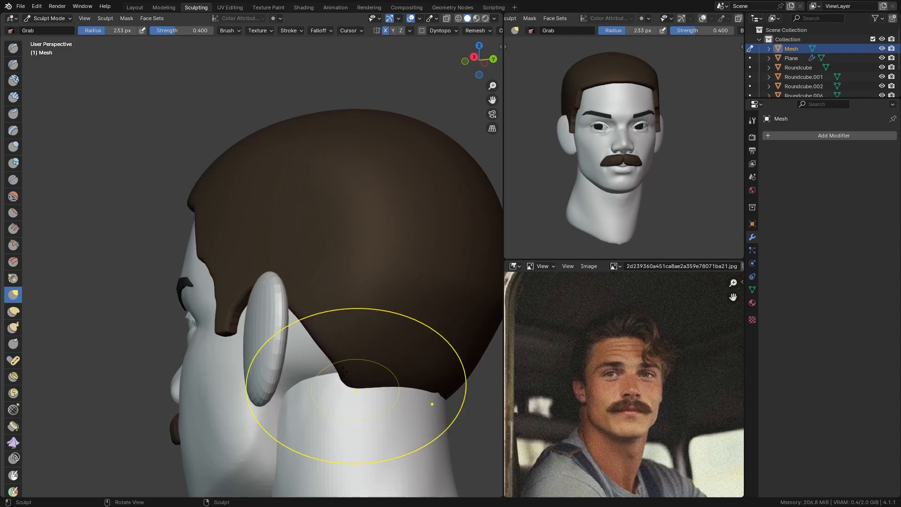
left_click(324, 353)
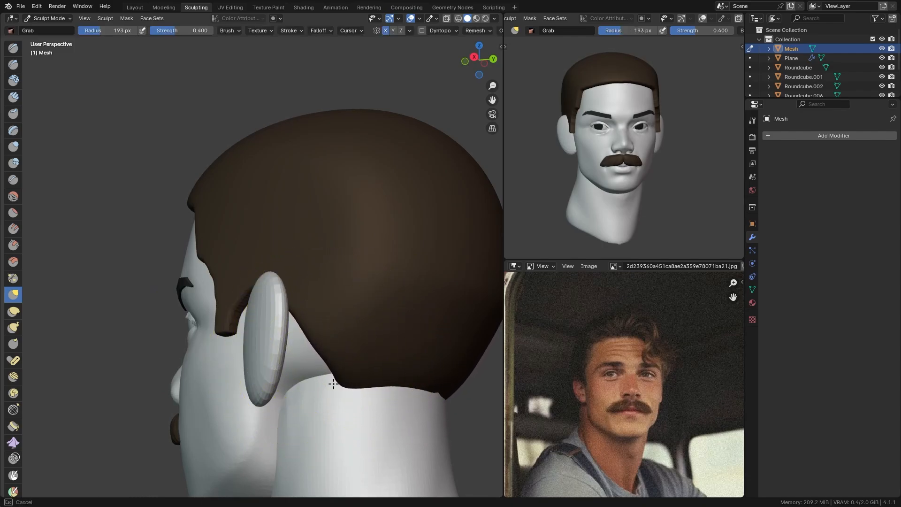
middle_click_drag(333, 384, 375, 272)
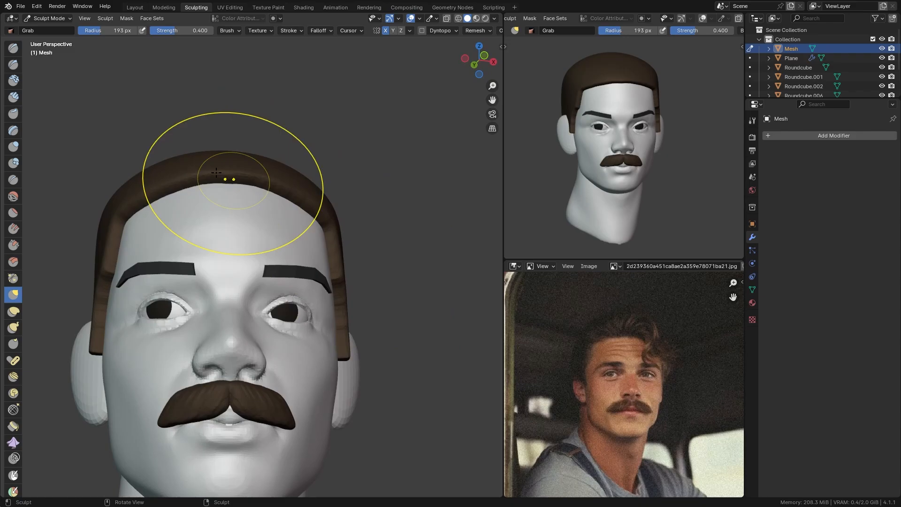
Flatten the thick hair edge along the forehead and temples with the Scrape/Peaks brush at about 100 px.
key("shift+t")
mouse_move(255, 173)
middle_mouse_down()
mouse_move(227, 197)
mouse_move(192, 203)
middle_mouse_up()
key("f")
left_click(190, 218)
key("f")
left_click(166, 200)
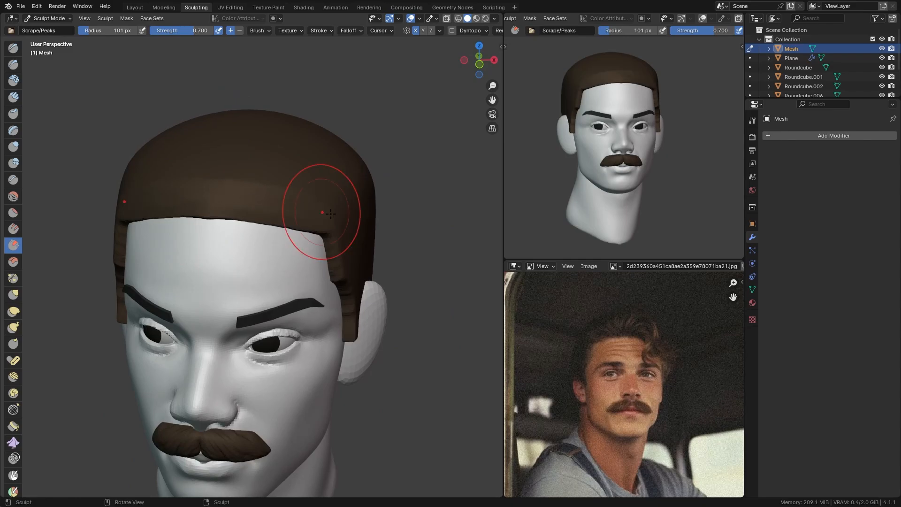
mouse_move(331, 214)
middle_mouse_down()
mouse_move(240, 189)
mouse_move(289, 185)
mouse_move(305, 215)
mouse_move(294, 217)
middle_mouse_up()
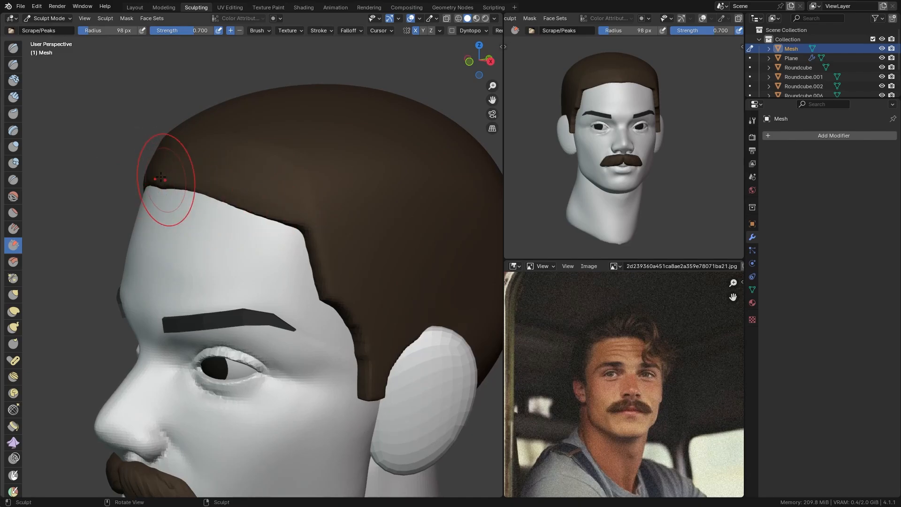
Pull the hair volume at the temple closer to the head with the Grab brush.
middle_click_drag(206, 188, 221, 190)
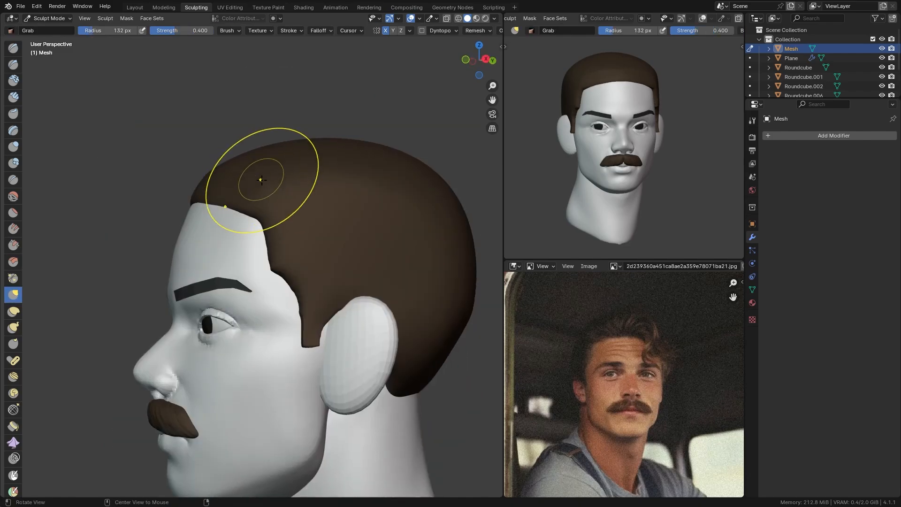
middle_click_drag(259, 179, 359, 225)
mouse_move(359, 234)
middle_mouse_down("ctrl")
mouse_move(357, 214)
mouse_move(382, 227)
middle_mouse_up("ctrl")
key("q")
key("f")
left_click(475, 213)
key("f")
left_click_drag(378, 229, 354, 261)
Taper the sideburn to a thin point against the head beside the ear with the Grab brush, finishing at 231 px.
mouse_move(364, 284)
middle_mouse_down("shift")
mouse_move(330, 189)
mouse_move(334, 162)
middle_mouse_up("shift")
key("f")
left_click(473, 231)
mouse_move(367, 284)
left_mouse_down()
mouse_move(346, 289)
mouse_move(366, 280)
left_mouse_up()
mouse_move(364, 266)
left_mouse_down()
mouse_move(366, 244)
mouse_move(374, 266)
left_mouse_up()
key("f")
left_click(498, 251)
key("f")
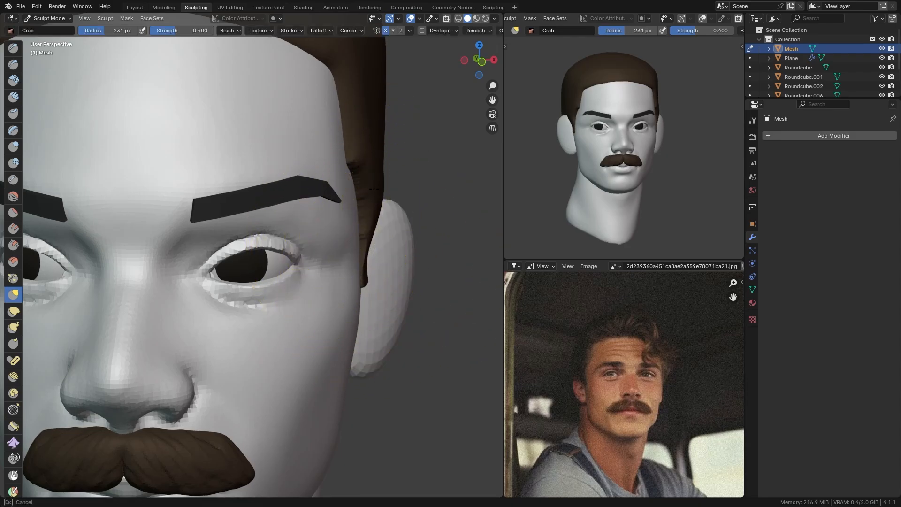
left_click_drag(371, 211, 371, 211)
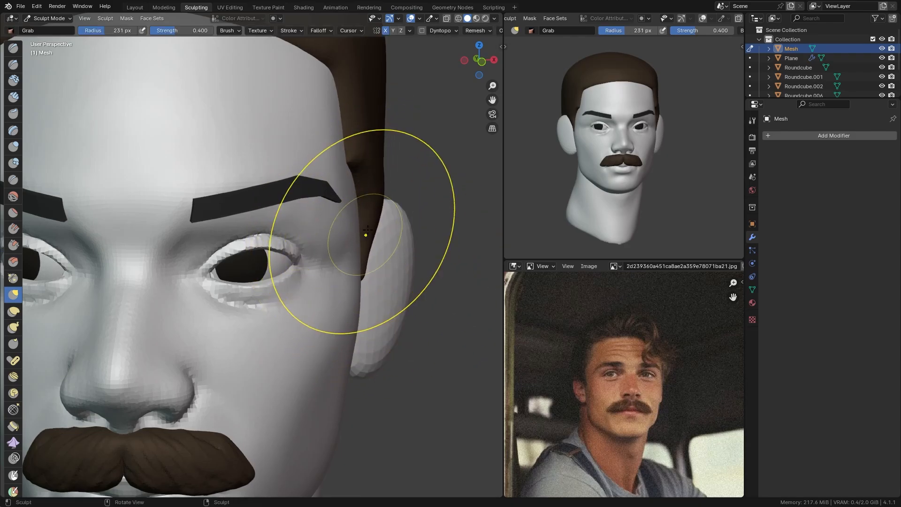
Flatten the temple and sideburn with Scrape/Peaks at 140 px and adjust the opposite side's hair with the Grab brush at 156 px.
scroll(367, 233, "down", 1)
middle_click_drag(368, 232, 368, 187)
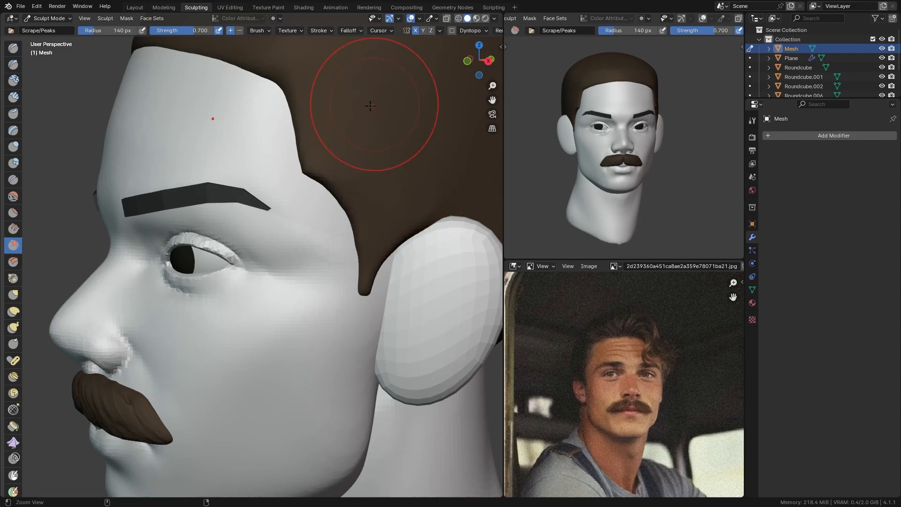
middle_click_drag(371, 106, 365, 143, "ctrl")
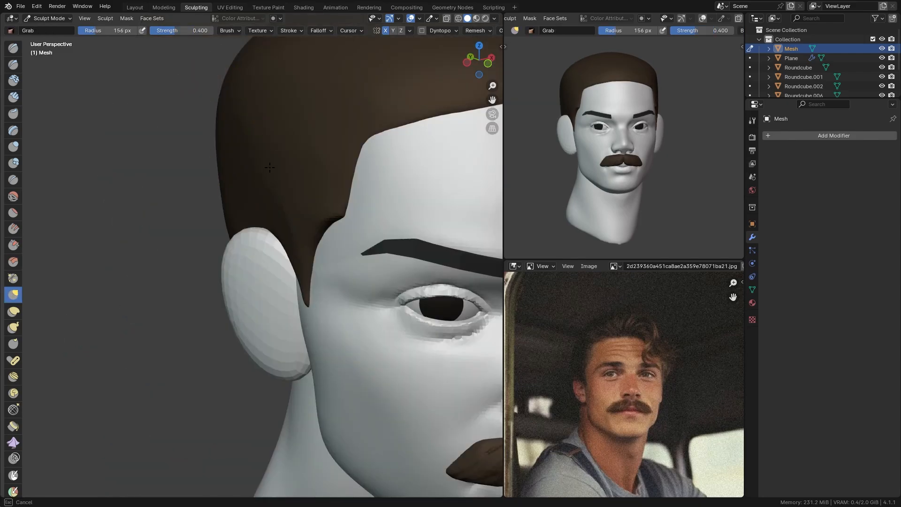
mouse_move(346, 66)
middle_mouse_down()
mouse_move(255, 137)
mouse_move(303, 170)
mouse_move(300, 149)
mouse_move(317, 150)
middle_mouse_up()
key("f")
left_click(214, 188)
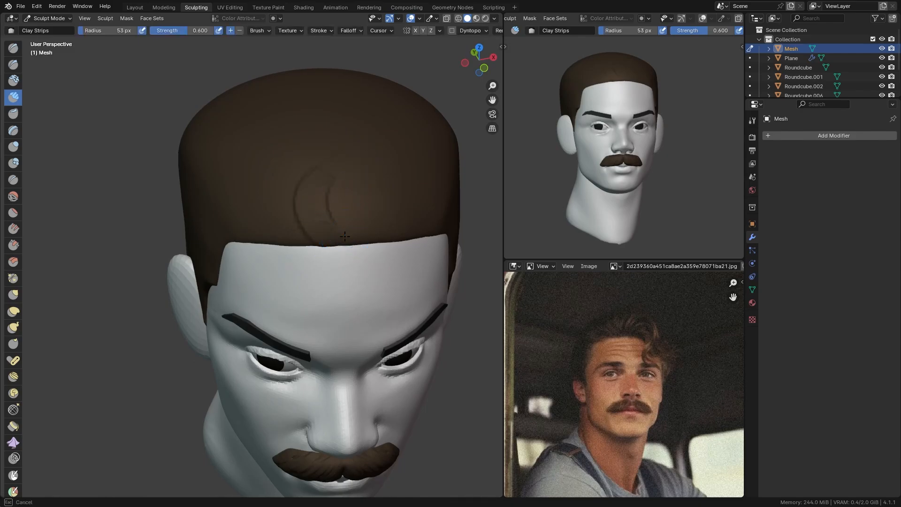
left_click_drag(360, 228, 363, 164)
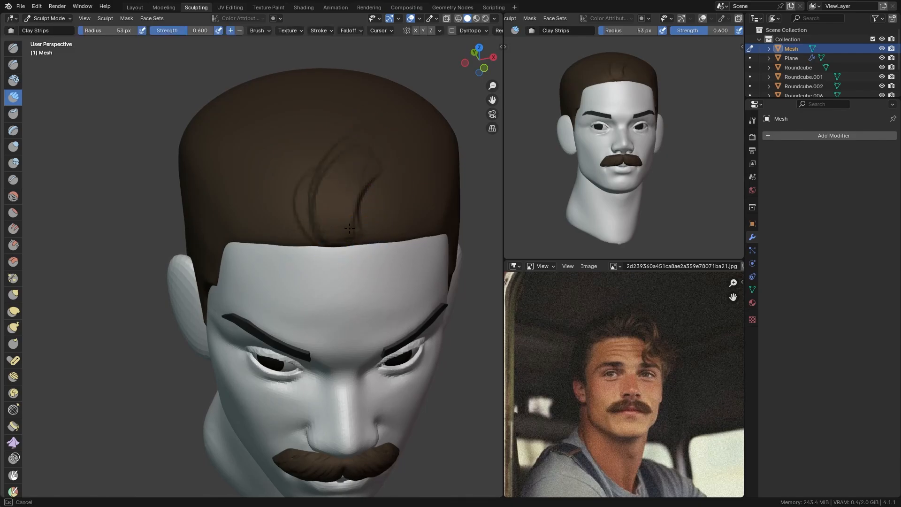
left_click_drag(349, 228, 386, 163)
key("ctrl+z")
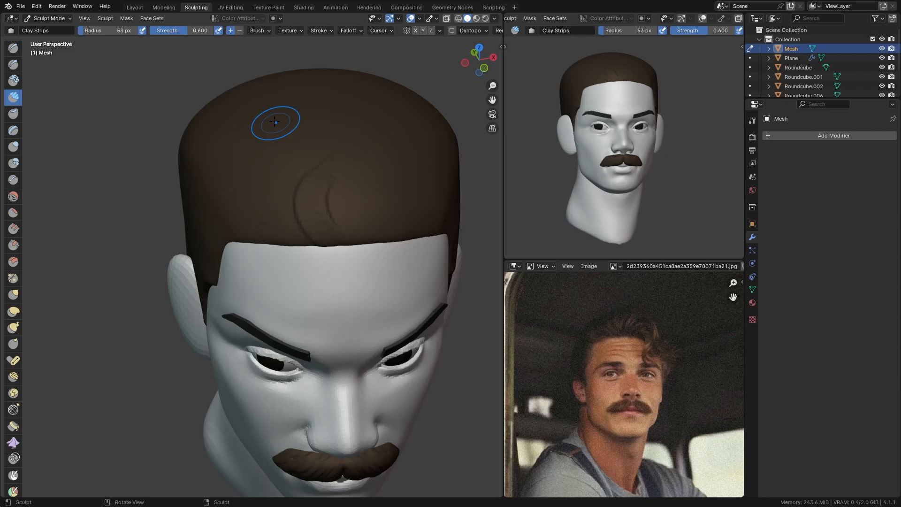
Sculpt swept hair strands with Clay Strips, using 53 px above the forehead and 36 px over the temples and sides.
left_click(258, 30)
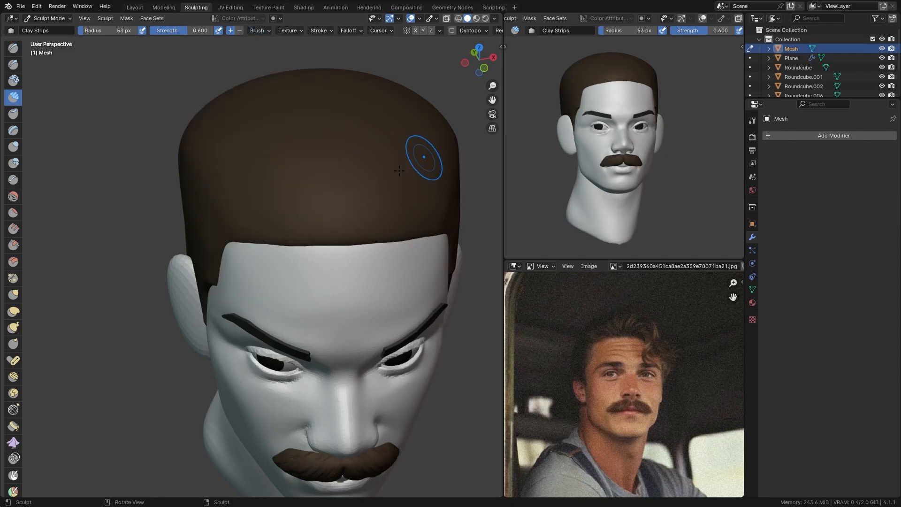
left_click_drag(353, 224, 332, 208)
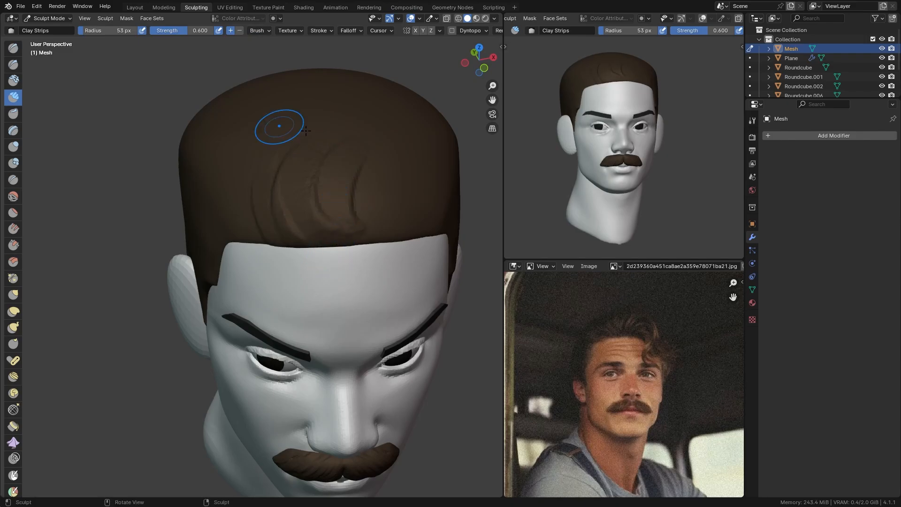
middle_click_drag(276, 212, 288, 207)
key("f")
left_click(288, 227)
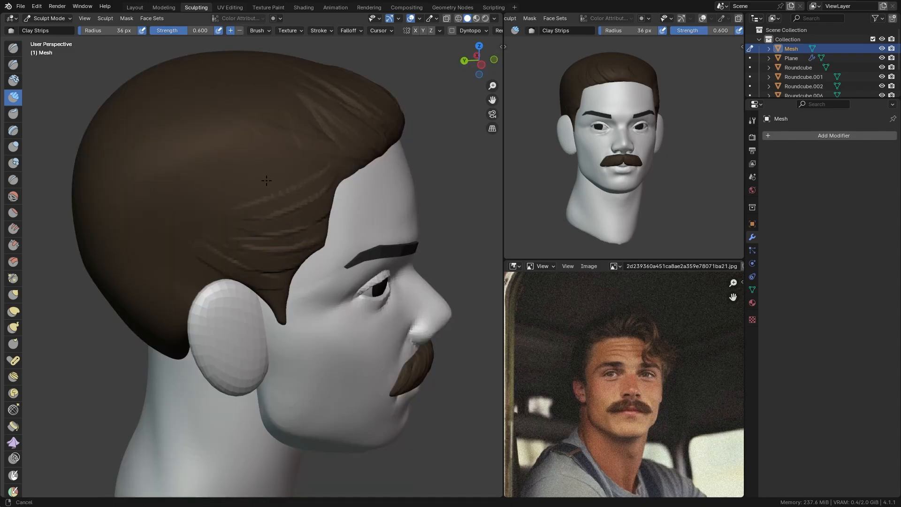
scroll(266, 180, "down", 3)
mouse_move(267, 180)
middle_mouse_down()
mouse_move(239, 245)
mouse_move(284, 209)
mouse_move(269, 213)
mouse_move(269, 191)
mouse_move(285, 169)
middle_mouse_up()
scroll(254, 239, "up", 3)
scroll(269, 171, "up", 1)
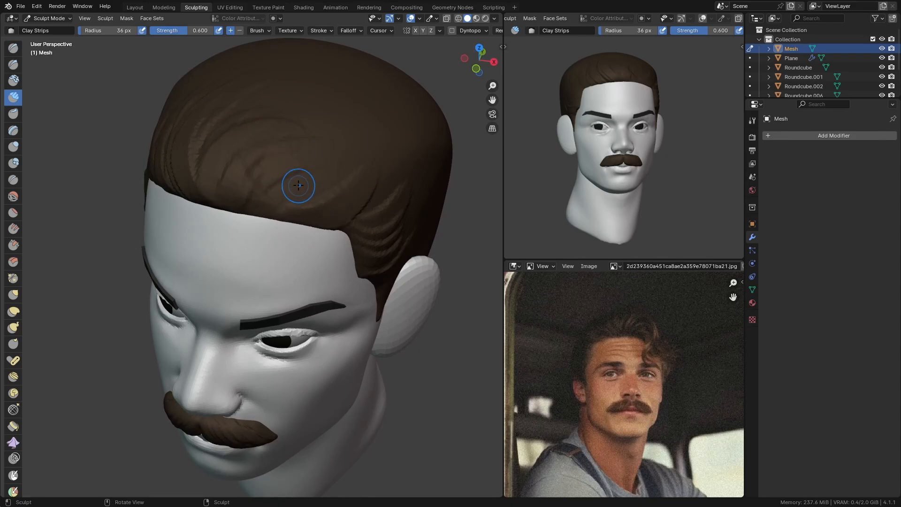
Pull a lock of hair from the front hairline down onto the forehead with the Snake Hook brush at 177 px.
key("k")
key("f")
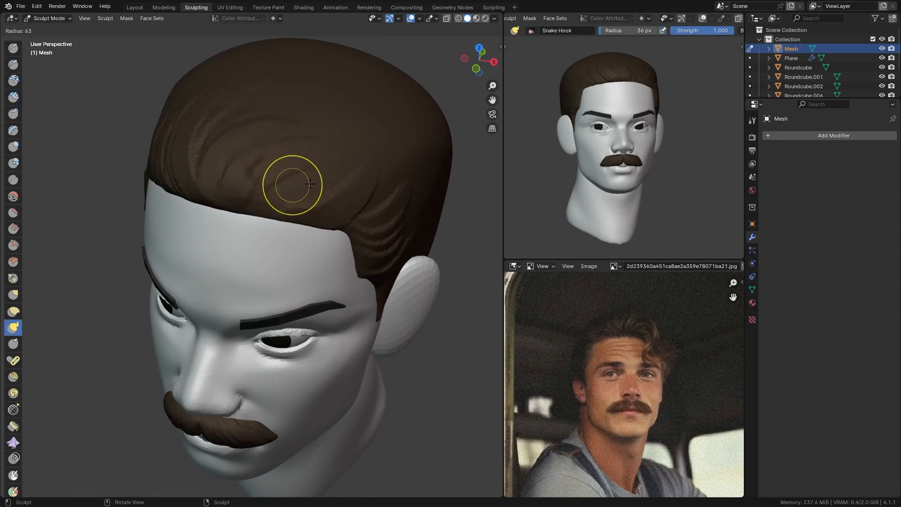
left_click(355, 181)
key("f")
left_click(401, 181)
left_click_drag(304, 171, 327, 164)
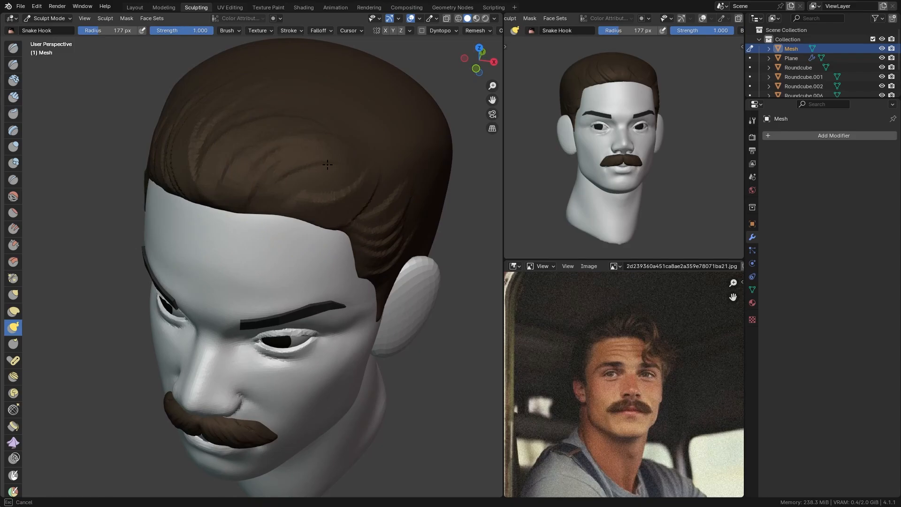
left_click_drag(316, 229, 300, 240)
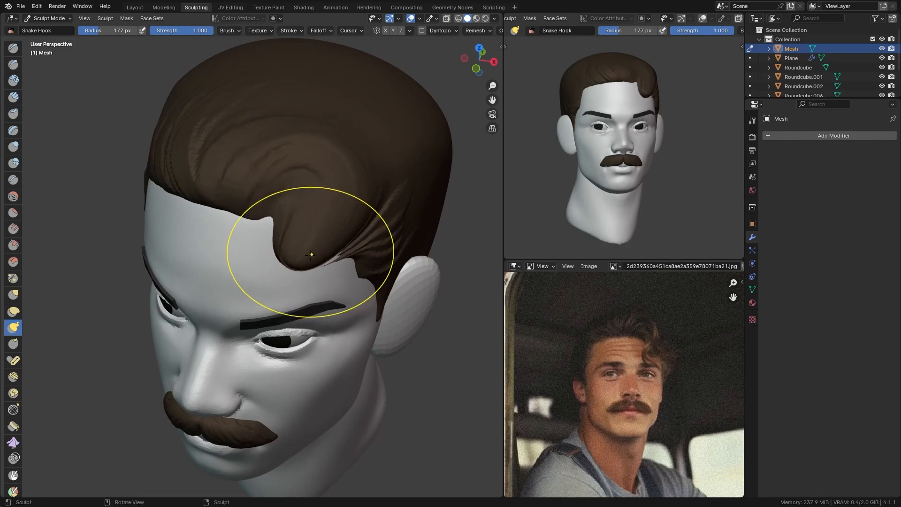
key("ctrl+z")
mouse_move(296, 174)
left_mouse_down()
mouse_move(348, 198)
mouse_move(302, 237)
mouse_move(290, 277)
left_mouse_up()
Lengthen the forelock toward the eyebrow and flick its tip outward with Snake Hook at 141 px.
key("f")
left_click(393, 210)
mouse_move(290, 276)
middle_mouse_down()
mouse_move(261, 225)
mouse_move(227, 195)
middle_mouse_up()
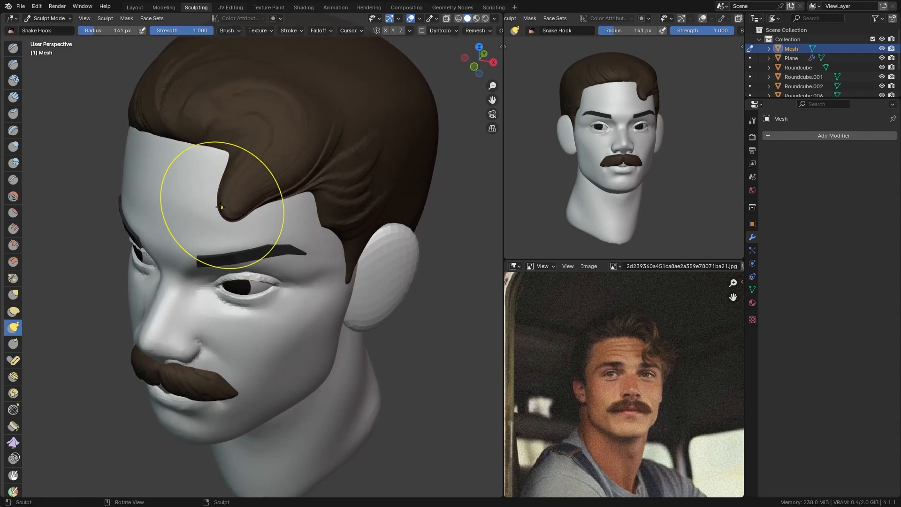
mouse_move(227, 195)
left_mouse_down()
mouse_move(252, 241)
mouse_move(272, 254)
left_mouse_up()
middle_click_drag(272, 255, 291, 183)
left_click_drag(291, 183, 310, 159)
middle_click_drag(310, 158, 346, 158)
middle_click_drag(346, 157, 345, 136, "ctrl")
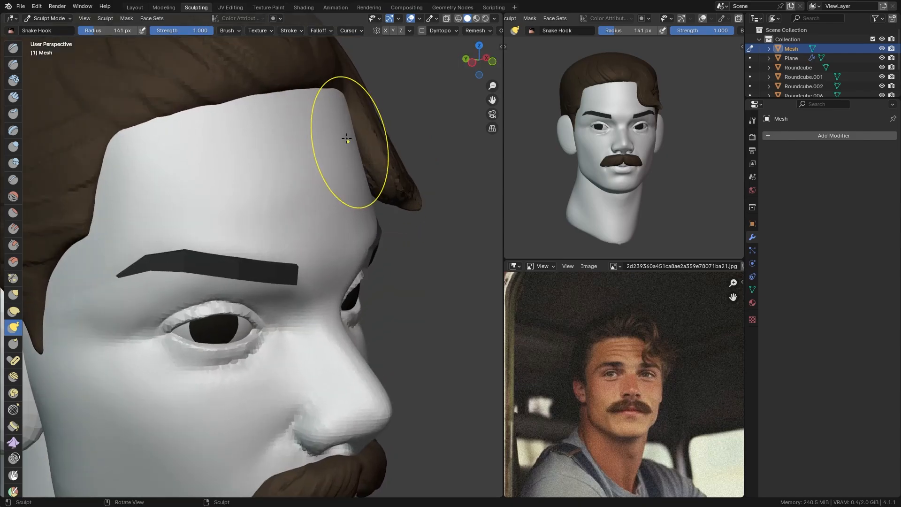
Adjust the root of the forelock where it leaves the hairline with the Grab brush.
key("g")
key("f")
left_click(452, 109)
mouse_move(369, 111)
left_mouse_down()
mouse_move(391, 100)
mouse_move(380, 99)
left_mouse_up()
mouse_move(366, 95)
middle_mouse_down("shift")
mouse_move(348, 166)
mouse_move(231, 161)
middle_mouse_up("shift")
Sculpt flowing strands into the forelock with Clay Strips at 48 px and smooth its surface at 96 px.
key("c")
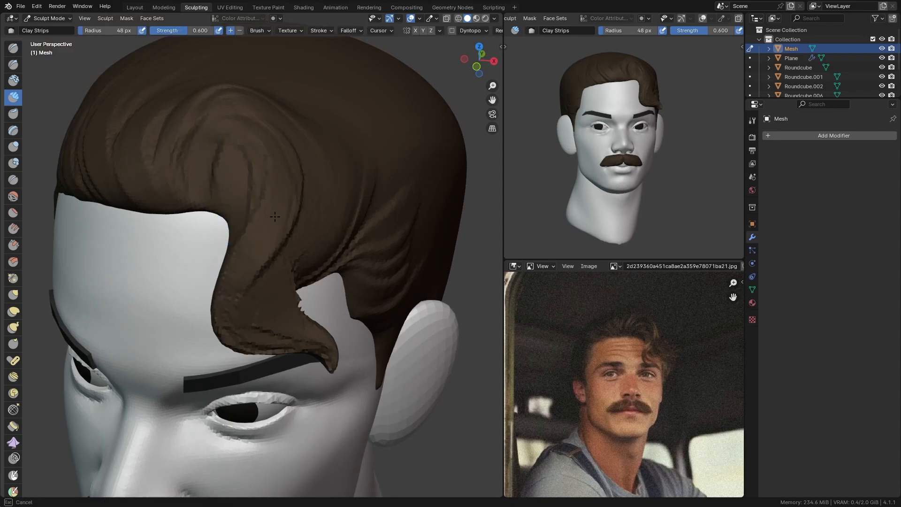
left_click_drag(281, 246, 256, 312)
middle_click_drag(251, 267, 211, 255)
key("f")
left_click(213, 252)
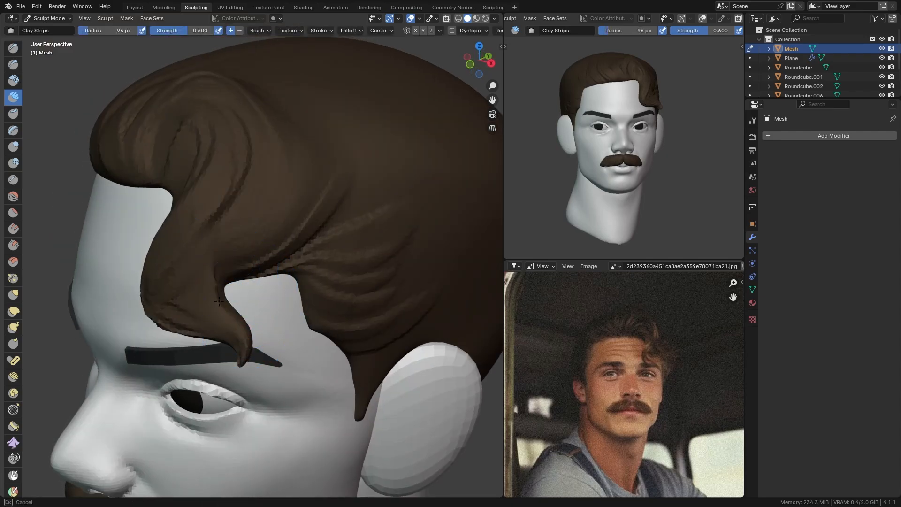
left_click_drag(210, 293, 203, 251, "shift")
key("q")
key("f")
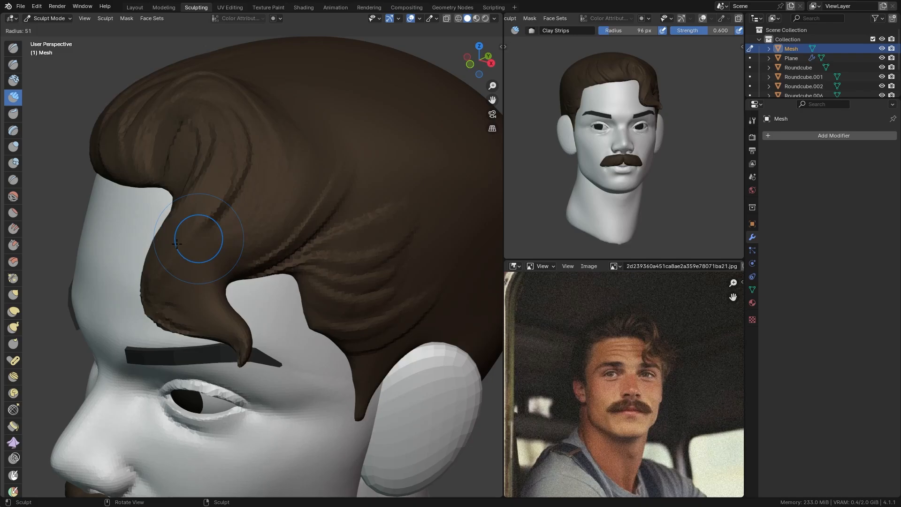
left_click(219, 238)
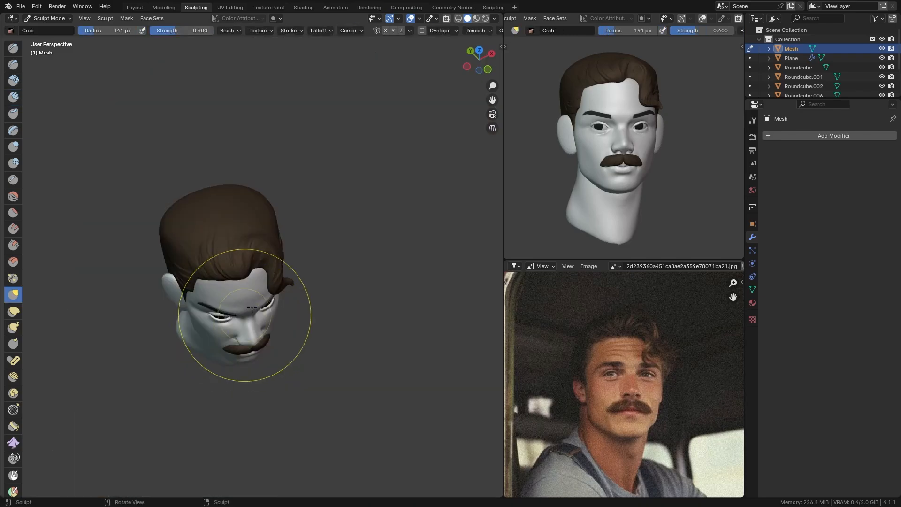
Reshape the hair volume above the forelock and temple with the Grab brush, working between 206 px and 173 px.
mouse_move(245, 314)
middle_mouse_down()
mouse_move(232, 241)
mouse_move(235, 188)
mouse_move(212, 205)
mouse_move(254, 173)
mouse_move(256, 196)
middle_mouse_up()
key("f")
left_click(287, 196)
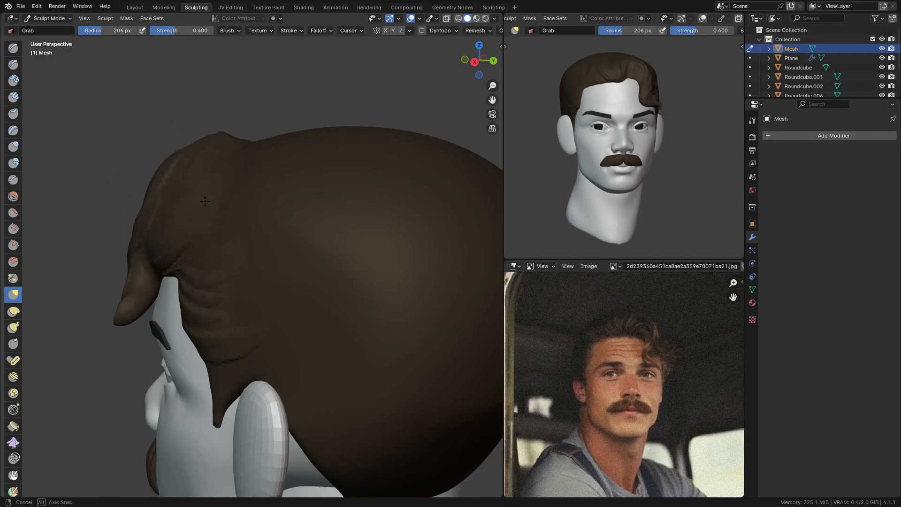
middle_click_drag(176, 174, 228, 176)
key("f")
mouse_move(234, 219)
middle_mouse_down("shift")
mouse_move(237, 182)
mouse_move(237, 209)
middle_mouse_up("shift")
left_click(287, 200)
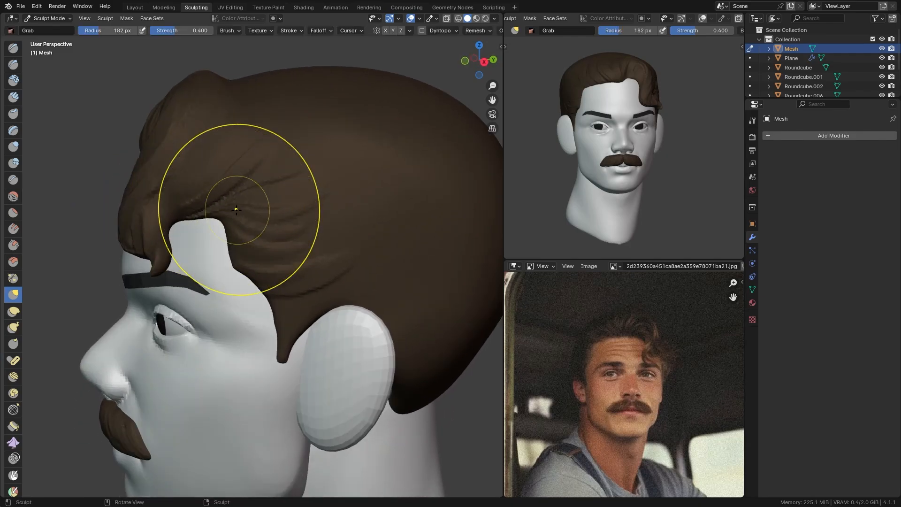
key("f")
left_click(226, 213)
scroll(227, 164, "up", 2)
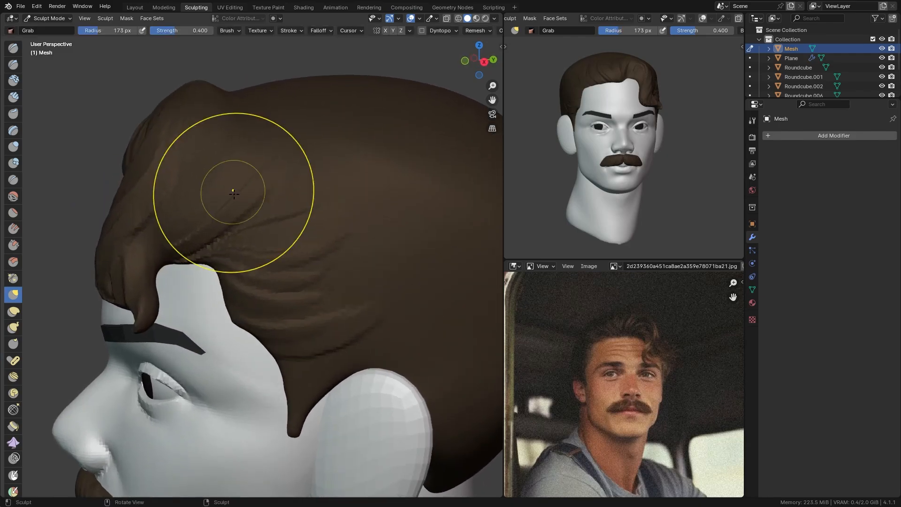
Set a new voxel size for the hair mesh and remesh it, with Clay Strips ready at 56 px.
key("c")
key("f")
left_click(199, 230)
key("r")
left_click(235, 217)
key("ctrl+r")
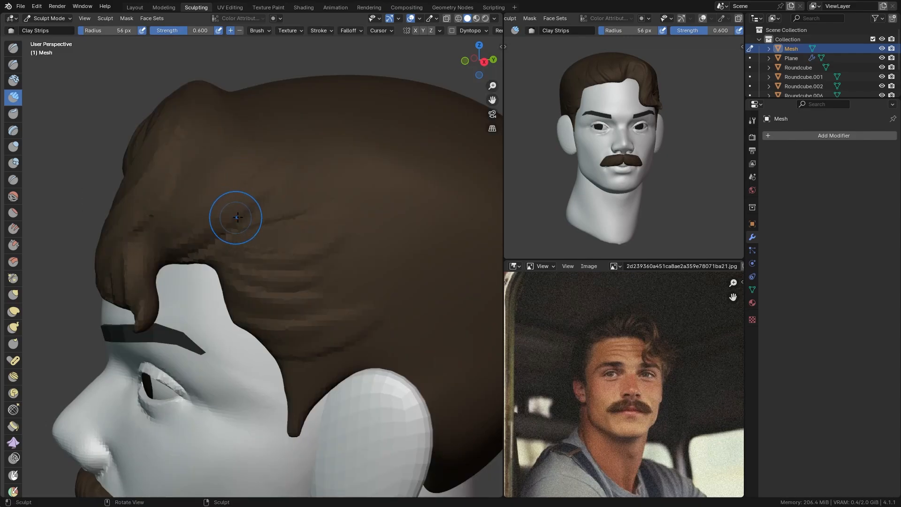
Define the forelock's strands and deepen its grooves with Clay Strips at 40 px, refining with 26 px.
key("q")
mouse_move(235, 218)
middle_mouse_down()
mouse_move(260, 219)
mouse_move(250, 174)
middle_mouse_up()
left_click(261, 221)
key("f")
left_click(245, 229)
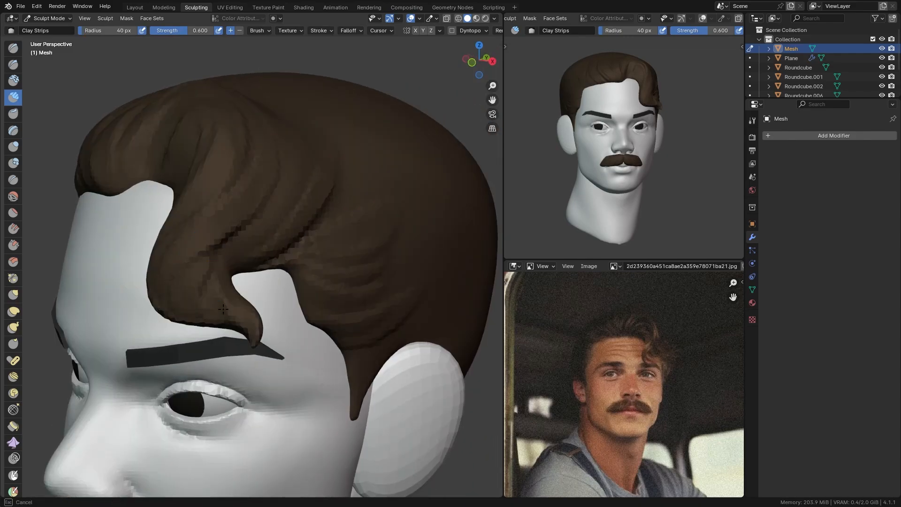
middle_click_drag(223, 308, 255, 238)
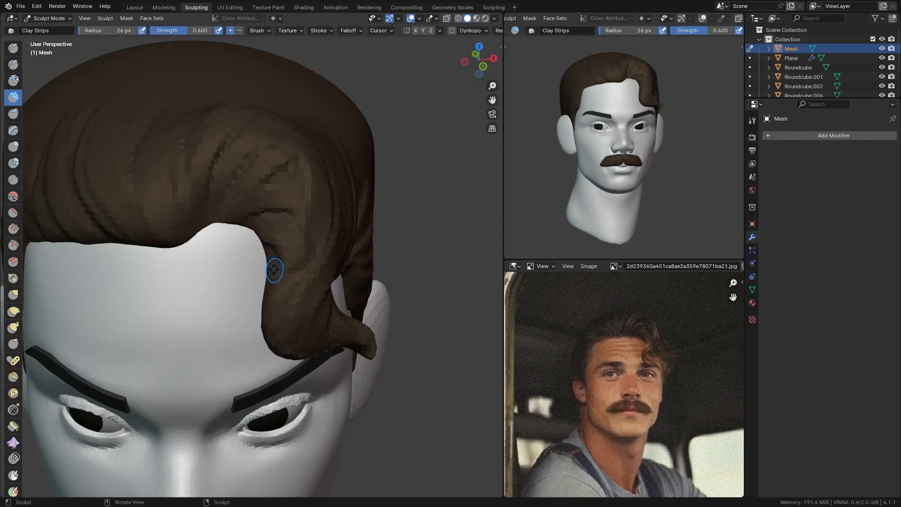
Sculpt swept strands over the top and front of the hair with Clay Strips at 32 px.
mouse_move(259, 271)
middle_mouse_down("ctrl")
mouse_move(242, 300)
mouse_move(177, 221)
mouse_move(188, 222)
middle_mouse_up("ctrl")
key("bracketright")
key("bracketright")
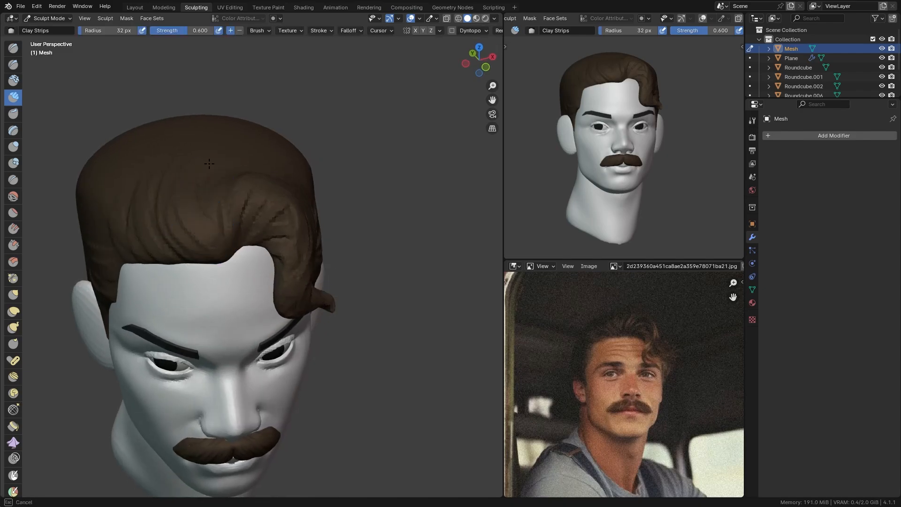
left_click_drag(232, 177, 251, 125, "alt+shift")
left_click_drag(221, 174, 222, 193, "ctrl+alt")
left_click_drag(235, 239, 224, 181, "ctrl+alt")
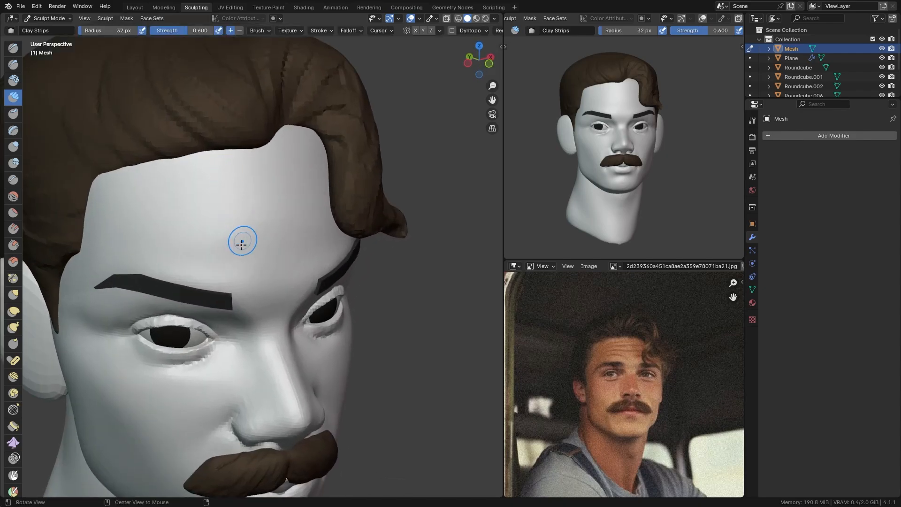
Switch sculpting to the head mesh Roundcube and activate the Grab brush.
key("alt+q")
left_click_drag(233, 234, 278, 186, "alt+shift")
mouse_move(279, 187)
left_mouse_down("ctrl+alt")
mouse_move(263, 207)
mouse_move(275, 187)
mouse_move(300, 186)
left_mouse_up("ctrl+alt")
mouse_move(295, 203)
left_mouse_down("ctrl+alt")
mouse_move(285, 183)
mouse_move(266, 209)
mouse_move(306, 204)
mouse_move(320, 185)
left_mouse_up("ctrl+alt")
key("alt+q")
key("g")
key("alt+q")
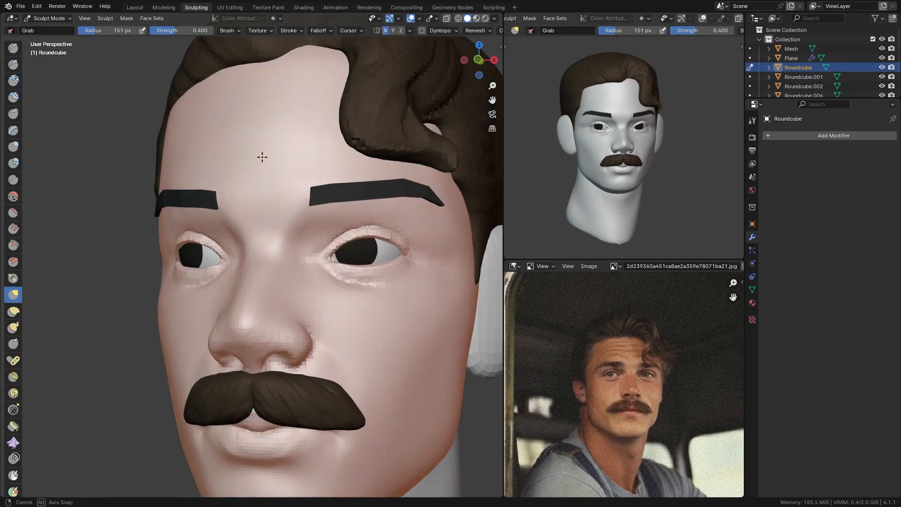
Try to push the forehead surface with the Grab brush at 53 px.
left_click_drag(261, 156, 317, 159, "alt")
key("f")
left_click(202, 175)
left_click_drag(200, 175, 243, 167)
key("ctrl+z")
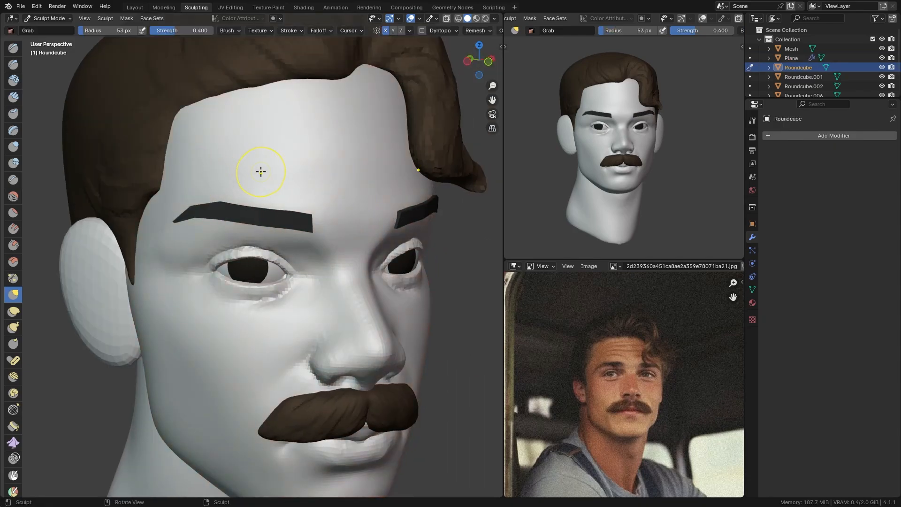
Carve horizontal wrinkles across the forehead and above the eyebrows with the Crease brush, using 48 px, 29 px and 21 px.
key("shift+c")
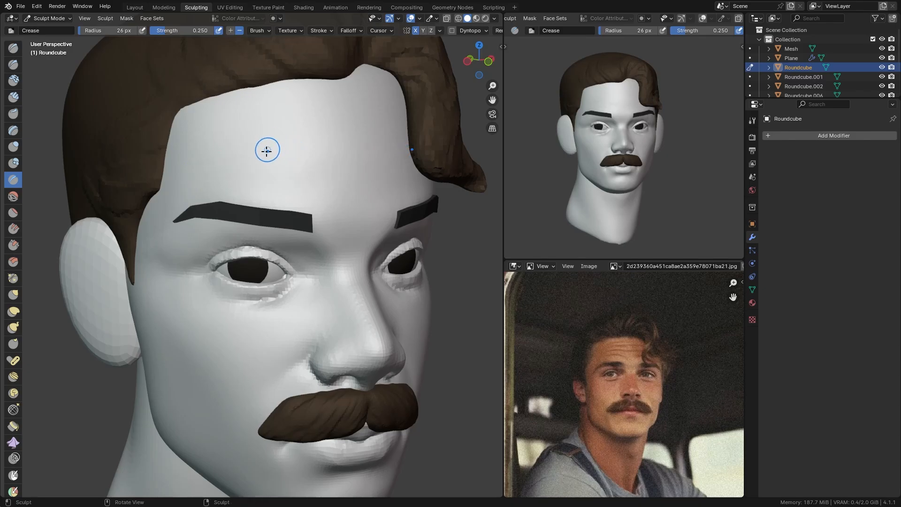
key("f")
left_click(256, 151)
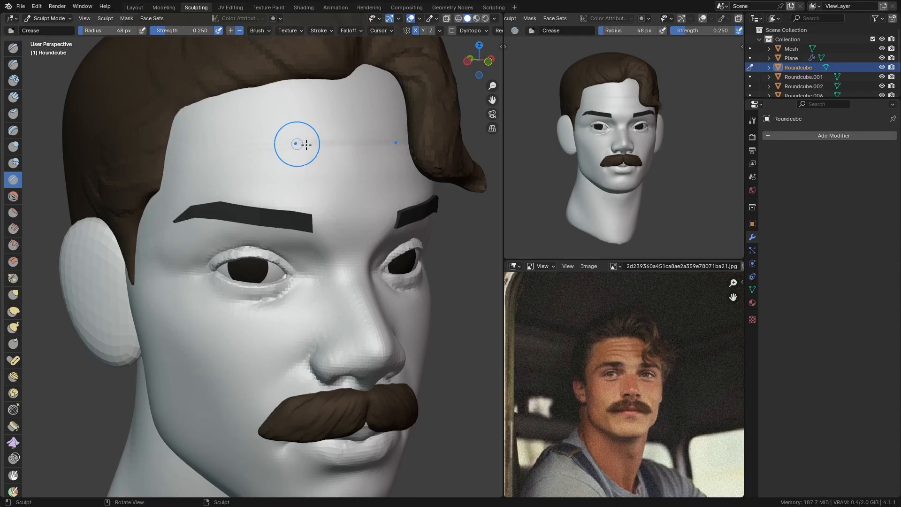
middle_click_drag(260, 149, 226, 137)
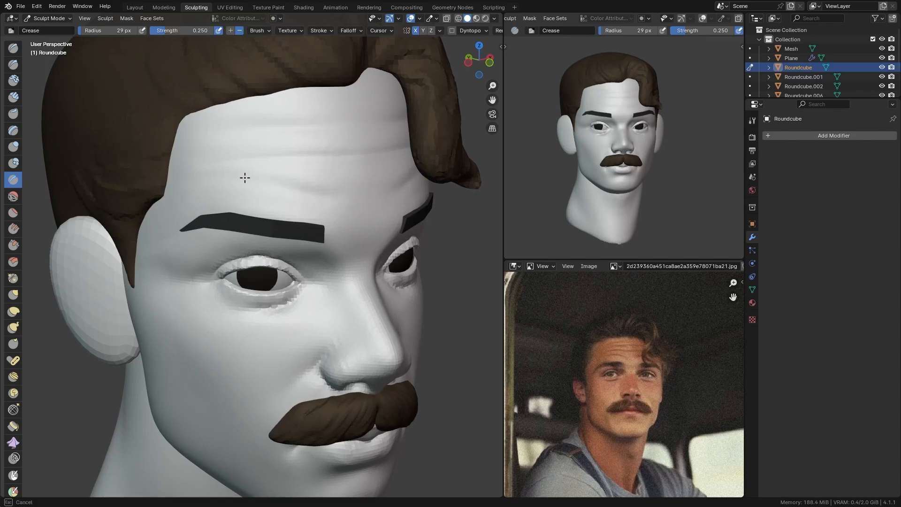
mouse_move(323, 186)
middle_mouse_down("ctrl")
mouse_move(310, 224)
mouse_move(316, 189)
middle_mouse_up("ctrl")
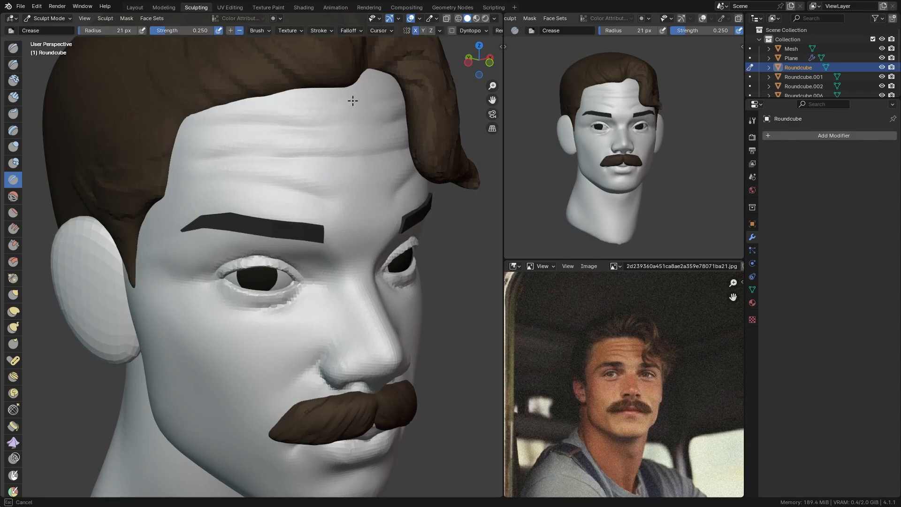
key("f")
left_click(359, 119)
mouse_move(184, 136)
left_mouse_down()
mouse_move(189, 145)
mouse_move(164, 162)
left_mouse_up()
middle_click_drag(160, 195, 278, 147)
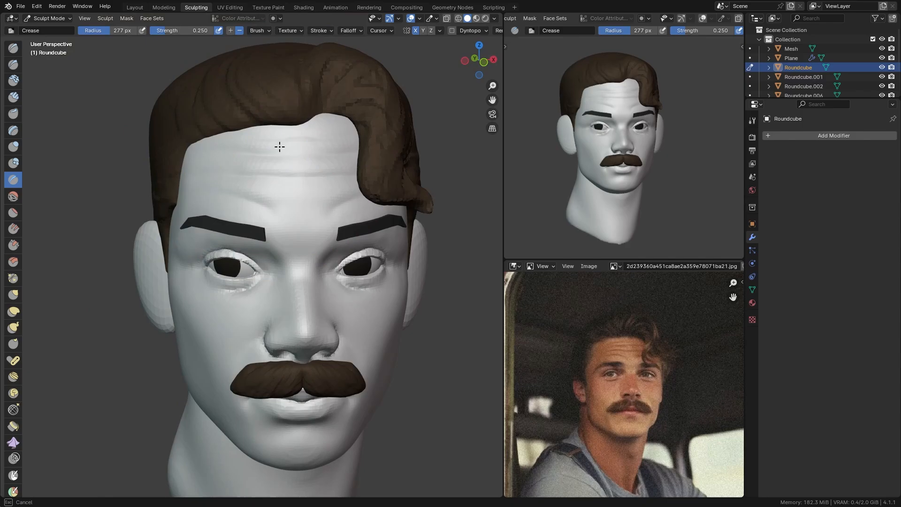
Adjust the forehead's shape with the Grab brush at 270 px and 193 px, and switch the view to orthographic.
key("g")
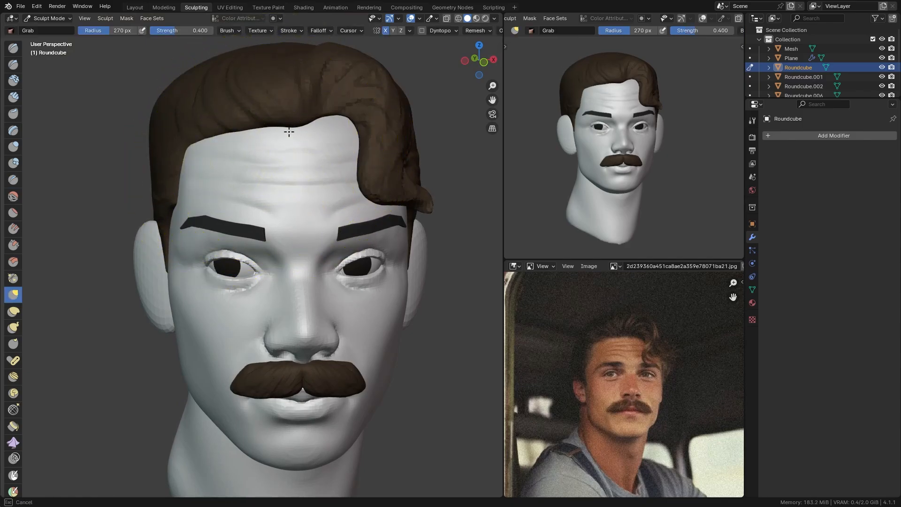
left_click_drag(289, 132, 306, 120)
middle_click_drag(259, 190, 267, 181)
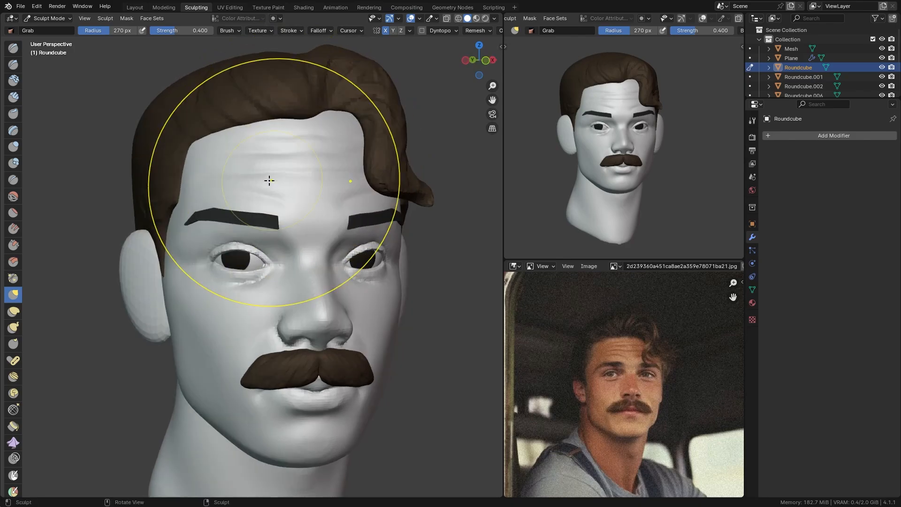
key("bracketleft")
key("bracketleft")
scroll(261, 190, "up", 2)
key("bracketleft")
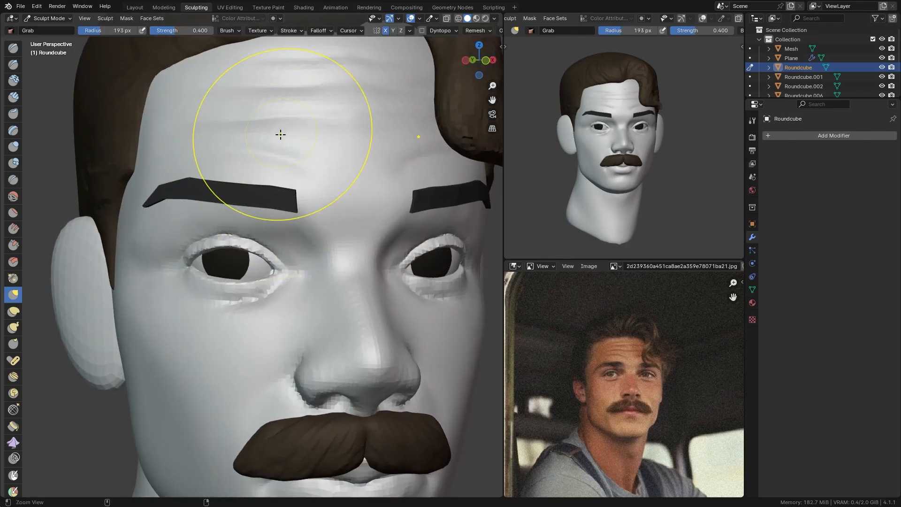
scroll(280, 134, "down", 5)
middle_click_drag(262, 191, 249, 195)
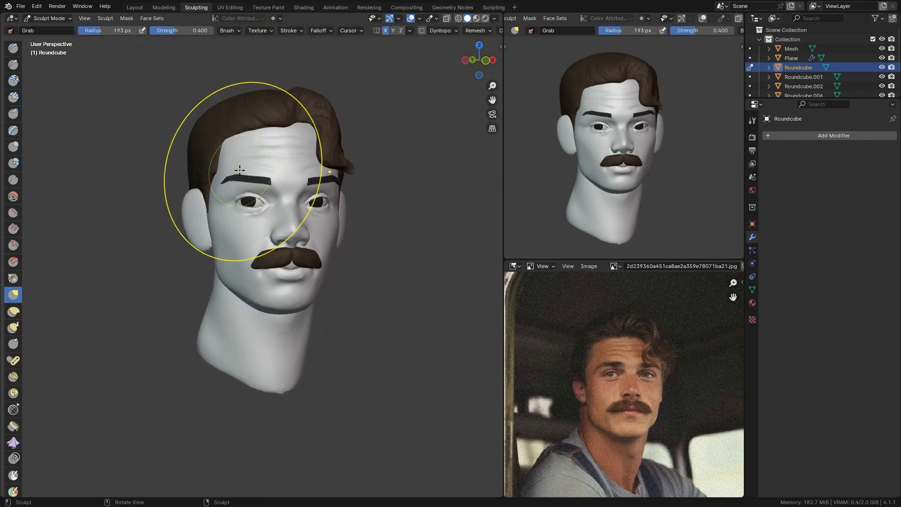
key("KP_5")
scroll(282, 197, "up", 4)
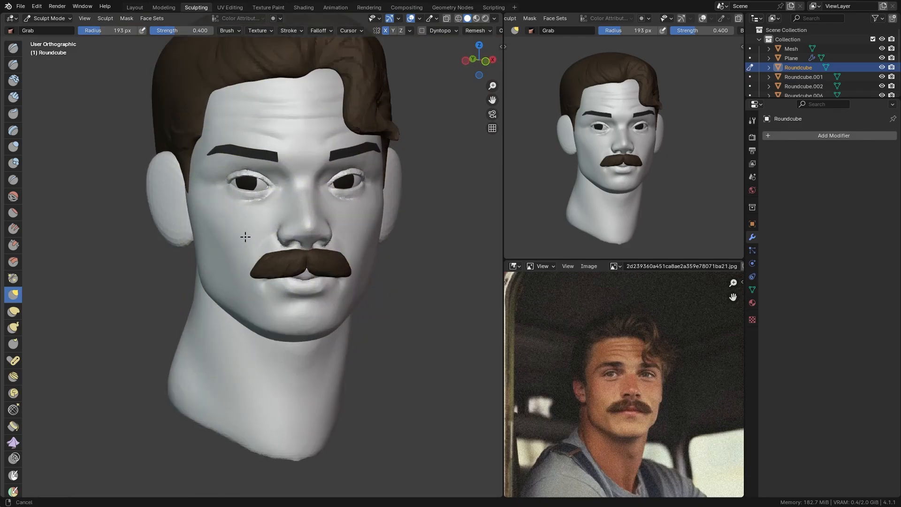
Switch to Roundcube.001 and adjust the neck below the jaw with the Grab brush at 250 px.
key("alt+q")
key("q")
key("g")
key("f")
left_click(230, 277)
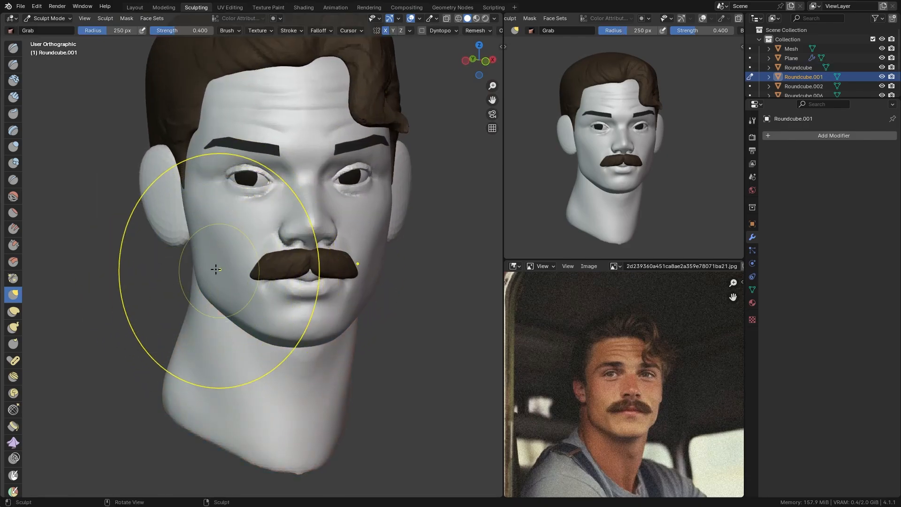
left_click_drag(192, 264, 188, 287)
mouse_move(191, 272)
middle_mouse_down("ctrl")
mouse_move(202, 311)
mouse_move(212, 217)
middle_mouse_up("ctrl")
Switch to the mustache mesh Roundcube.006 and reshape its outer ends with the Grab brush at 199 px.
key("alt+q")
scroll(281, 201, "up", 3)
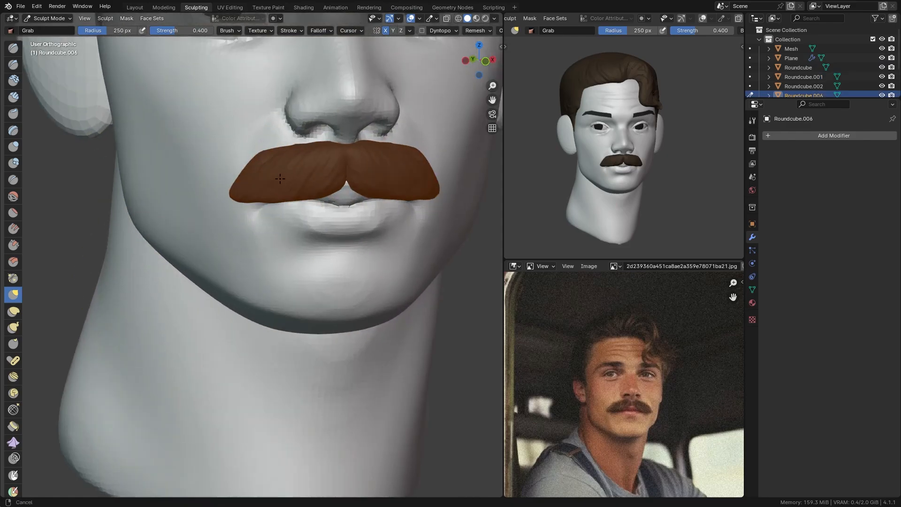
key("f")
left_click(233, 214)
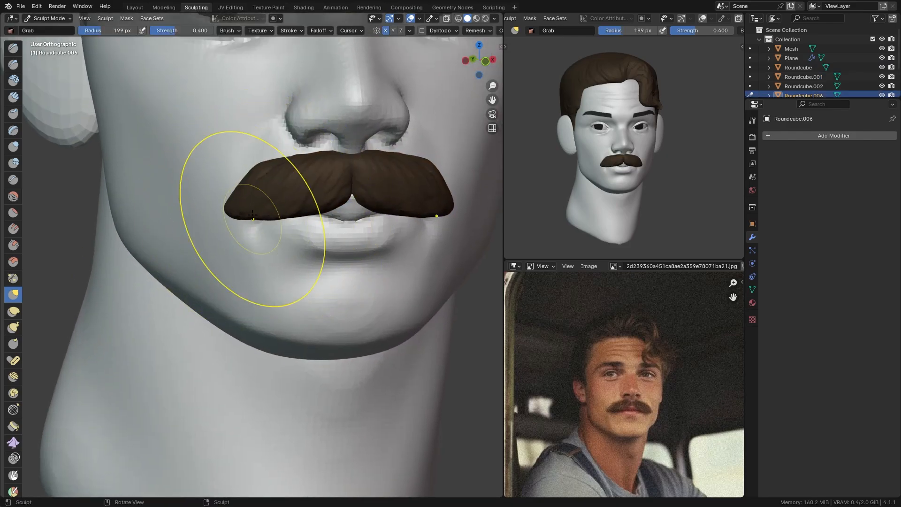
middle_click_drag(253, 215, 258, 315, "ctrl")
mouse_move(277, 199)
middle_mouse_down("shift")
mouse_move(251, 250)
mouse_move(268, 173)
middle_mouse_up("shift")
Switch to the head mesh Roundcube and crease the smile fold beside the nostril with the Crease brush at 68 px.
key("shift+c")
key("f")
left_click(223, 229)
middle_click_drag(223, 229, 250, 224)
key("f")
left_click(211, 232)
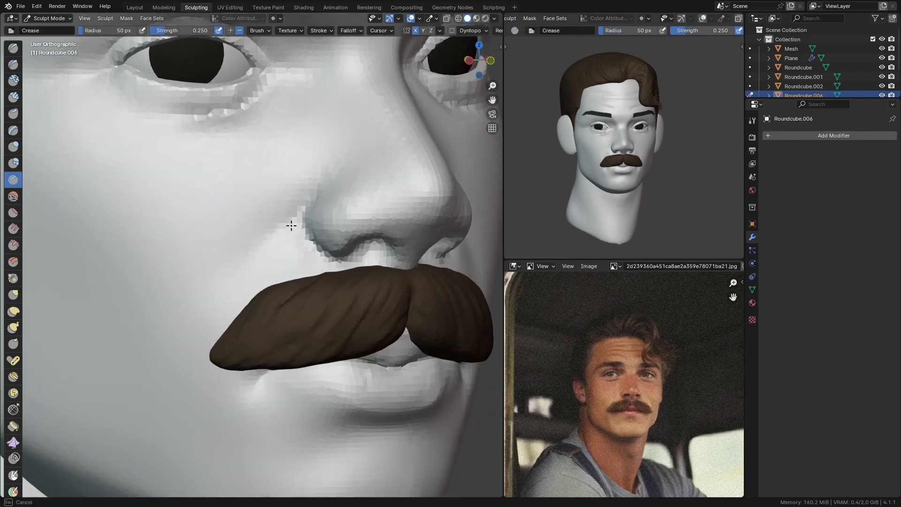
key("alt+q")
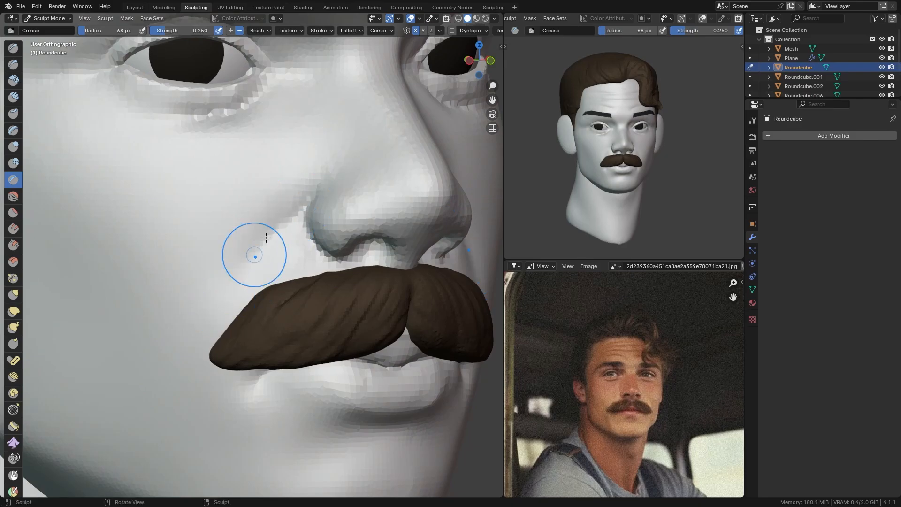
mouse_move(269, 221)
middle_mouse_down("ctrl")
mouse_move(264, 291)
mouse_move(278, 223)
mouse_move(267, 227)
mouse_move(282, 286)
middle_mouse_up("ctrl")
key("f")
left_click(281, 217)
middle_click_drag(298, 281, 222, 295)
middle_click_drag(230, 292, 253, 230, "ctrl")
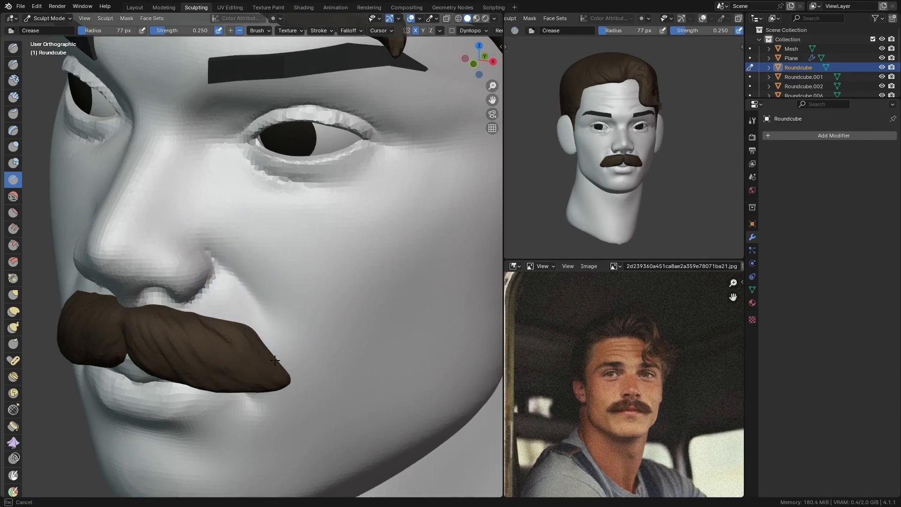
mouse_move(290, 202)
middle_mouse_down("ctrl")
mouse_move(292, 268)
mouse_move(303, 195)
middle_mouse_up("ctrl")
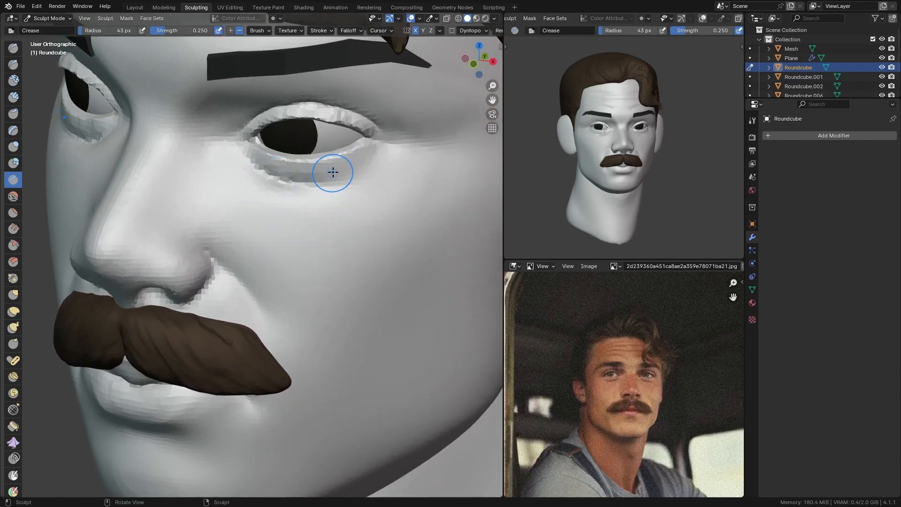
Reshape the cheek below the eye and beside the nose with the Grab brush.
mouse_move(333, 172)
middle_mouse_down()
mouse_move(220, 210)
mouse_move(224, 224)
mouse_move(199, 184)
middle_mouse_up()
key("g")
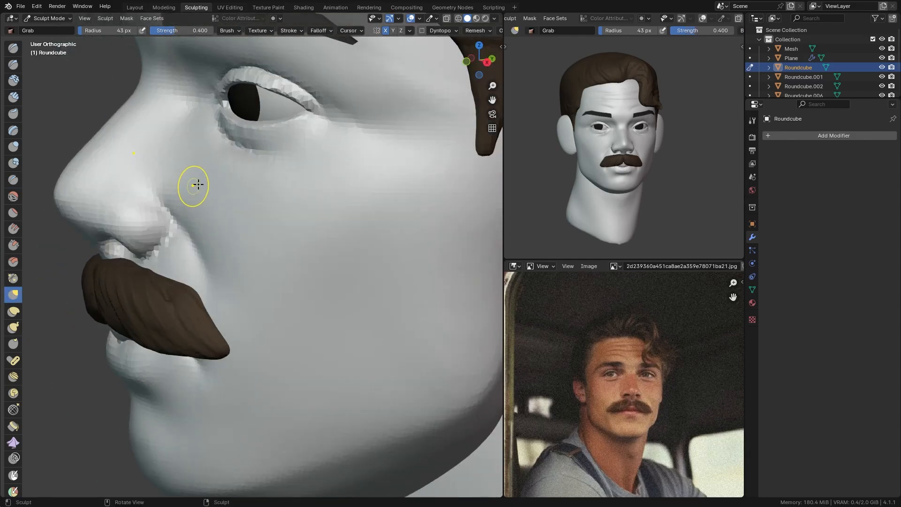
key("f")
left_click(227, 184)
middle_click_drag(254, 169, 249, 189)
key("f")
left_click(270, 190)
left_click_drag(271, 189, 267, 181)
left_click_drag(204, 173, 212, 169)
Switch to Roundcube.001 and pull the side of the neck below the jaw inward with the Grab brush at 266 px.
mouse_move(212, 169)
middle_mouse_down("ctrl")
mouse_move(213, 188)
mouse_move(269, 134)
mouse_move(354, 113)
mouse_move(329, 149)
middle_mouse_up("ctrl")
mouse_move(330, 148)
middle_mouse_down("ctrl")
mouse_move(318, 225)
mouse_move(297, 238)
middle_mouse_up("ctrl")
middle_click_drag(258, 281, 272, 182, "ctrl")
key("alt+q")
mouse_move(342, 289)
middle_mouse_down("shift")
mouse_move(326, 233)
mouse_move(333, 214)
middle_mouse_up("shift")
key("f")
left_click(430, 207)
middle_click_drag(413, 207, 391, 202)
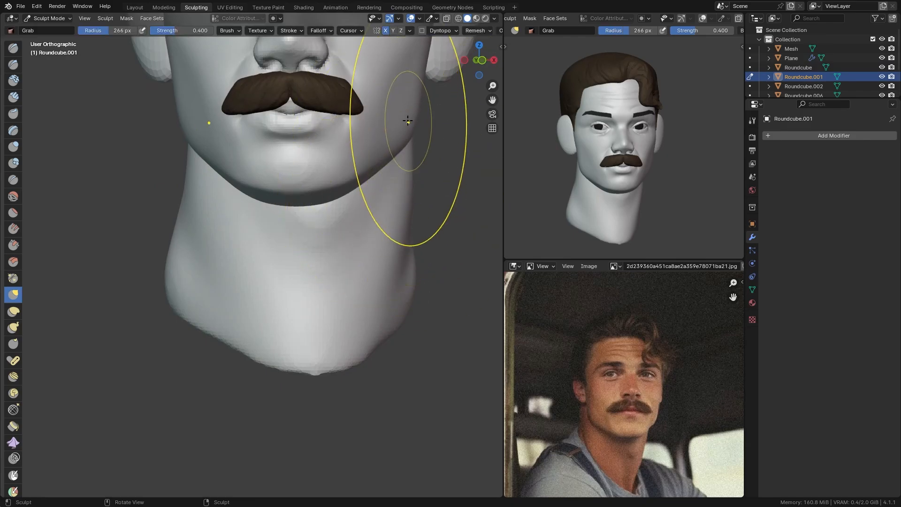
left_click_drag(412, 167, 398, 188)
left_click_drag(410, 189, 402, 190)
left_click_drag(407, 191, 402, 195)
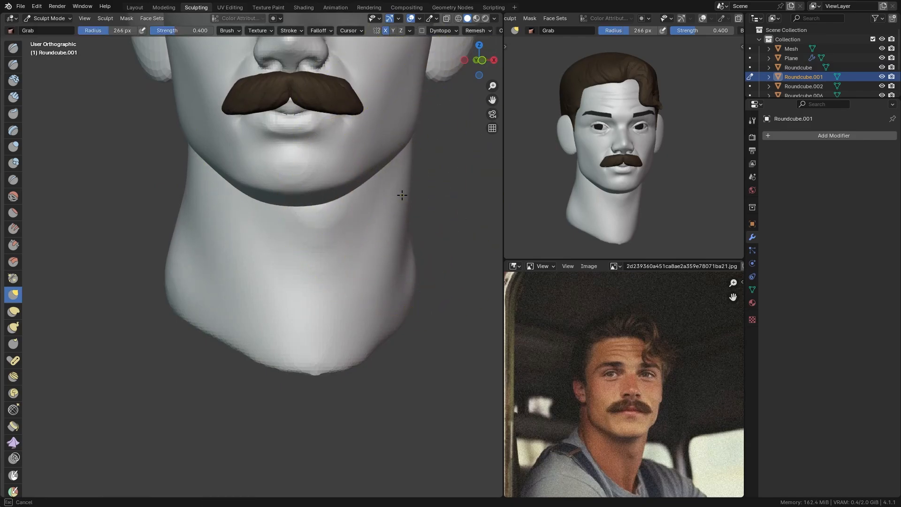
Set the Grab brush radius to about 204 px, switch to the hair object Mesh and nudge the hairline above the forehead.
middle_click_drag(402, 179, 396, 200, "shift")
middle_click_drag(396, 199, 380, 239, "ctrl")
key("f")
left_click(351, 187)
middle_click_drag(350, 187, 344, 211)
middle_click_drag(323, 187, 300, 263, "shift")
middle_click_drag(291, 235, 273, 168, "ctrl")
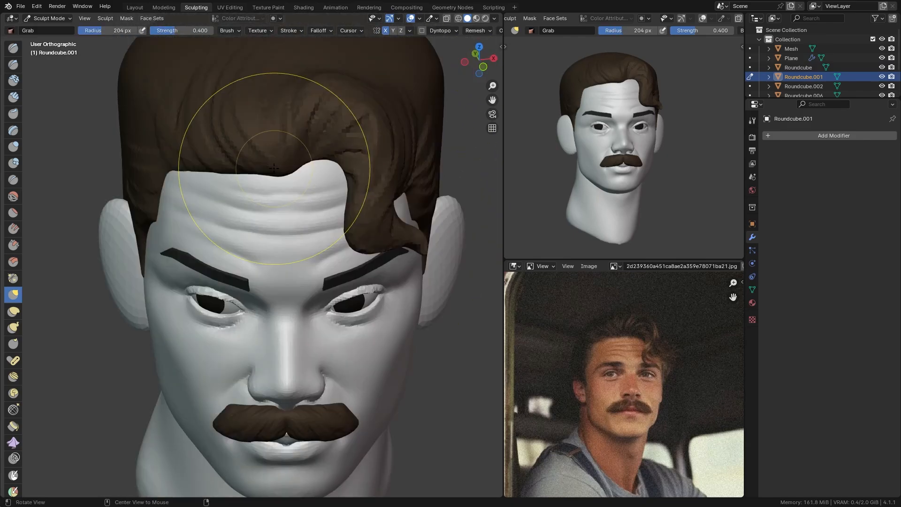
key("alt+q")
left_click_drag(252, 172, 259, 176)
Pull the hairline notch beside the forelock slightly down with the Grab brush at 203 px.
key("ctrl+Tab")
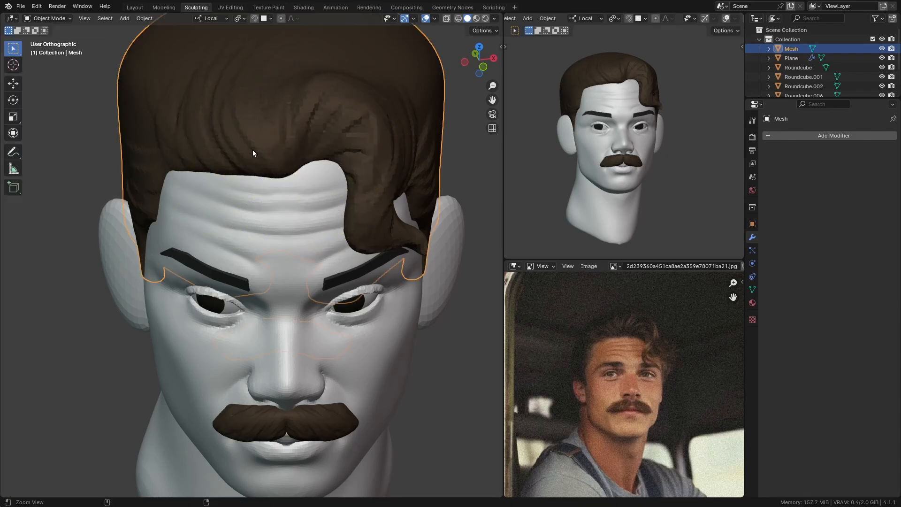
middle_click_drag(252, 150, 265, 145, "ctrl")
middle_click_drag(272, 154, 253, 211, "shift")
middle_click_drag(270, 204, 293, 158, "ctrl")
key("ctrl+Tab")
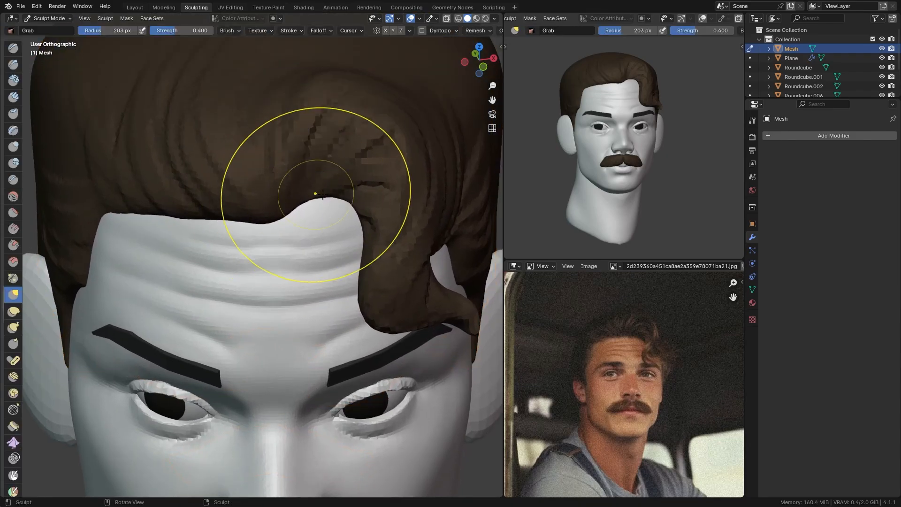
left_click_drag(329, 197, 325, 204)
left_click_drag(315, 195, 312, 207)
scroll(300, 211, "down", 5)
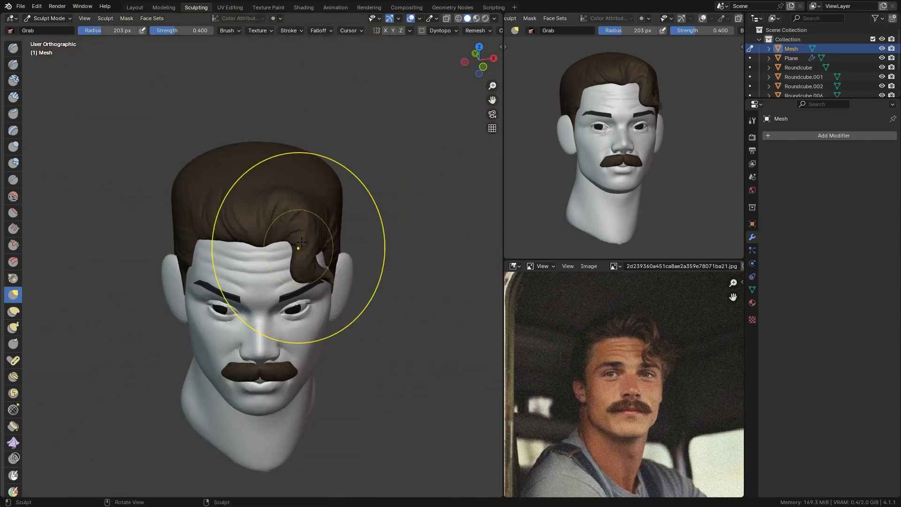
Return to Object Mode with nothing selected and save the file.
key("ctrl+Tab")
middle_click_drag(313, 147, 323, 188, "ctrl")
left_click(323, 188)
middle_click_drag(280, 282, 298, 199)
mouse_move(302, 214)
middle_mouse_down("ctrl")
mouse_move(306, 189)
mouse_move(311, 222)
middle_mouse_up("ctrl")
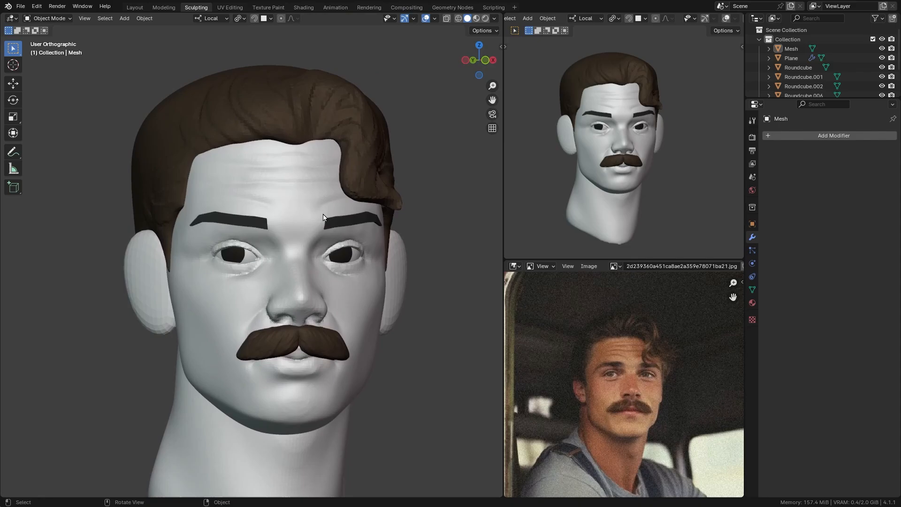
key("ctrl+s")
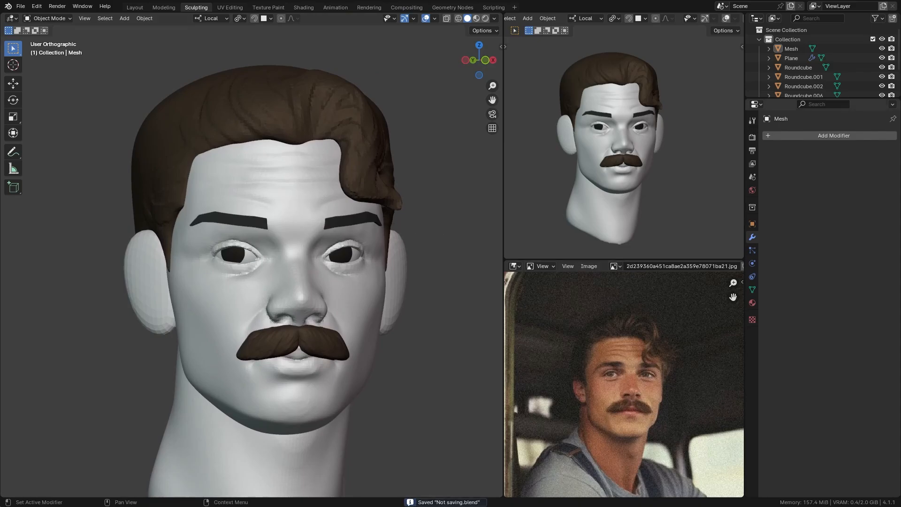